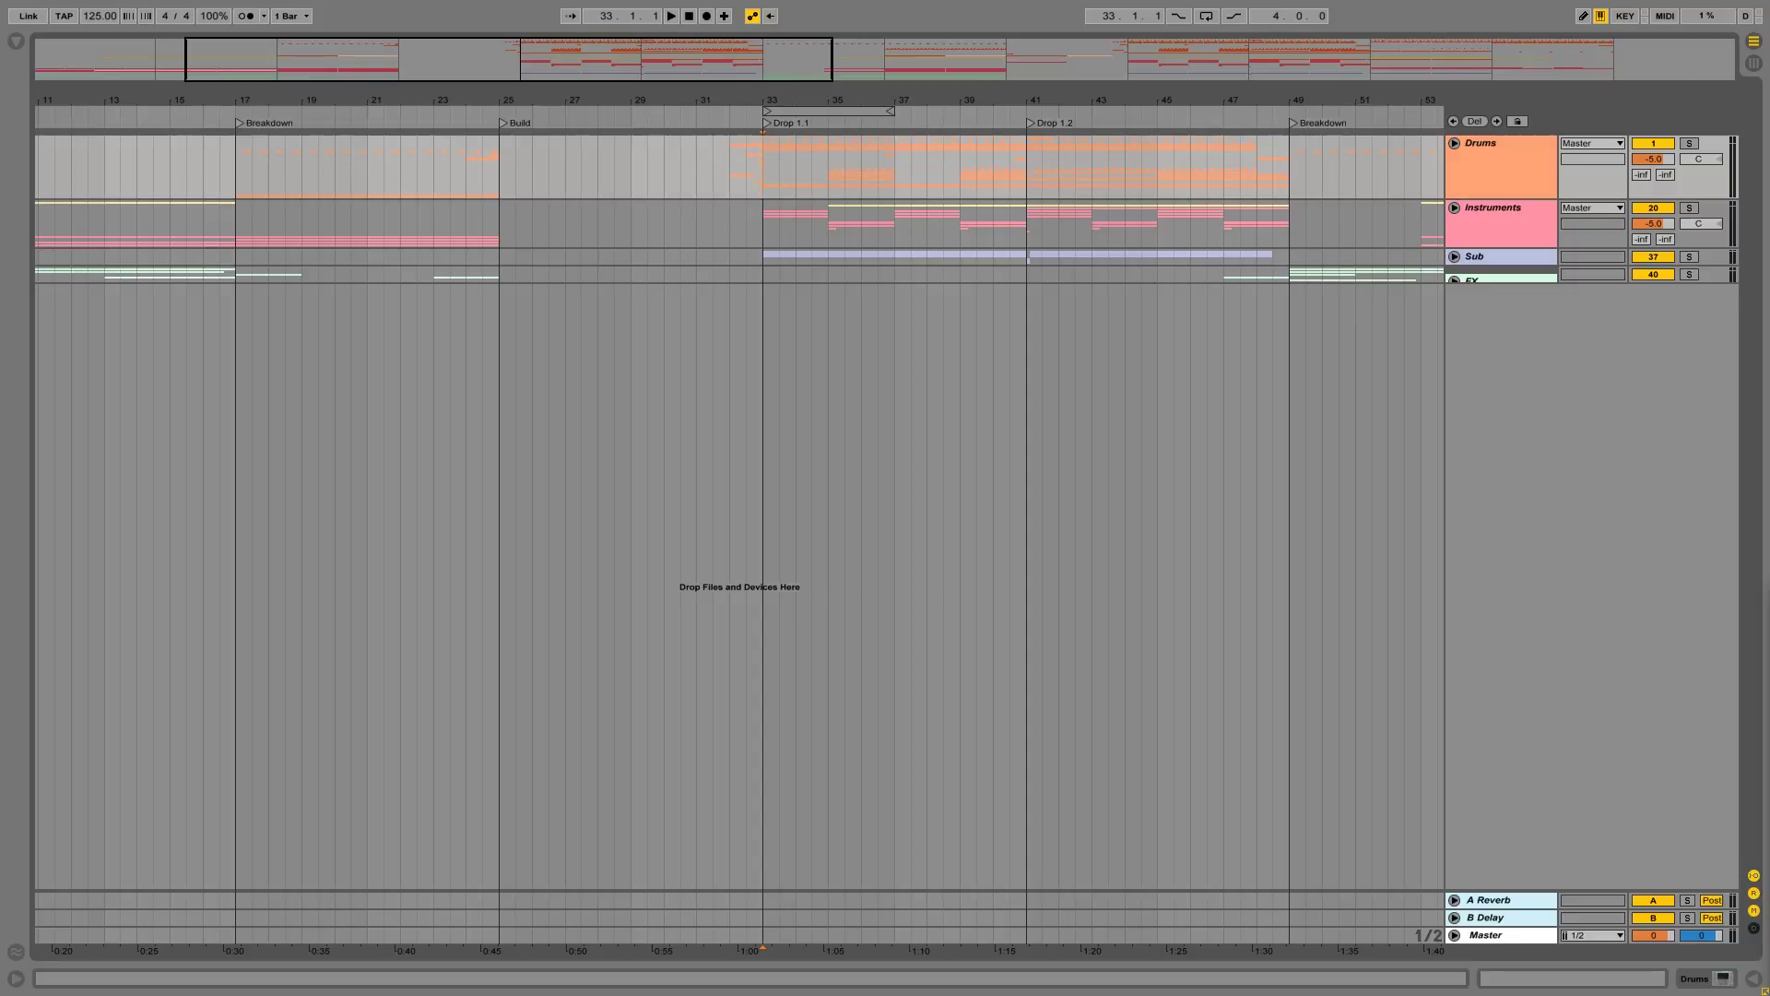
Step: Play the arrangement from the Breakdown at bar 17 through the build and into Drop 1.1
{"action": "left_click", "coordinate": [236, 173]}
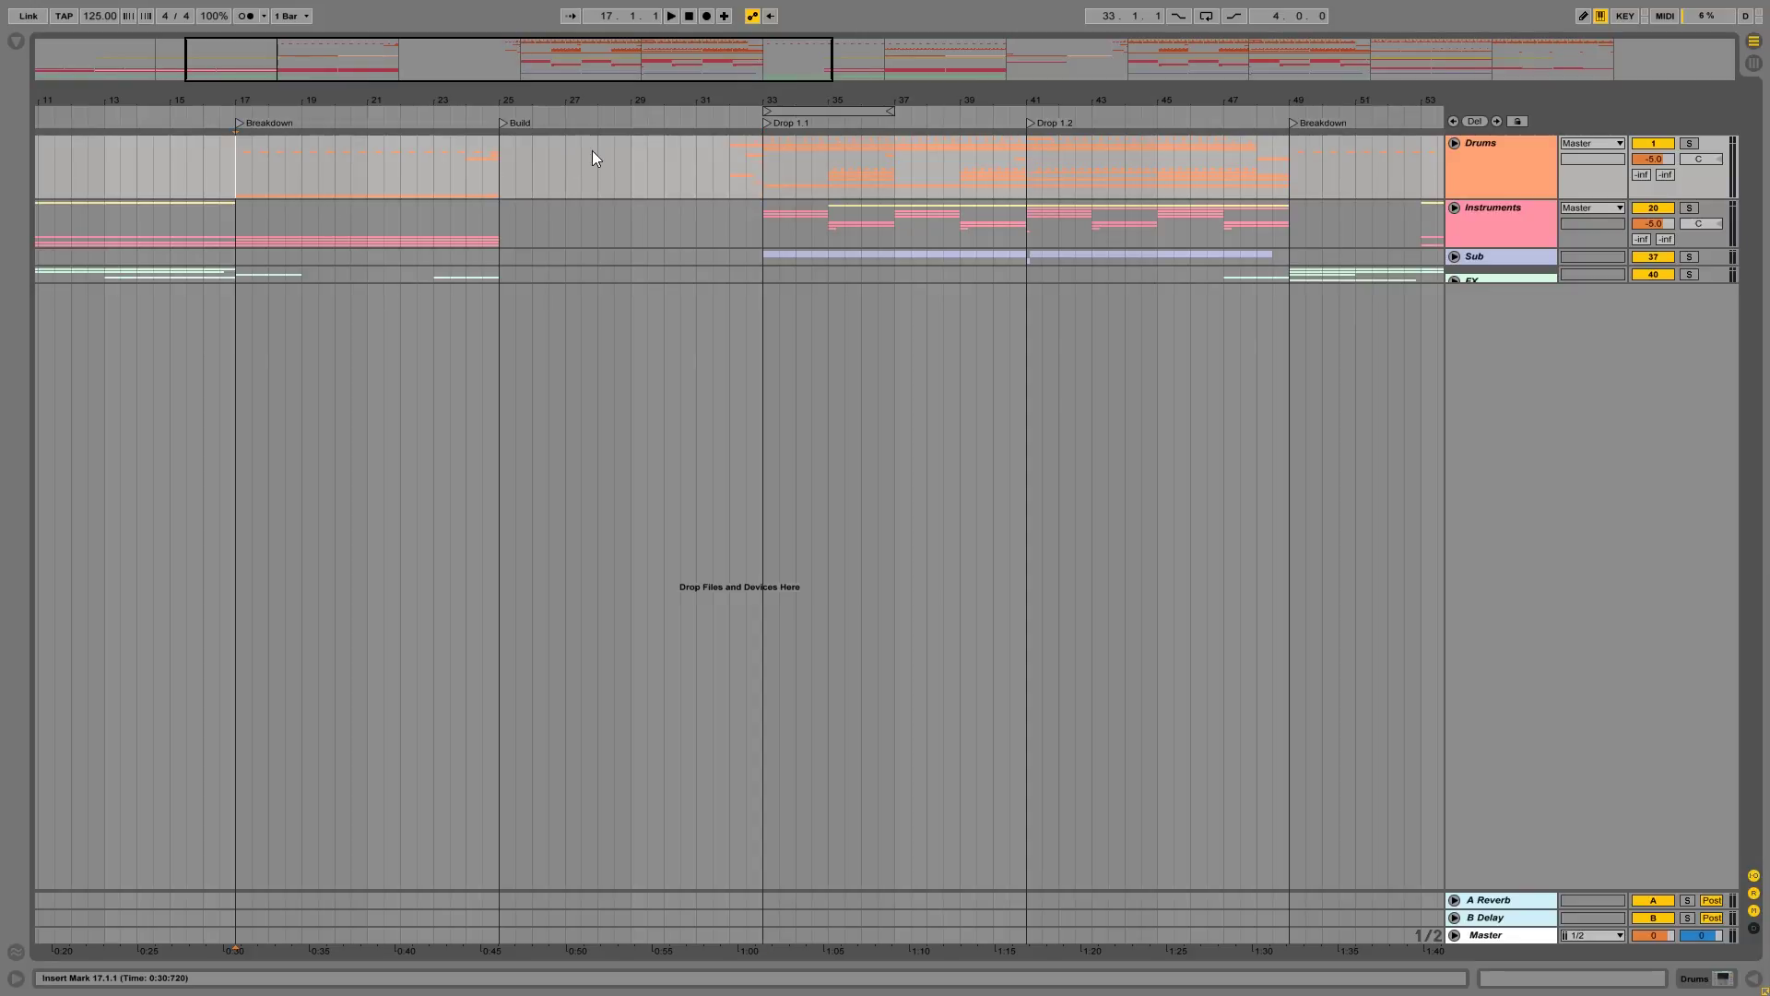
{"action": "left_click_drag", "start_coordinate": [771, 151], "coordinate": [504, 173]}
{"action": "left_click", "coordinate": [503, 173]}
{"action": "key", "text": "space"}
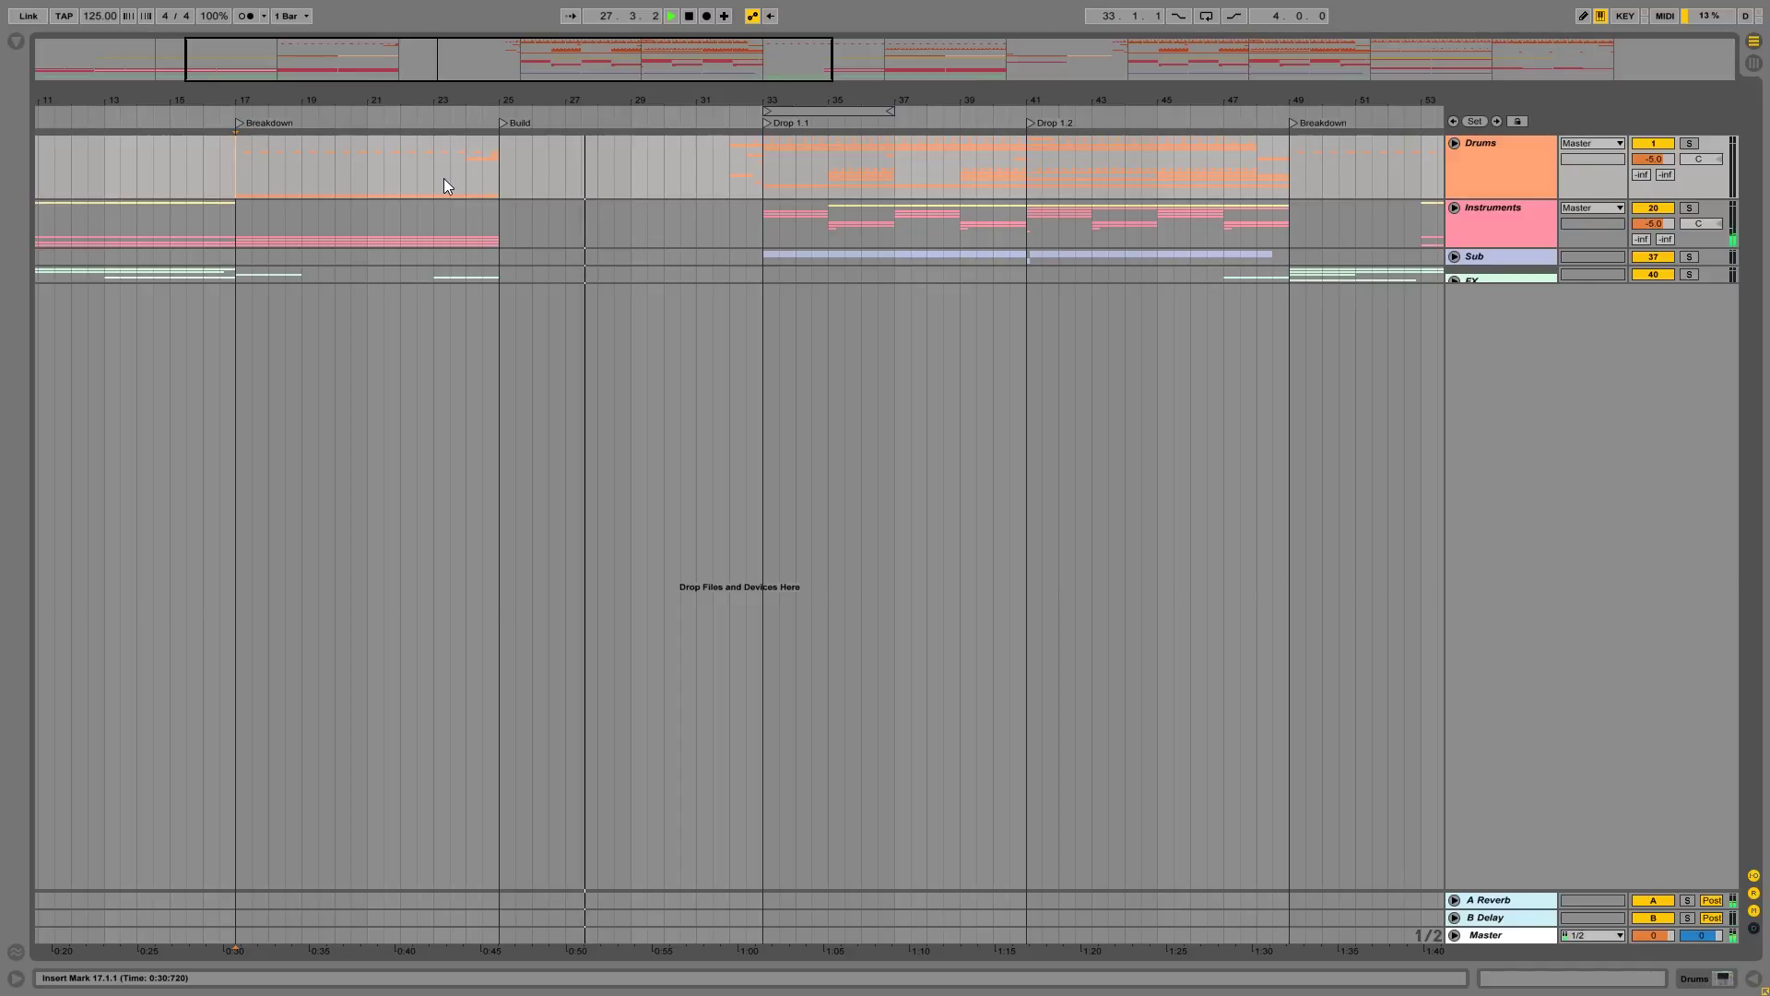
{"action": "left_click", "coordinate": [729, 182]}
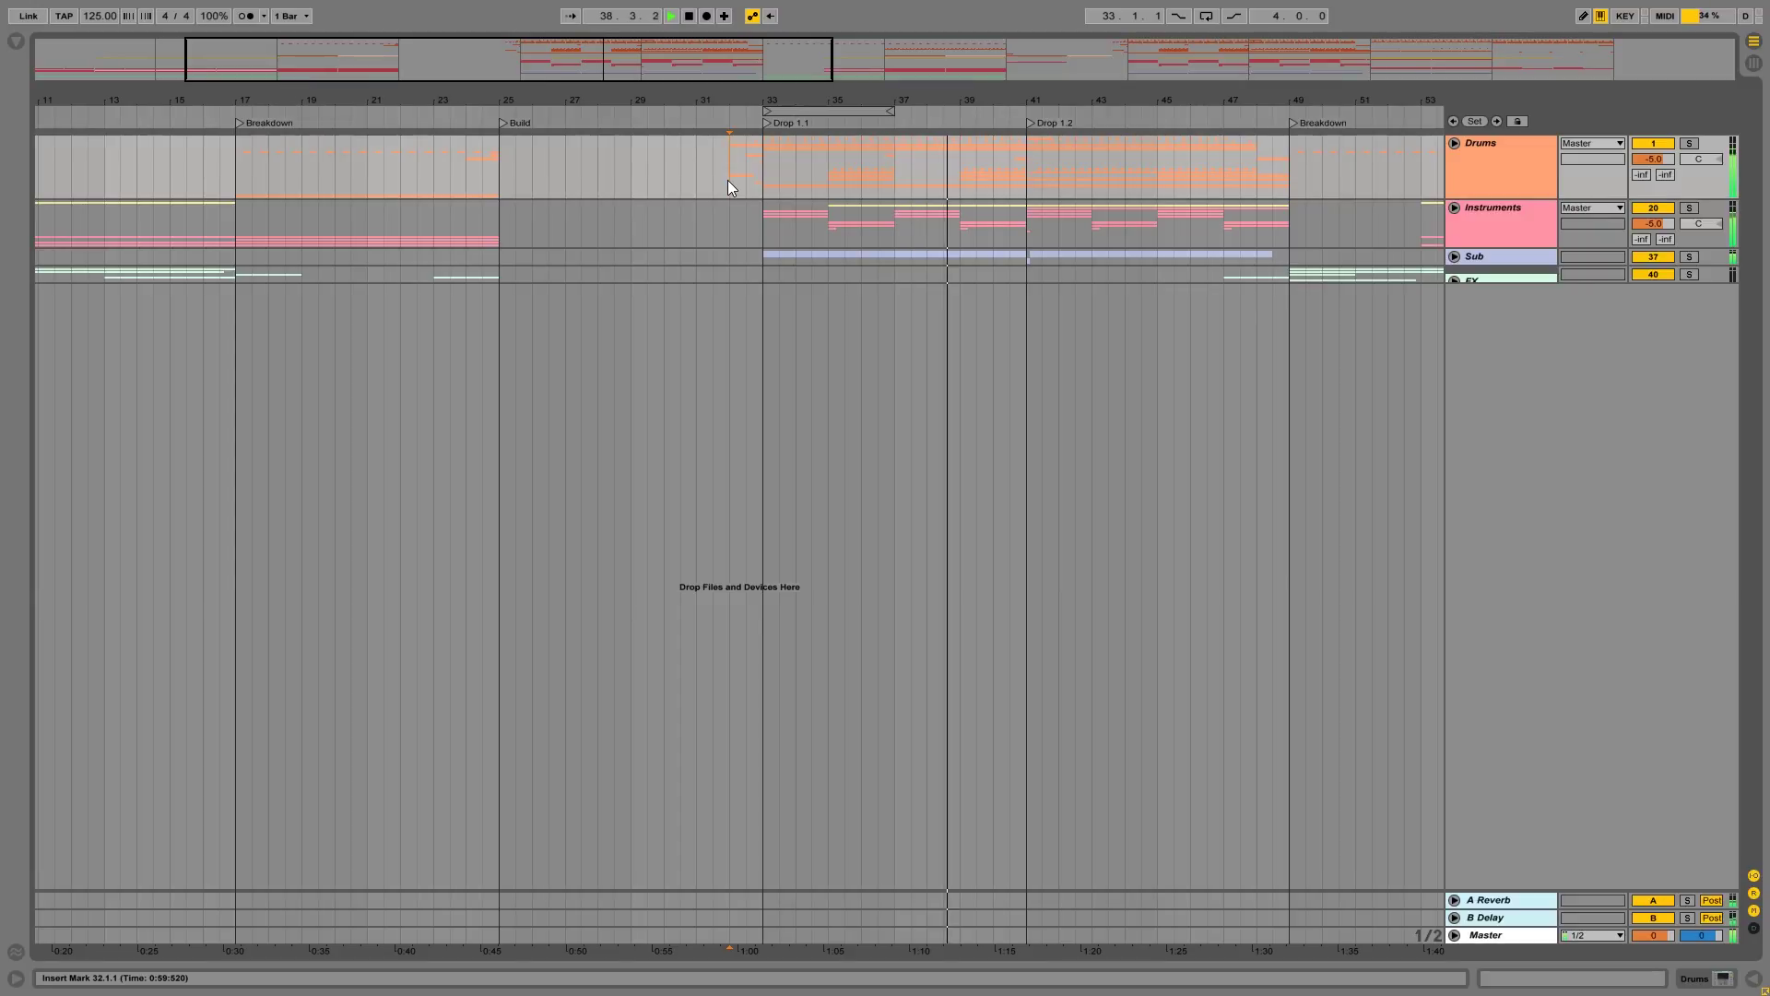
{"action": "left_click", "coordinate": [505, 179]}
{"action": "key", "text": "space"}
Step: Unfold the Instruments group and the Break Melody track to show its notes, keeping Break Chords folded
{"action": "left_click", "coordinate": [1467, 210]}
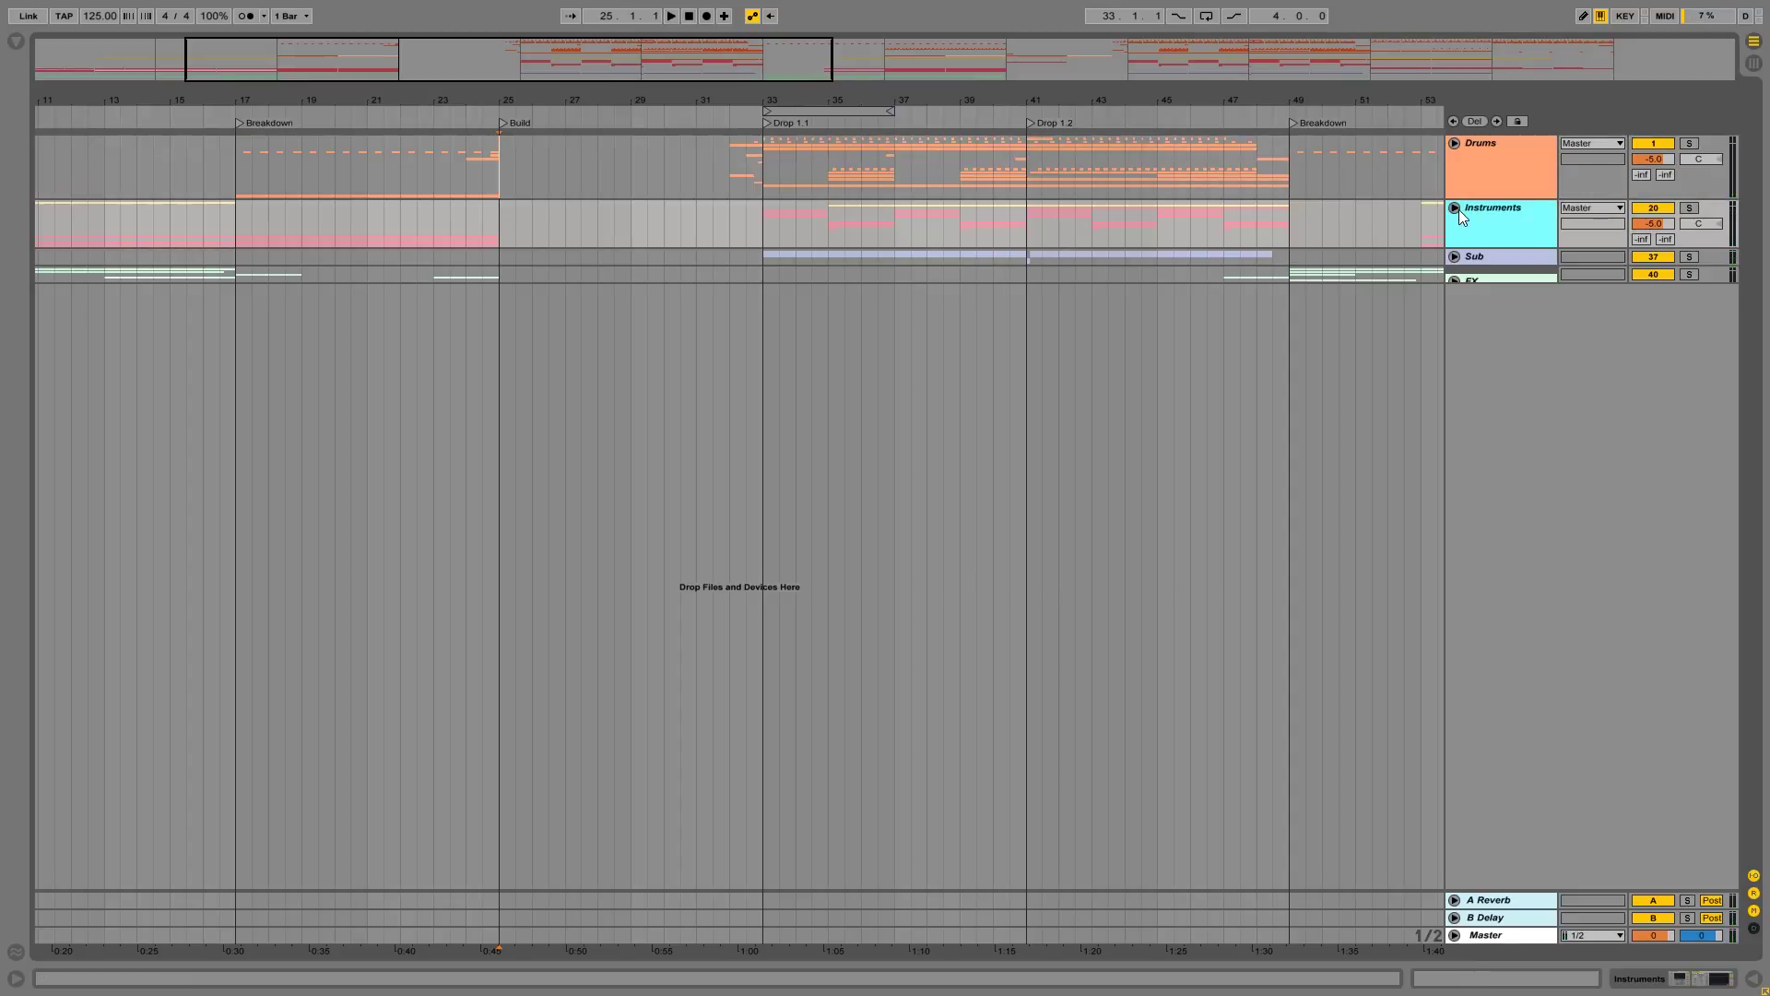
{"action": "left_click", "coordinate": [1456, 209]}
{"action": "left_click", "coordinate": [1456, 209]}
{"action": "left_click", "coordinate": [367, 226]}
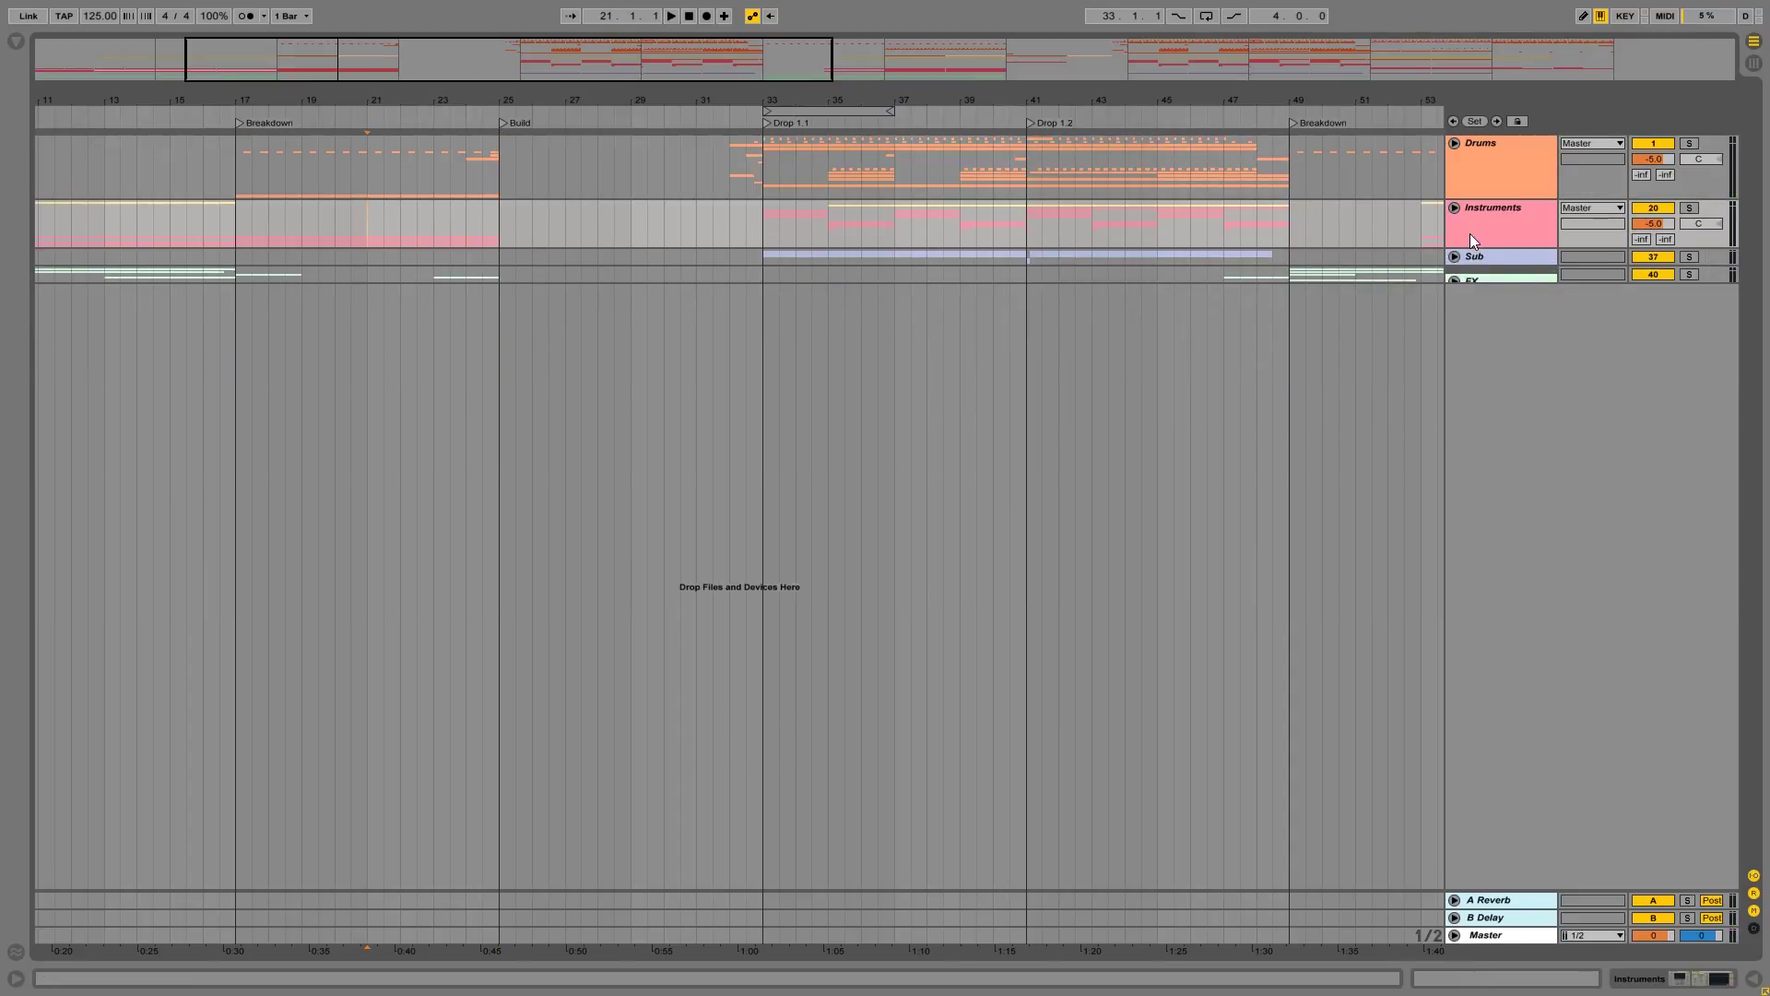
{"action": "left_click", "coordinate": [1456, 209]}
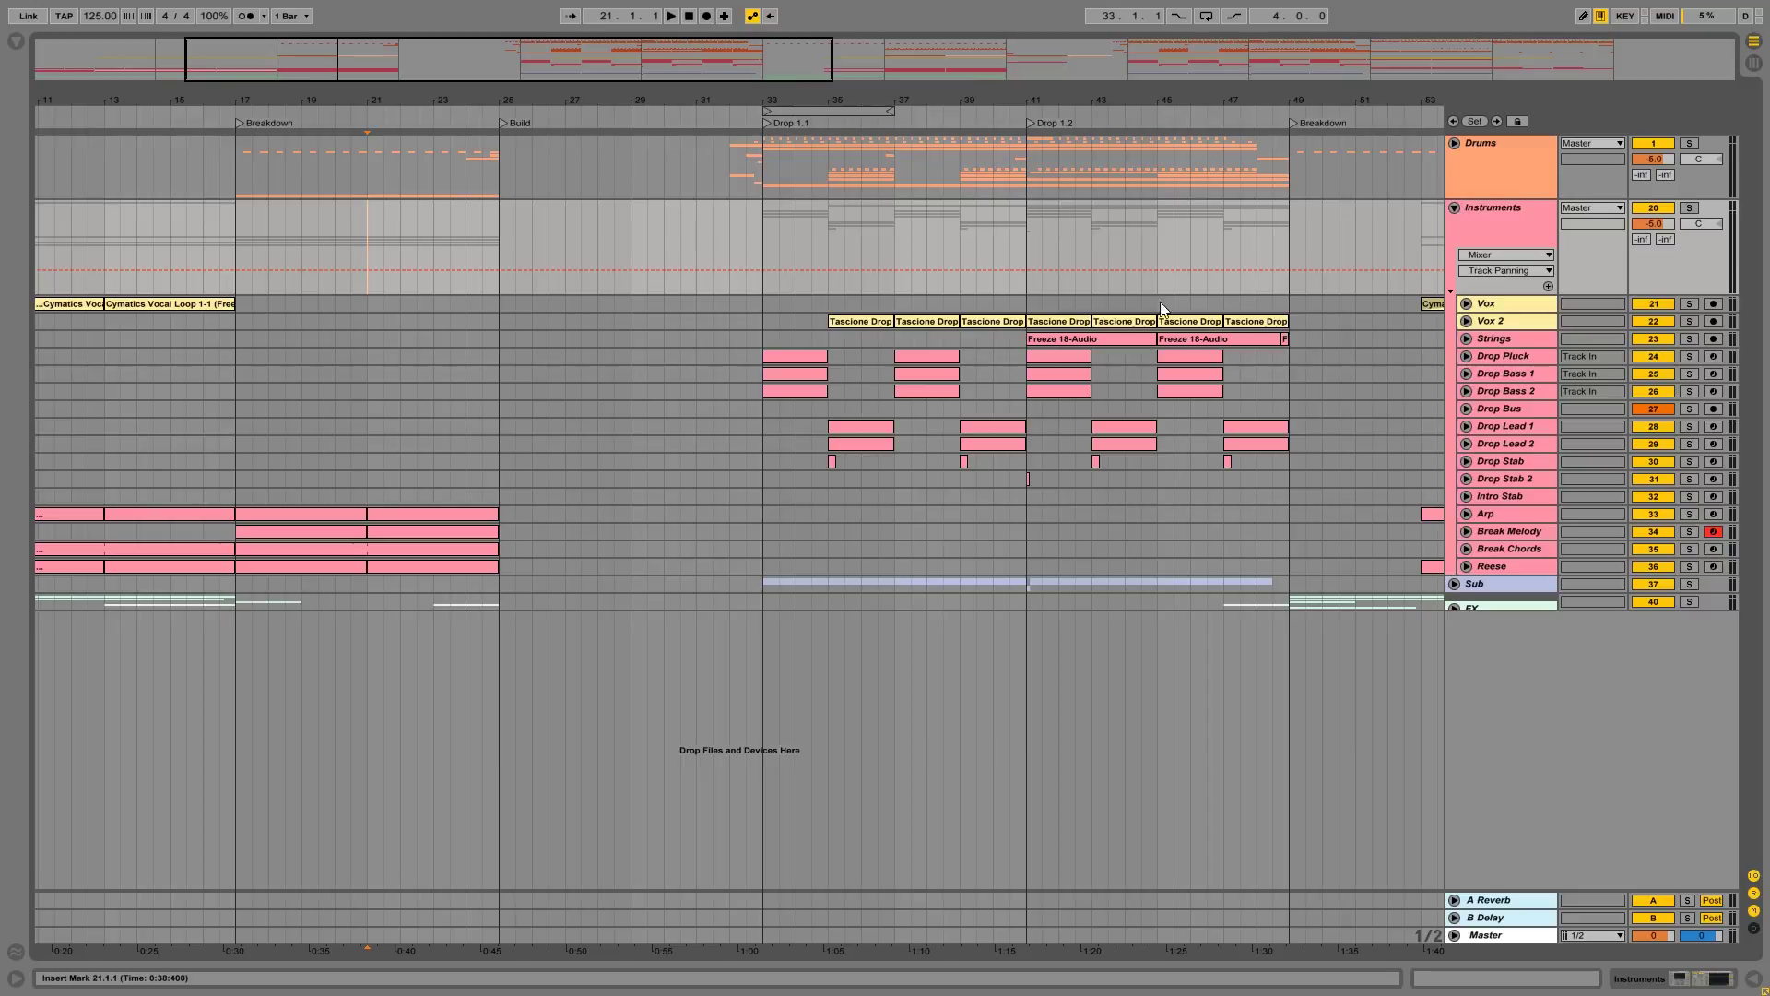
{"action": "left_click", "coordinate": [1466, 550]}
{"action": "left_click", "coordinate": [1466, 532]}
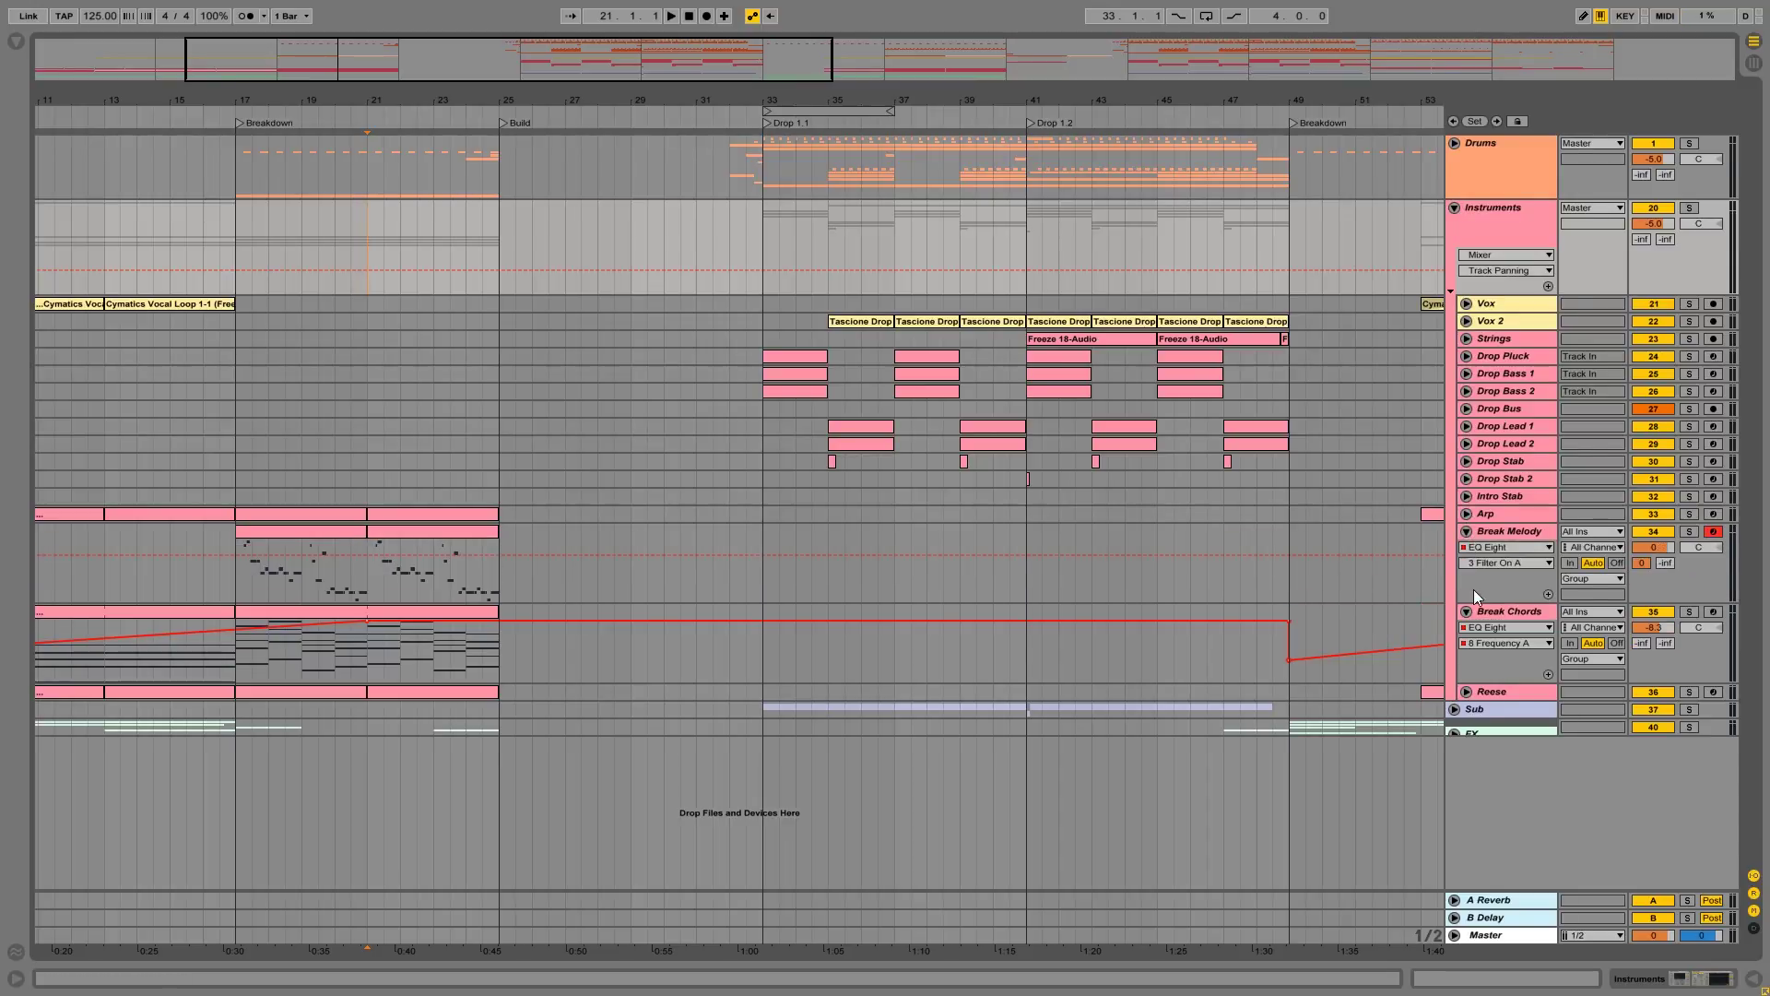
{"action": "left_click", "coordinate": [1466, 612]}
Step: Listen to the Break Melody track soloed from bar 21 and turn its solo off again
{"action": "left_click", "coordinate": [372, 583]}
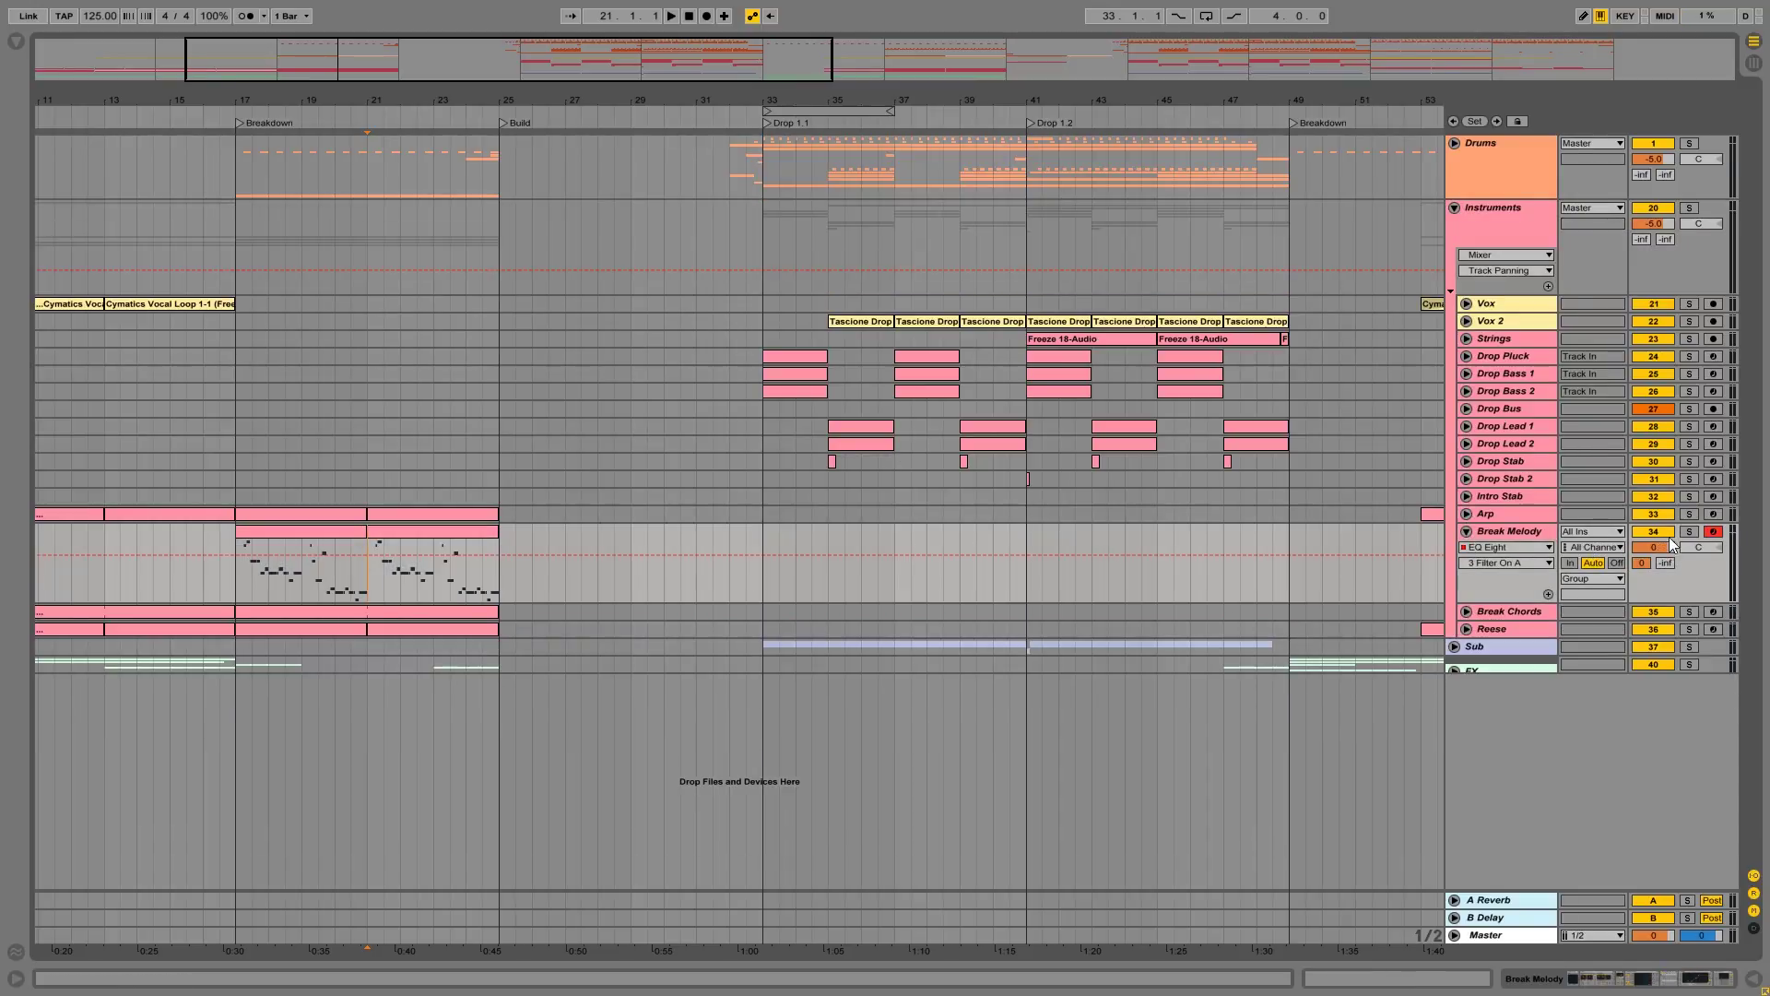
{"action": "left_click", "coordinate": [1689, 532]}
{"action": "key", "text": "space"}
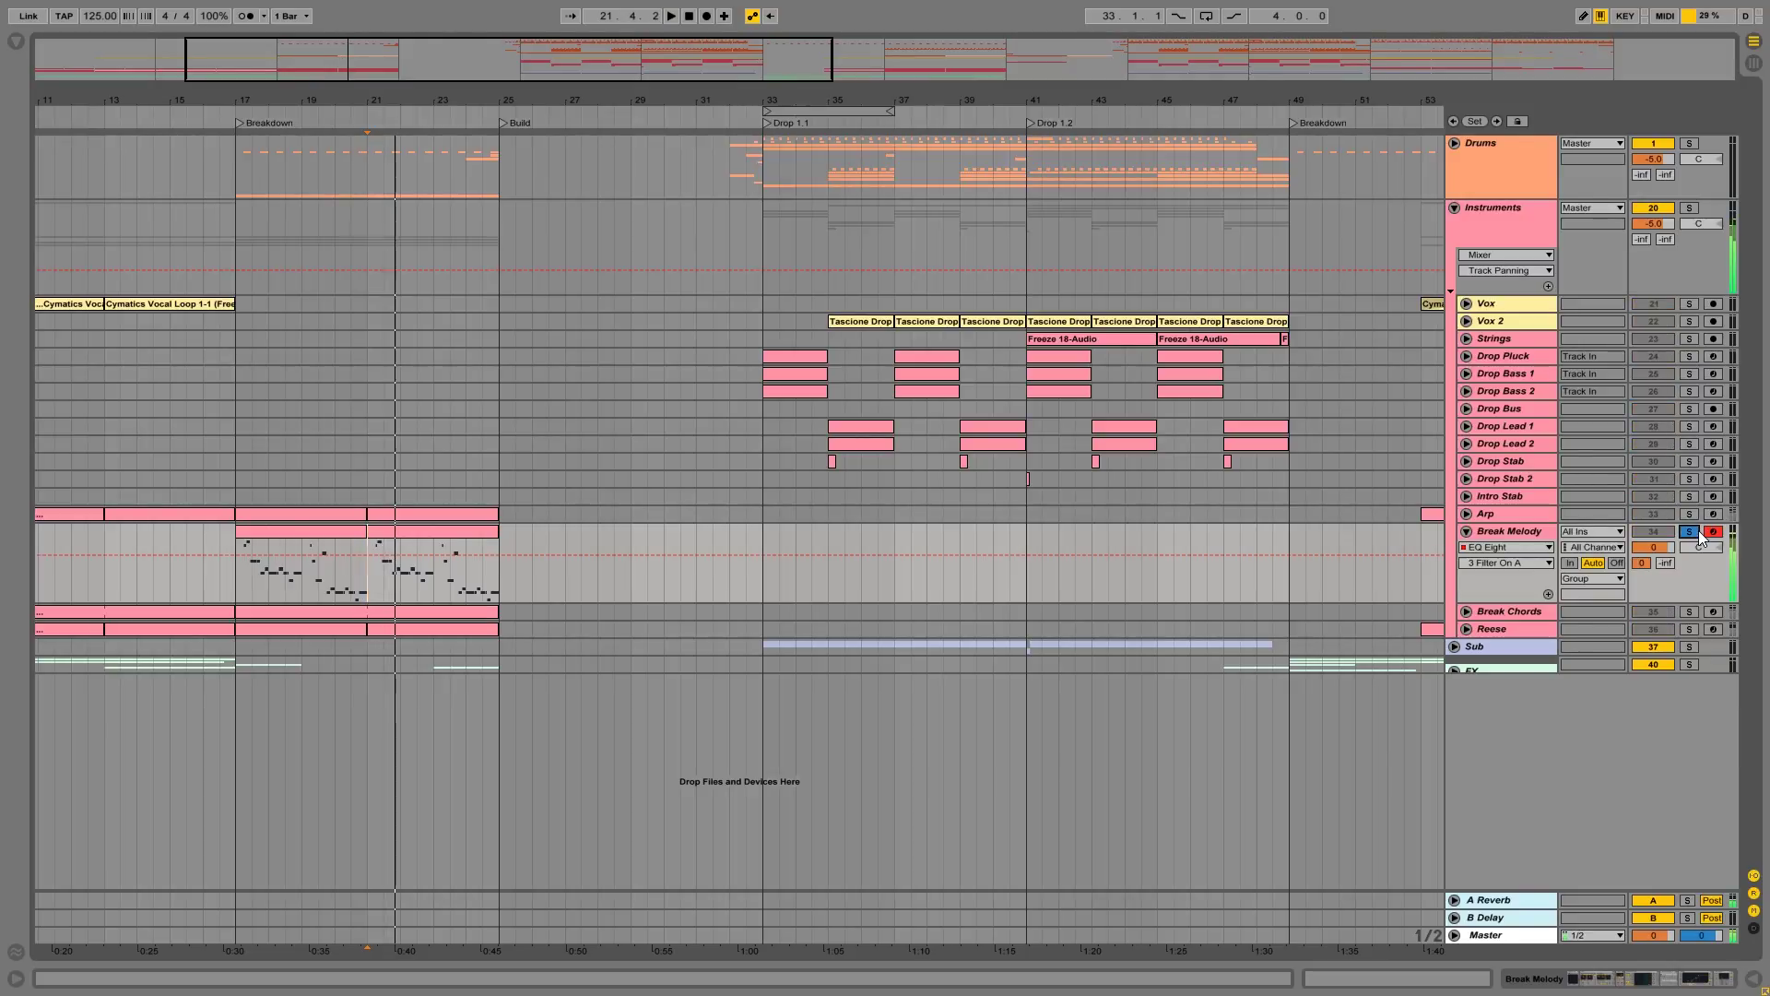
{"action": "left_click", "coordinate": [1694, 532]}
Step: Listen to Drop 1.1 from bar 33 with the Instruments group soloed and turn the solo off again
{"action": "left_click", "coordinate": [763, 408]}
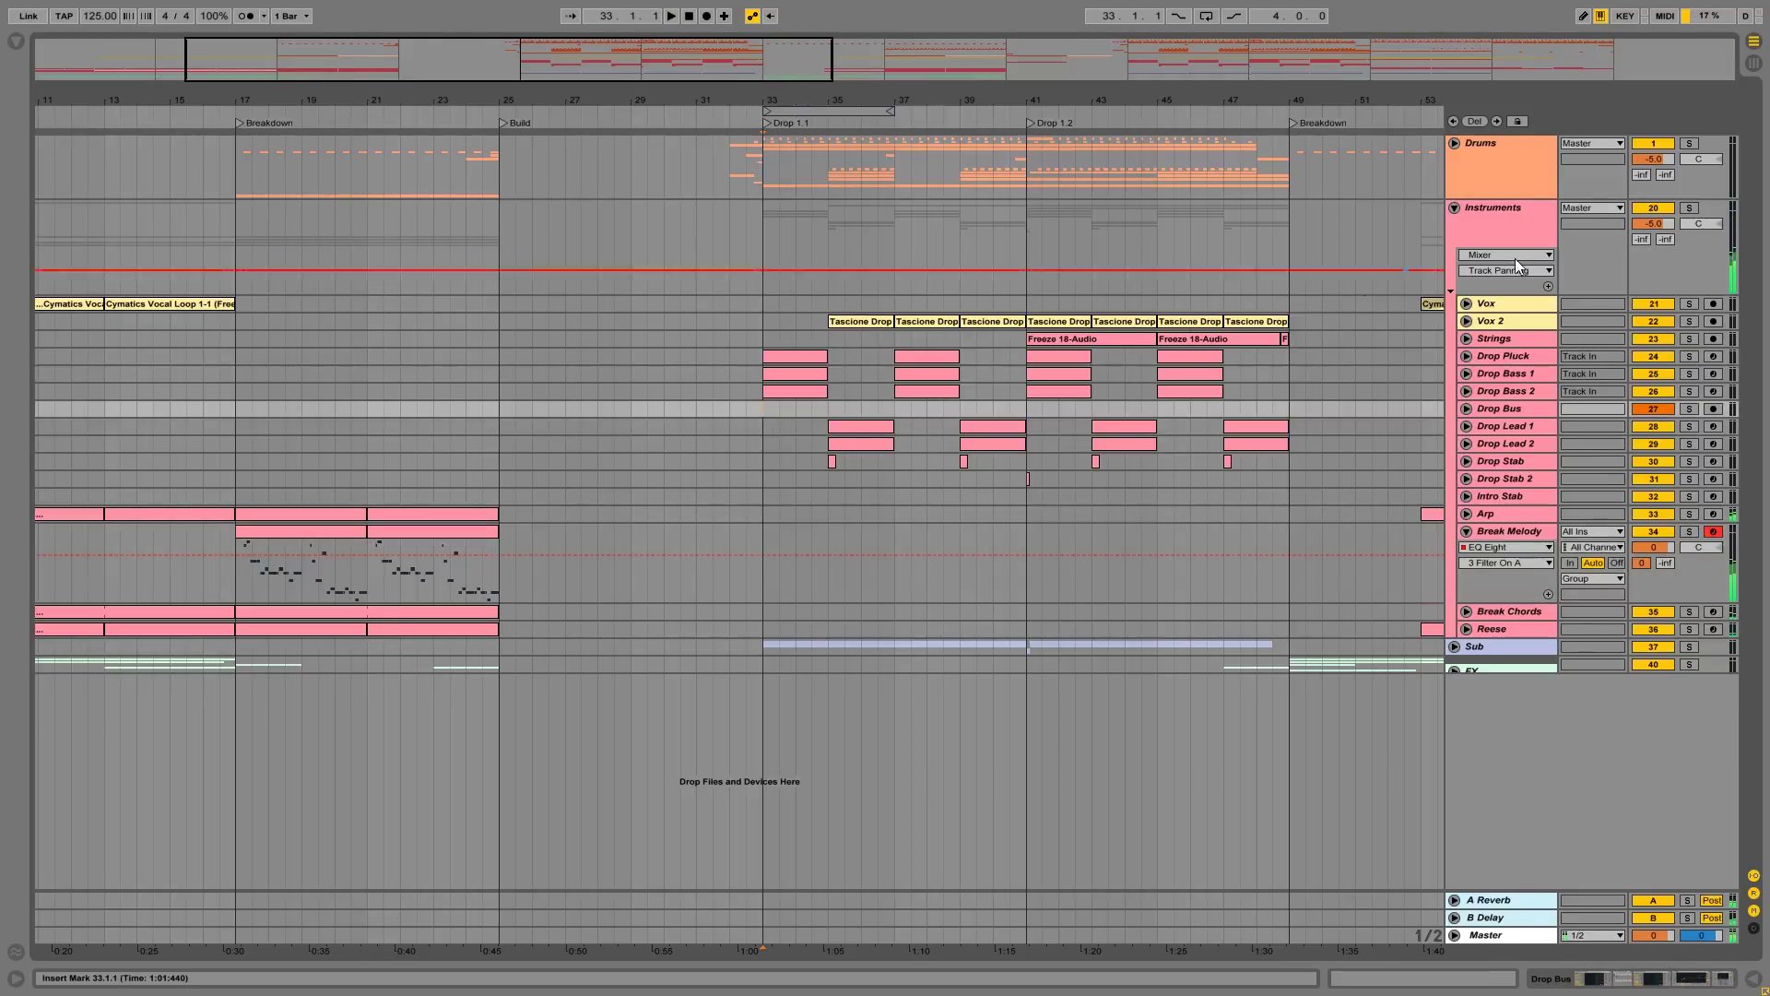
{"action": "left_click", "coordinate": [1692, 208]}
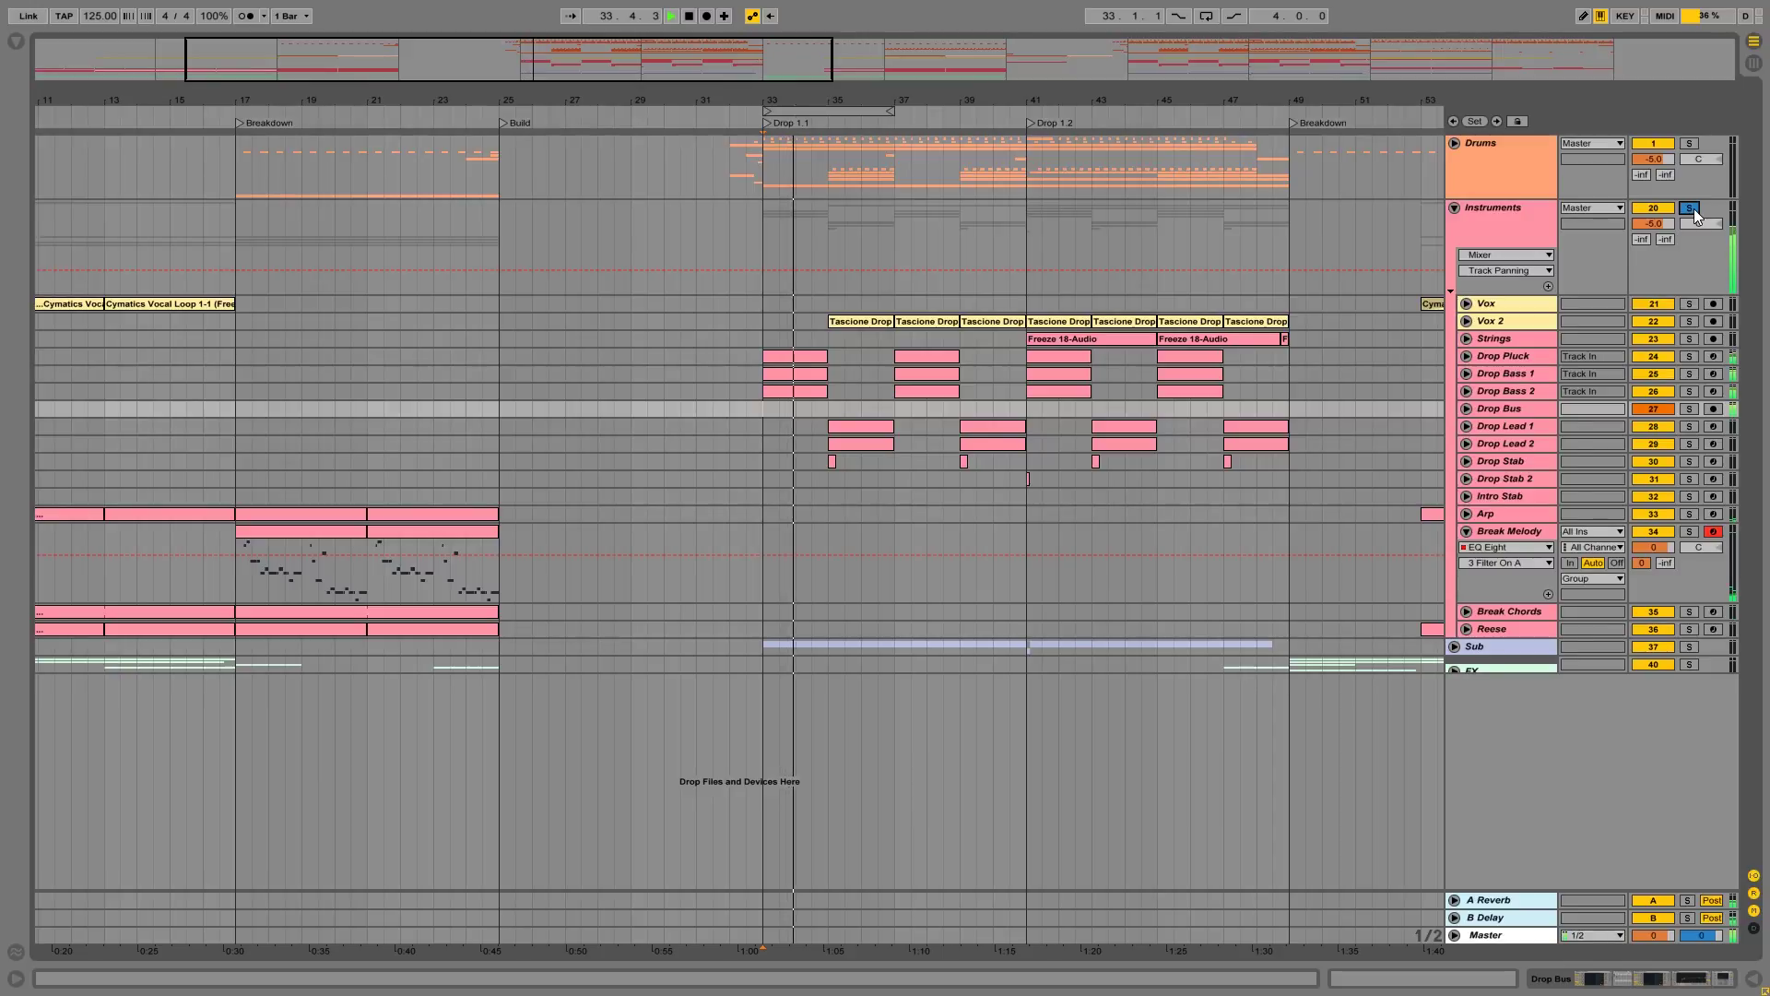
{"action": "key", "text": "space"}
{"action": "left_click", "coordinate": [1695, 209]}
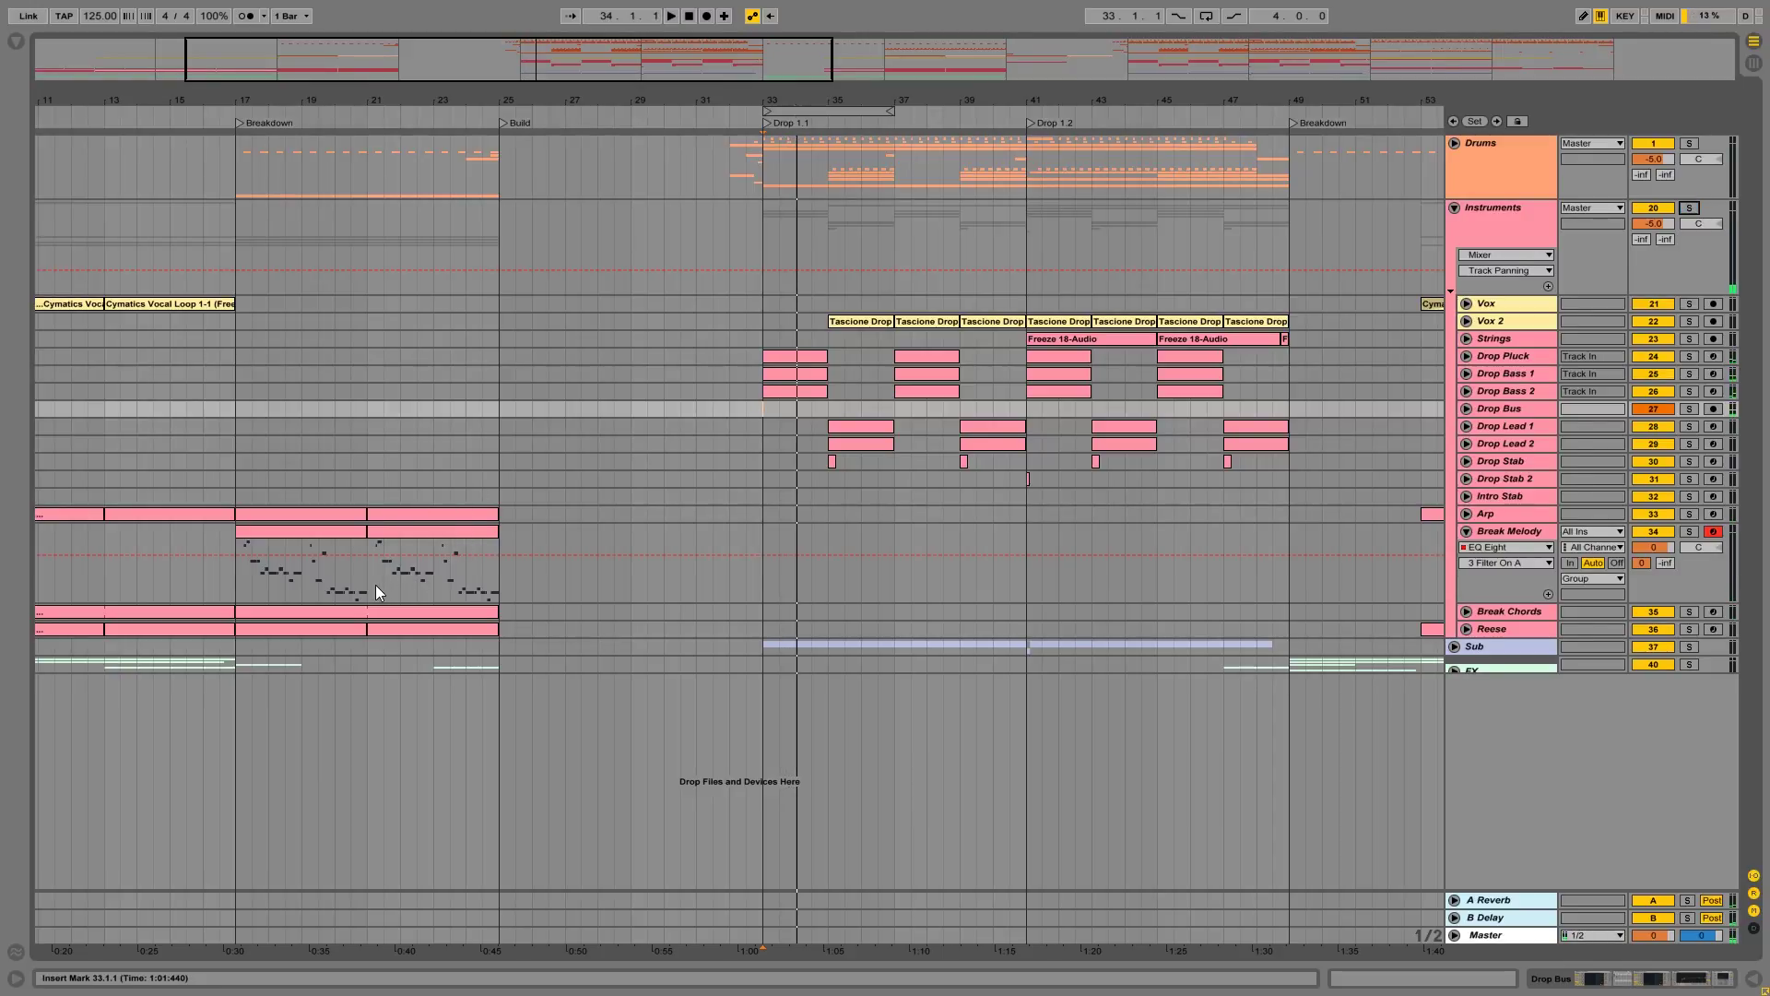
Step: Examine the empty build section from bar 25 to 33 and play the transition into it from bar 24
{"action": "left_click_drag", "start_coordinate": [496, 583], "coordinate": [760, 588]}
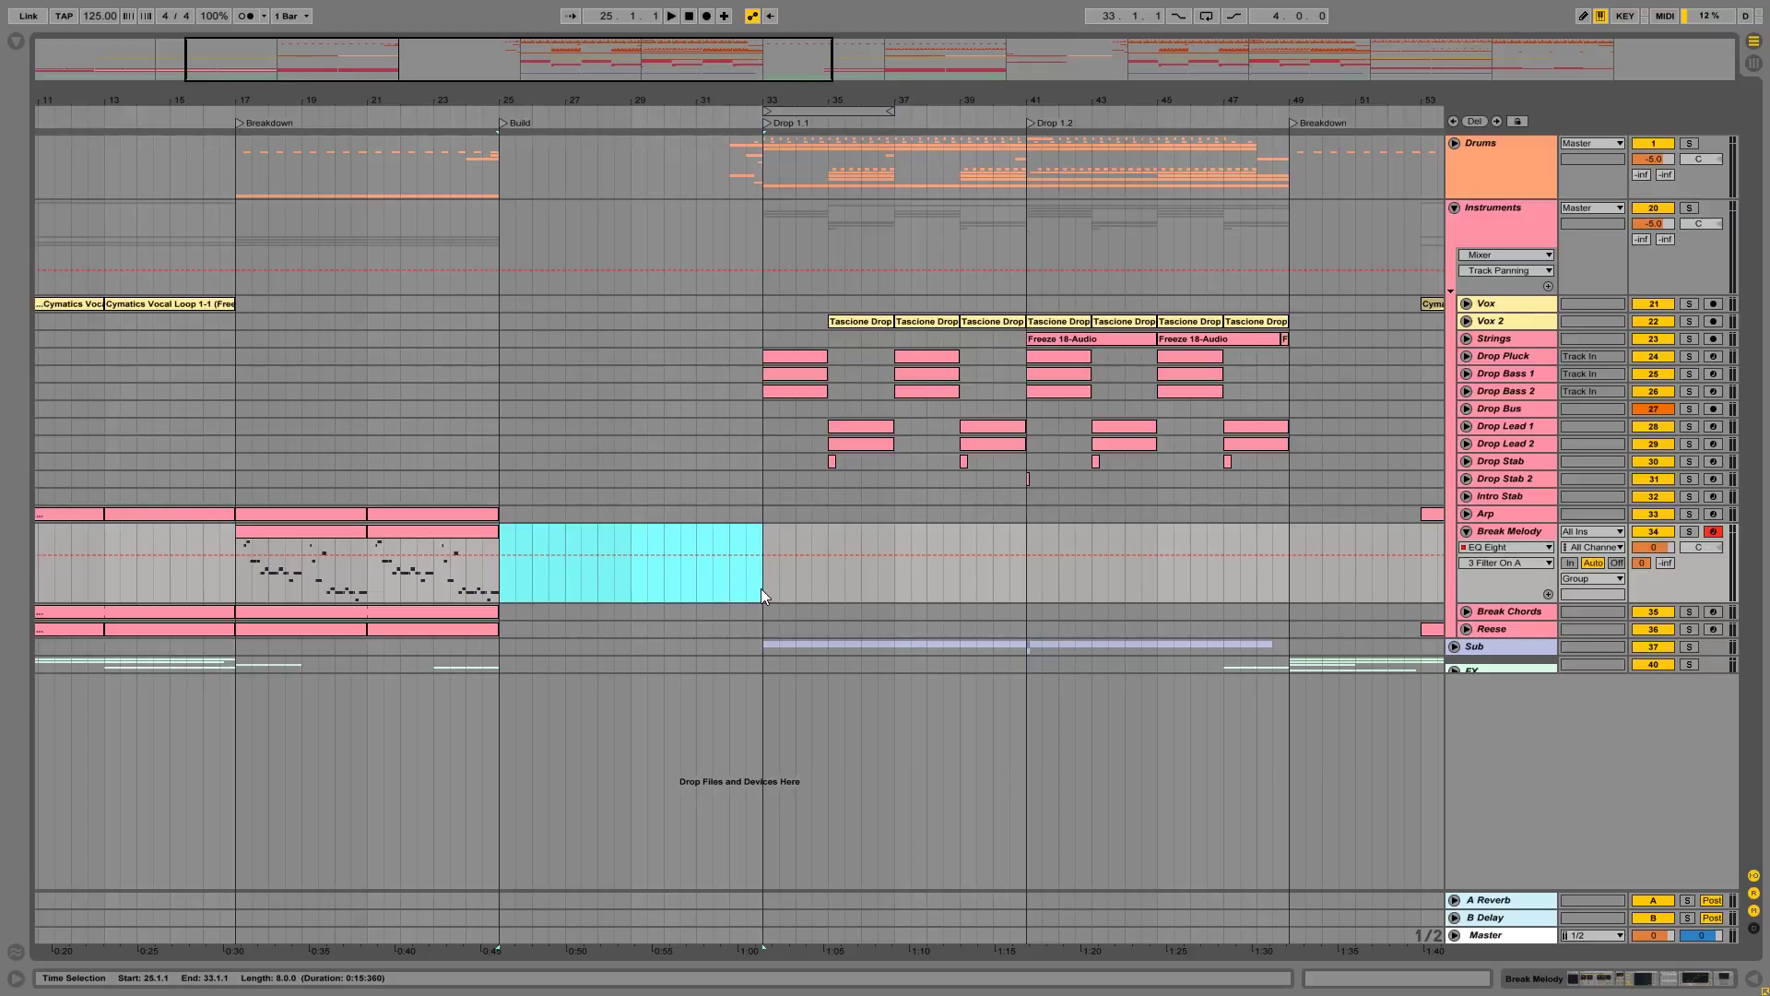
{"action": "left_click", "coordinate": [1467, 531]}
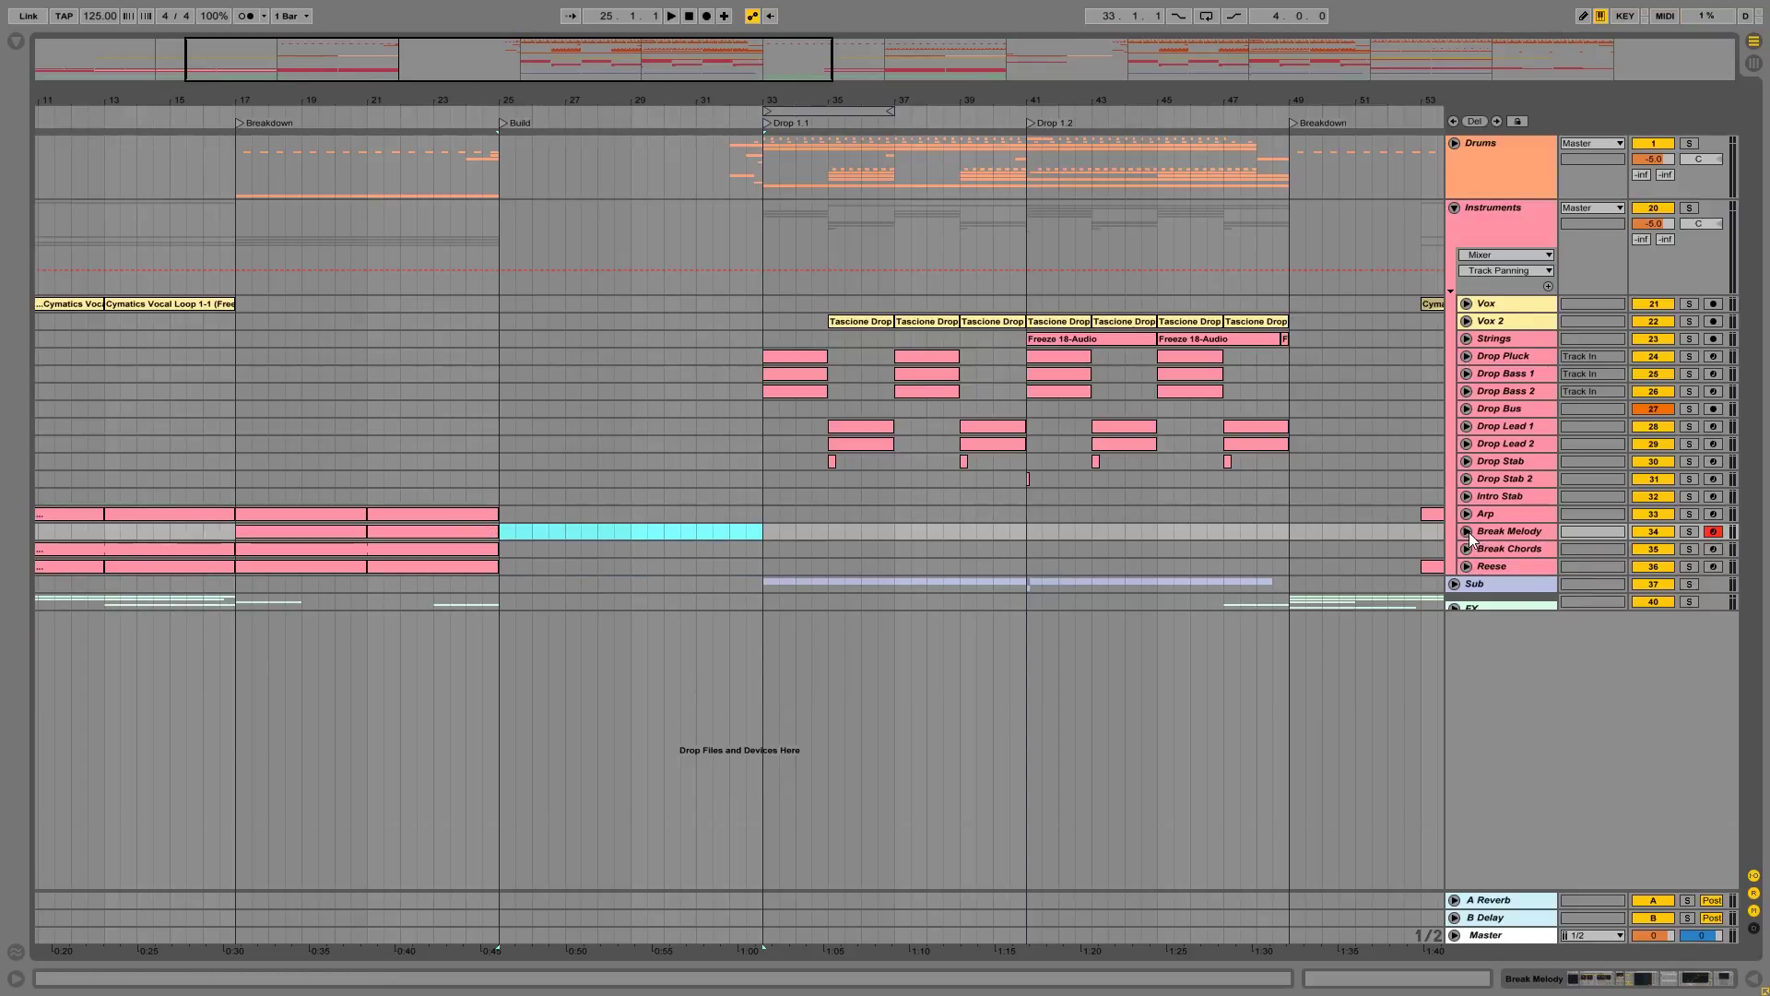
{"action": "left_click", "coordinate": [469, 494]}
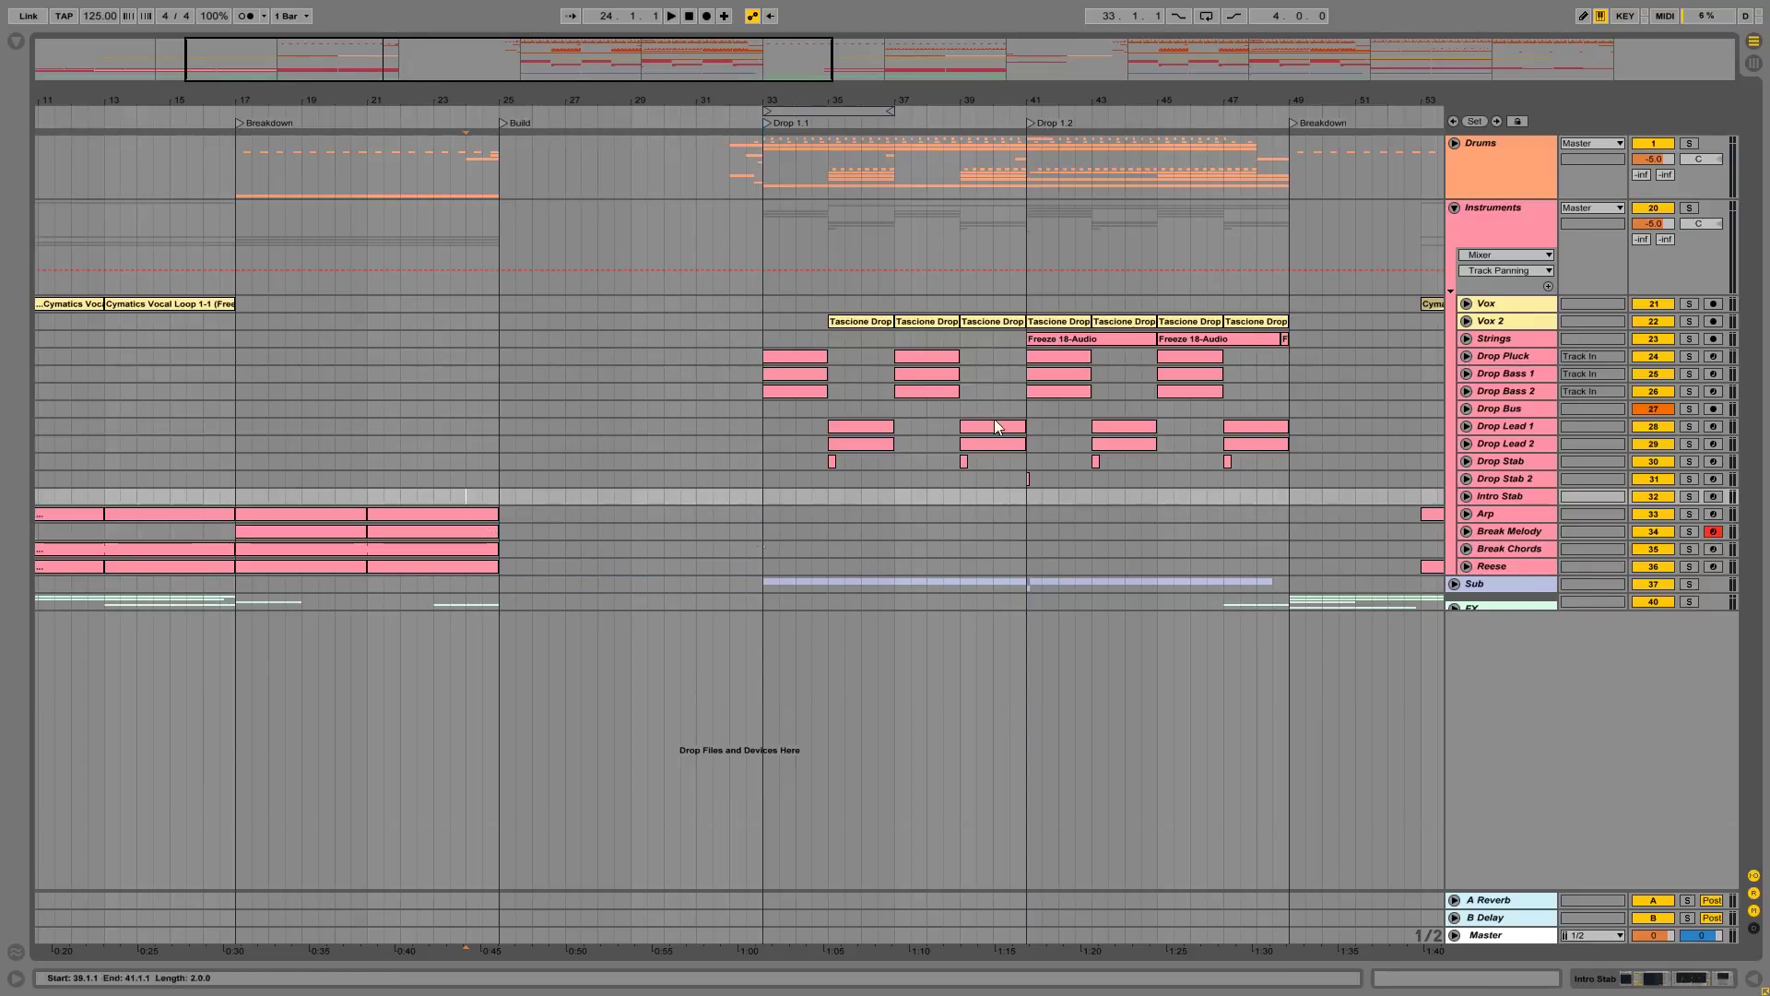
{"action": "key", "text": "space"}
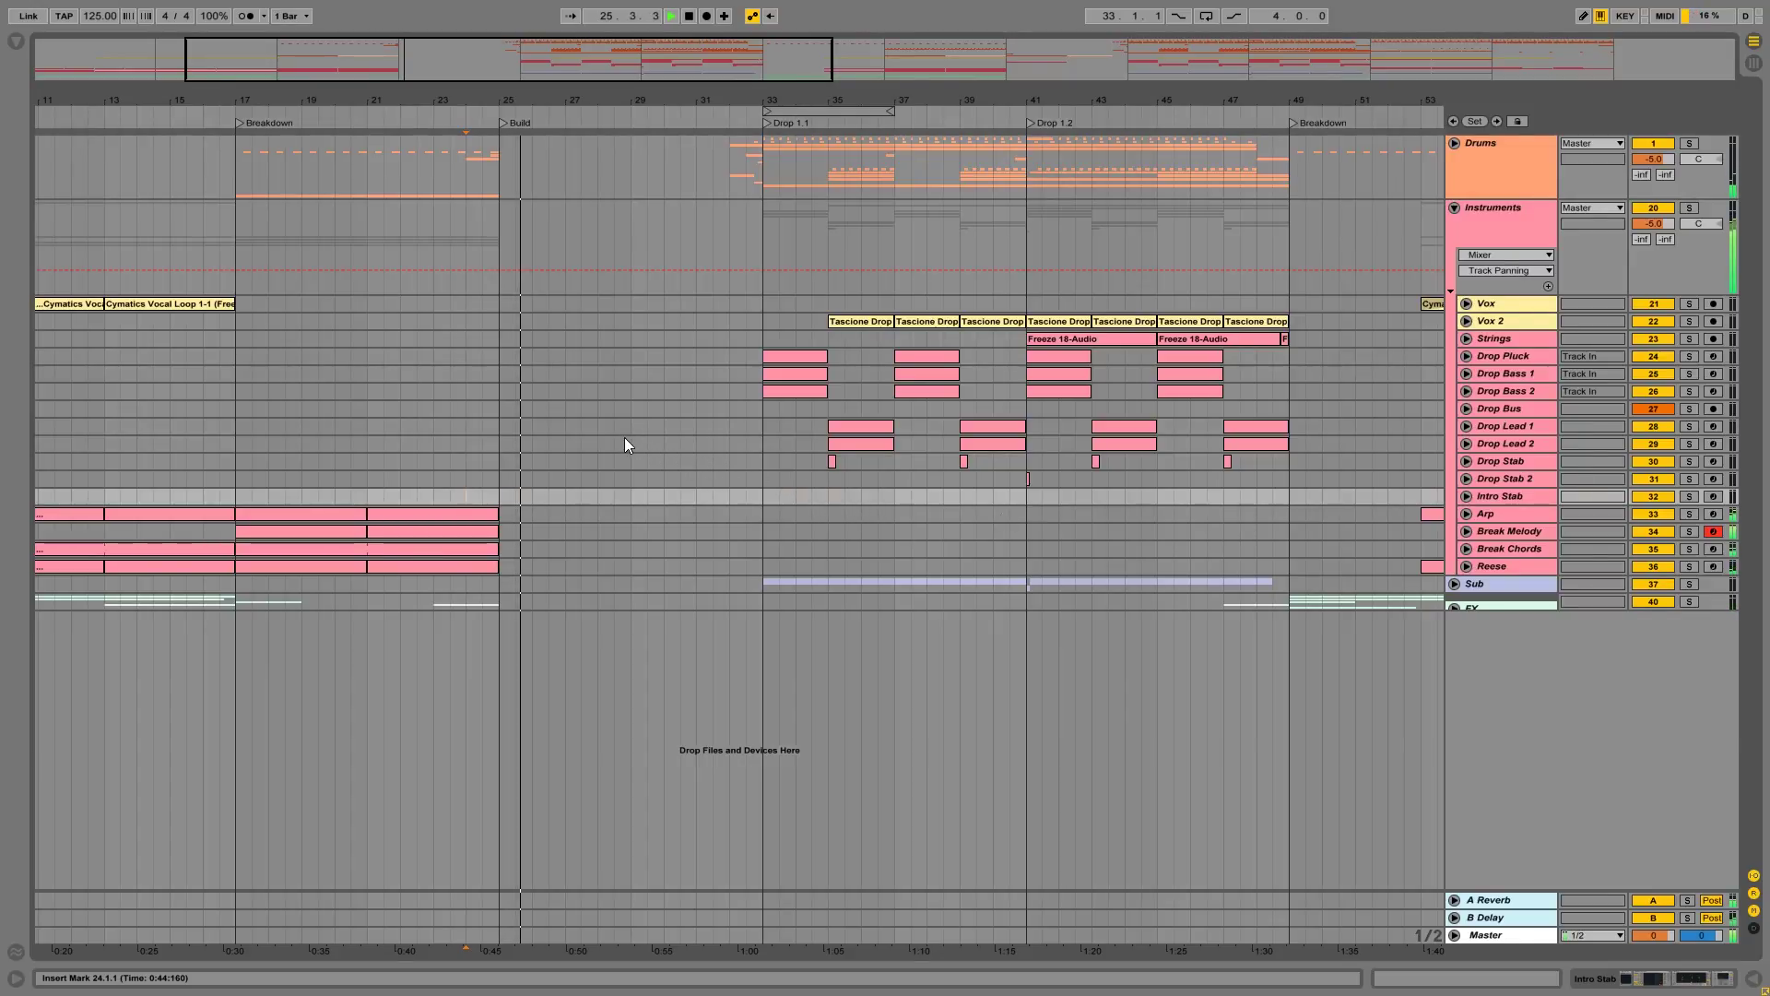
{"action": "key", "text": "space"}
{"action": "left_click_drag", "start_coordinate": [502, 494], "coordinate": [604, 499]}
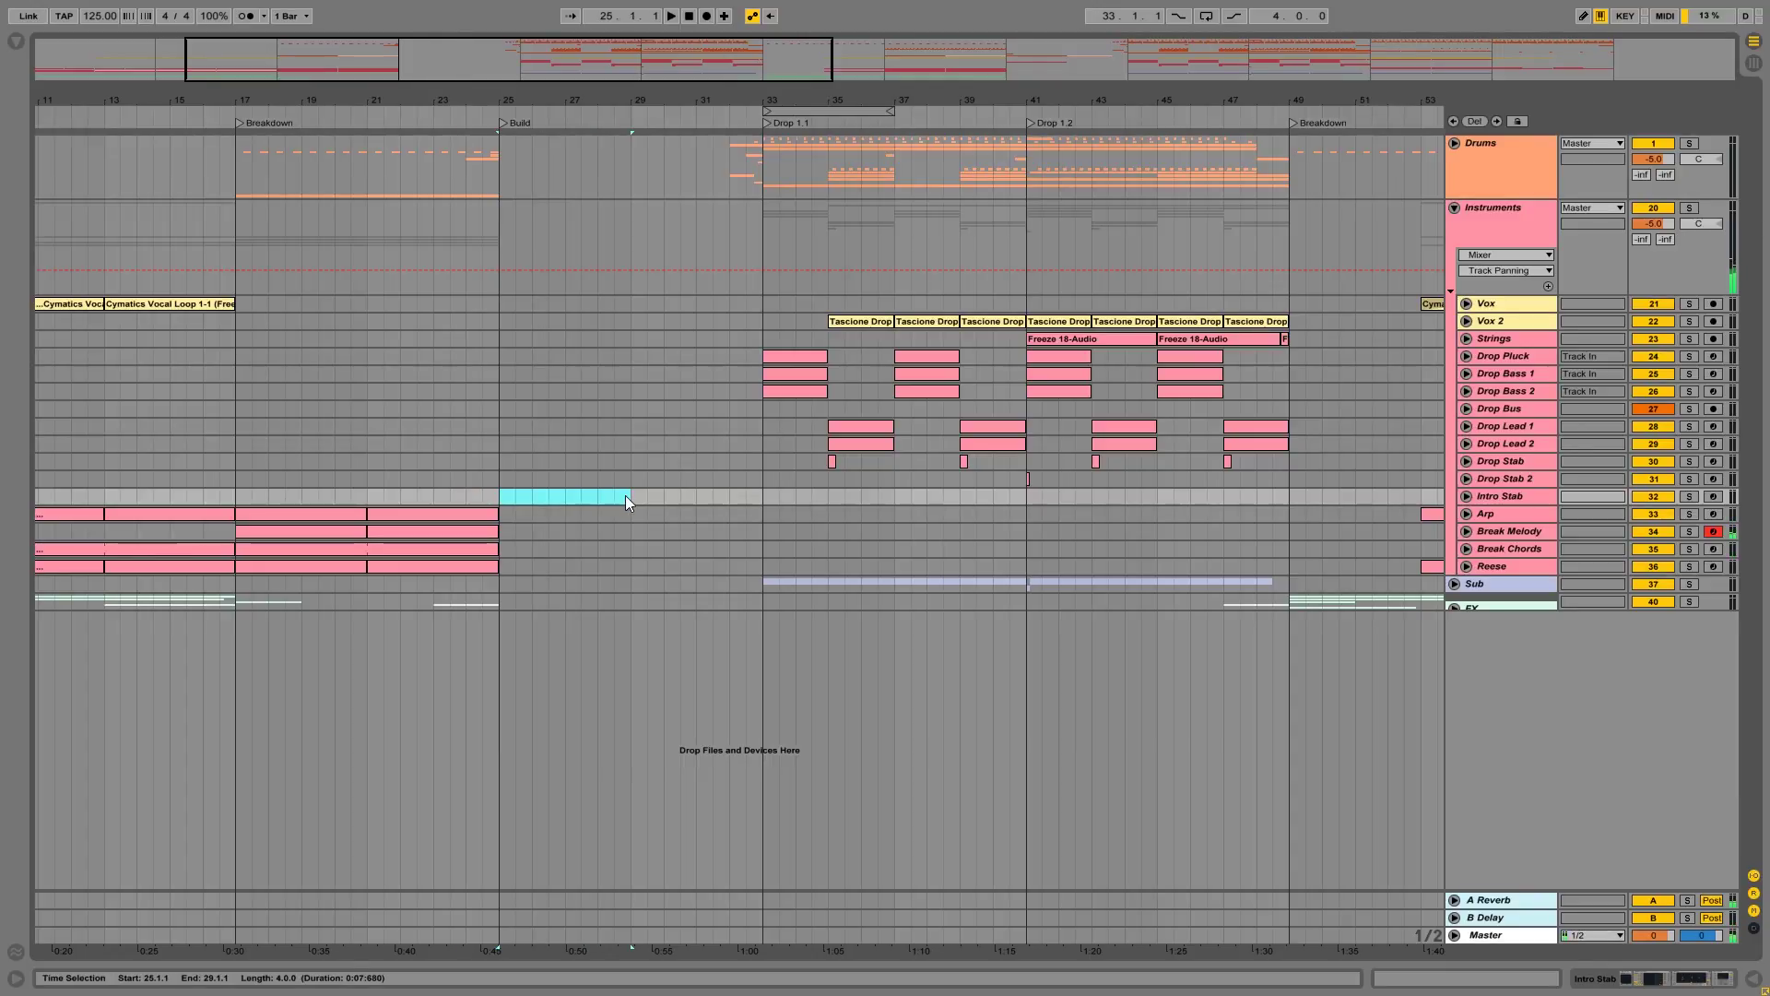
Step: Fold the Instruments group, unfold the FX group and add three audio tracks below Sub FX
{"action": "left_click", "coordinate": [1455, 209]}
{"action": "left_click", "coordinate": [1456, 278]}
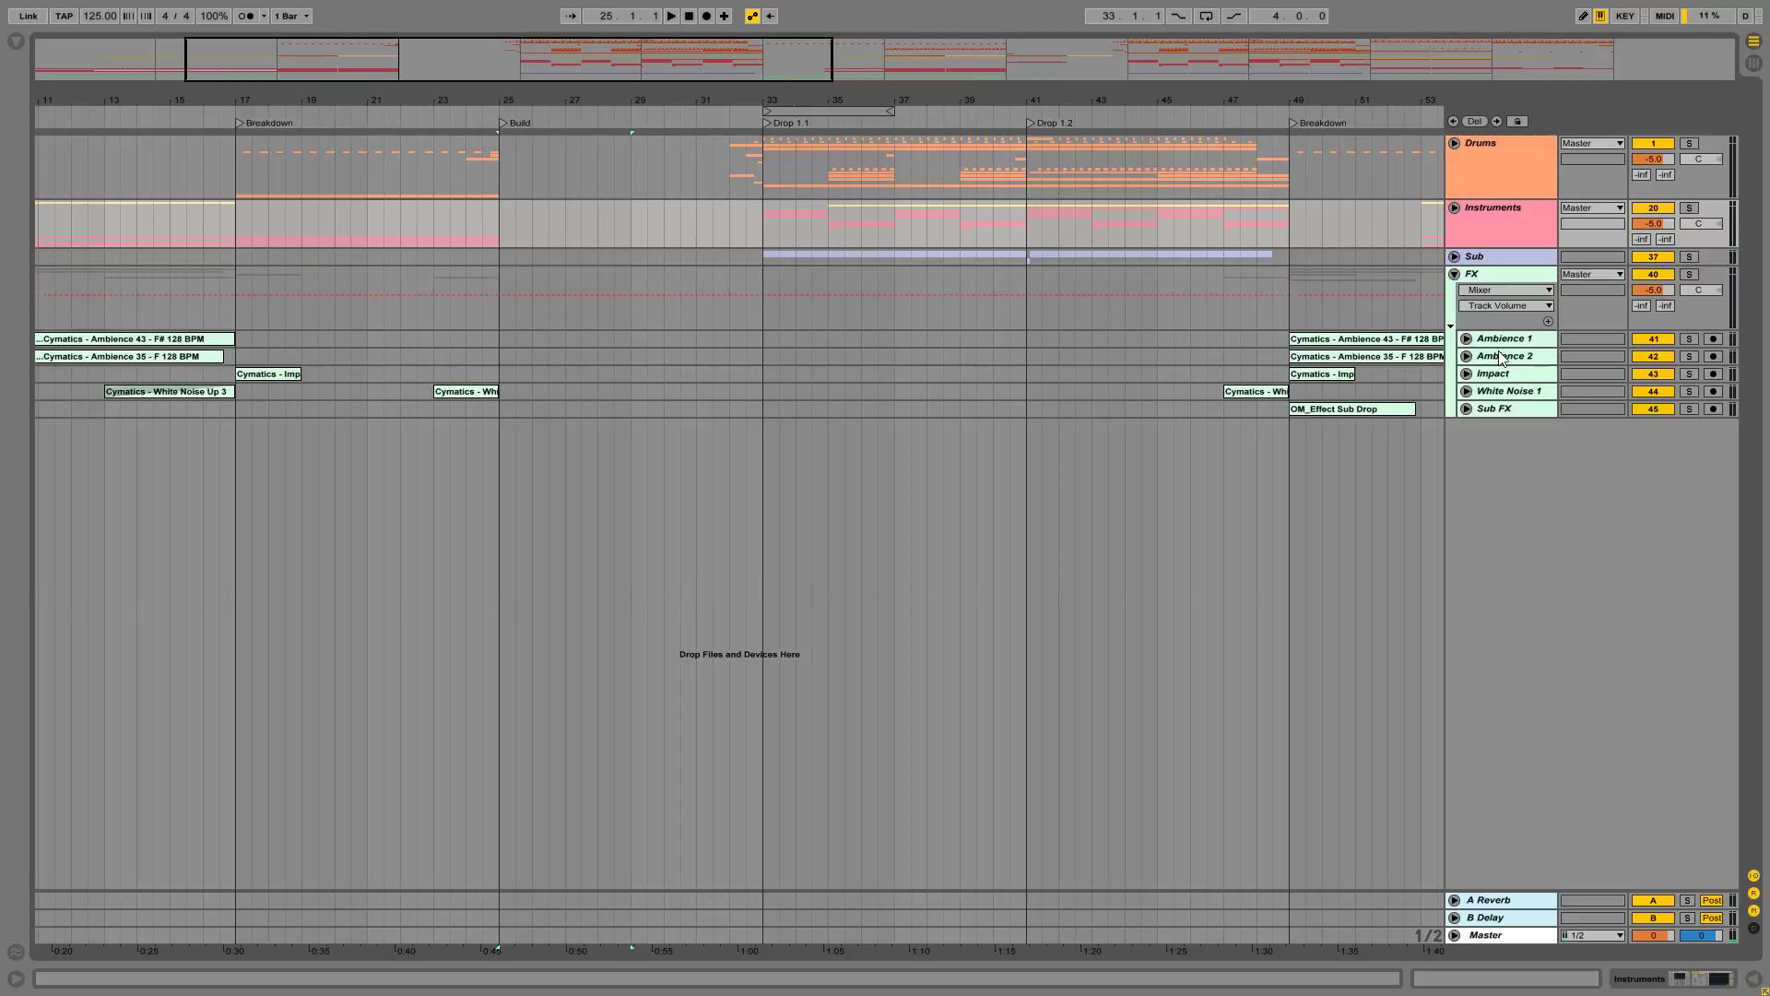
{"action": "left_click", "coordinate": [1506, 405]}
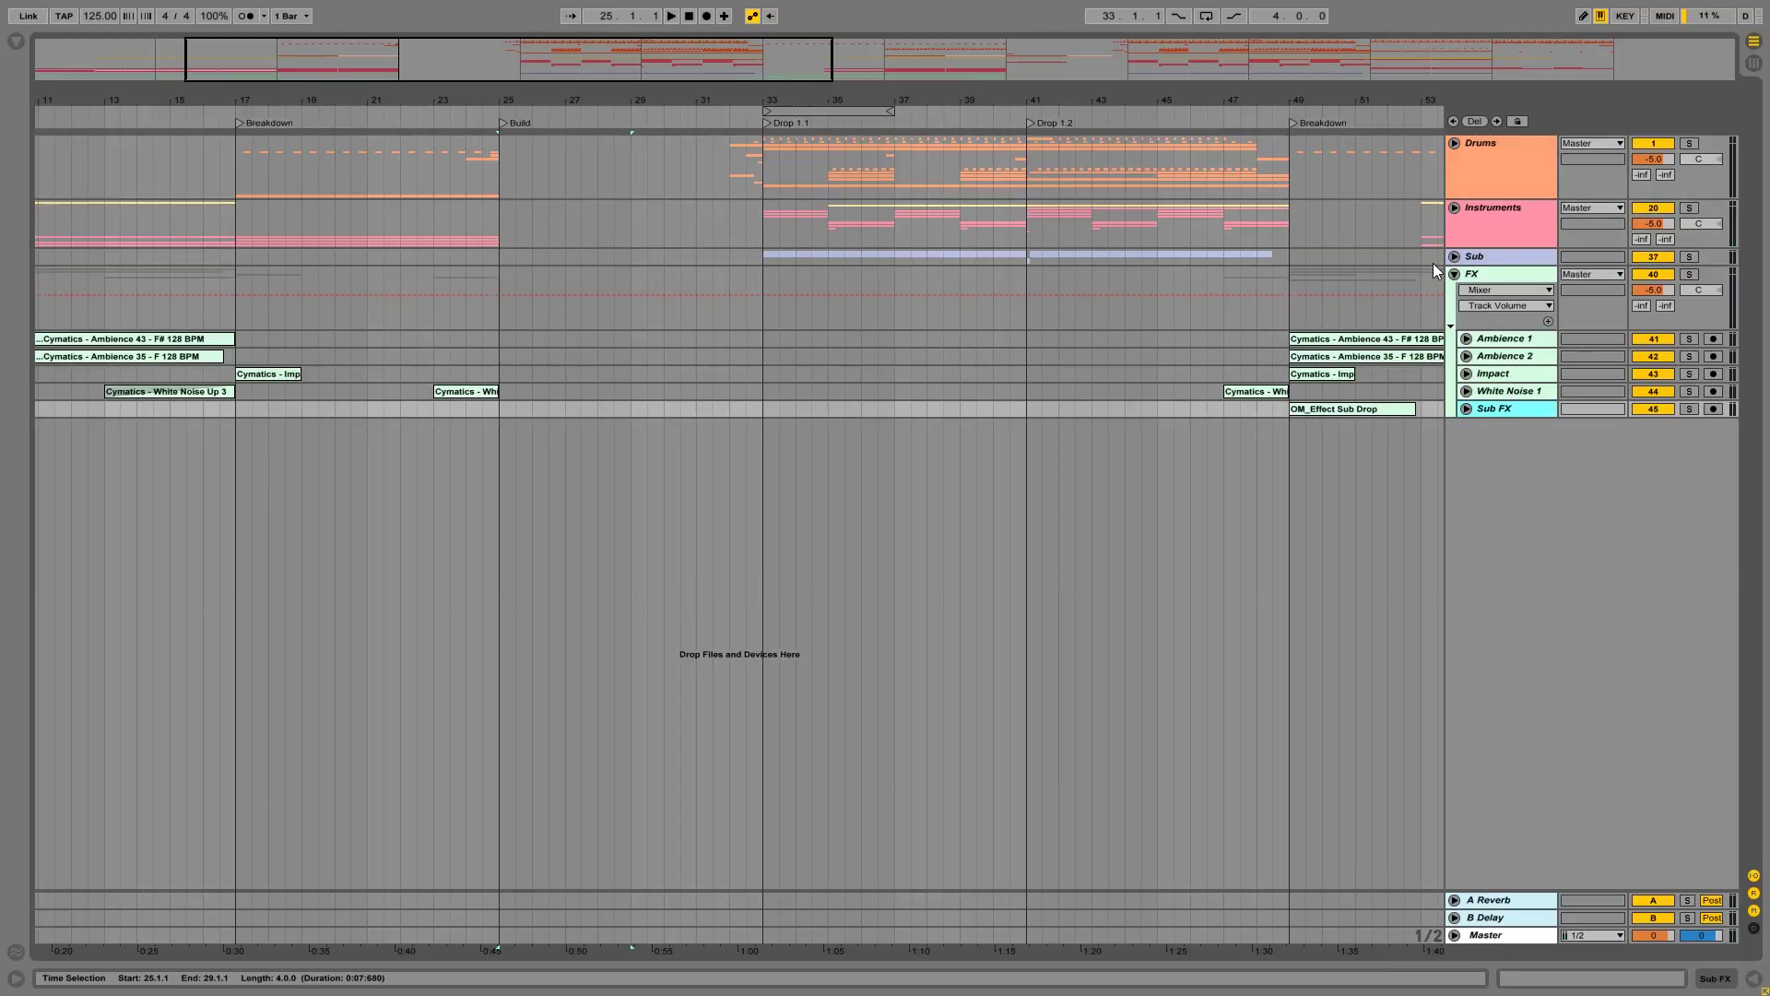
{"action": "key", "text": "ctrl+t"}
{"action": "key", "text": "ctrl+t"}
{"action": "key", "text": "ctrl+t"}
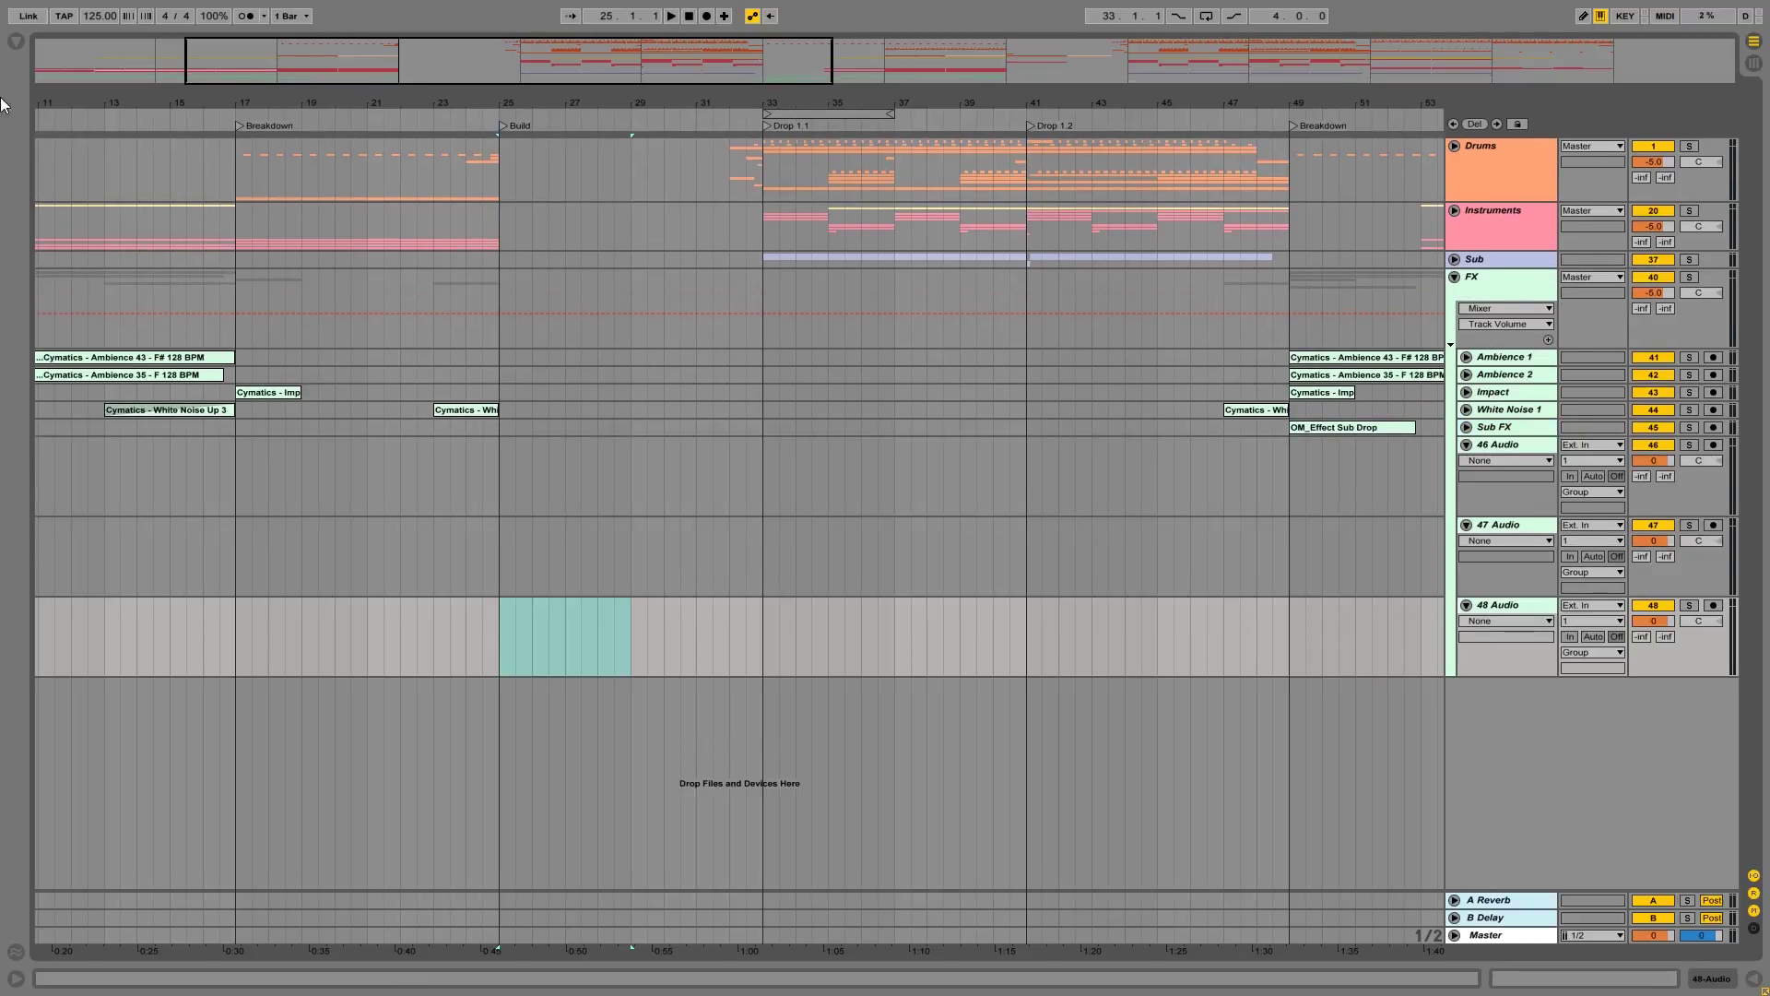
Step: Show the Cymatics Samples folder in the browser and select bars 25 to 29 on the 47 Audio and 48 Audio tracks
{"action": "left_click", "coordinate": [15, 44]}
{"action": "left_click", "coordinate": [68, 379]}
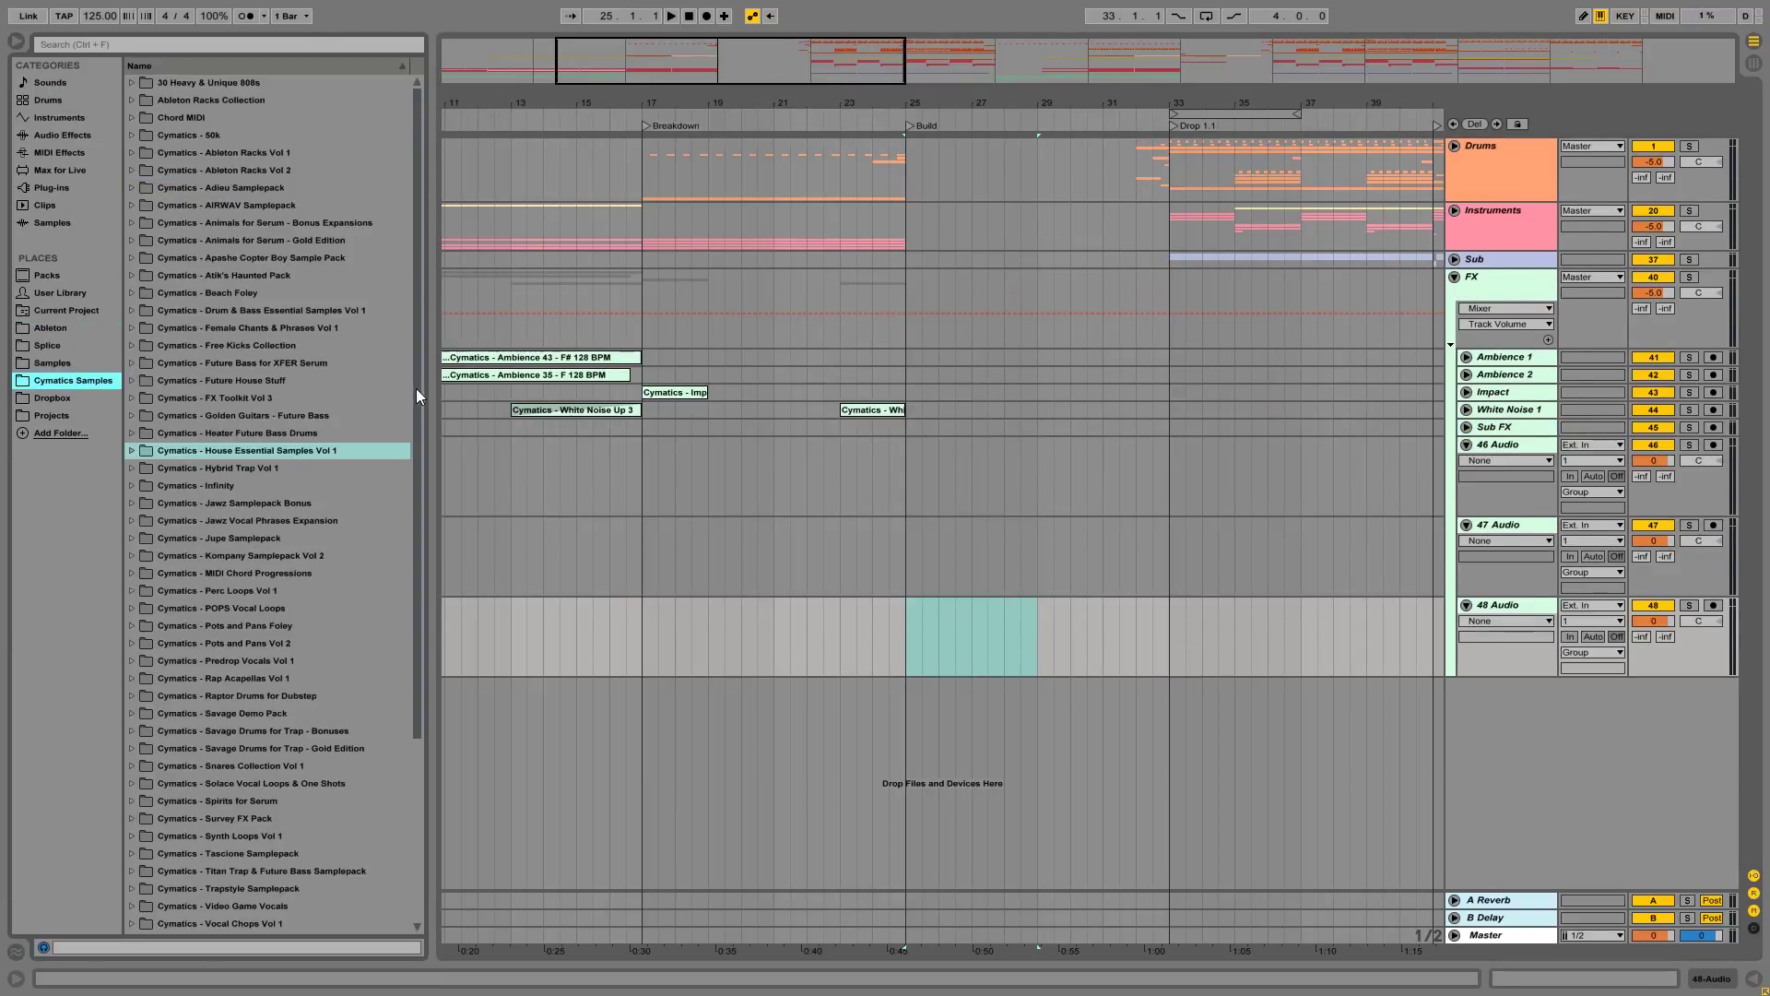
{"action": "left_click_drag", "start_coordinate": [430, 384], "coordinate": [398, 388]}
{"action": "left_click_drag", "start_coordinate": [1045, 102], "coordinate": [1020, 208]}
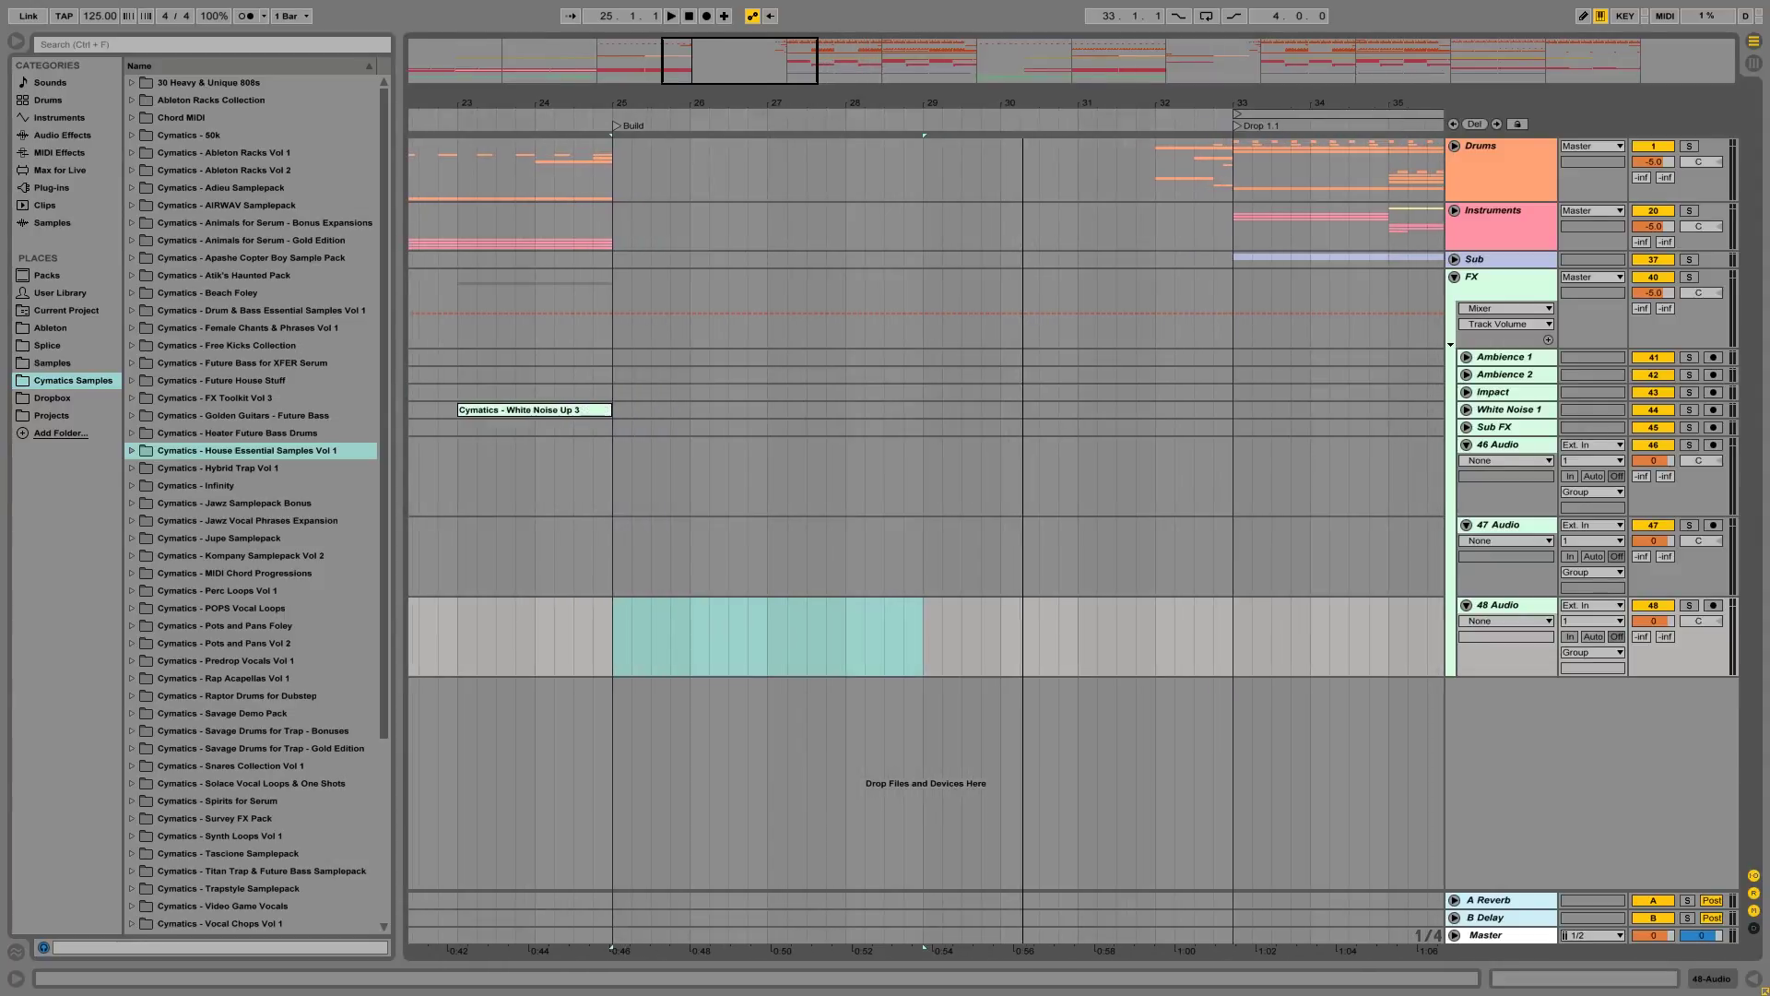
{"action": "left_click_drag", "start_coordinate": [612, 636], "coordinate": [877, 635]}
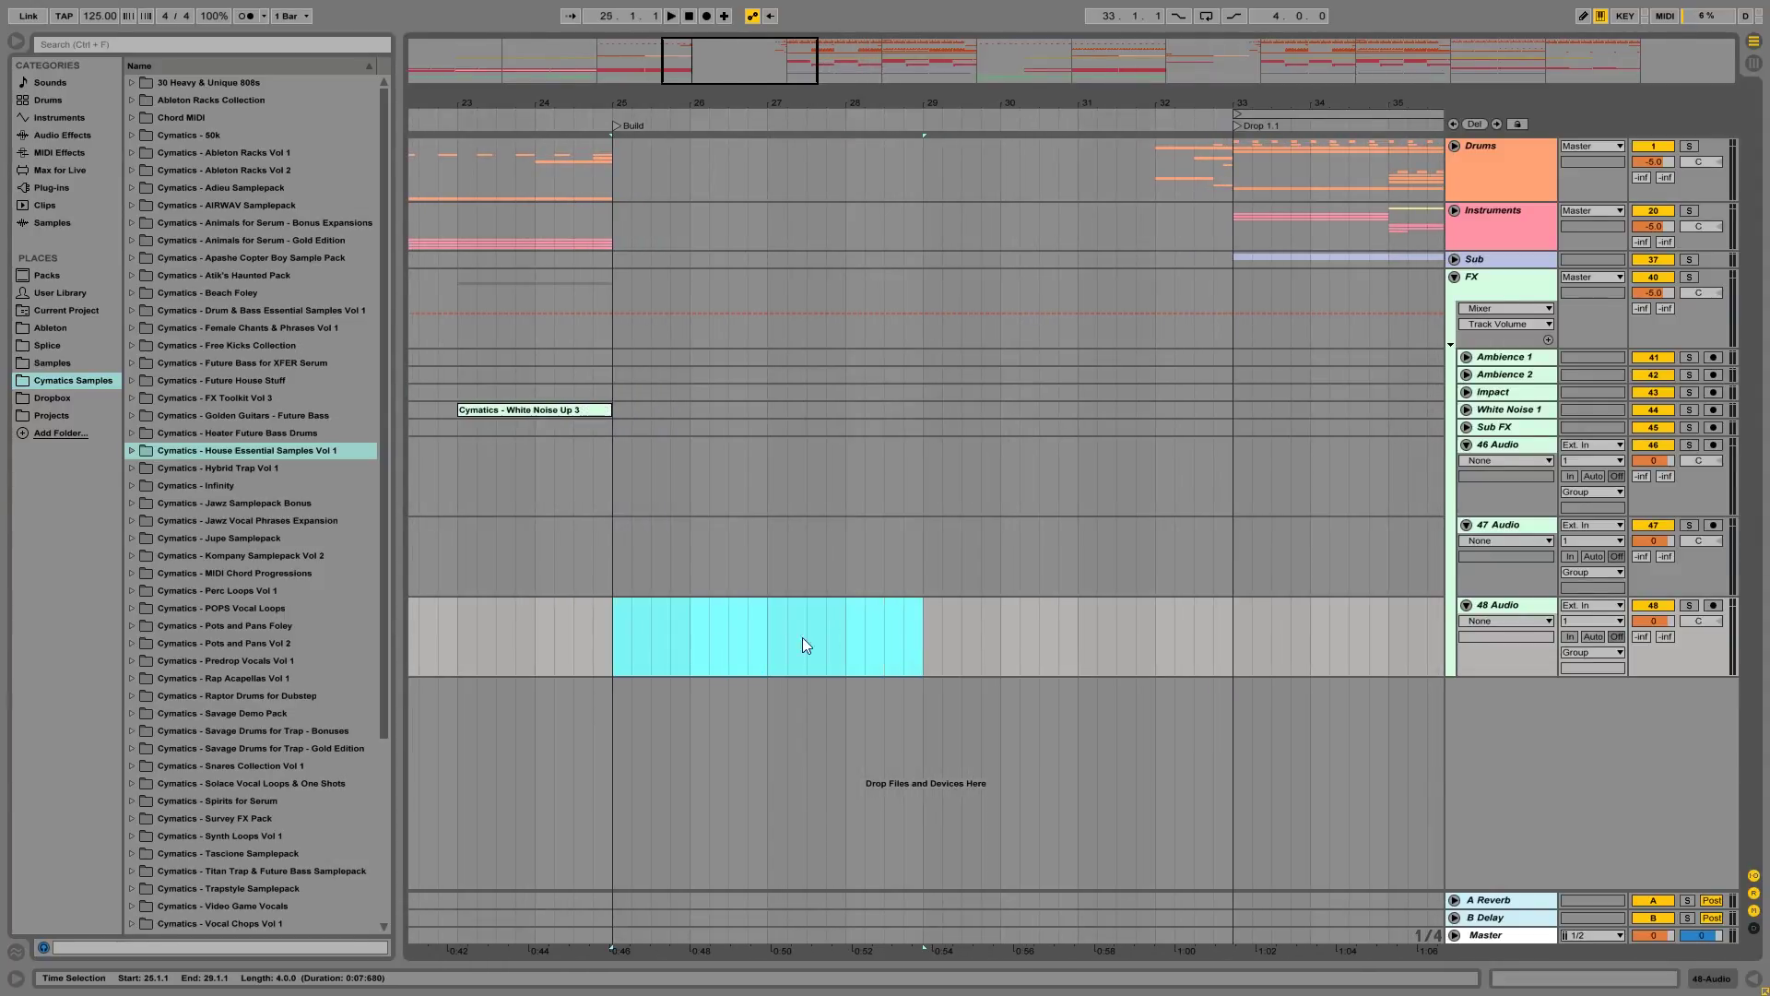
{"action": "left_click_drag", "start_coordinate": [613, 564], "coordinate": [932, 645]}
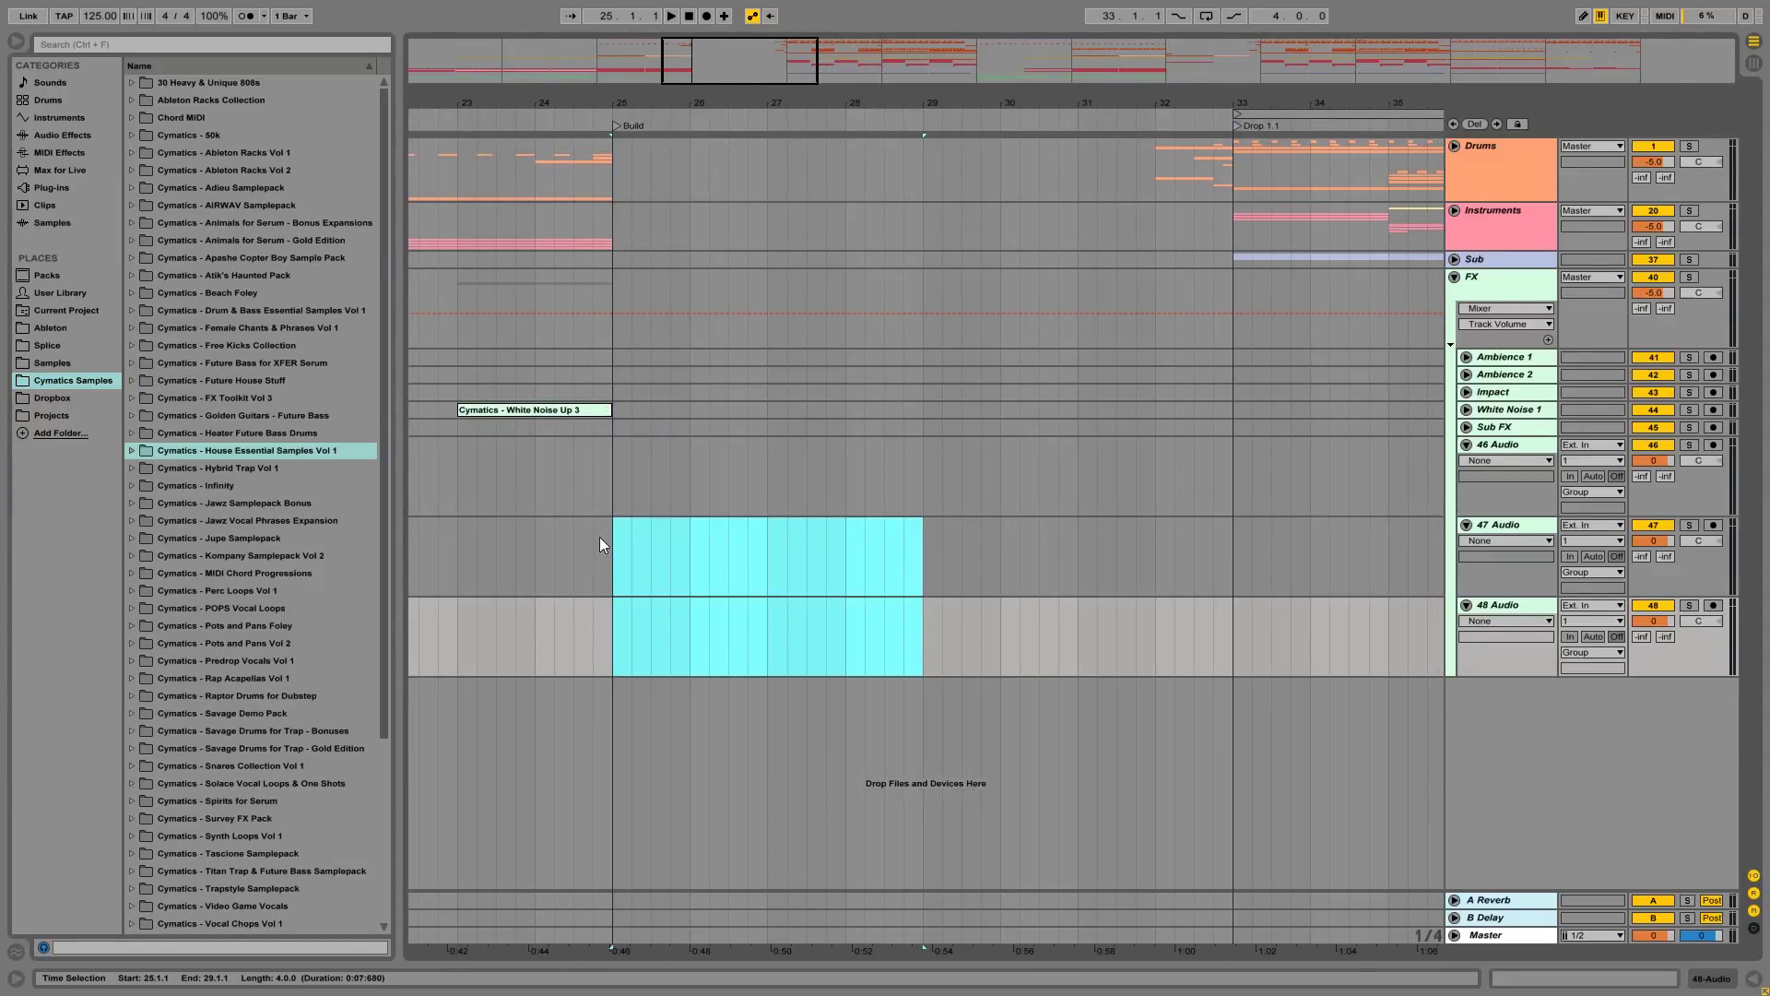
Step: Open the FX folder of Cymatics - House Essential Samples Vol 1 and preview House Impact 1 to 4
{"action": "left_click", "coordinate": [136, 456]}
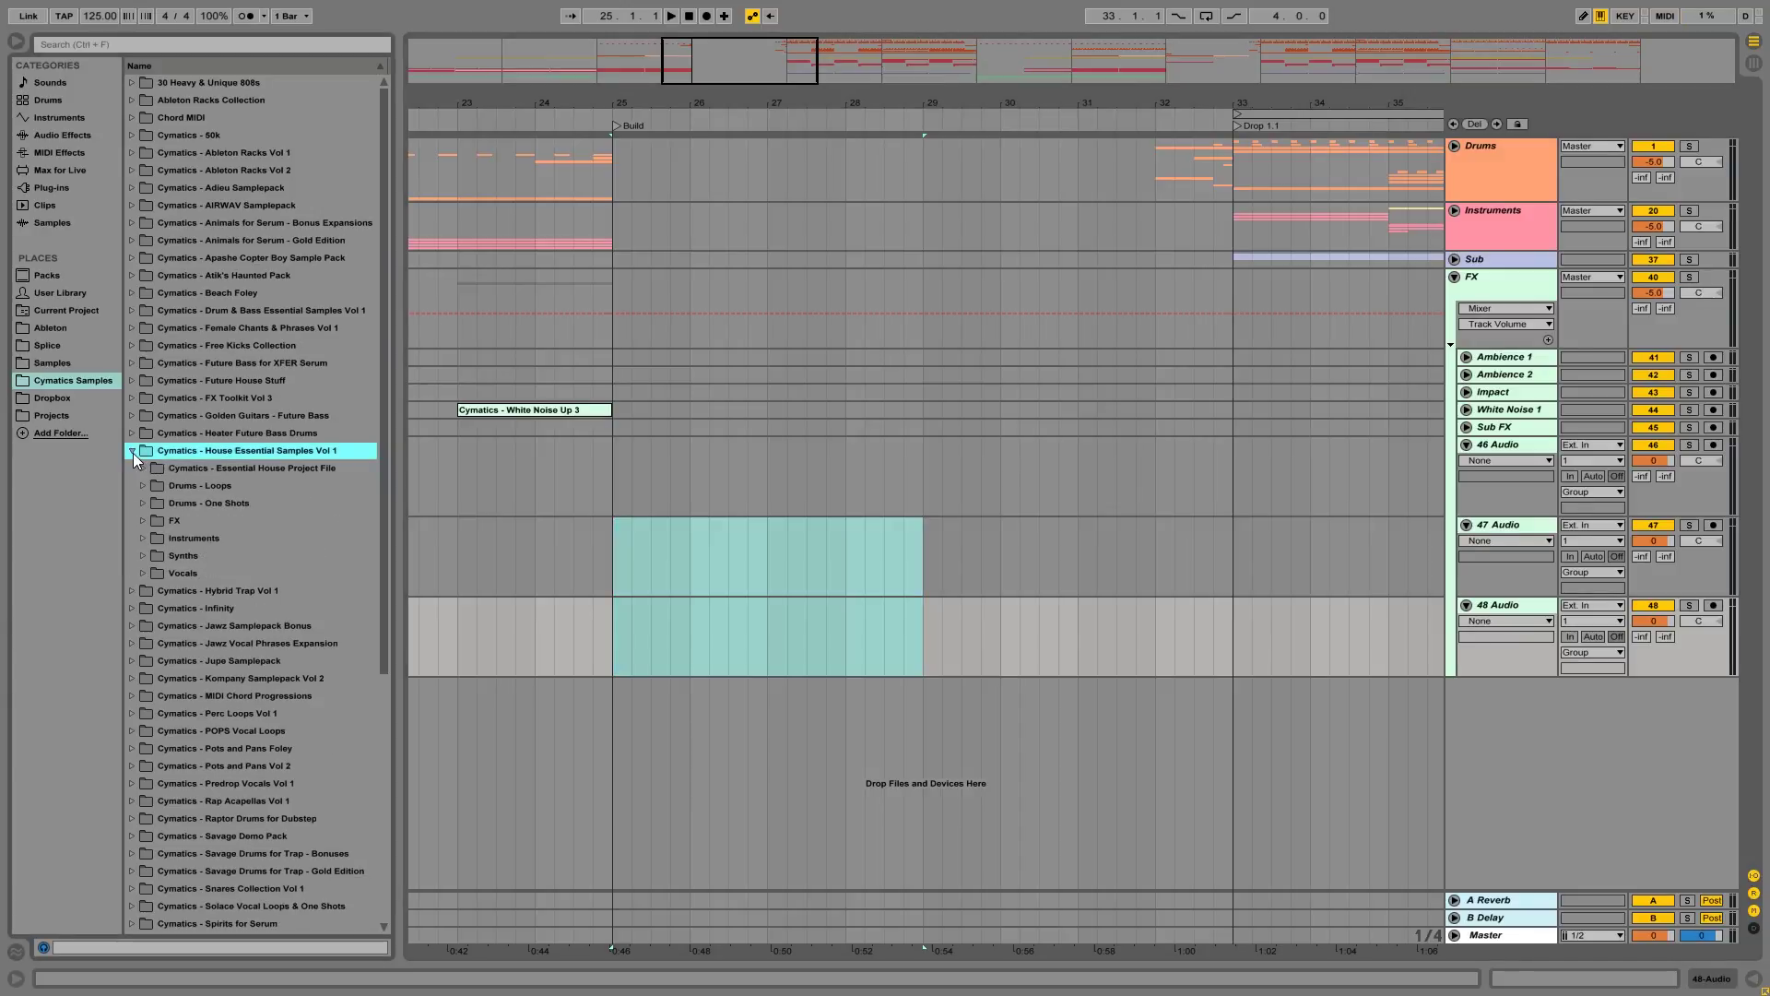
{"action": "left_click", "coordinate": [133, 451]}
{"action": "left_click", "coordinate": [142, 467]}
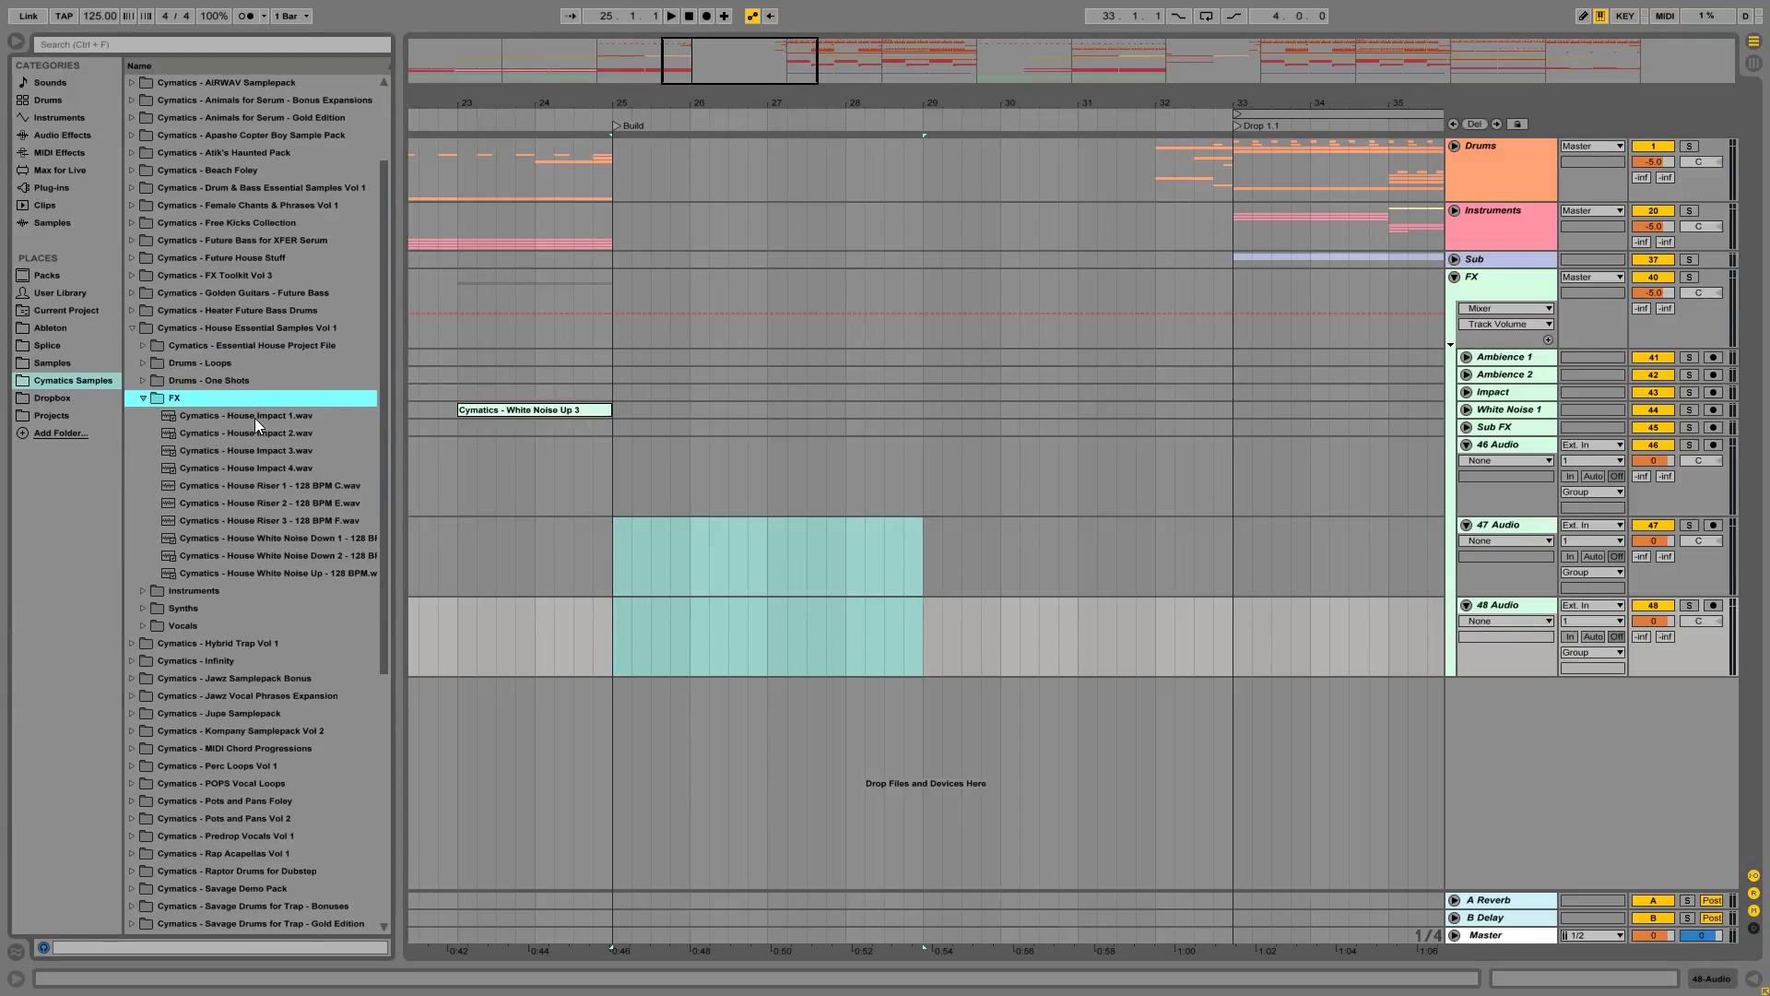
{"action": "left_click", "coordinate": [255, 418]}
{"action": "left_click", "coordinate": [269, 437]}
{"action": "left_click", "coordinate": [274, 451]}
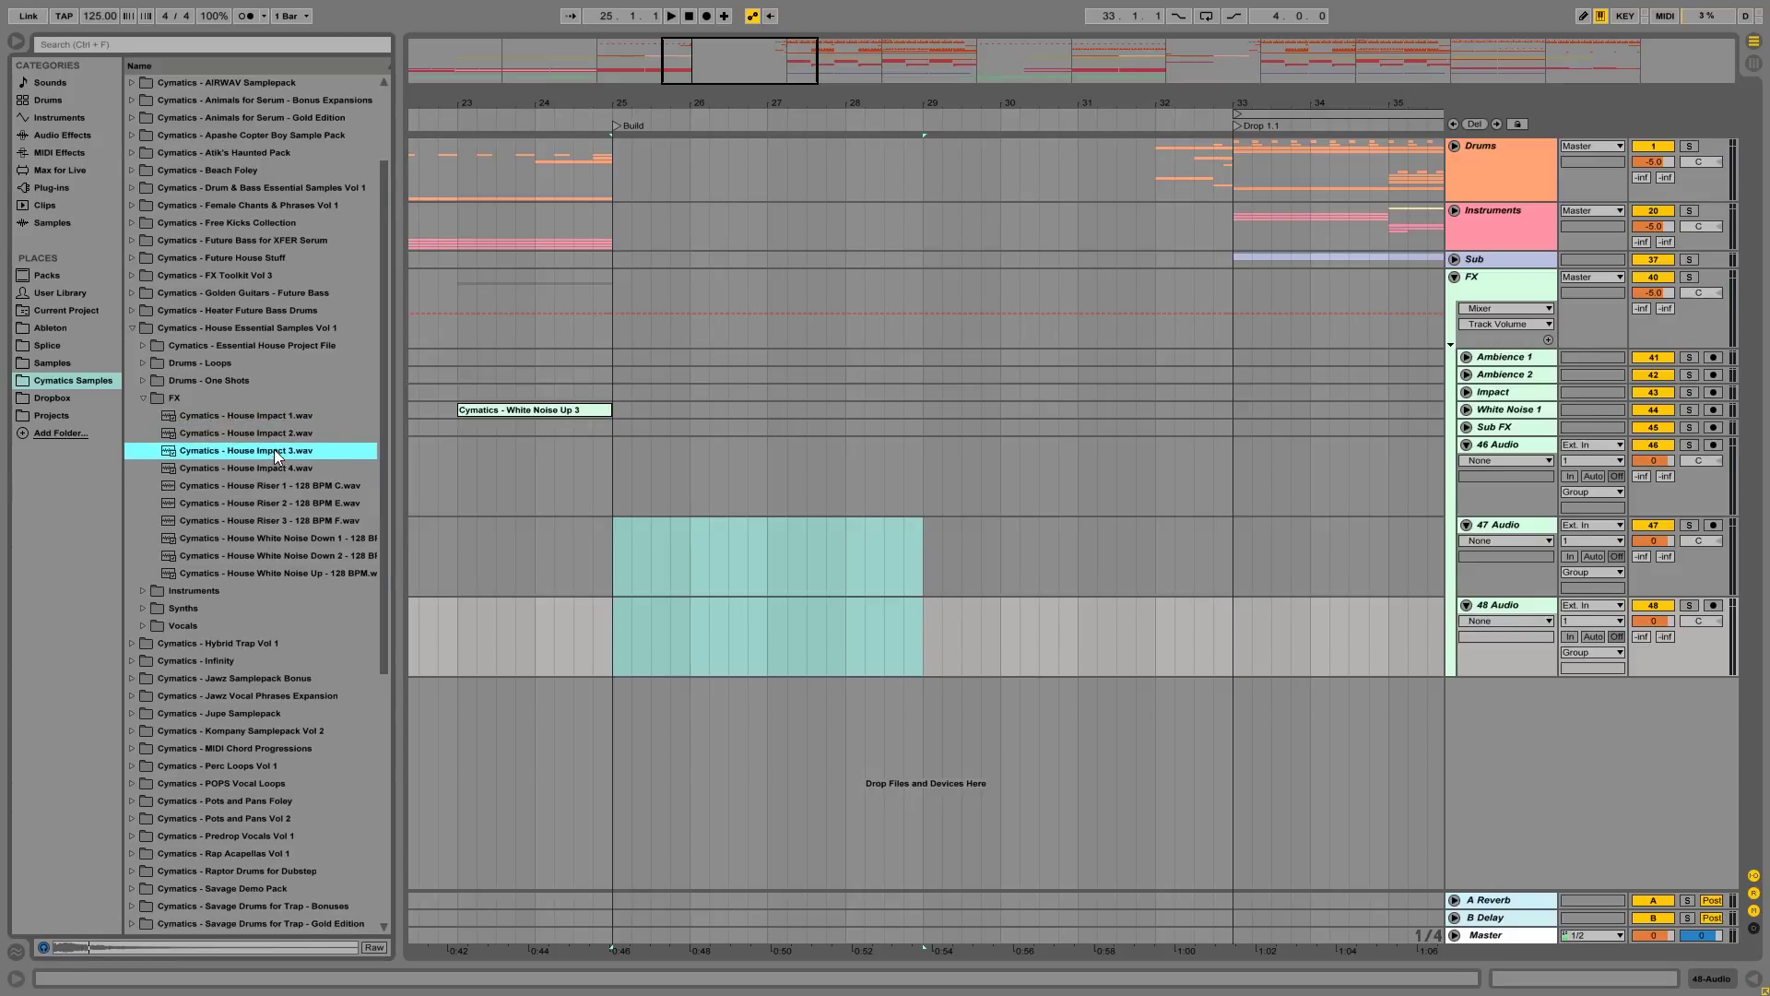
{"action": "left_click", "coordinate": [276, 472]}
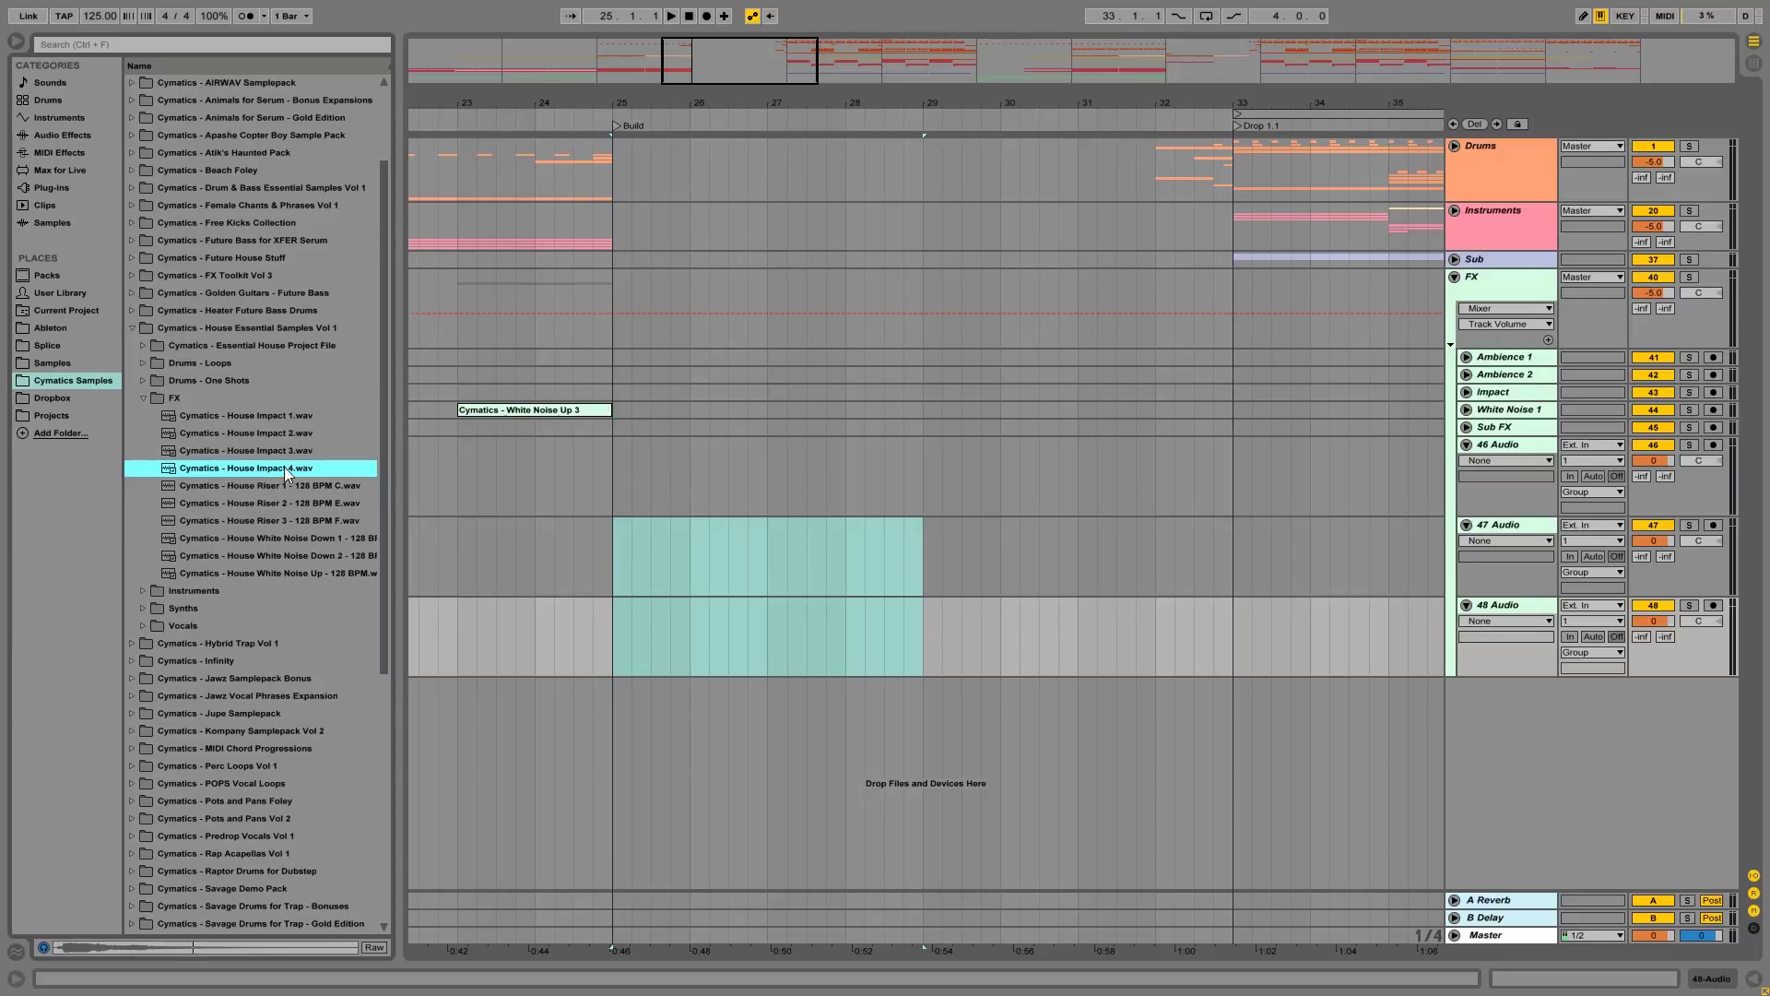
Step: Place Cymatics - House Impact 4 on the 47 Audio track at bar 25 and turn off its warping
{"action": "left_click_drag", "start_coordinate": [284, 466], "coordinate": [606, 567]}
{"action": "double_click", "coordinate": [687, 523]}
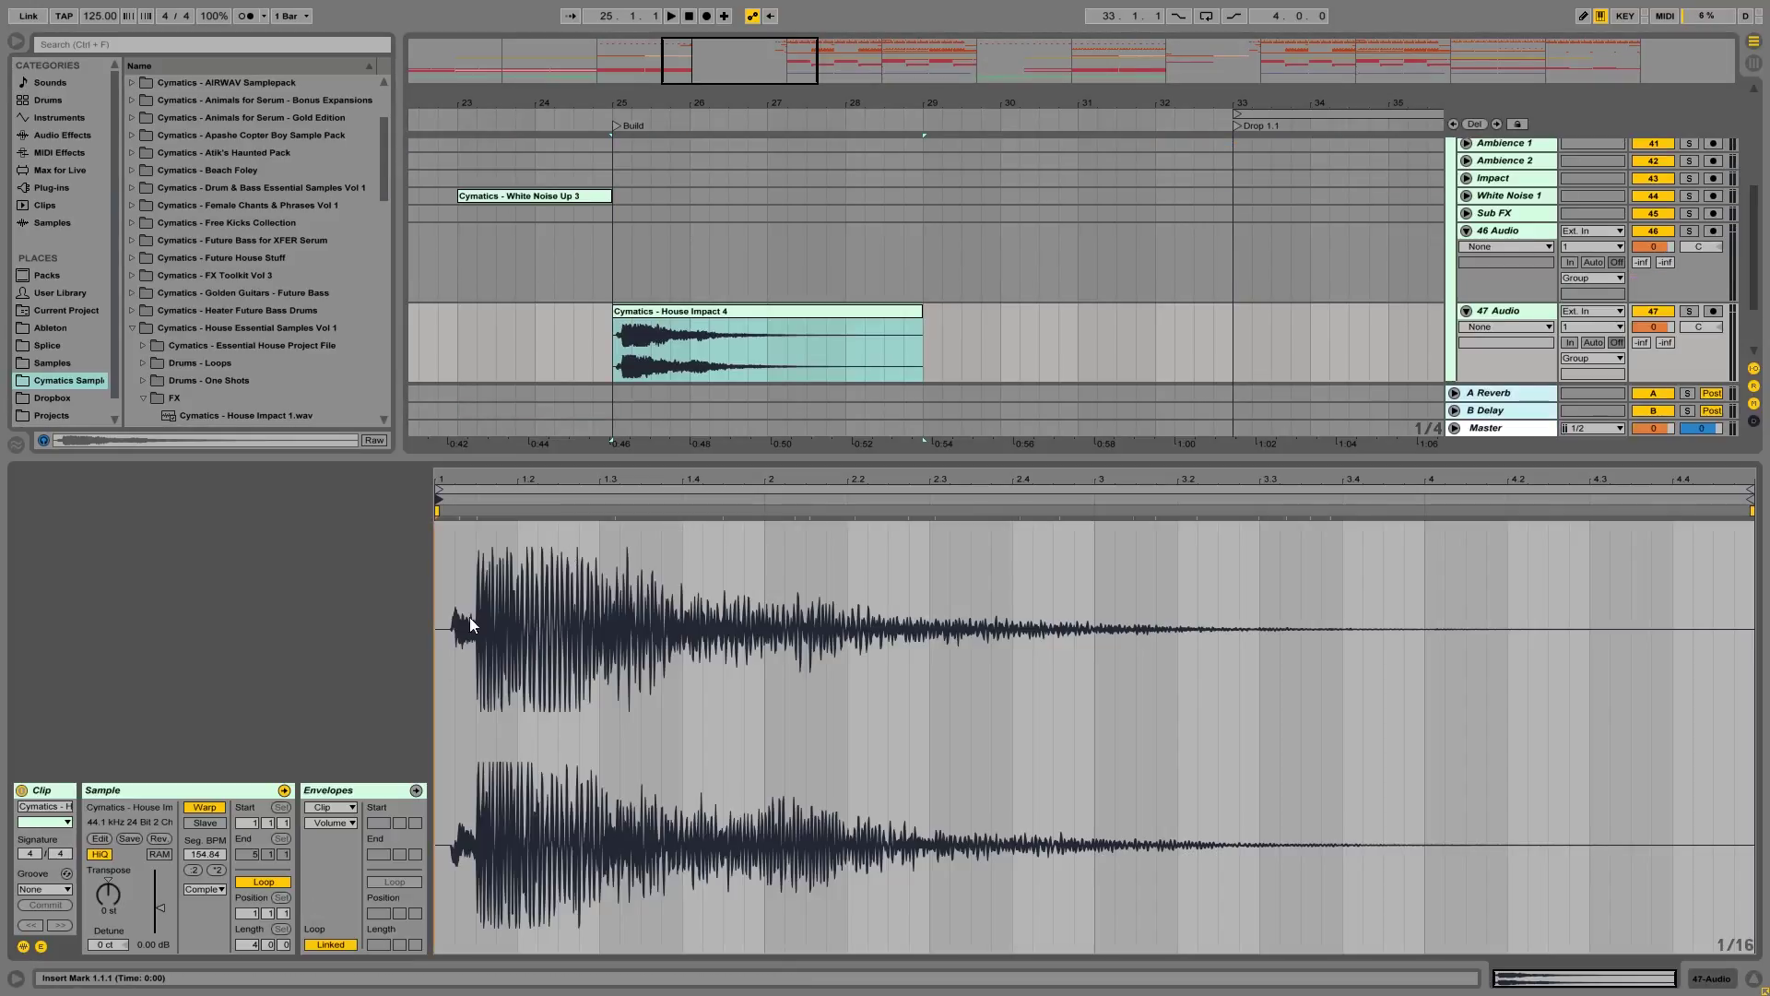
{"action": "left_click", "coordinate": [206, 805]}
Step: Shift the House Impact 4 clip slightly earlier so that its main transient lands on bar 25
{"action": "left_click_drag", "start_coordinate": [616, 101], "coordinate": [694, 306]}
{"action": "left_click_drag", "start_coordinate": [884, 311], "coordinate": [703, 310]}
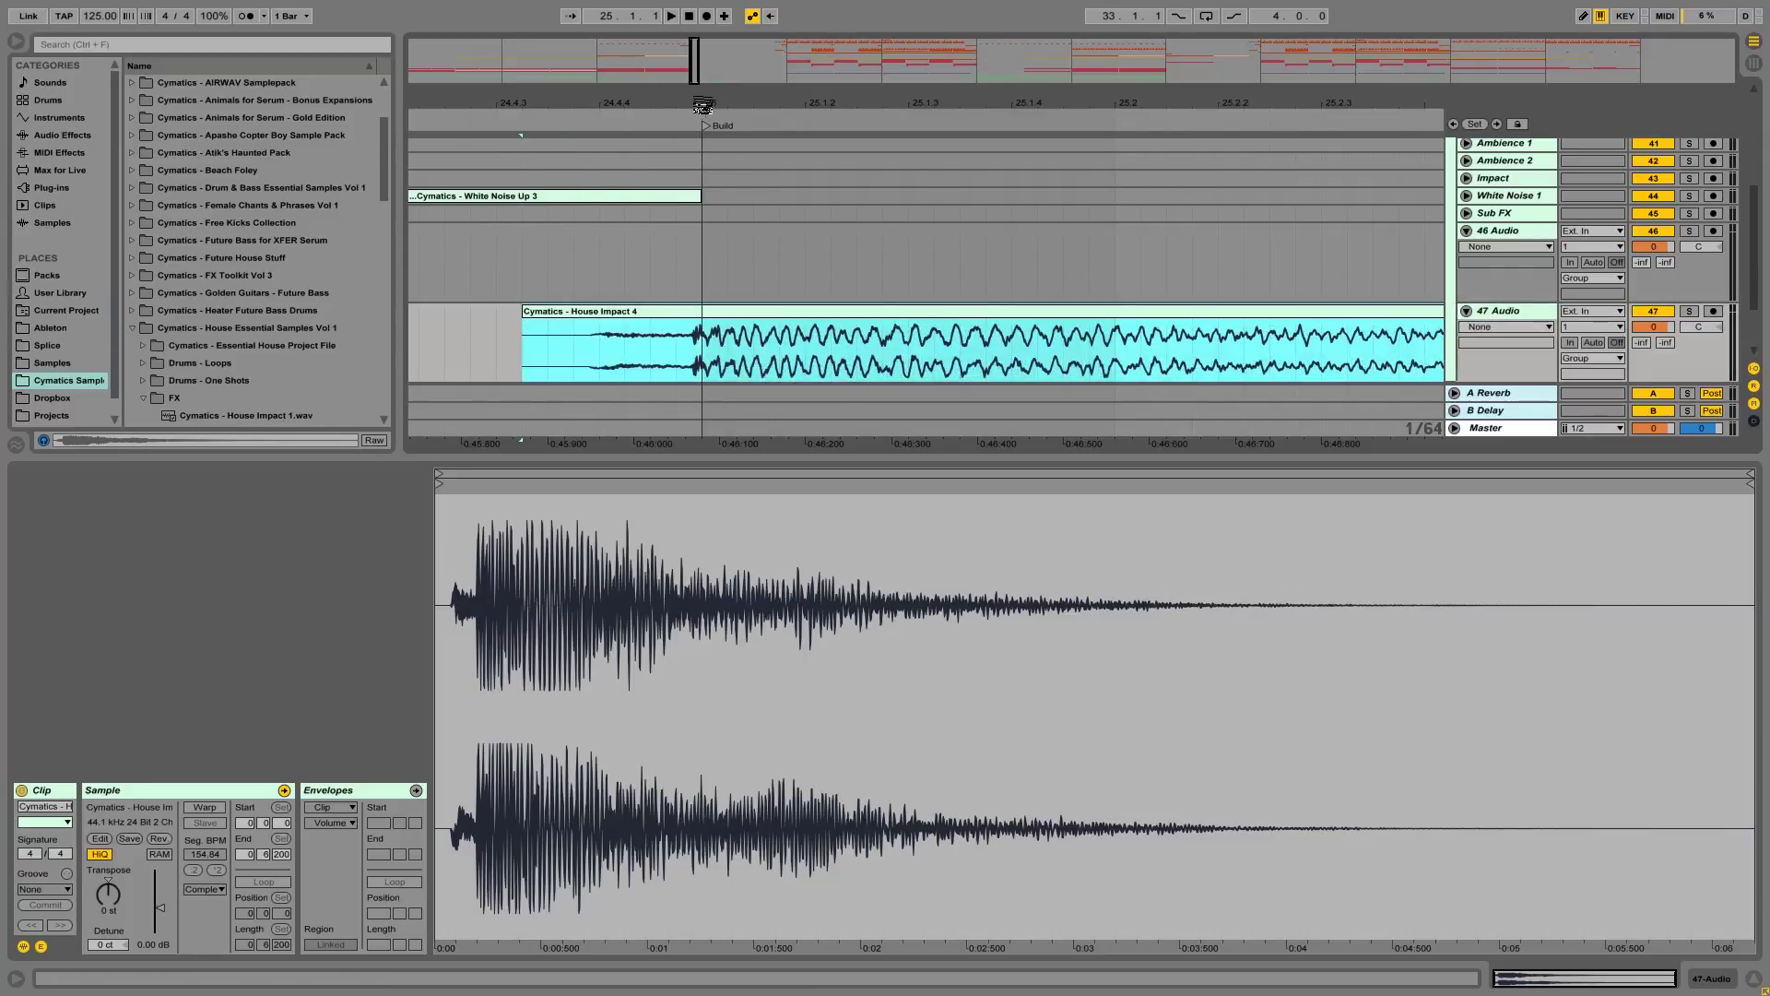
{"action": "left_click_drag", "start_coordinate": [702, 106], "coordinate": [701, 18]}
Step: Play the transition into the build and lower the 47 Audio track's volume to -4.4 dB
{"action": "left_click", "coordinate": [673, 363]}
{"action": "key", "text": "space"}
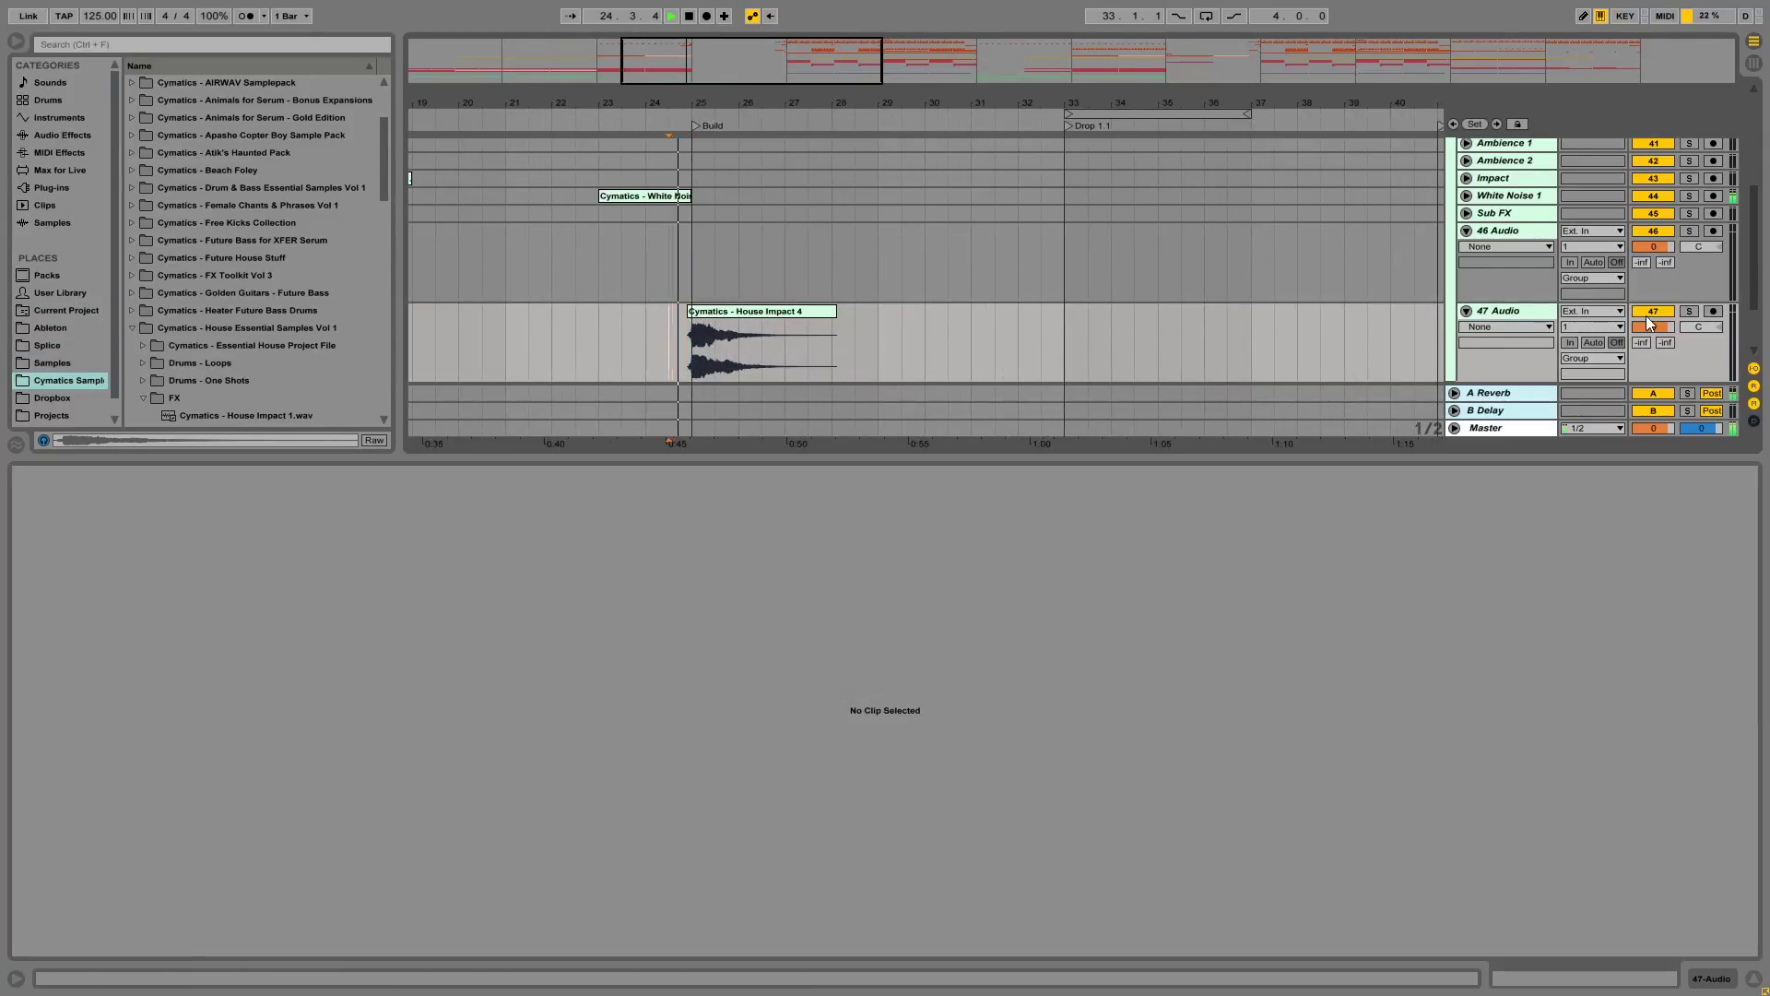
{"action": "left_click_drag", "start_coordinate": [1649, 322], "coordinate": [1649, 332]}
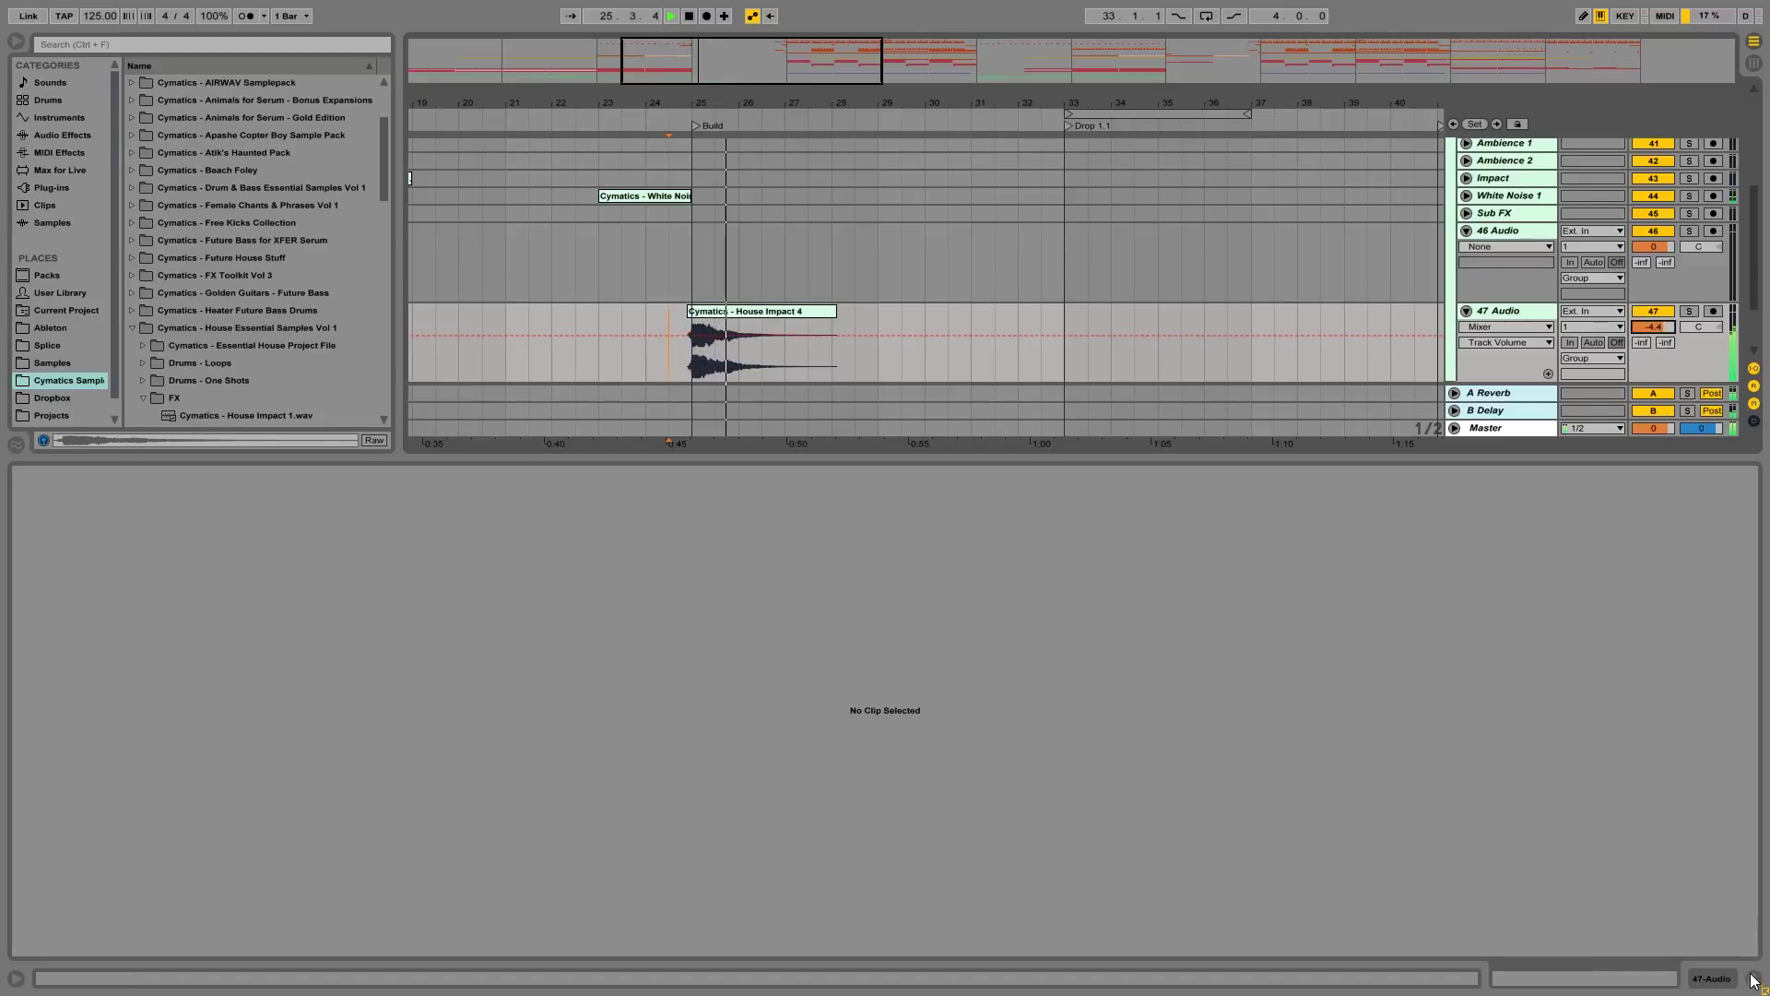
{"action": "key", "text": "space"}
Step: Hide the clip detail view and select the House Impact 4 clip's content from bar 25 onward
{"action": "left_click", "coordinate": [700, 374]}
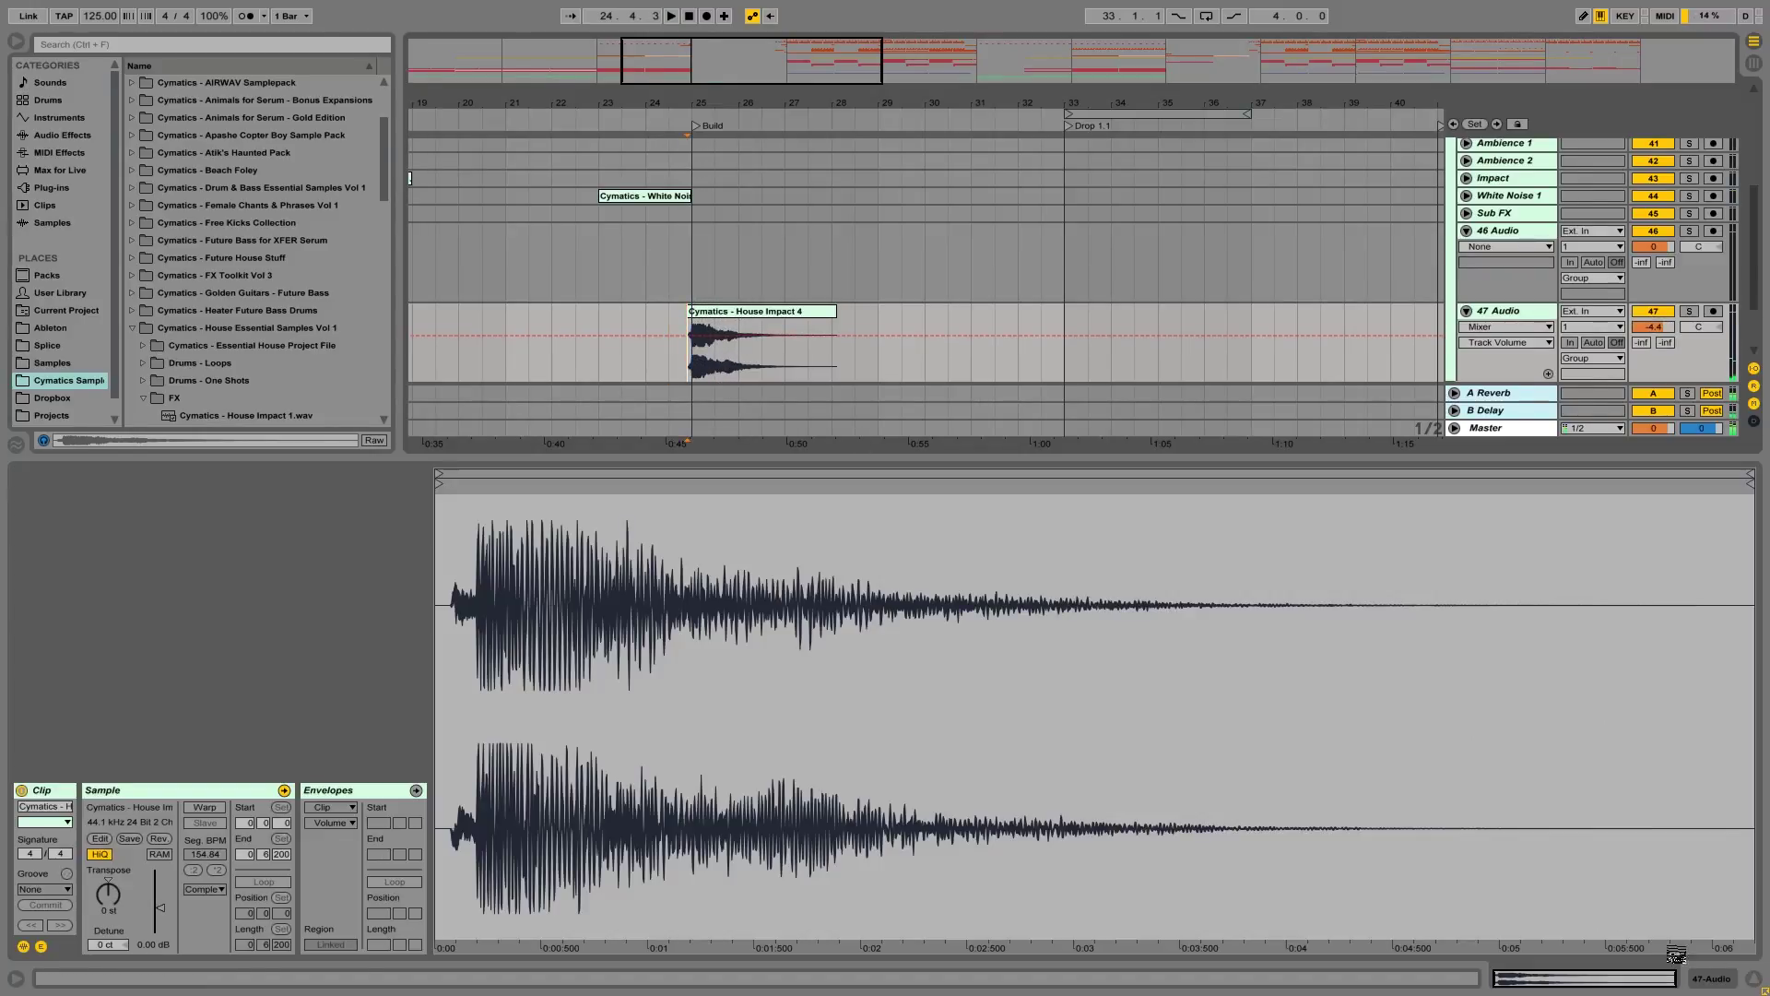
{"action": "left_click", "coordinate": [1752, 980]}
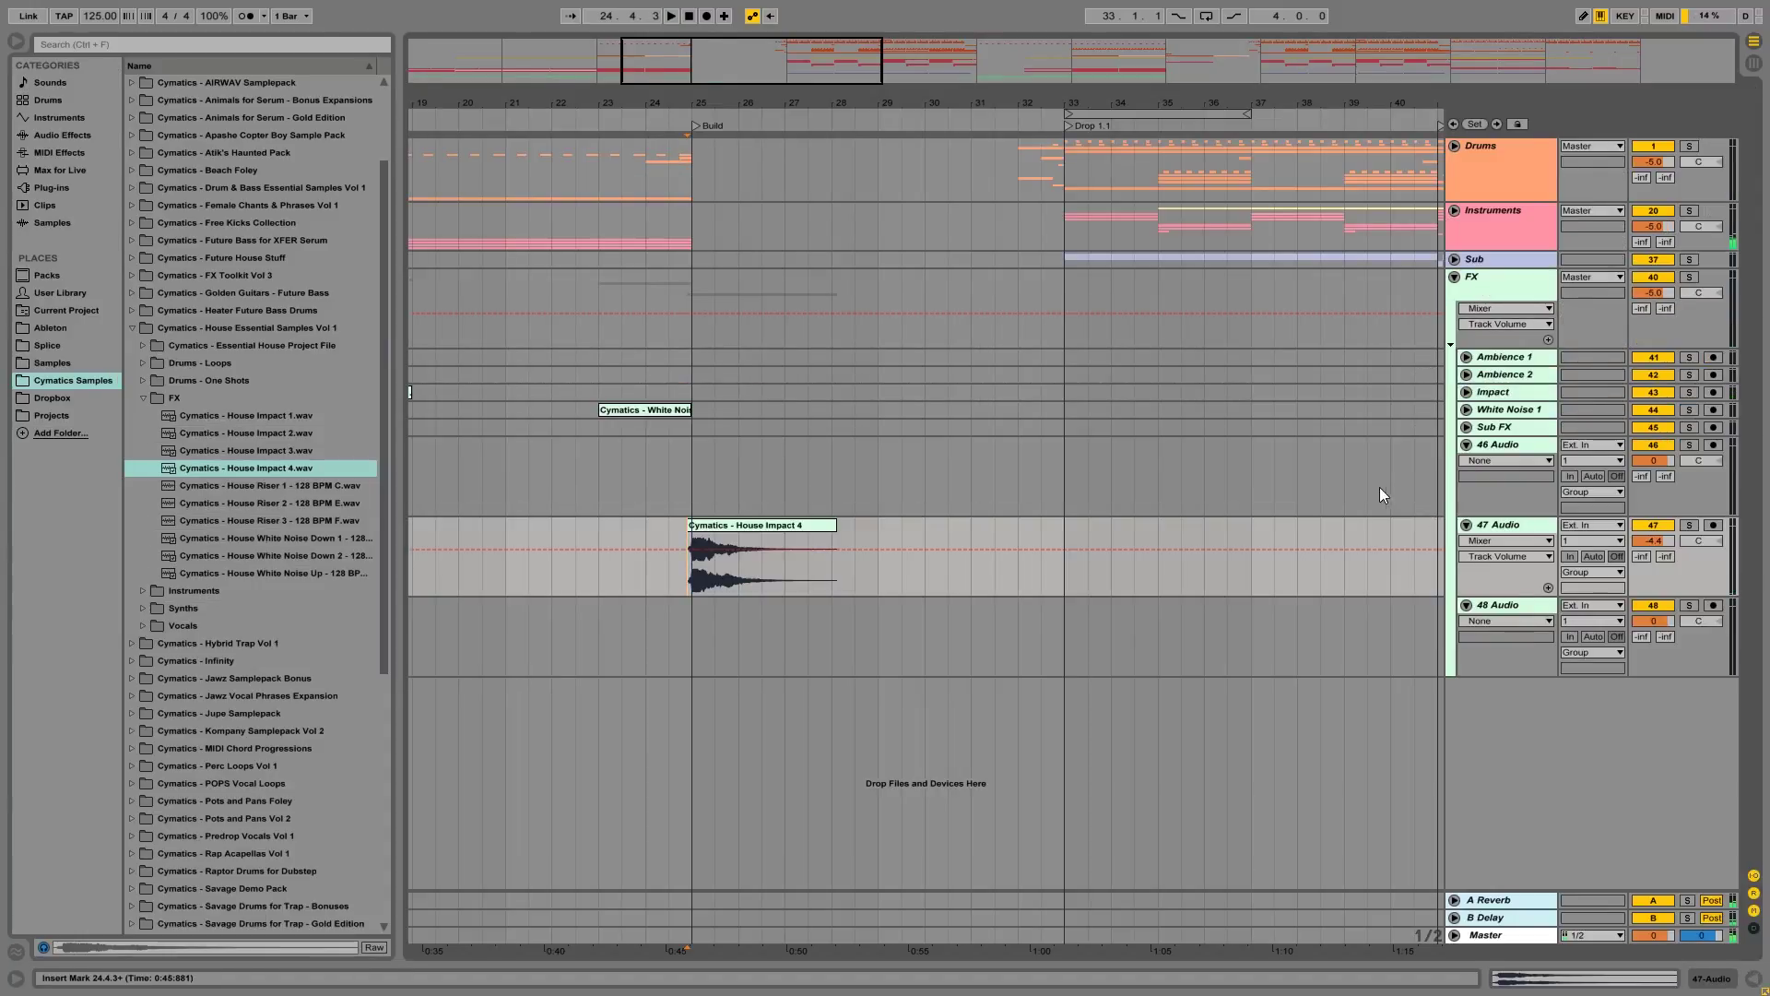
{"action": "left_click", "coordinate": [701, 579]}
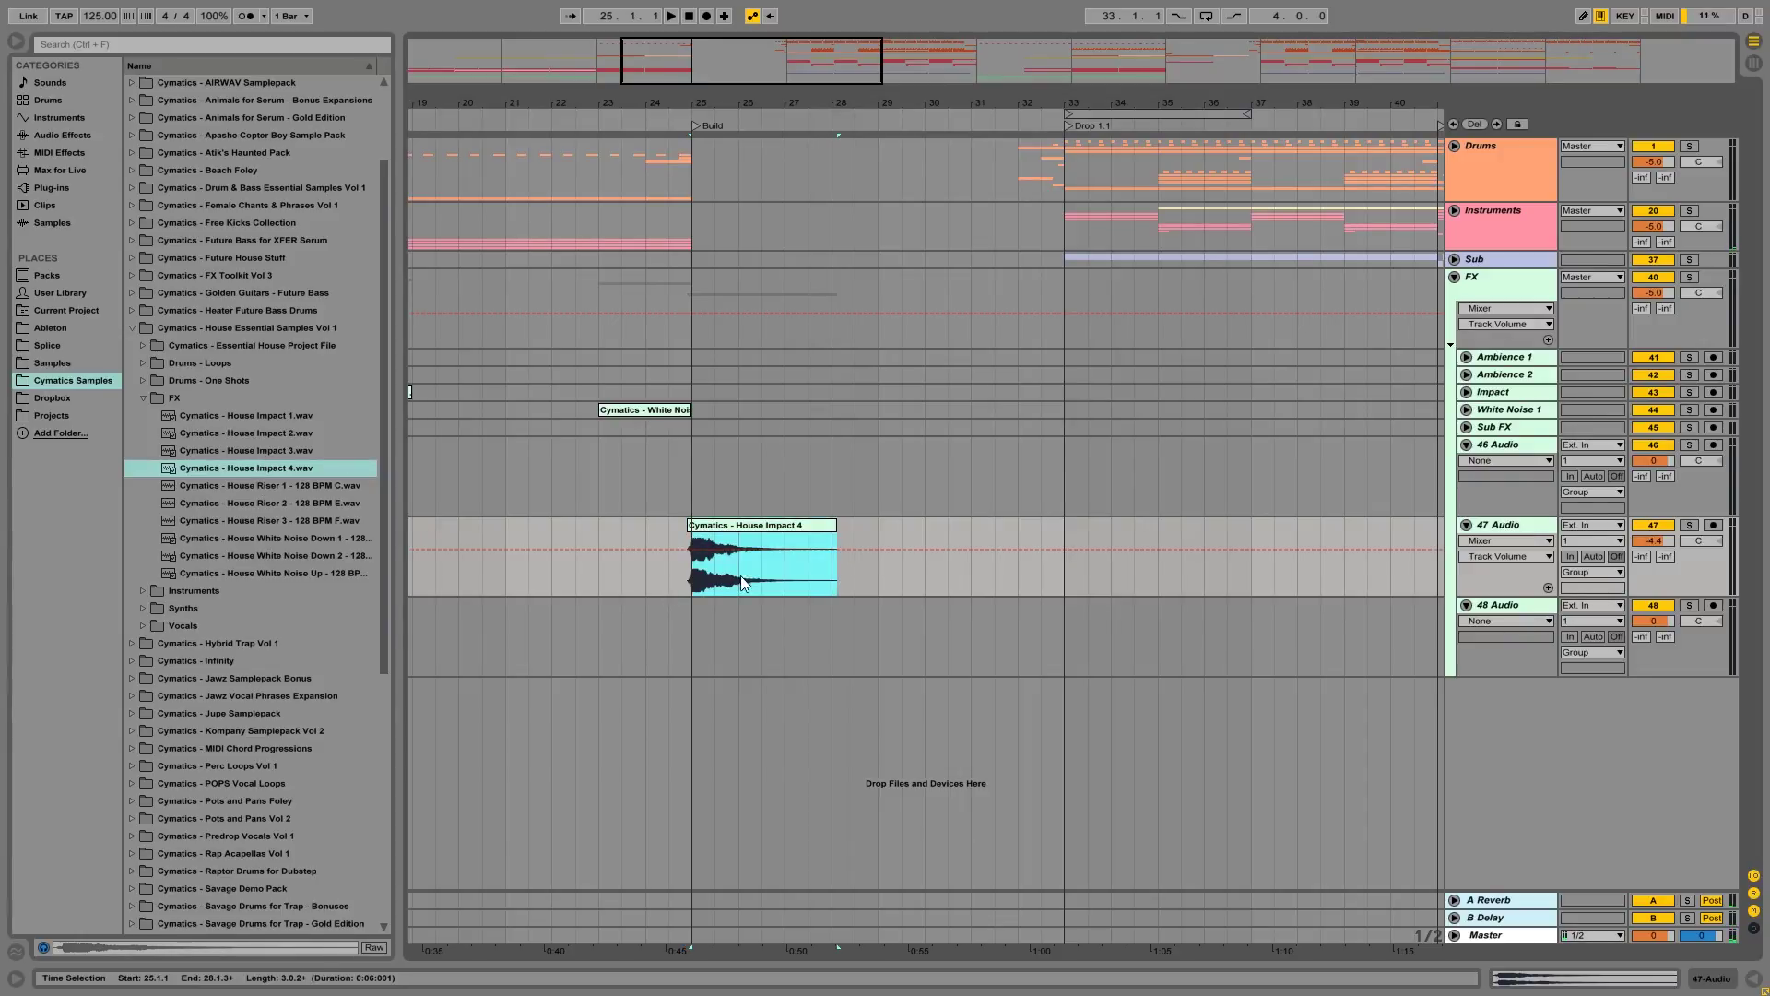
Step: Audition the House White Noise Down 1 and 2 samples as options for the build's start at bar 25
{"action": "left_click_drag", "start_coordinate": [697, 616], "coordinate": [837, 622]}
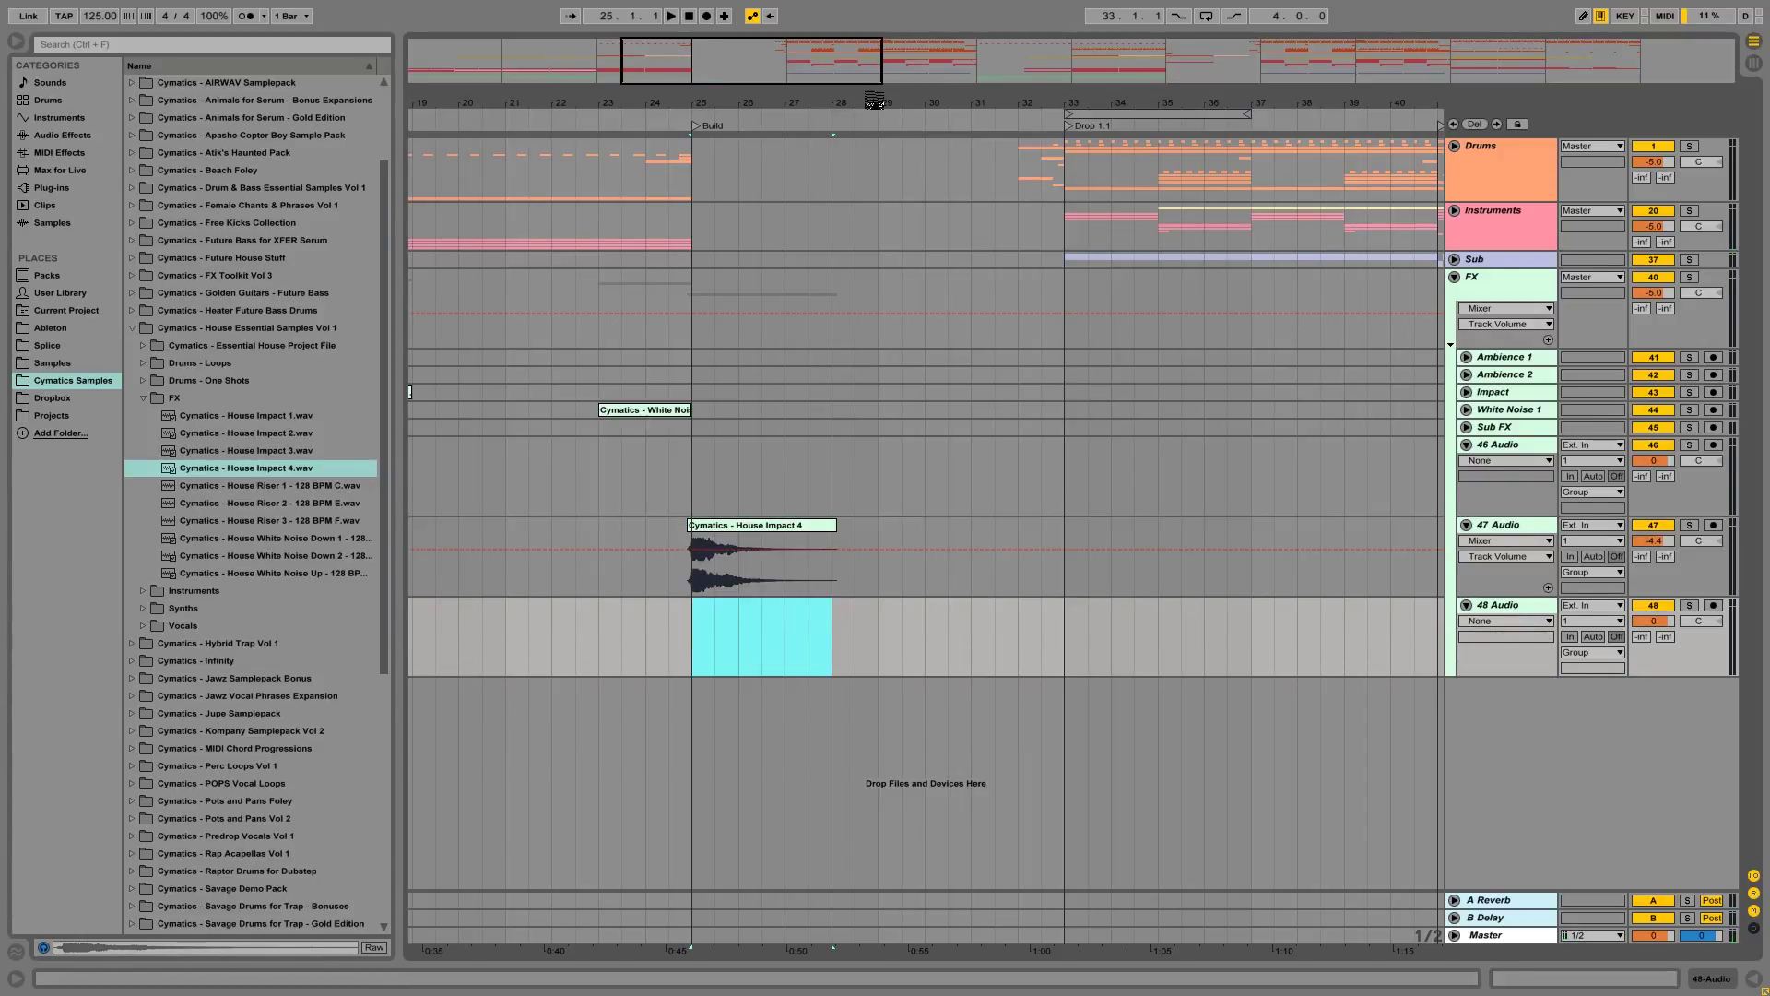
{"action": "left_click_drag", "start_coordinate": [874, 100], "coordinate": [865, 127]}
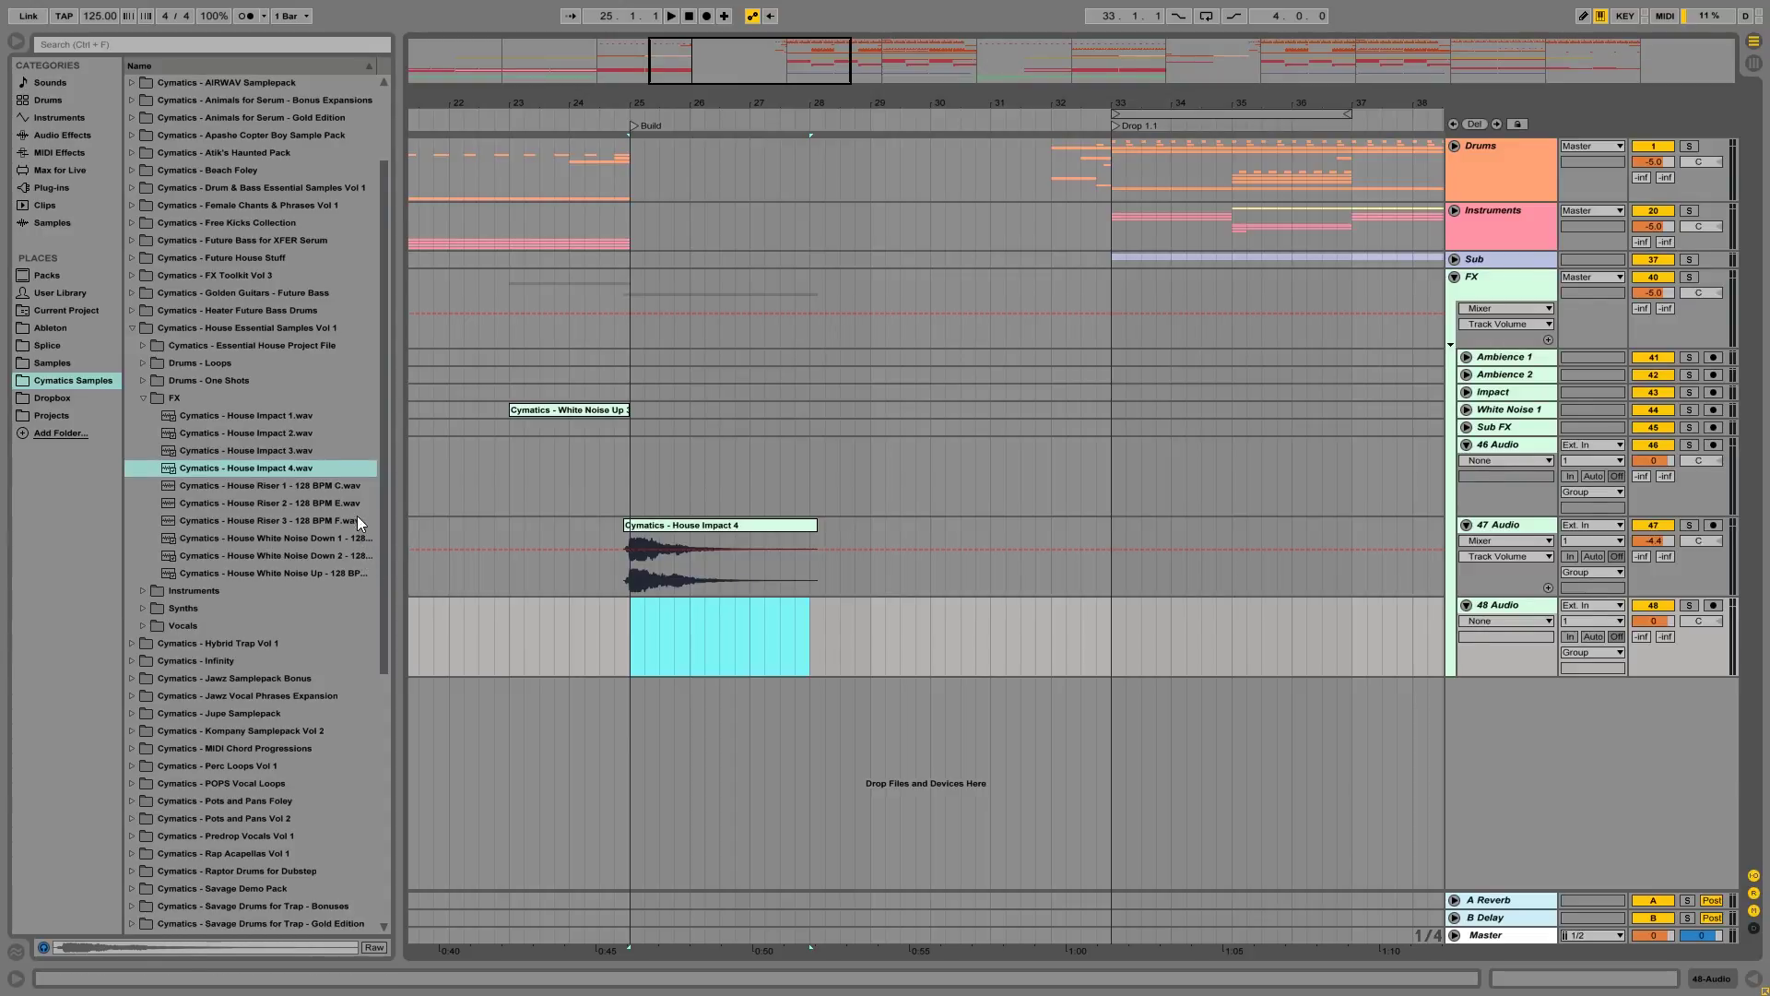
{"action": "left_click", "coordinate": [352, 538]}
{"action": "left_click", "coordinate": [352, 557]}
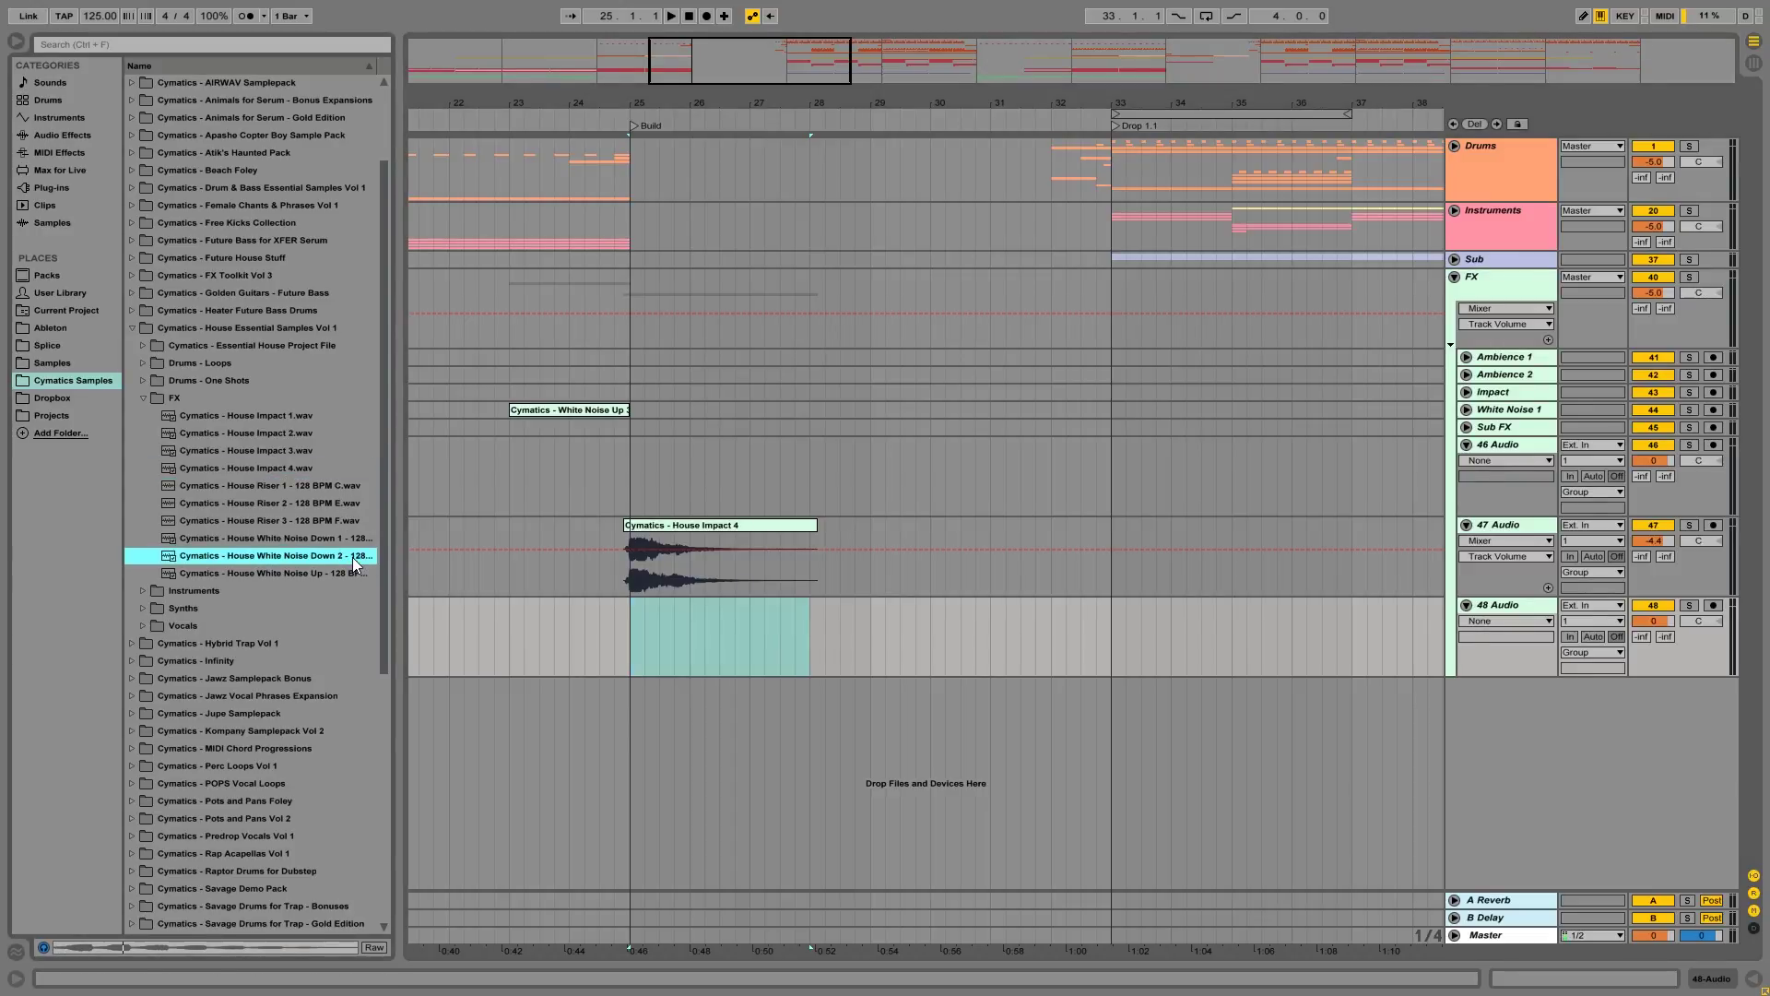
{"action": "left_click", "coordinate": [310, 588]}
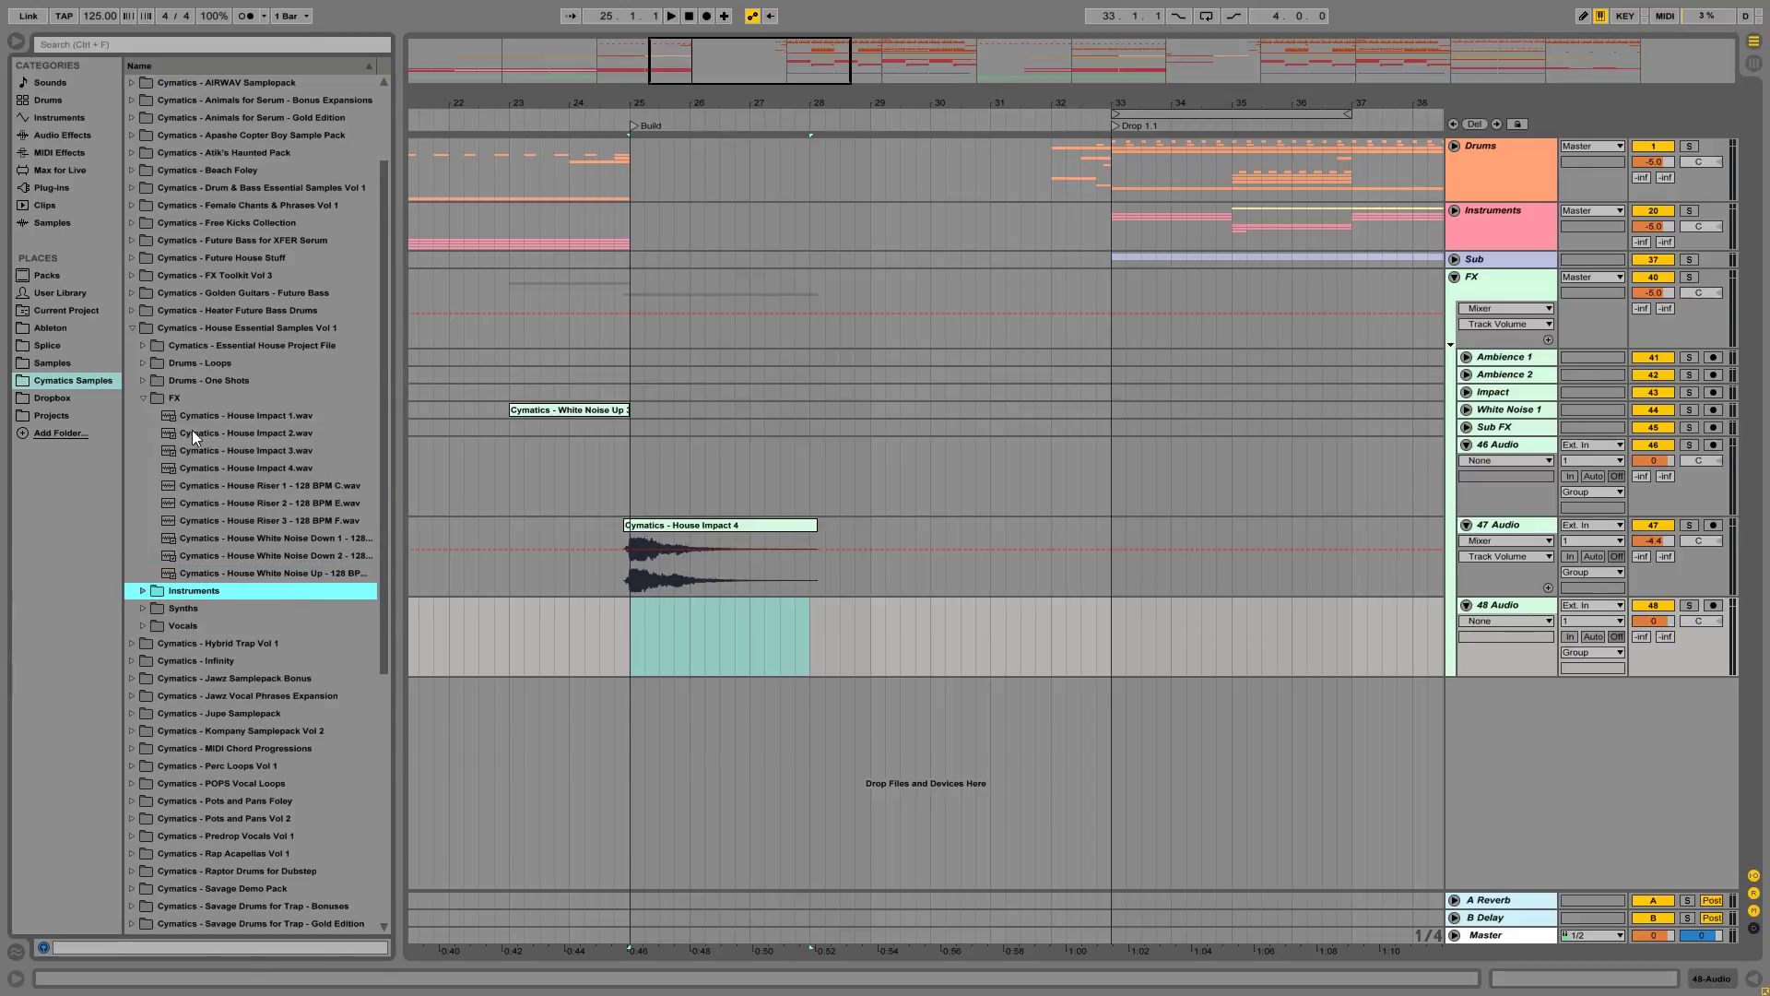
Step: Place White Noise Down 1 from FX Toolkit Vol 3's White Noise Downlifters on the 48 Audio track at bar 25 and turn off its warping
{"action": "left_click", "coordinate": [136, 275]}
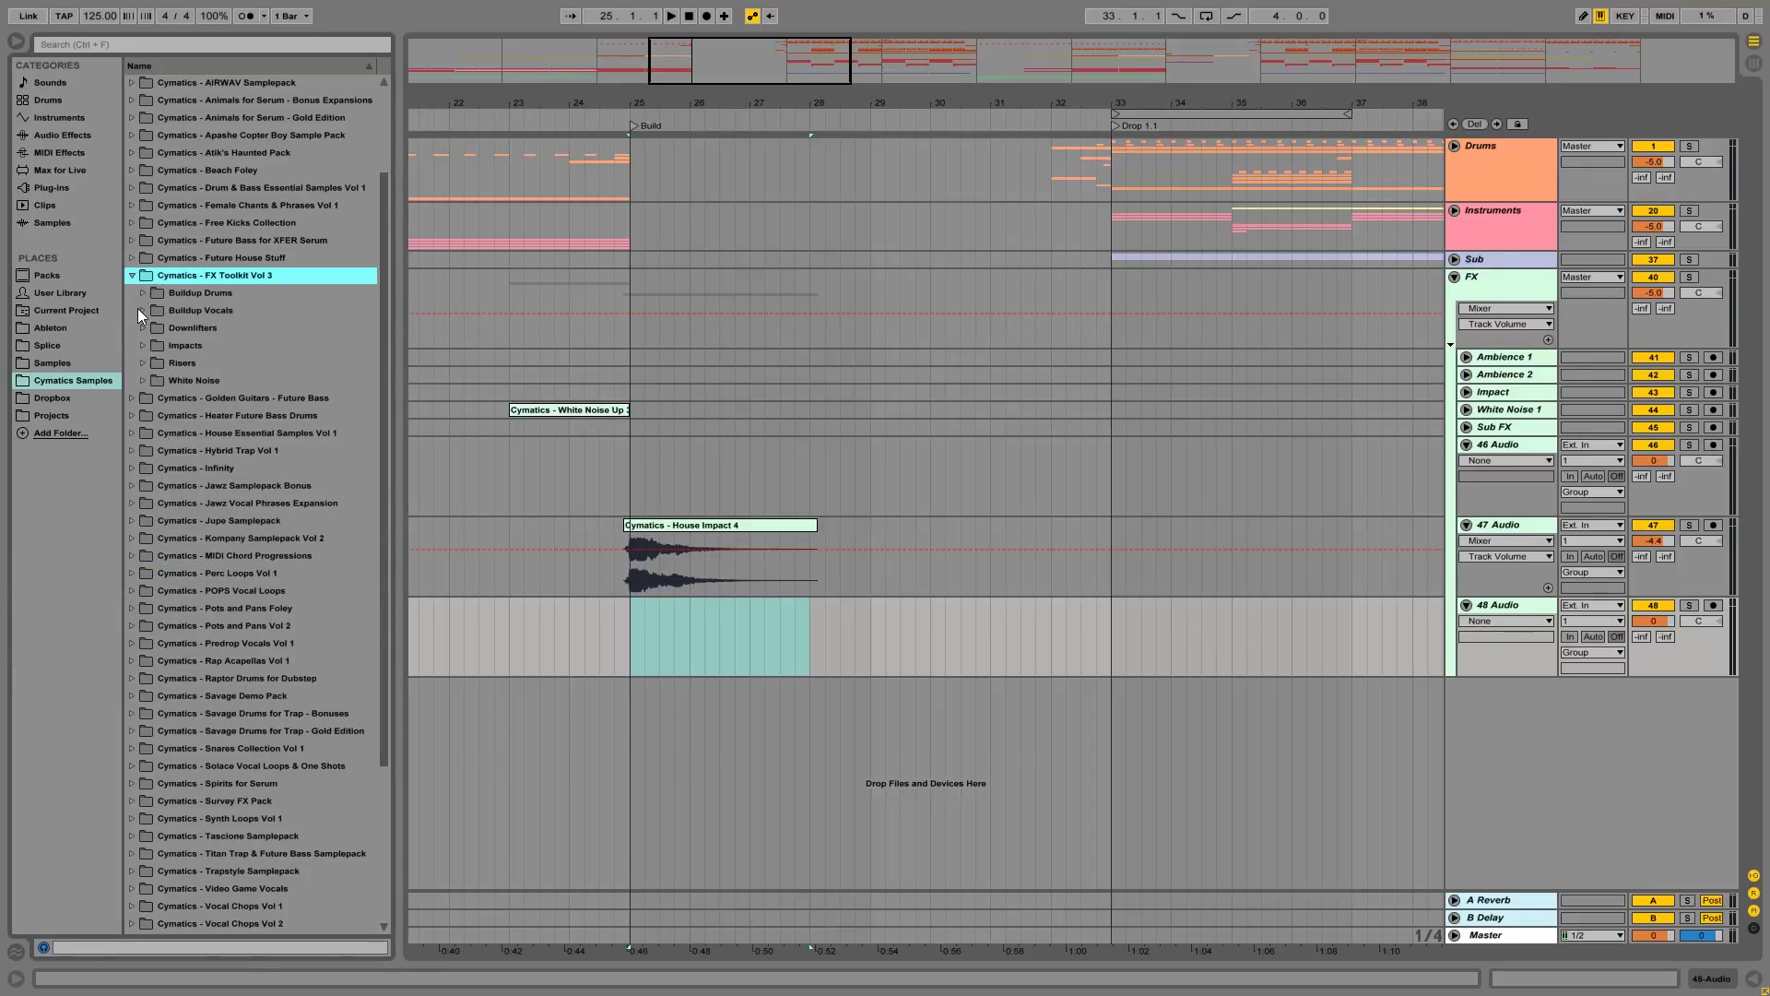
{"action": "left_click", "coordinate": [142, 378]}
{"action": "left_click", "coordinate": [155, 432]}
{"action": "key", "text": "Up"}
{"action": "left_click", "coordinate": [155, 417]}
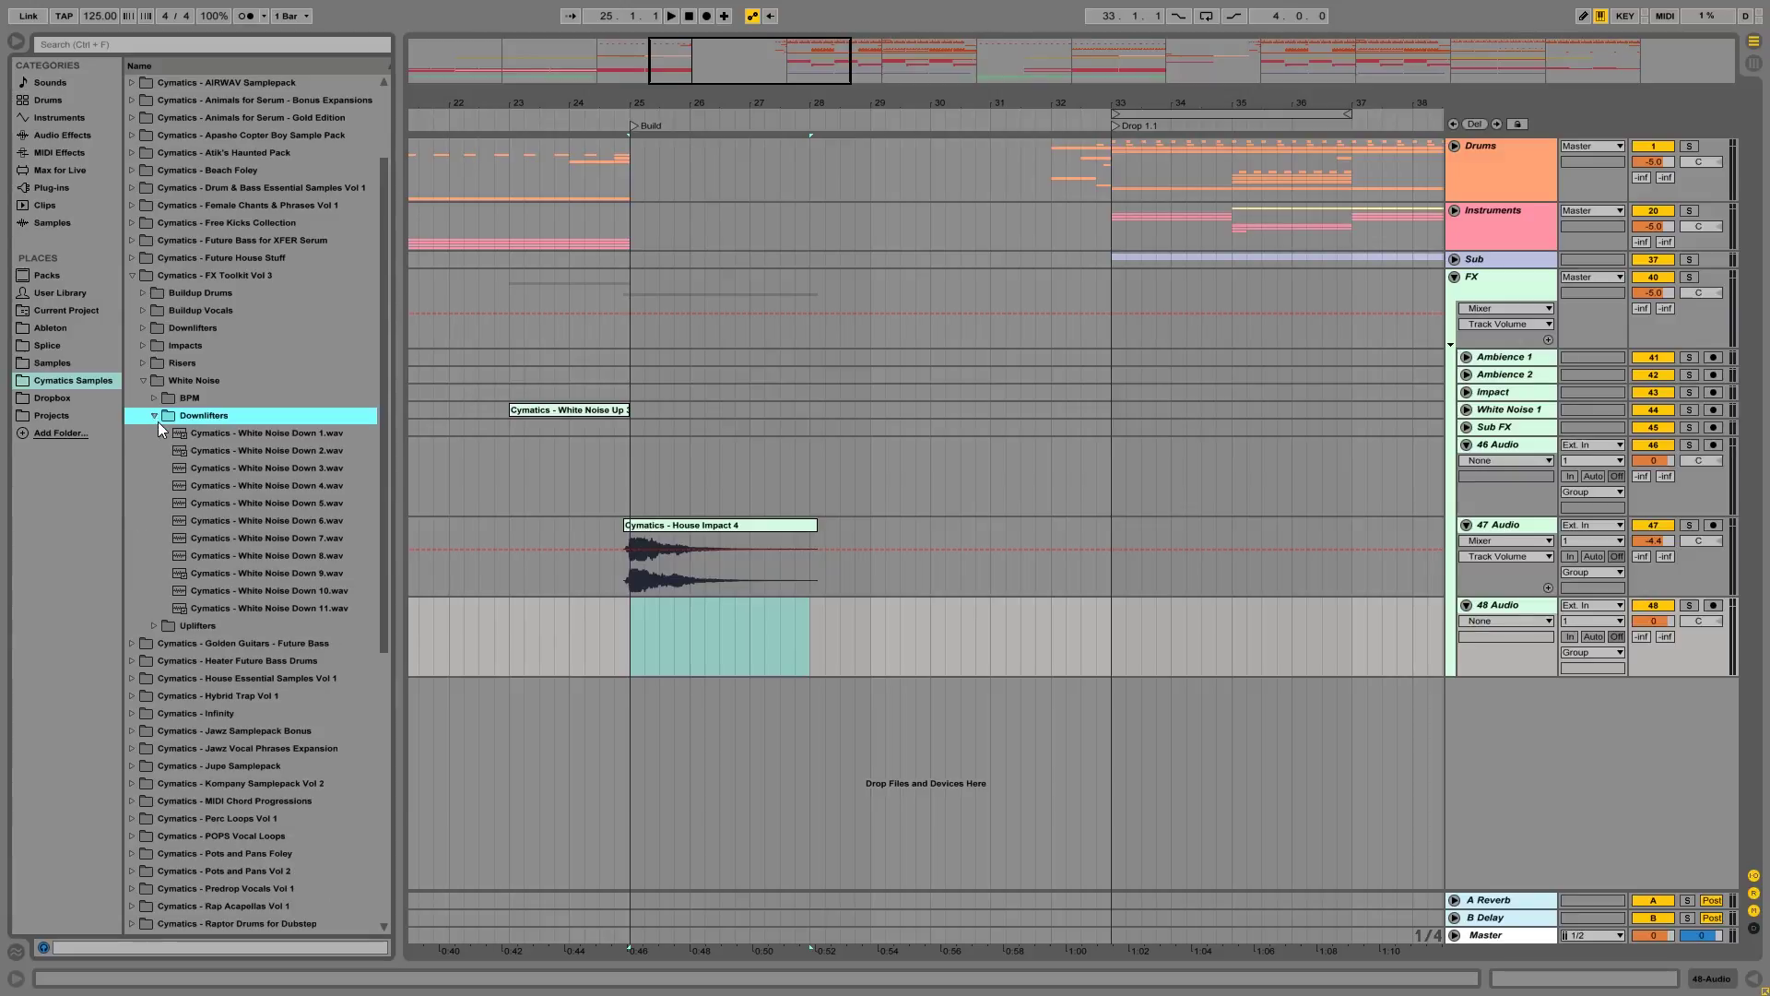
{"action": "left_click", "coordinate": [245, 437]}
{"action": "left_click_drag", "start_coordinate": [240, 433], "coordinate": [677, 631]}
{"action": "double_click", "coordinate": [777, 611]}
{"action": "left_click", "coordinate": [203, 807]}
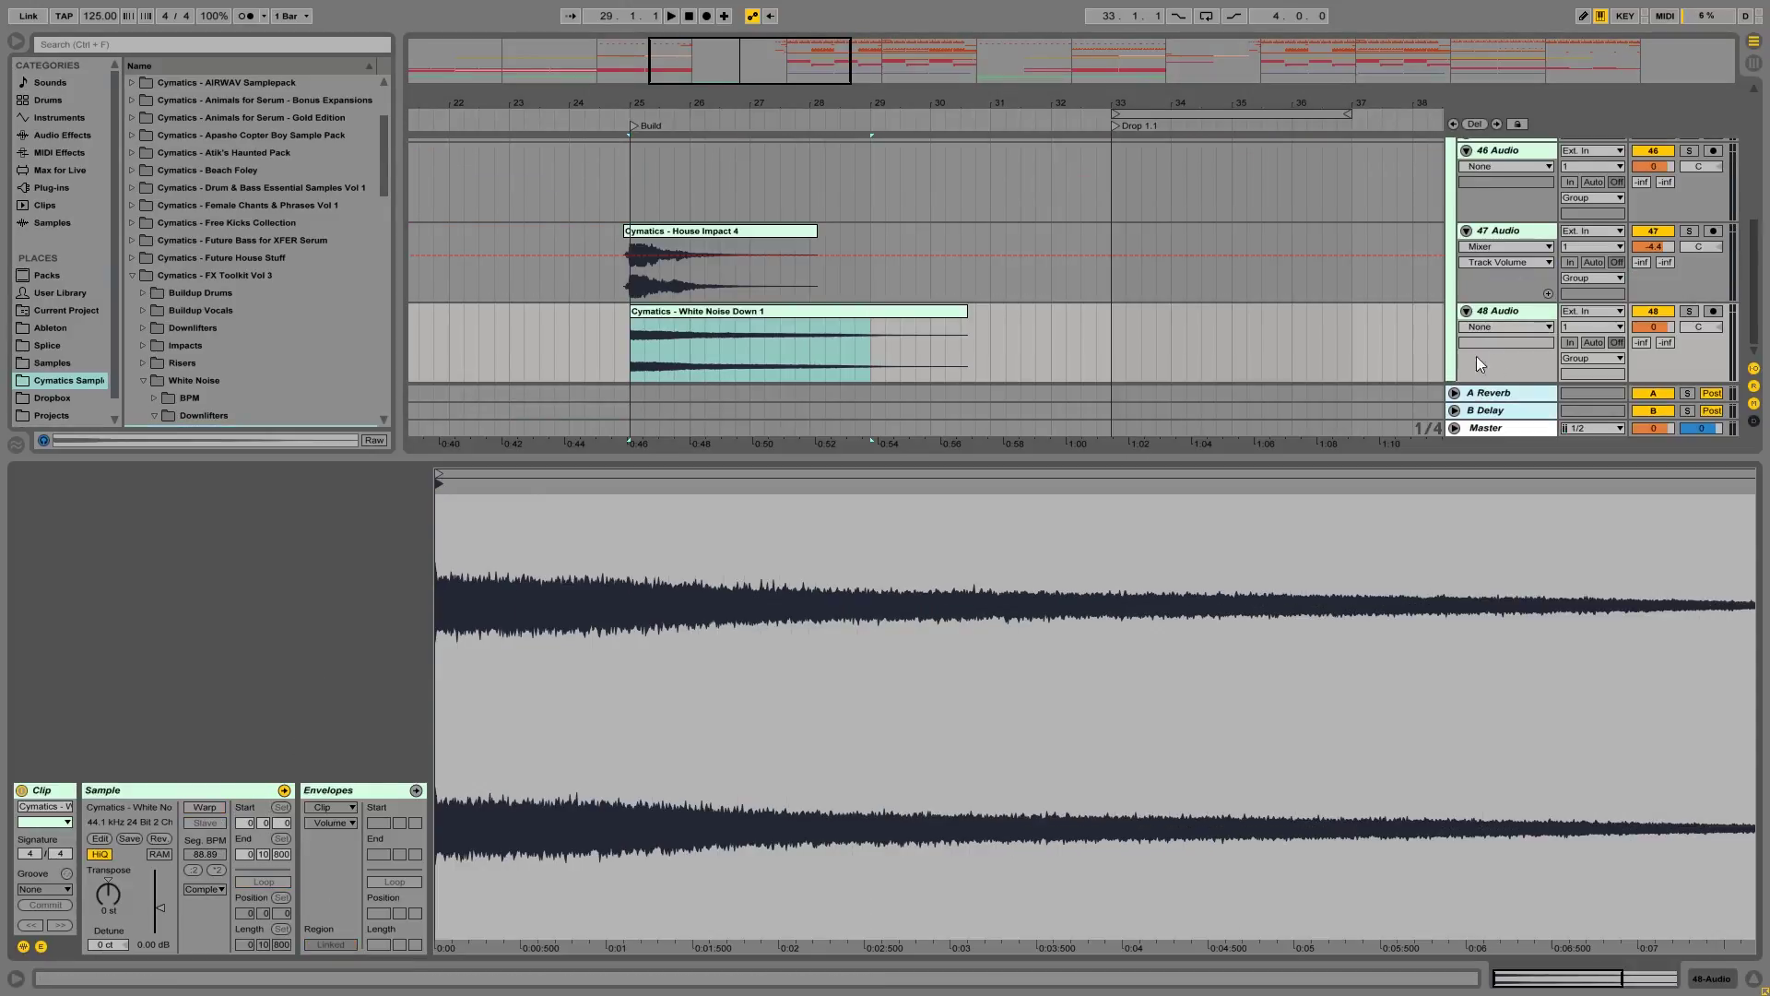
Step: Audition the White Noise Down 1 clip soloed and in the mix, and set the 48 Audio track's volume to -5.3 dB
{"action": "left_click", "coordinate": [1690, 311]}
{"action": "left_click_drag", "start_coordinate": [1655, 328], "coordinate": [1653, 344]}
{"action": "left_click", "coordinate": [800, 318]}
{"action": "key", "text": "space"}
{"action": "key", "text": "space"}
{"action": "left_click", "coordinate": [1753, 978]}
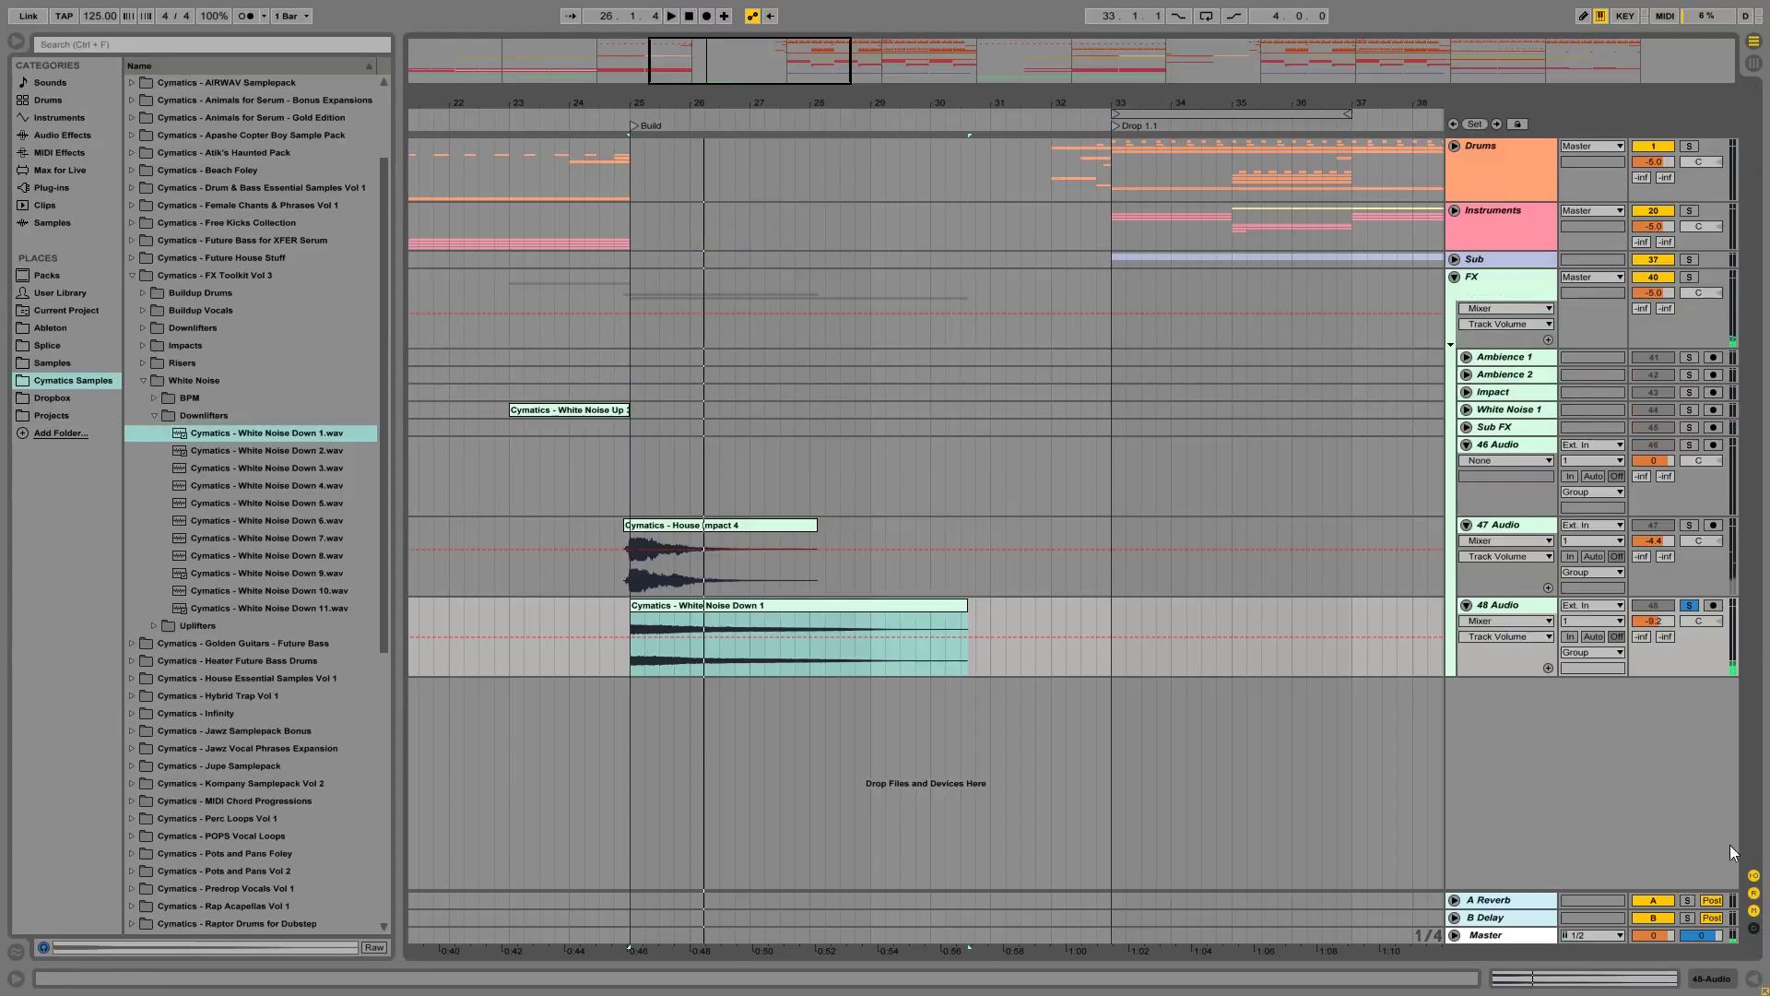
{"action": "left_click", "coordinate": [616, 572]}
{"action": "key", "text": "space"}
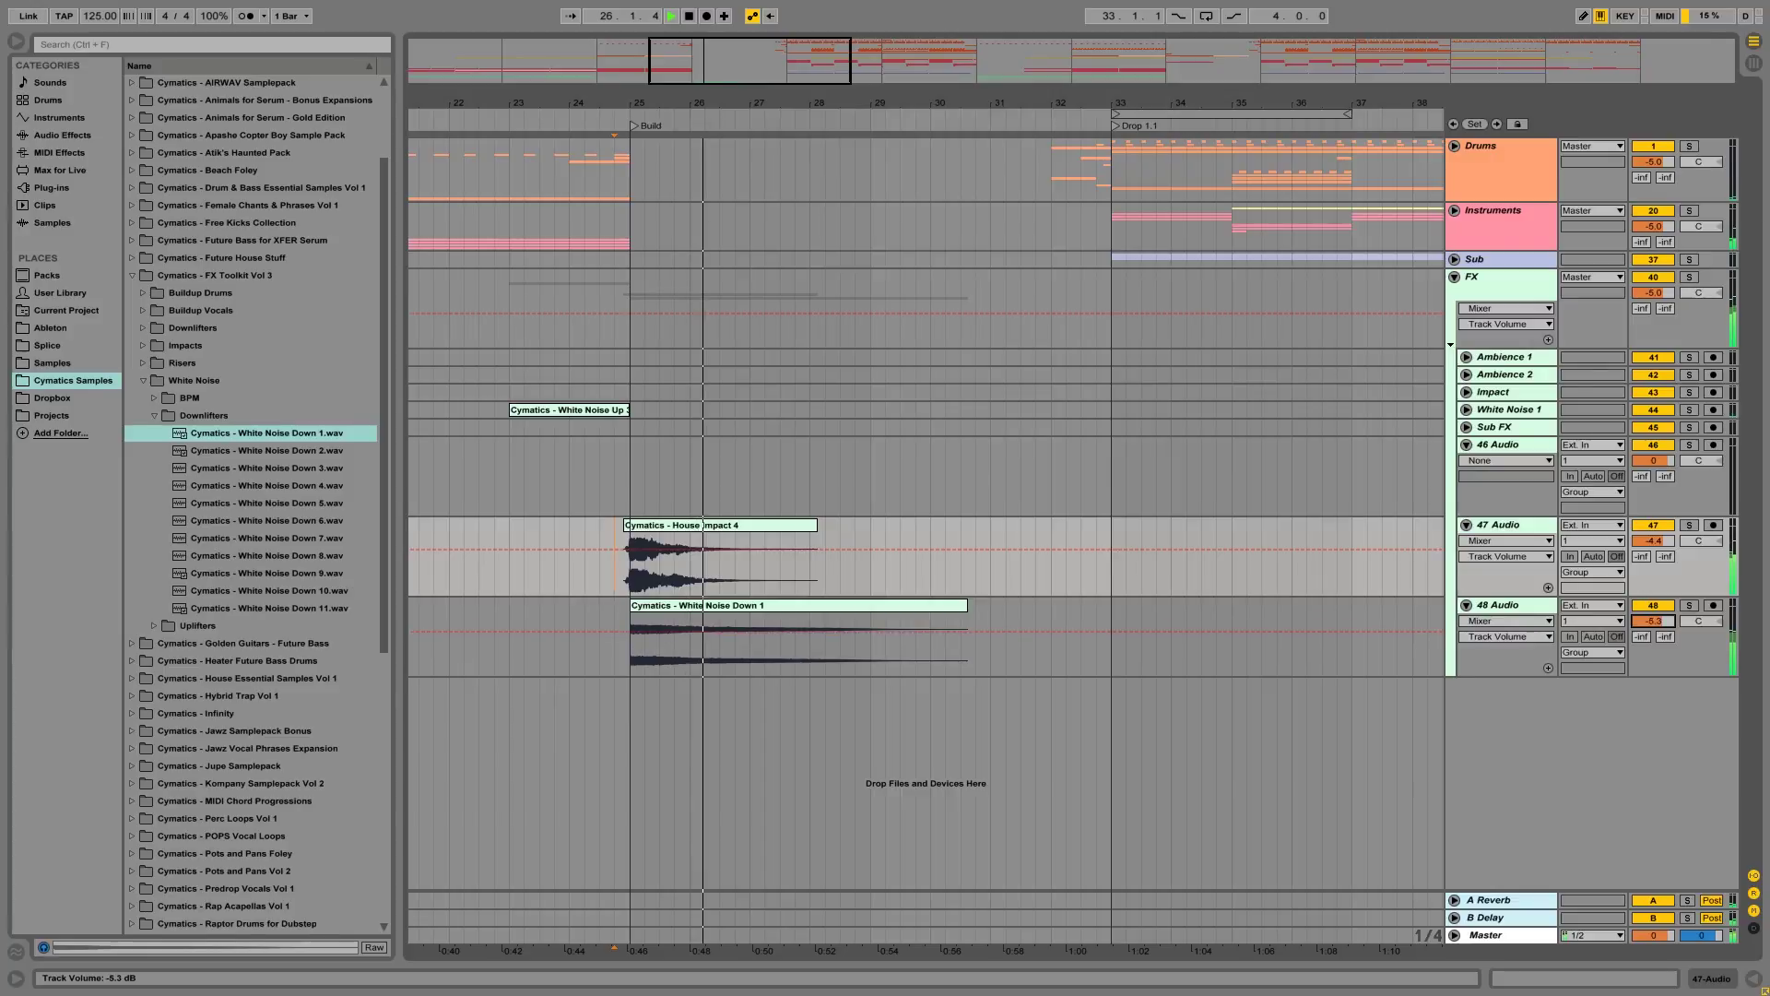
Step: Rename the 47 Audio track as Impact and the 48 Audio track as Downlifter
{"action": "left_click", "coordinate": [1495, 523]}
{"action": "key", "text": "ctrl+r"}
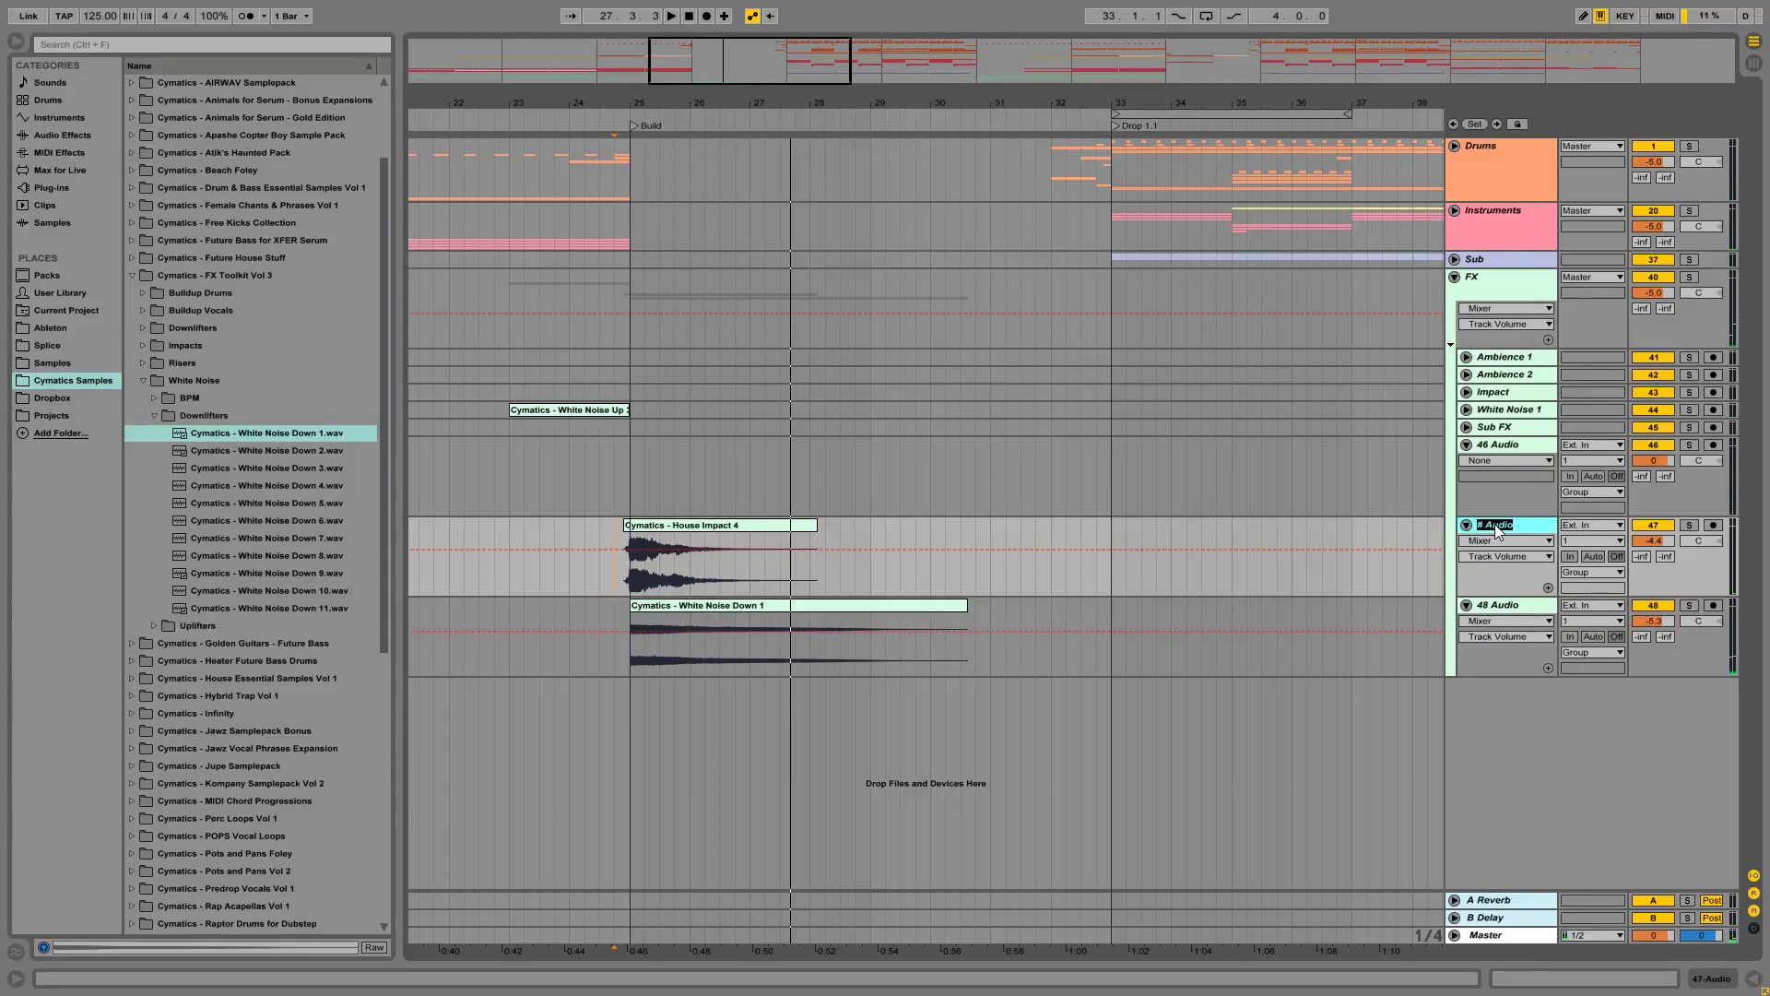
{"action": "type", "text": "Impact"}
{"action": "key", "text": "Tab"}
{"action": "type", "text": "Downlifter"}
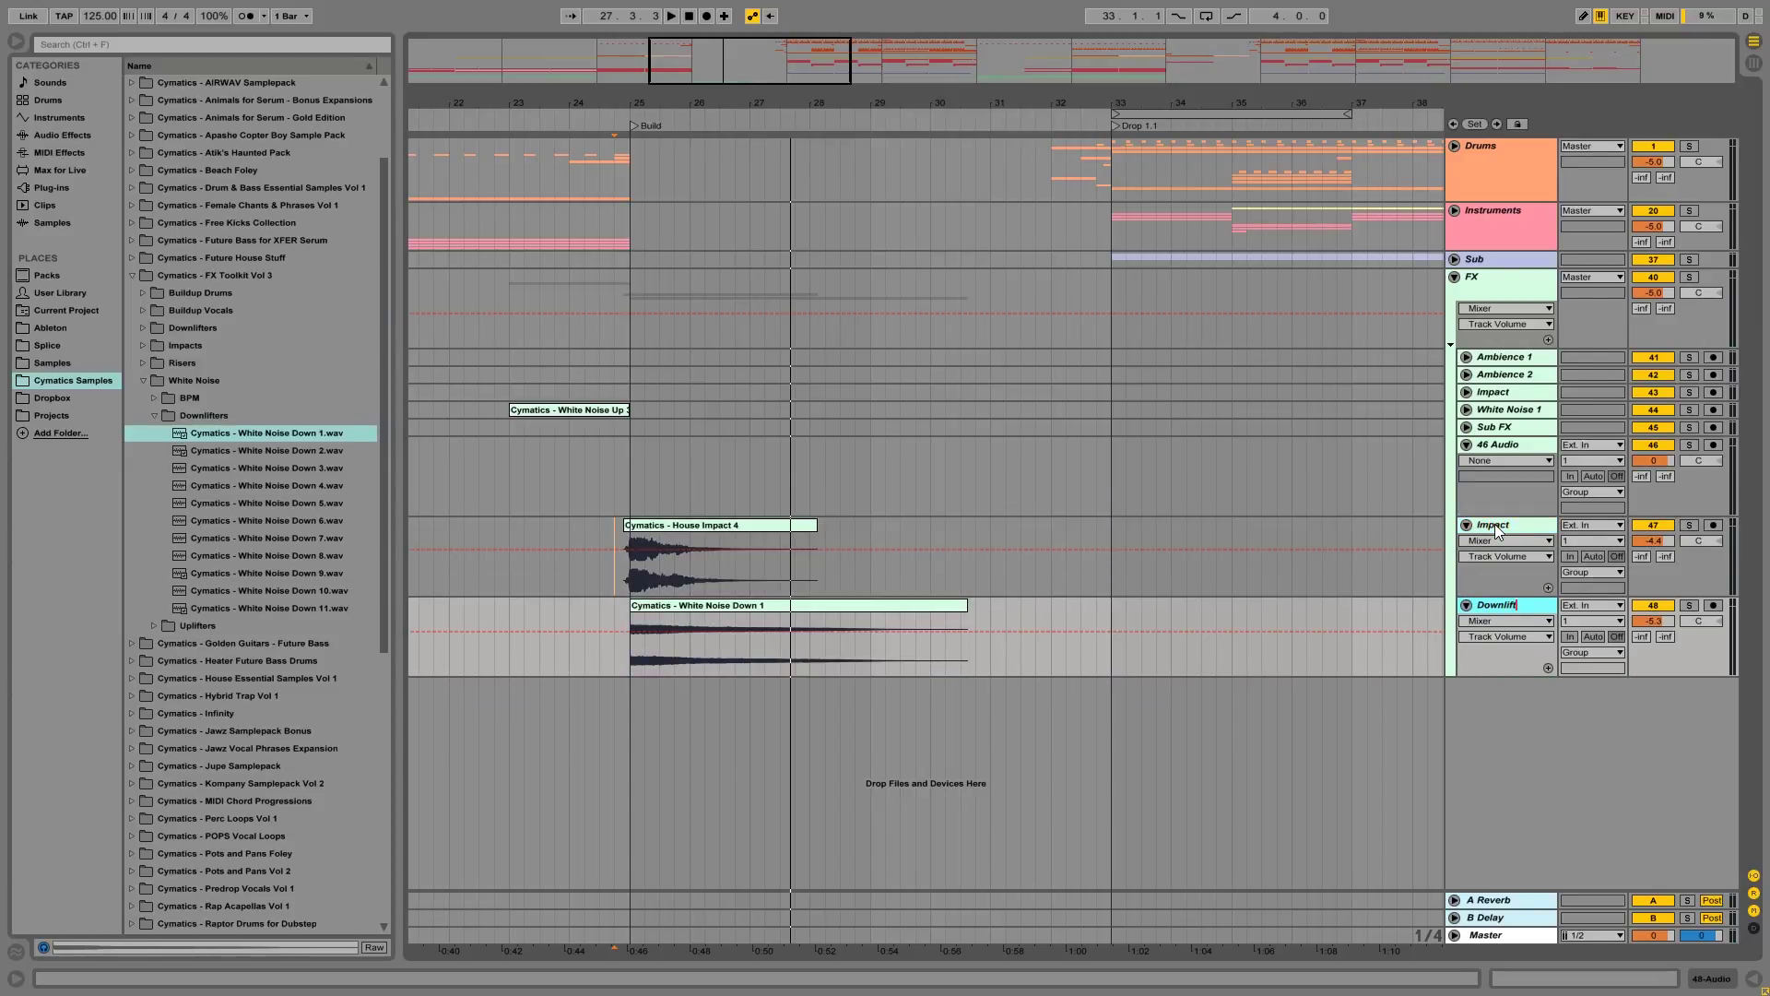
{"action": "key", "text": "Return"}
Step: Add three audio tracks below Downlifter in the FX group and collapse the 46 Audio, Impact and Downlifter tracks
{"action": "key", "text": "ctrl+t"}
{"action": "key", "text": "ctrl+t"}
{"action": "key", "text": "ctrl+t"}
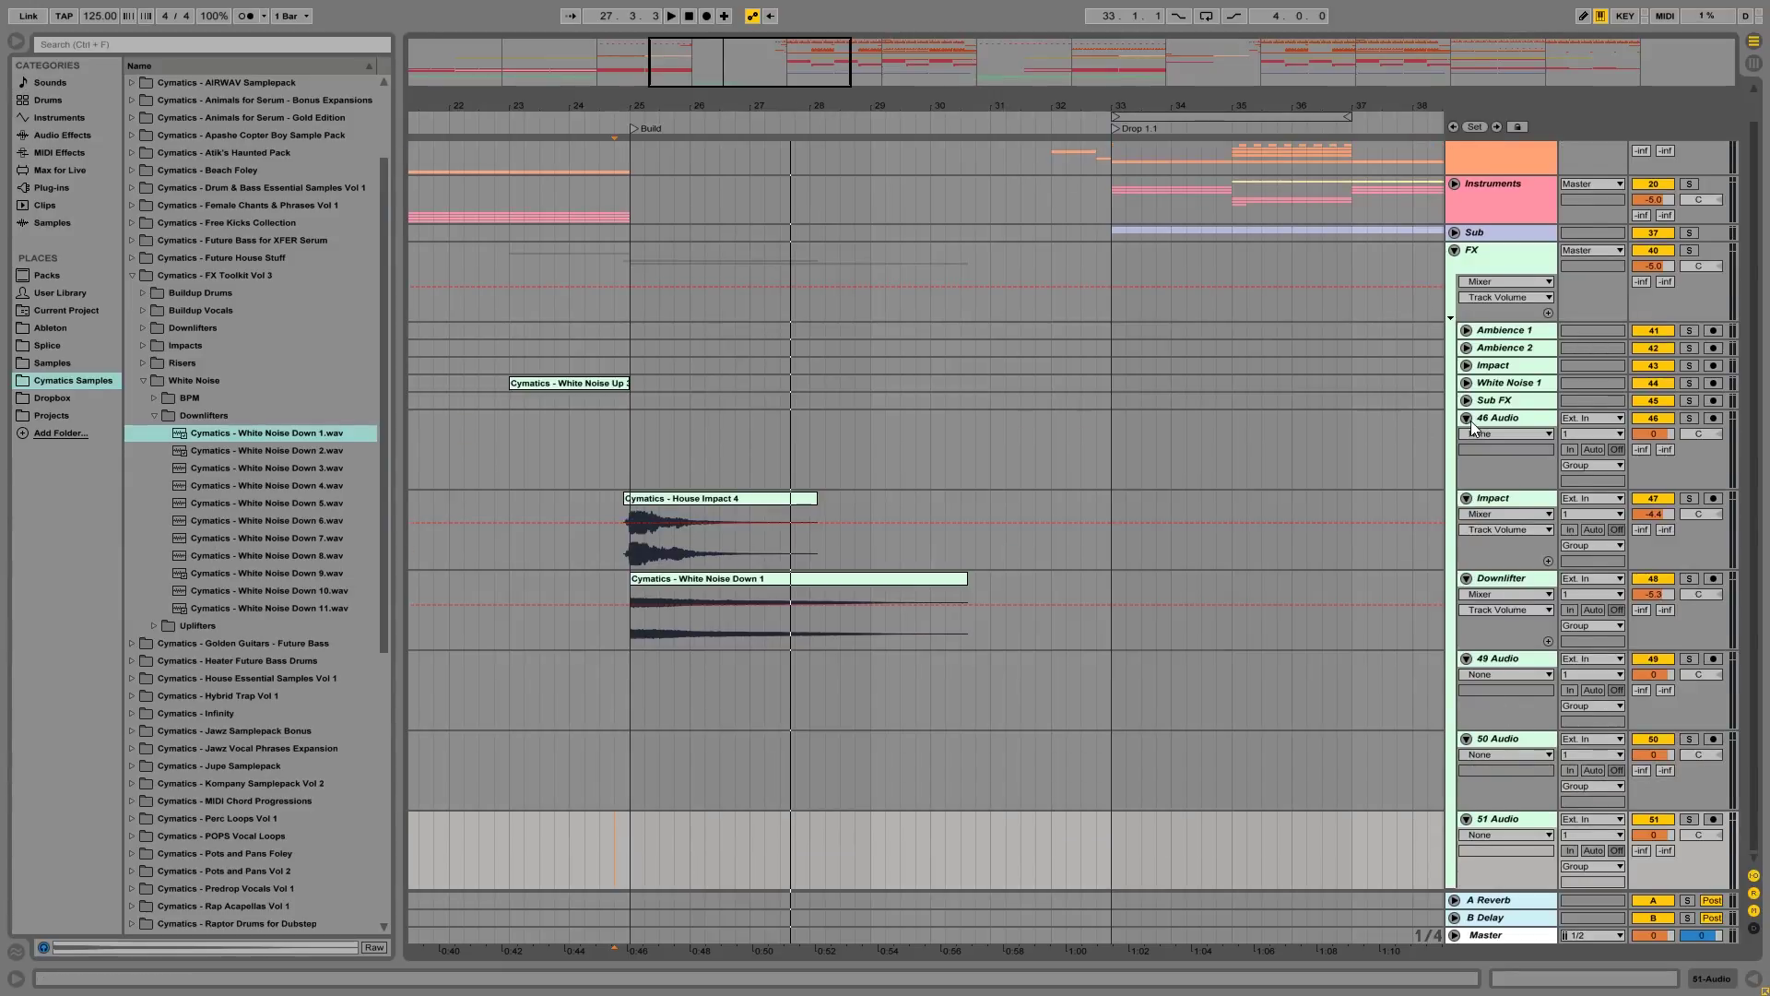
{"action": "left_click", "coordinate": [1466, 419]}
{"action": "left_click", "coordinate": [1467, 466]}
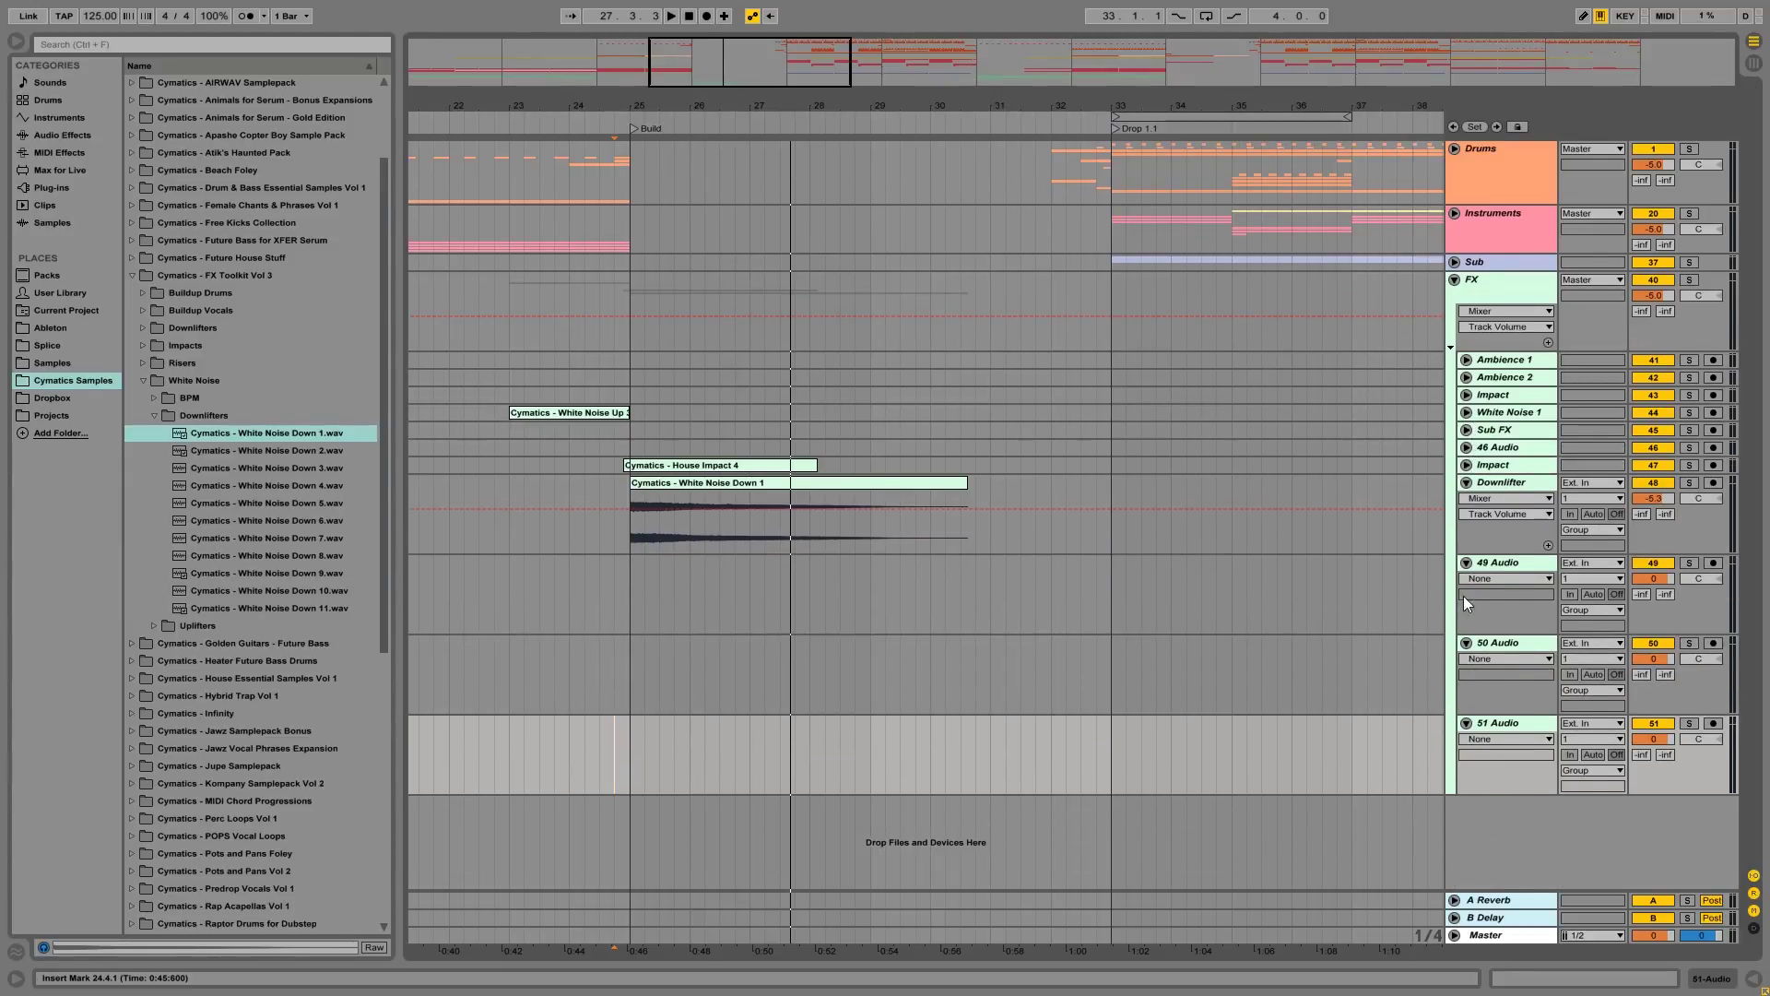
{"action": "left_click", "coordinate": [1466, 482]}
Step: Play the Drums group's fill in bar 32 leading into Drop 1.1 and review the empty build from bar 25 to 32
{"action": "left_click_drag", "start_coordinate": [876, 540], "coordinate": [1046, 532]}
{"action": "left_click", "coordinate": [1054, 171]}
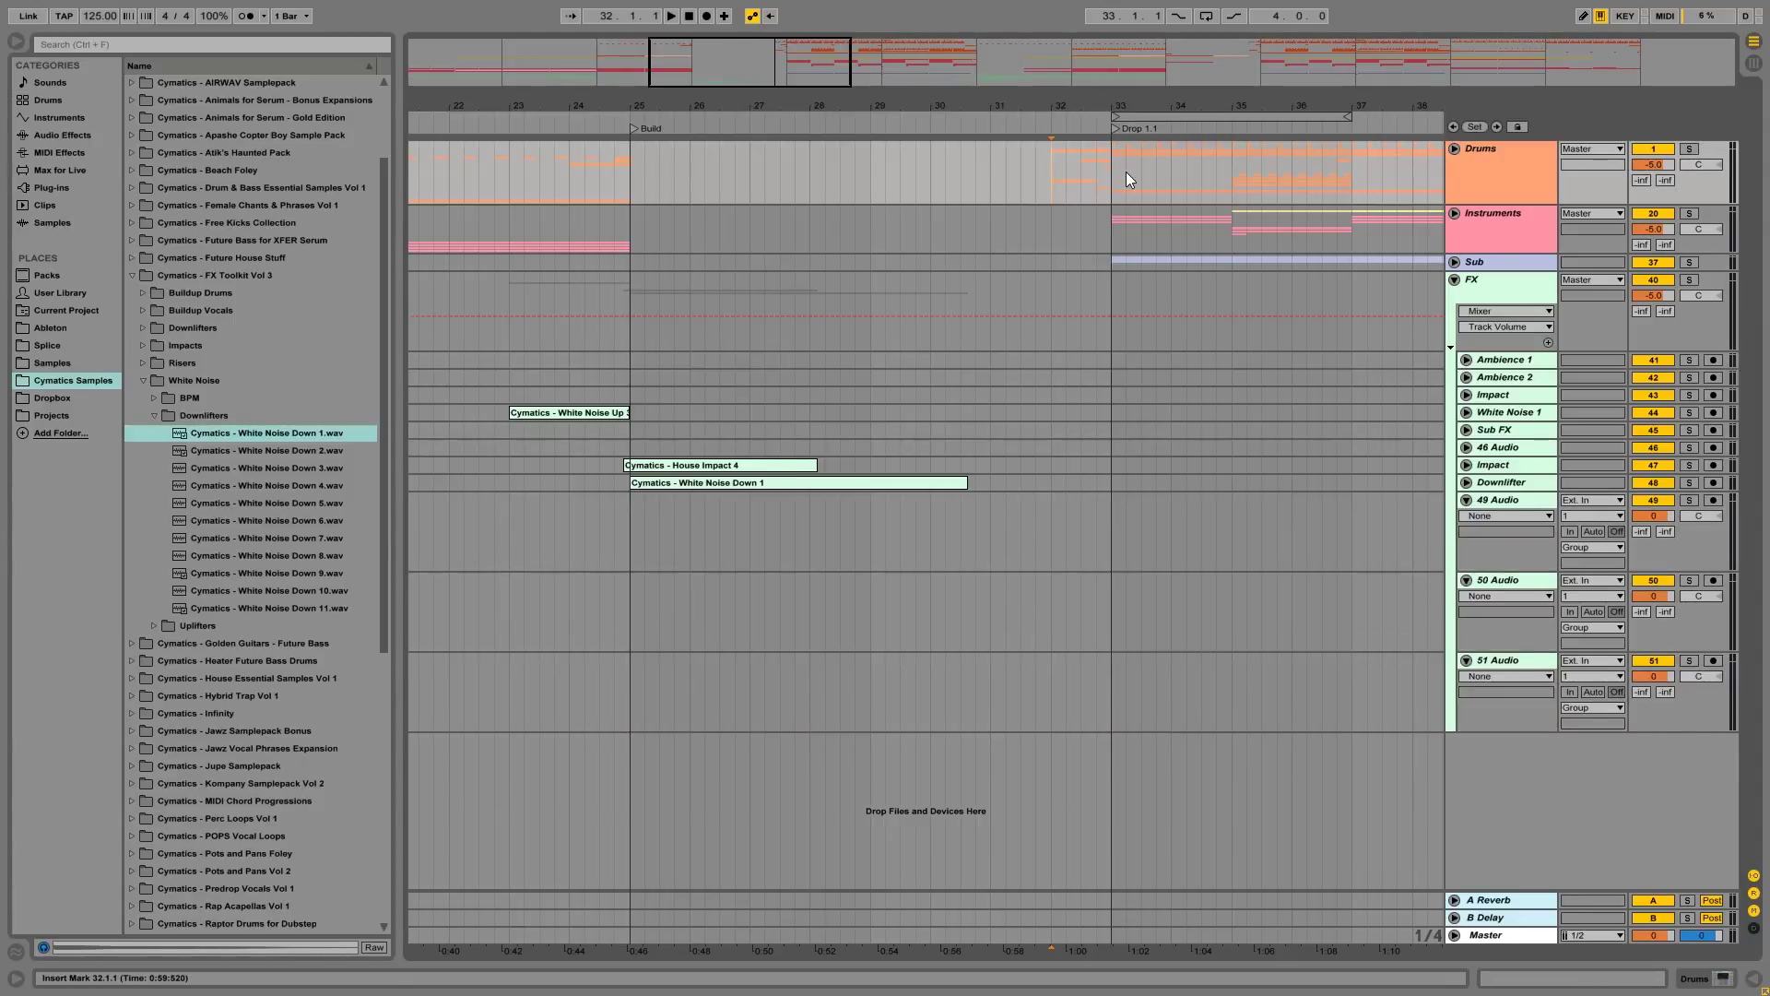
{"action": "left_click_drag", "start_coordinate": [1095, 179], "coordinate": [1056, 175]}
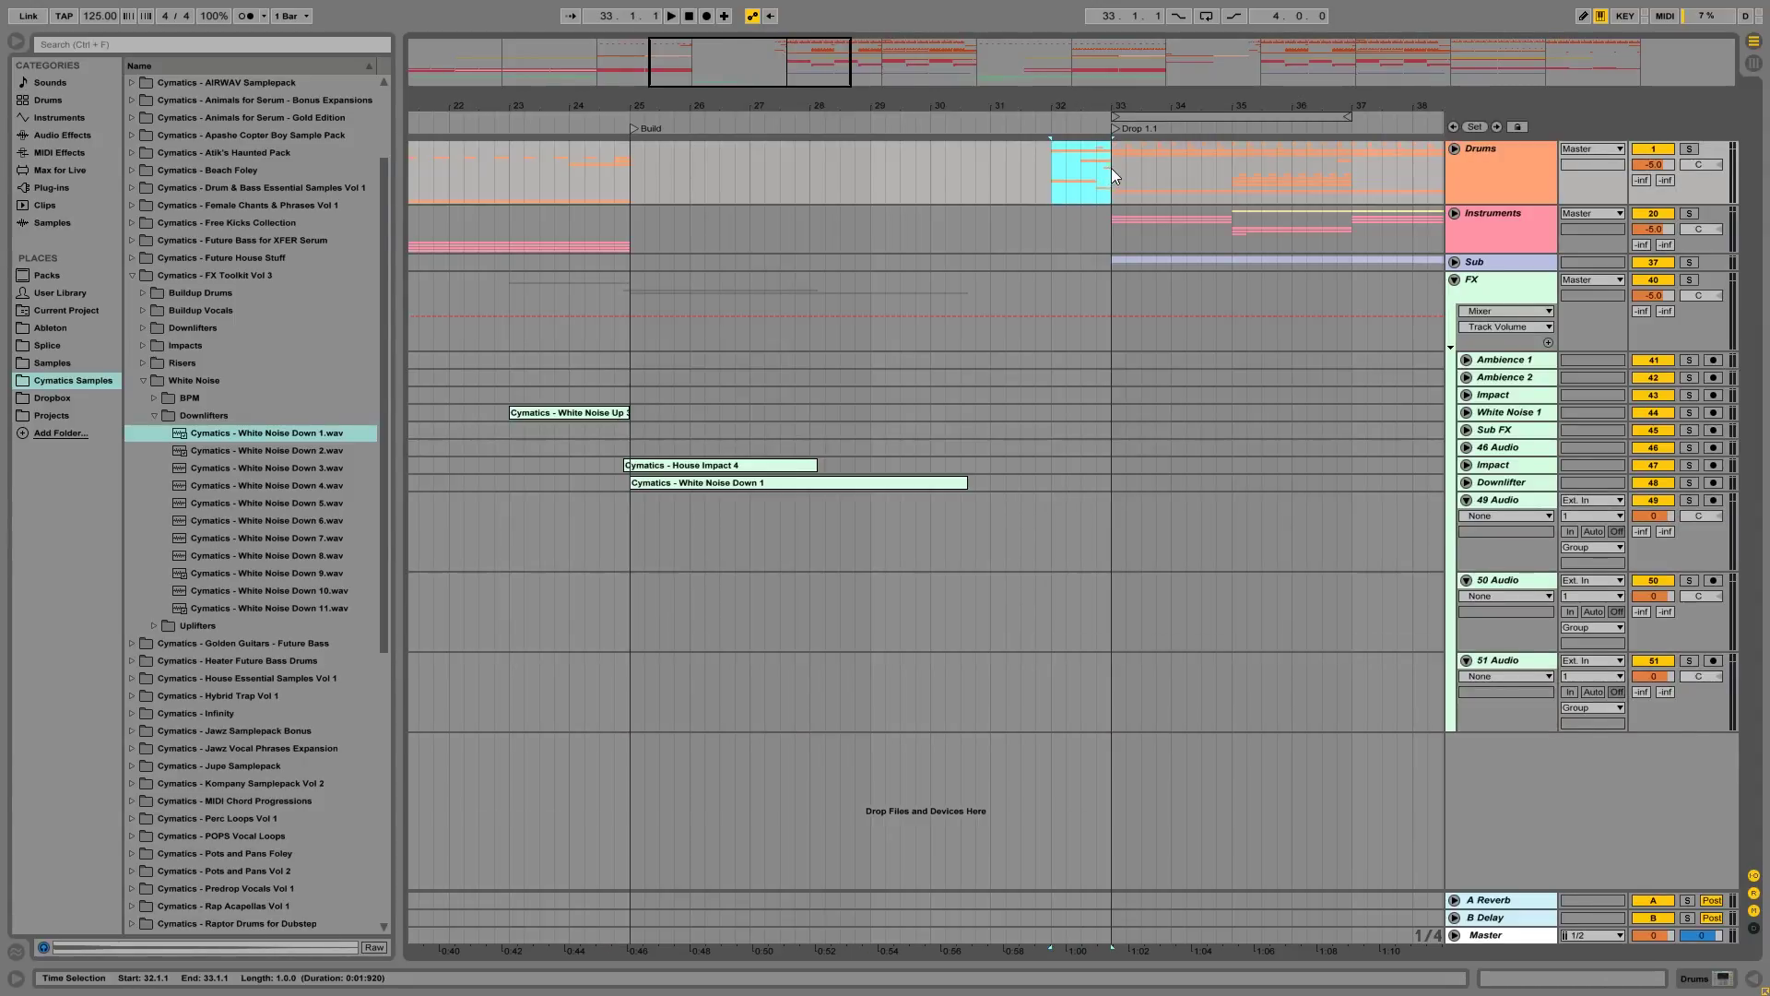
{"action": "key", "text": "space"}
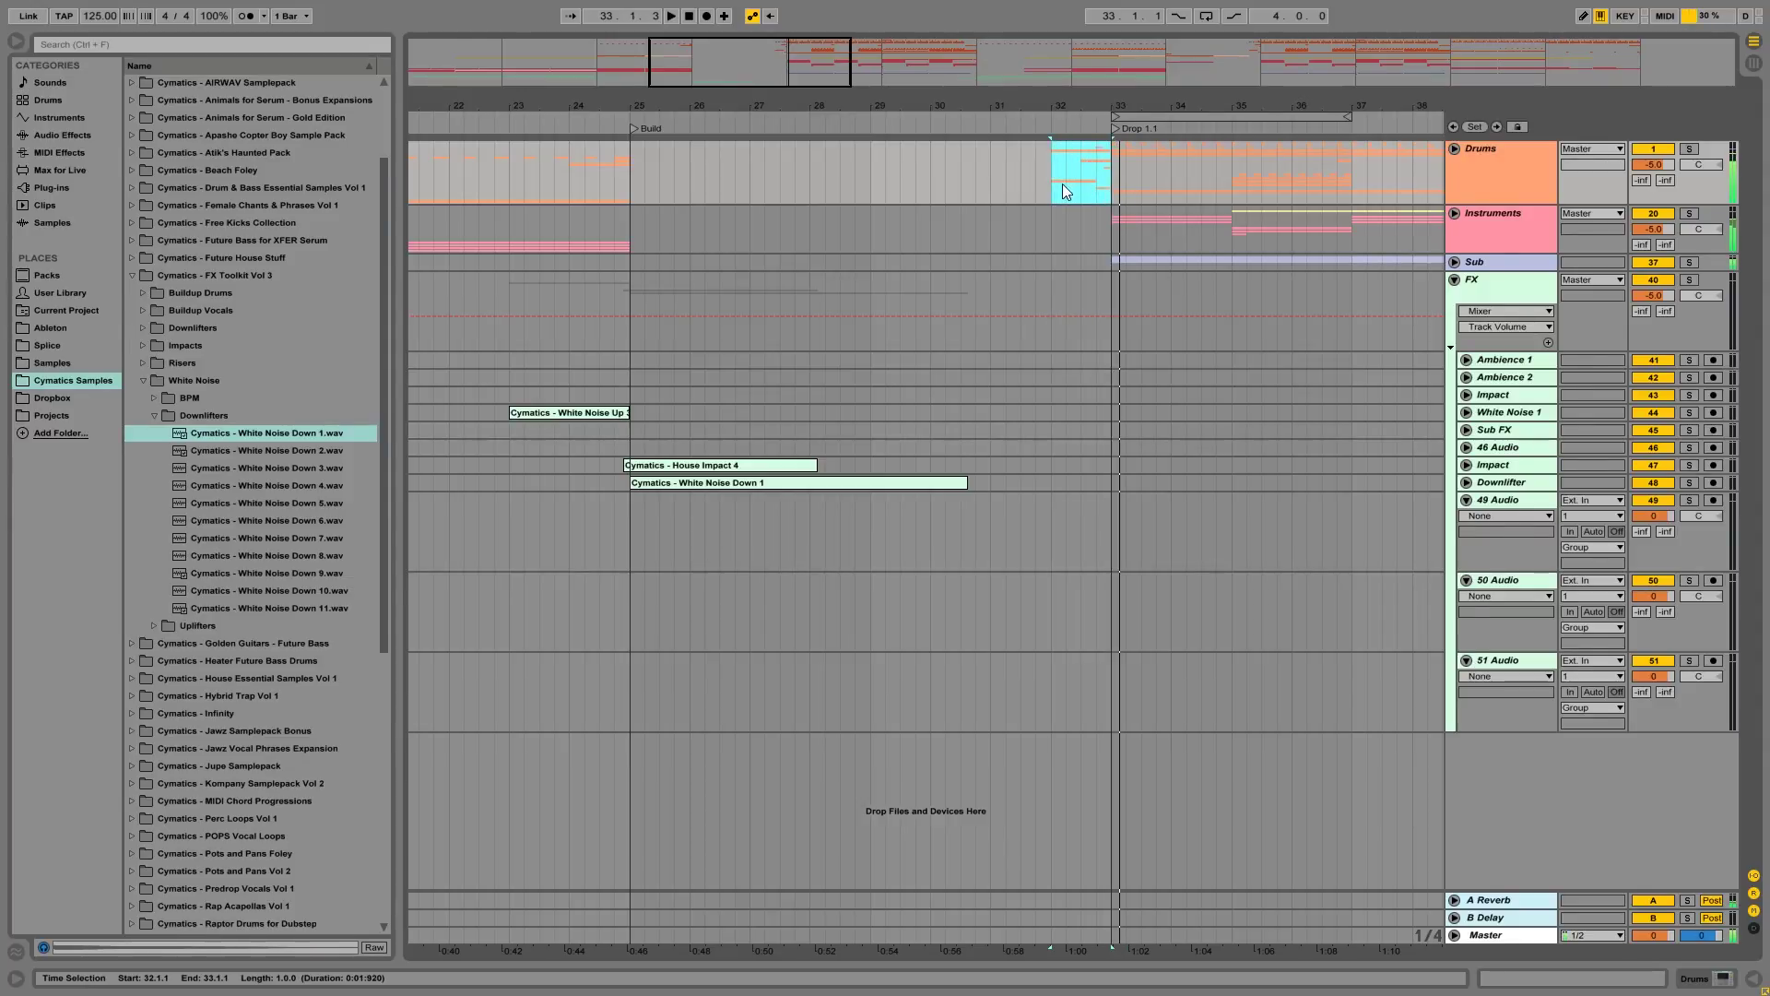
{"action": "key", "text": "space"}
{"action": "left_click_drag", "start_coordinate": [1062, 184], "coordinate": [628, 175]}
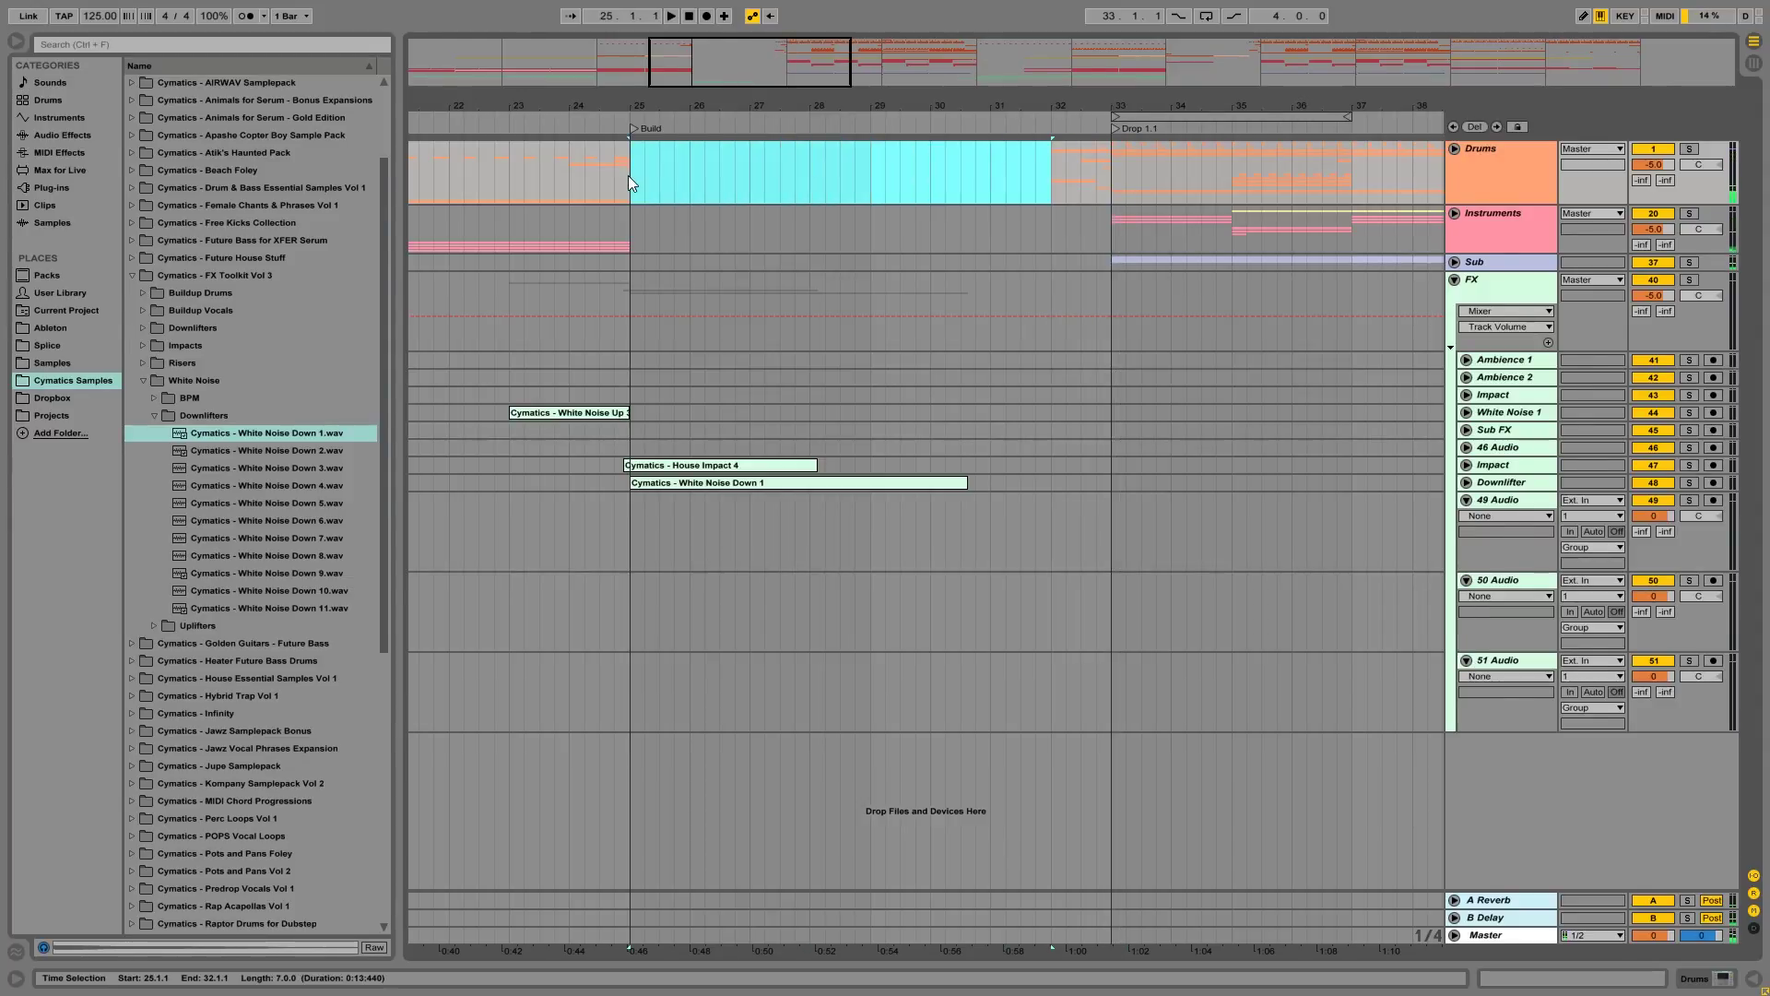
{"action": "left_click", "coordinate": [1051, 168]}
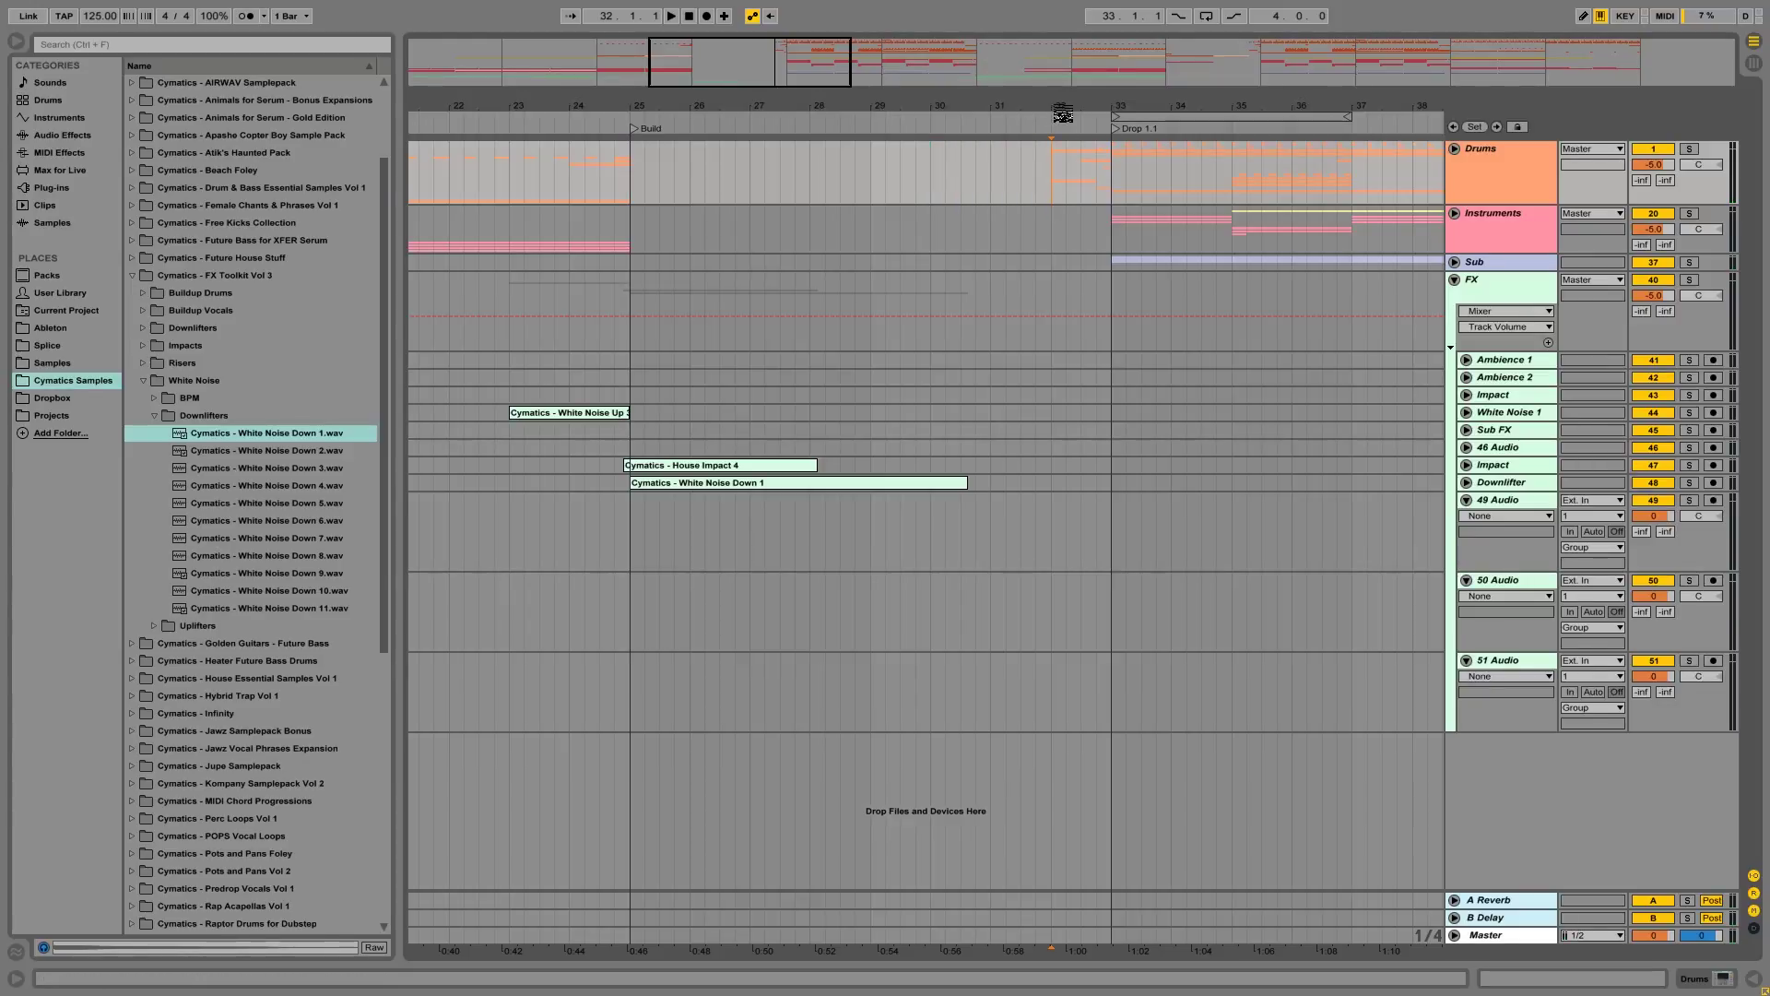
Step: Browse the Risers folder of FX Toolkit Vol 3 and audition Riser 5 - 128 BPM C
{"action": "left_click", "coordinate": [166, 417]}
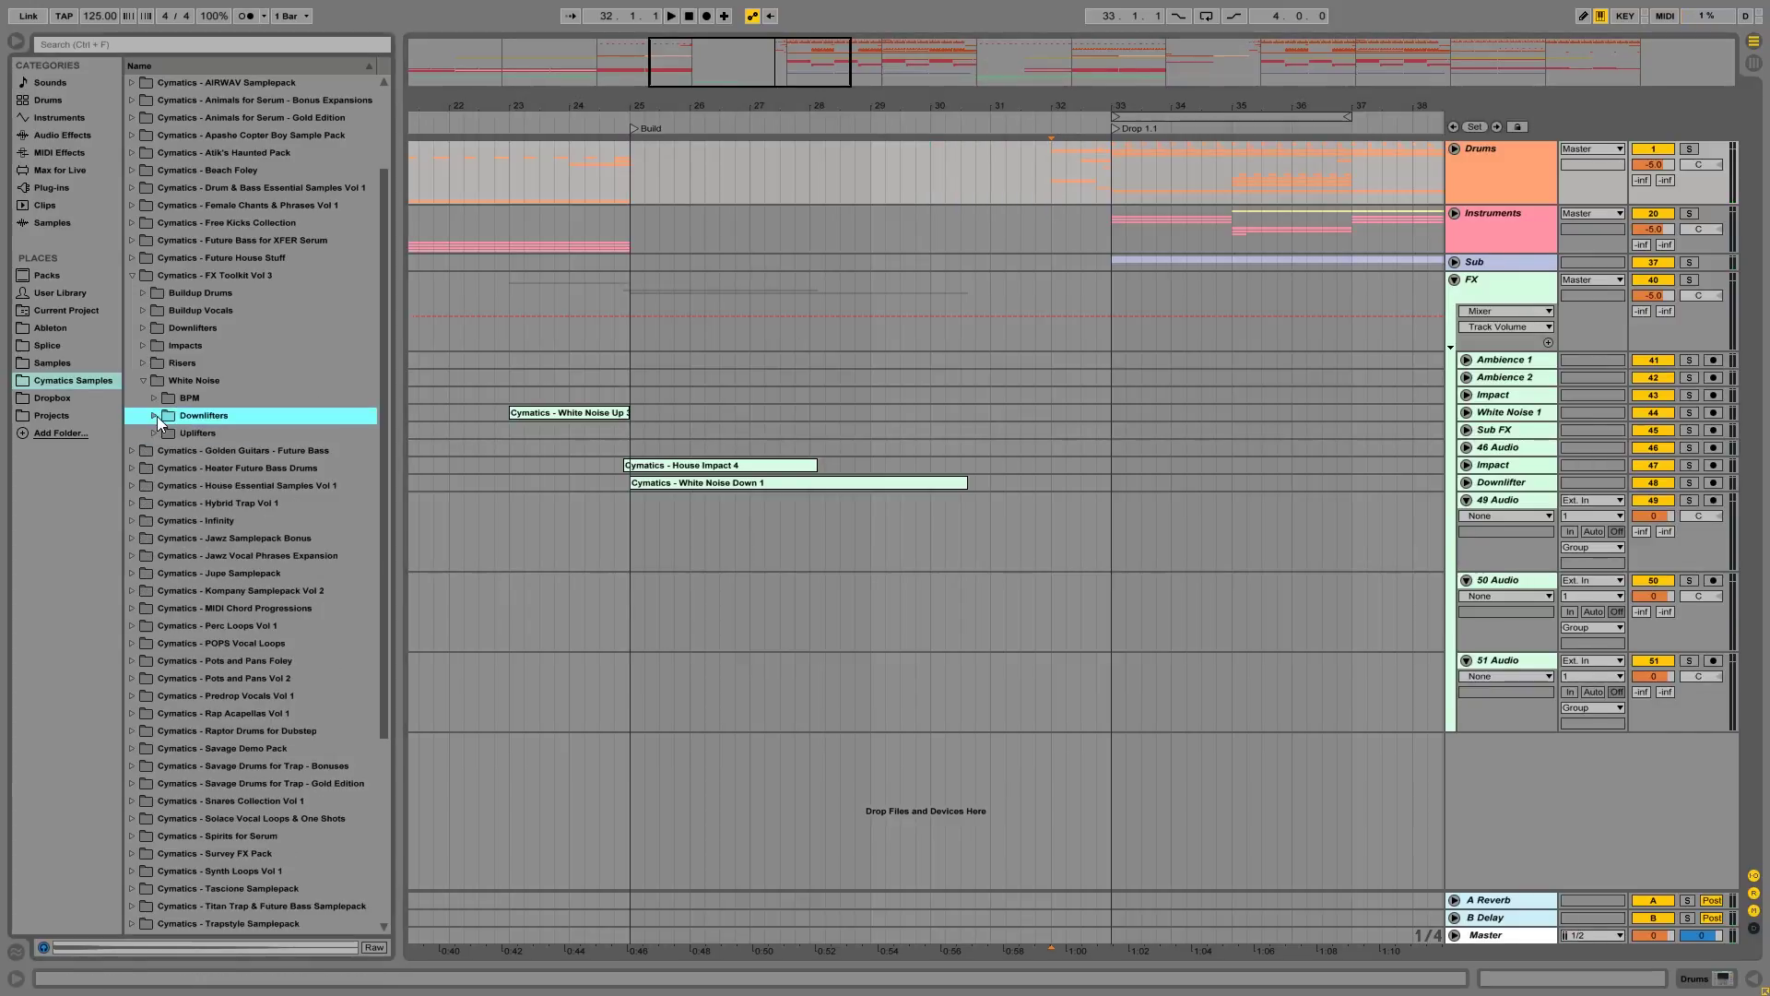
{"action": "left_click", "coordinate": [147, 366]}
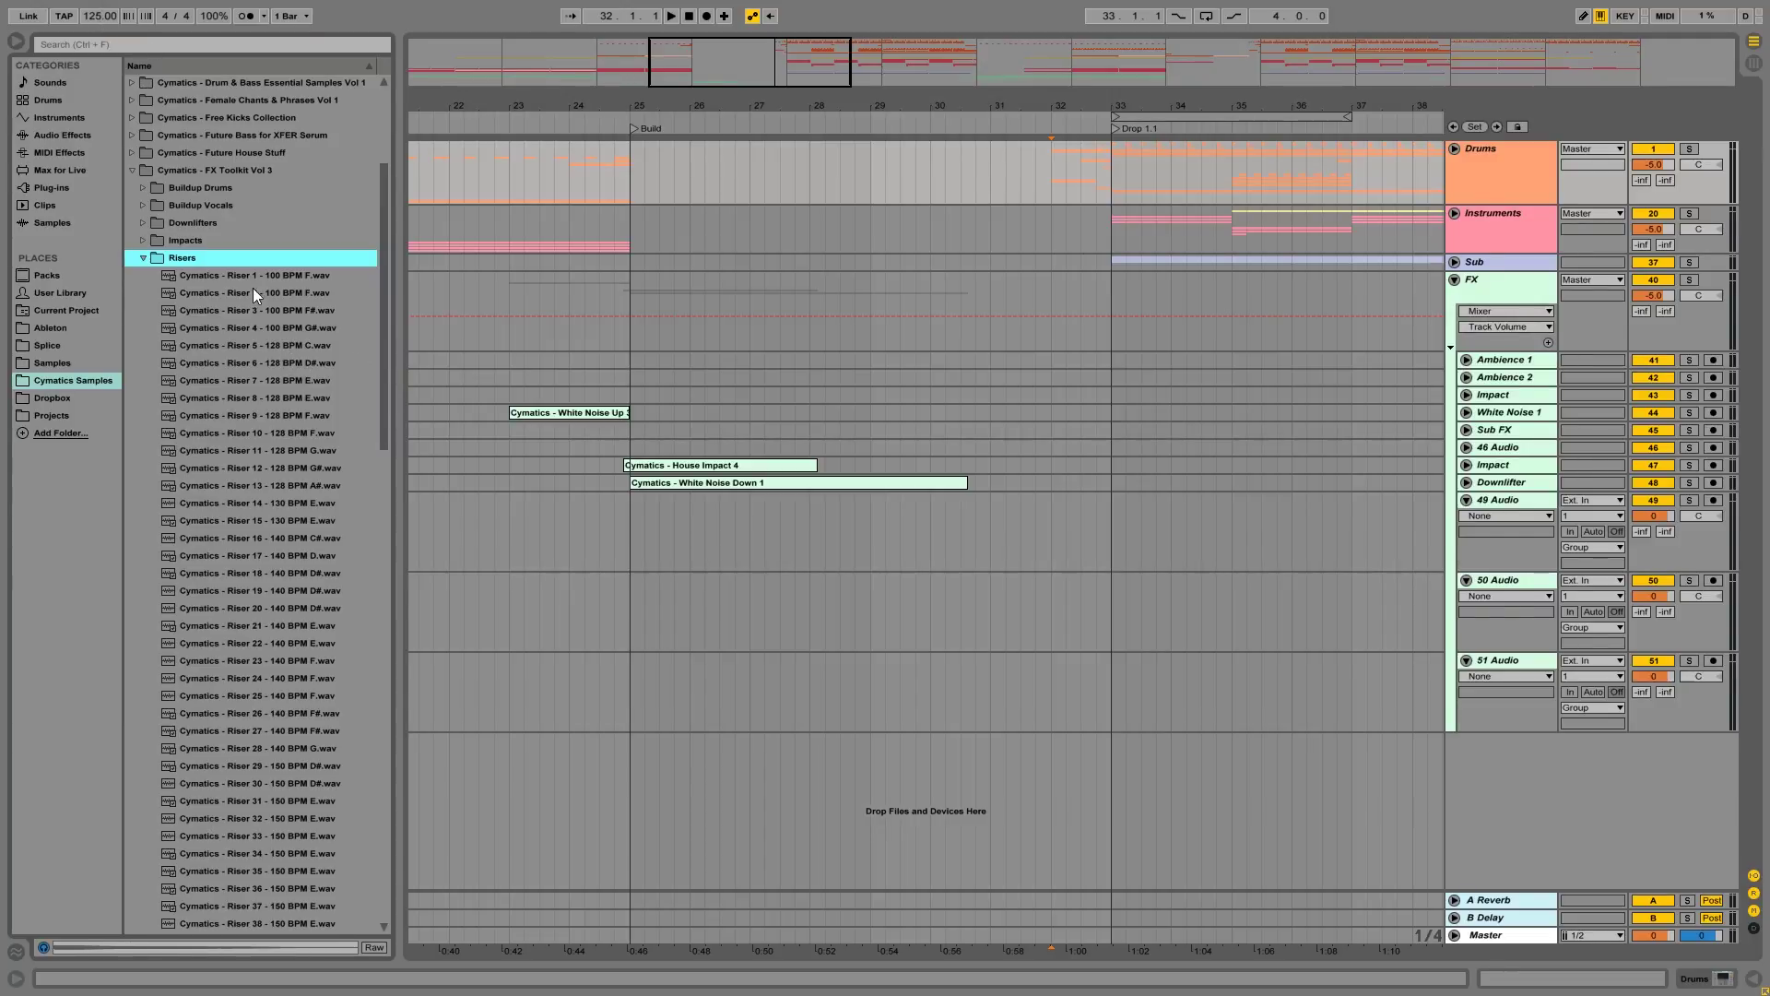
{"action": "scroll", "coordinate": [269, 370], "scroll_direction": "down", "scroll_amount": 5}
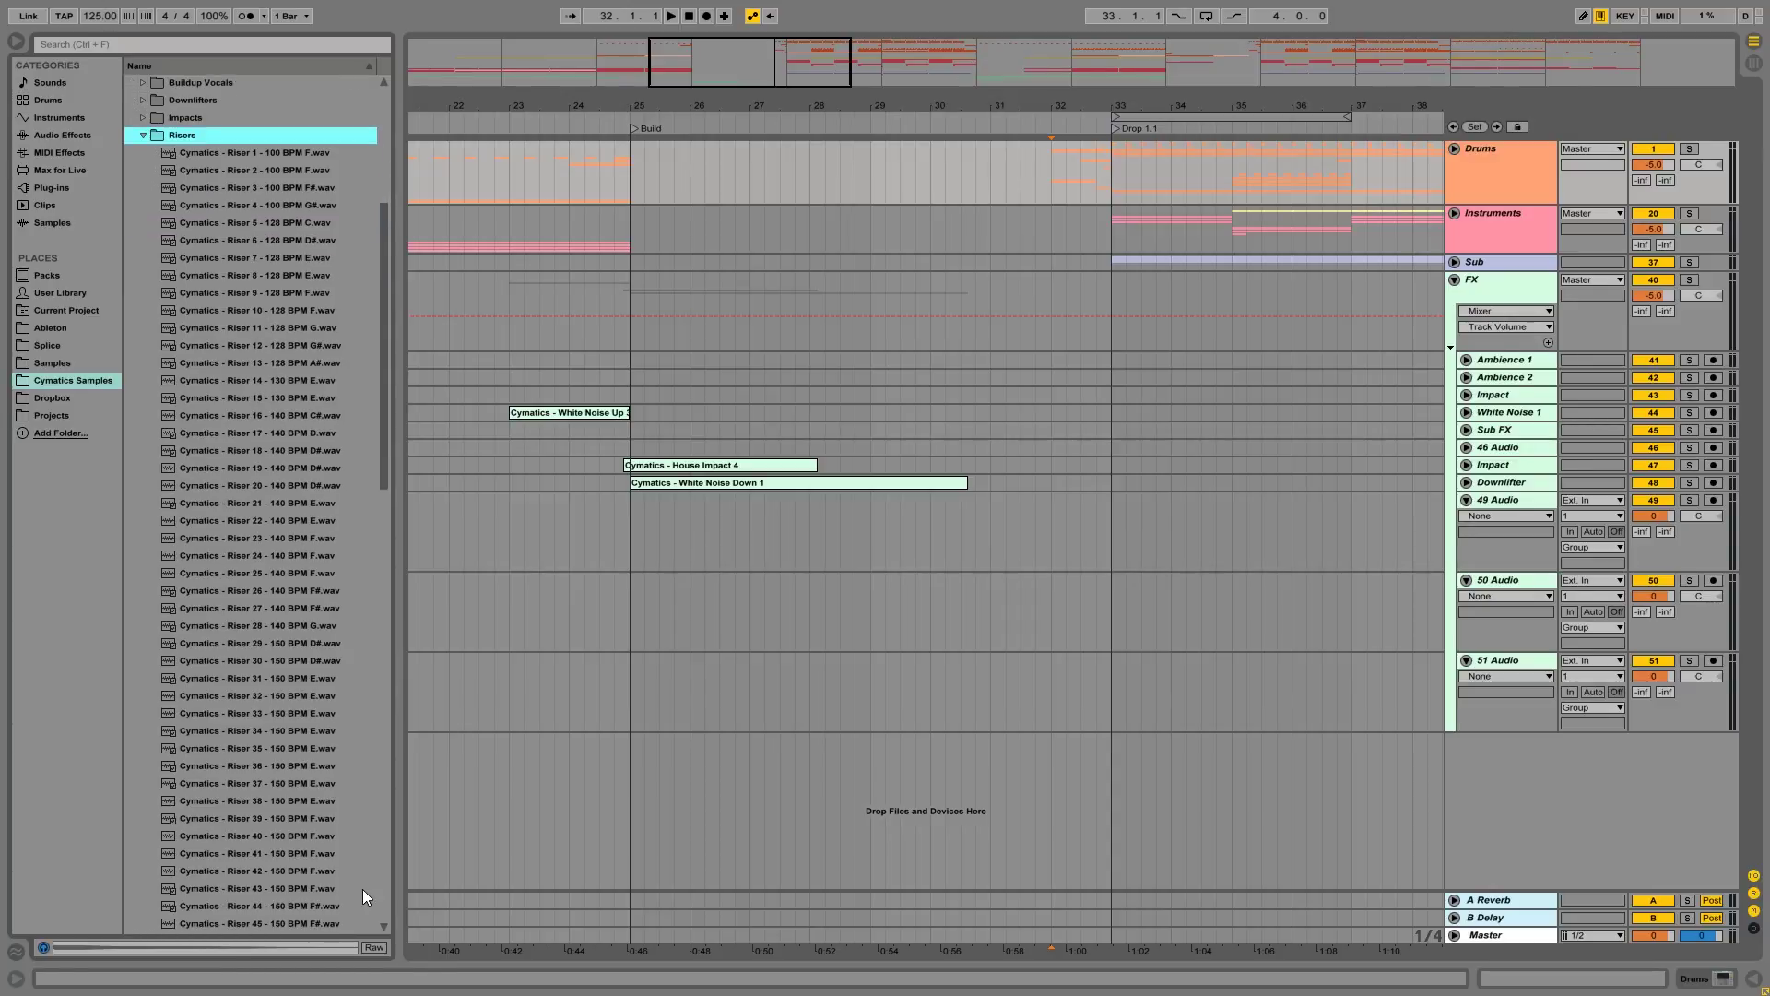
{"action": "scroll", "coordinate": [313, 889], "scroll_direction": "down", "scroll_amount": 5}
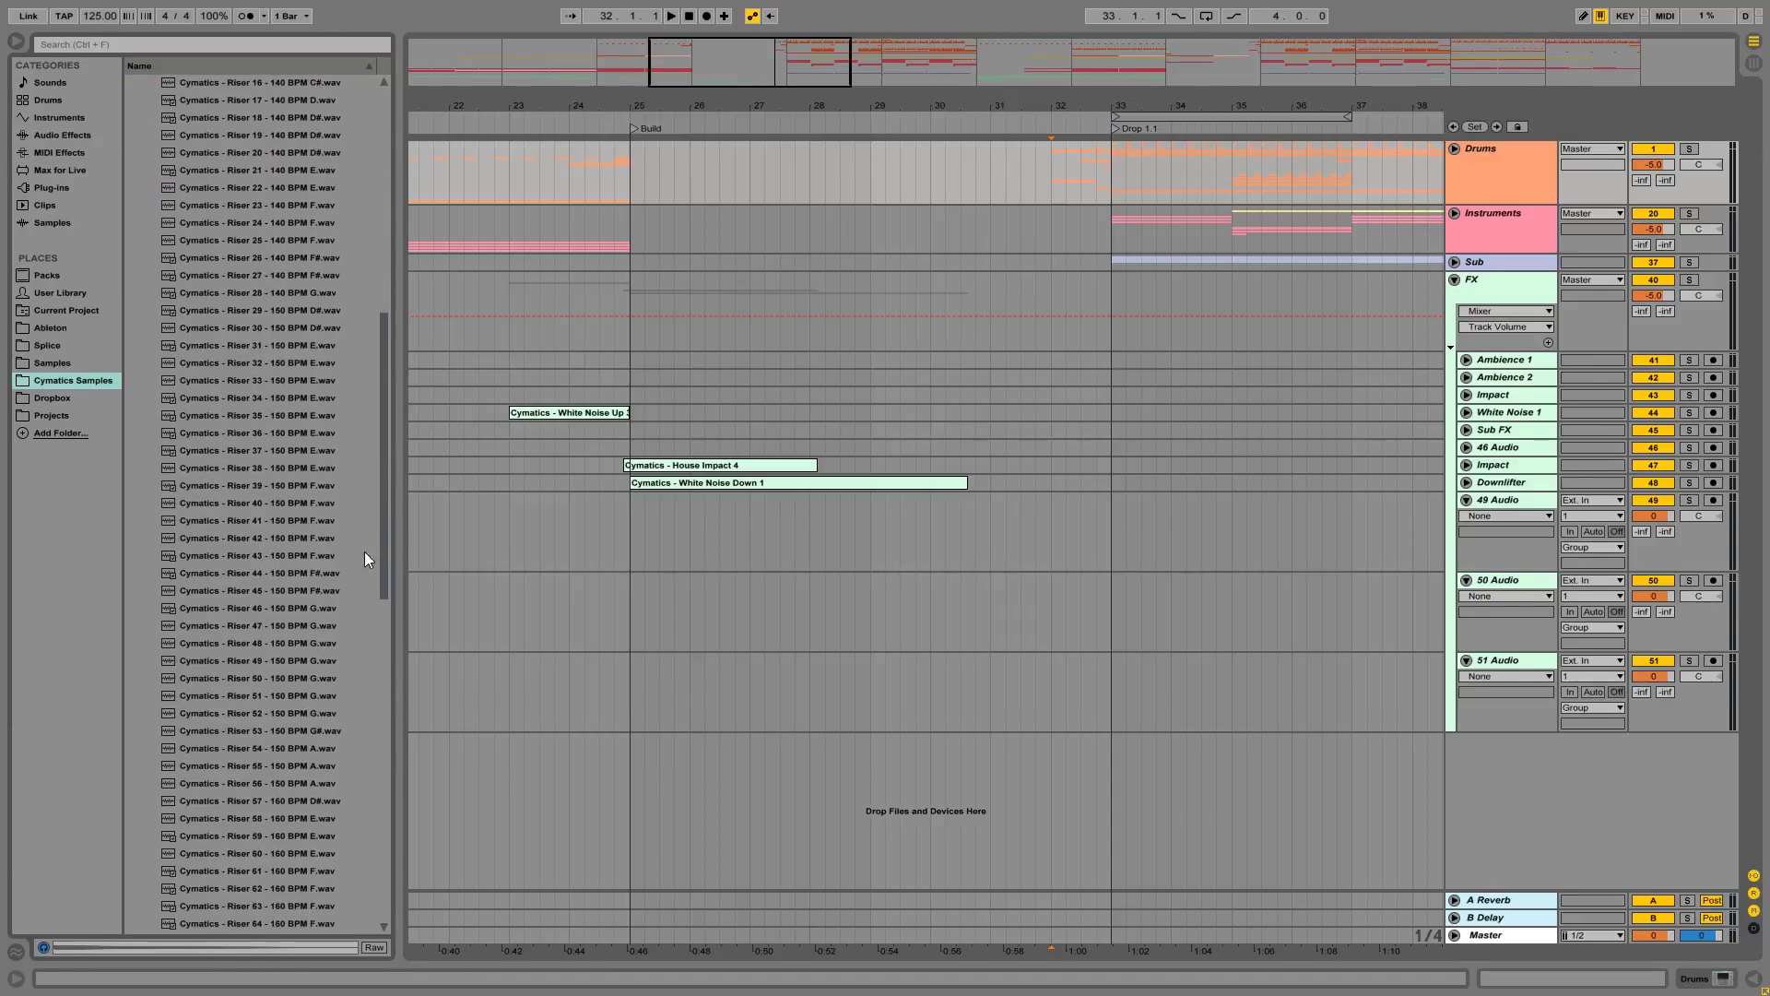
{"action": "left_click_drag", "start_coordinate": [386, 505], "coordinate": [378, 398]}
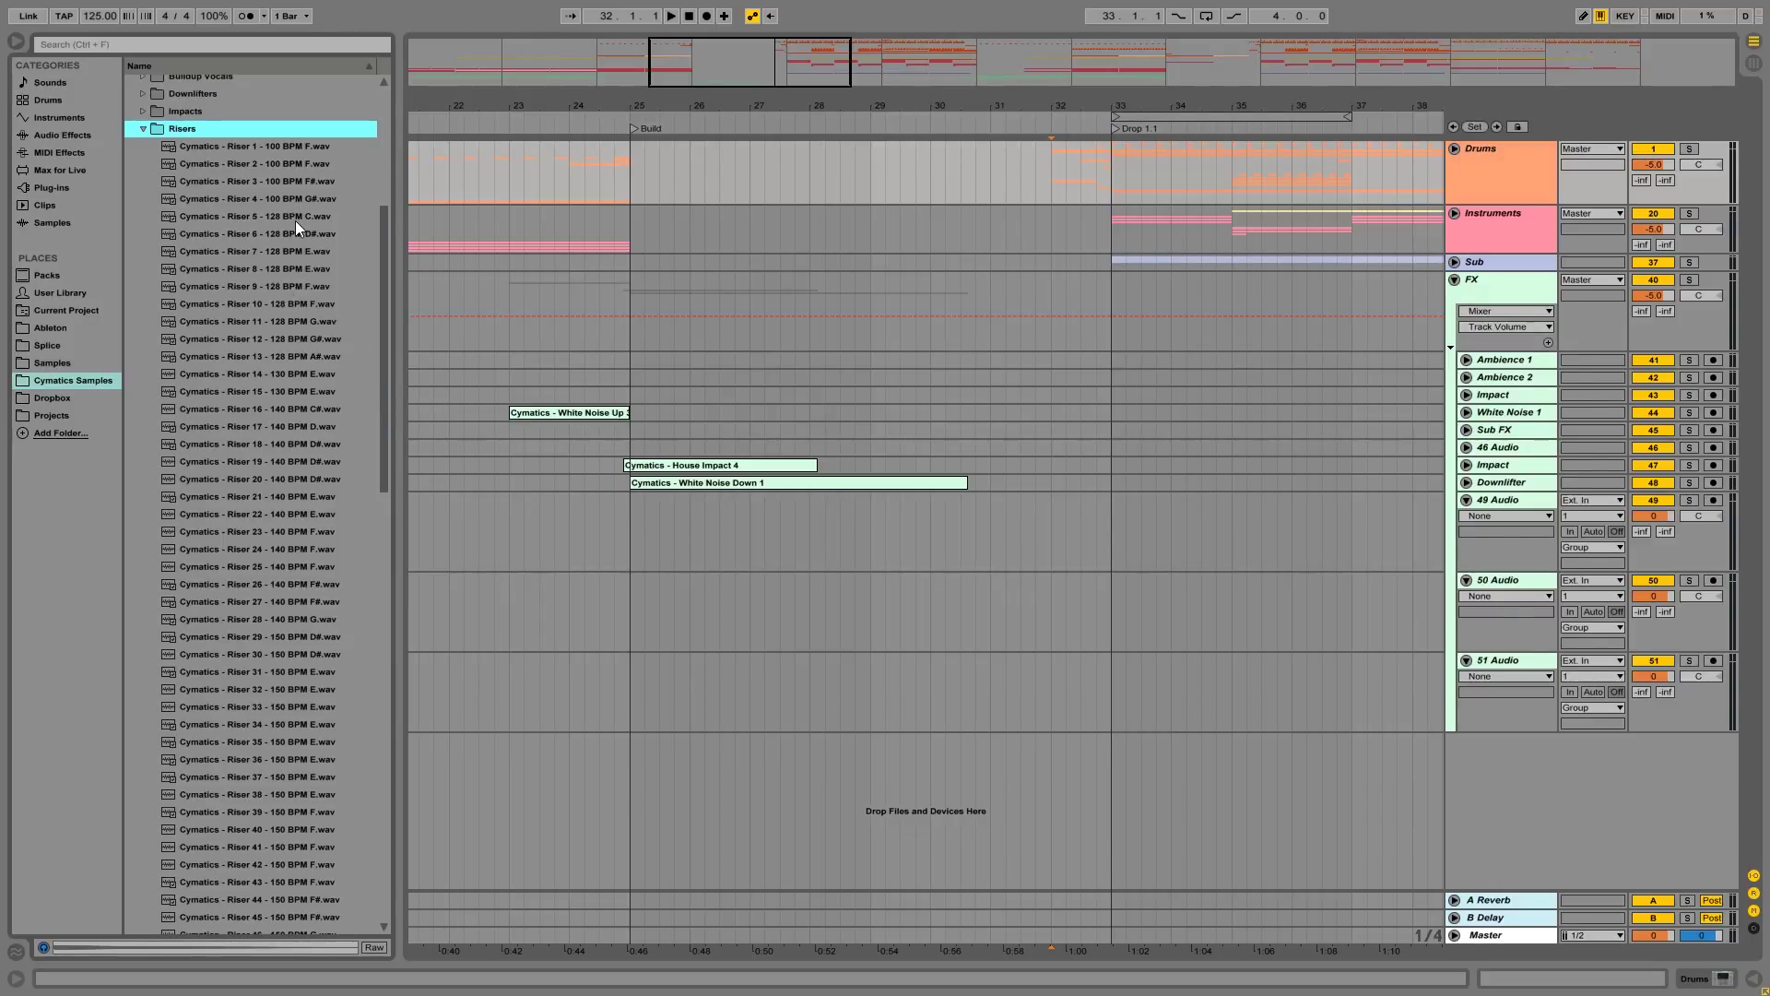
{"action": "scroll", "coordinate": [296, 221], "scroll_direction": "up", "scroll_amount": 2}
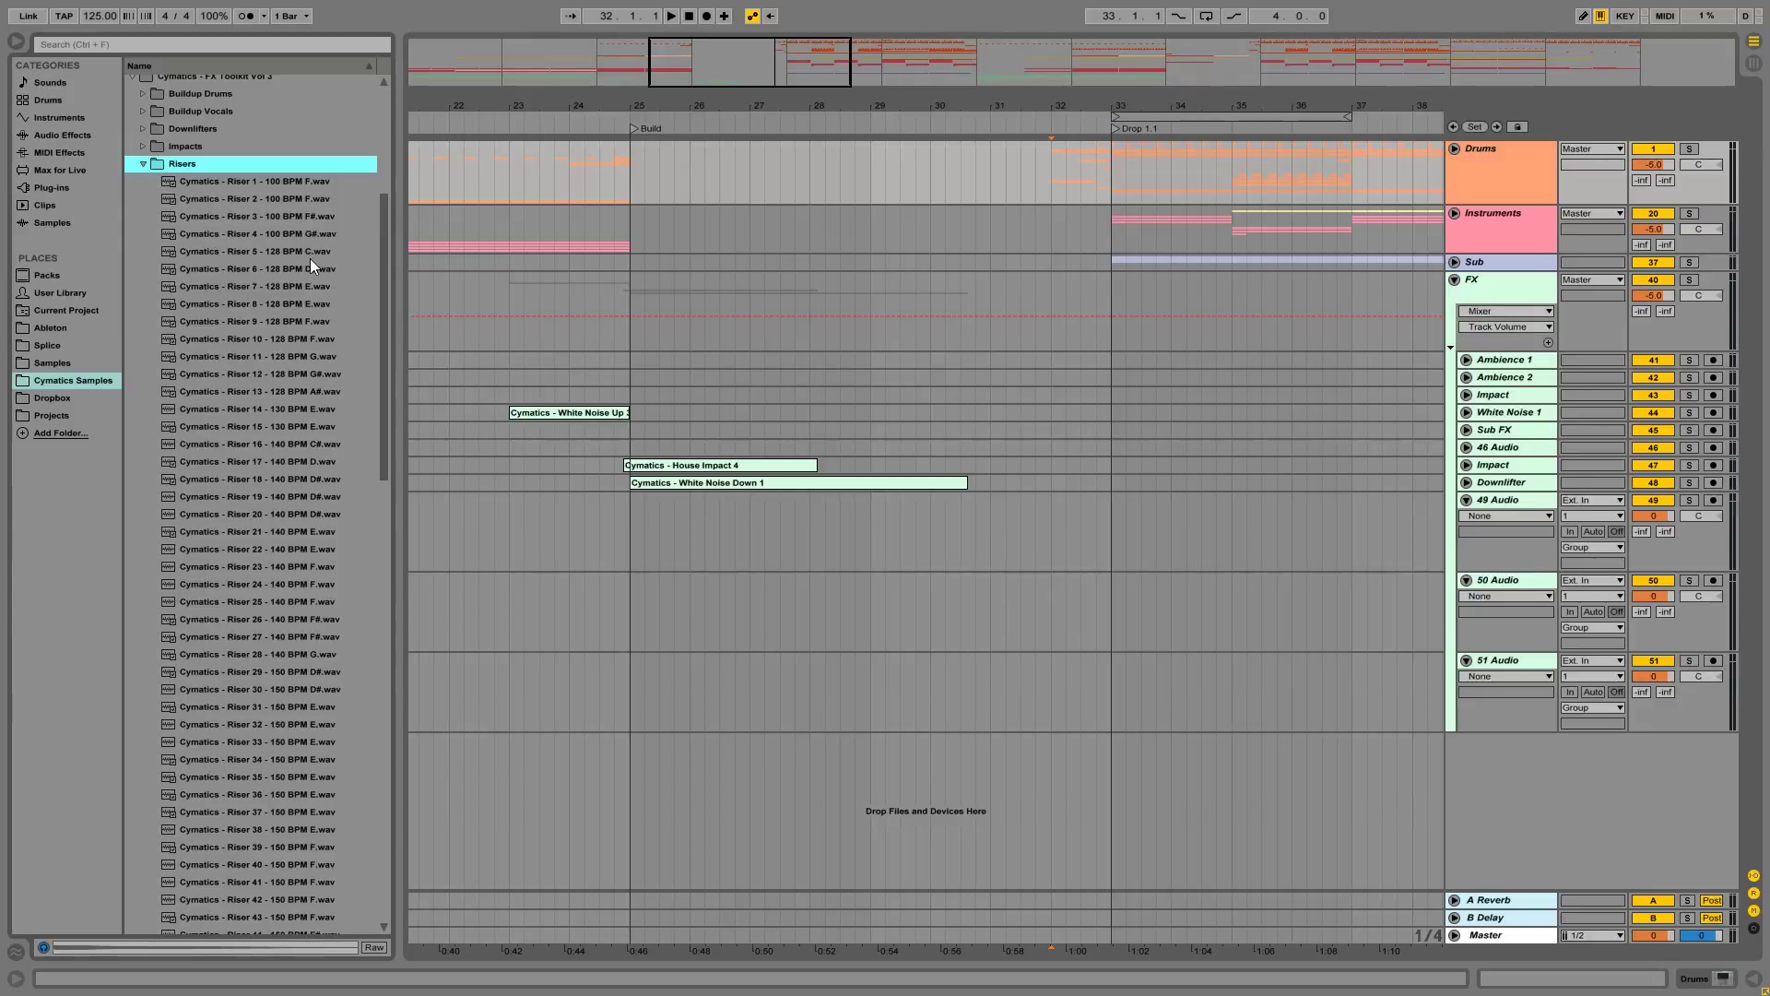
{"action": "left_click", "coordinate": [320, 253]}
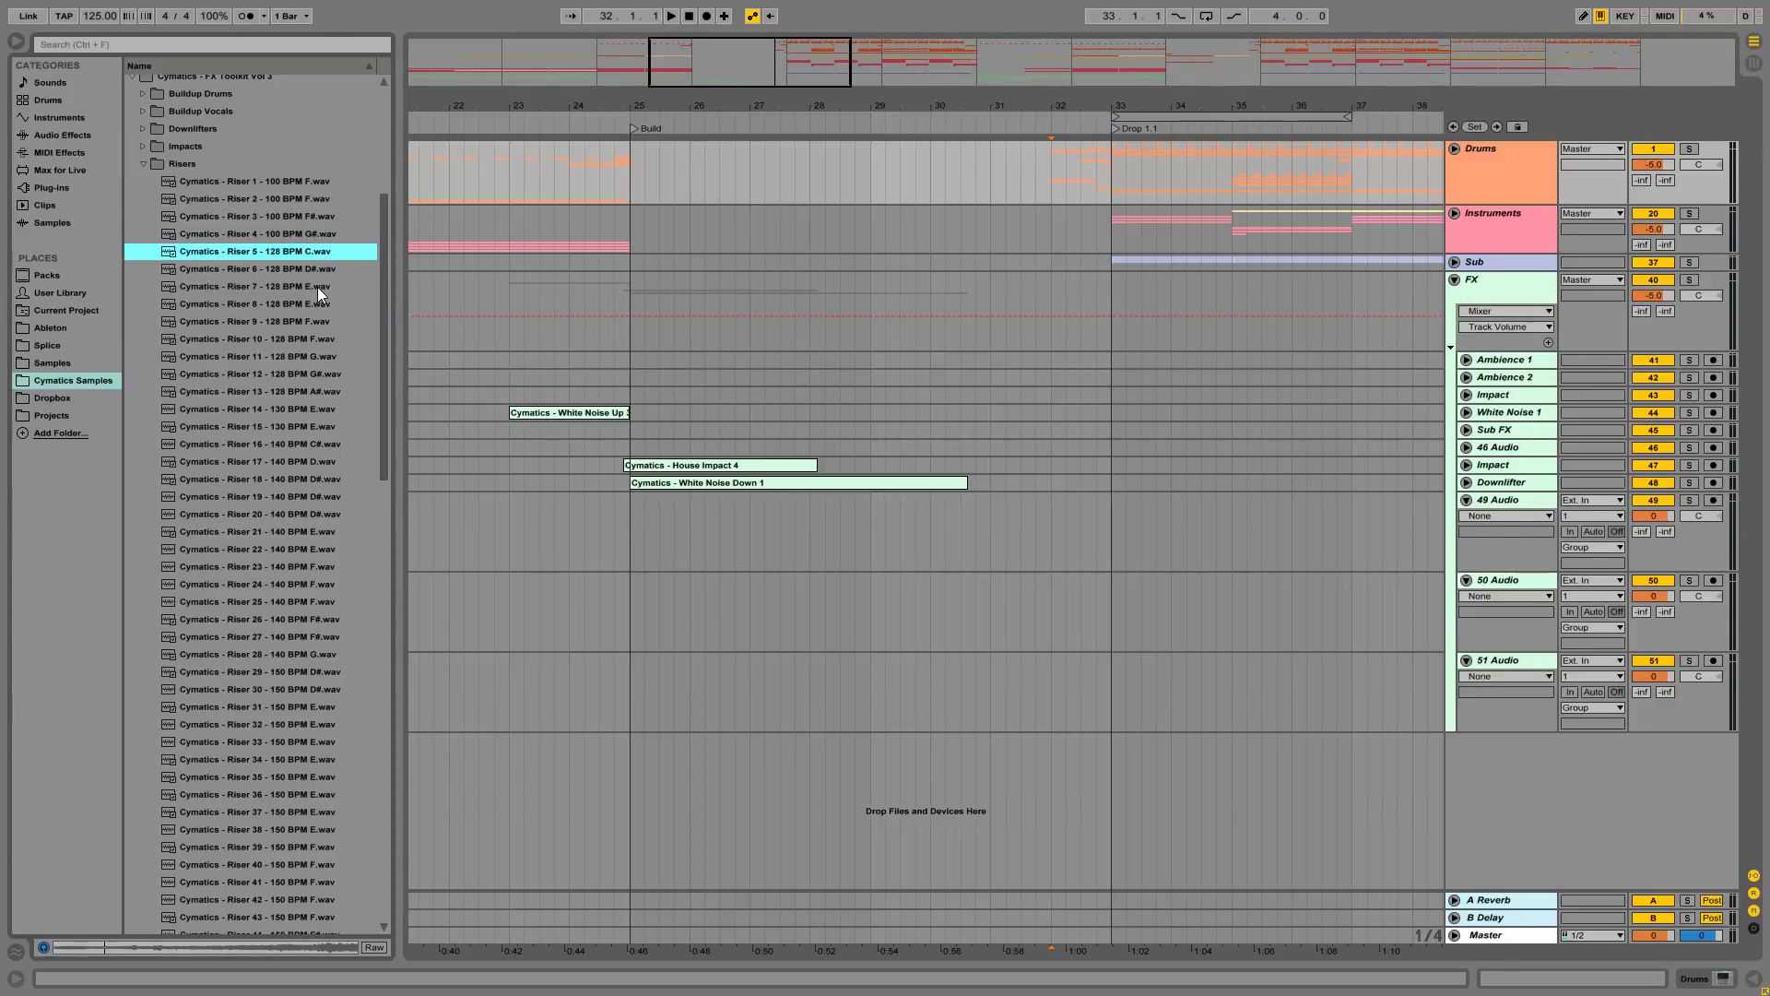
Step: Expand the Instruments group and examine the notes of the Drop Pluck clip at bar 33 to determine the drop's key
{"action": "left_click", "coordinate": [909, 428]}
{"action": "left_click", "coordinate": [1453, 213]}
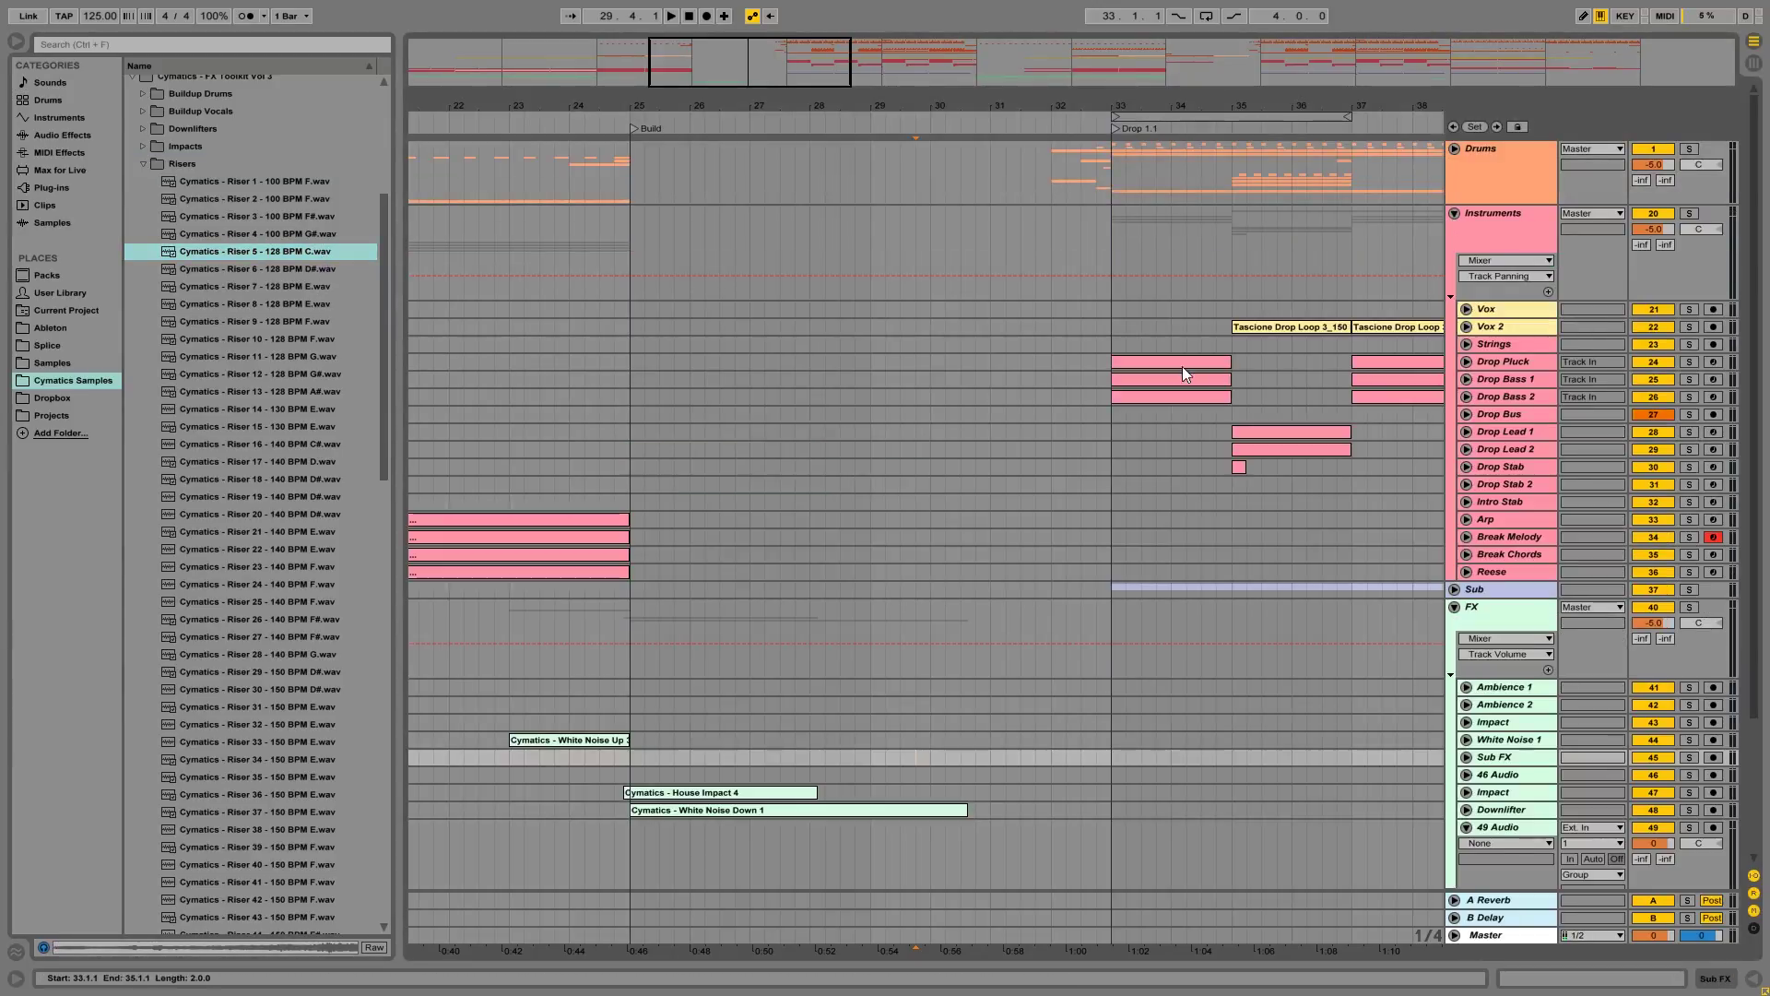
{"action": "double_click", "coordinate": [1165, 363]}
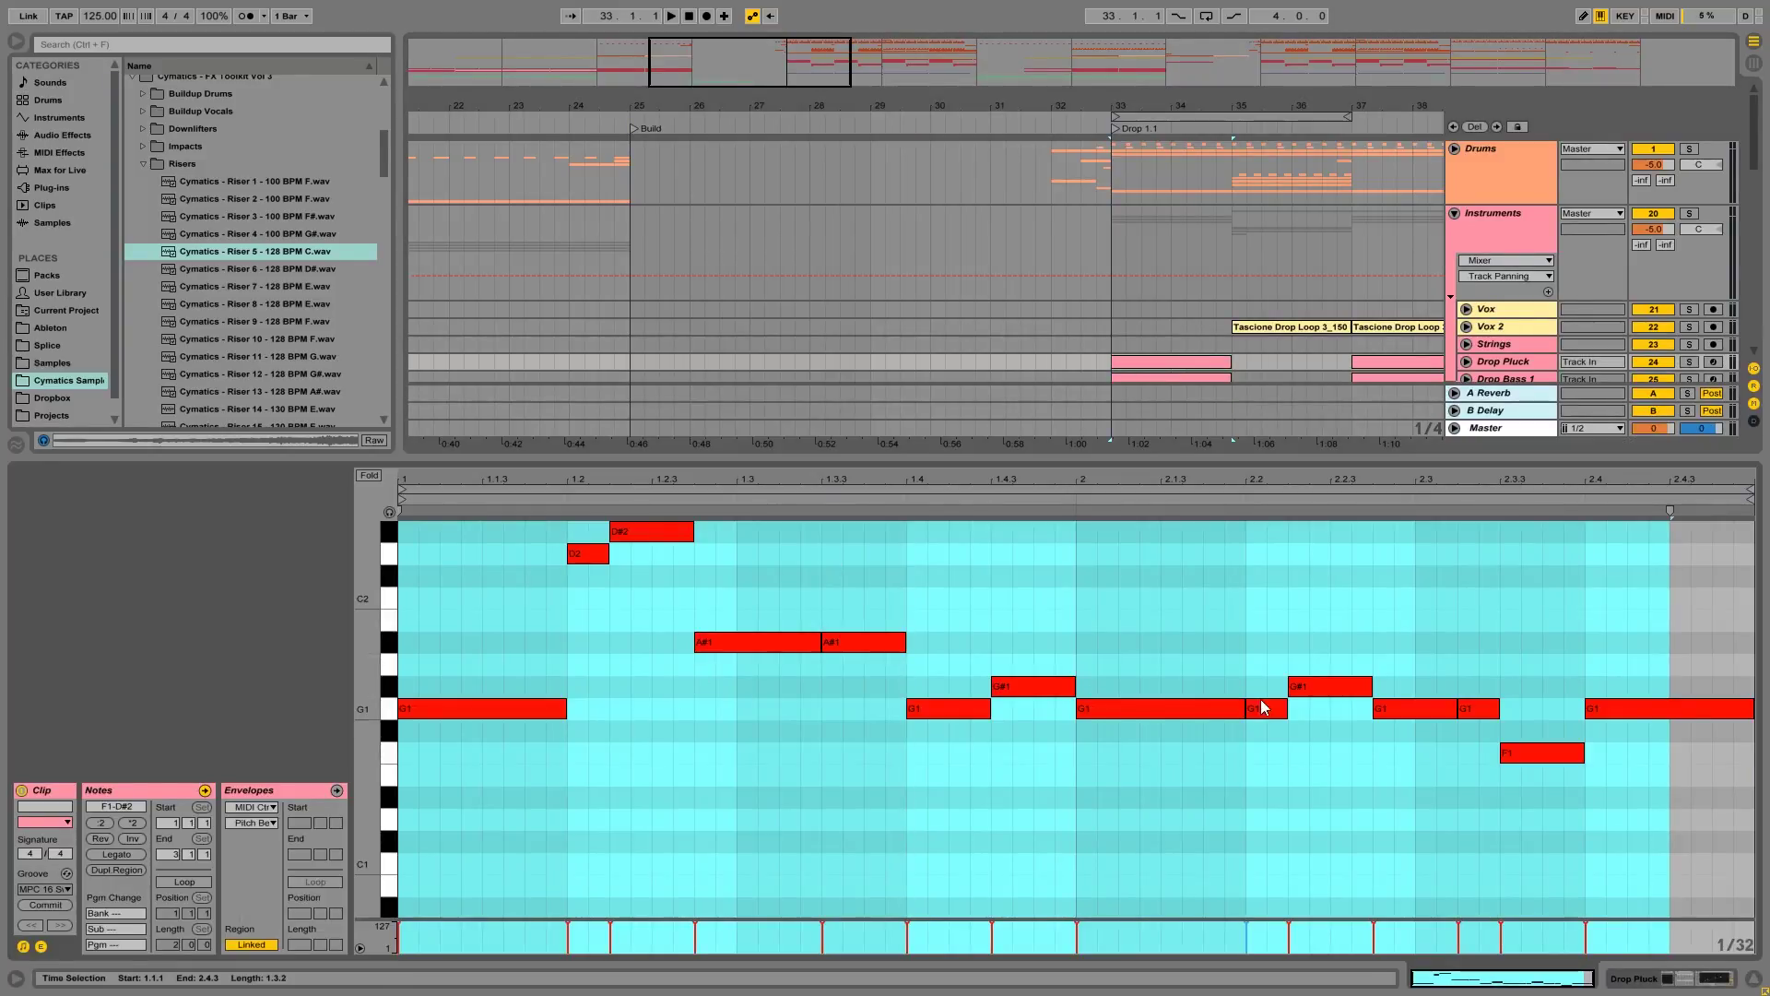
{"action": "left_click", "coordinate": [1754, 988]}
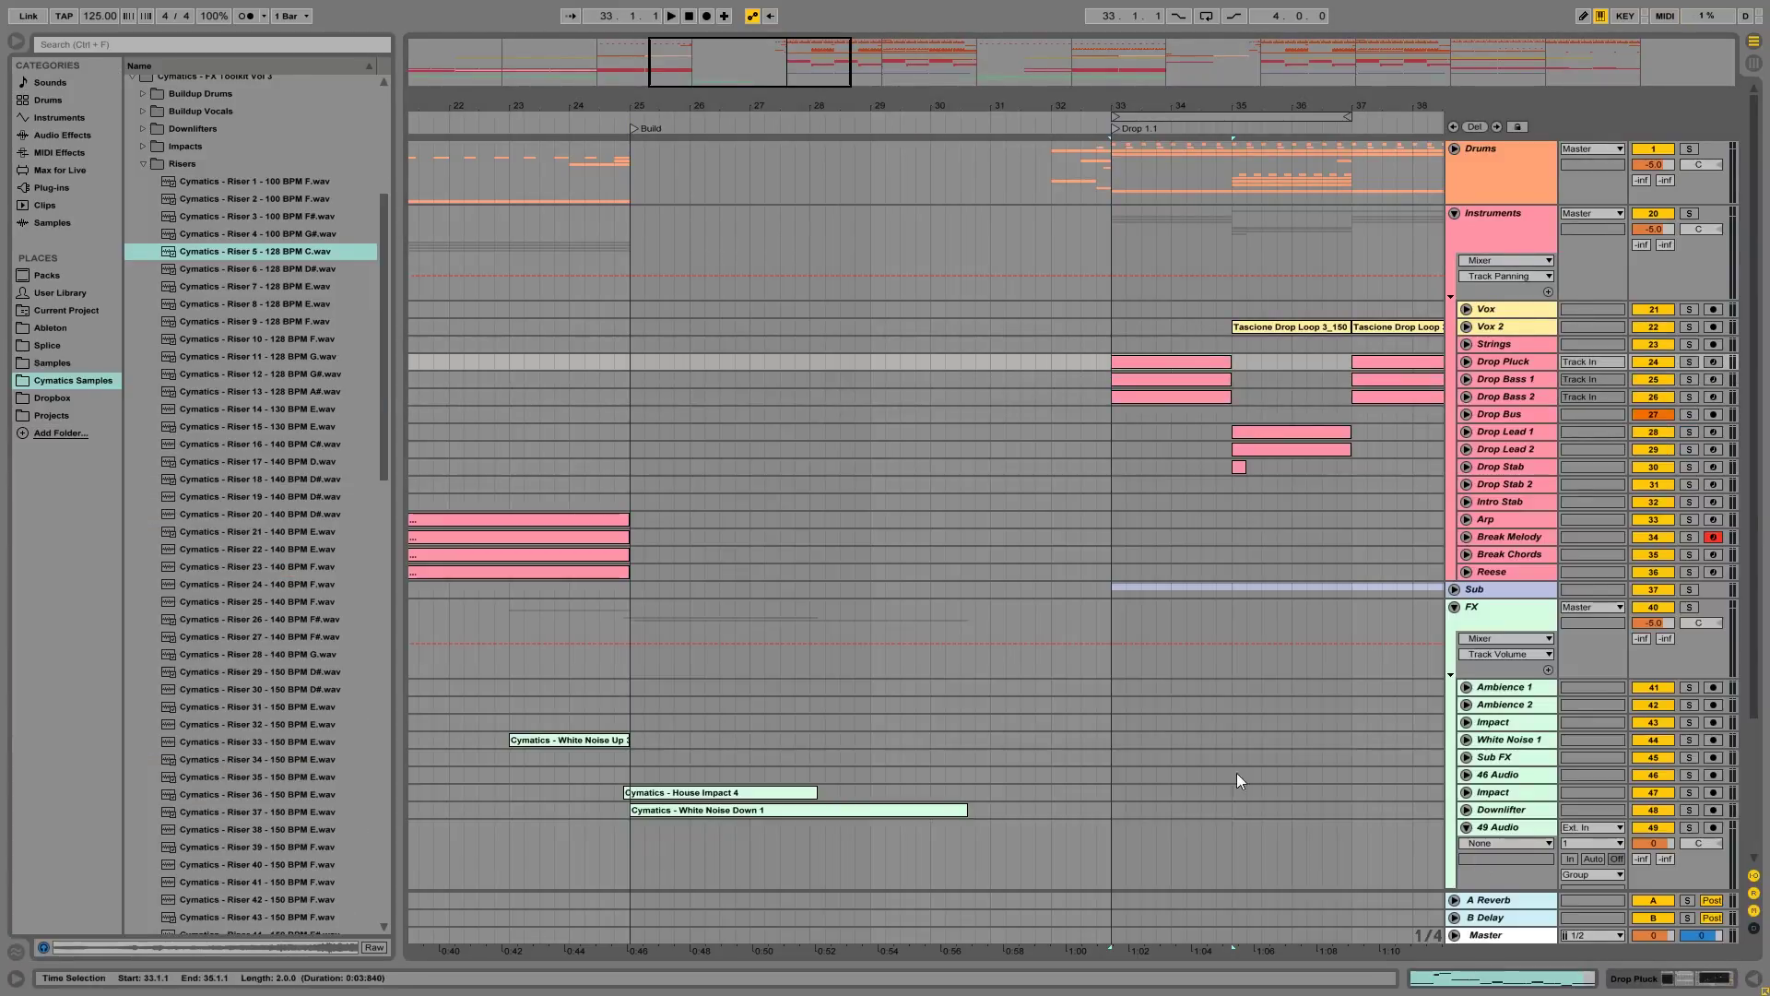
Step: Audition Cymatics - Riser 11 - 128 BPM G and place it on the 49 Audio track at bar 25
{"action": "left_click", "coordinate": [633, 761]}
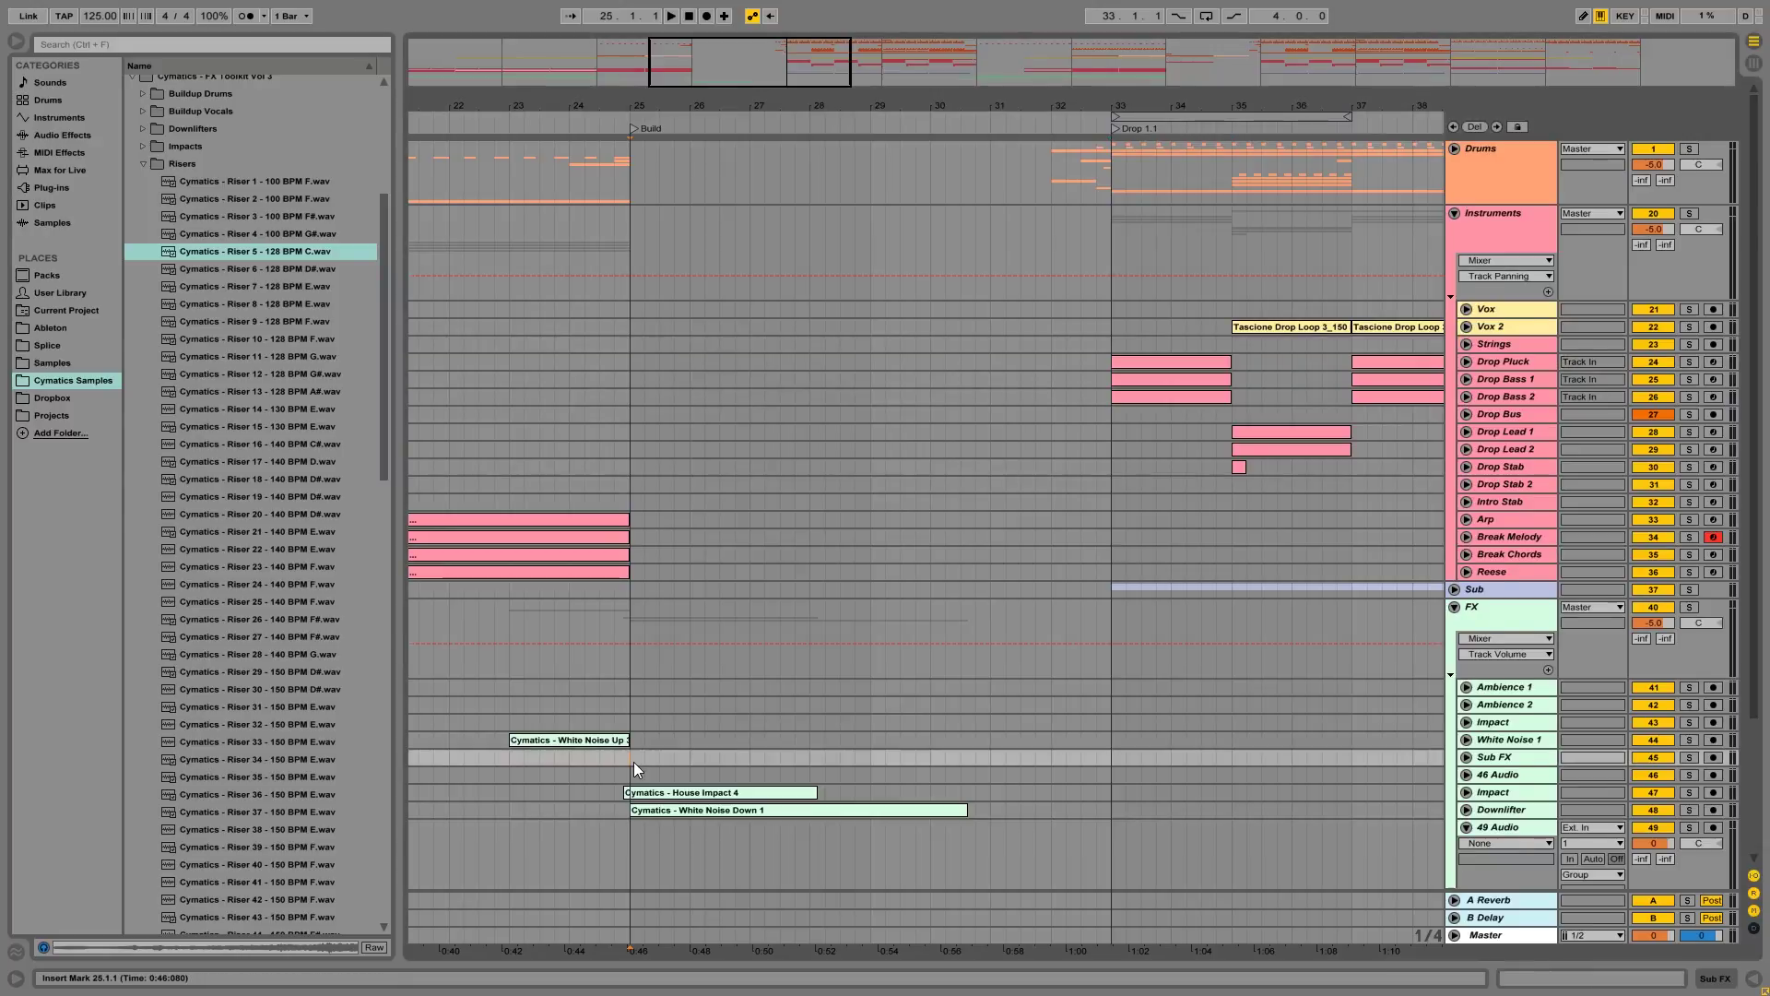
{"action": "scroll", "coordinate": [633, 761], "scroll_direction": "down", "scroll_amount": 3}
{"action": "left_click", "coordinate": [633, 765]}
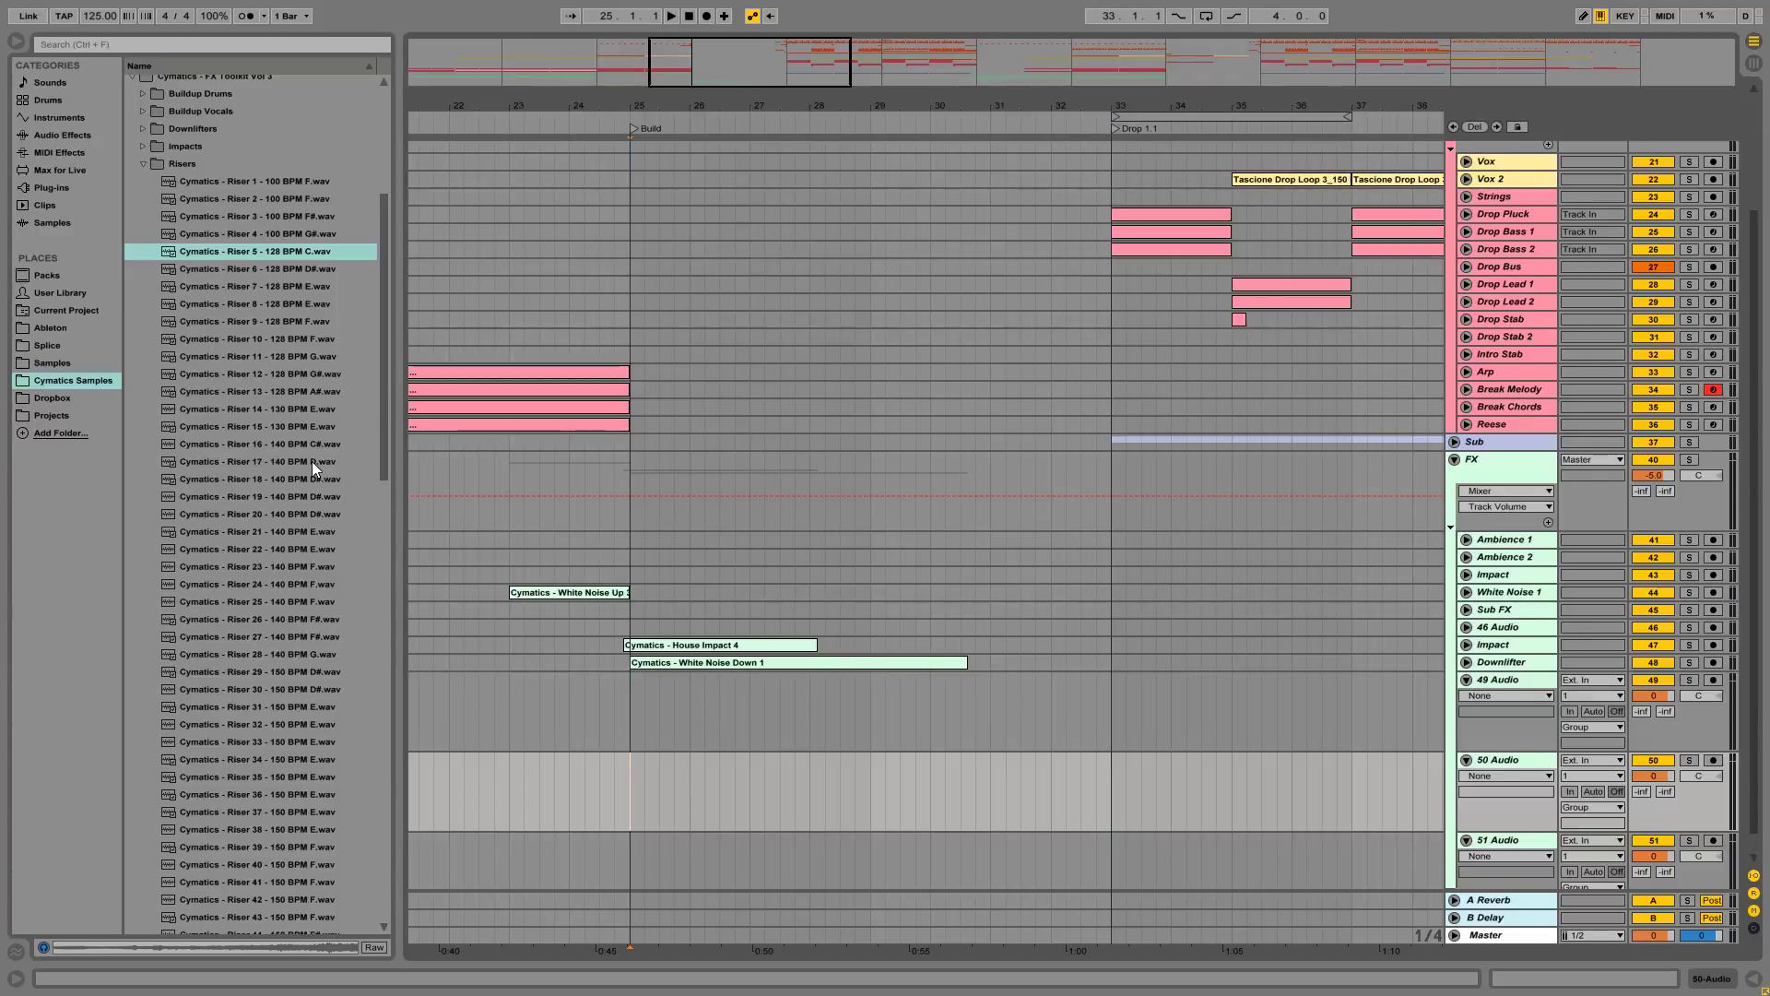
{"action": "left_click", "coordinate": [311, 355]}
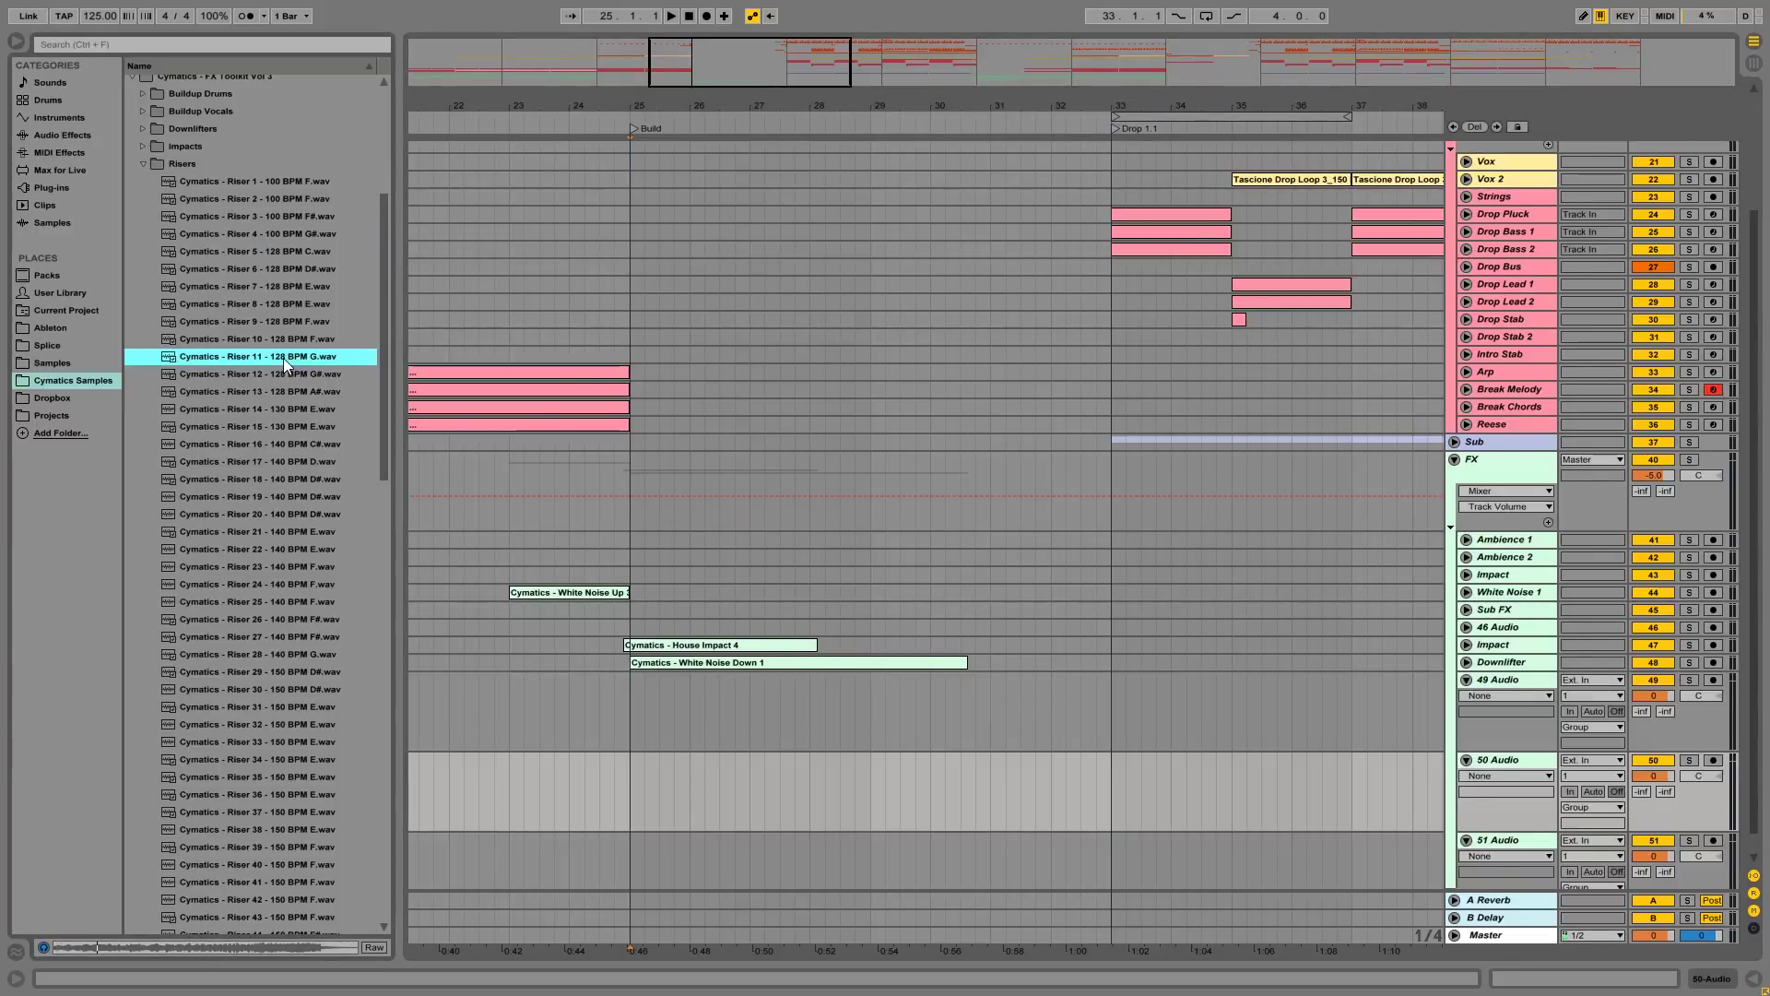
{"action": "left_click_drag", "start_coordinate": [273, 359], "coordinate": [798, 733]}
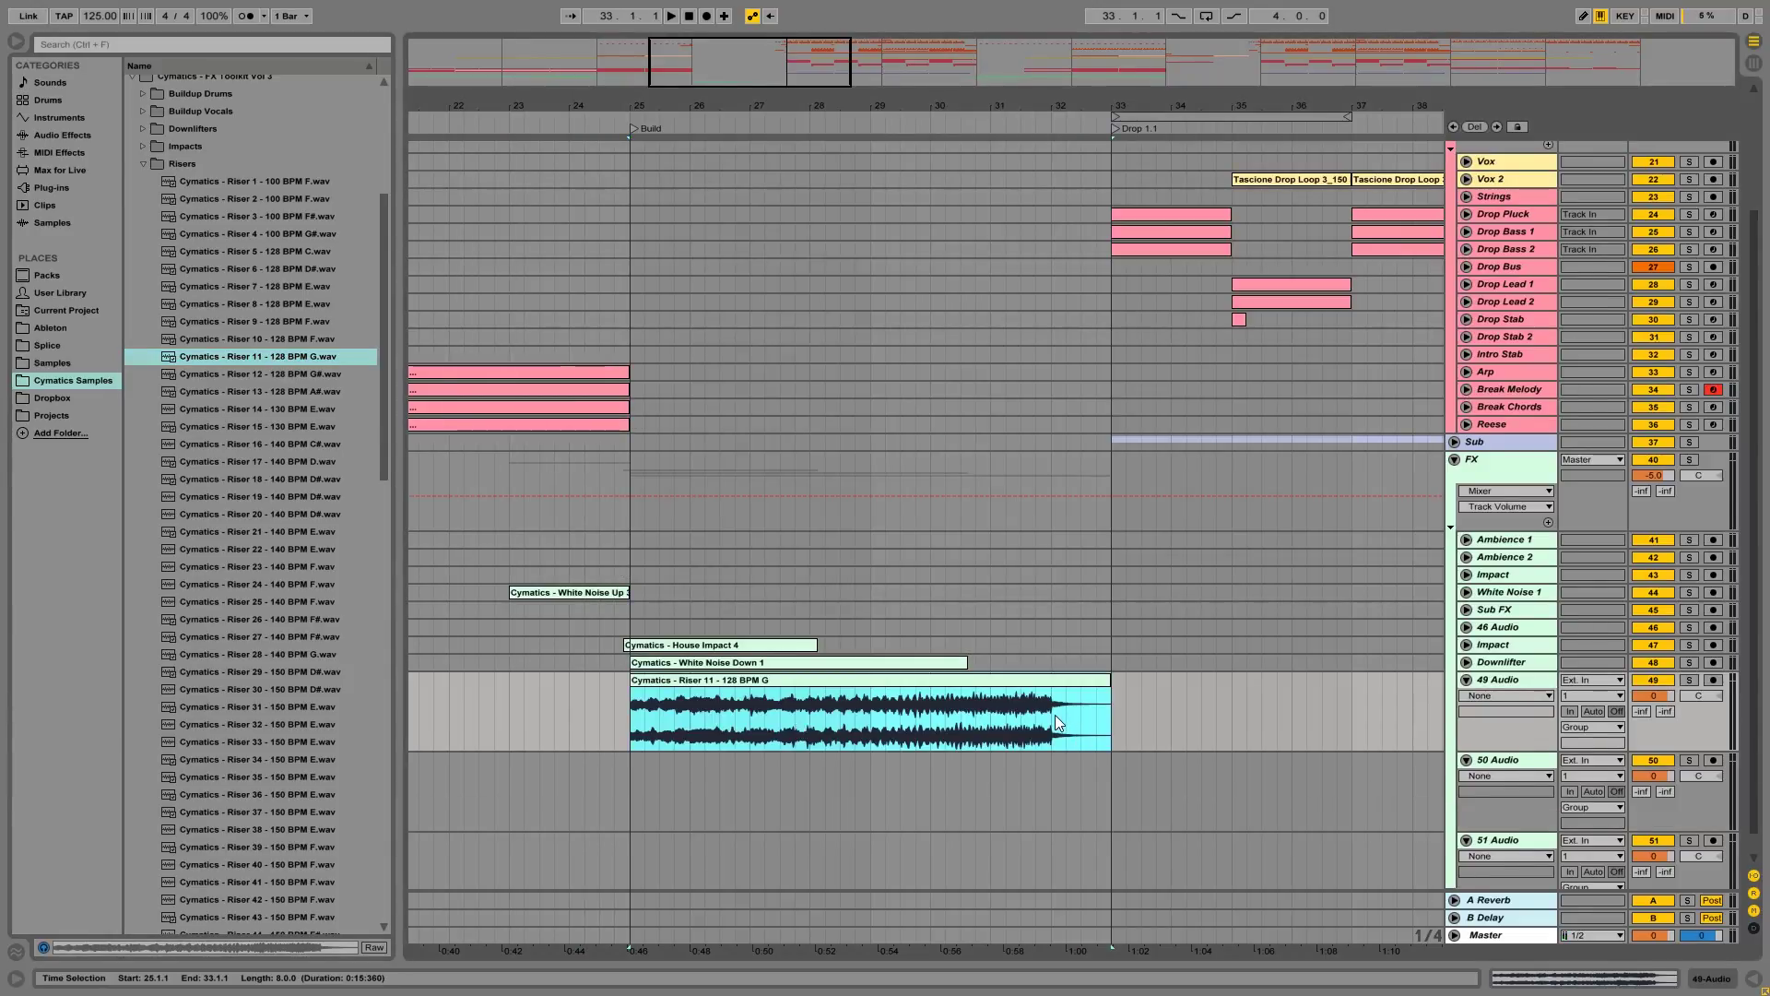
Step: Open the Riser 11 clip on the 49 Audio track and check its warp settings, segment BPM and warp mode
{"action": "scroll", "coordinate": [1054, 715], "scroll_direction": "up", "scroll_amount": 3}
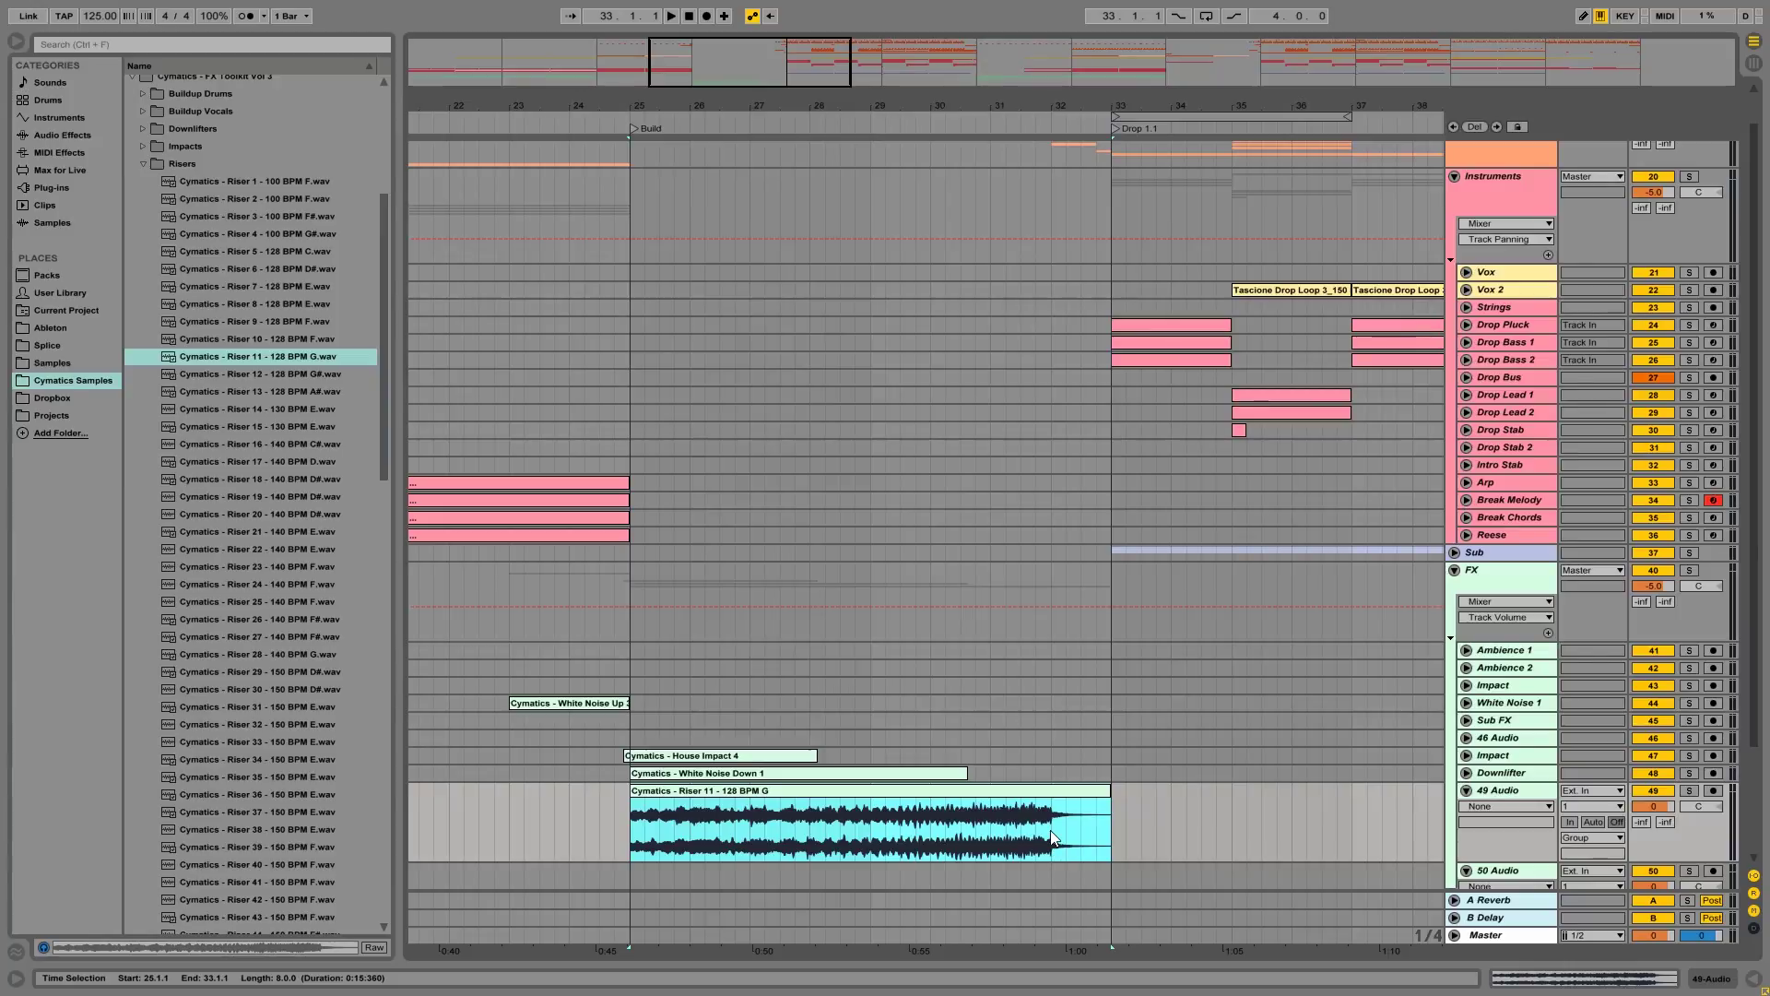
{"action": "double_click", "coordinate": [1049, 789]}
{"action": "scroll", "coordinate": [739, 261], "scroll_direction": "down", "scroll_amount": 3}
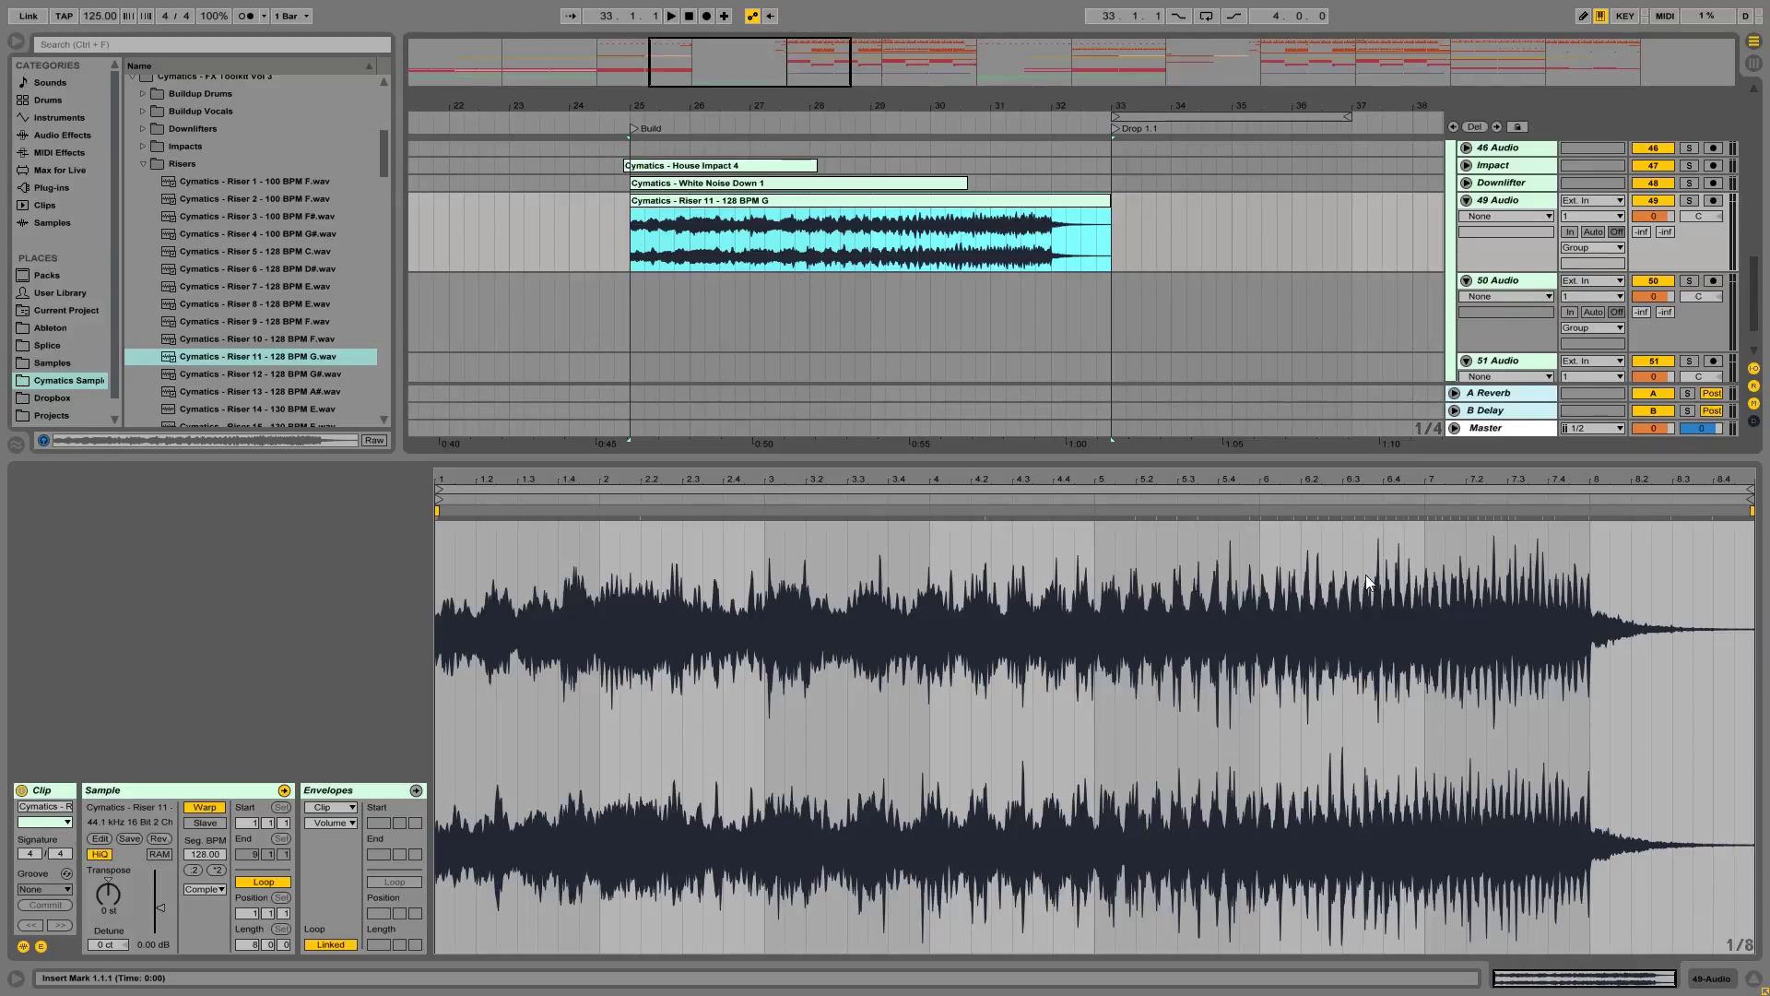
{"action": "left_click", "coordinate": [204, 854]}
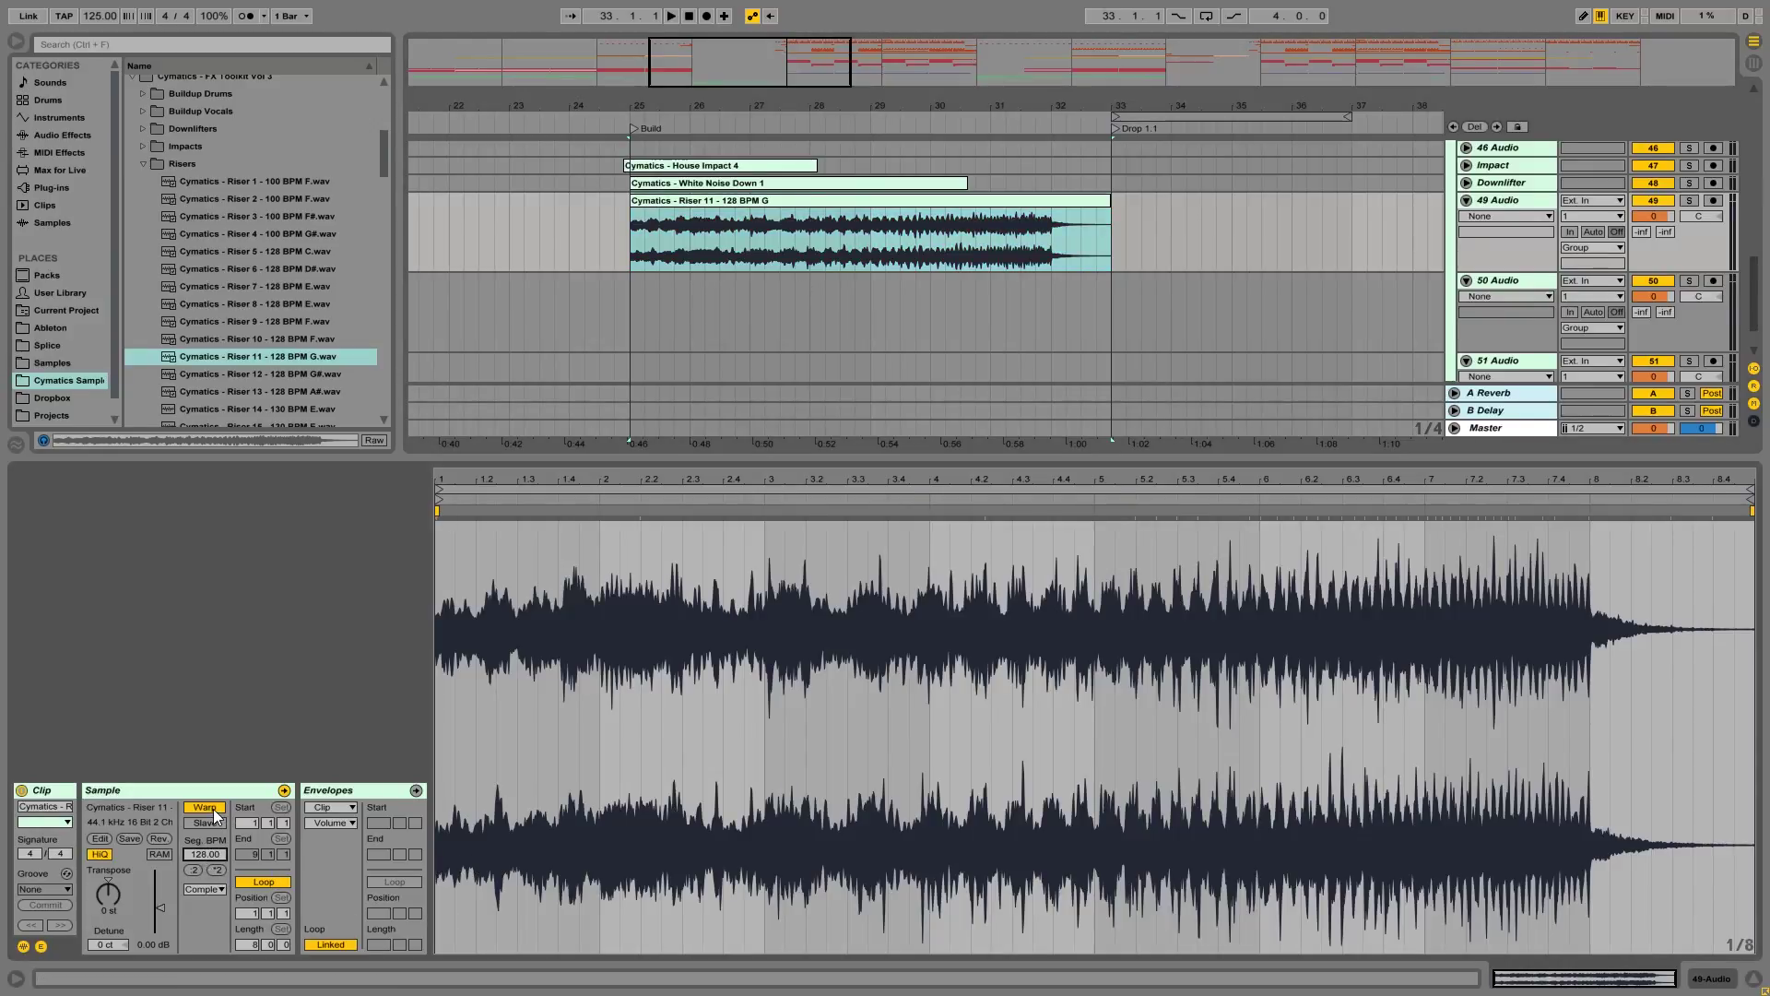
{"action": "left_click", "coordinate": [216, 891]}
{"action": "left_click", "coordinate": [216, 887]}
Step: Review the Record/Warp/Launch preferences, keeping Default Warp Mode on Complex and Loop/Warp Short Samples on Auto
{"action": "key", "text": "ctrl+comma"}
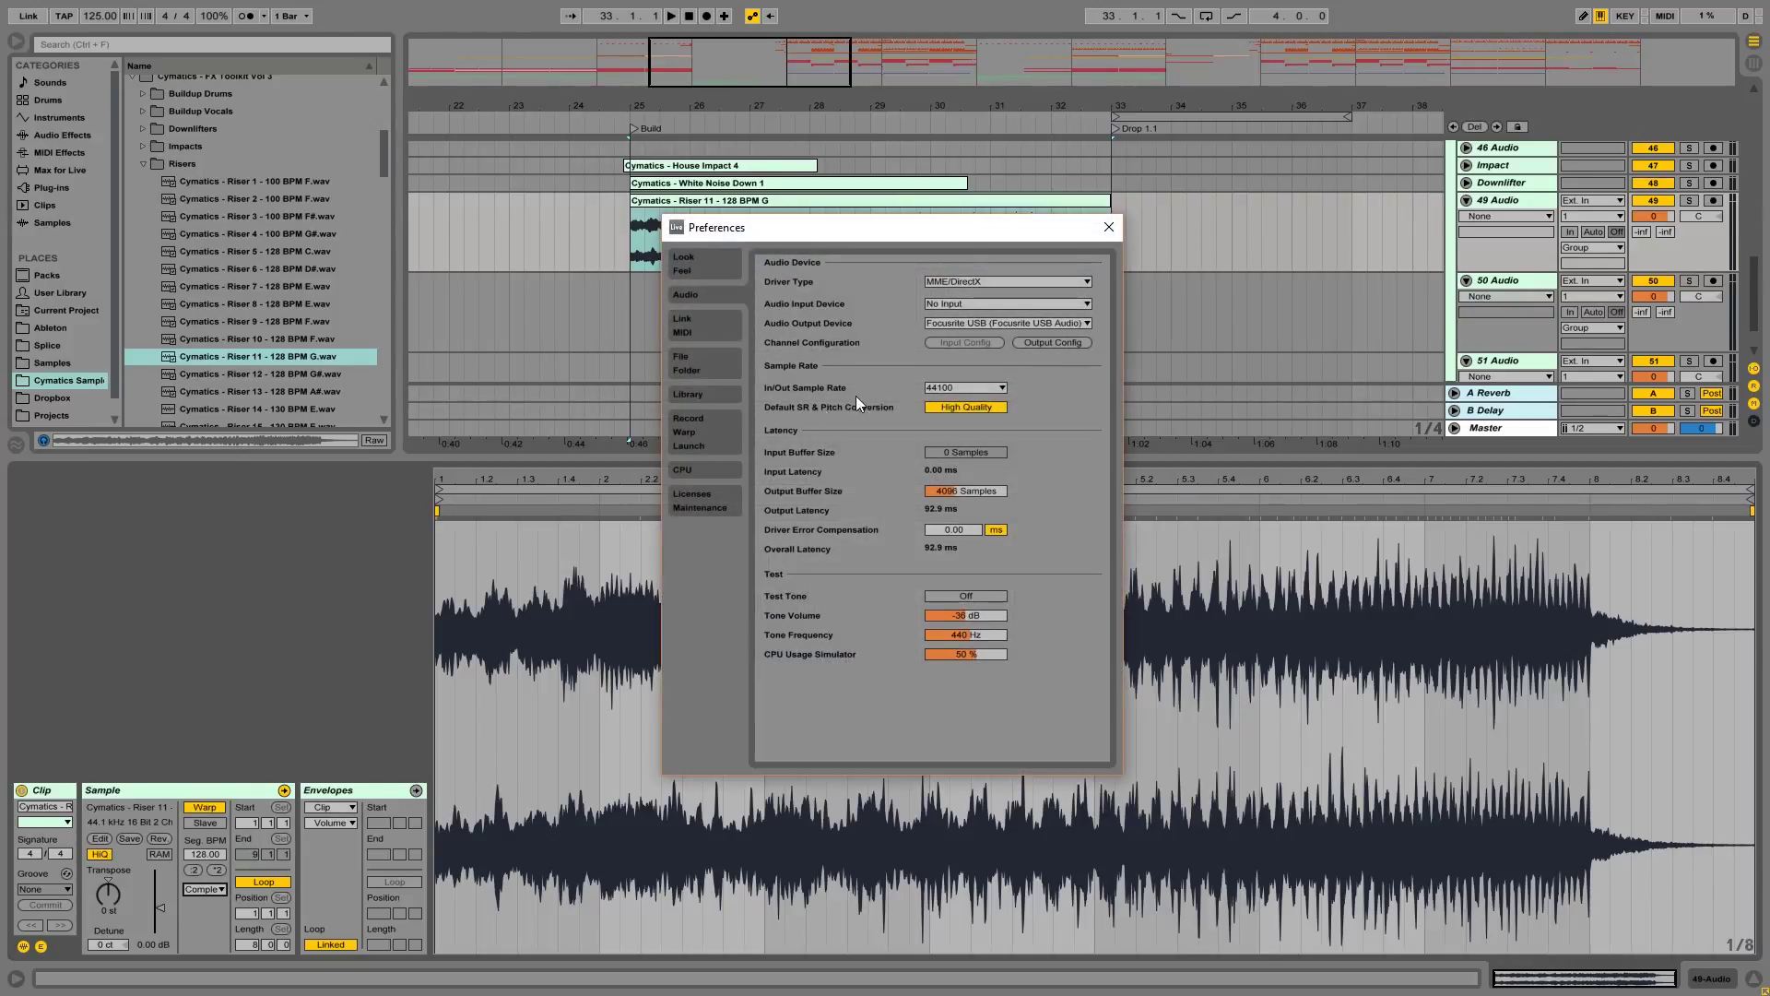
{"action": "left_click", "coordinate": [704, 424]}
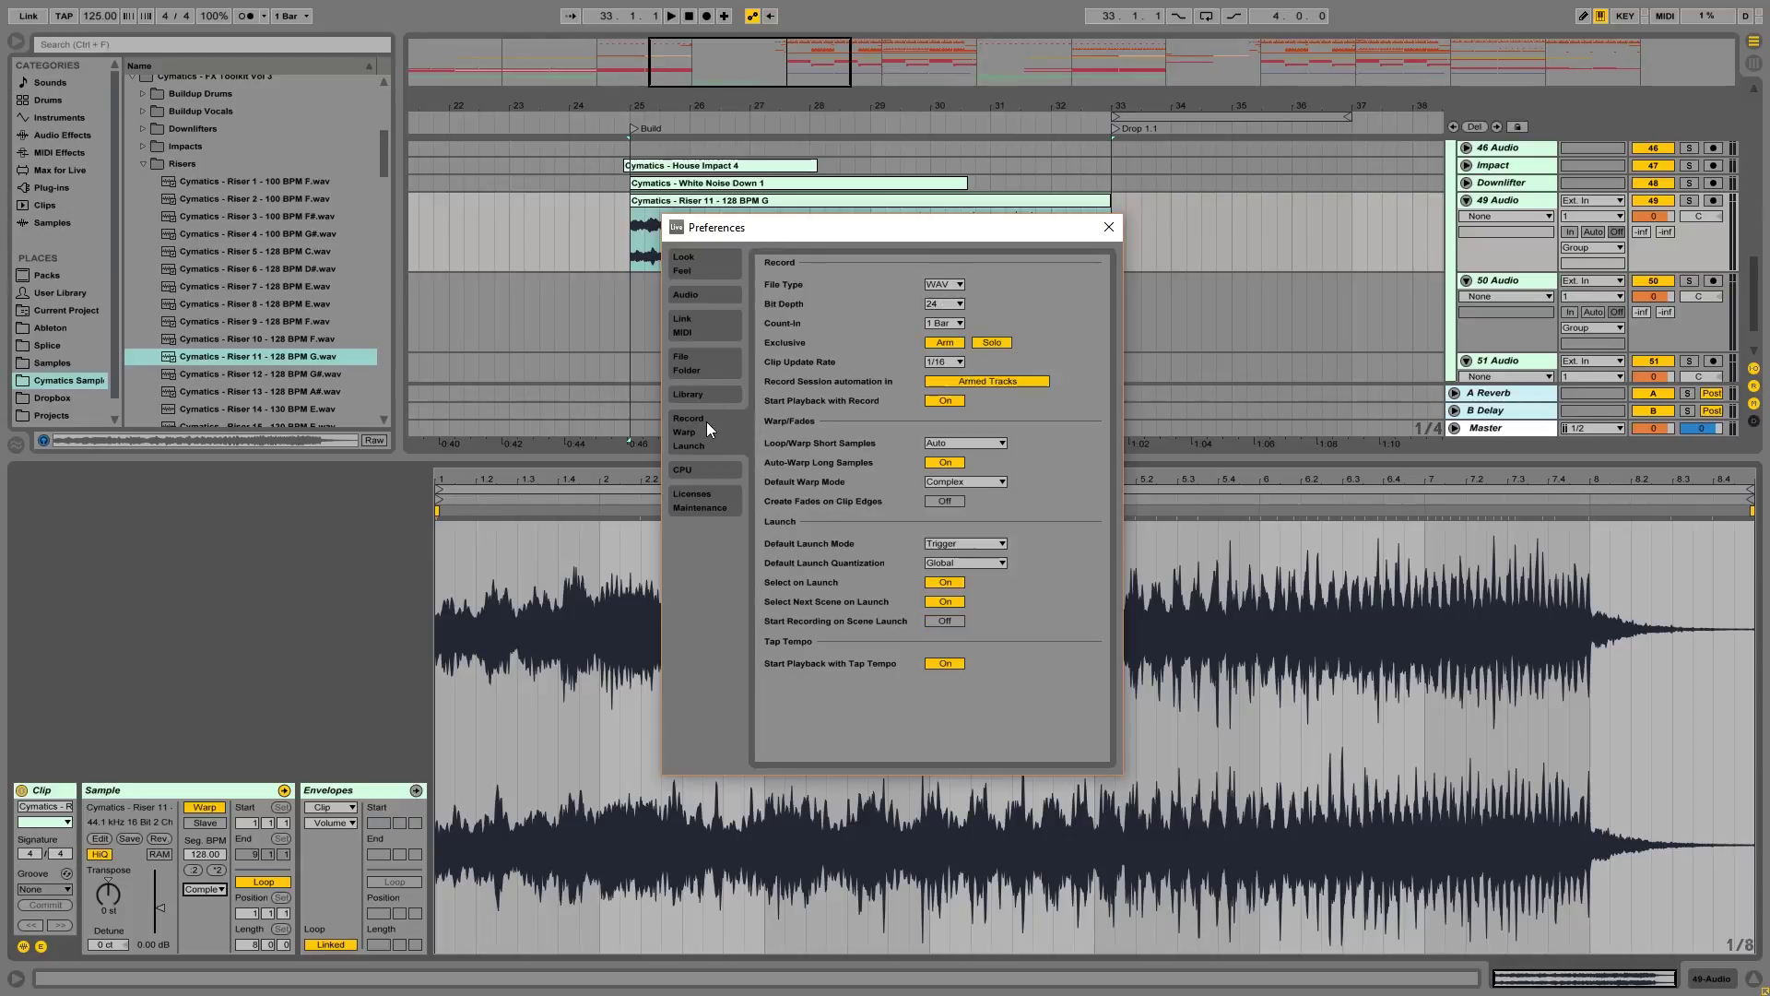
{"action": "left_click", "coordinate": [961, 481]}
{"action": "left_click", "coordinate": [963, 550]}
{"action": "left_click", "coordinate": [959, 444]}
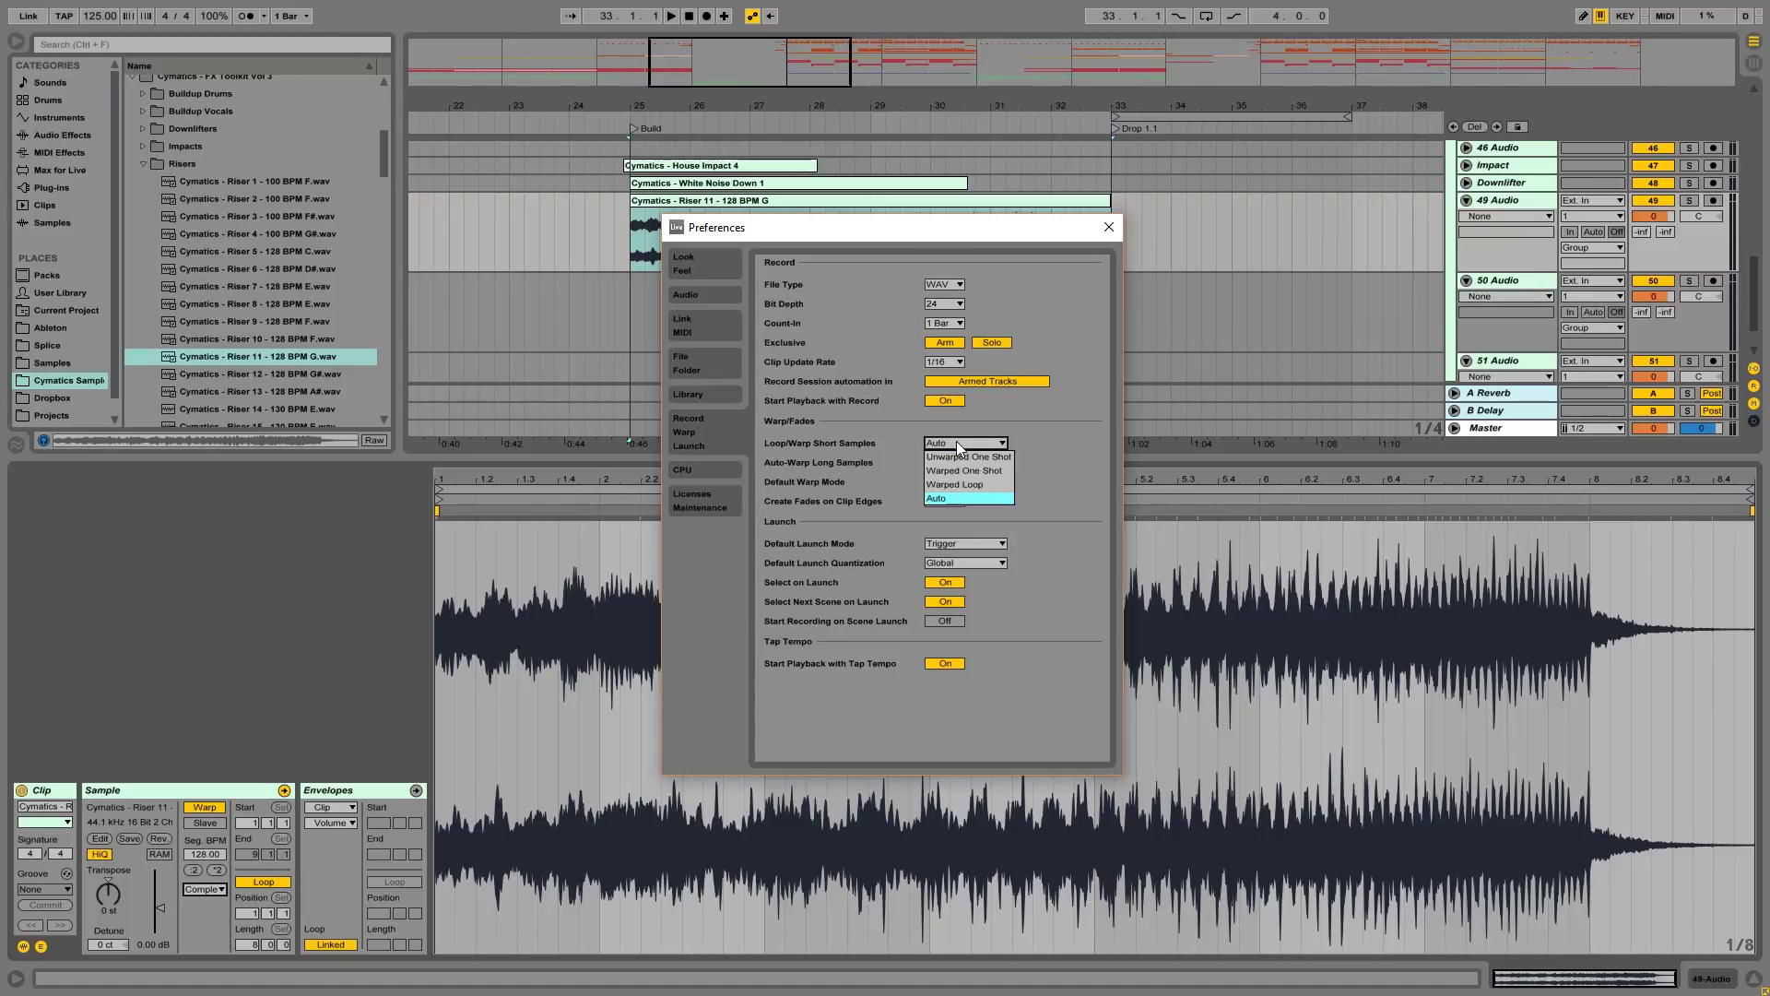
{"action": "left_click", "coordinate": [966, 498]}
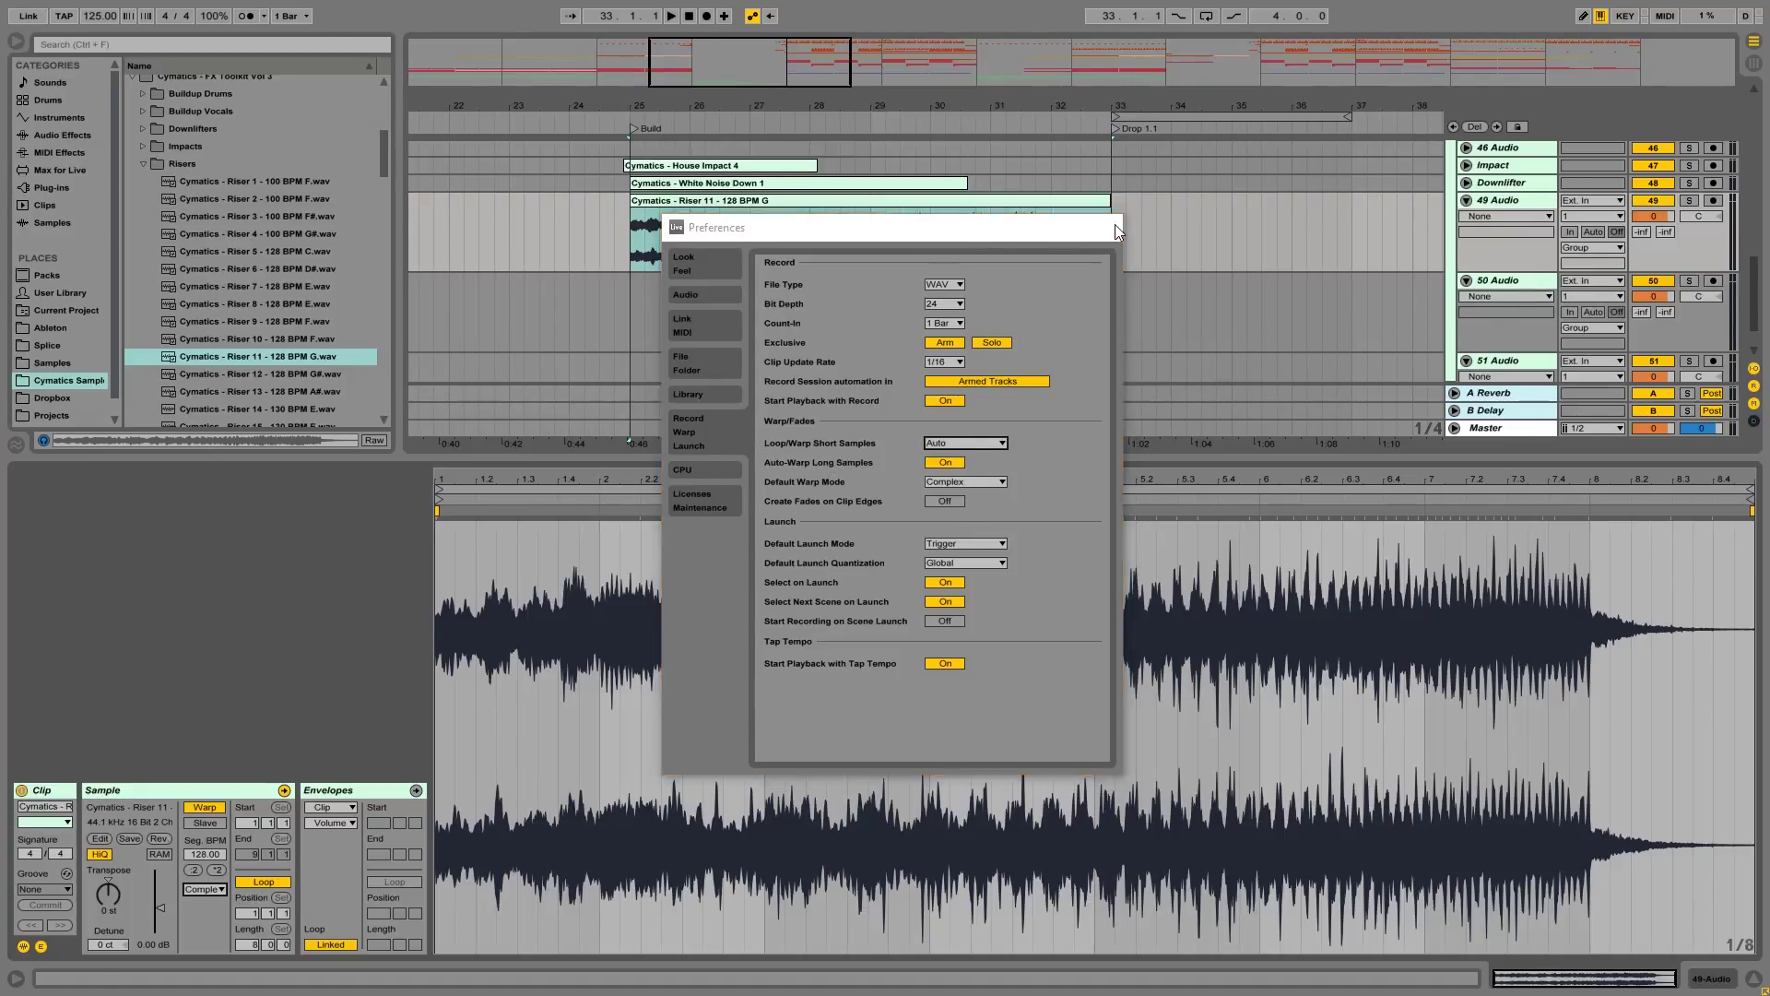
{"action": "left_click", "coordinate": [1115, 230]}
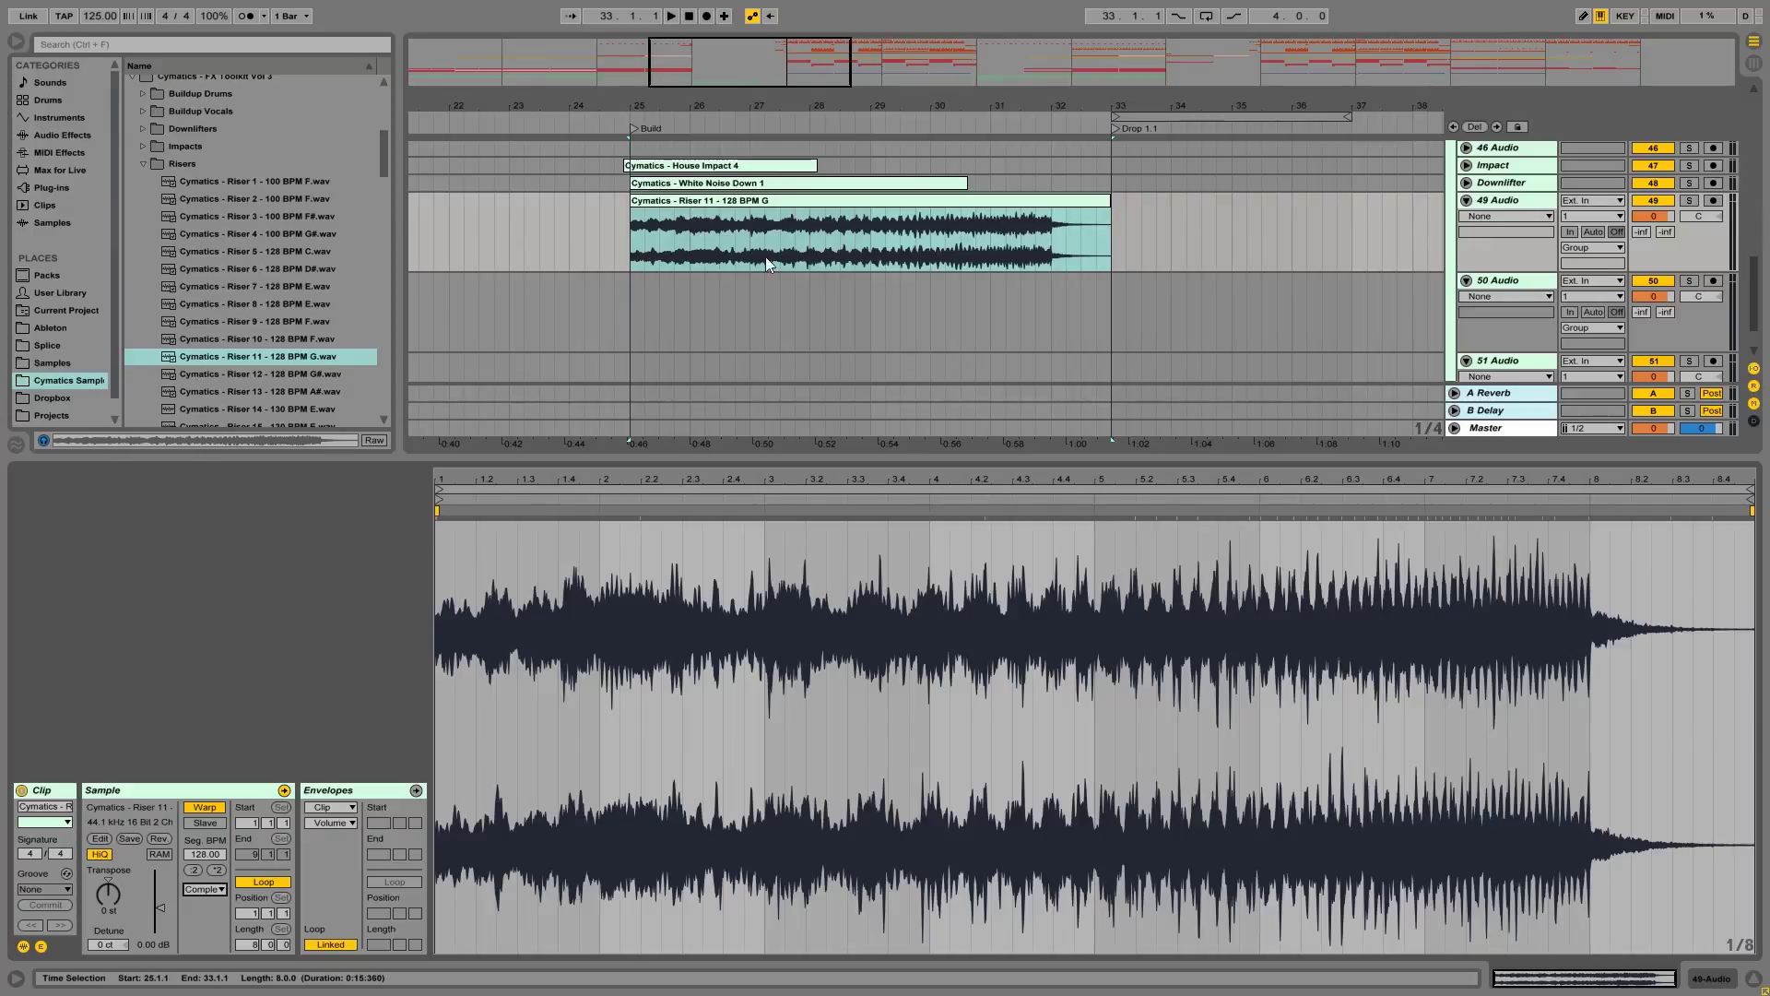
Step: Place Riser 11 at bar 25 on the 49 Audio track again and lower the track's volume to about -9.7 dB while playing the build
{"action": "left_click_drag", "start_coordinate": [253, 357], "coordinate": [638, 230]}
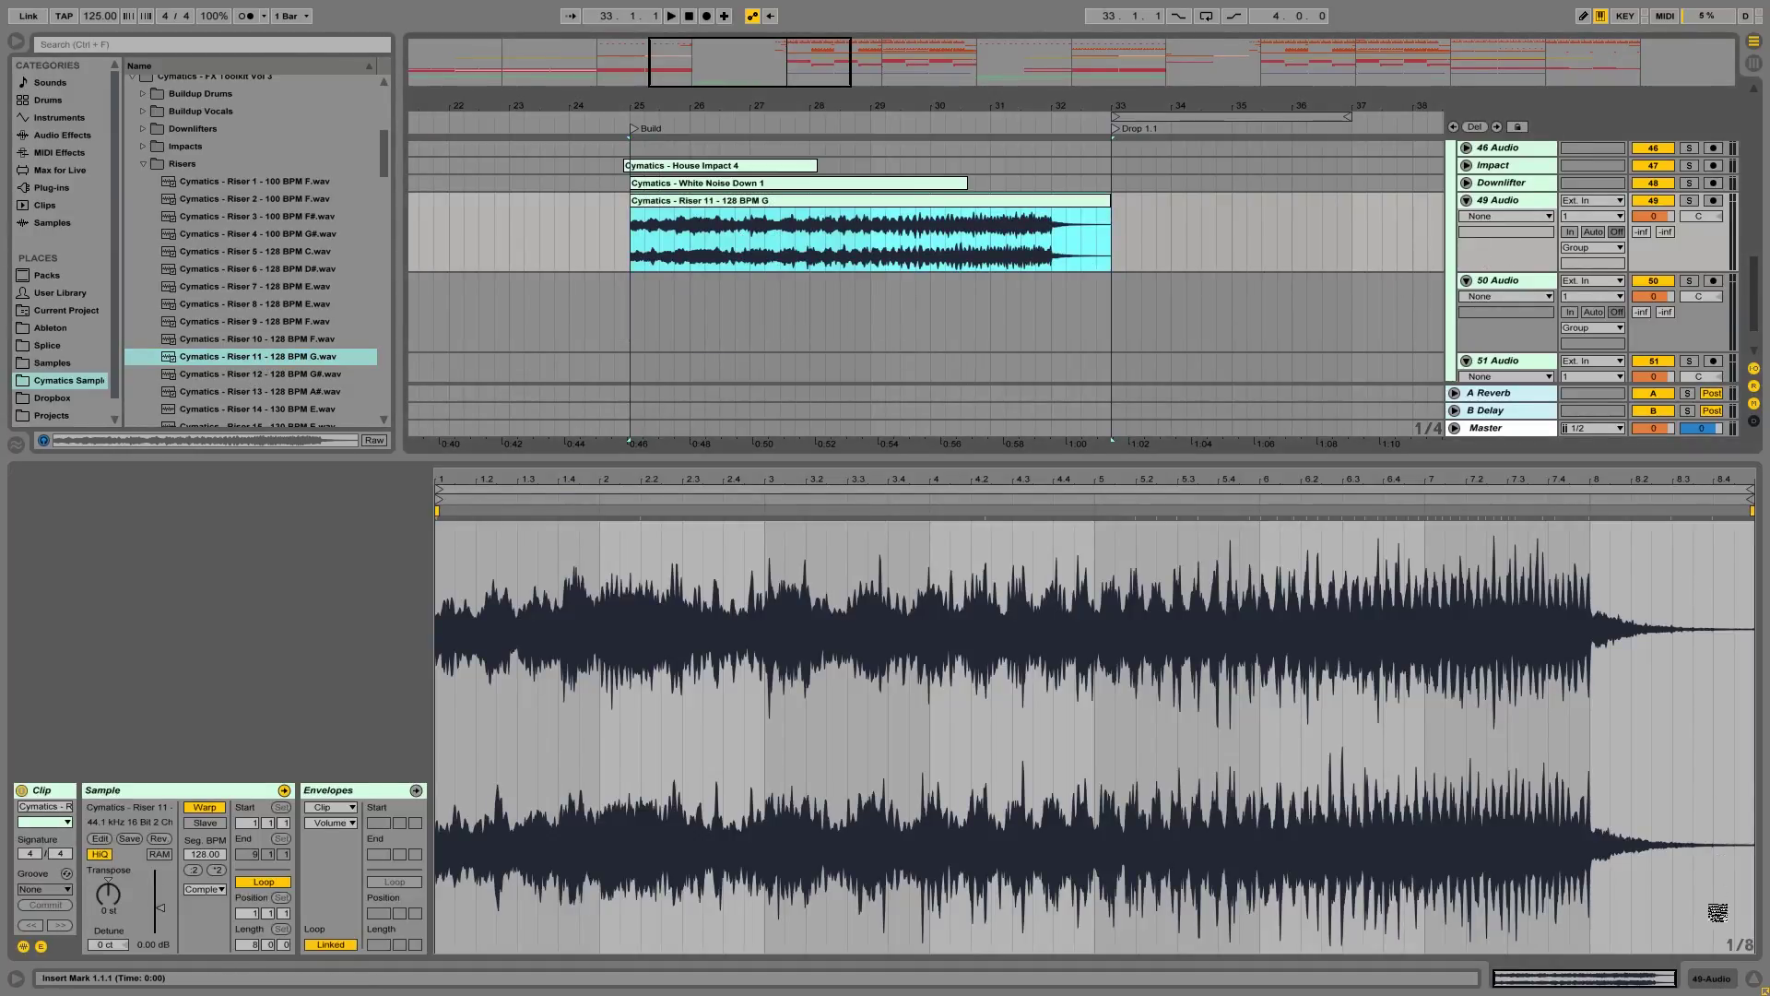
{"action": "left_click", "coordinate": [1754, 978]}
{"action": "mouse_move", "coordinate": [1652, 671]}
{"action": "left_mouse_down"}
{"action": "mouse_move", "coordinate": [1652, 702]}
{"action": "mouse_move", "coordinate": [1652, 679]}
{"action": "left_mouse_up"}
{"action": "key", "text": "space"}
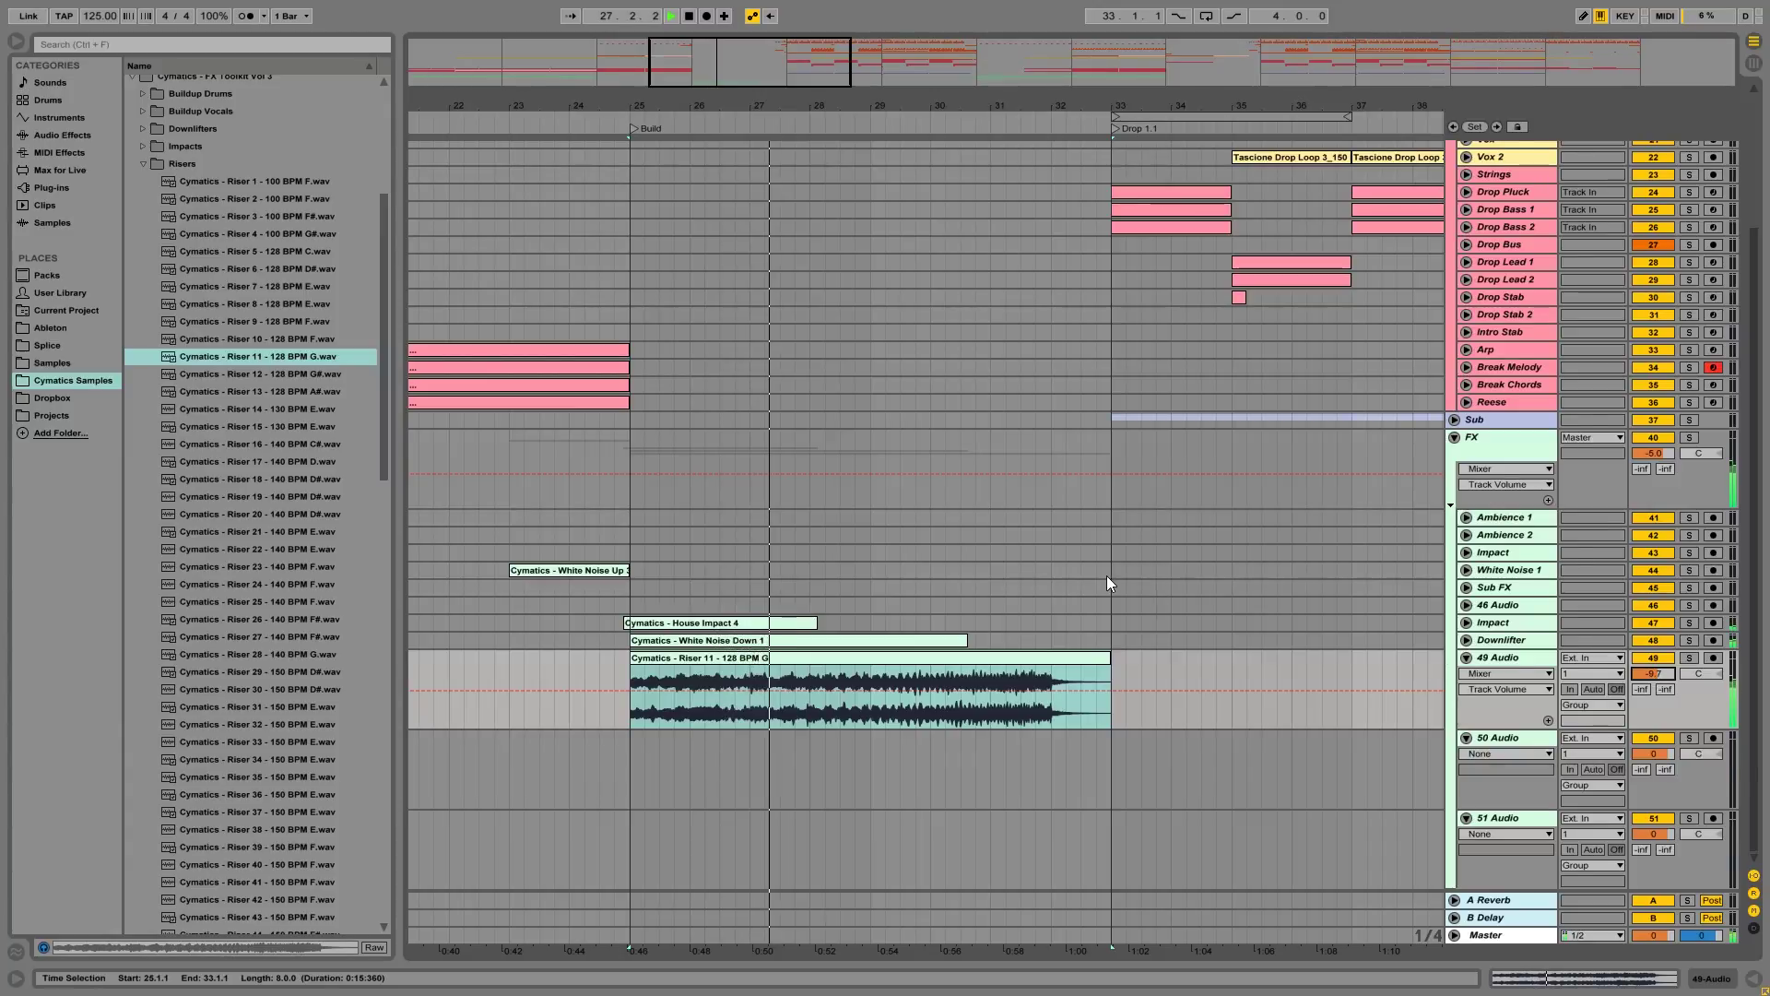
Step: Browse the Buildup Vocals folder of FX Toolkit Vol 3 and audition the vocal buildups up to number 8, returning to Vocal Buildup 6
{"action": "left_click", "coordinate": [144, 164]}
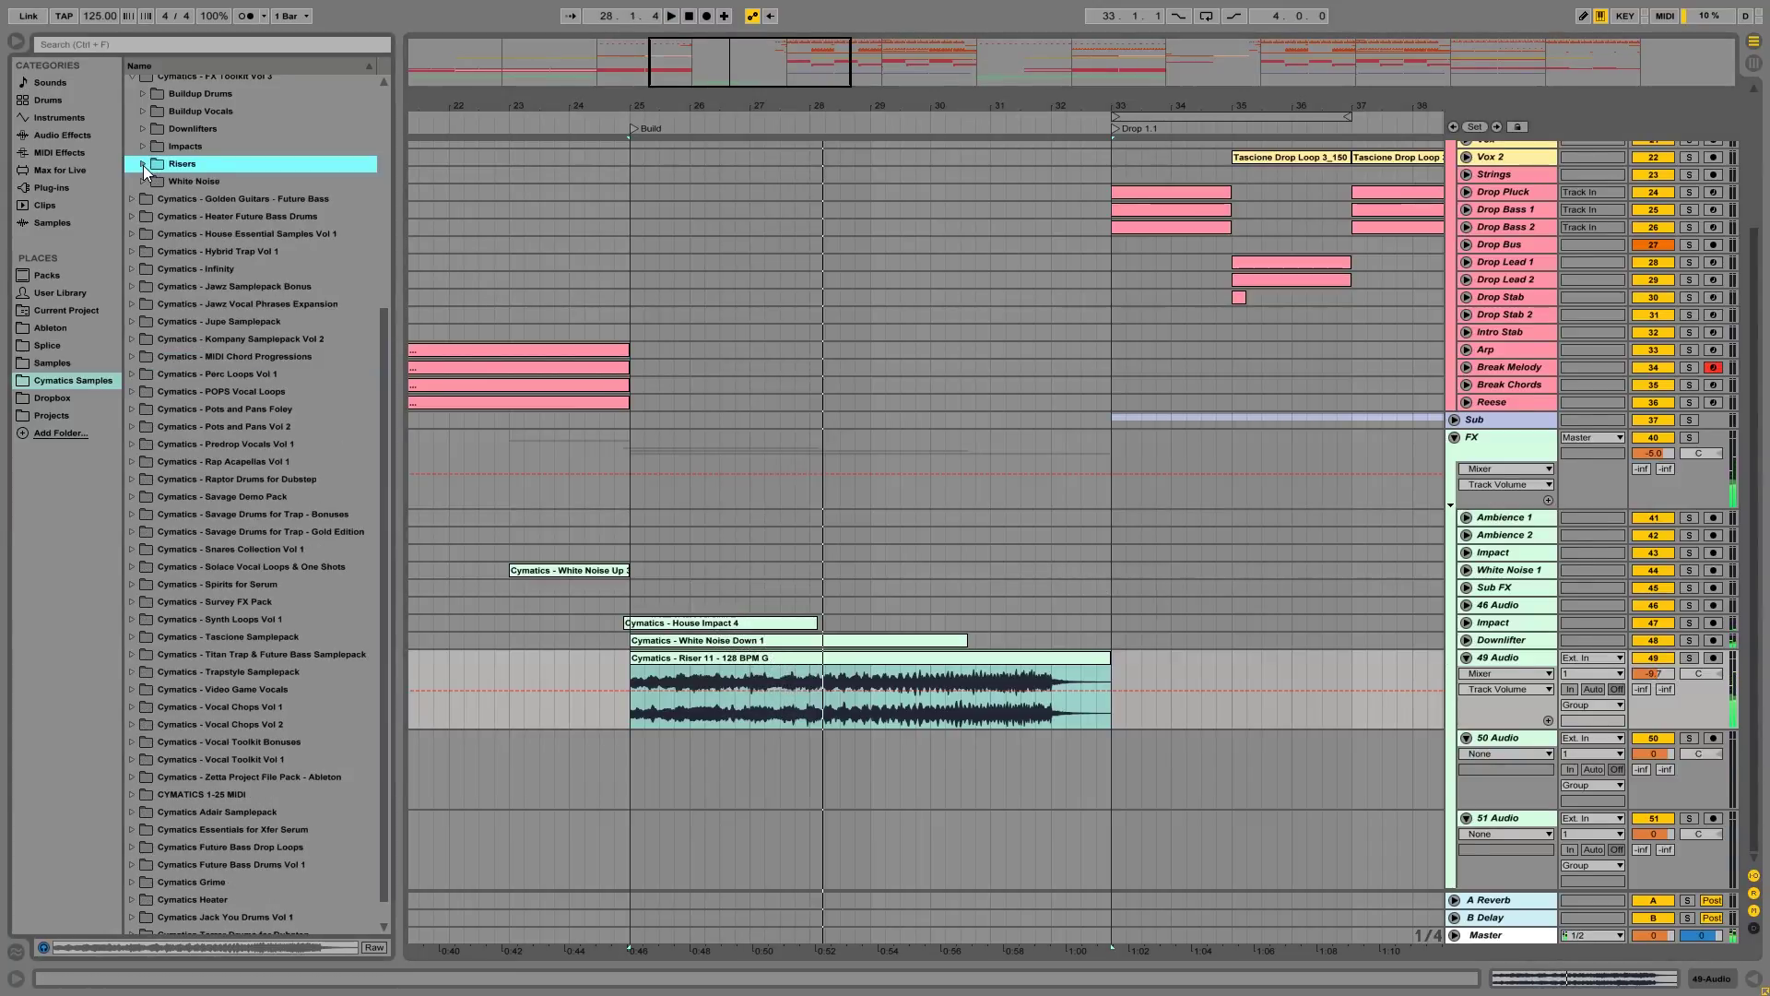
{"action": "scroll", "coordinate": [142, 164], "scroll_direction": "up", "scroll_amount": 1}
{"action": "left_click", "coordinate": [142, 166]}
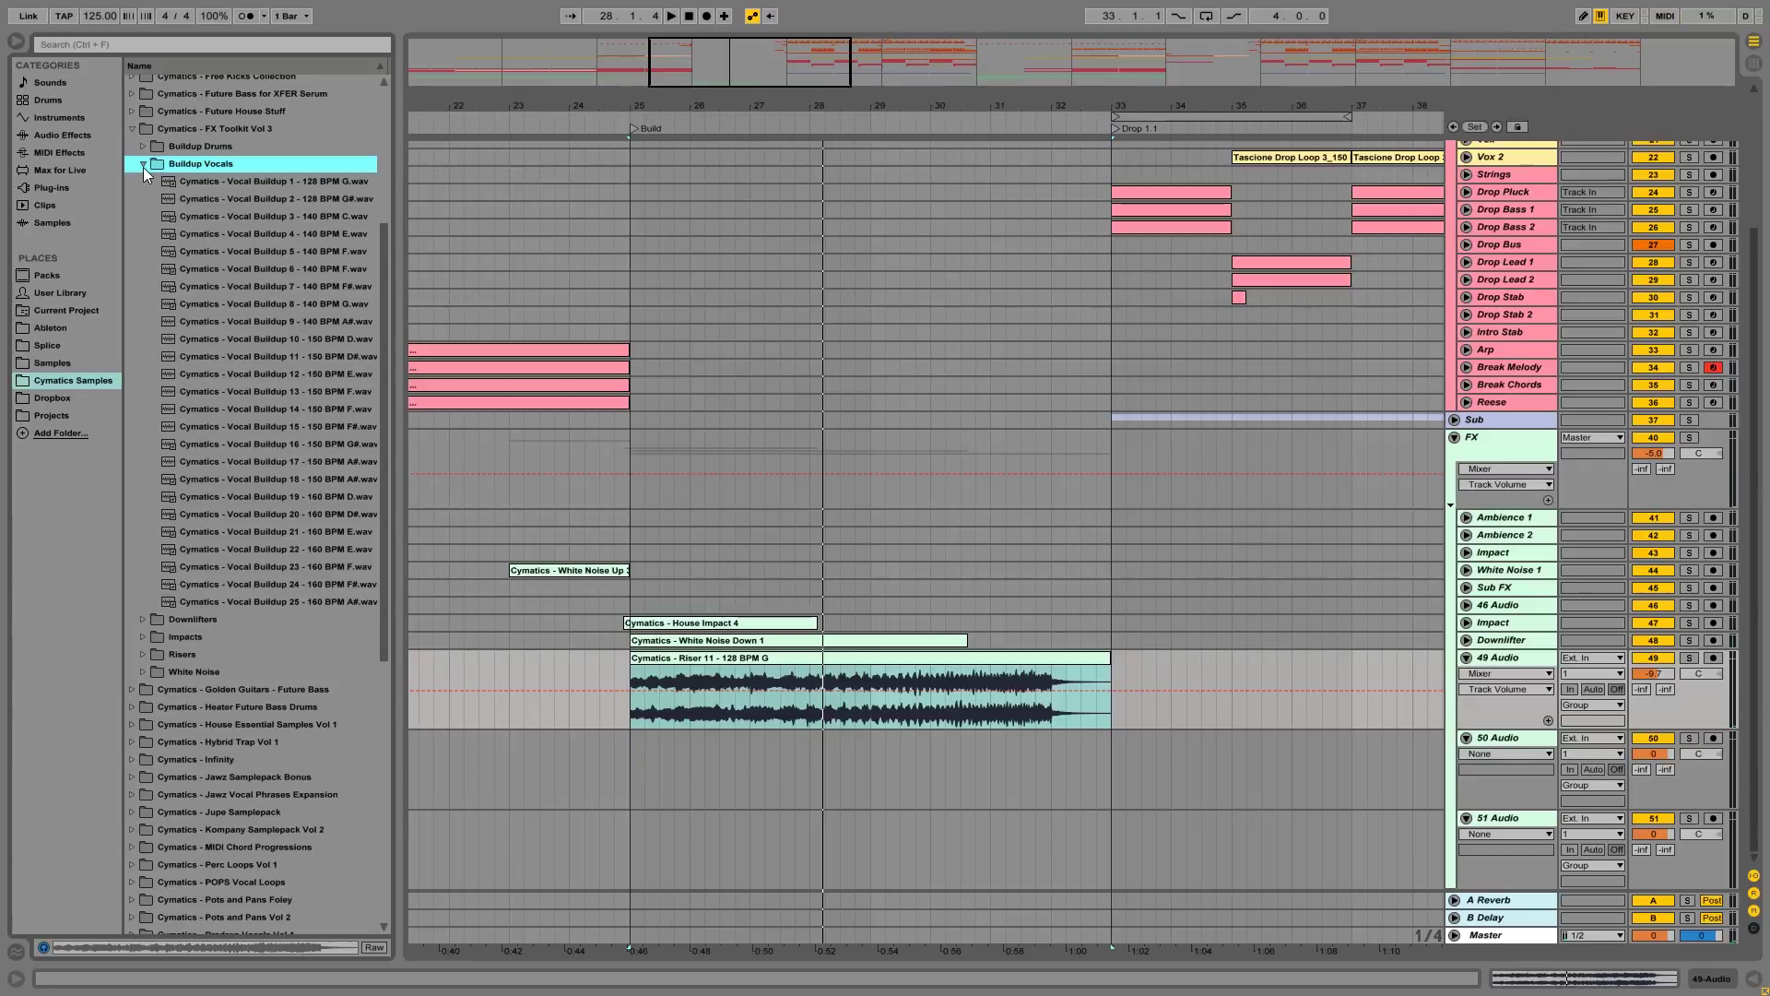
{"action": "left_click", "coordinate": [352, 184]}
{"action": "left_click", "coordinate": [356, 213]}
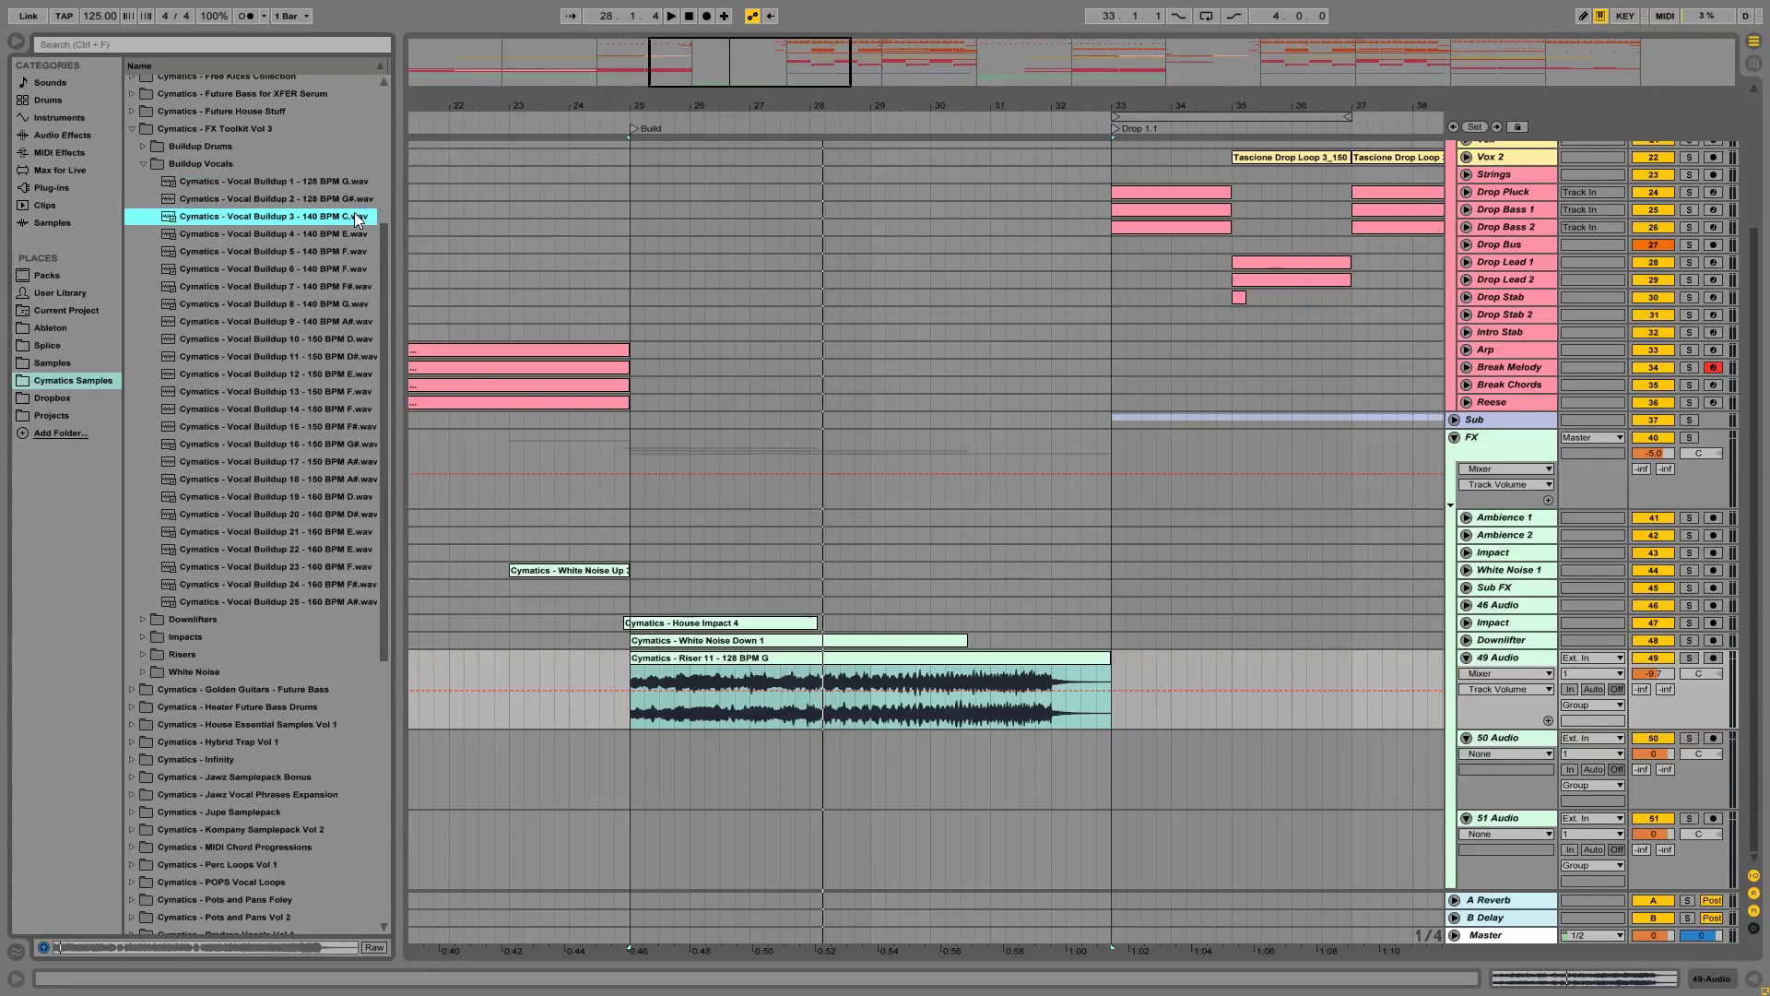
{"action": "left_click", "coordinate": [347, 235]}
{"action": "left_click", "coordinate": [346, 251]}
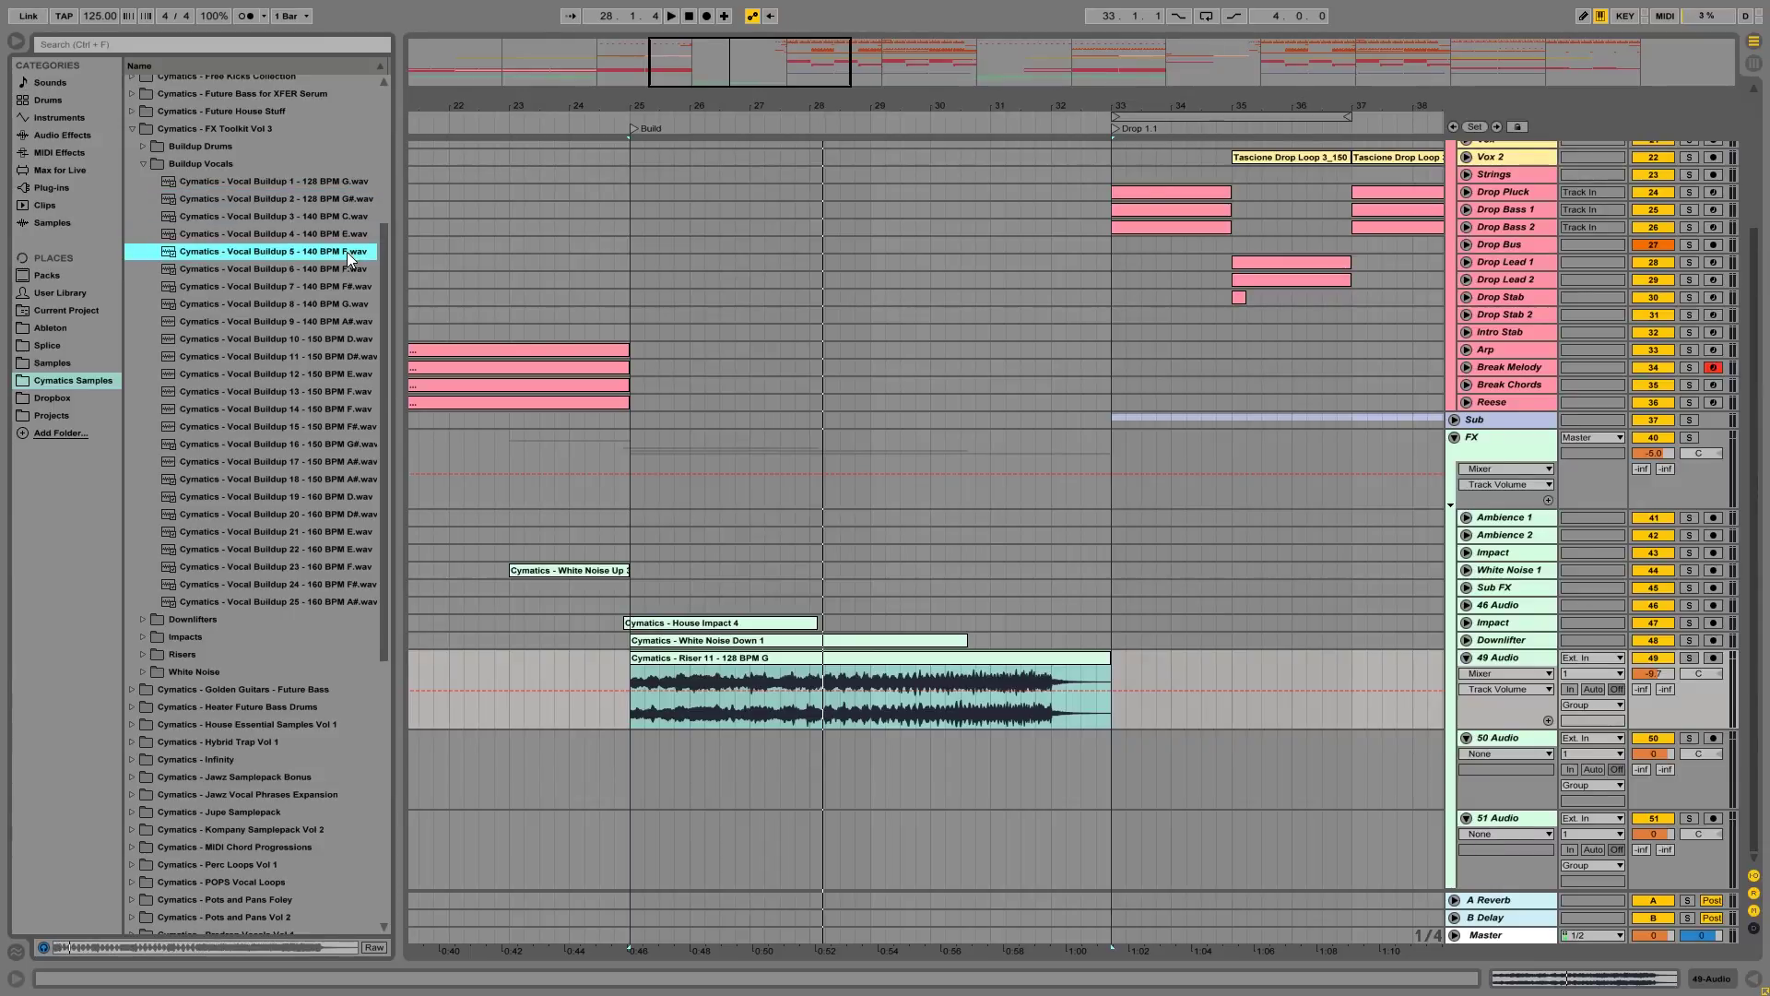
{"action": "left_click", "coordinate": [346, 269]}
{"action": "left_click", "coordinate": [350, 285]}
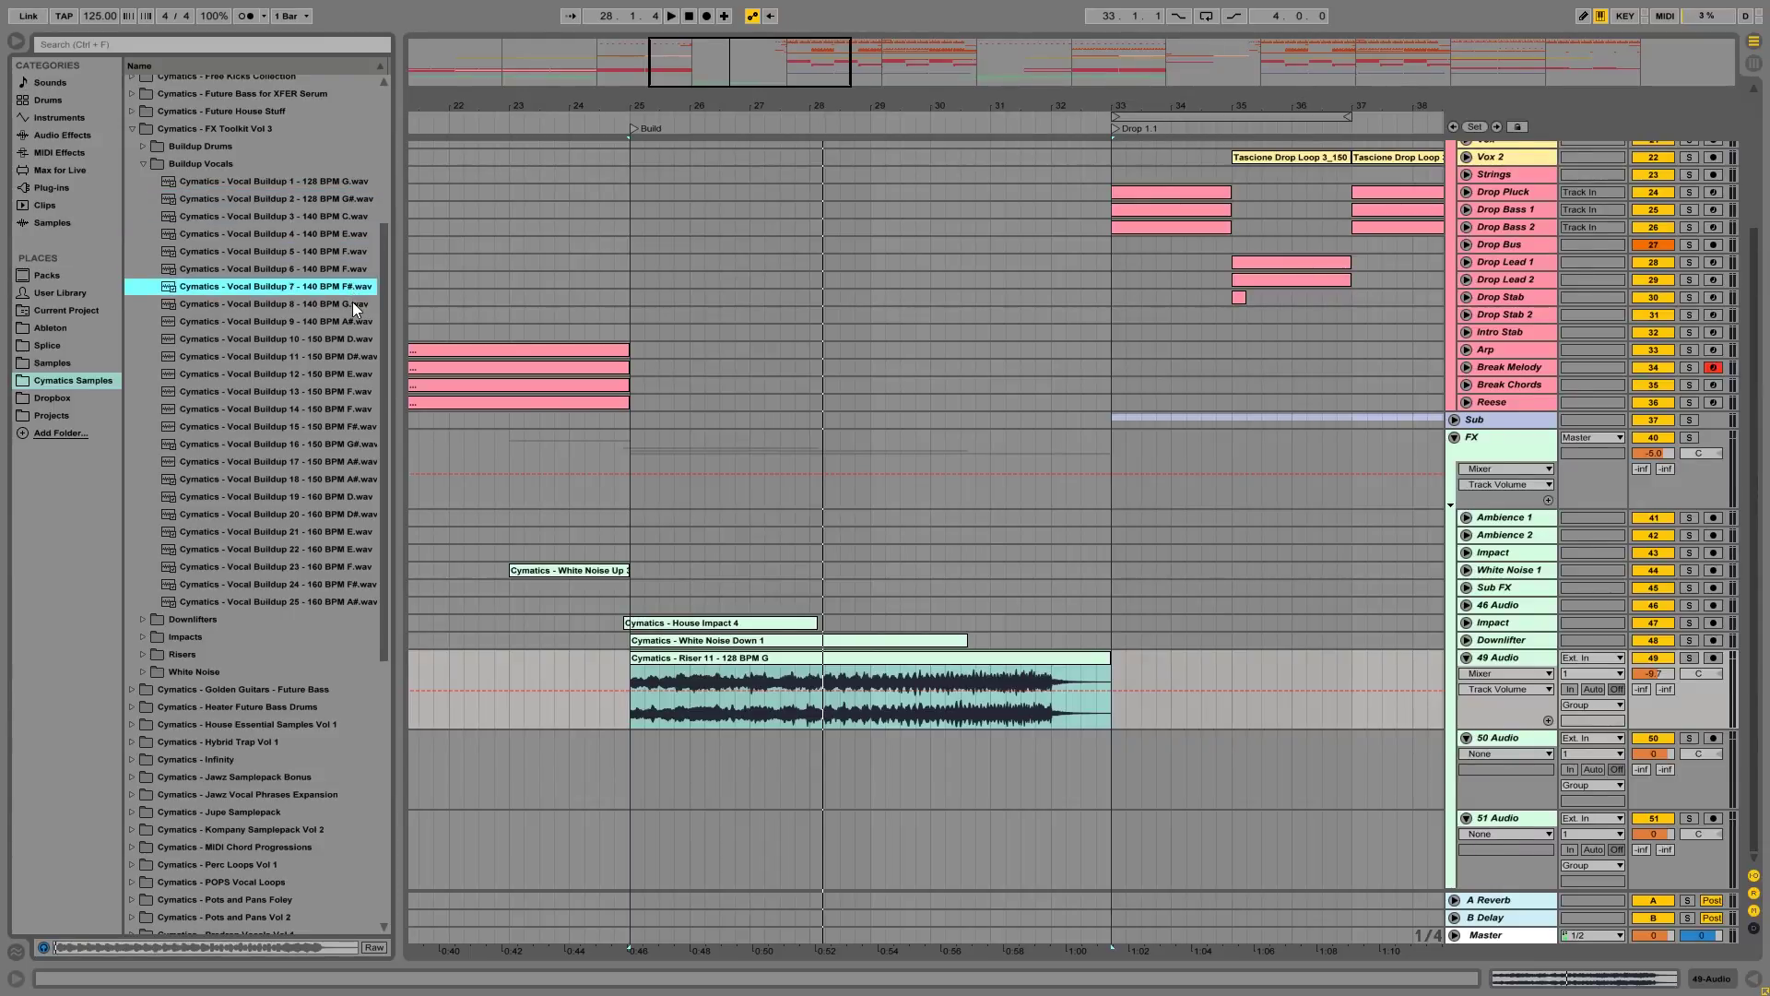
{"action": "left_click", "coordinate": [352, 302]}
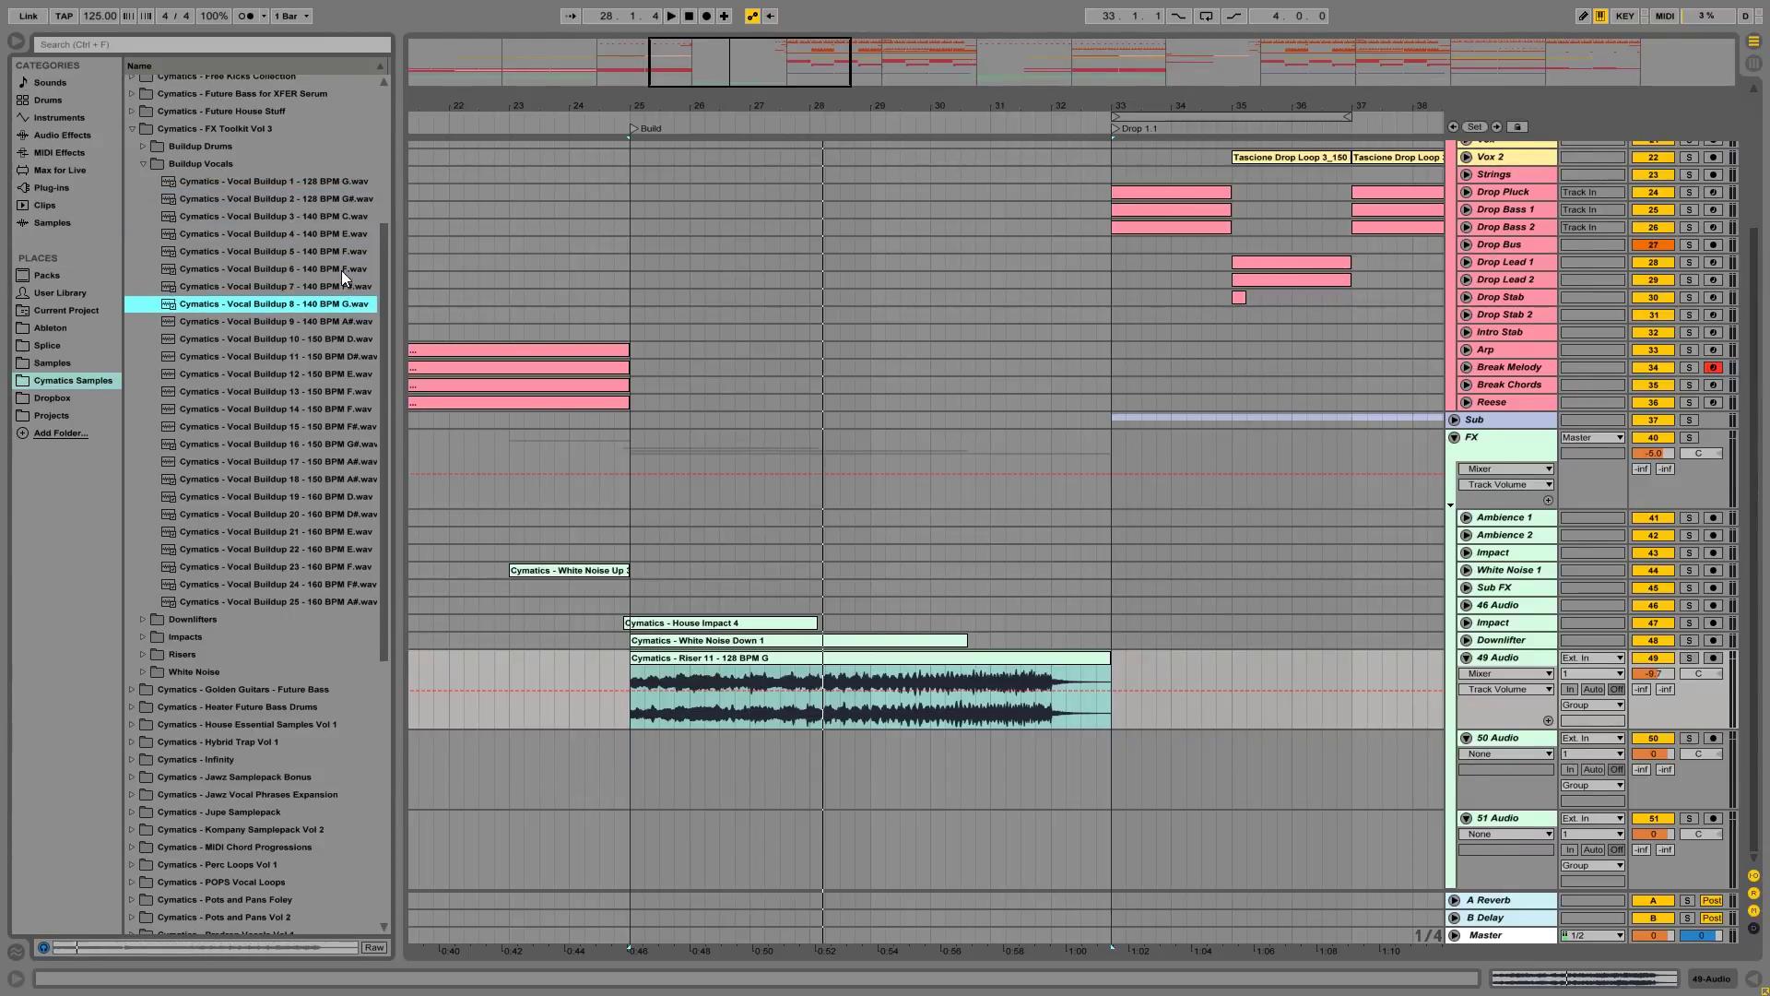
{"action": "left_click", "coordinate": [341, 269]}
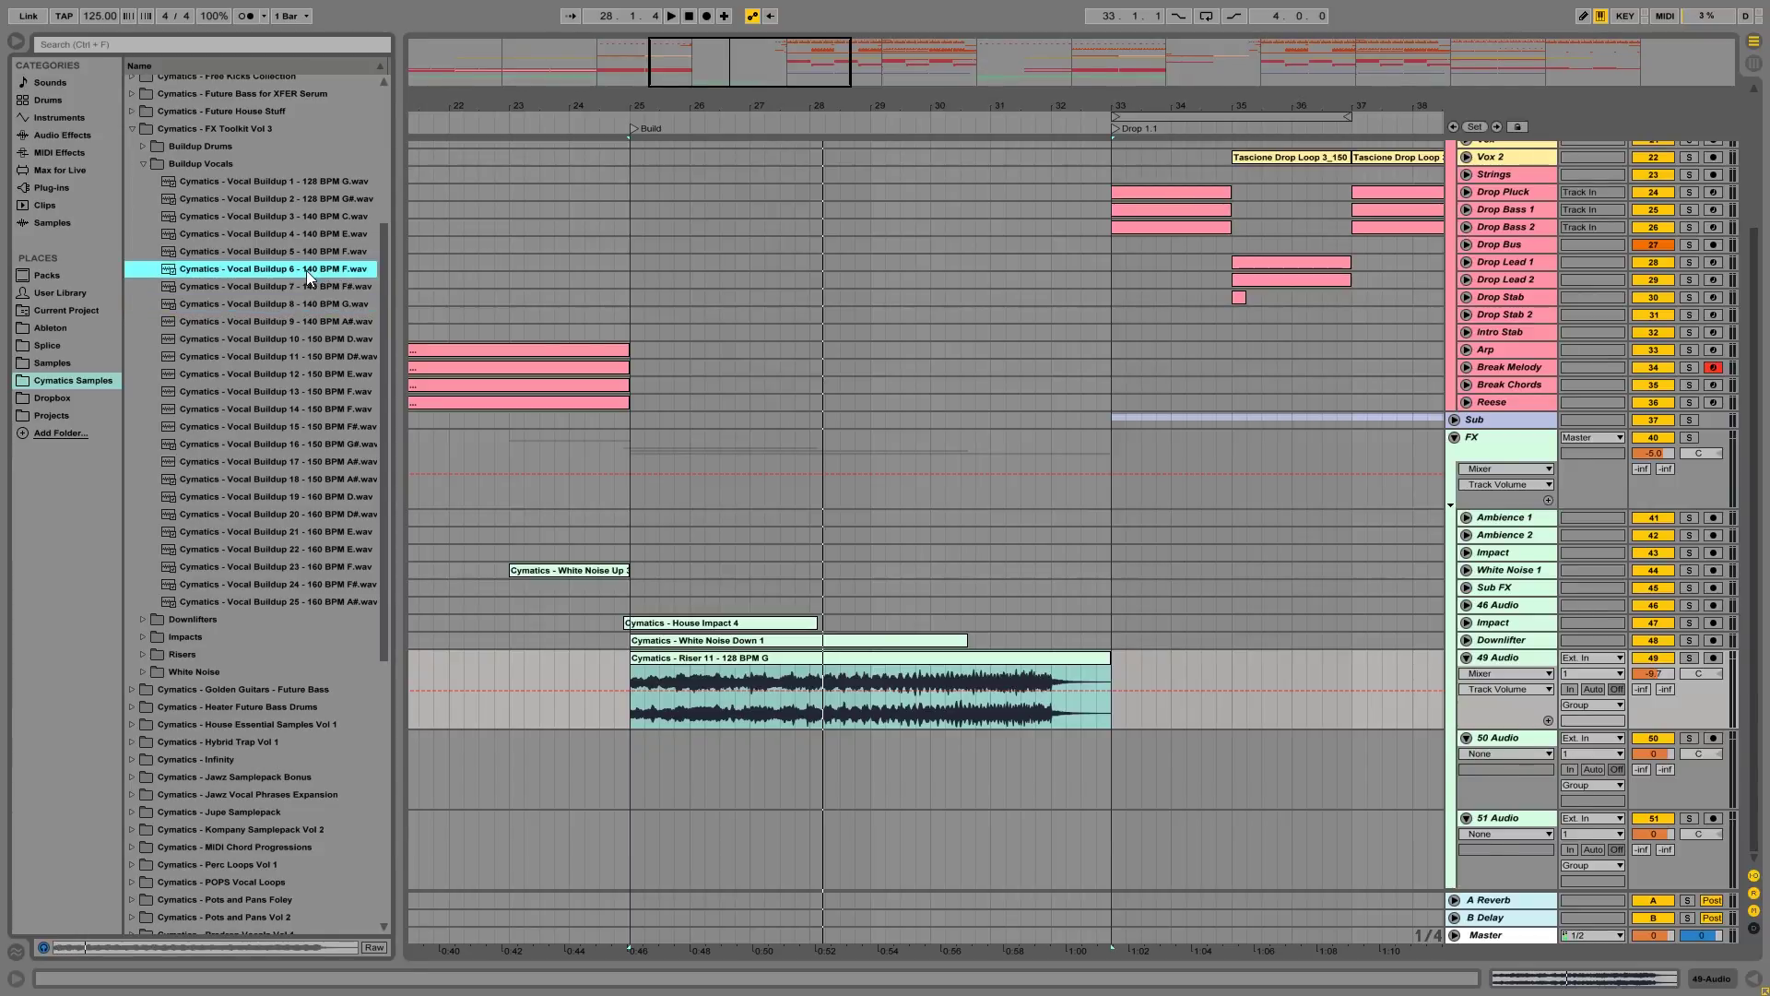
Step: Place Vocal Buildup 6 - 140 BPM F at bar 25 on the 50 Audio track, solo it at -4.8 dB and transpose it 2 st
{"action": "left_click_drag", "start_coordinate": [306, 269], "coordinate": [629, 751]}
{"action": "double_click", "coordinate": [802, 739]}
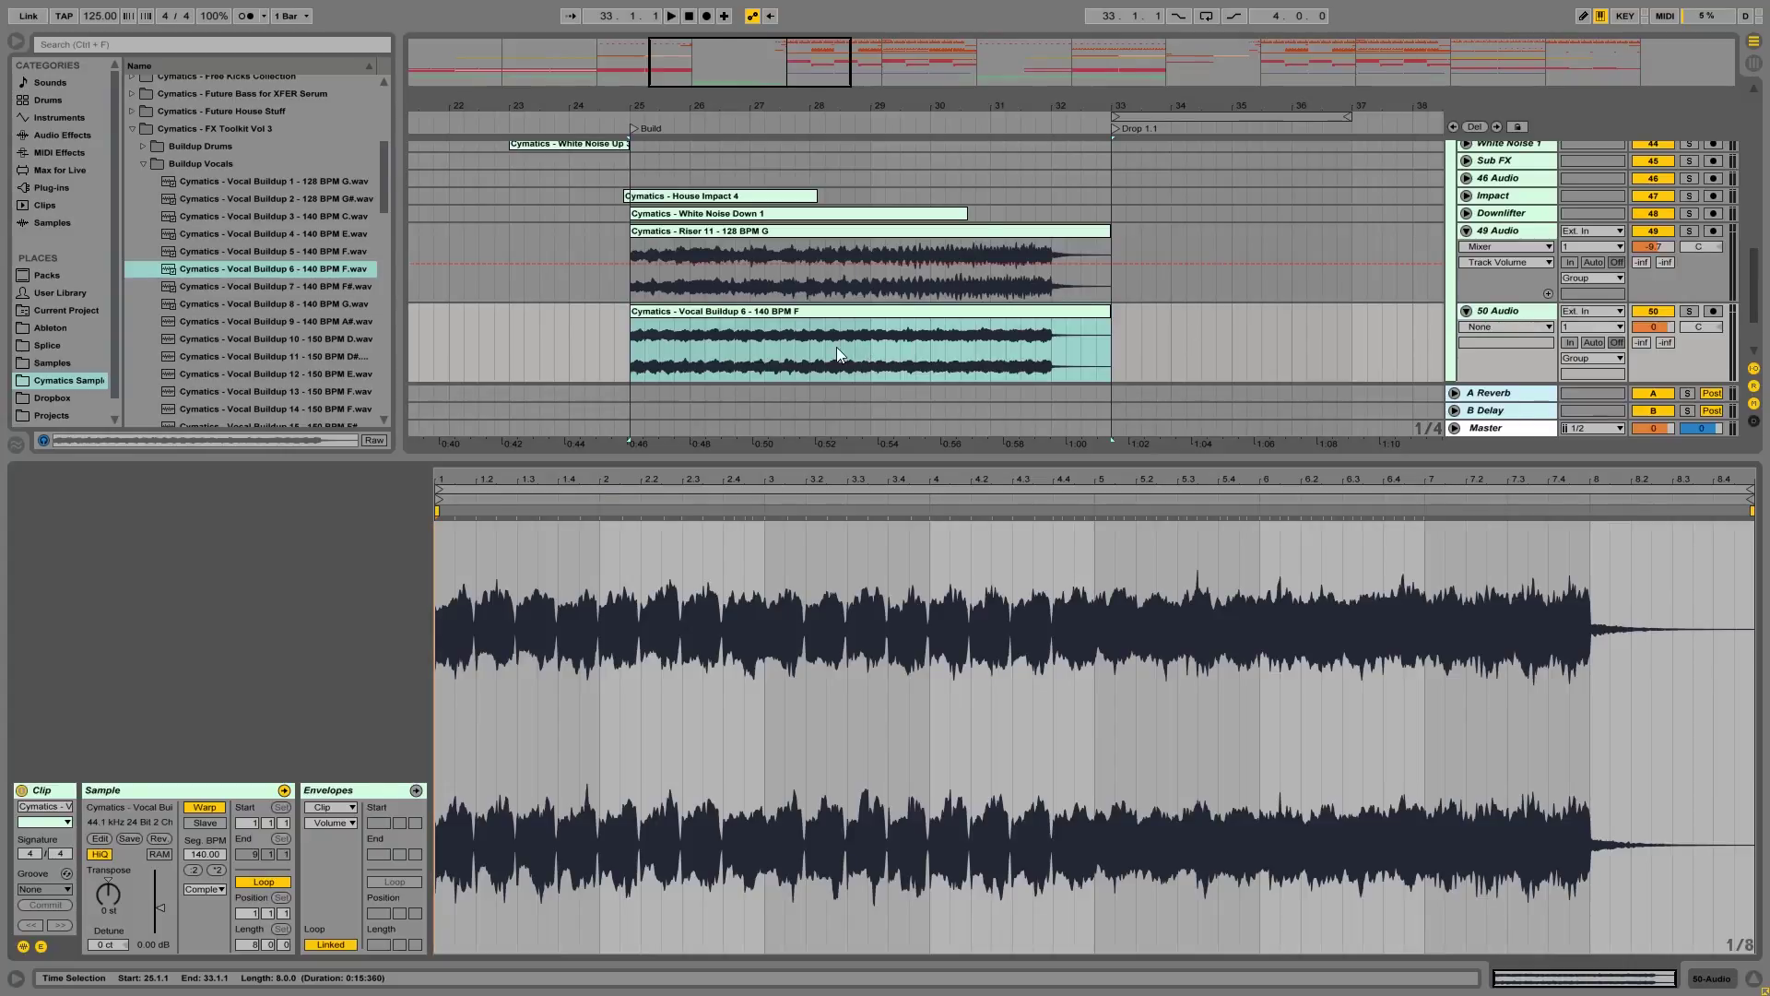
{"action": "left_click", "coordinate": [1688, 310]}
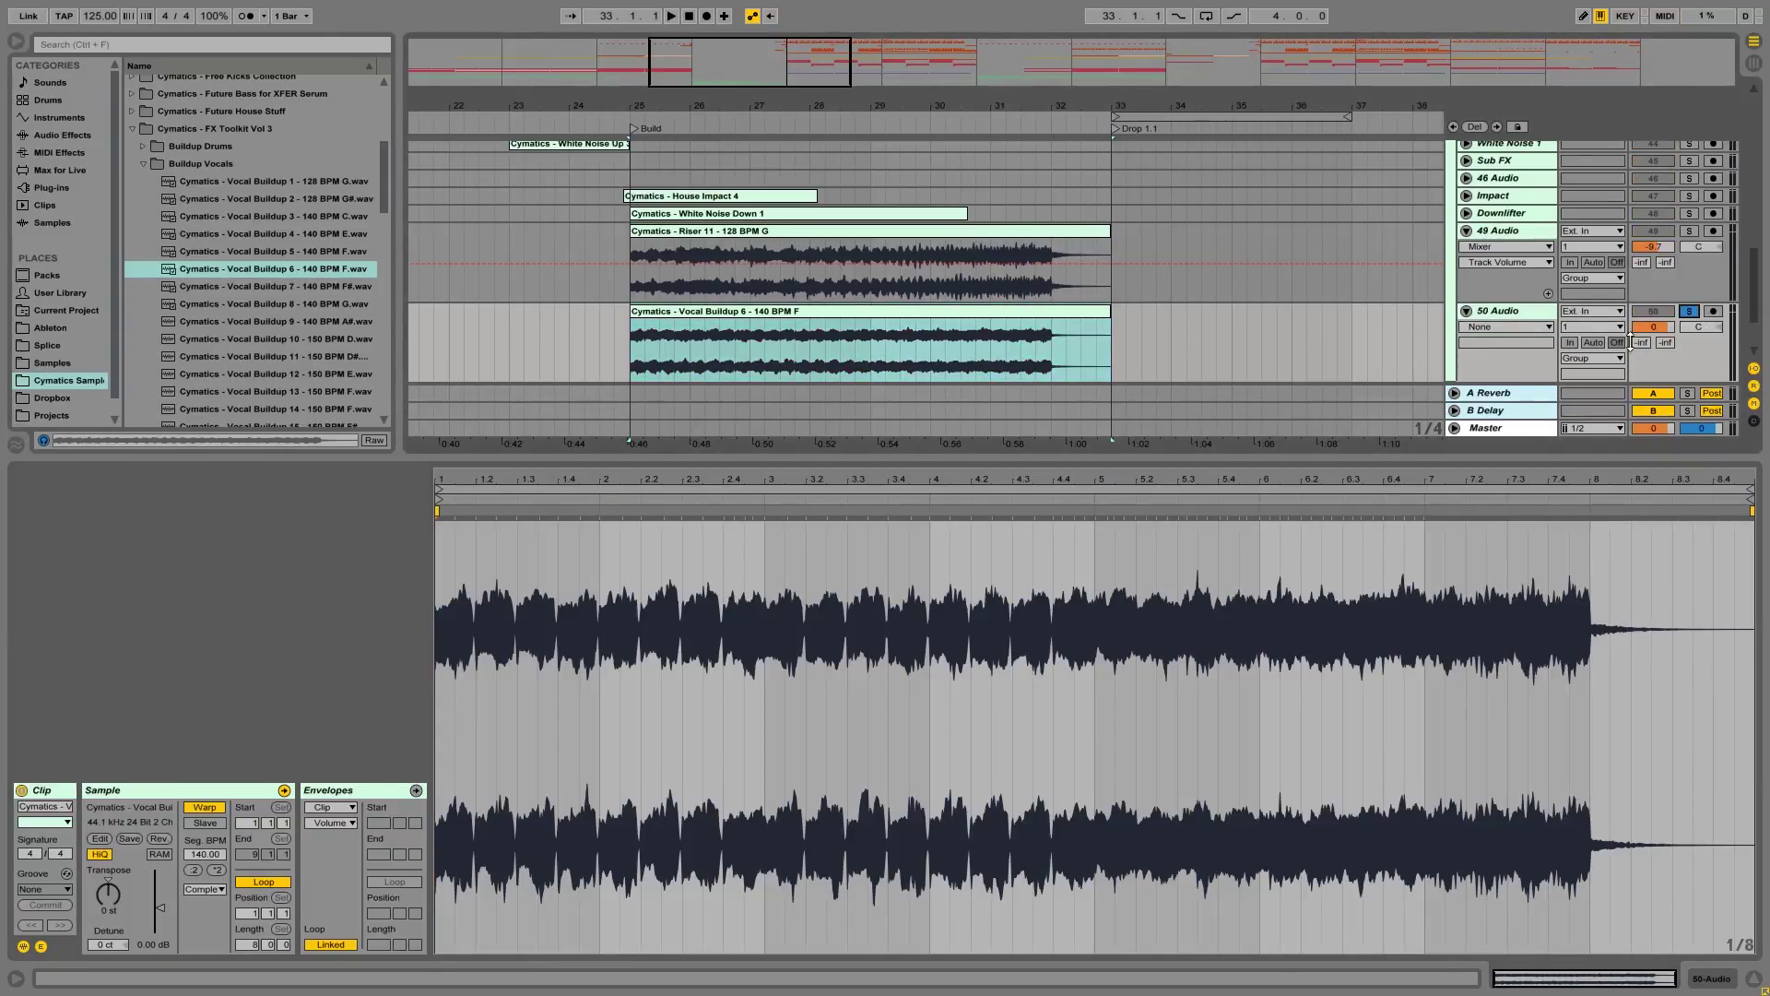
{"action": "left_click_drag", "start_coordinate": [1653, 328], "coordinate": [1653, 346]}
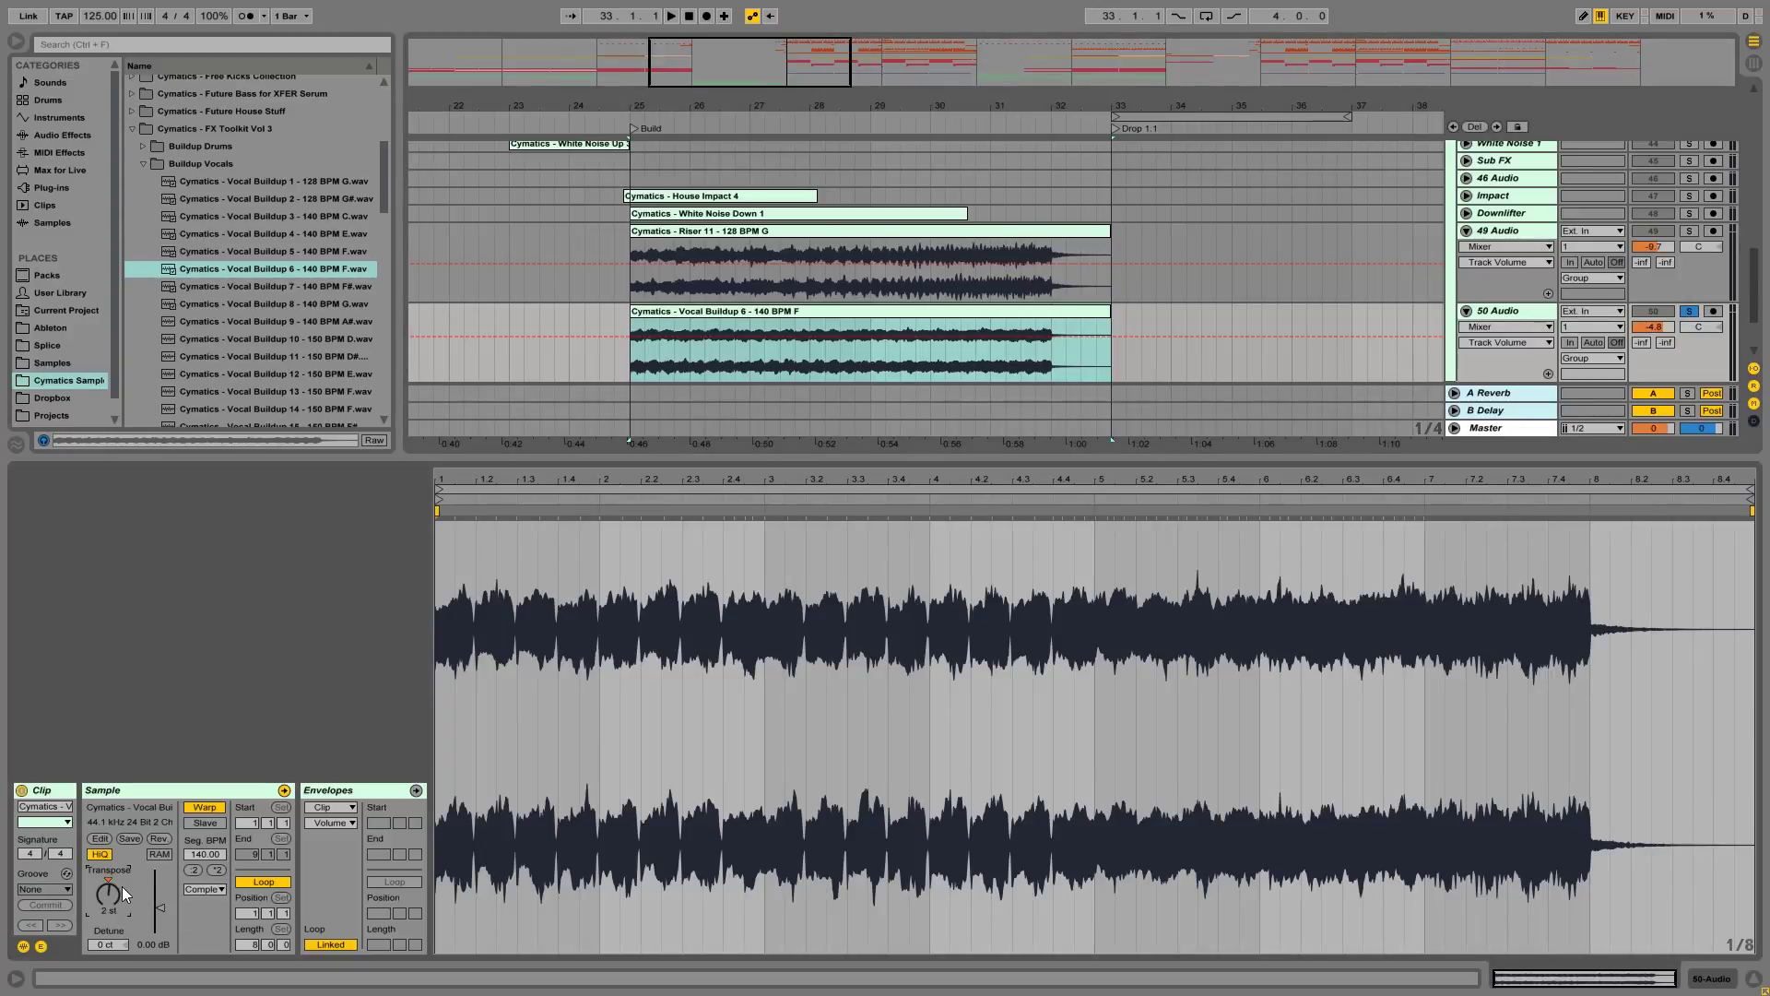
Step: Add EQ Eight to the vocal buildup on the 50 Audio track and cut its low end at 300 Hz
{"action": "left_click", "coordinate": [62, 134]}
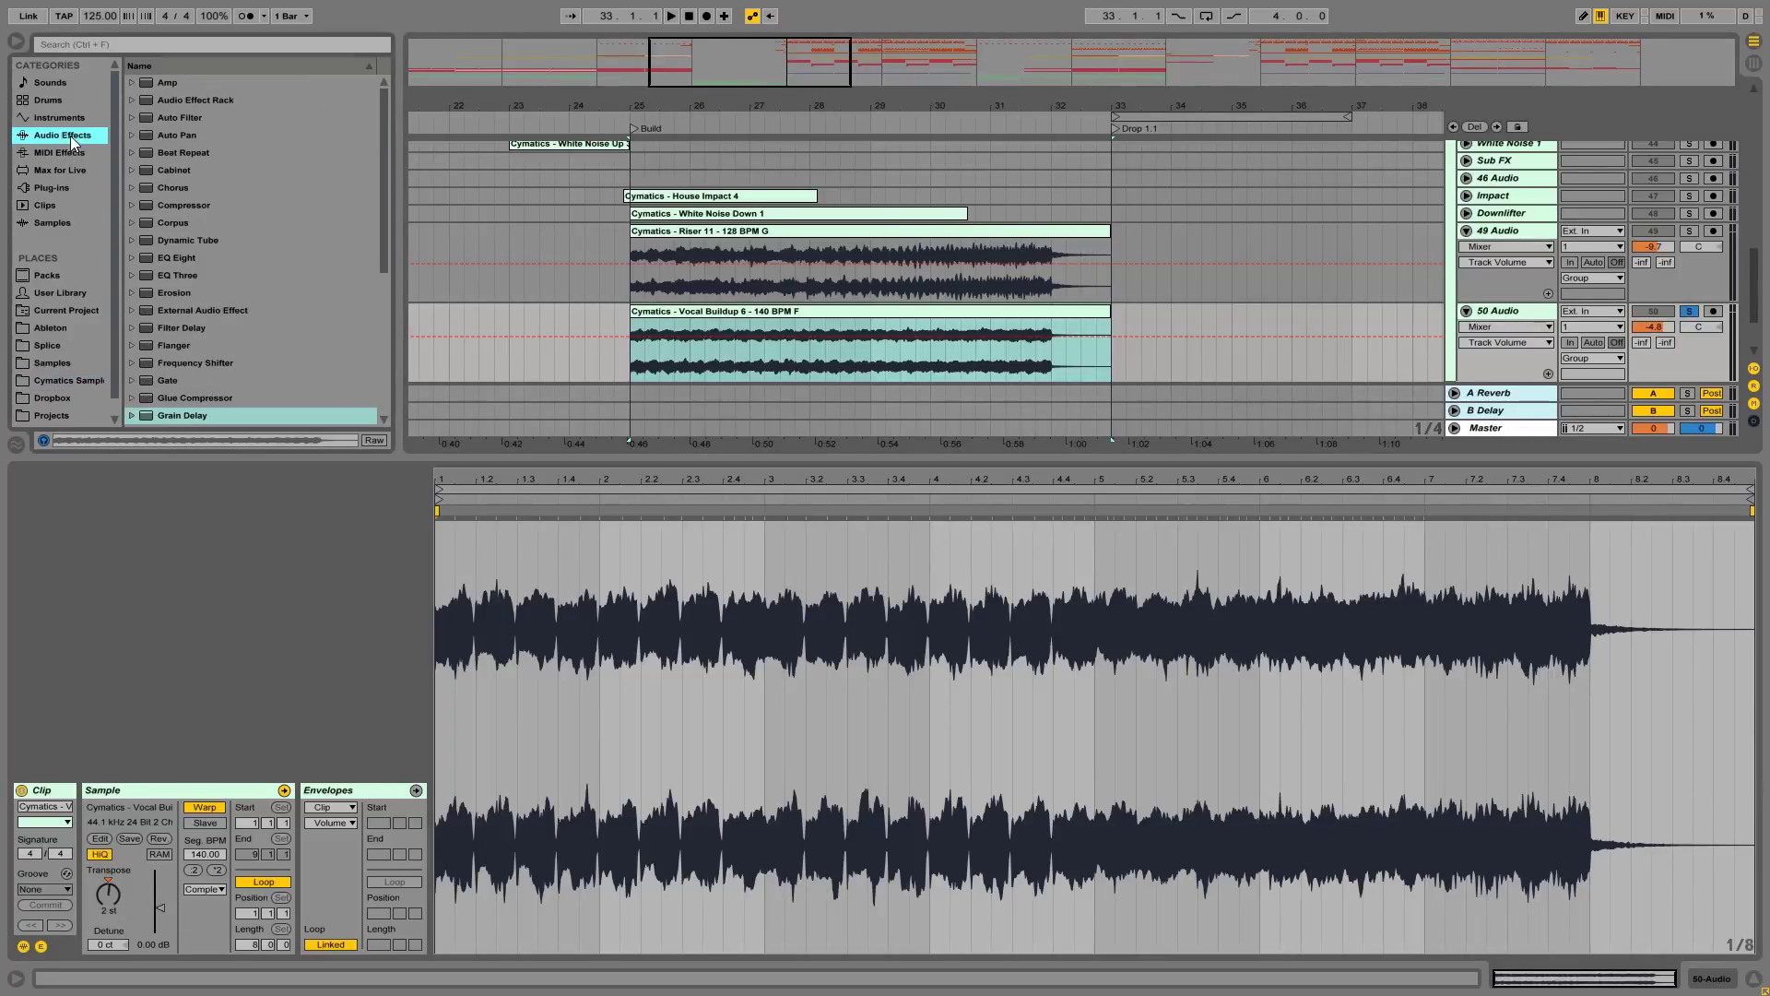
{"action": "left_click", "coordinate": [719, 315]}
{"action": "key", "text": "space"}
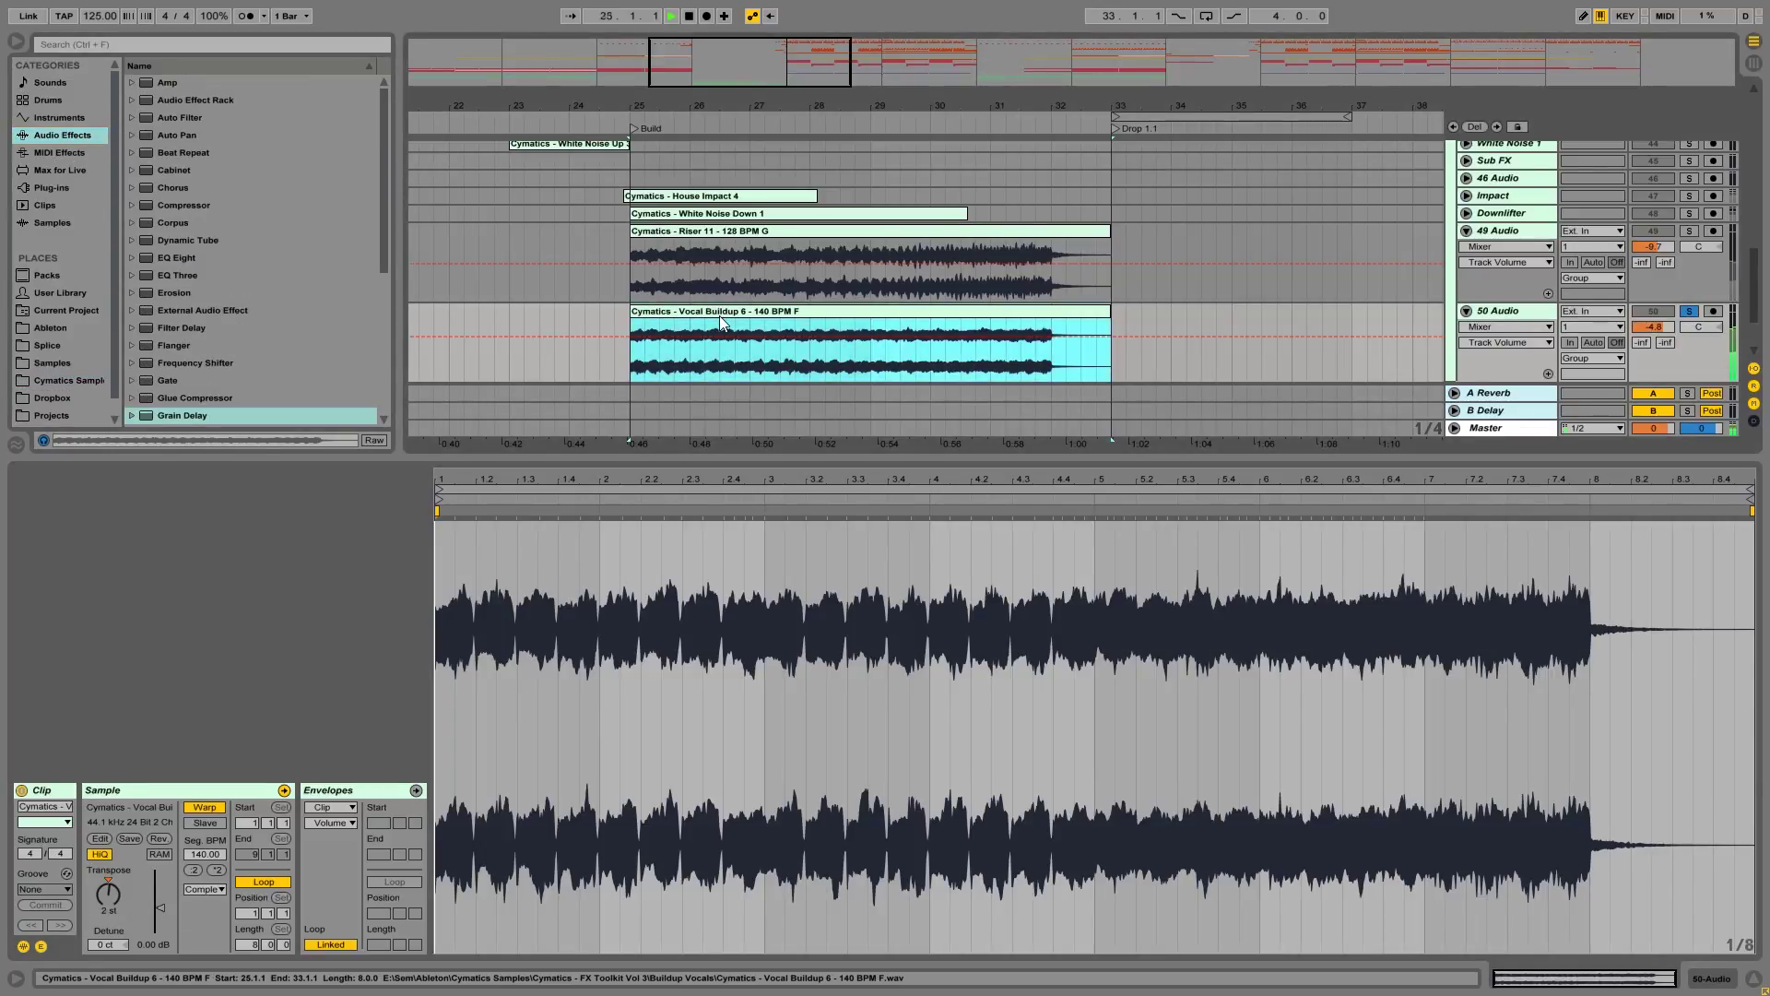
{"action": "left_click", "coordinate": [167, 260]}
{"action": "left_click_drag", "start_coordinate": [167, 260], "coordinate": [223, 873]}
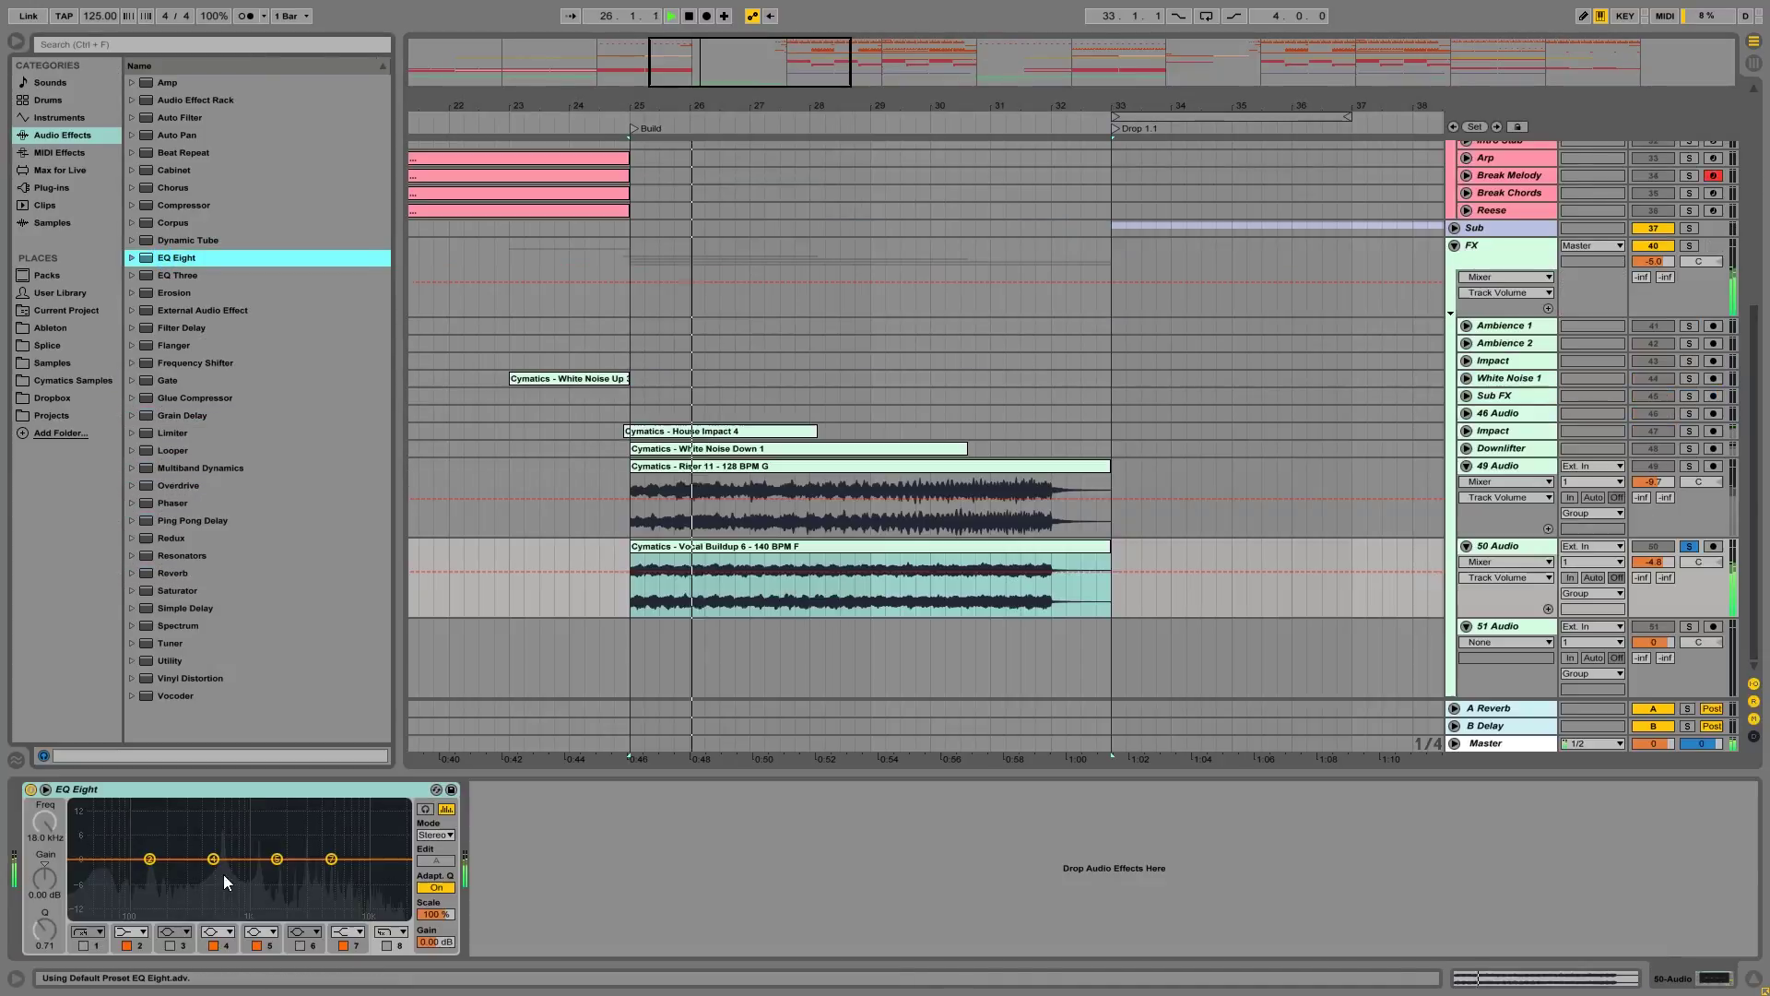
{"action": "left_click", "coordinate": [84, 945]}
{"action": "left_click_drag", "start_coordinate": [69, 872], "coordinate": [189, 872]}
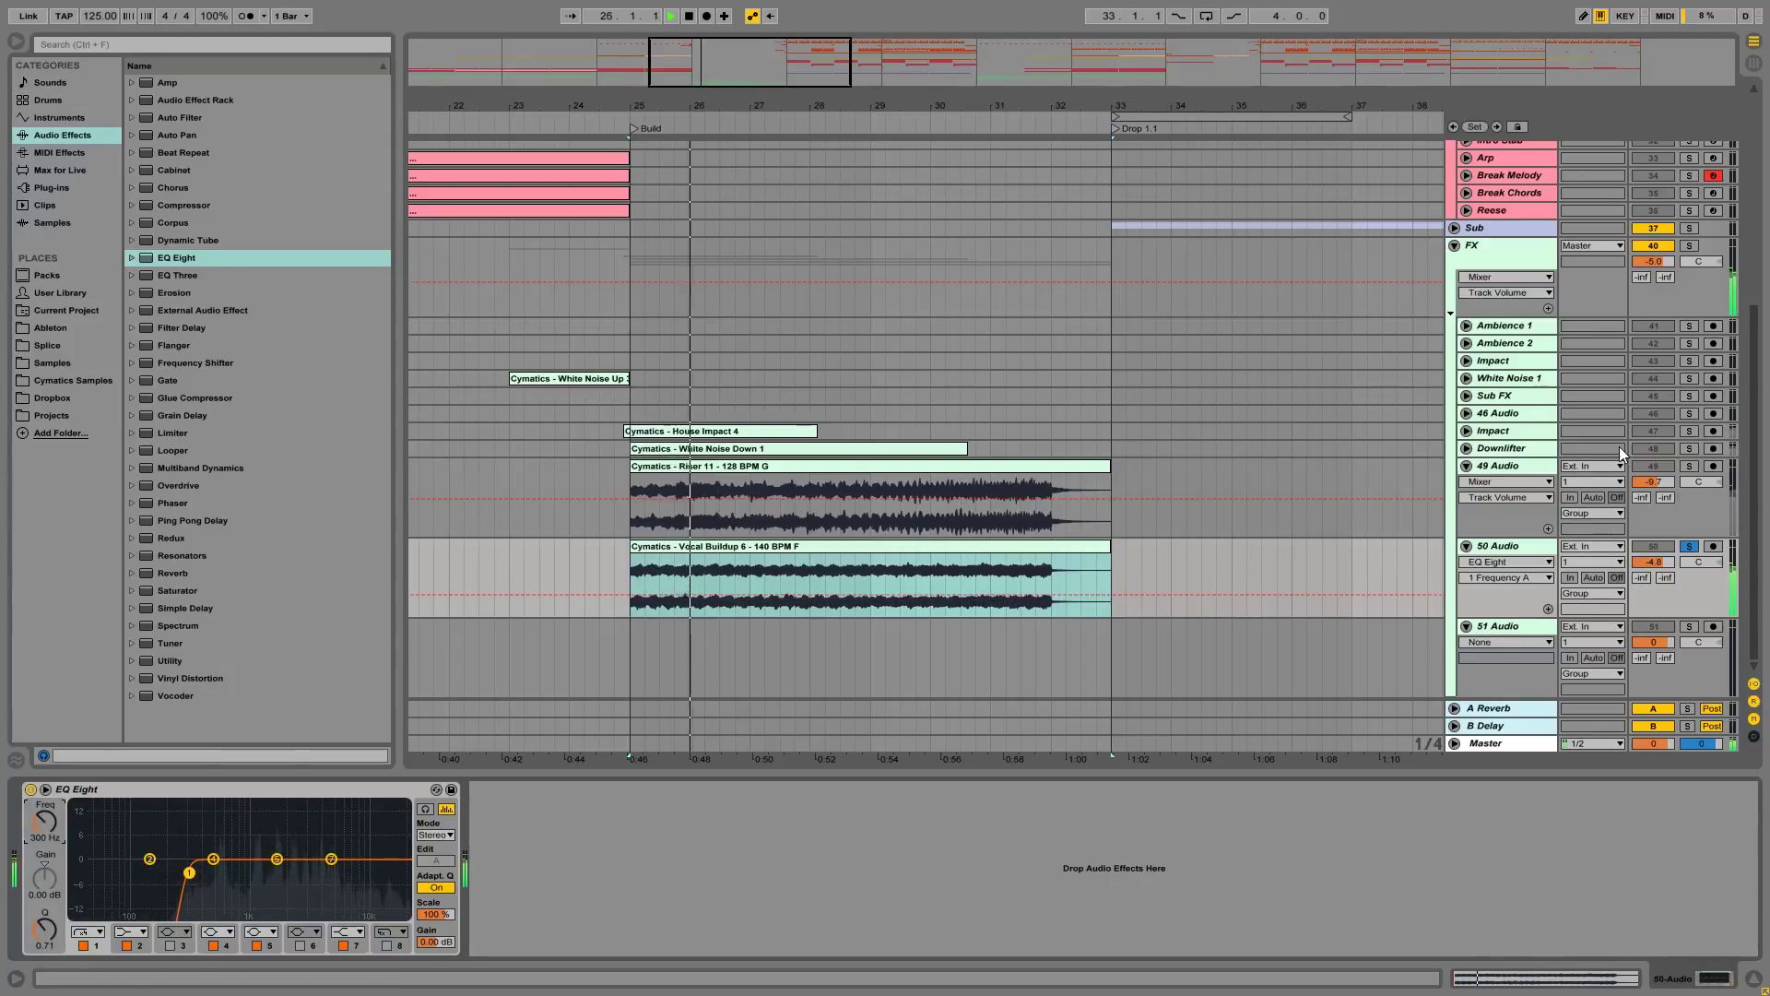
Step: Unsolo the 50 Audio track and lower its volume to about -6.1 dB while listening to the layered build
{"action": "left_click", "coordinate": [1688, 546]}
{"action": "left_click_drag", "start_coordinate": [1655, 563], "coordinate": [1655, 580]}
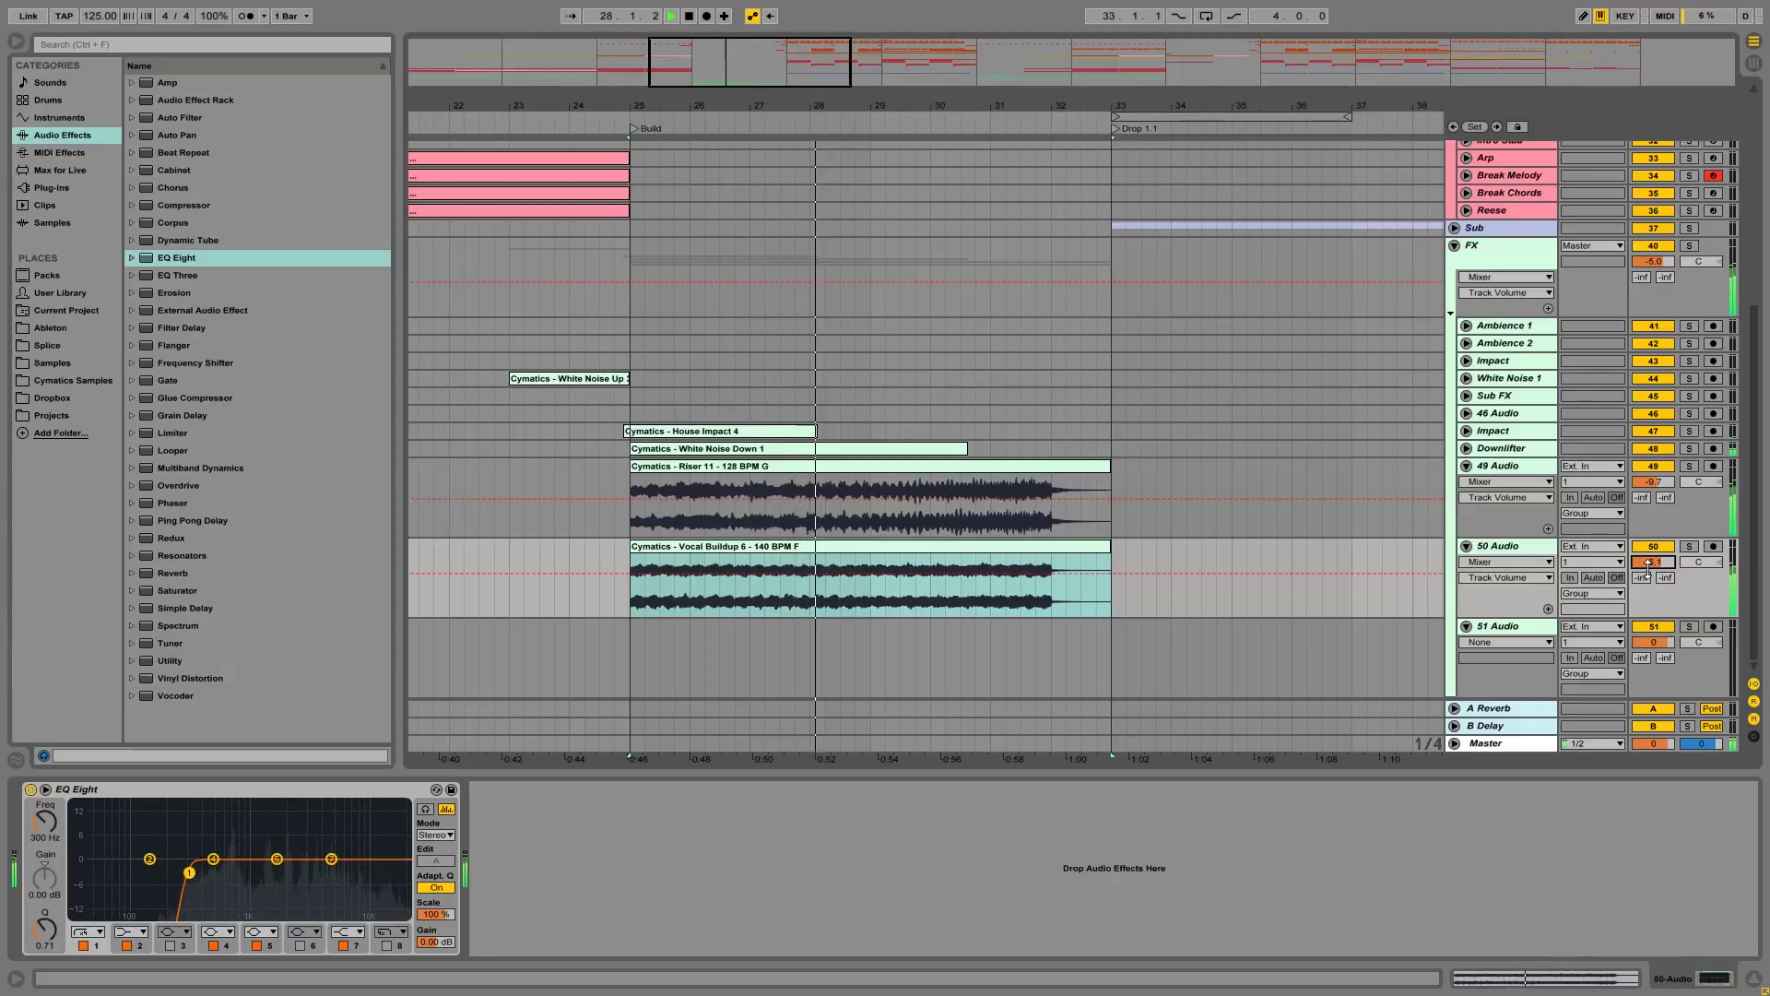
{"action": "scroll", "coordinate": [1278, 832], "scroll_direction": "up", "scroll_amount": 5}
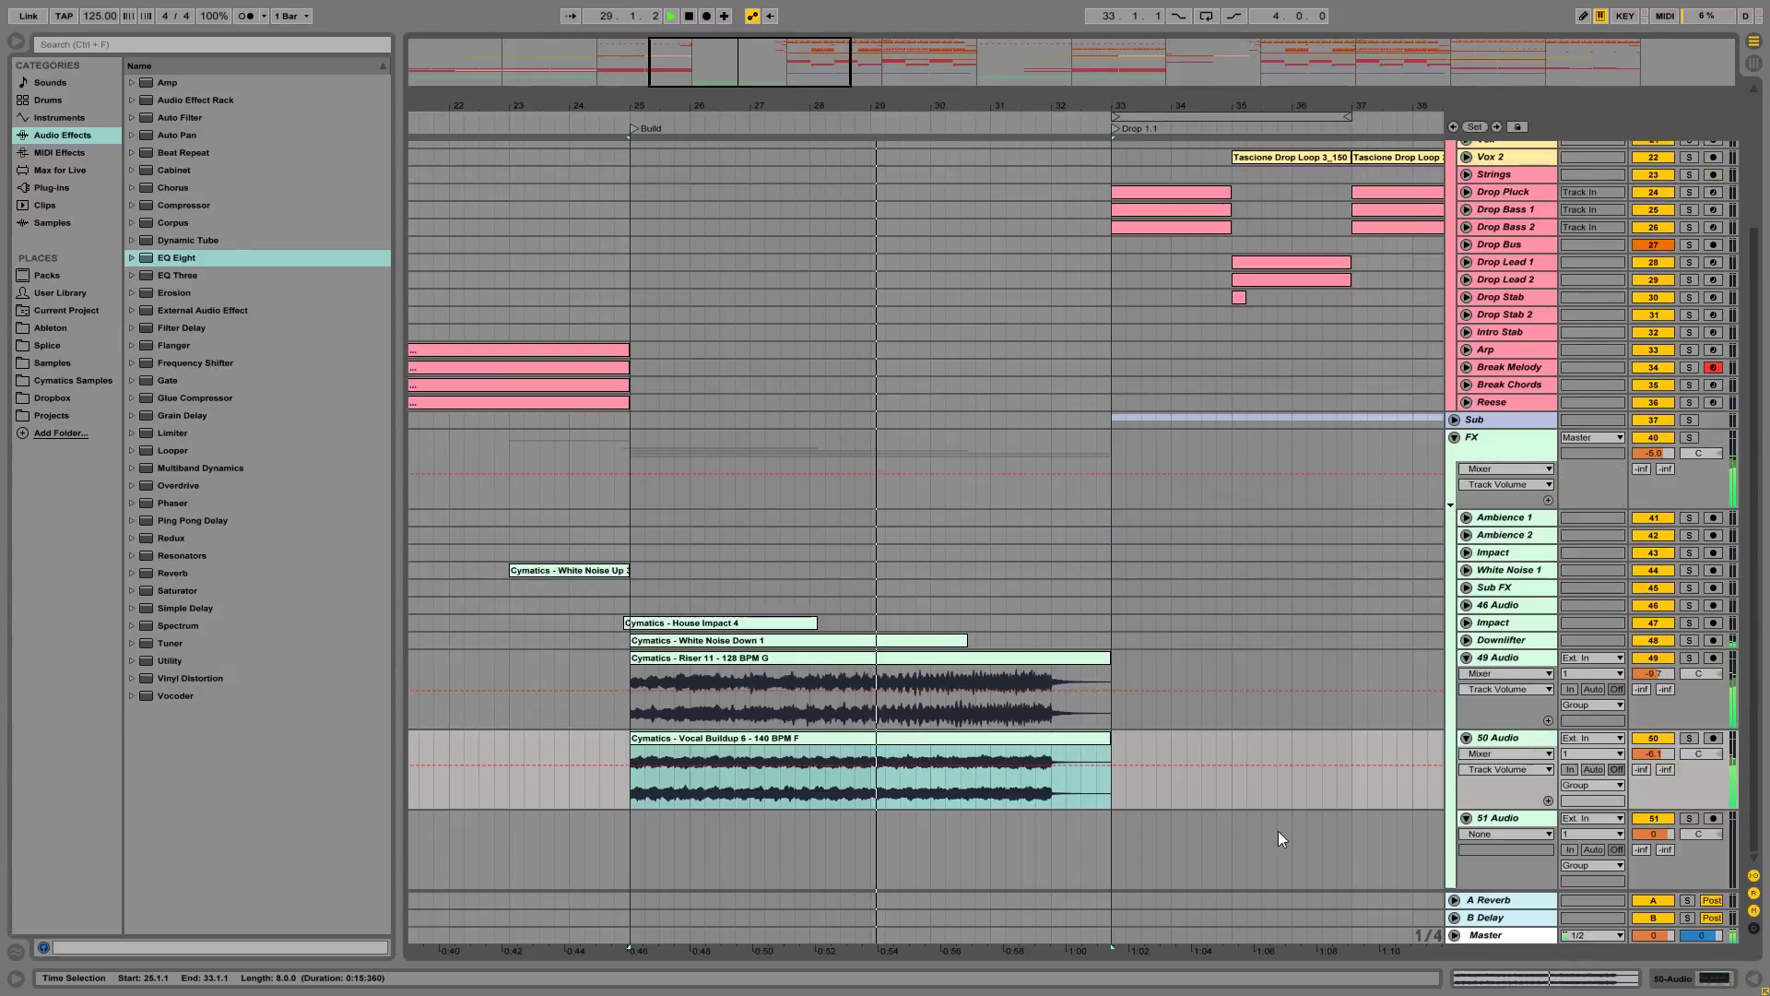
{"action": "left_click", "coordinate": [871, 855]}
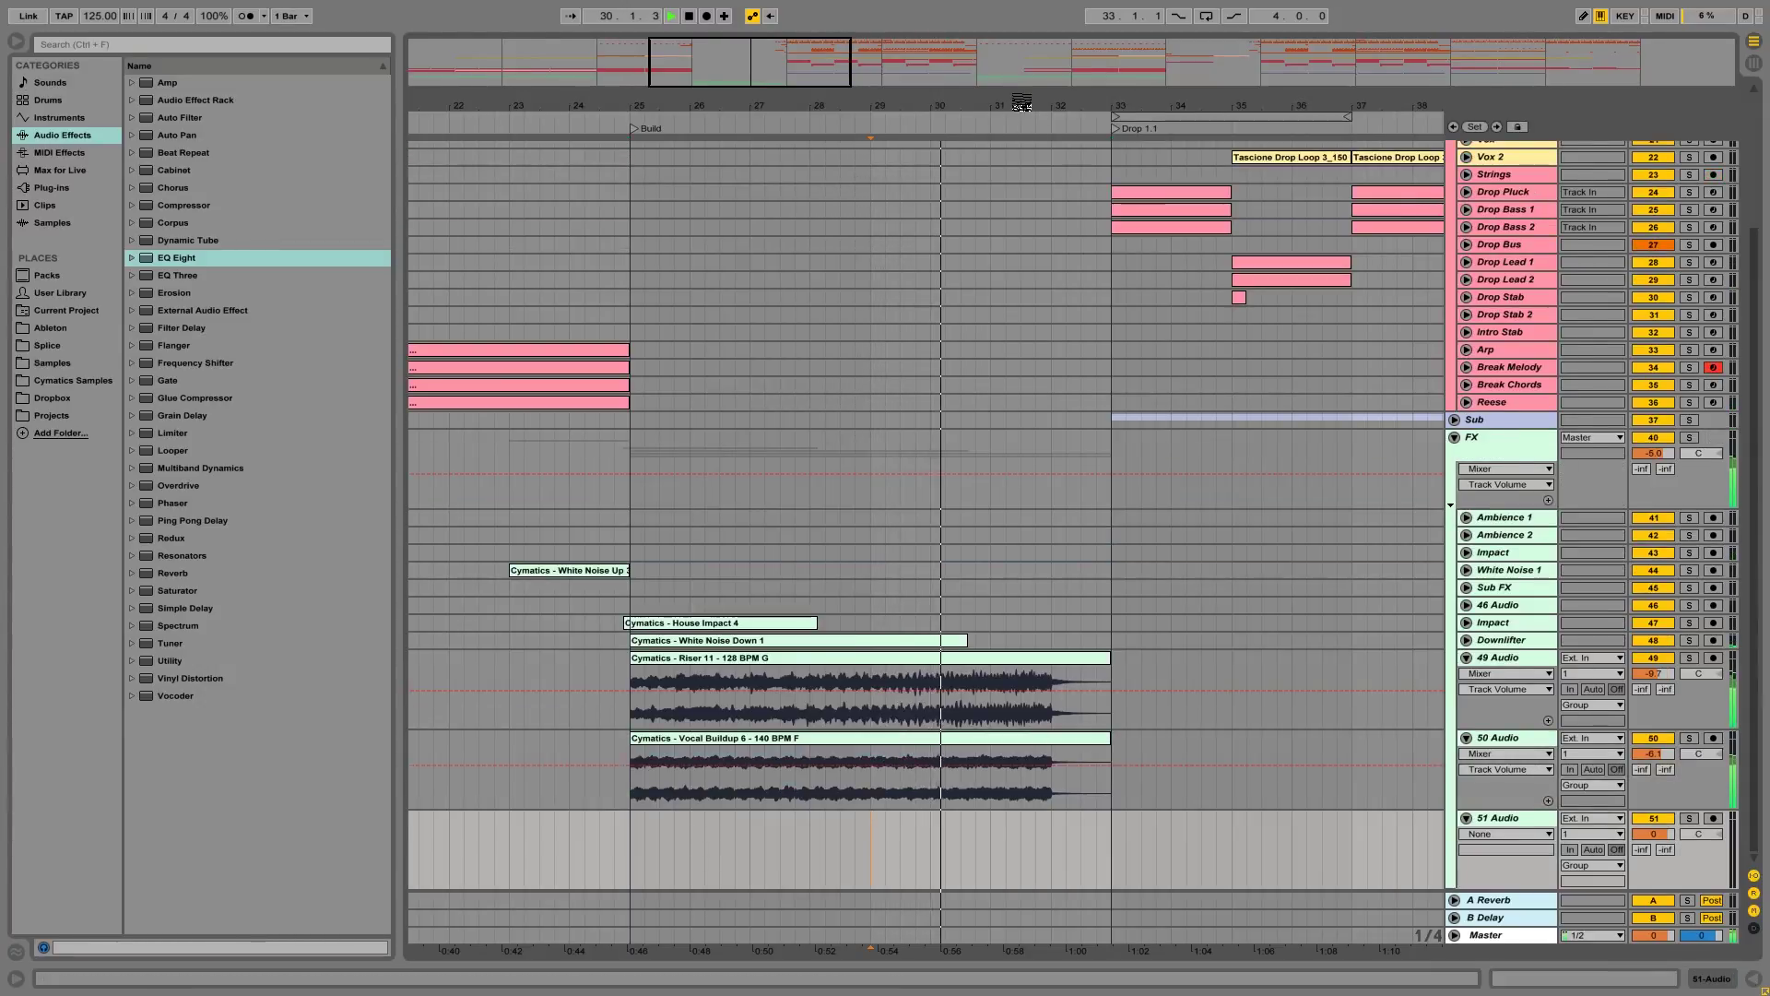
{"action": "left_click_drag", "start_coordinate": [1020, 103], "coordinate": [1017, 78]}
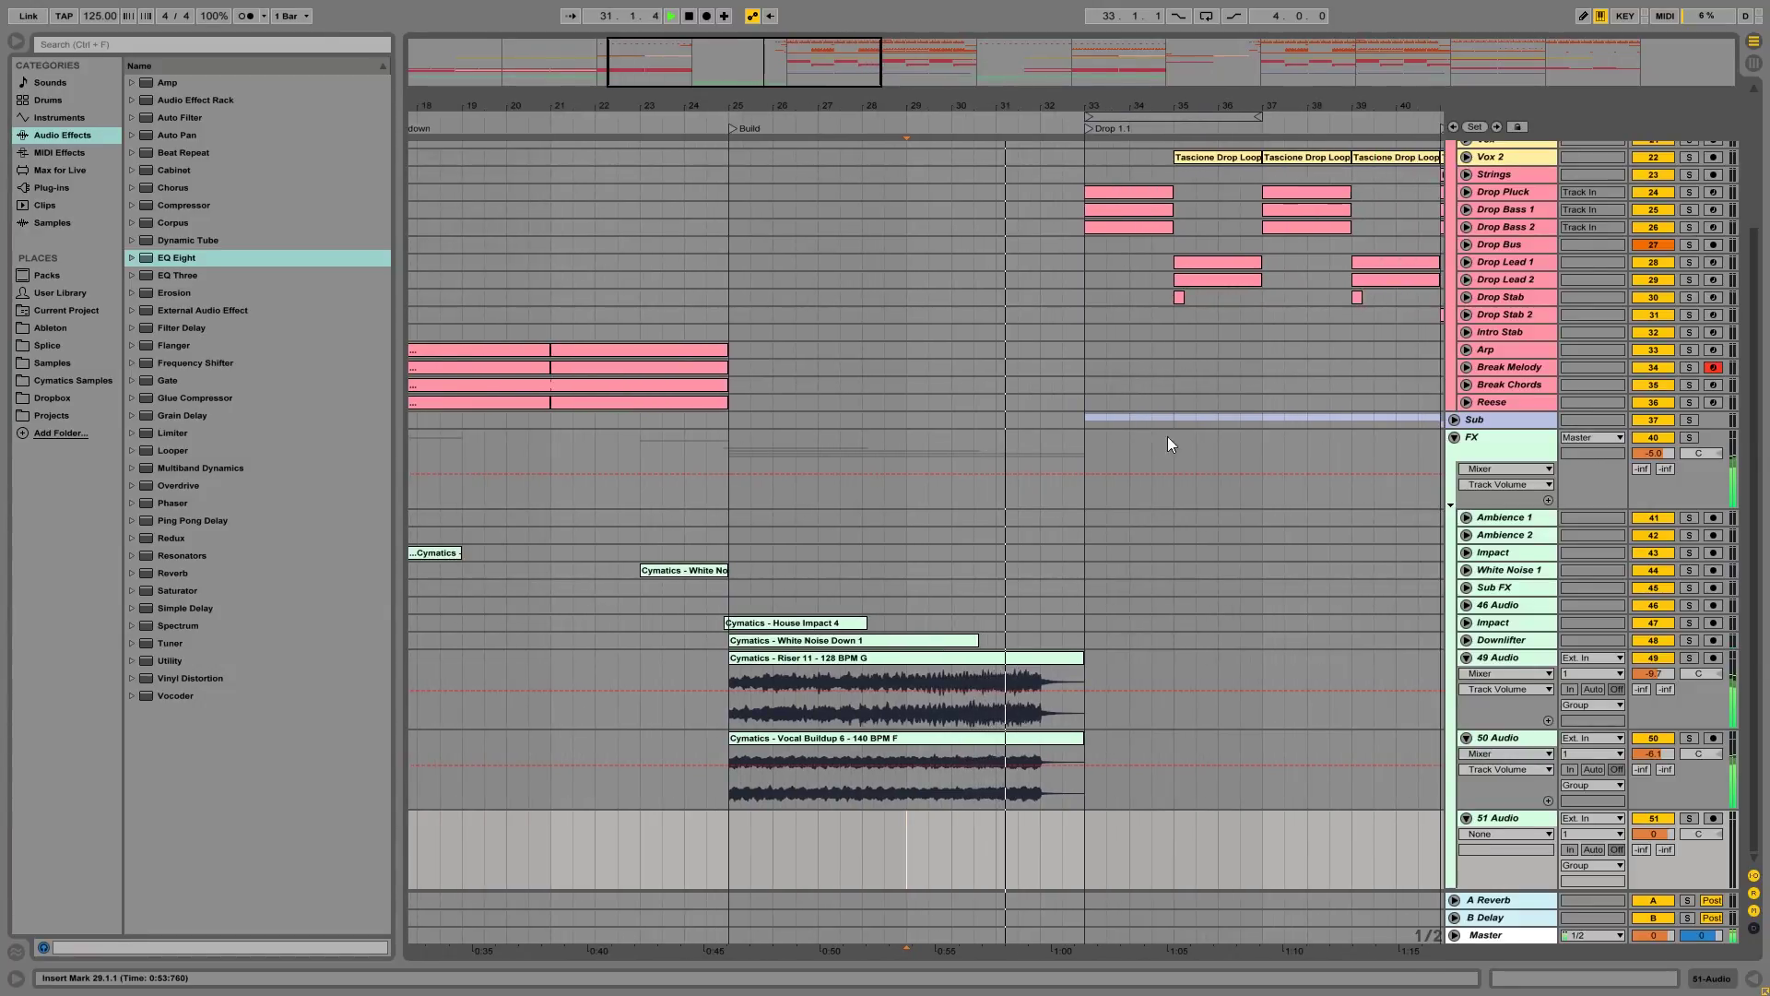
Step: Collapse the Instruments group and delete the tails of the Riser 11 and Vocal Buildup 6 clips from bar 32 to 33
{"action": "scroll", "coordinate": [1453, 263], "scroll_direction": "up", "scroll_amount": 3}
{"action": "left_click", "coordinate": [1455, 213]}
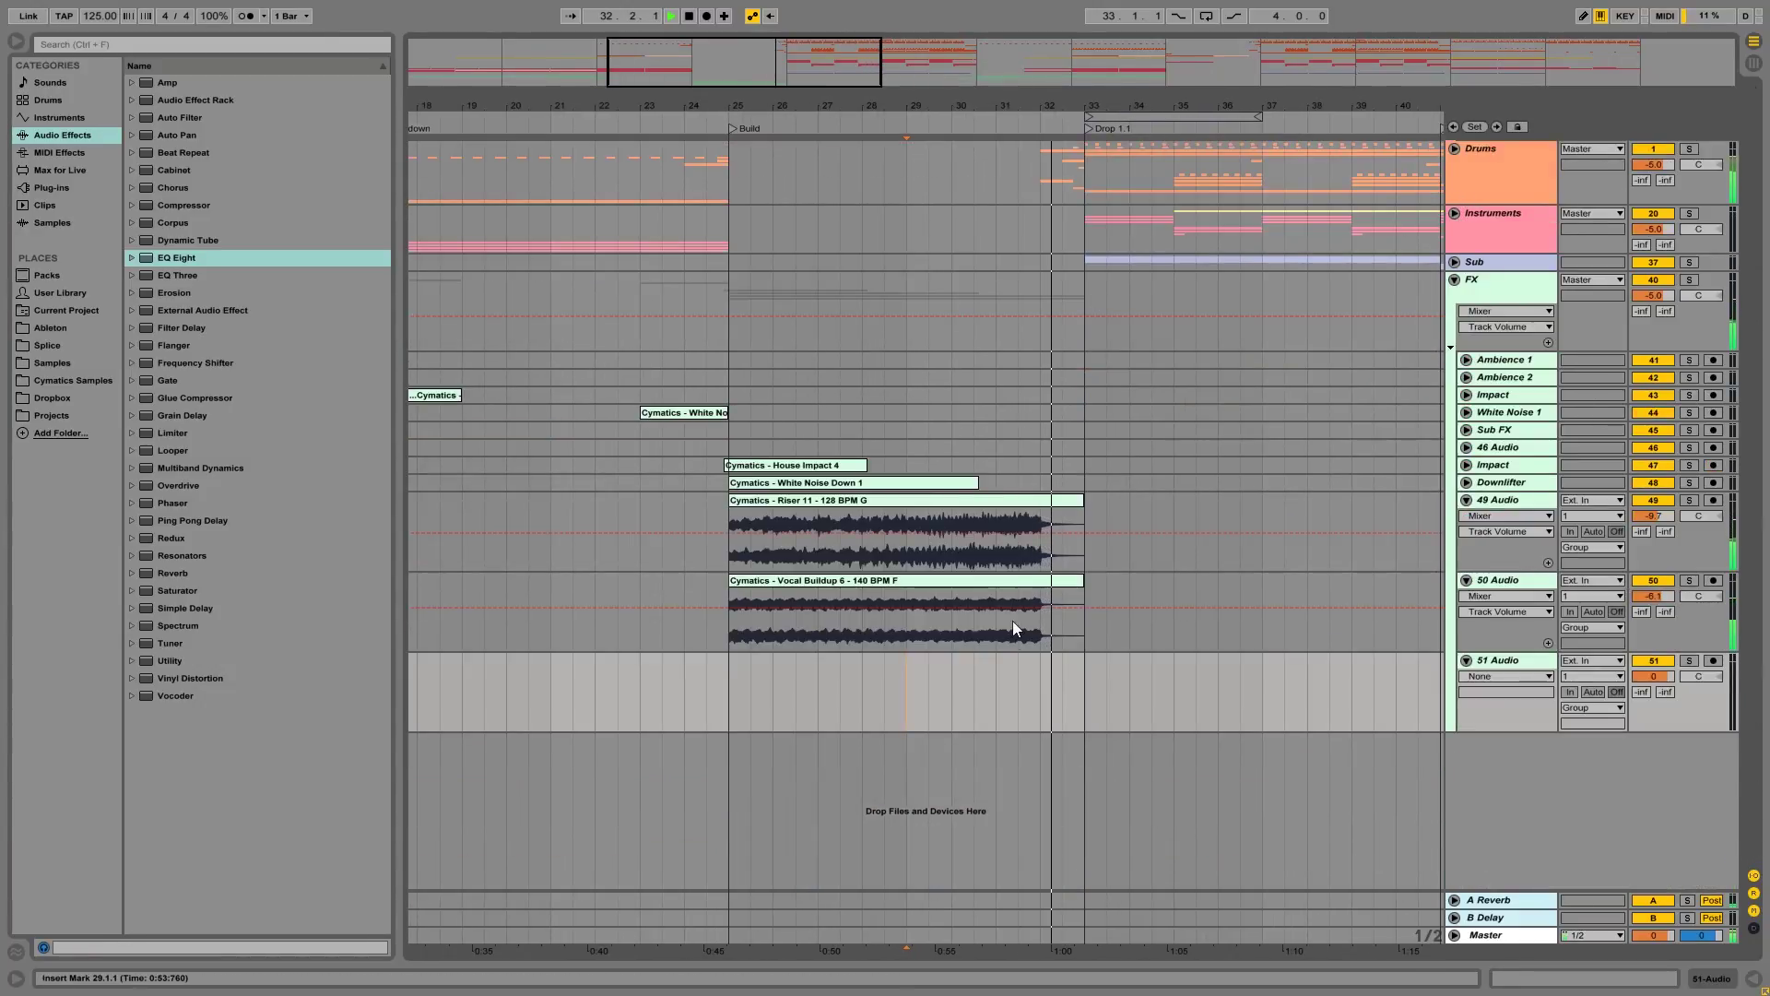
{"action": "key", "text": "space"}
{"action": "left_click_drag", "start_coordinate": [1042, 635], "coordinate": [1087, 540]}
{"action": "key", "text": "Delete"}
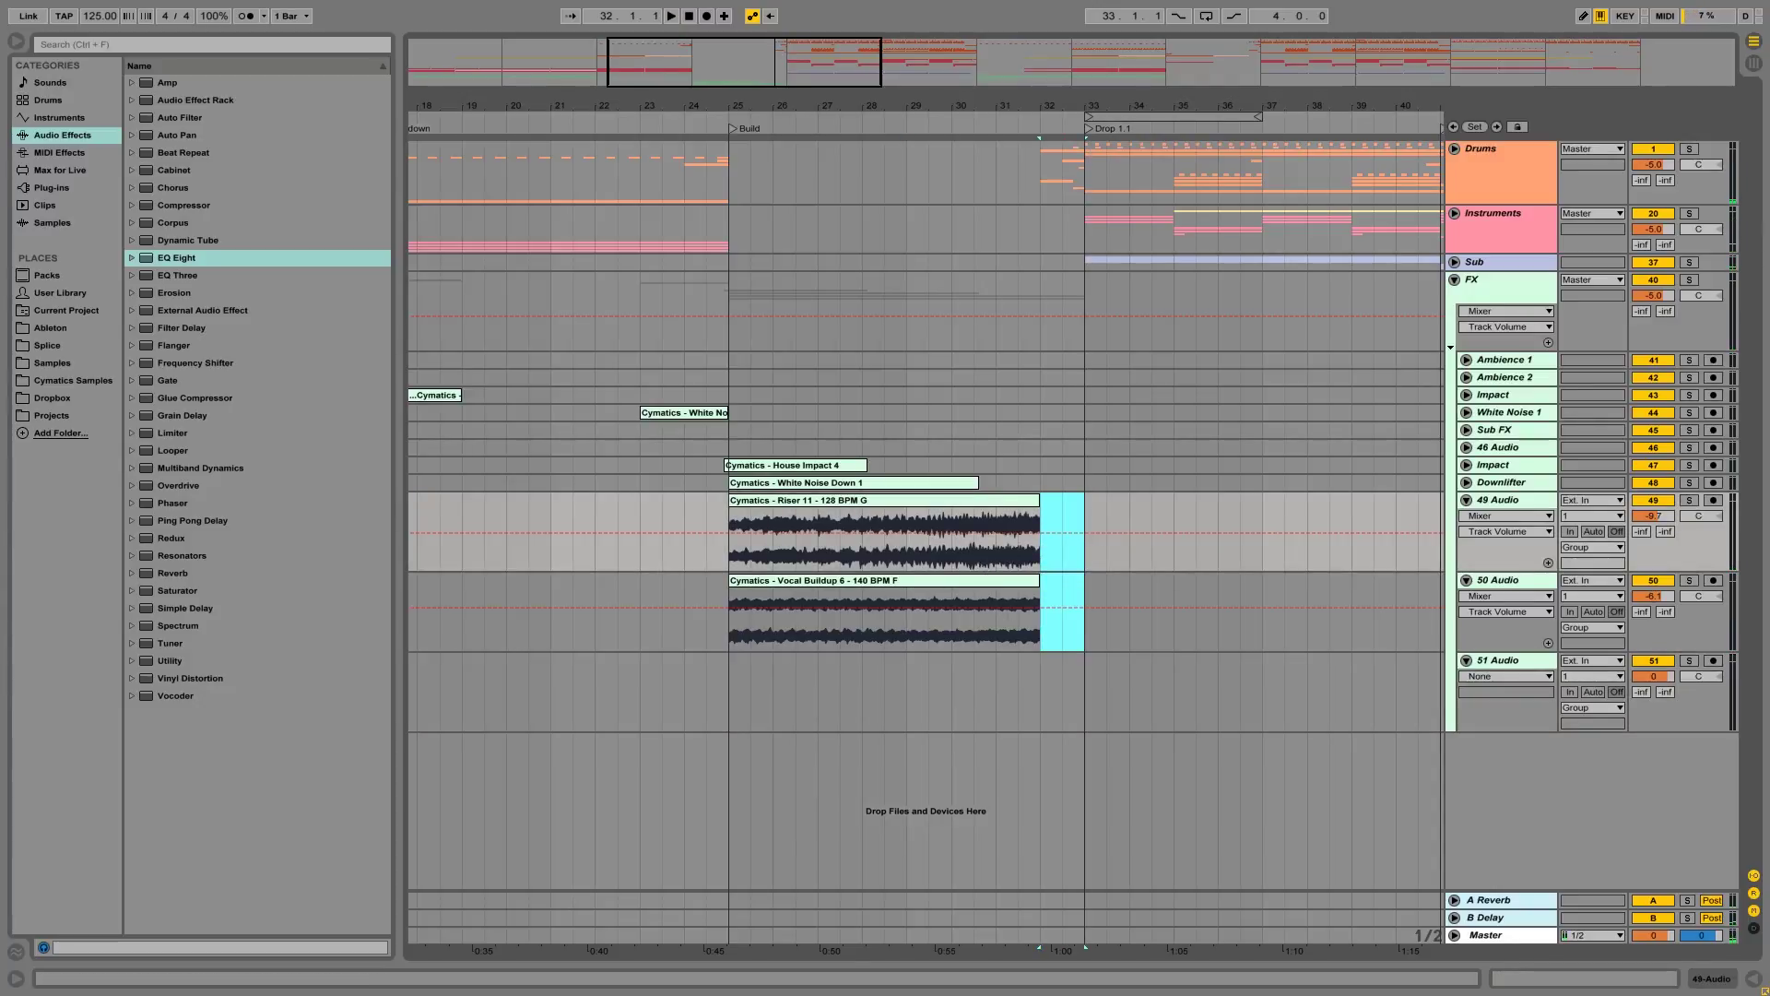
Step: Fold the audio tracks inside the FX group and collapse the group
{"action": "left_click", "coordinate": [718, 688]}
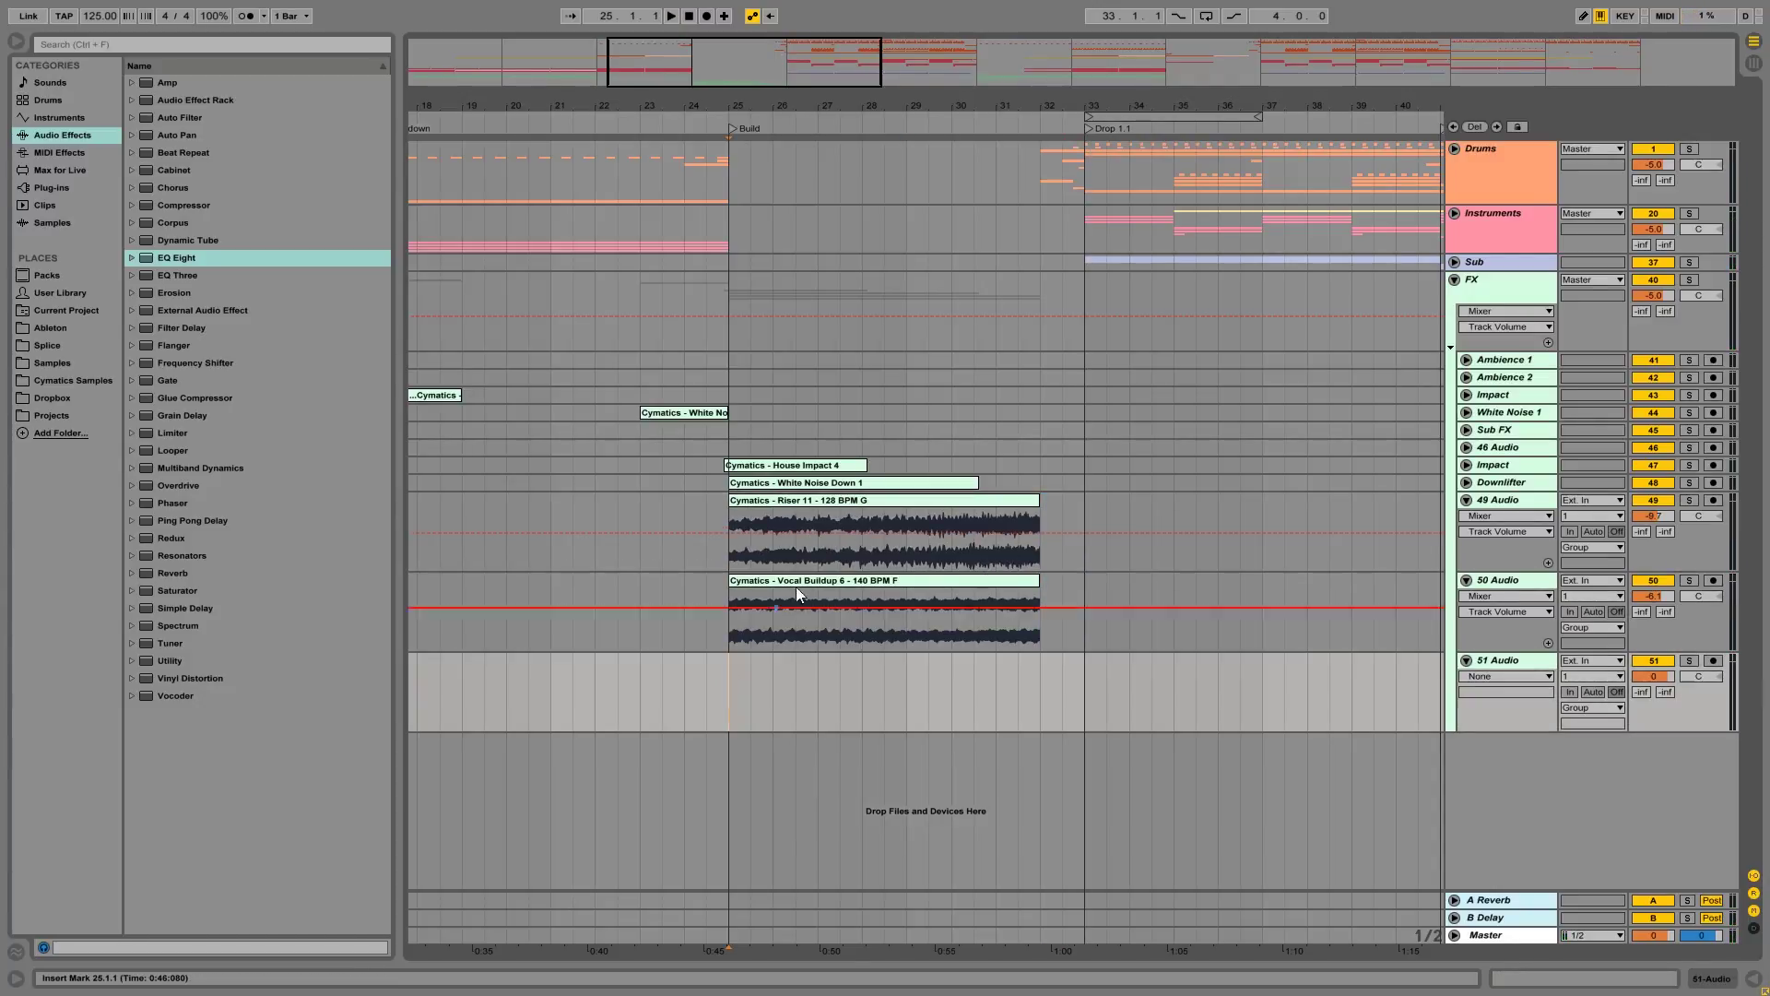
{"action": "left_click", "coordinate": [839, 501]}
{"action": "left_click", "coordinate": [1467, 500], "text": "alt"}
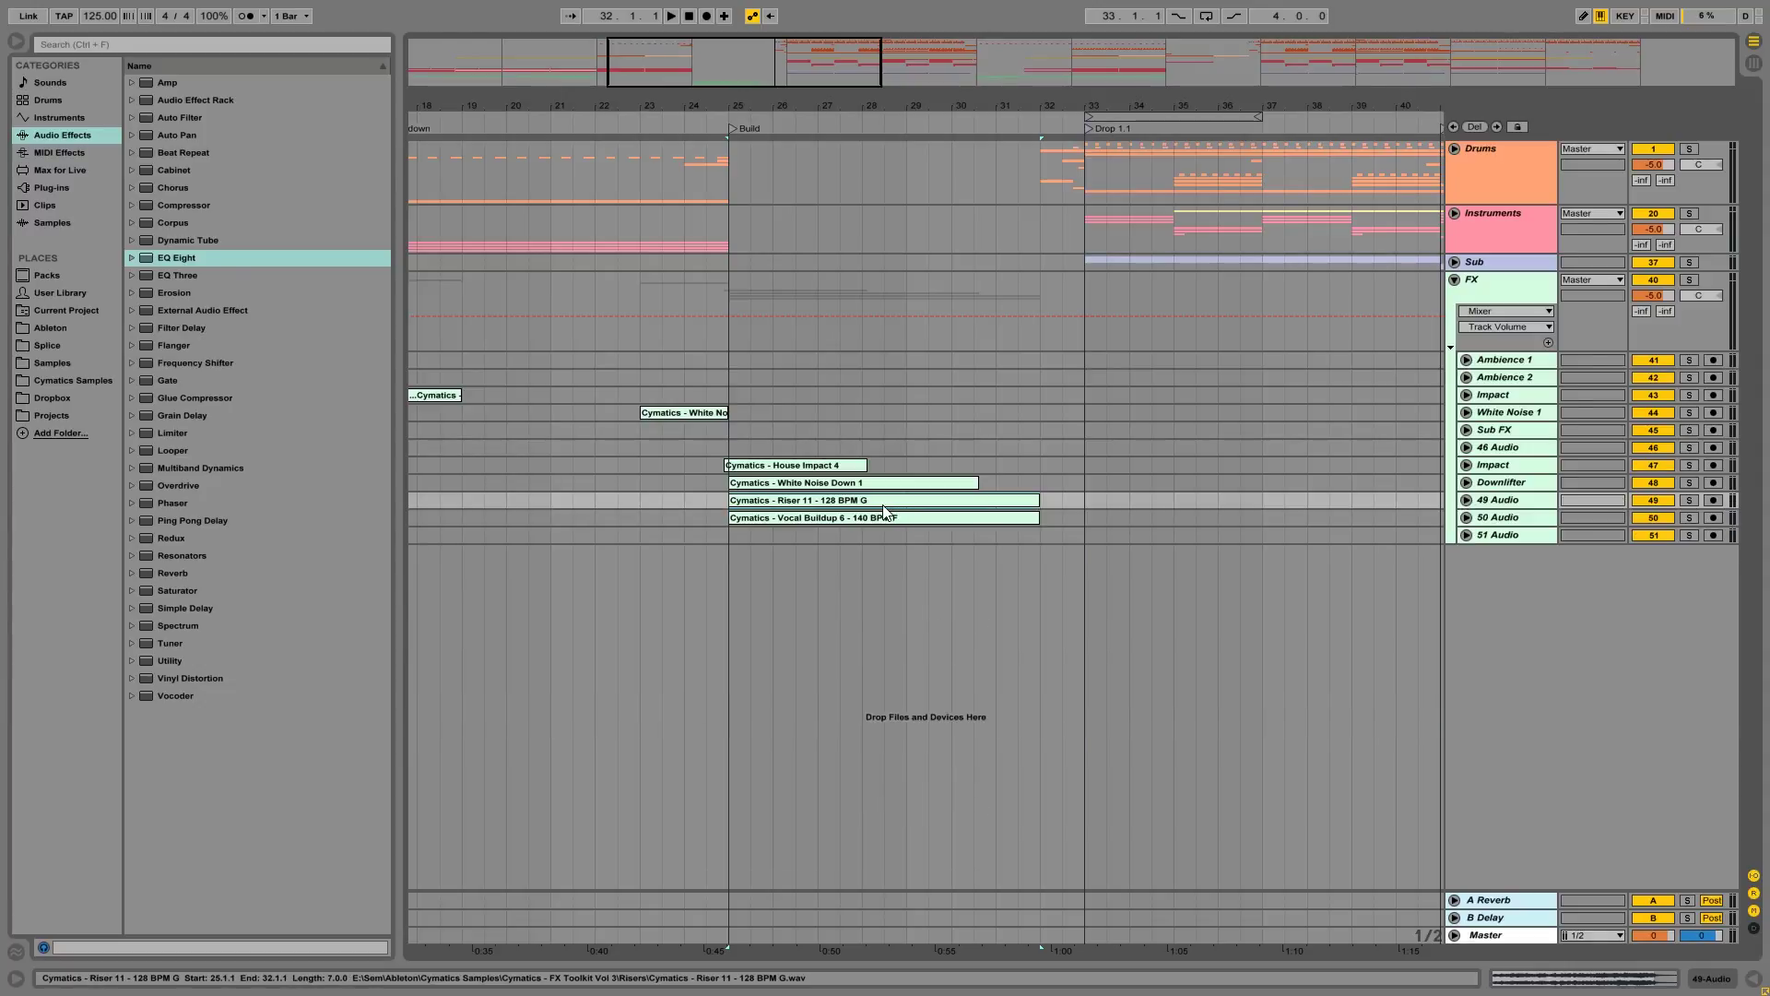
{"action": "left_click", "coordinate": [1455, 281]}
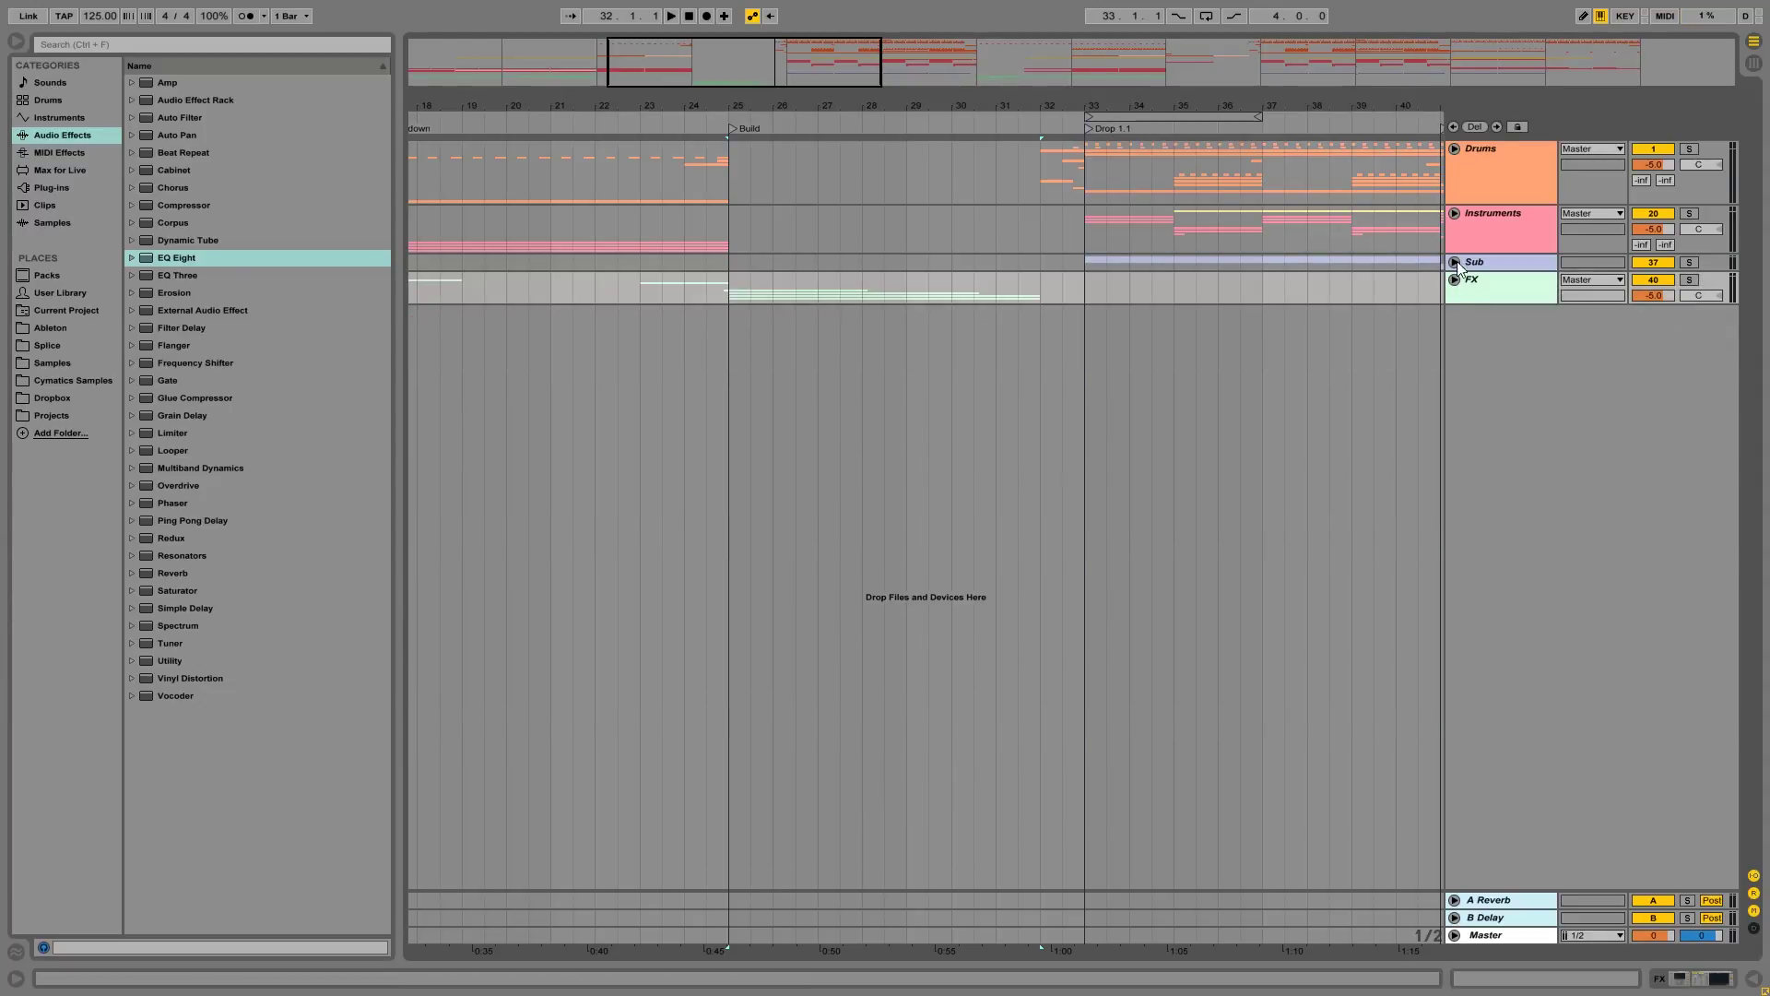
Step: Expand and solo the Drums group, and set the insert position at bar 25 on the Perc 2 track
{"action": "left_click", "coordinate": [1455, 149]}
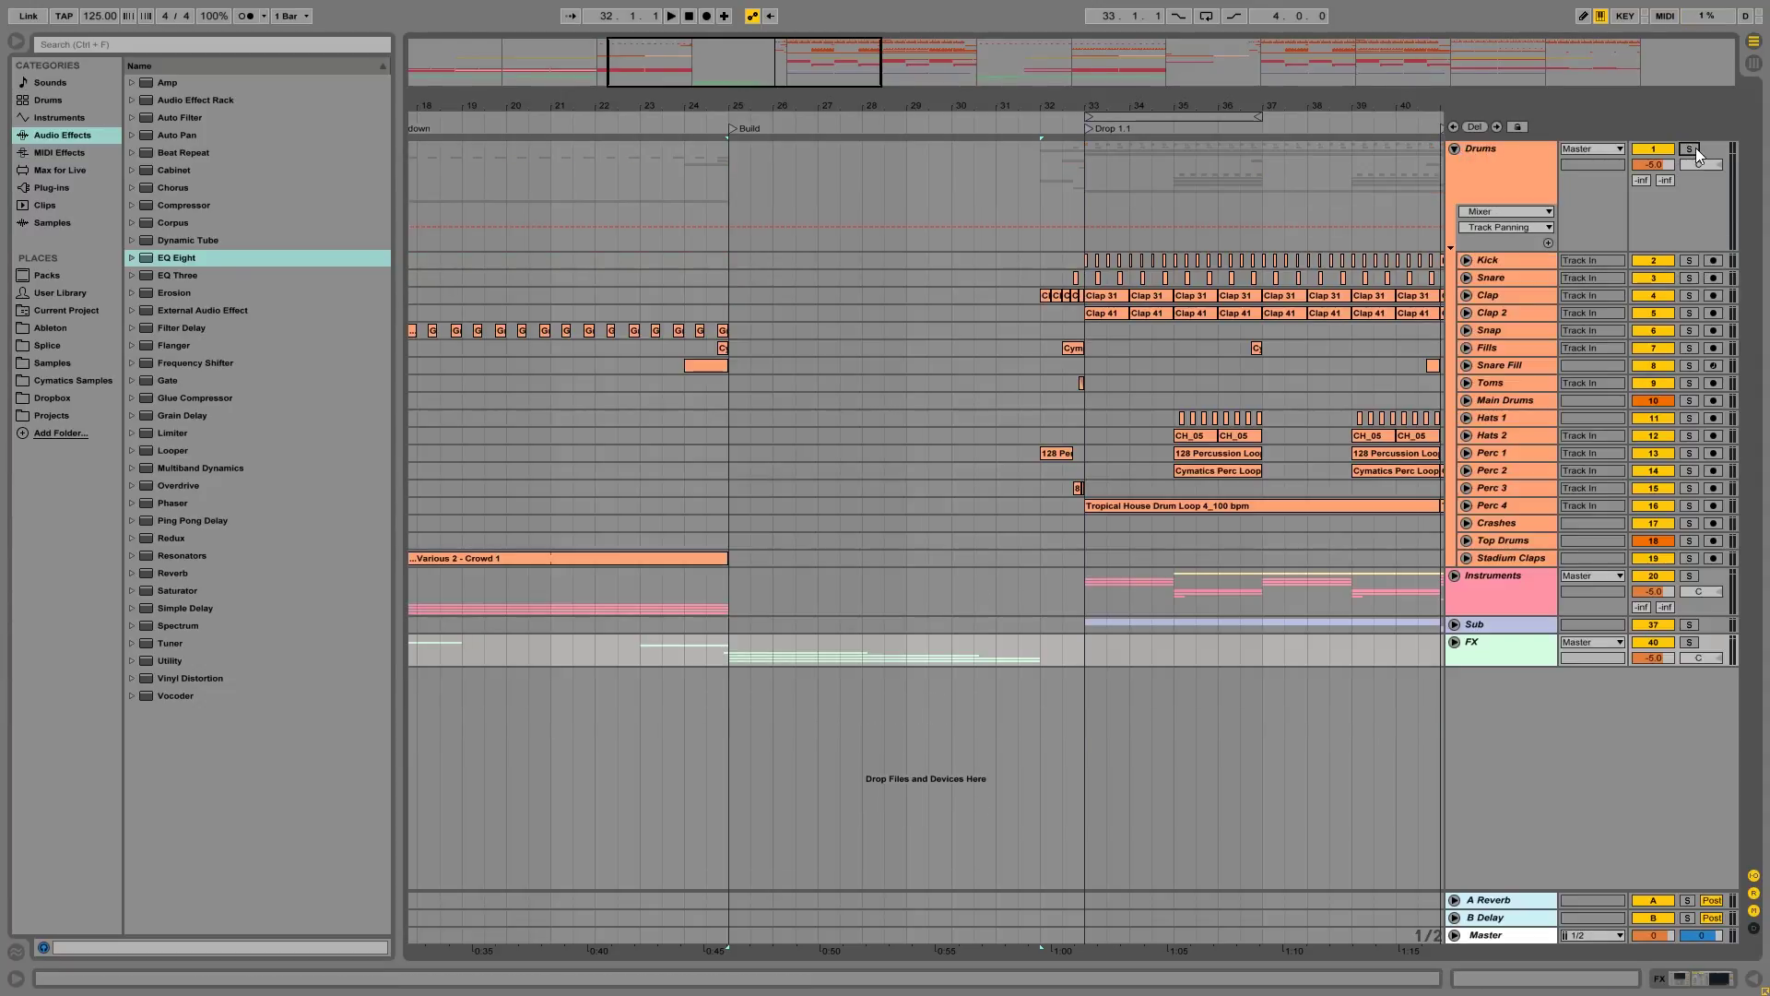
{"action": "left_click", "coordinate": [1691, 149]}
{"action": "left_click", "coordinate": [732, 464]}
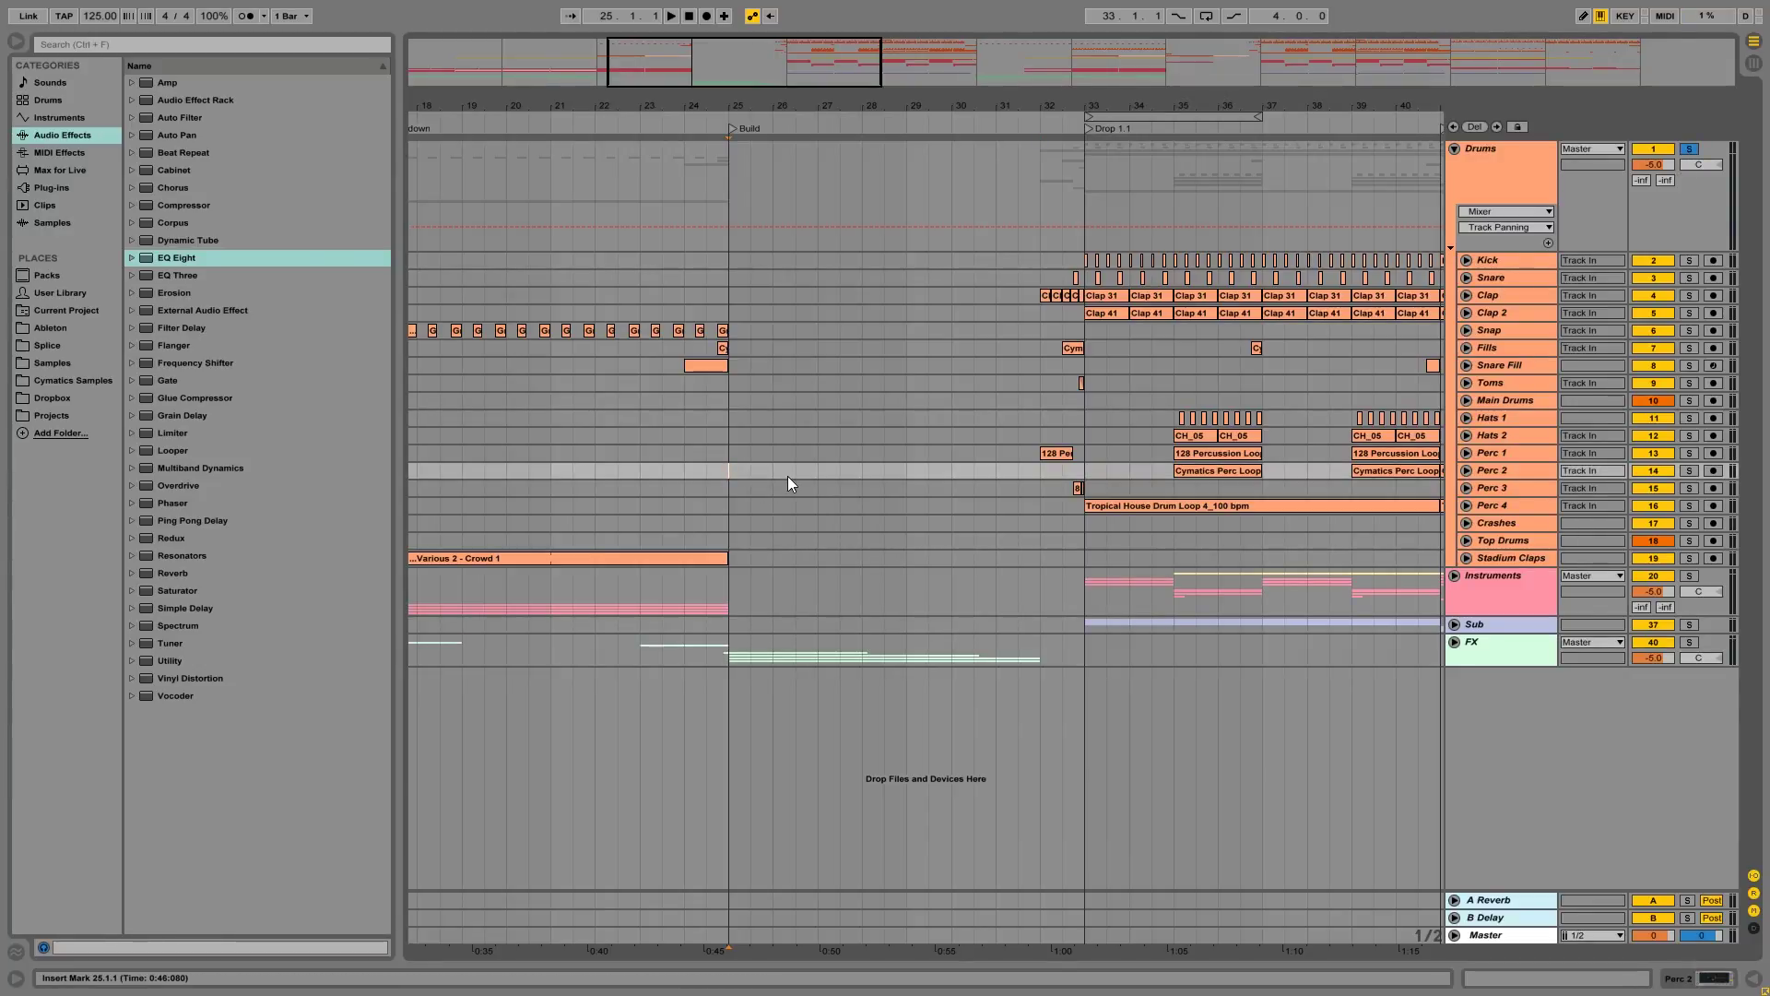
Step: Expand the Stadium Claps track, listen to its claps and extend the Crowd 1 clip from bar 25 to bar 32
{"action": "left_click", "coordinate": [1467, 558]}
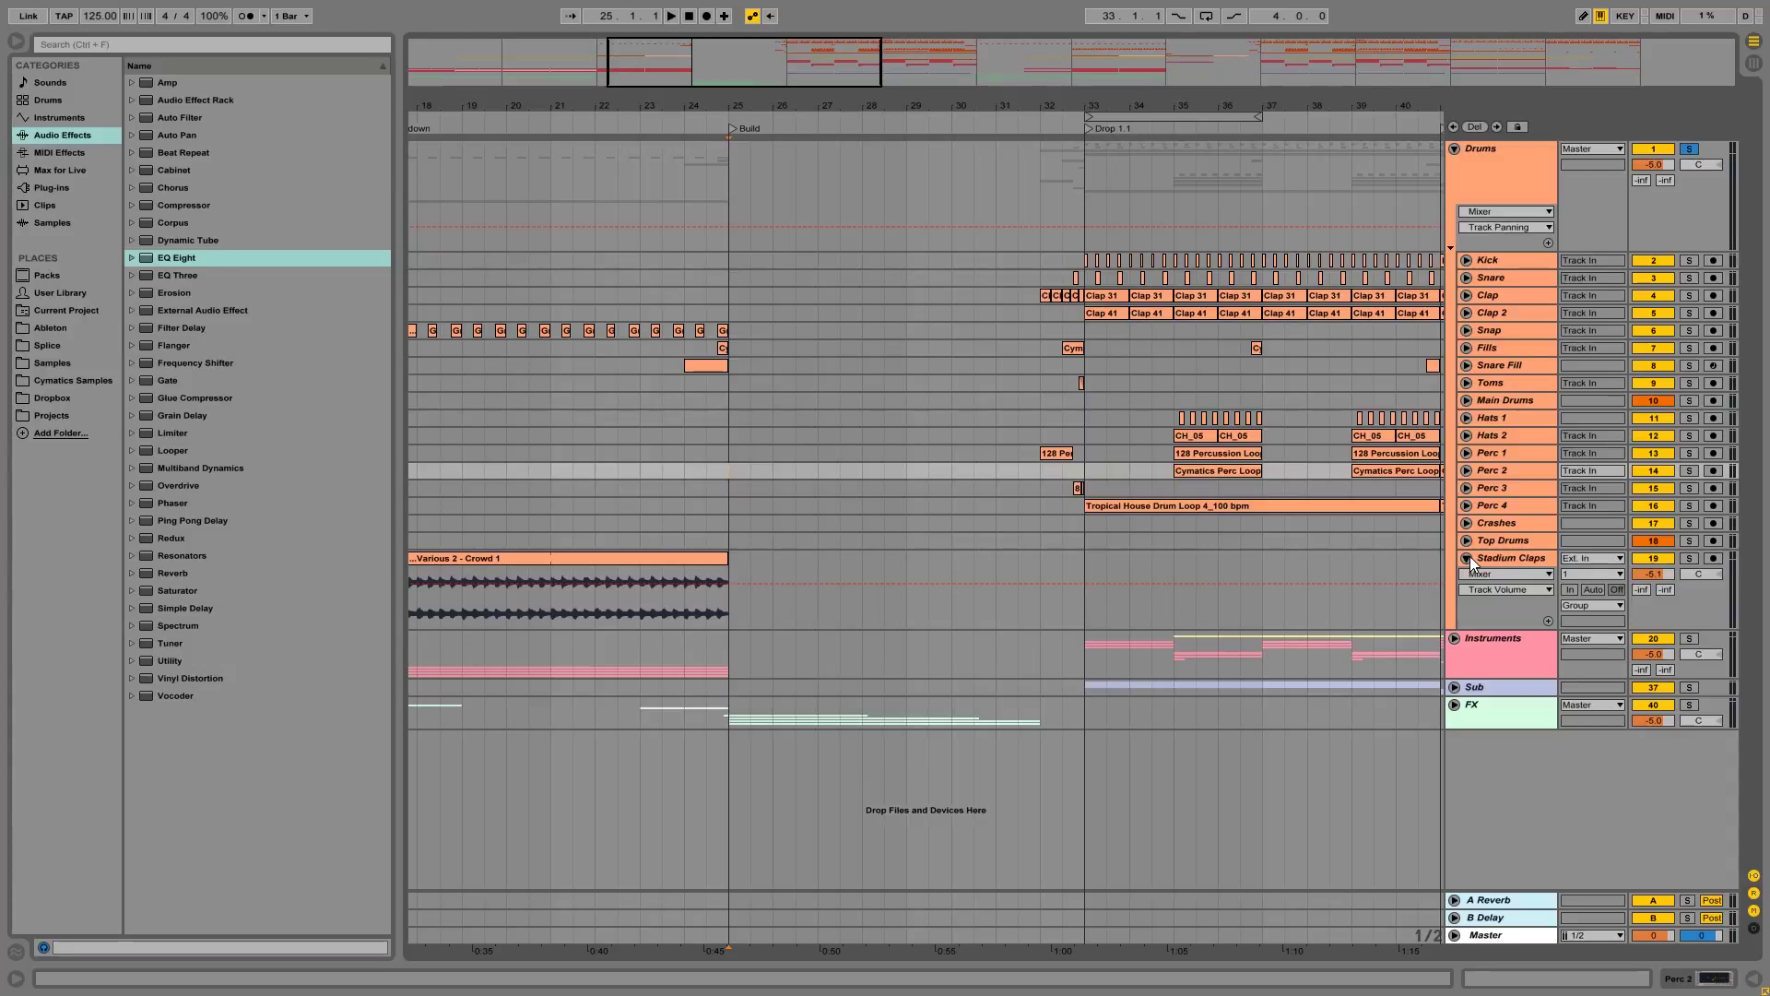
{"action": "left_click", "coordinate": [550, 612]}
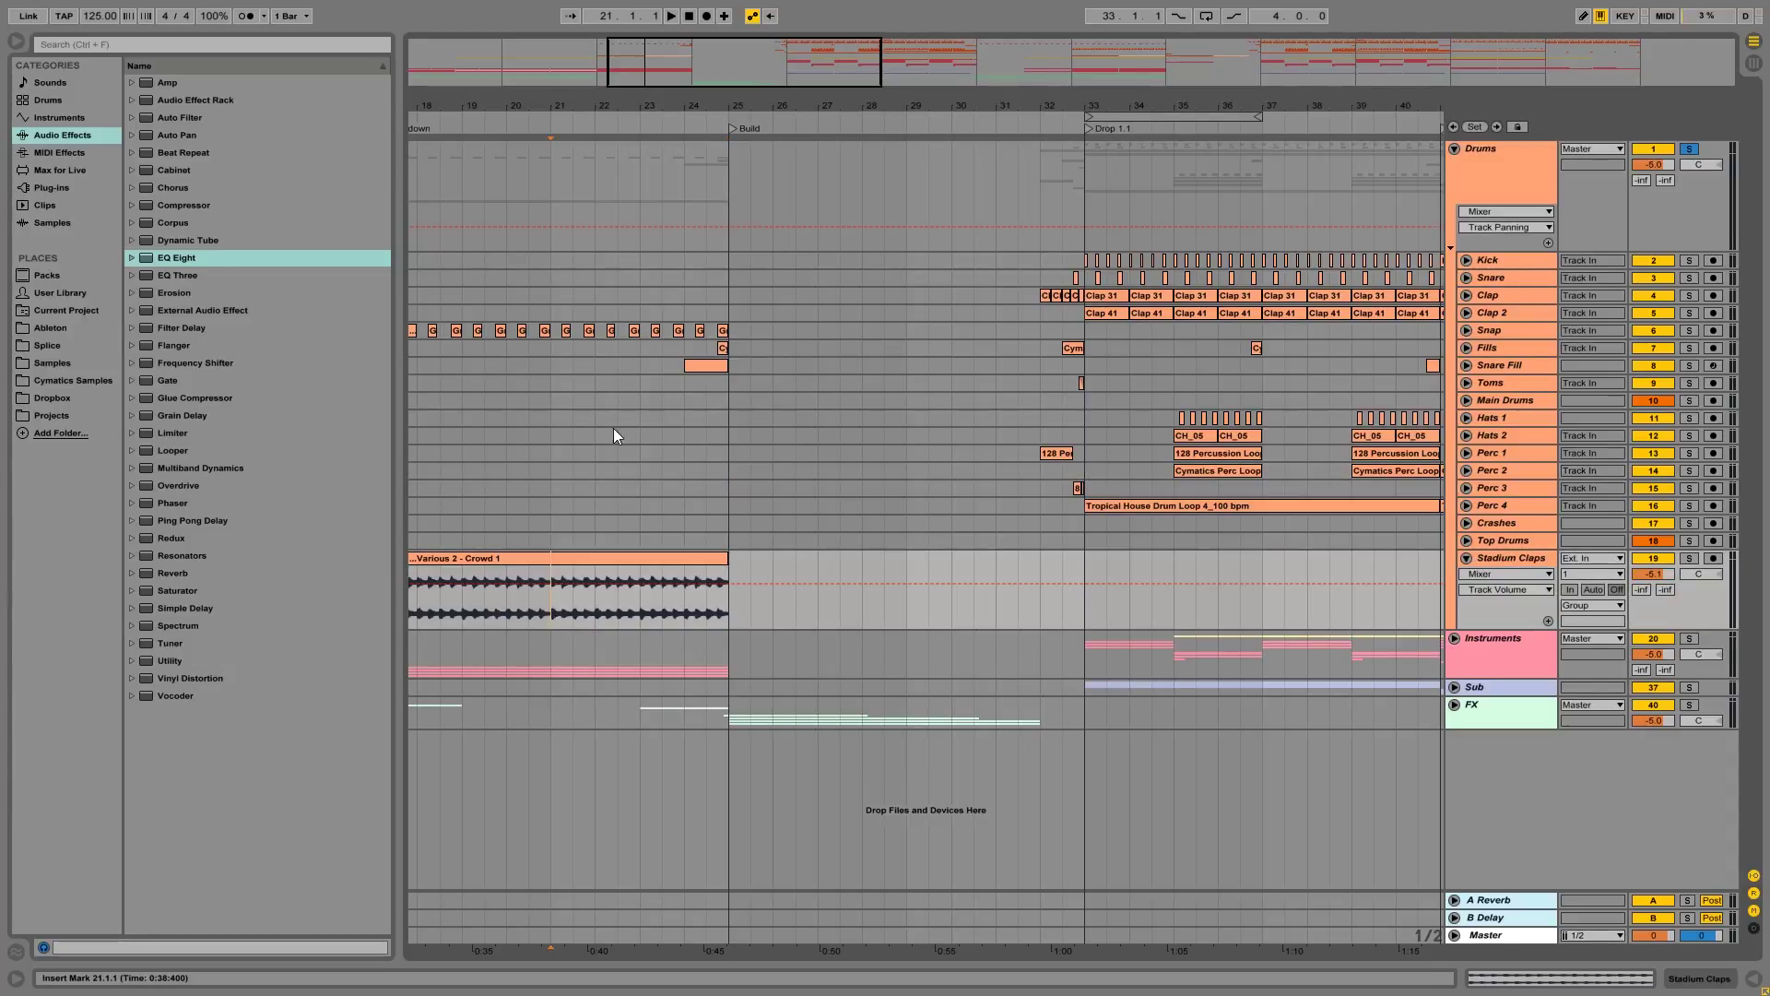
{"action": "left_click_drag", "start_coordinate": [662, 104], "coordinate": [662, 99]}
{"action": "key", "text": "space"}
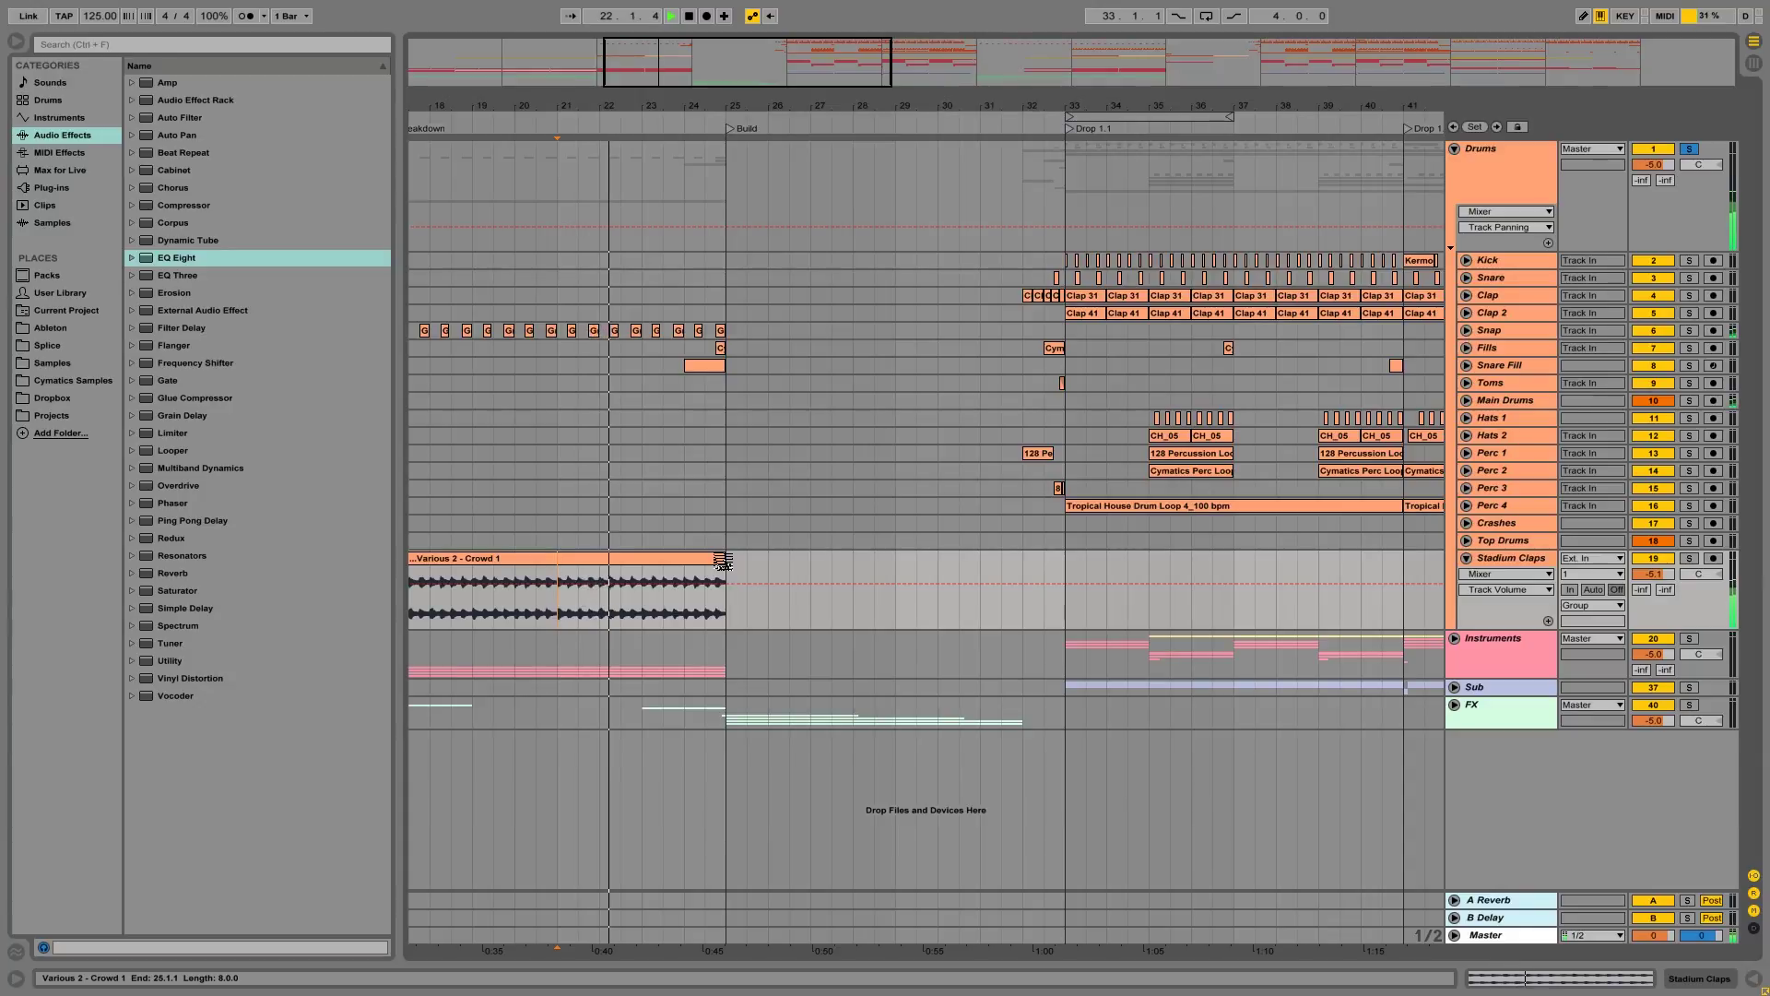
{"action": "key", "text": "space"}
{"action": "left_click_drag", "start_coordinate": [722, 561], "coordinate": [1021, 560]}
{"action": "left_click", "coordinate": [724, 613]}
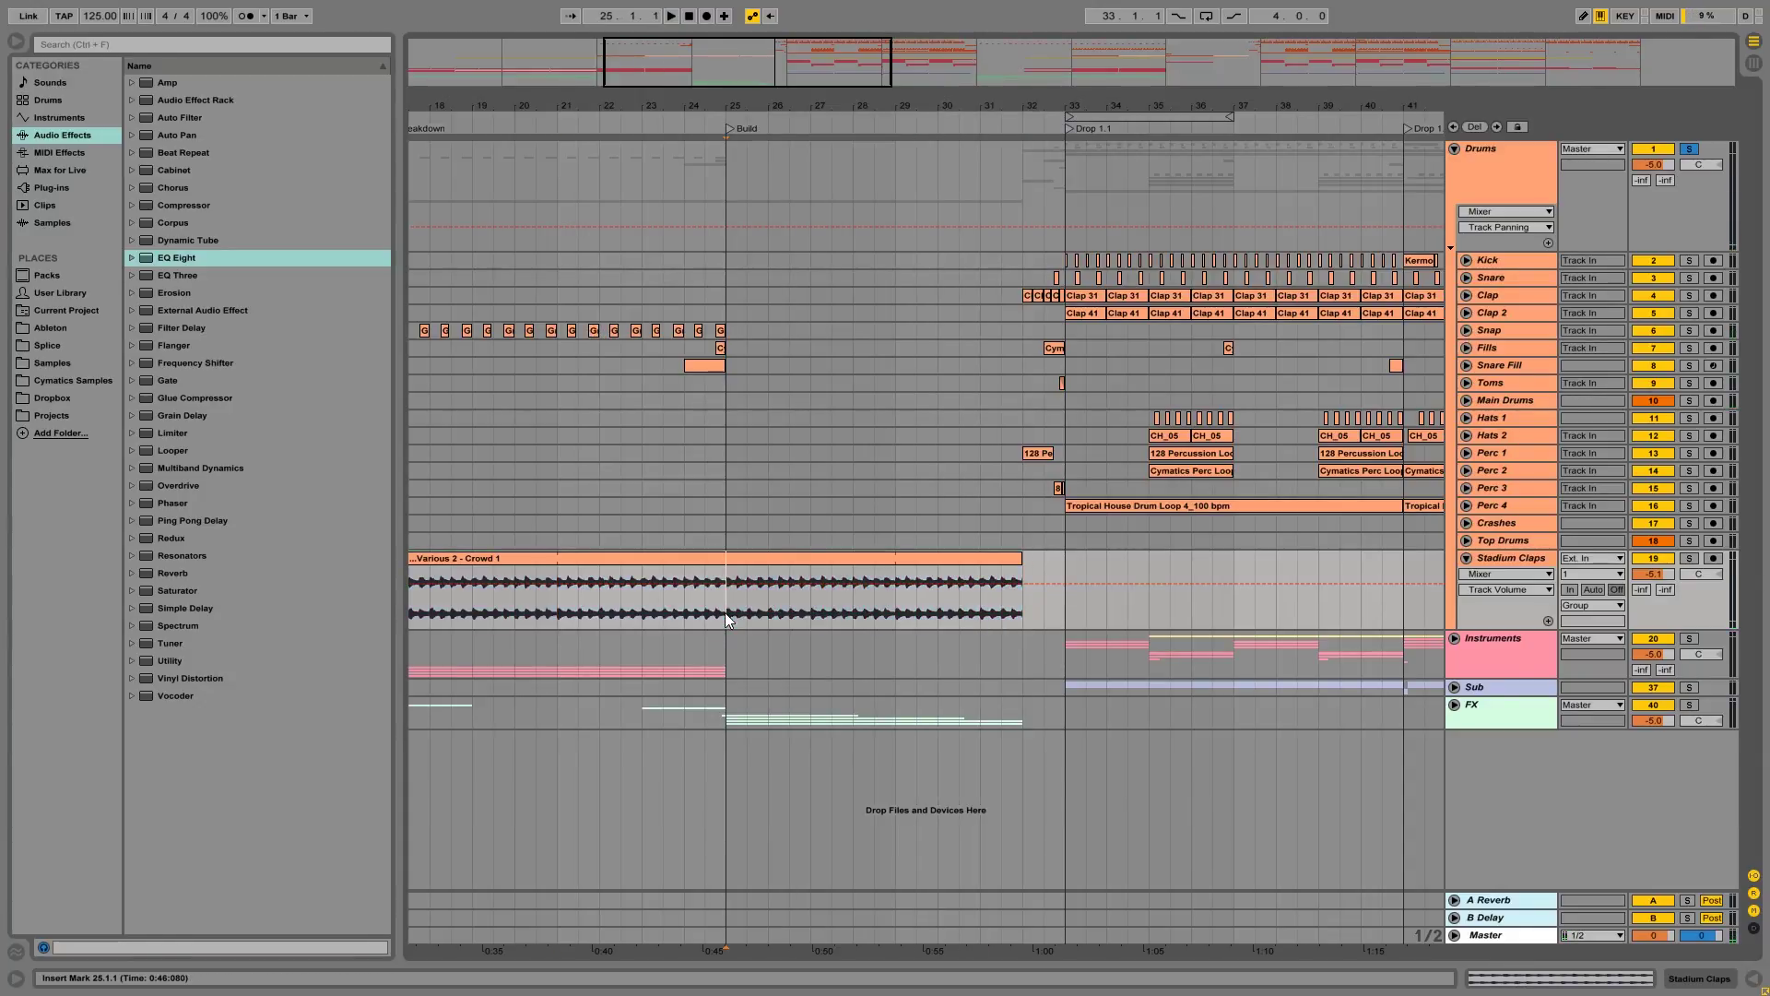
Step: Copy an eighth-note clap slice and paste it between the existing hits in bar 29 of the Stadium Claps track to double the rhythm
{"action": "left_click_drag", "start_coordinate": [918, 105], "coordinate": [851, 171]}
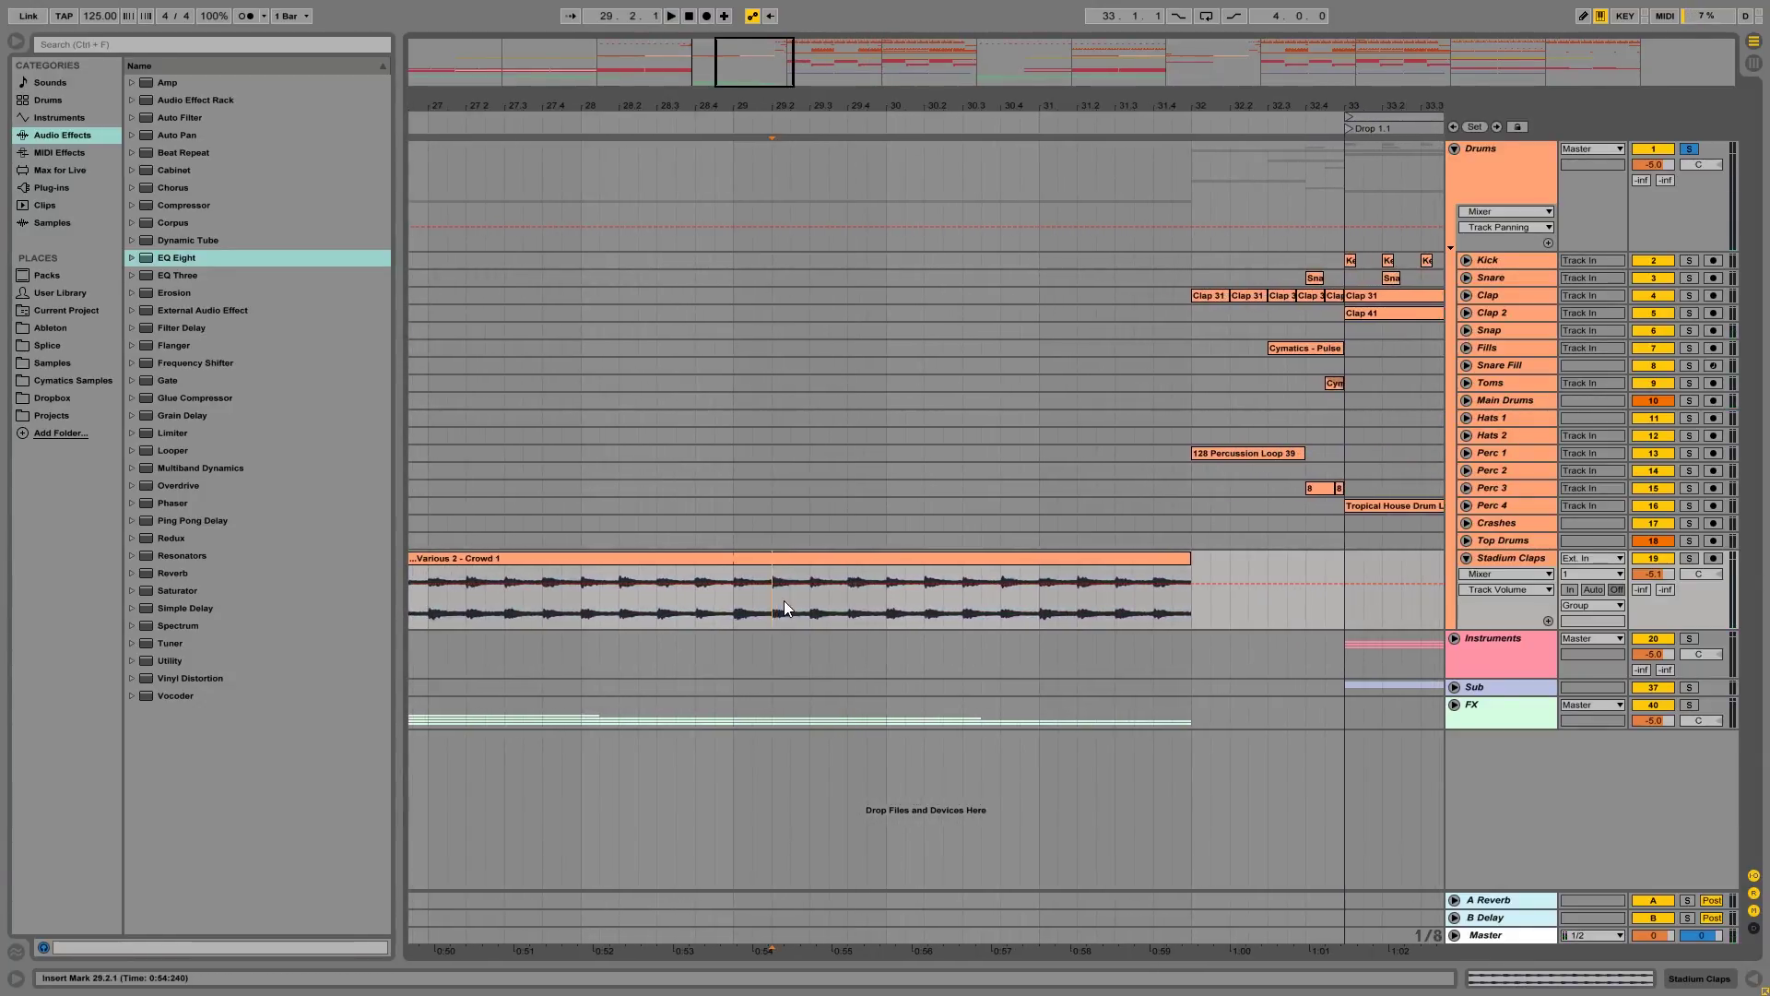
{"action": "left_click_drag", "start_coordinate": [784, 600], "coordinate": [859, 599]}
{"action": "key", "text": "ctrl+e"}
{"action": "key", "text": "ctrl+c"}
{"action": "left_click", "coordinate": [775, 606]}
{"action": "key", "text": "ctrl+v"}
{"action": "key", "text": "ctrl+c"}
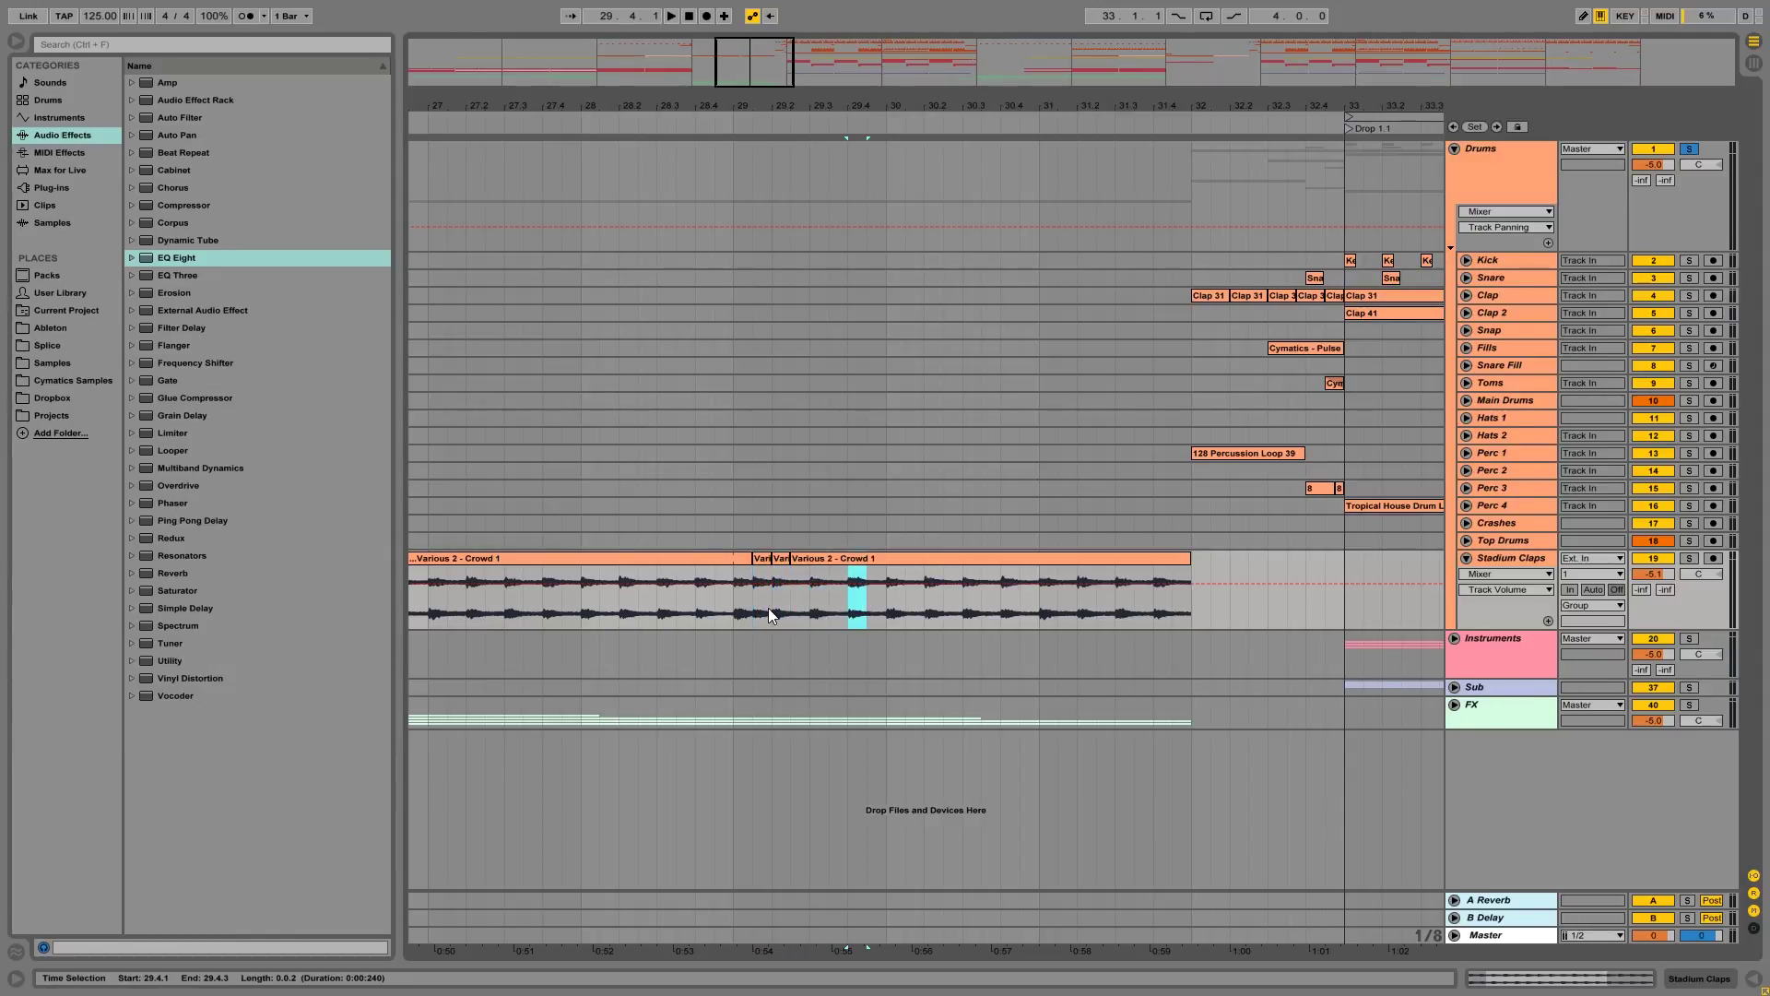
{"action": "left_click", "coordinate": [784, 601]}
{"action": "key", "text": "ctrl+v"}
{"action": "left_click", "coordinate": [735, 611]}
{"action": "key", "text": "space"}
Step: Duplicate the doubled two-beat clap pattern from the start of bar 29 up to bar 32 while listening to it
{"action": "left_click_drag", "start_coordinate": [736, 610], "coordinate": [820, 616]}
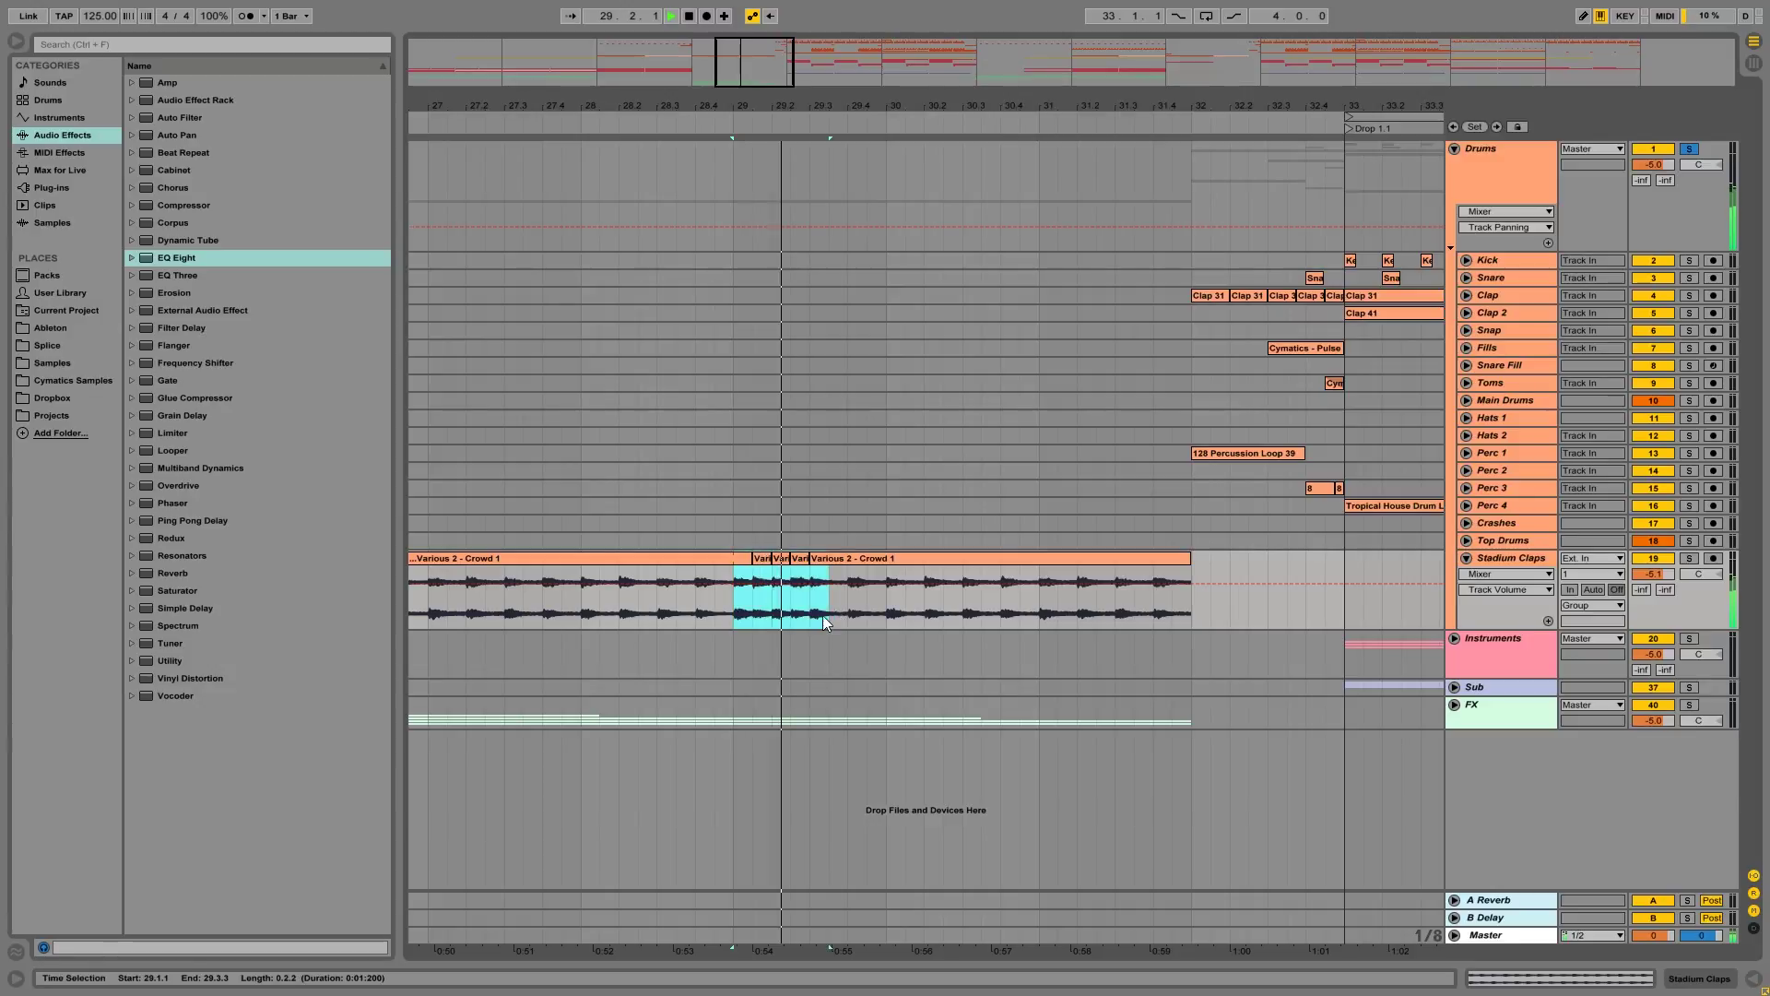
{"action": "key", "text": "ctrl+d"}
{"action": "key", "text": "ctrl+d"}
{"action": "key", "text": "ctrl+d"}
{"action": "key", "text": "ctrl+d"}
{"action": "key", "text": "ctrl+d"}
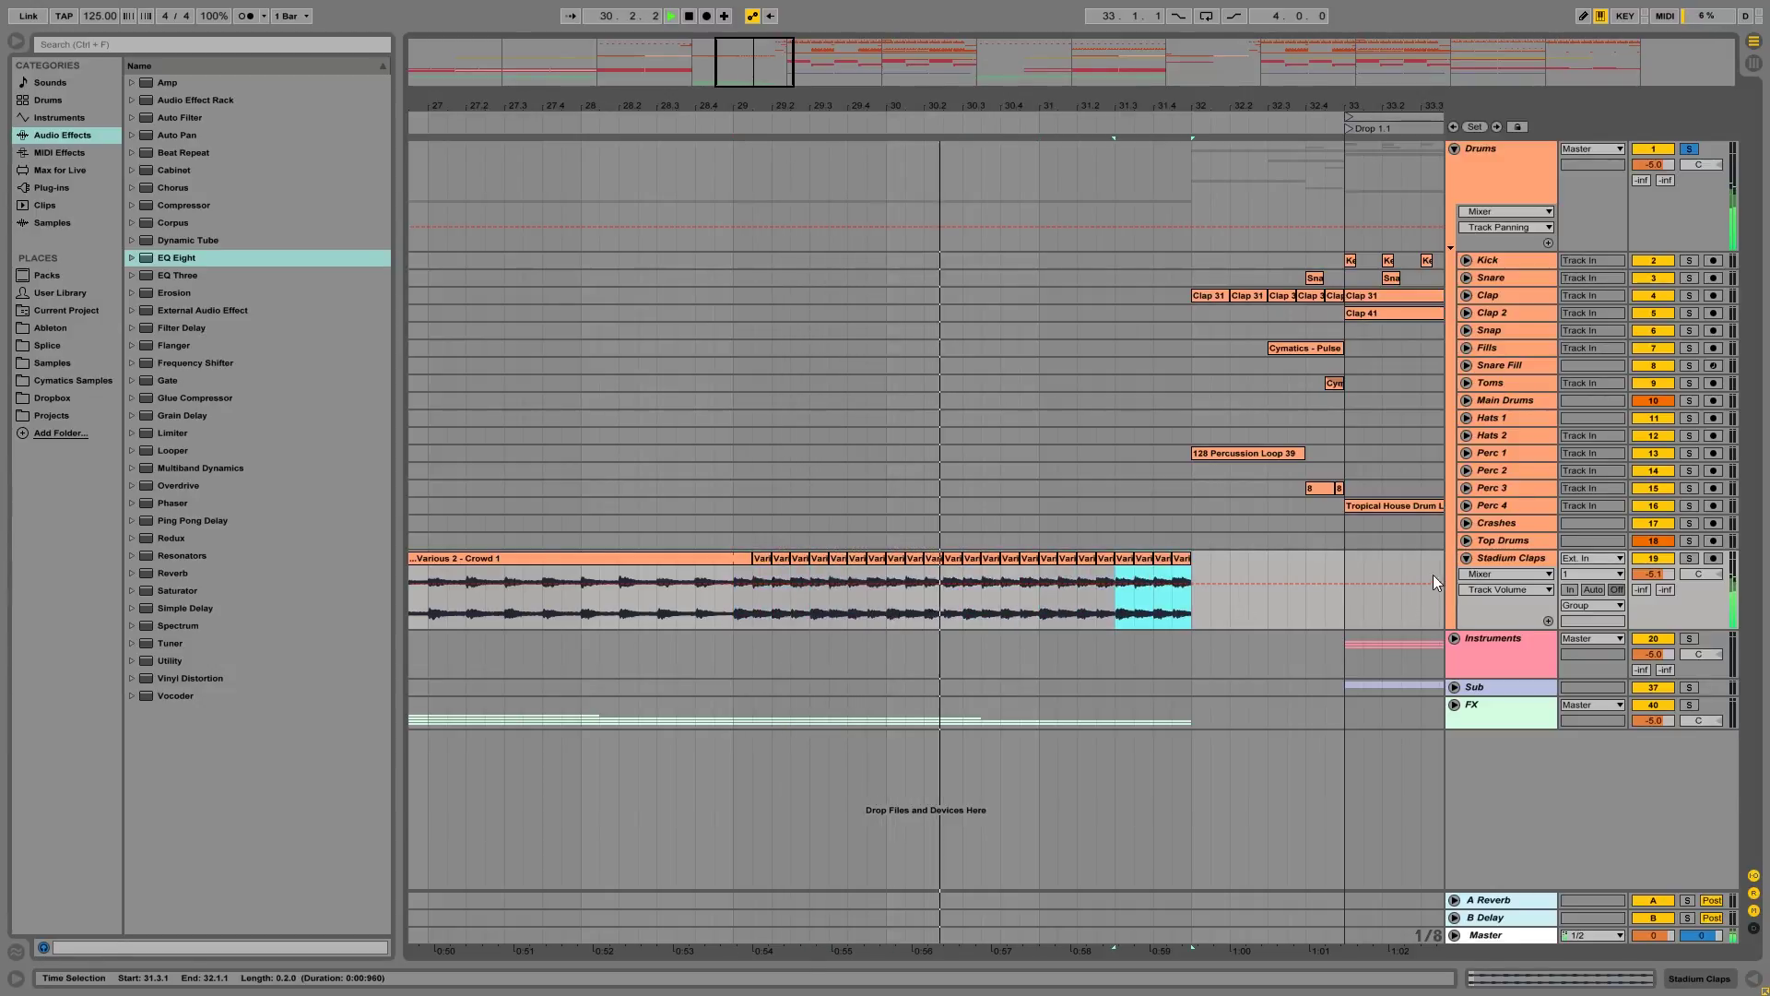
{"action": "left_click", "coordinate": [1466, 557]}
{"action": "left_click_drag", "start_coordinate": [1049, 92], "coordinate": [1097, 37]}
{"action": "key", "text": "space"}
{"action": "left_click", "coordinate": [1466, 558]}
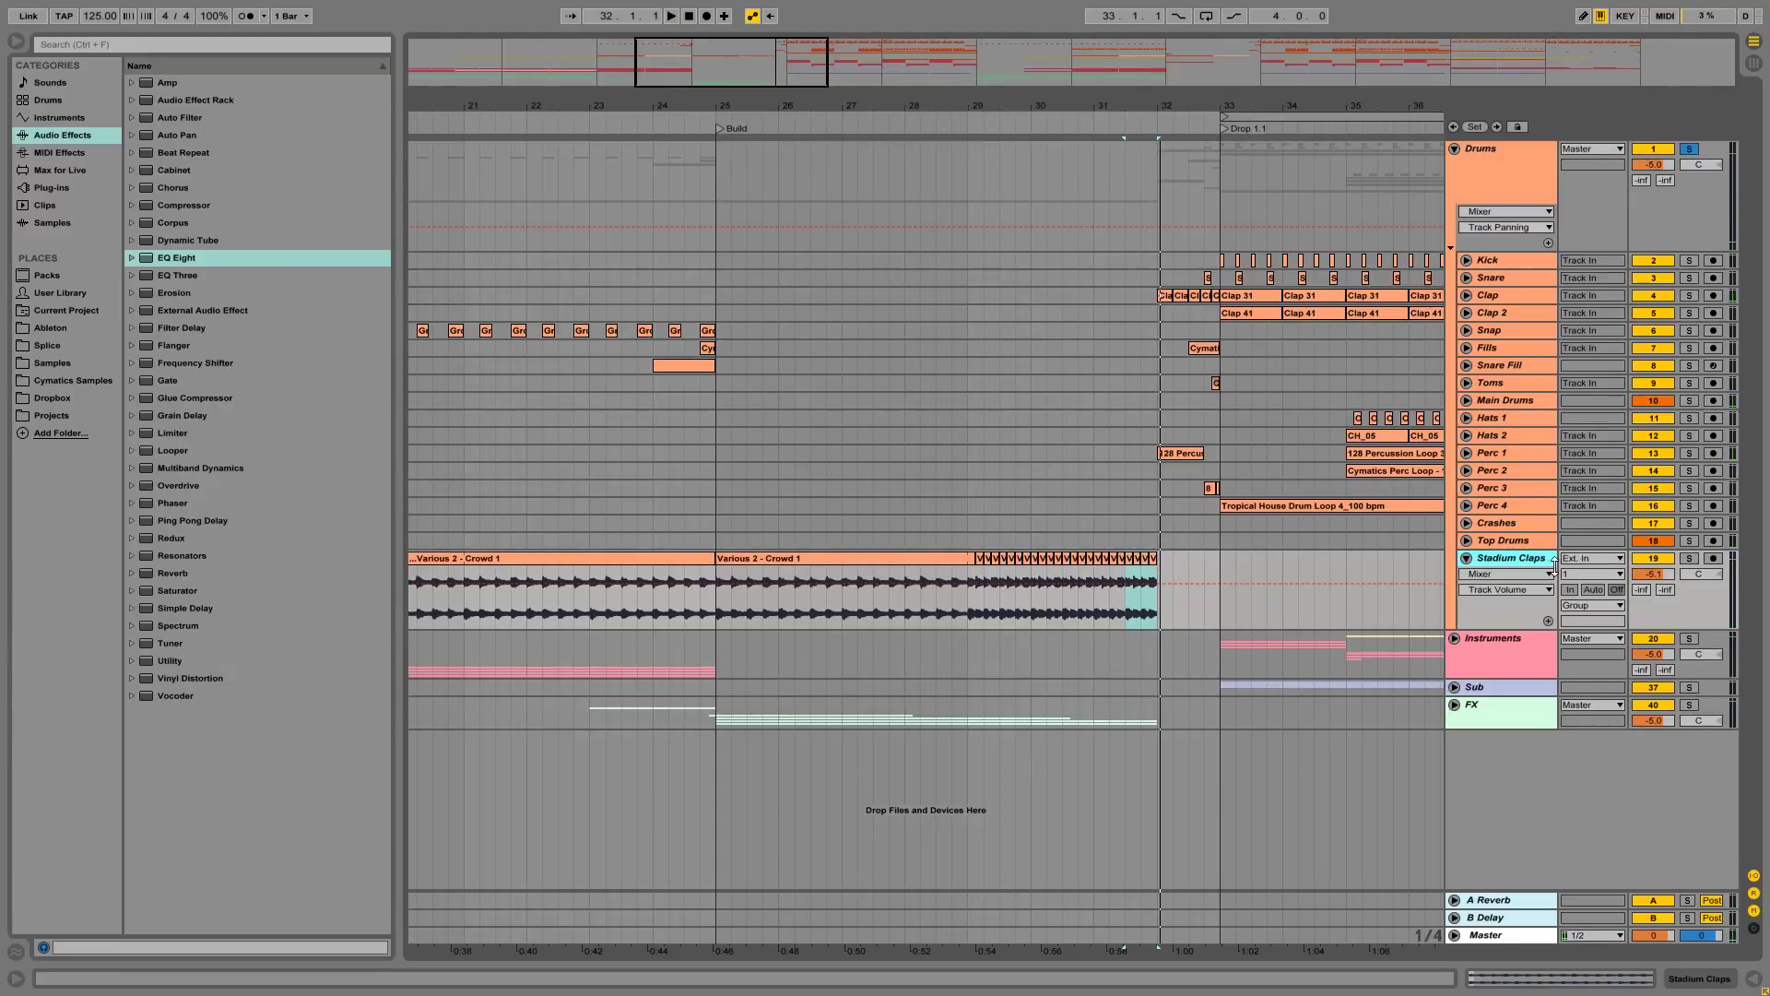
Step: Insert a MIDI track below Stadium Claps, collapse Stadium Claps, and show the expanded new track's empty device chain
{"action": "key", "text": "ctrl+shift+t"}
{"action": "left_click", "coordinate": [1466, 559]}
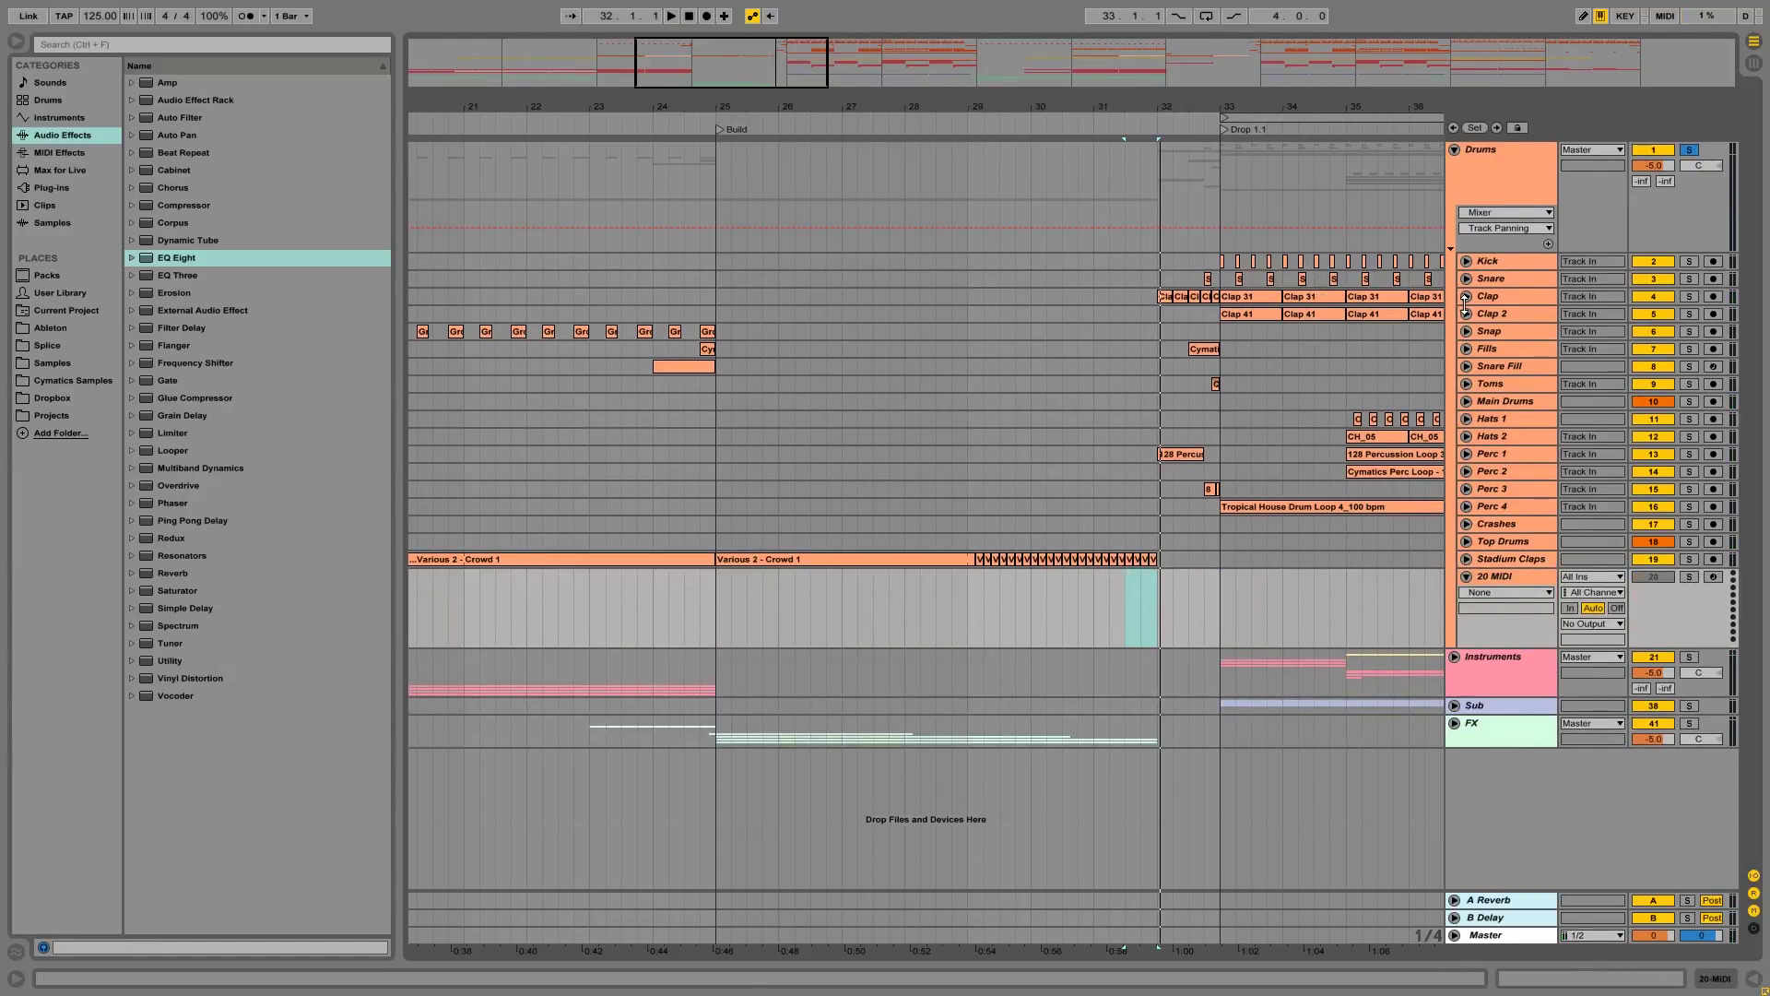
{"action": "left_click", "coordinate": [1466, 296], "text": "alt"}
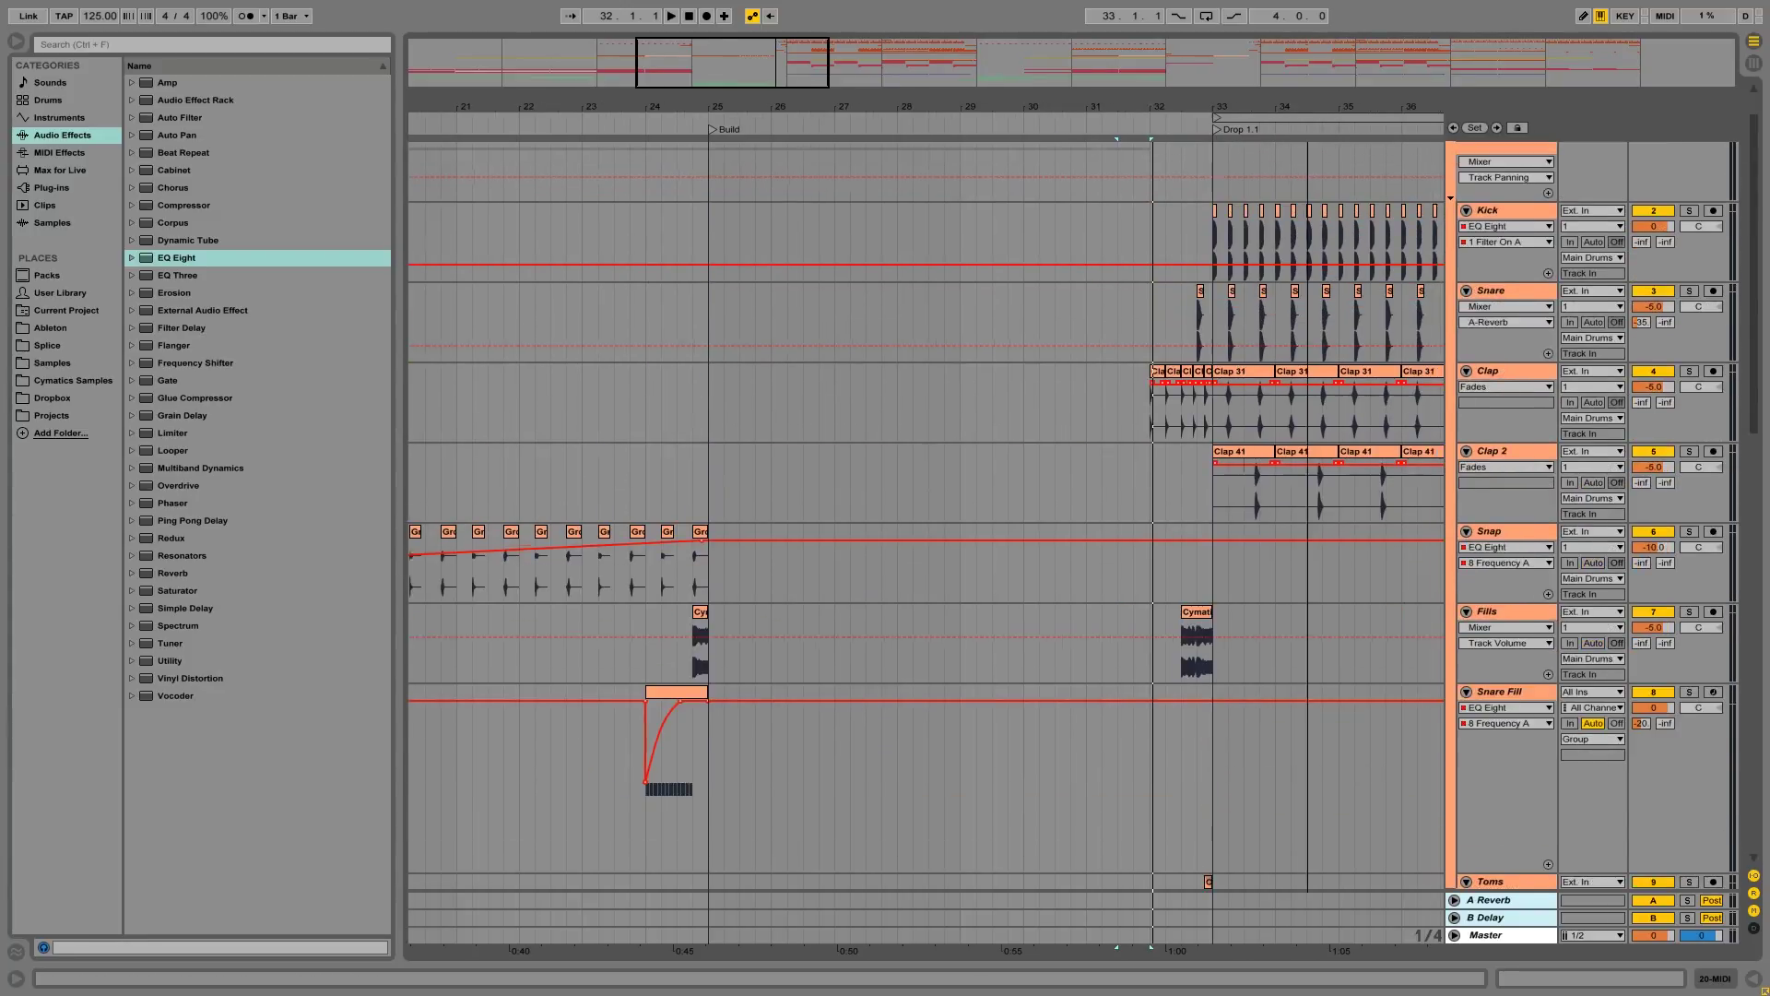
{"action": "left_click", "coordinate": [1466, 309], "text": "alt"}
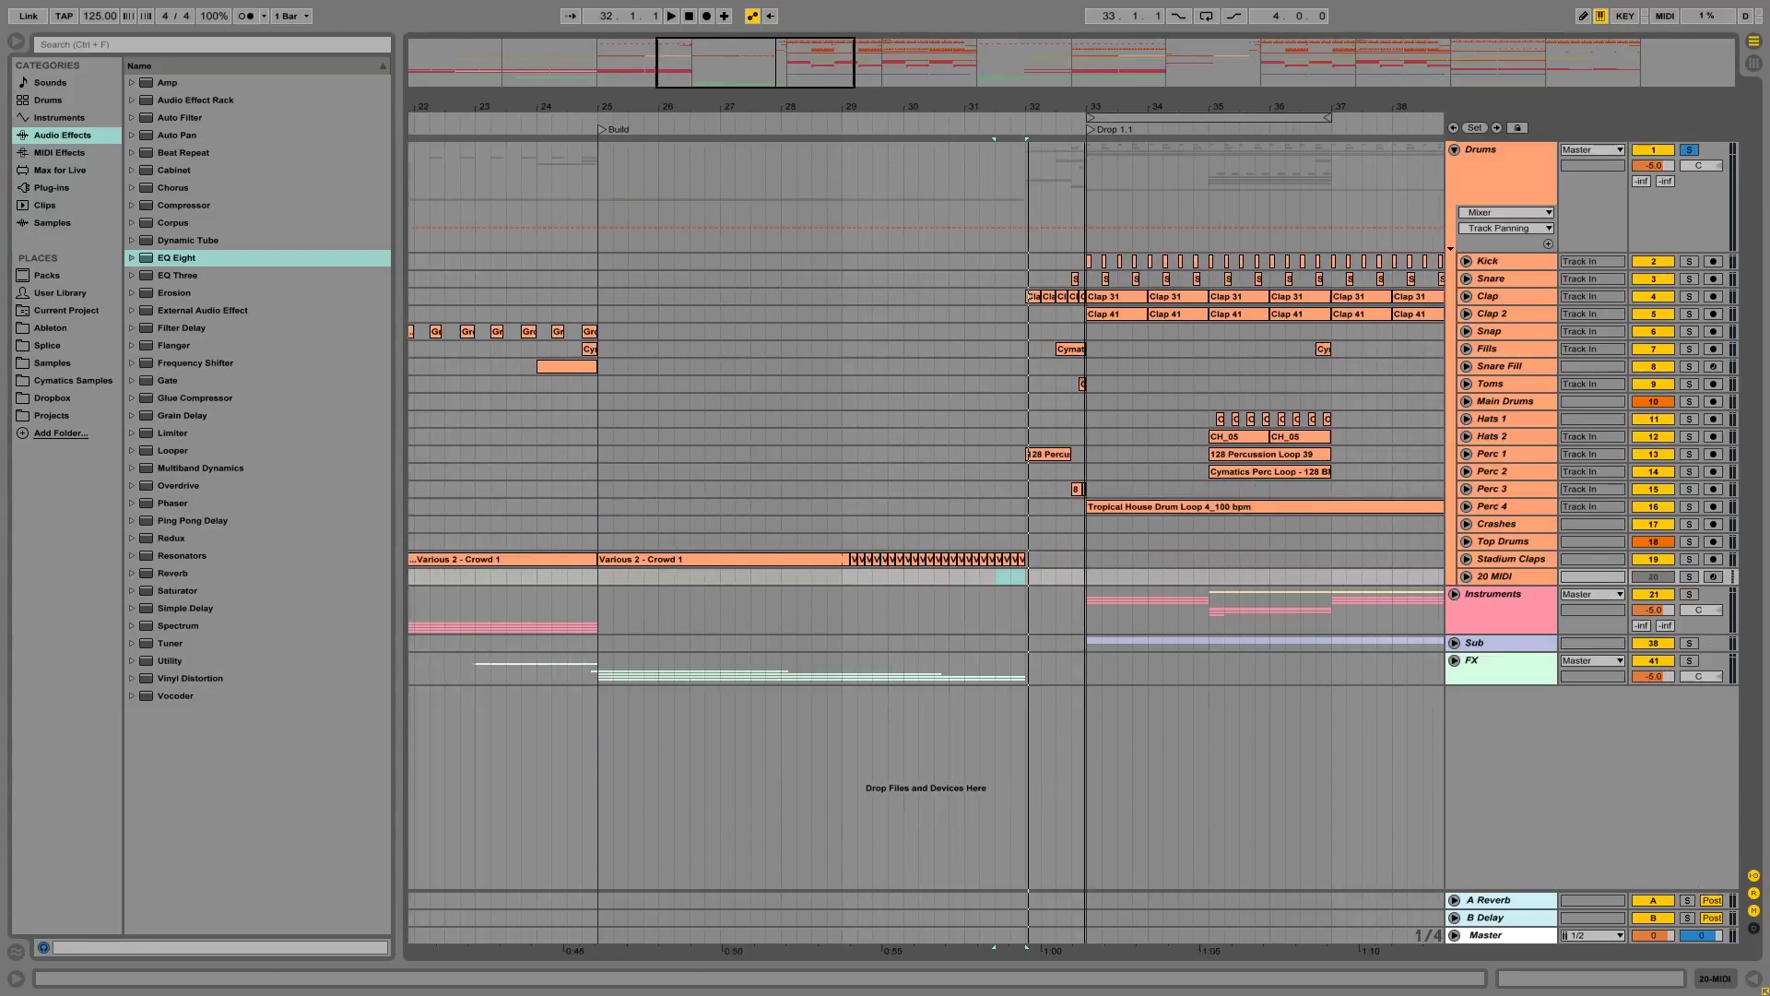
{"action": "double_click", "coordinate": [1490, 578]}
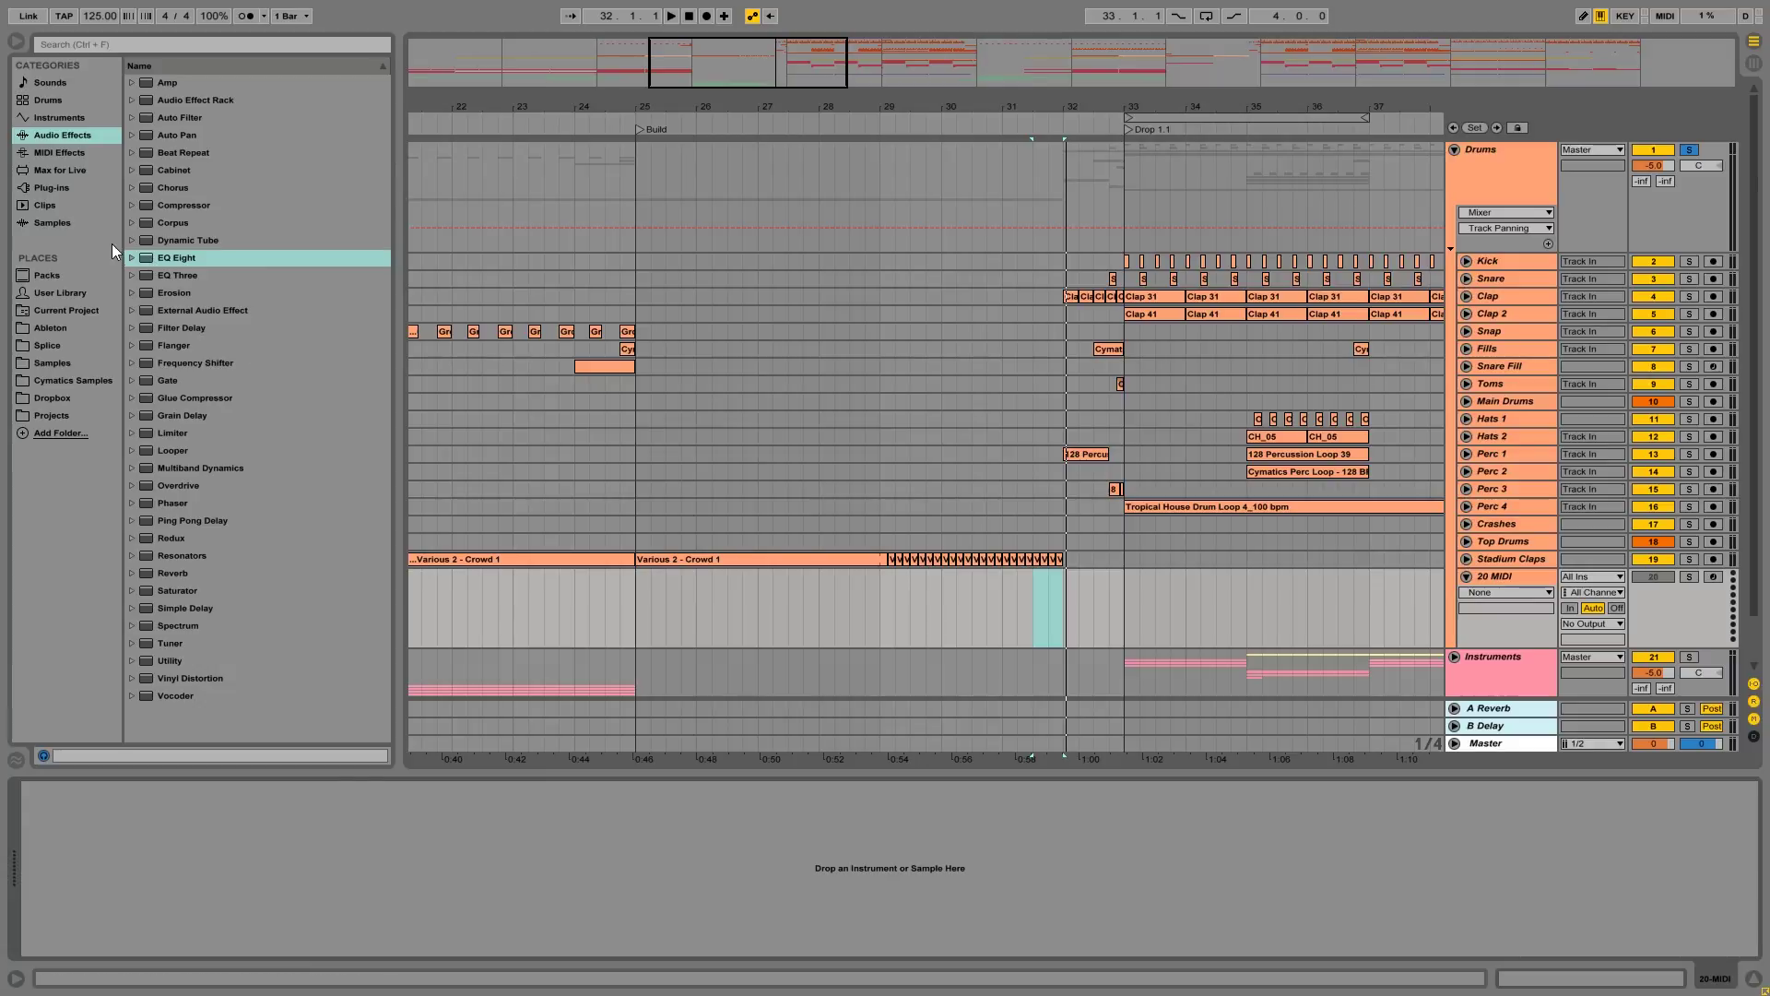
Step: Search Cymatics Samples for "snare" and open the Drums - One Shots folder in Cymatics - House Essential Samples Vol 1
{"action": "left_click", "coordinate": [74, 380]}
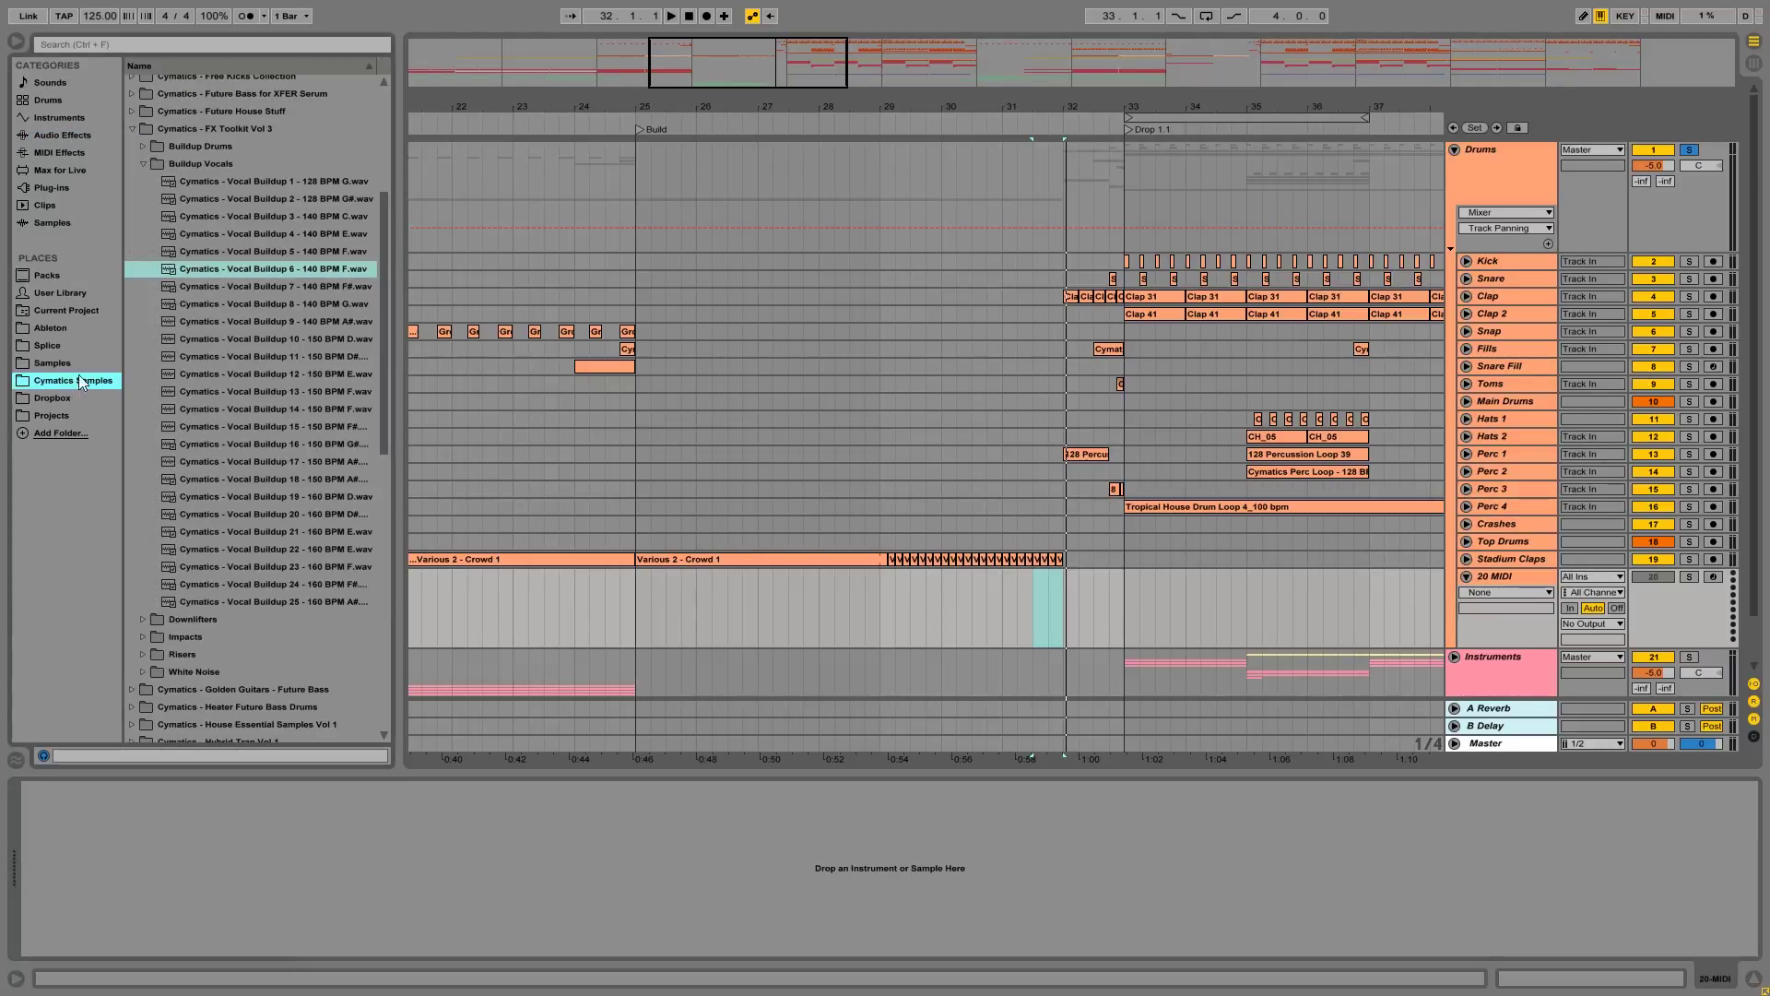
{"action": "left_click", "coordinate": [144, 166]}
{"action": "left_click", "coordinate": [177, 51]}
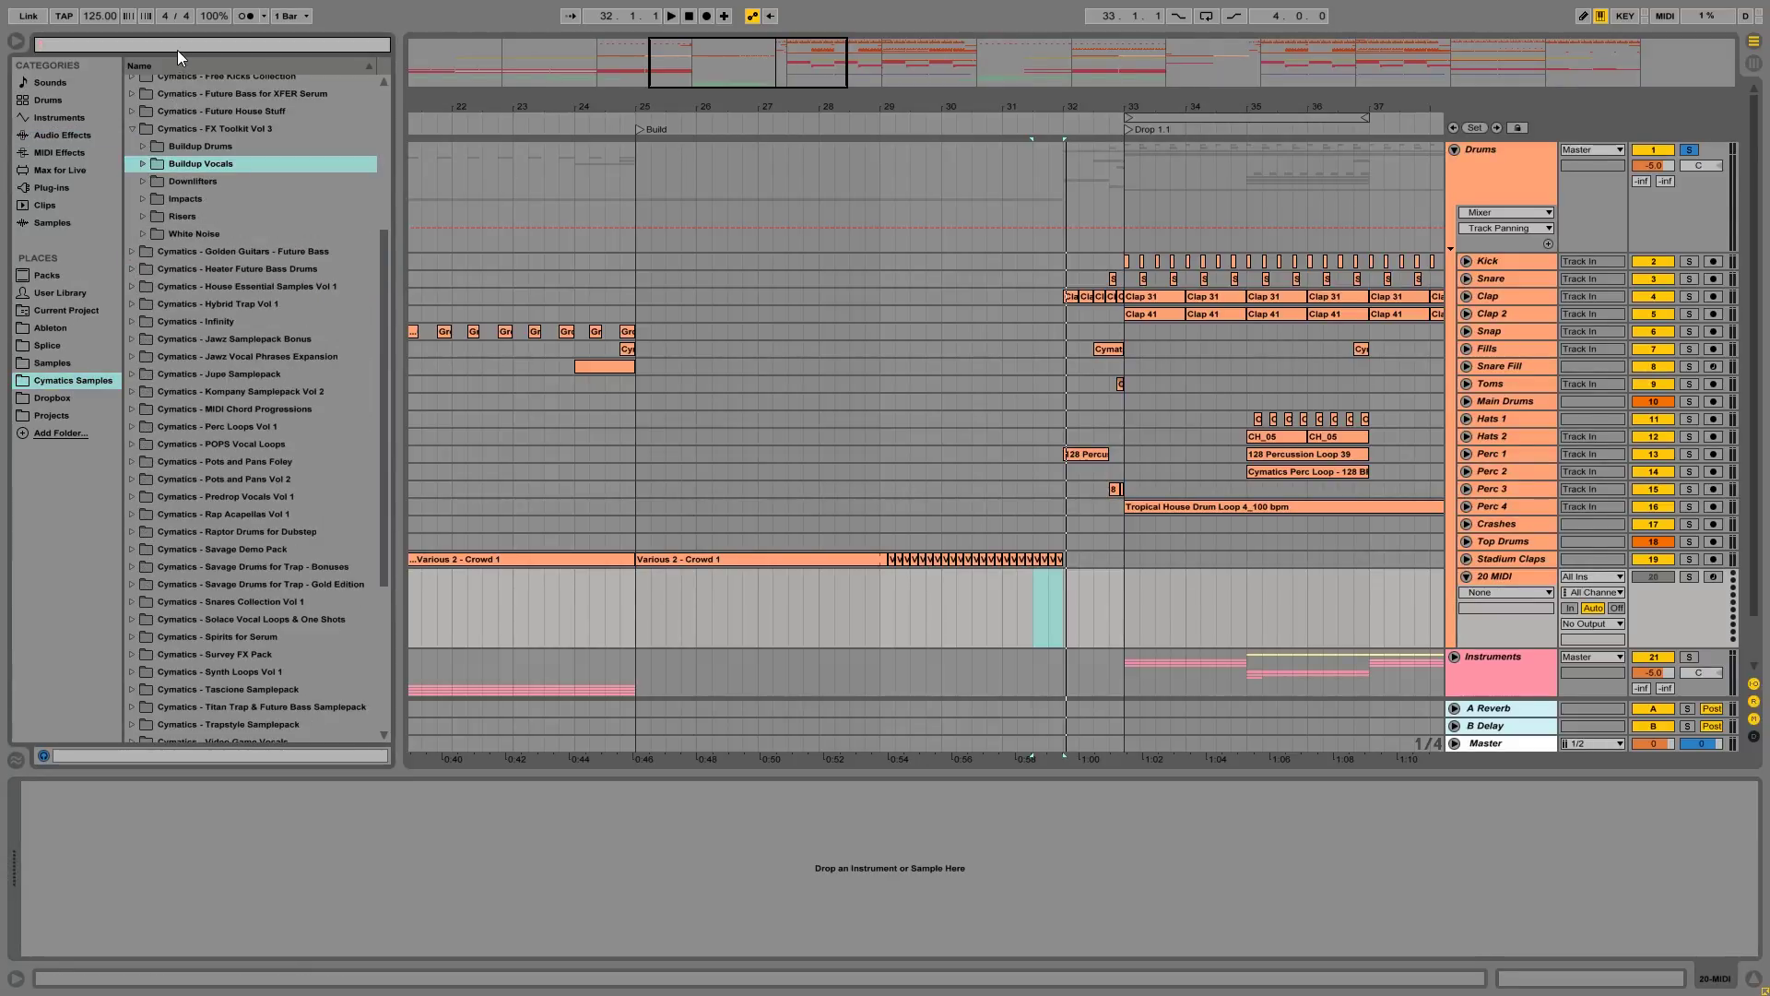
{"action": "type", "text": "snare"}
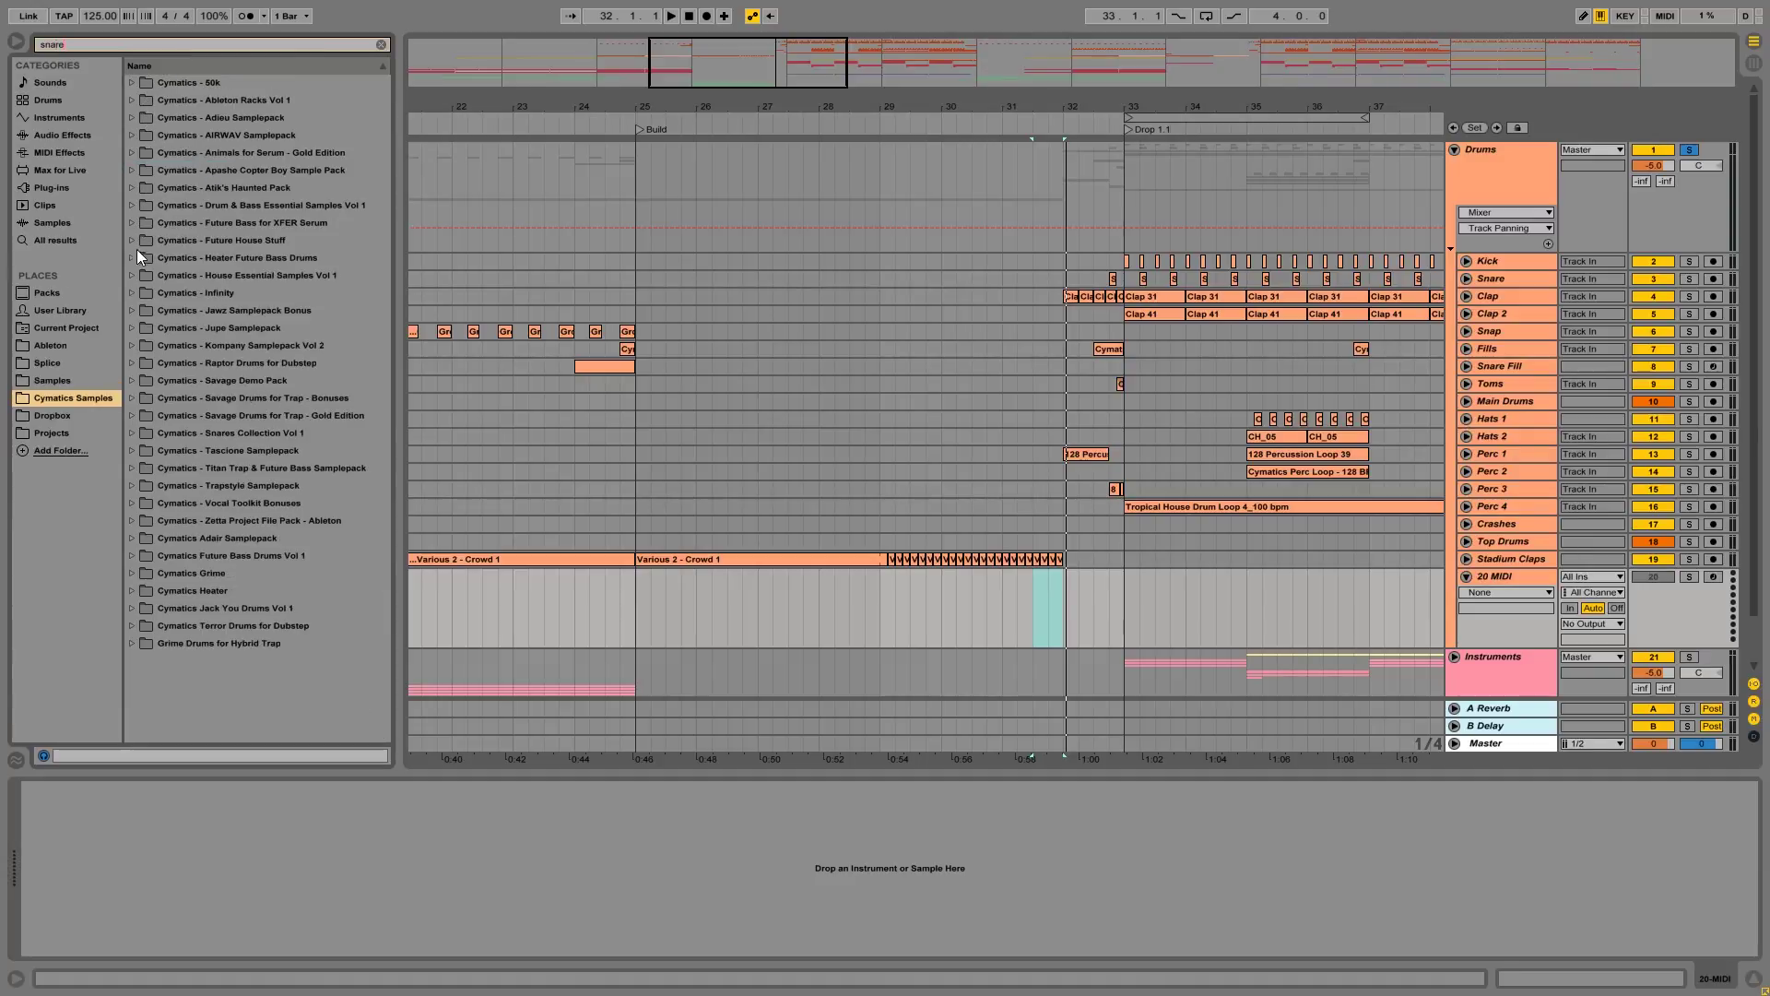
{"action": "left_click", "coordinate": [136, 274]}
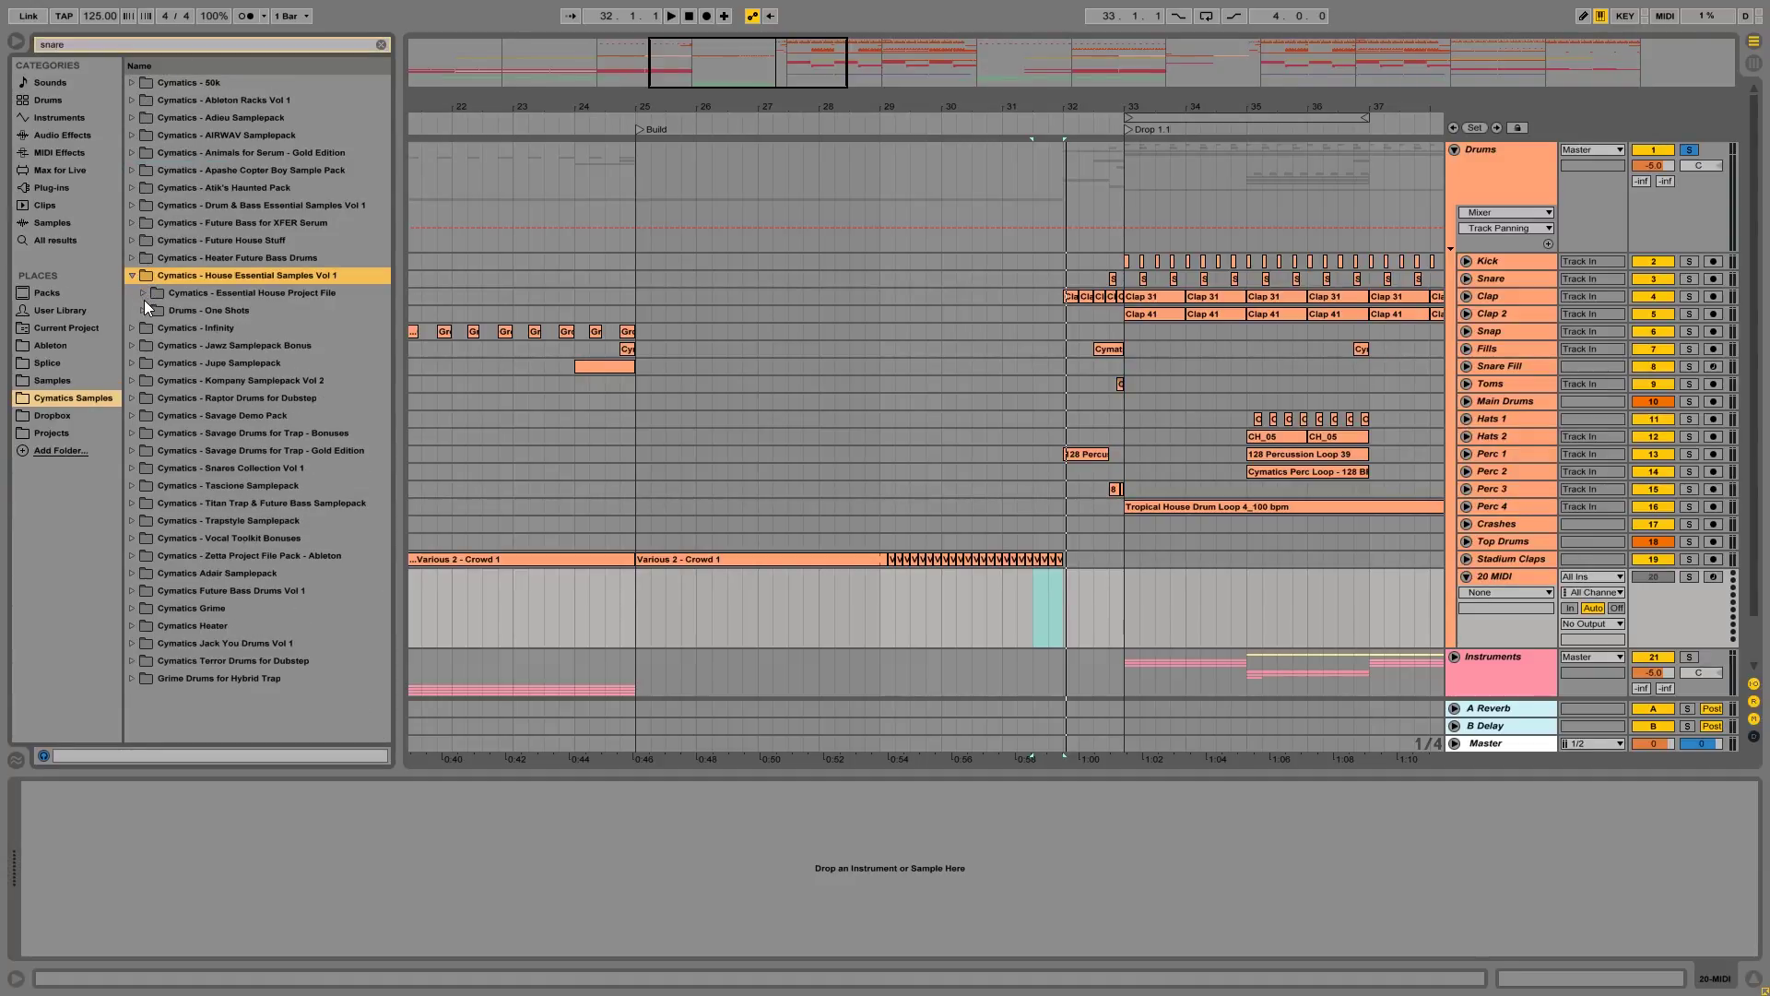
{"action": "left_click", "coordinate": [146, 310]}
Step: Audition the House Snare one-shots from Snare 1 through Snare 7
{"action": "left_click", "coordinate": [197, 333]}
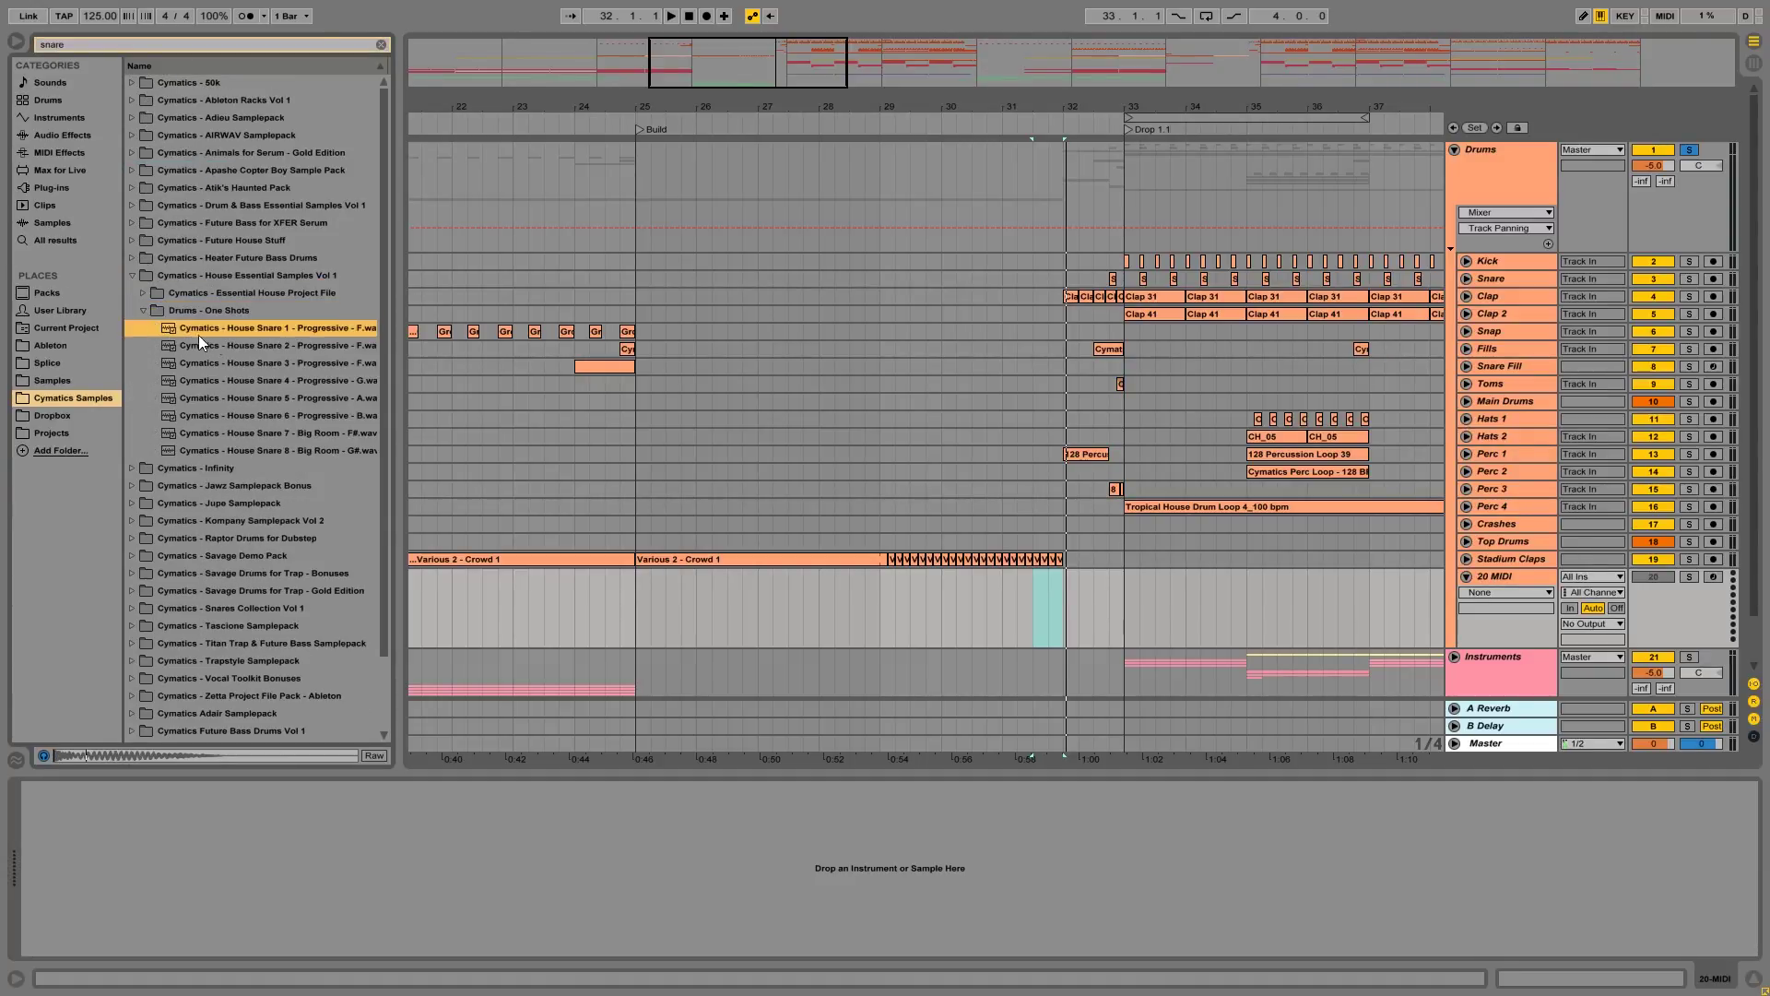
{"action": "left_click", "coordinate": [299, 349]}
{"action": "left_click", "coordinate": [300, 361]}
{"action": "left_click", "coordinate": [301, 380]}
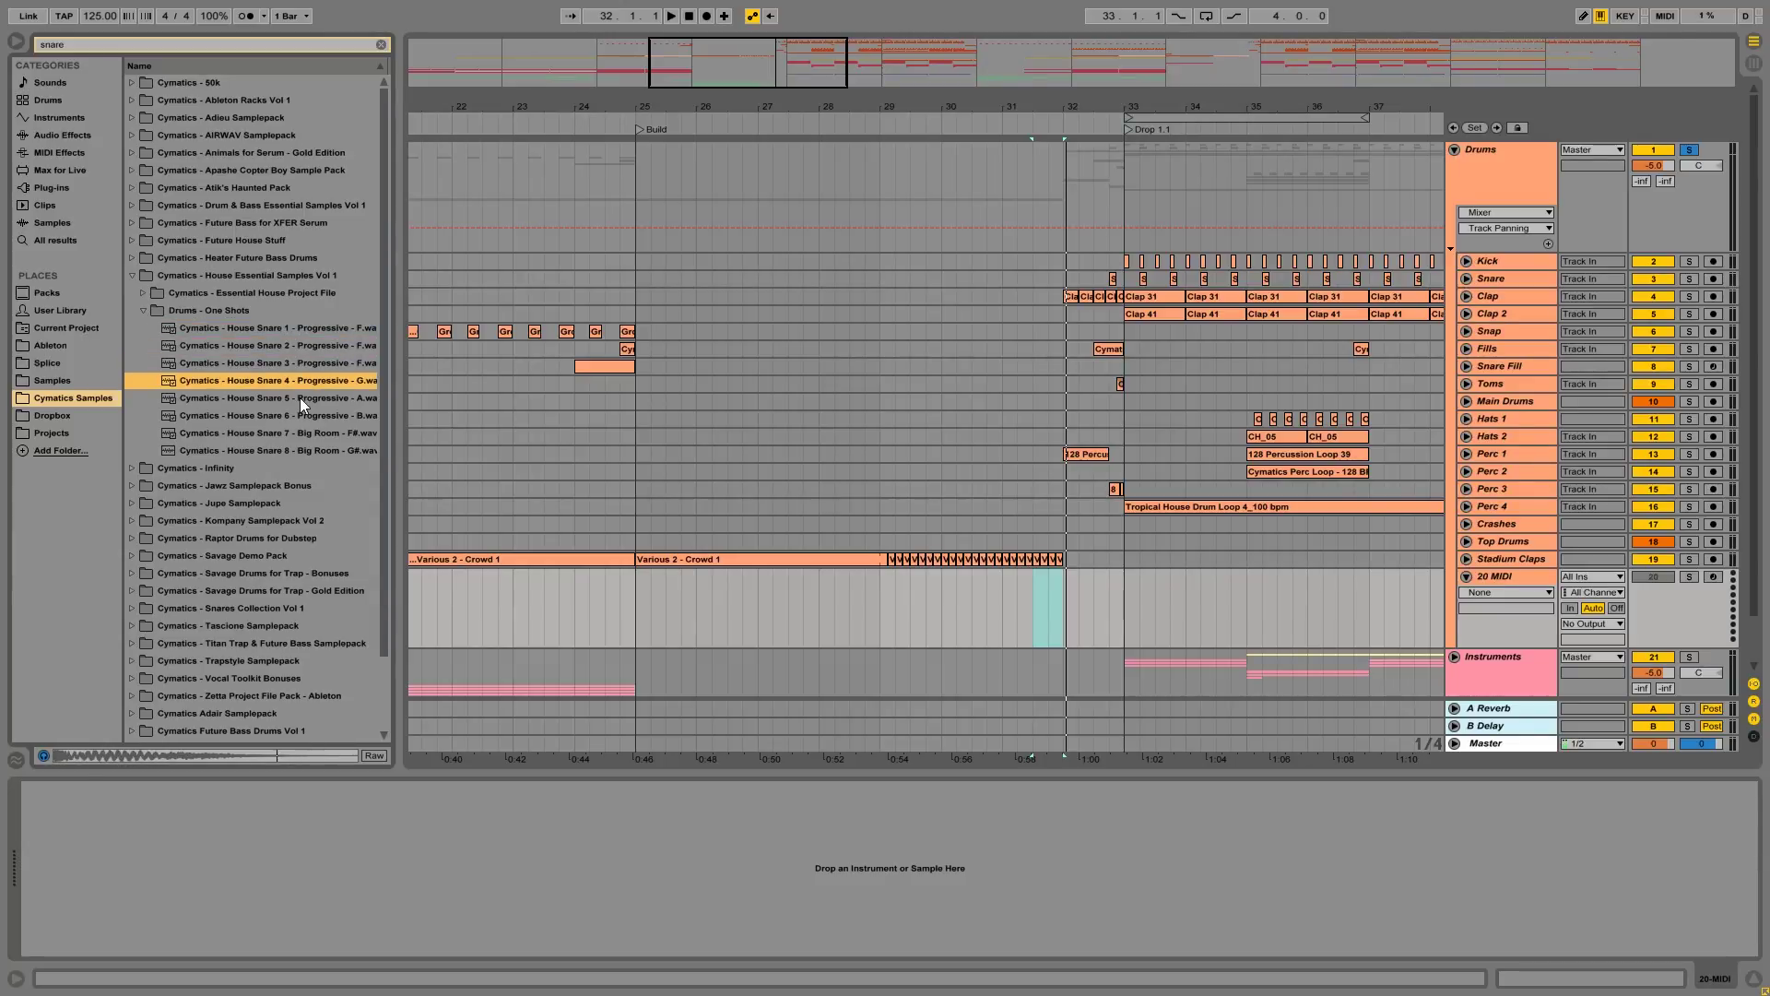
{"action": "left_click", "coordinate": [300, 397]}
{"action": "left_click", "coordinate": [298, 415]}
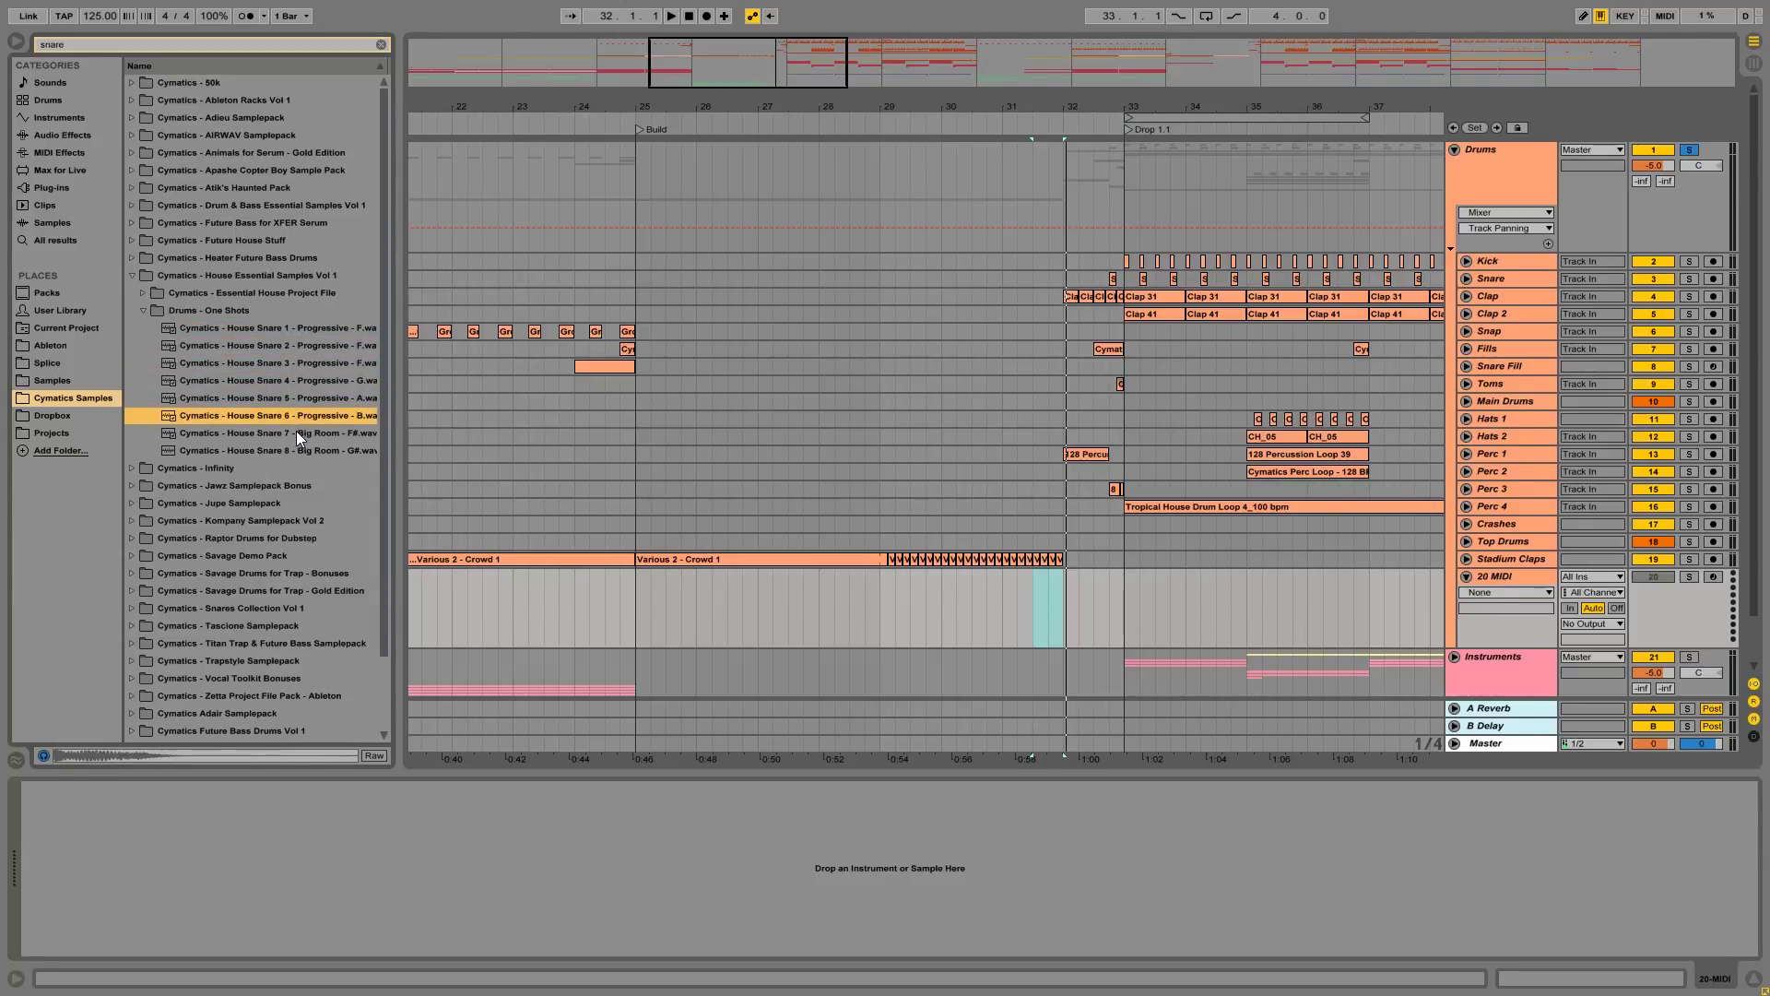
{"action": "left_click", "coordinate": [296, 429]}
Step: Load Cymatics - House Snare 6 - Progressive onto the new MIDI track and convert its Simpler to Sampler
{"action": "left_click", "coordinate": [295, 422]}
{"action": "left_click_drag", "start_coordinate": [505, 455], "coordinate": [516, 849]}
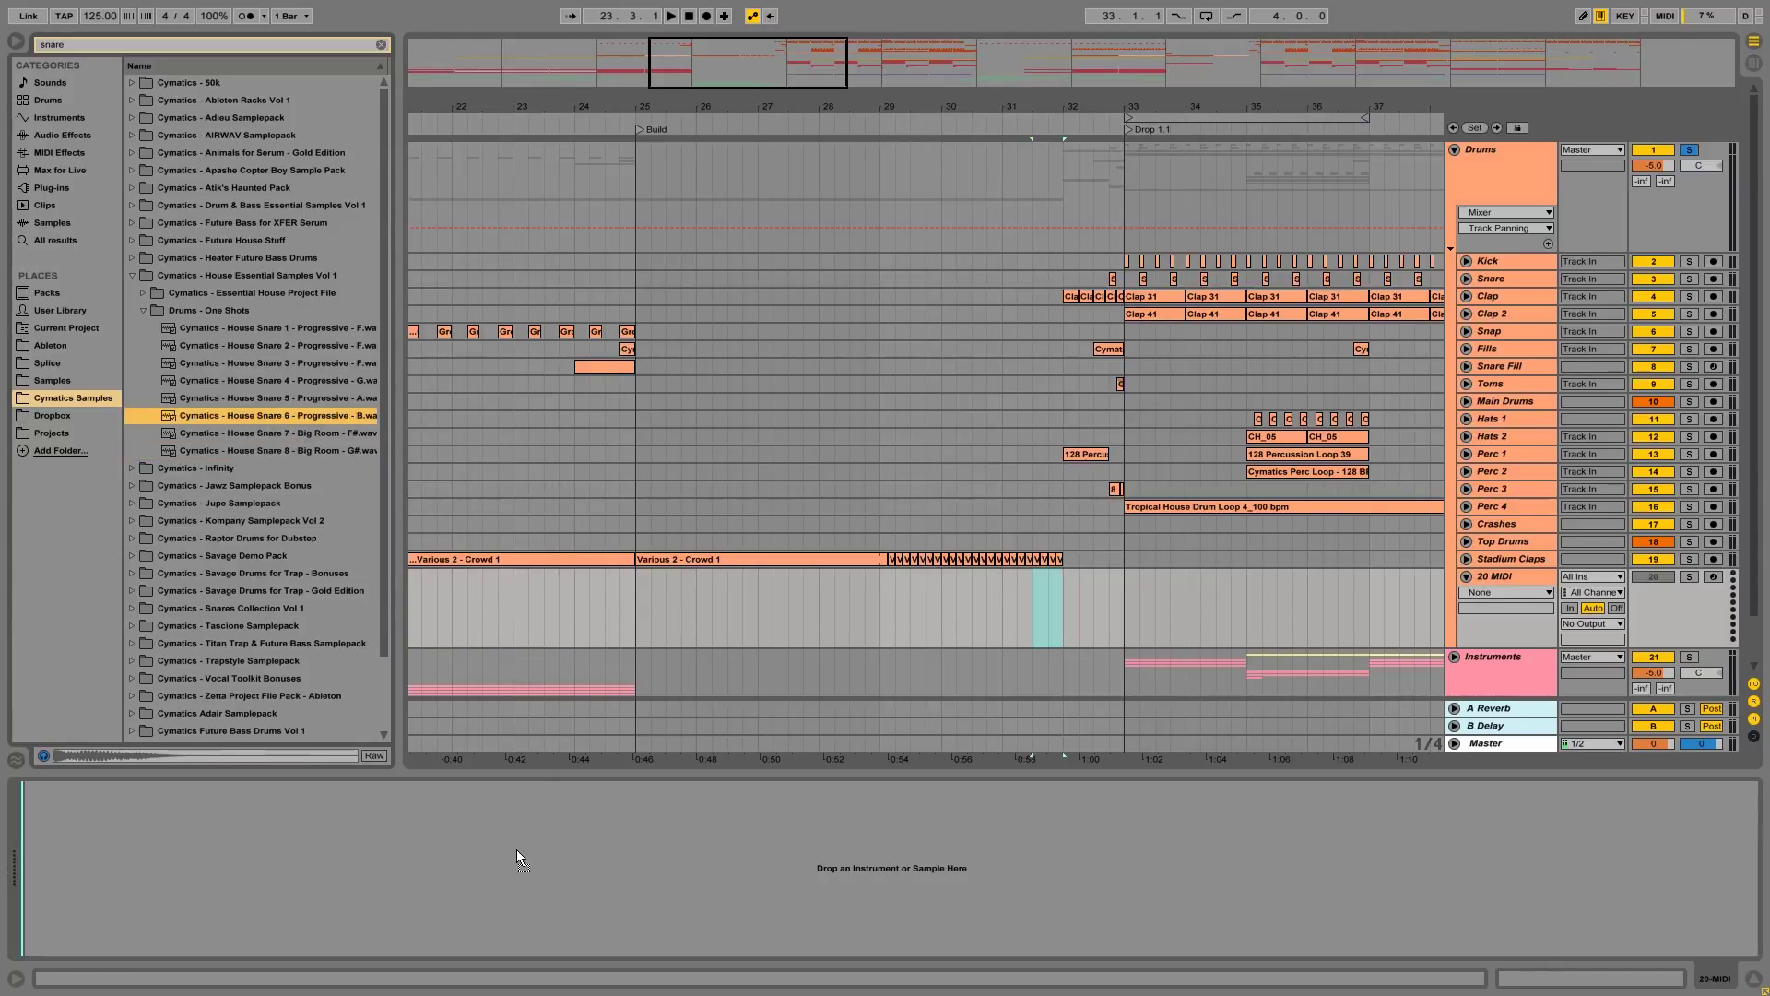
{"action": "left_click_drag", "start_coordinate": [965, 863], "coordinate": [180, 833]}
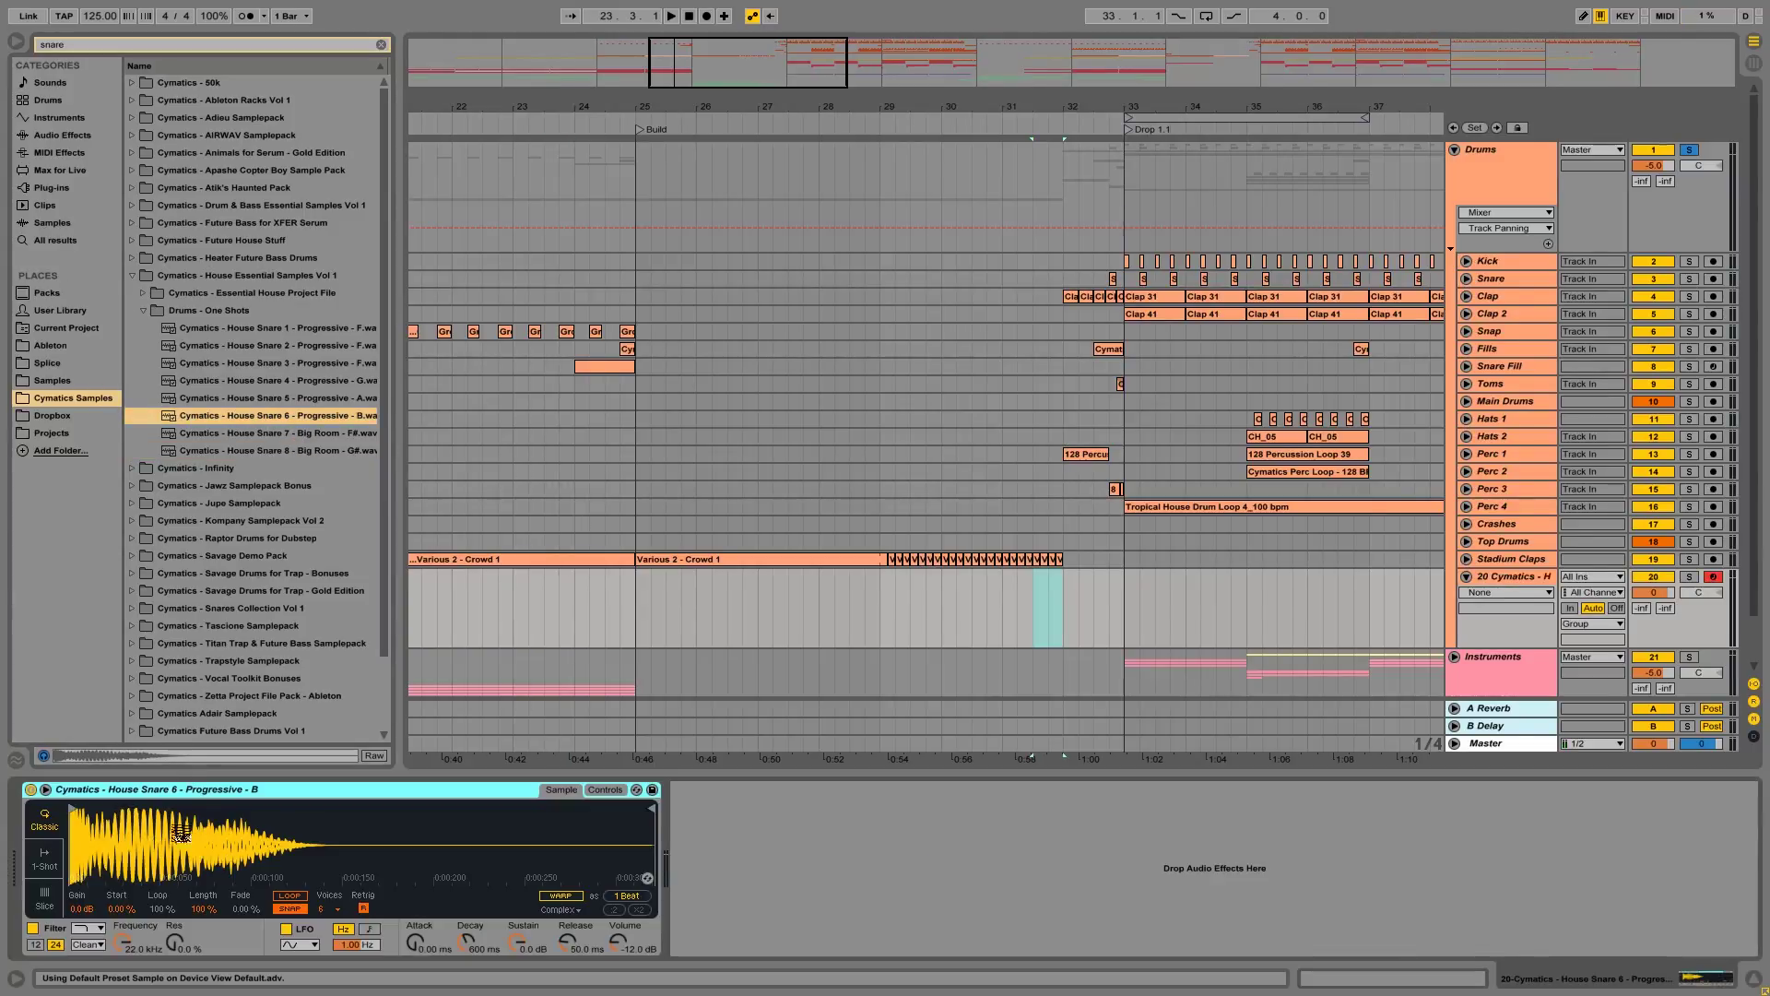
{"action": "right_click", "coordinate": [300, 793]}
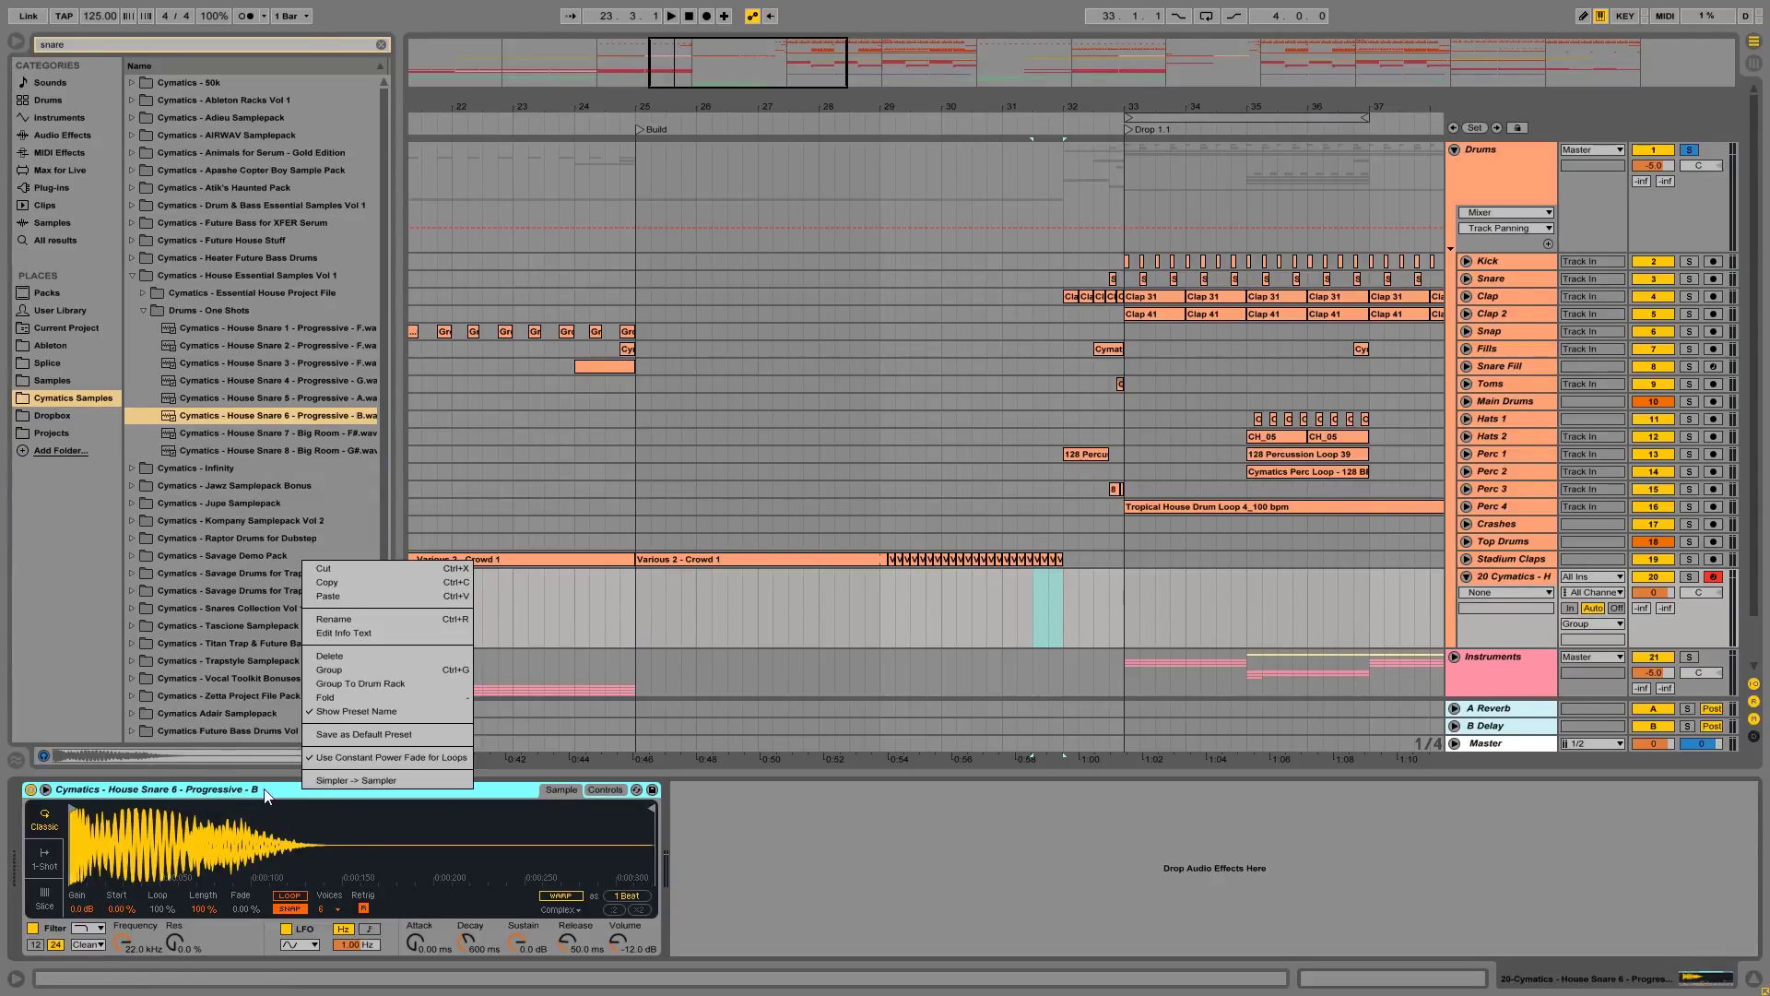
{"action": "left_click", "coordinate": [368, 780]}
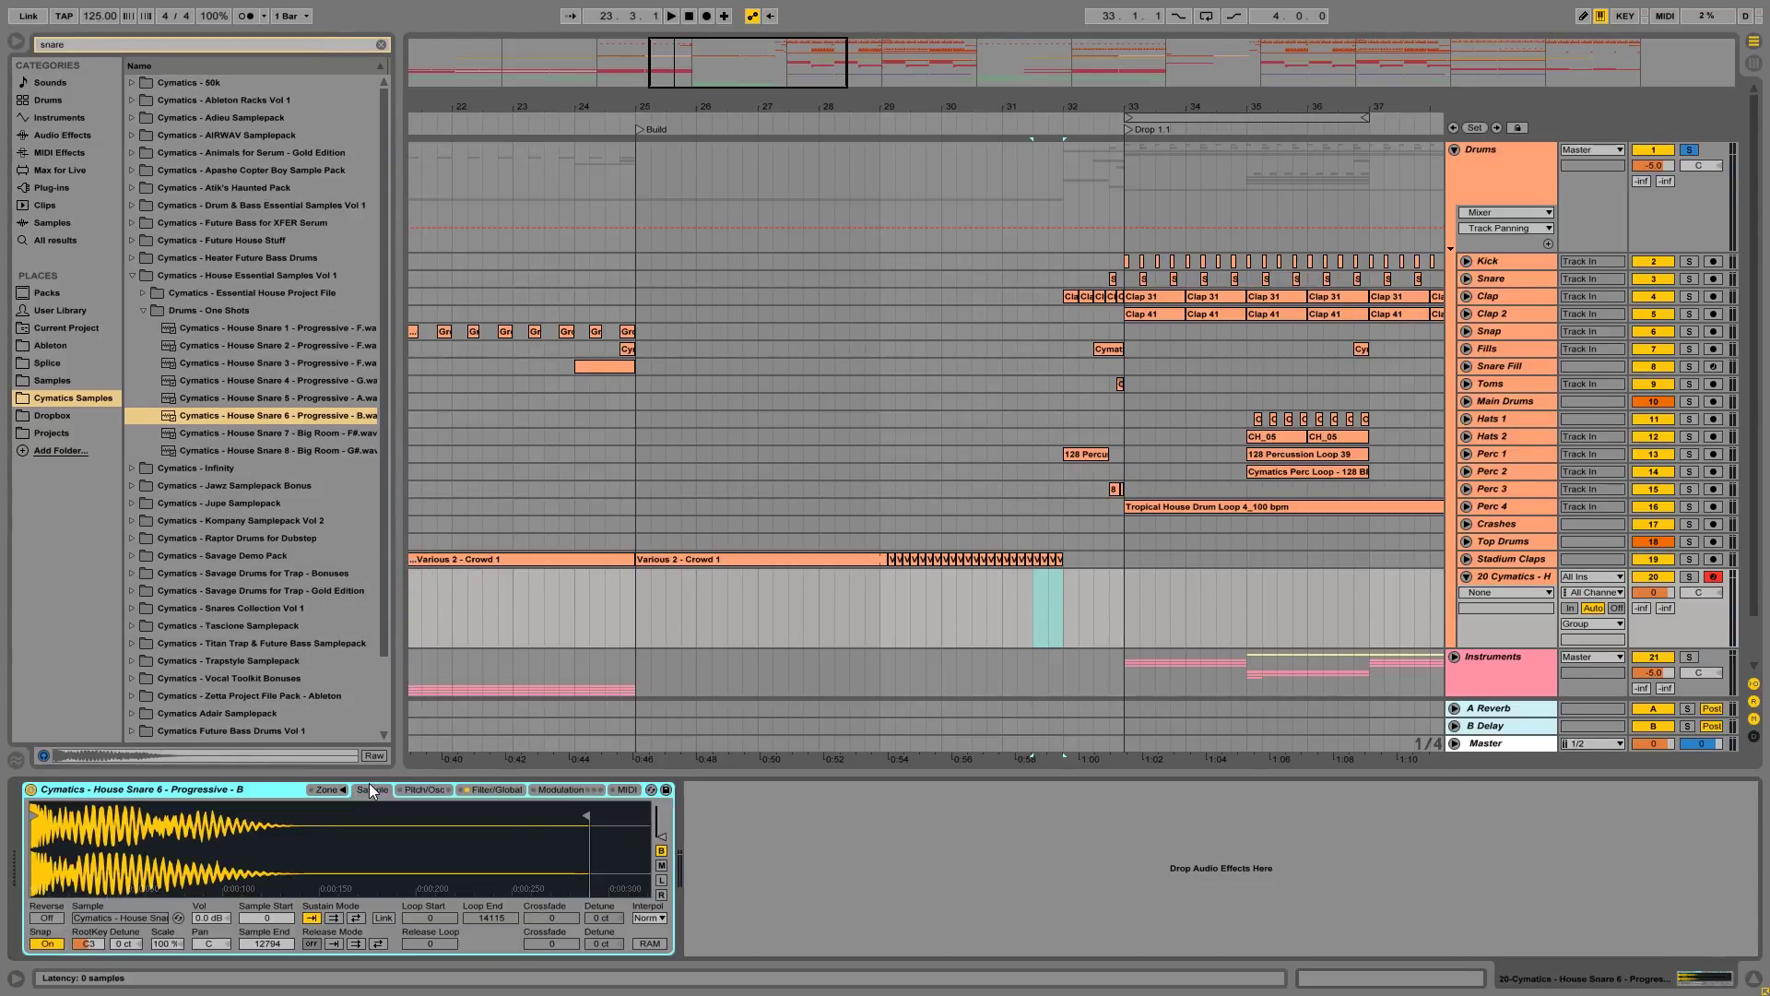
Step: Create an empty MIDI clip from bar 29 to 32 on the House Snare 6 track and open it for note editing
{"action": "left_click_drag", "start_coordinate": [889, 629], "coordinate": [1065, 614]}
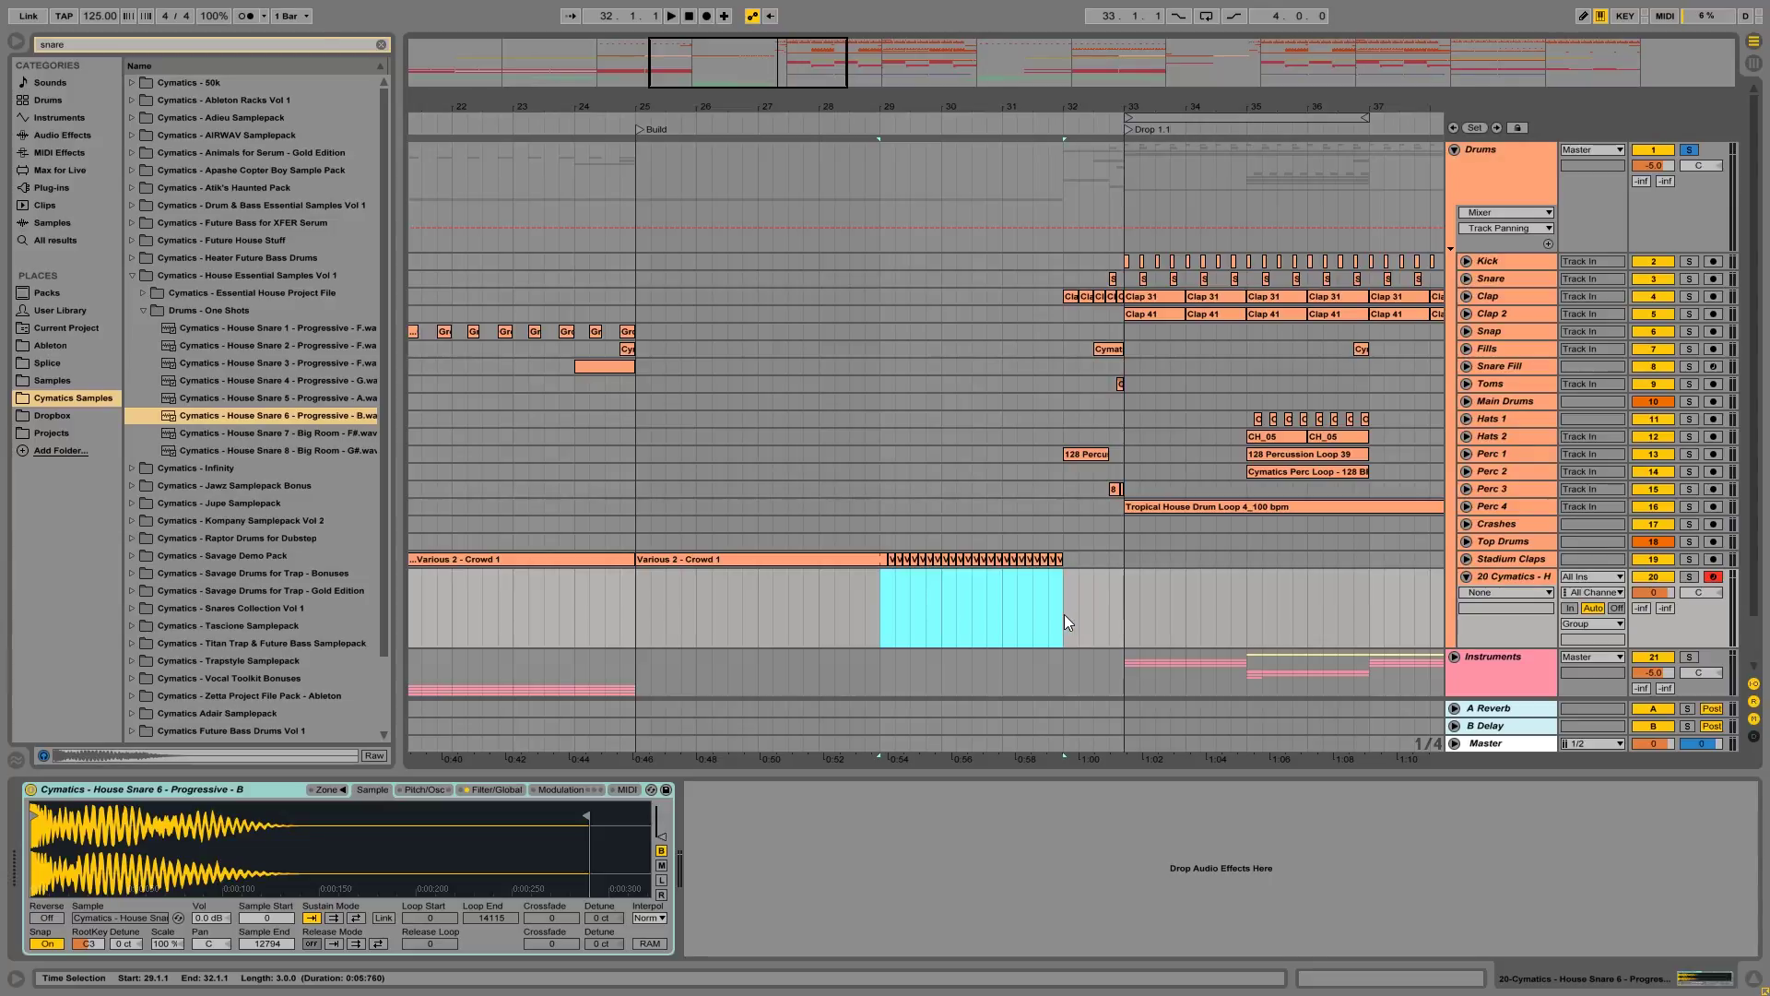
{"action": "key", "text": "ctrl+shift+m"}
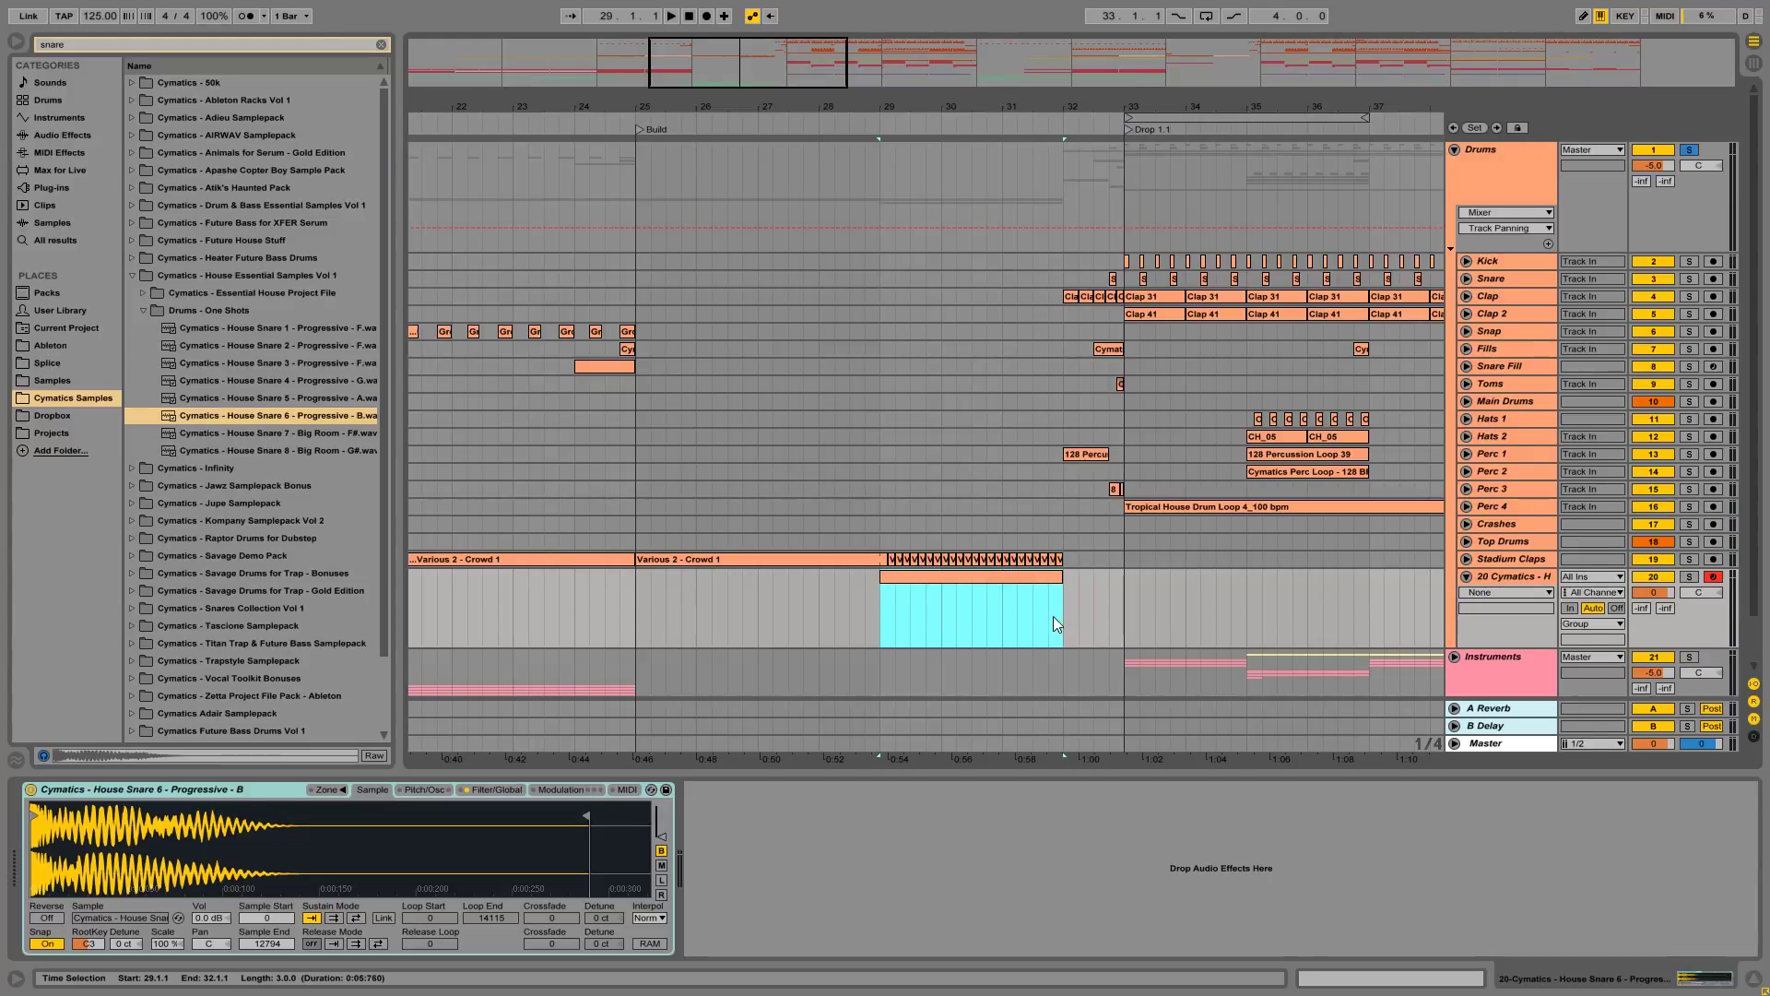
{"action": "double_click", "coordinate": [1036, 577]}
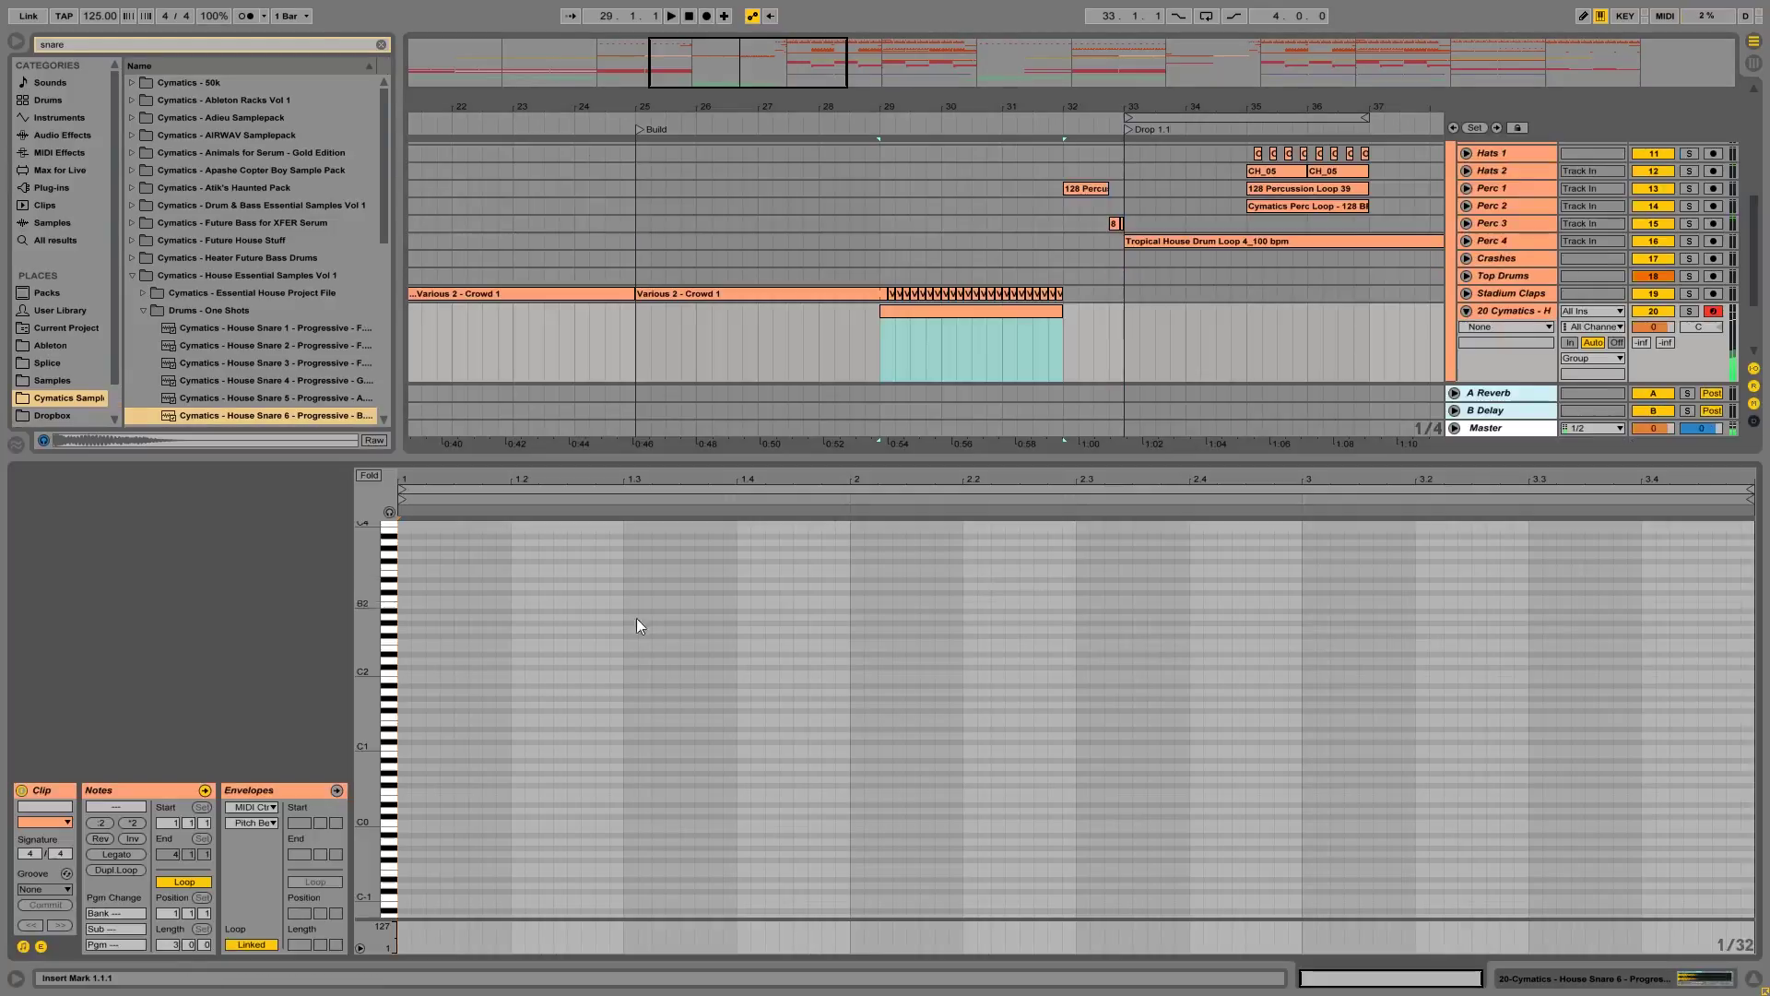
Step: Draw an eighth-note C3 snare hit at the clip's start and repeat it through the first two bars
{"action": "double_click", "coordinate": [407, 598]}
{"action": "left_click_drag", "start_coordinate": [412, 598], "coordinate": [452, 592]}
{"action": "key", "text": "space"}
{"action": "key", "text": "ctrl+d"}
{"action": "key", "text": "ctrl+d"}
{"action": "key", "text": "ctrl+d"}
{"action": "key", "text": "ctrl+d"}
{"action": "key", "text": "ctrl+d"}
{"action": "key", "text": "ctrl+d"}
{"action": "key", "text": "ctrl+d"}
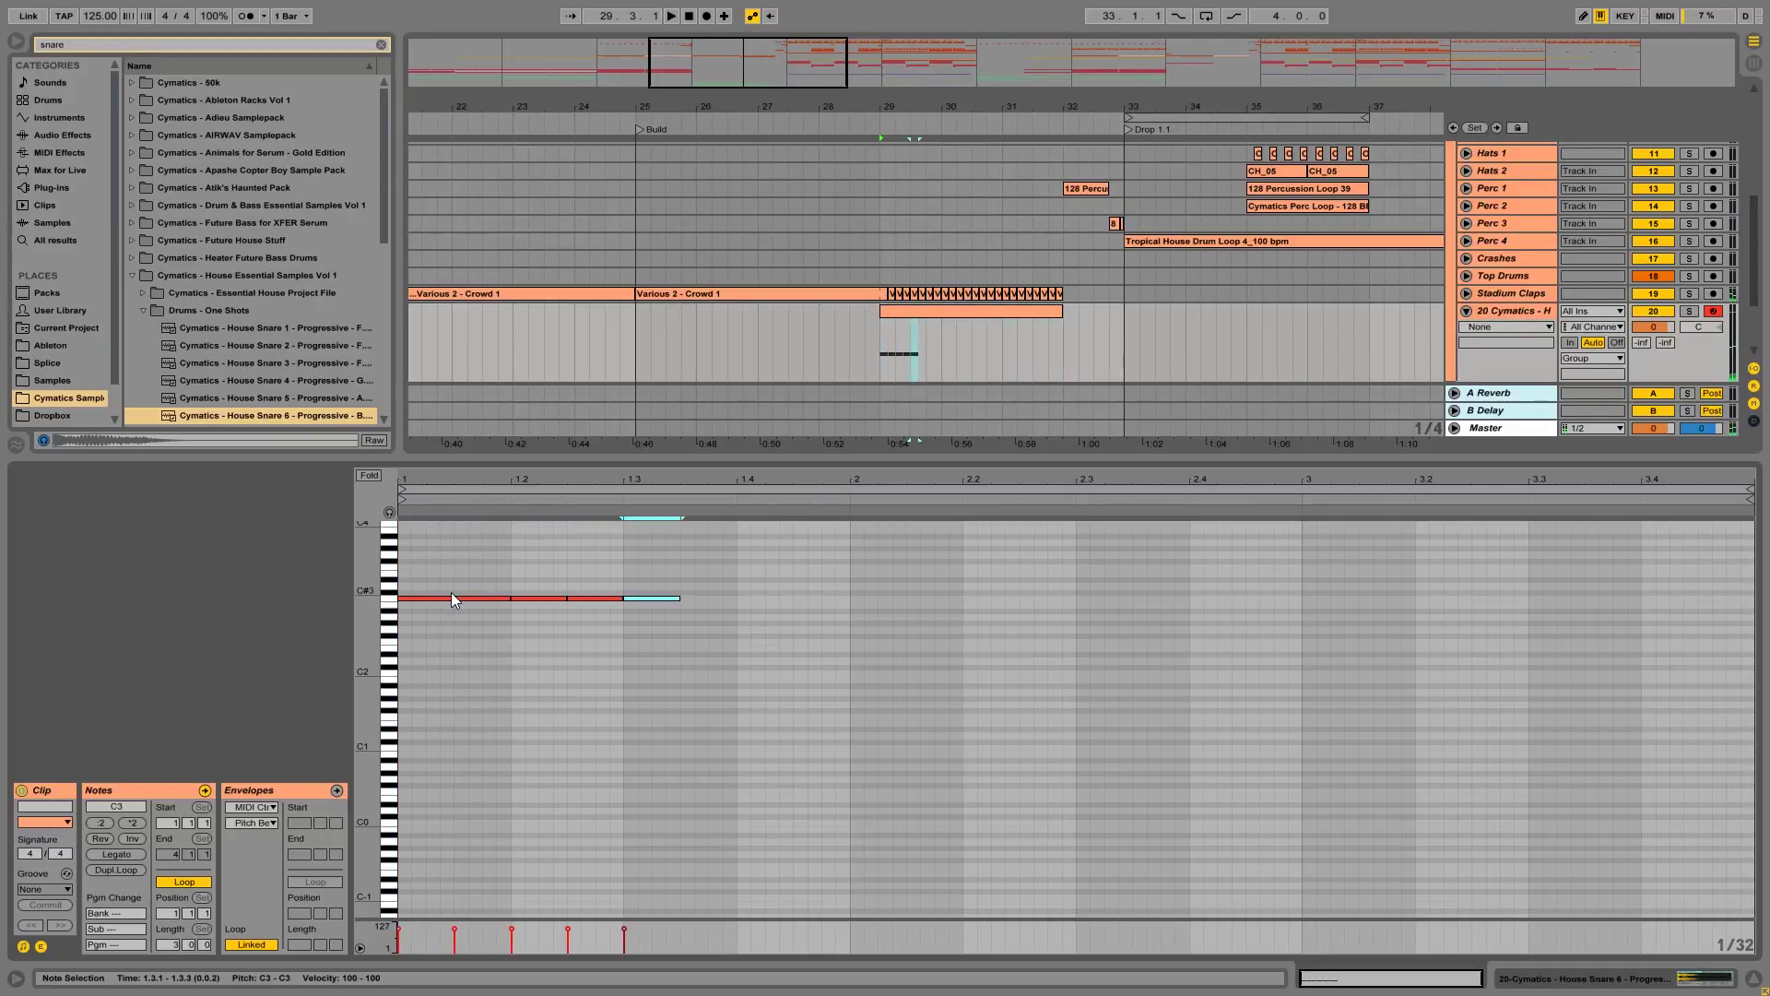
{"action": "key", "text": "ctrl+d"}
{"action": "key", "text": "ctrl+d"}
{"action": "key", "text": "ctrl+d"}
{"action": "key", "text": "ctrl+d"}
{"action": "key", "text": "ctrl+d"}
{"action": "key", "text": "ctrl+d"}
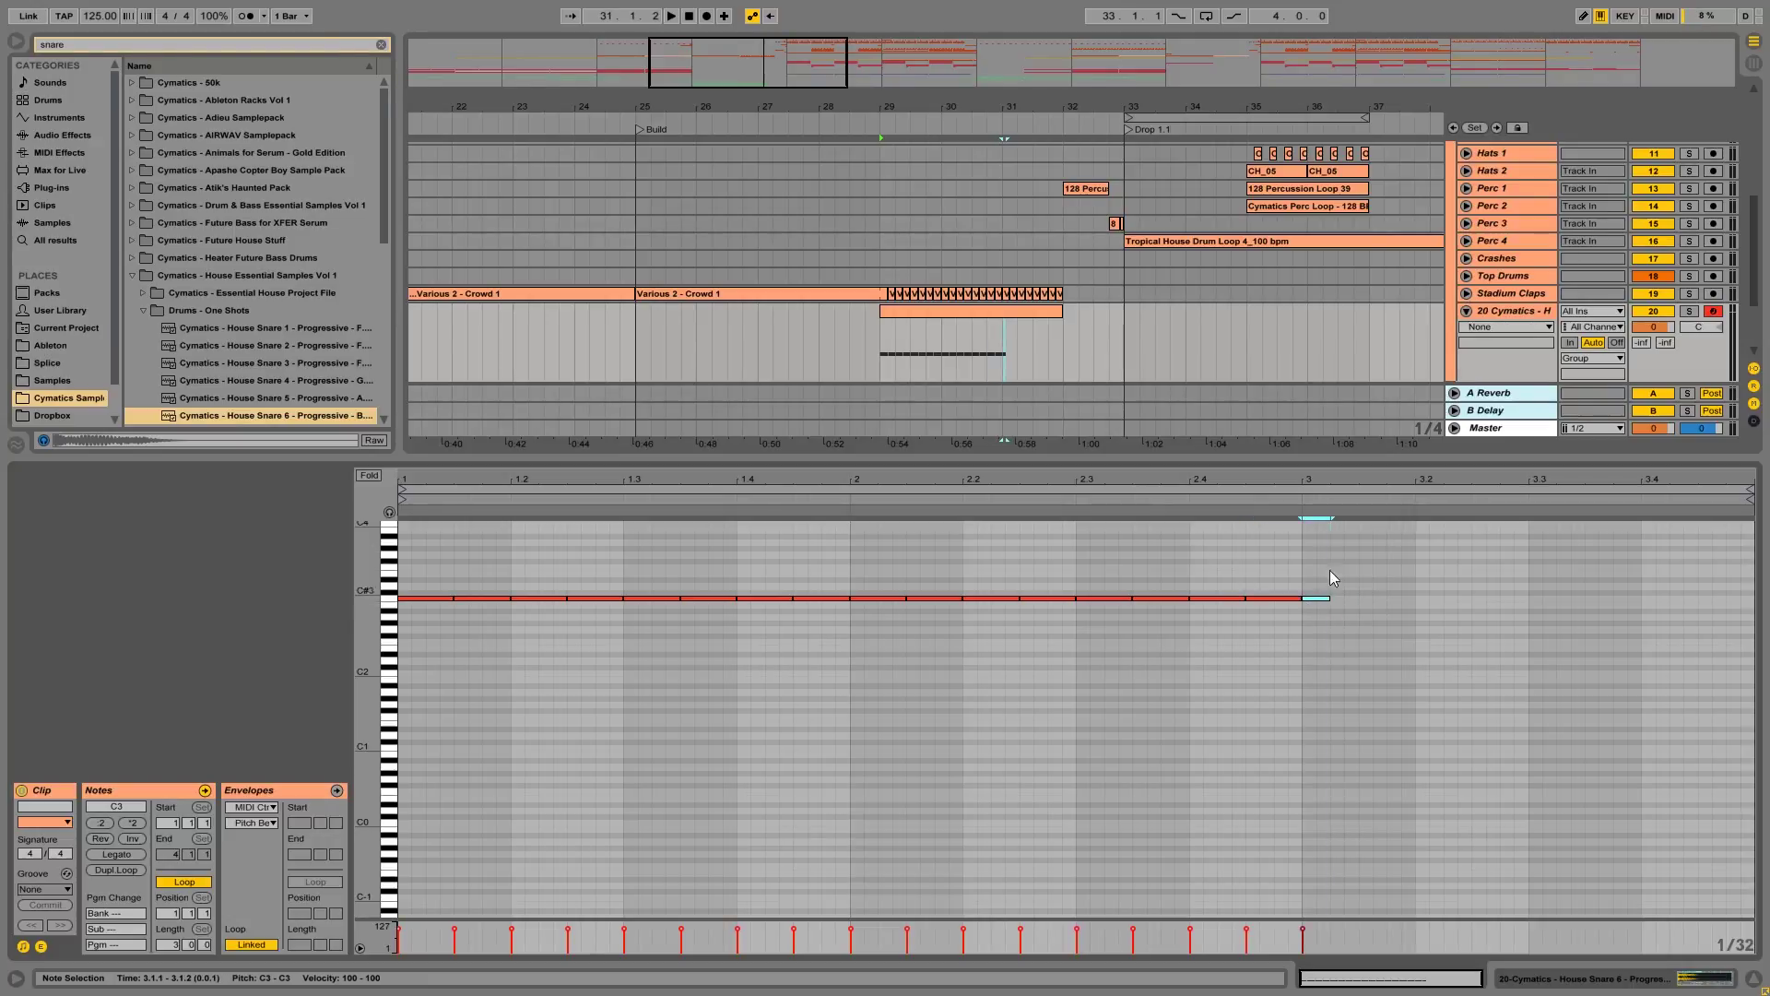
Step: Continue the C3 snare roll with repeated sixteenth notes through the clip's third bar while listening to the build
{"action": "key", "text": "ctrl+d"}
{"action": "key", "text": "ctrl+d"}
{"action": "key", "text": "ctrl+d"}
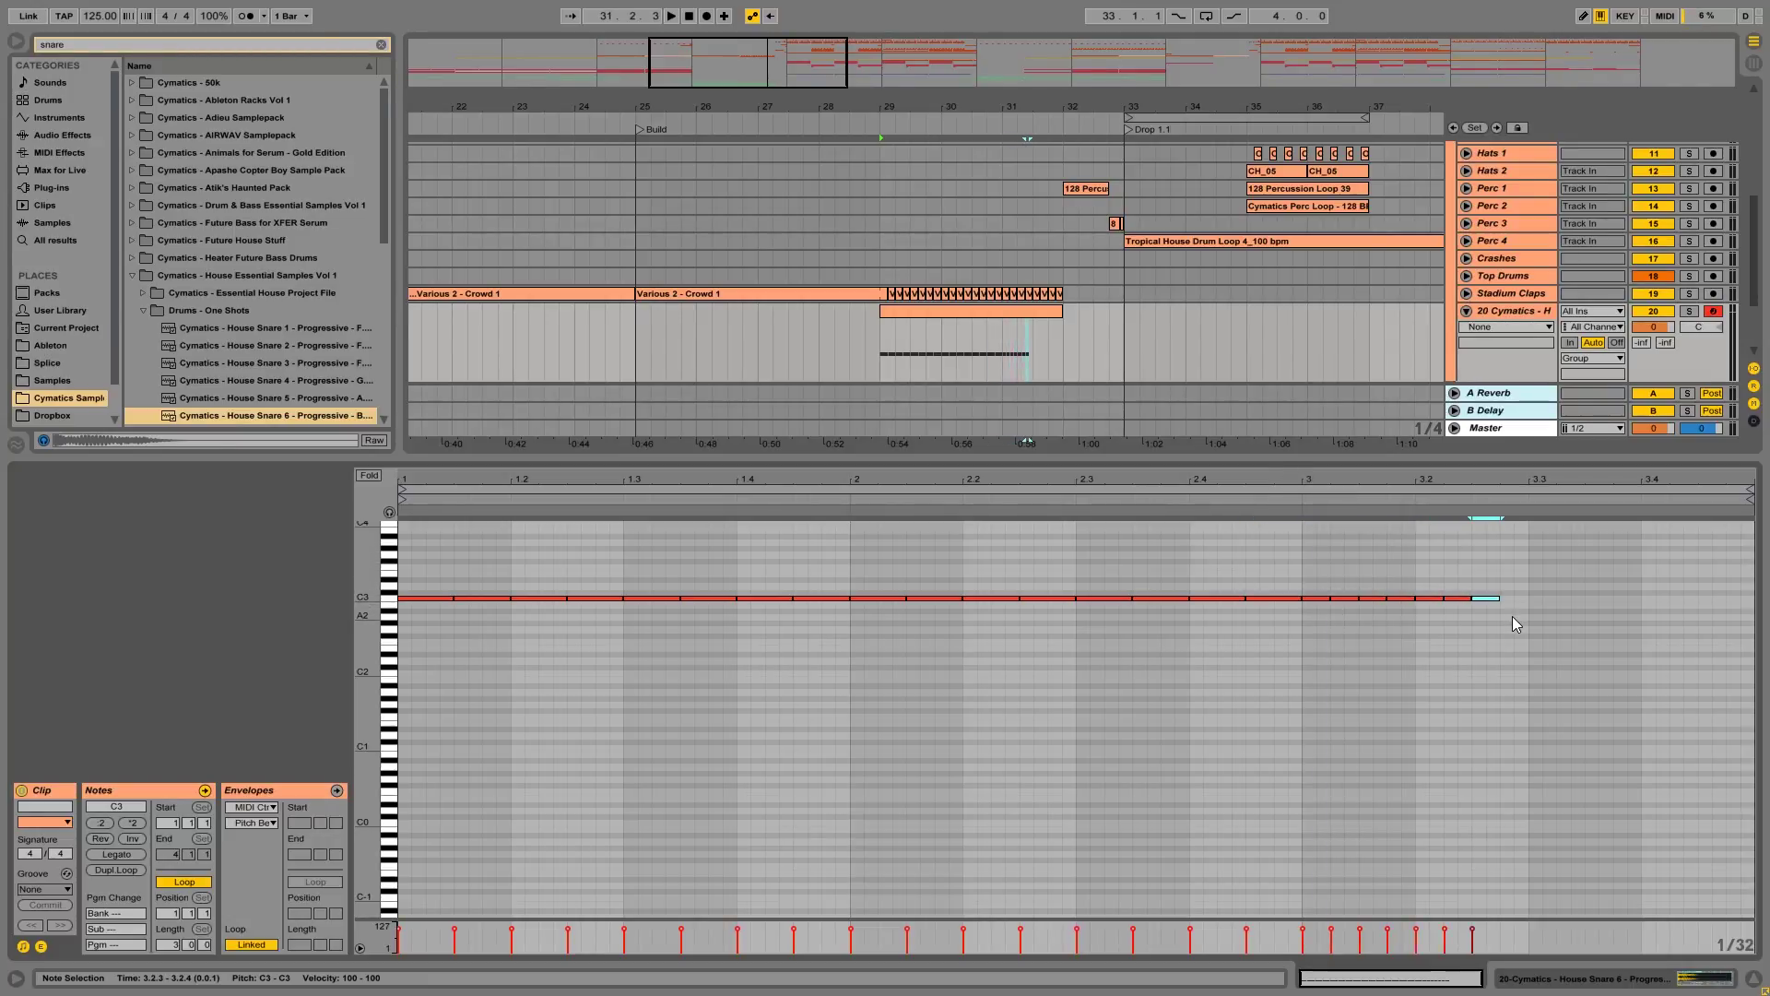
{"action": "key", "text": "space"}
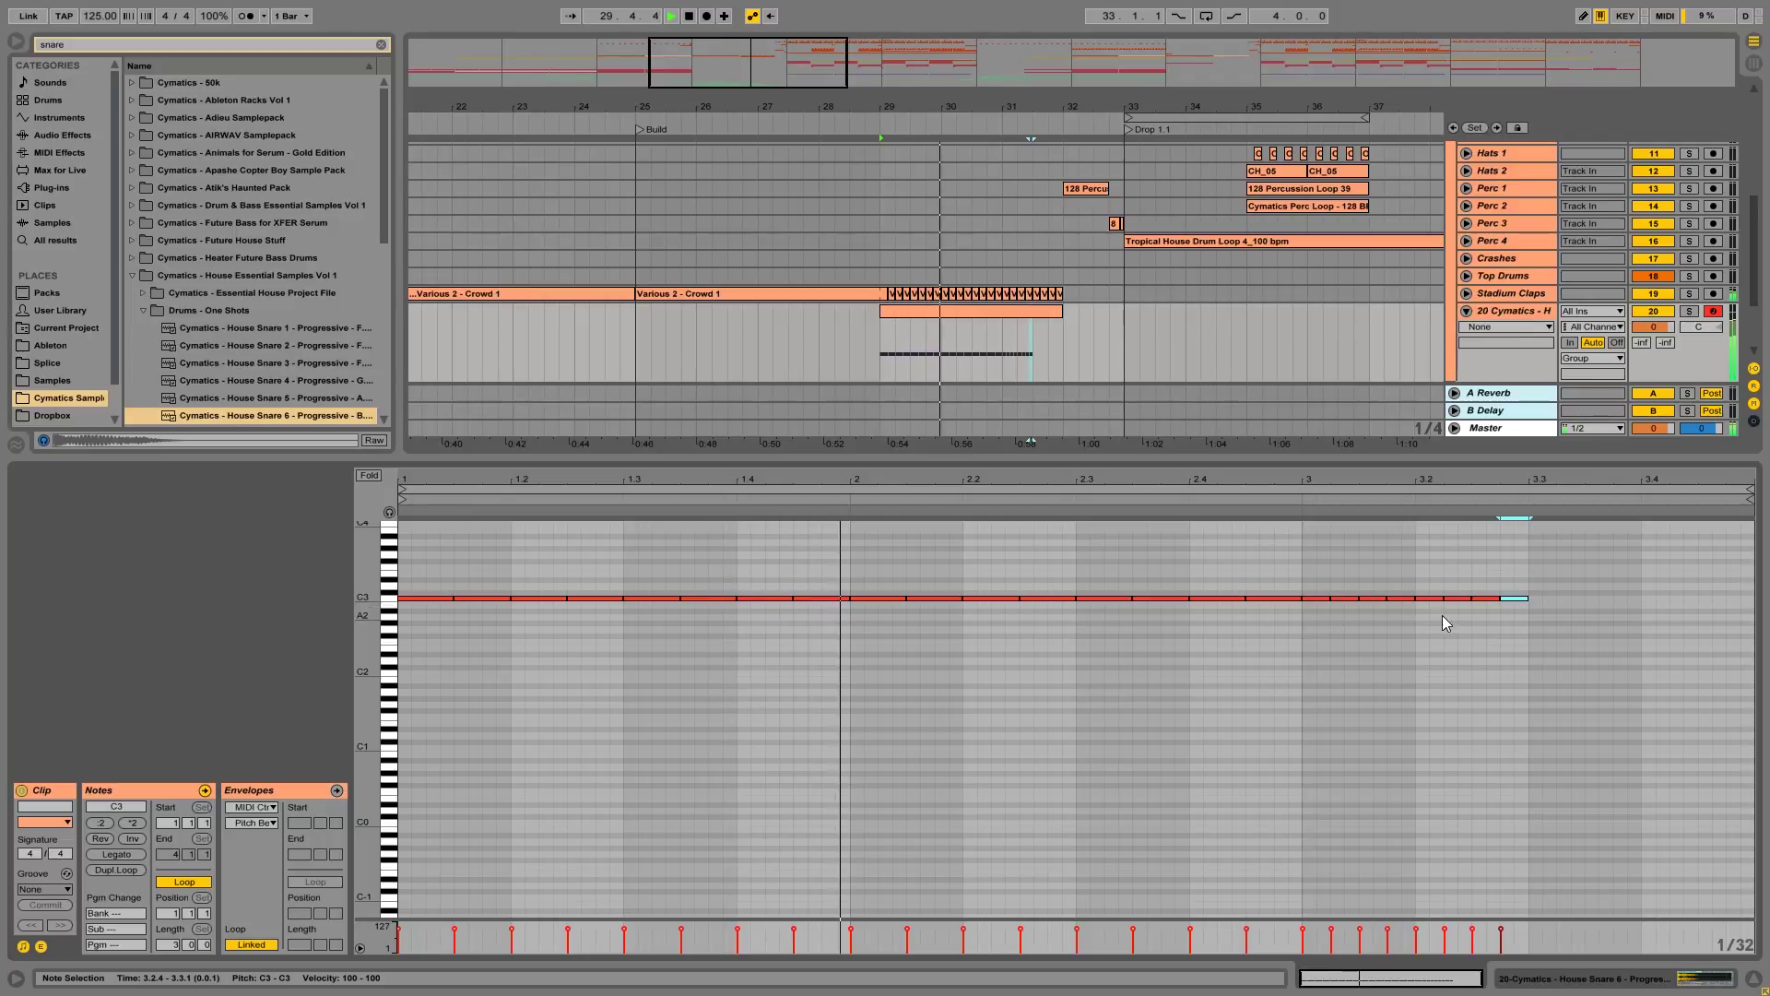
{"action": "key", "text": "ctrl+d"}
{"action": "key", "text": "ctrl+d"}
{"action": "key", "text": "ctrl+d"}
{"action": "key", "text": "ctrl+d"}
{"action": "key", "text": "ctrl+d"}
{"action": "key", "text": "ctrl+d"}
{"action": "key", "text": "ctrl+d"}
{"action": "key", "text": "ctrl+d"}
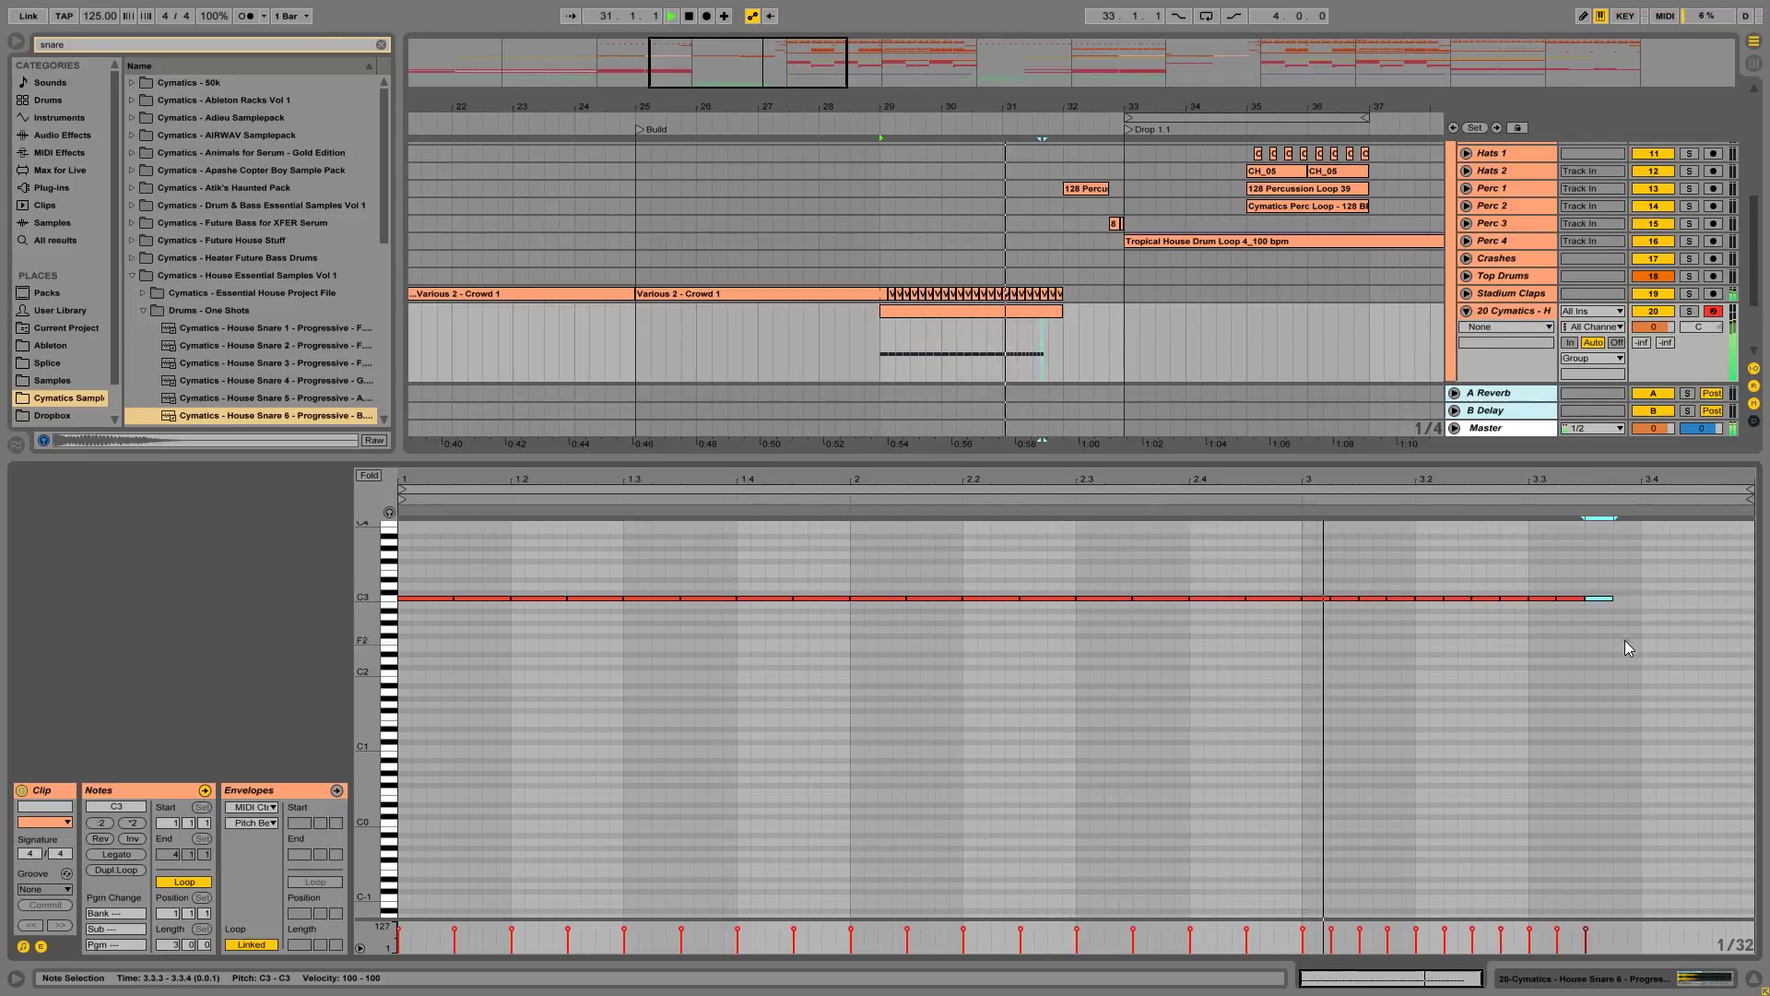
Step: Double the snare roll to 32nd notes from beat 3.3 to the end of the clip and play it
{"action": "left_click_drag", "start_coordinate": [1654, 584], "coordinate": [1704, 639]}
{"action": "left_click_drag", "start_coordinate": [1552, 615], "coordinate": [1747, 600]}
{"action": "key", "text": "space"}
Step: Set the House Snare 6 track's volume to -3.8 dB, show its Sampler, solo the track and select its clip
{"action": "left_click_drag", "start_coordinate": [1653, 327], "coordinate": [1652, 345]}
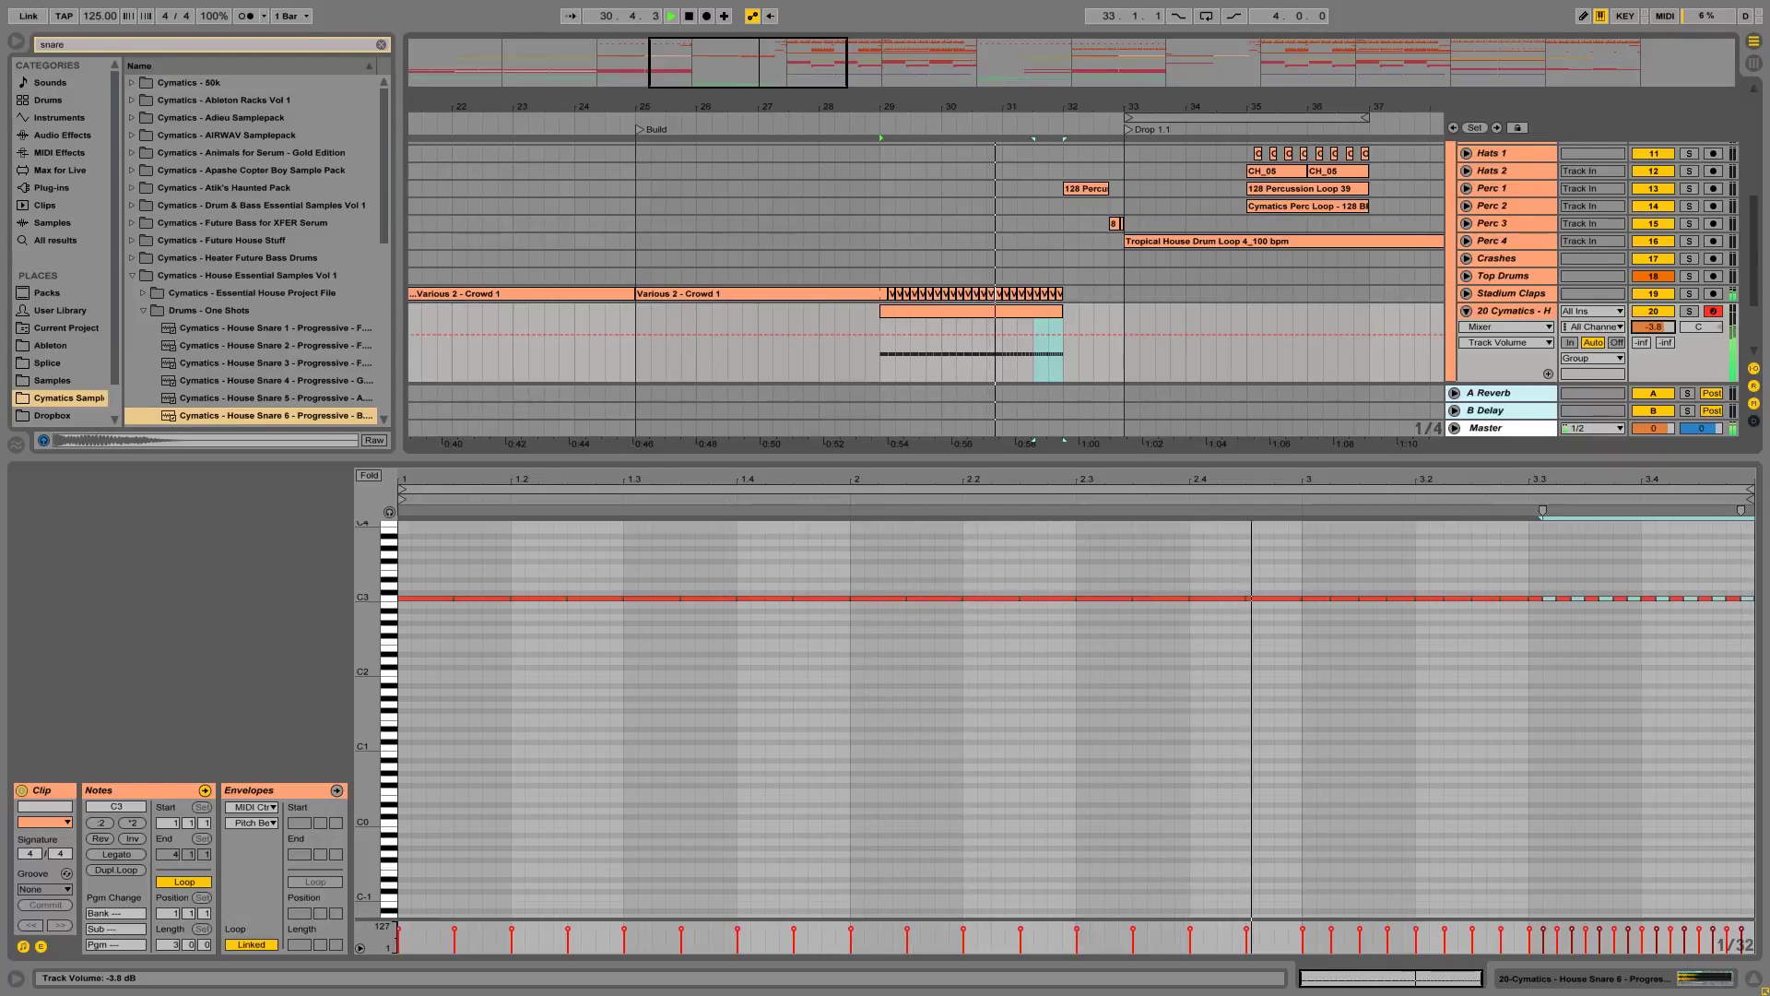
{"action": "left_click", "coordinate": [1706, 979]}
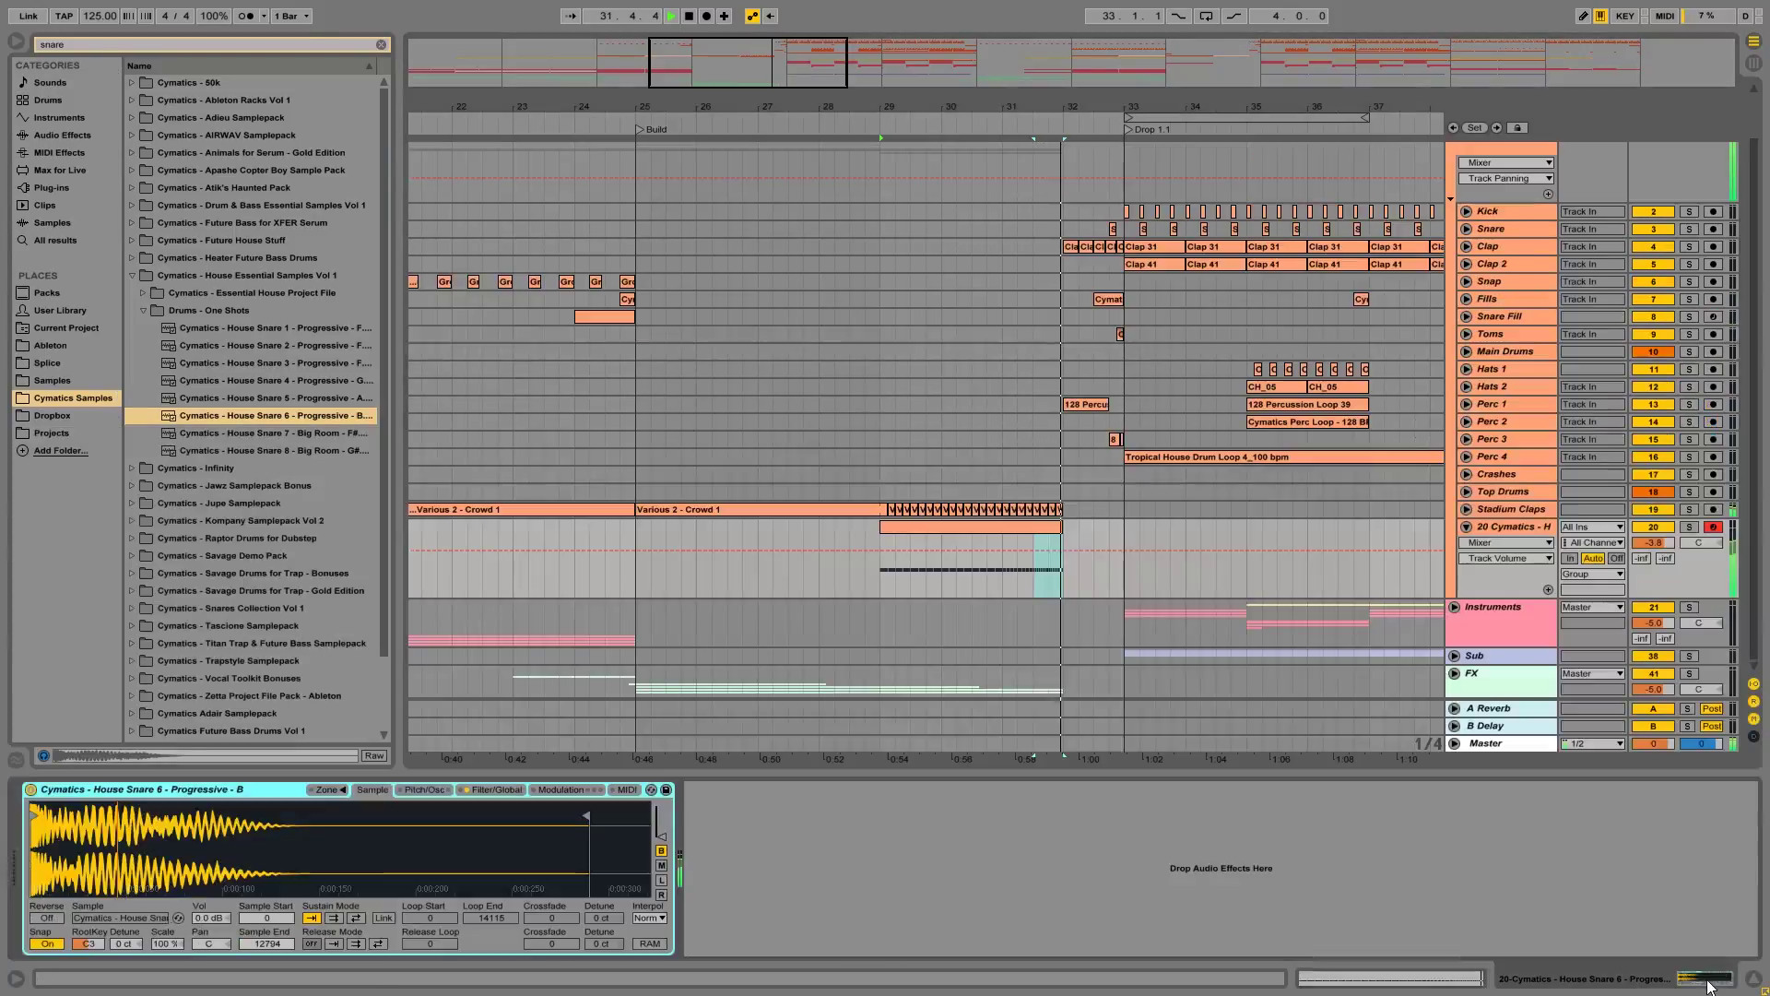
{"action": "left_click", "coordinate": [1689, 527]}
{"action": "left_click", "coordinate": [1026, 526]}
{"action": "key", "text": "space"}
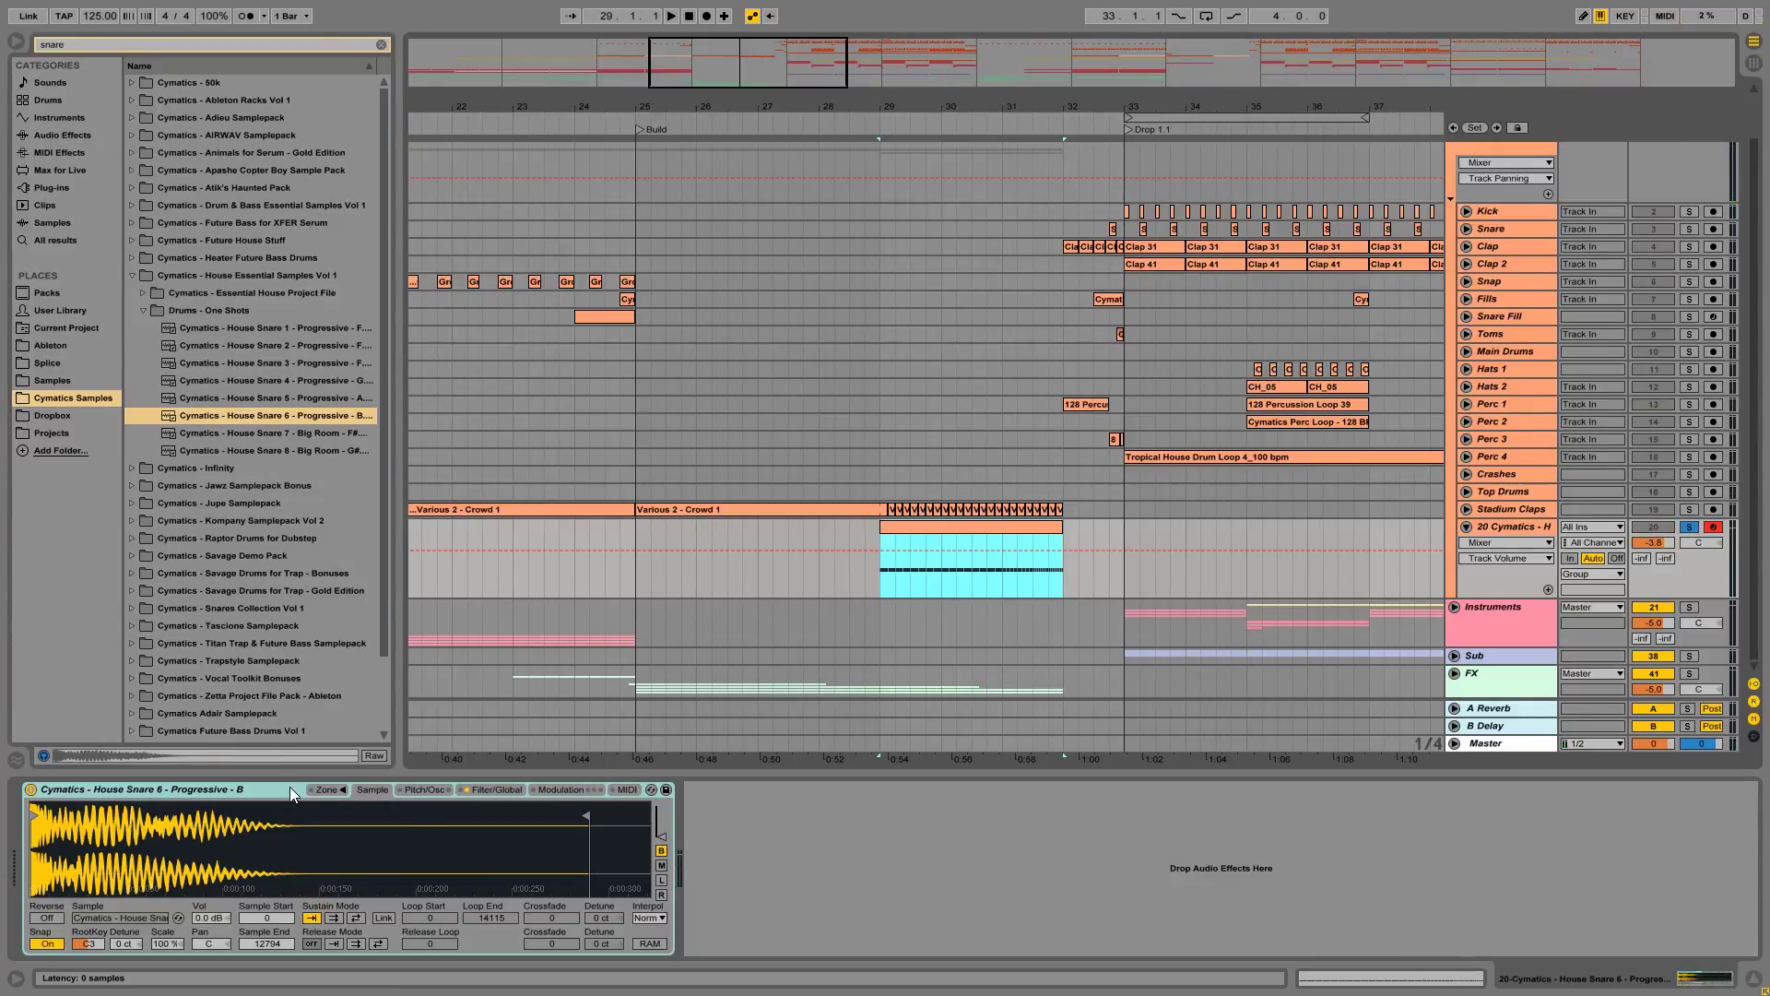
Step: Automate the snare Sampler's Transpose to ramp from 0 to +12 st across the clip from bar 29 to 32, and play the roll
{"action": "left_click", "coordinate": [424, 790]}
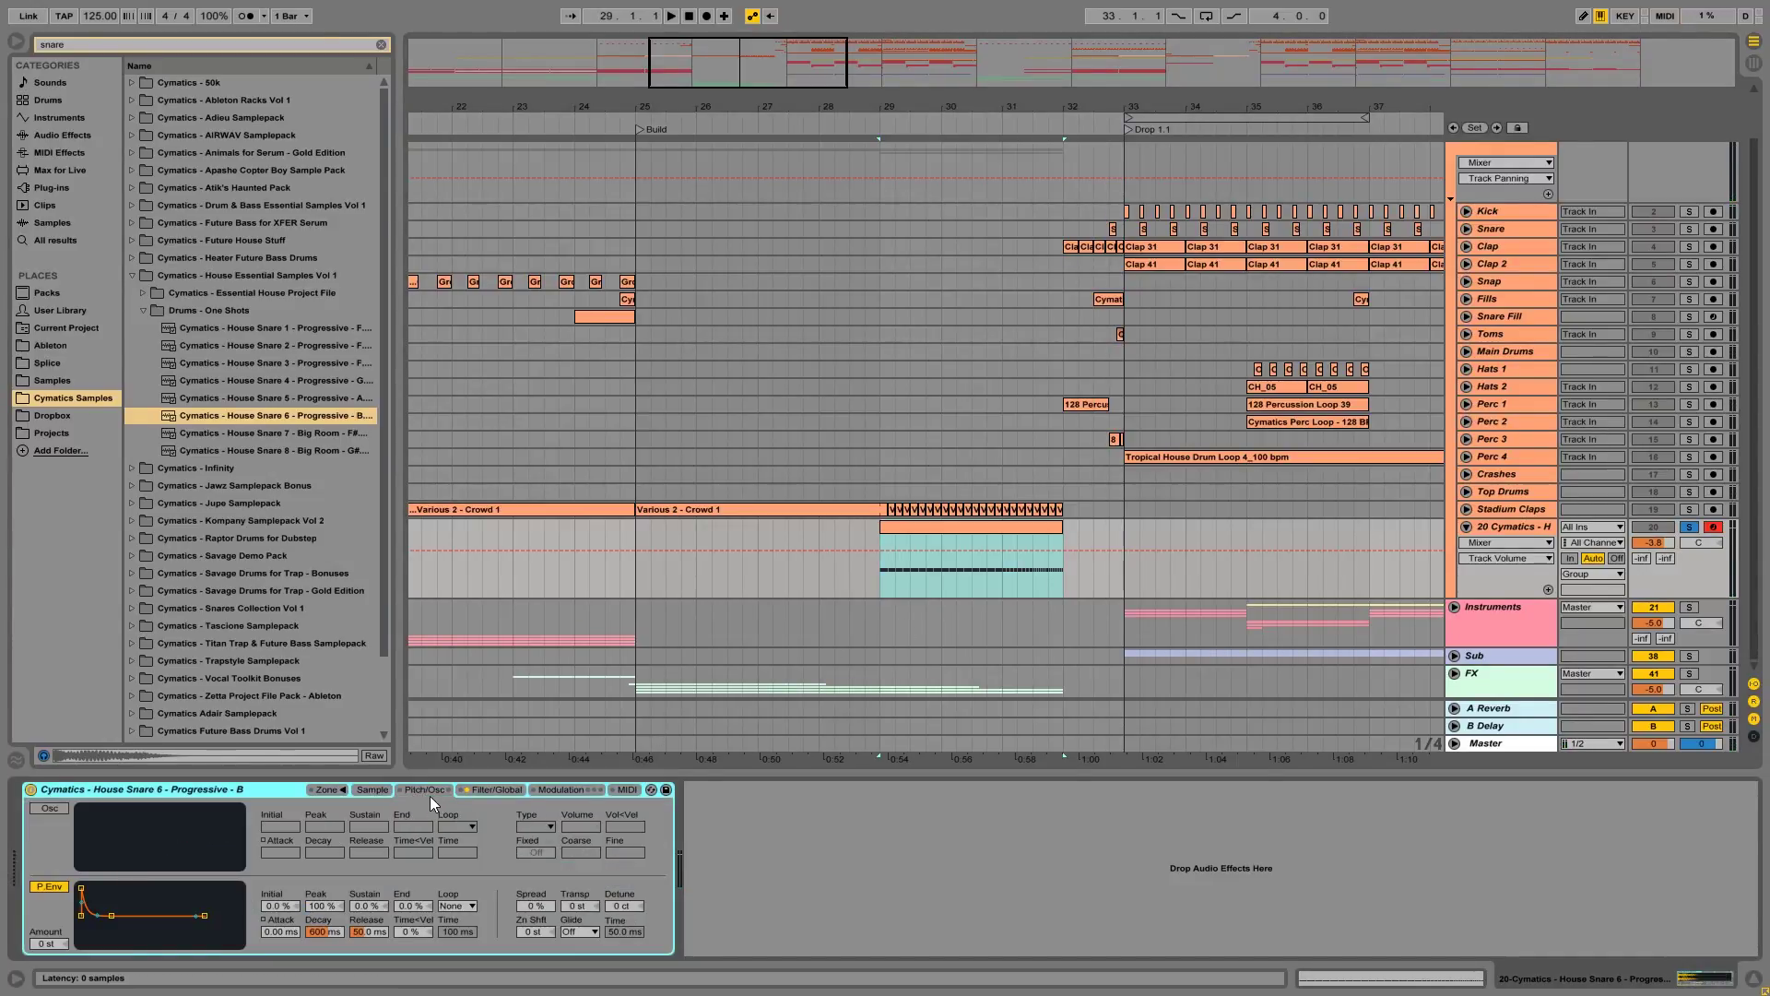
{"action": "left_click", "coordinate": [575, 906]}
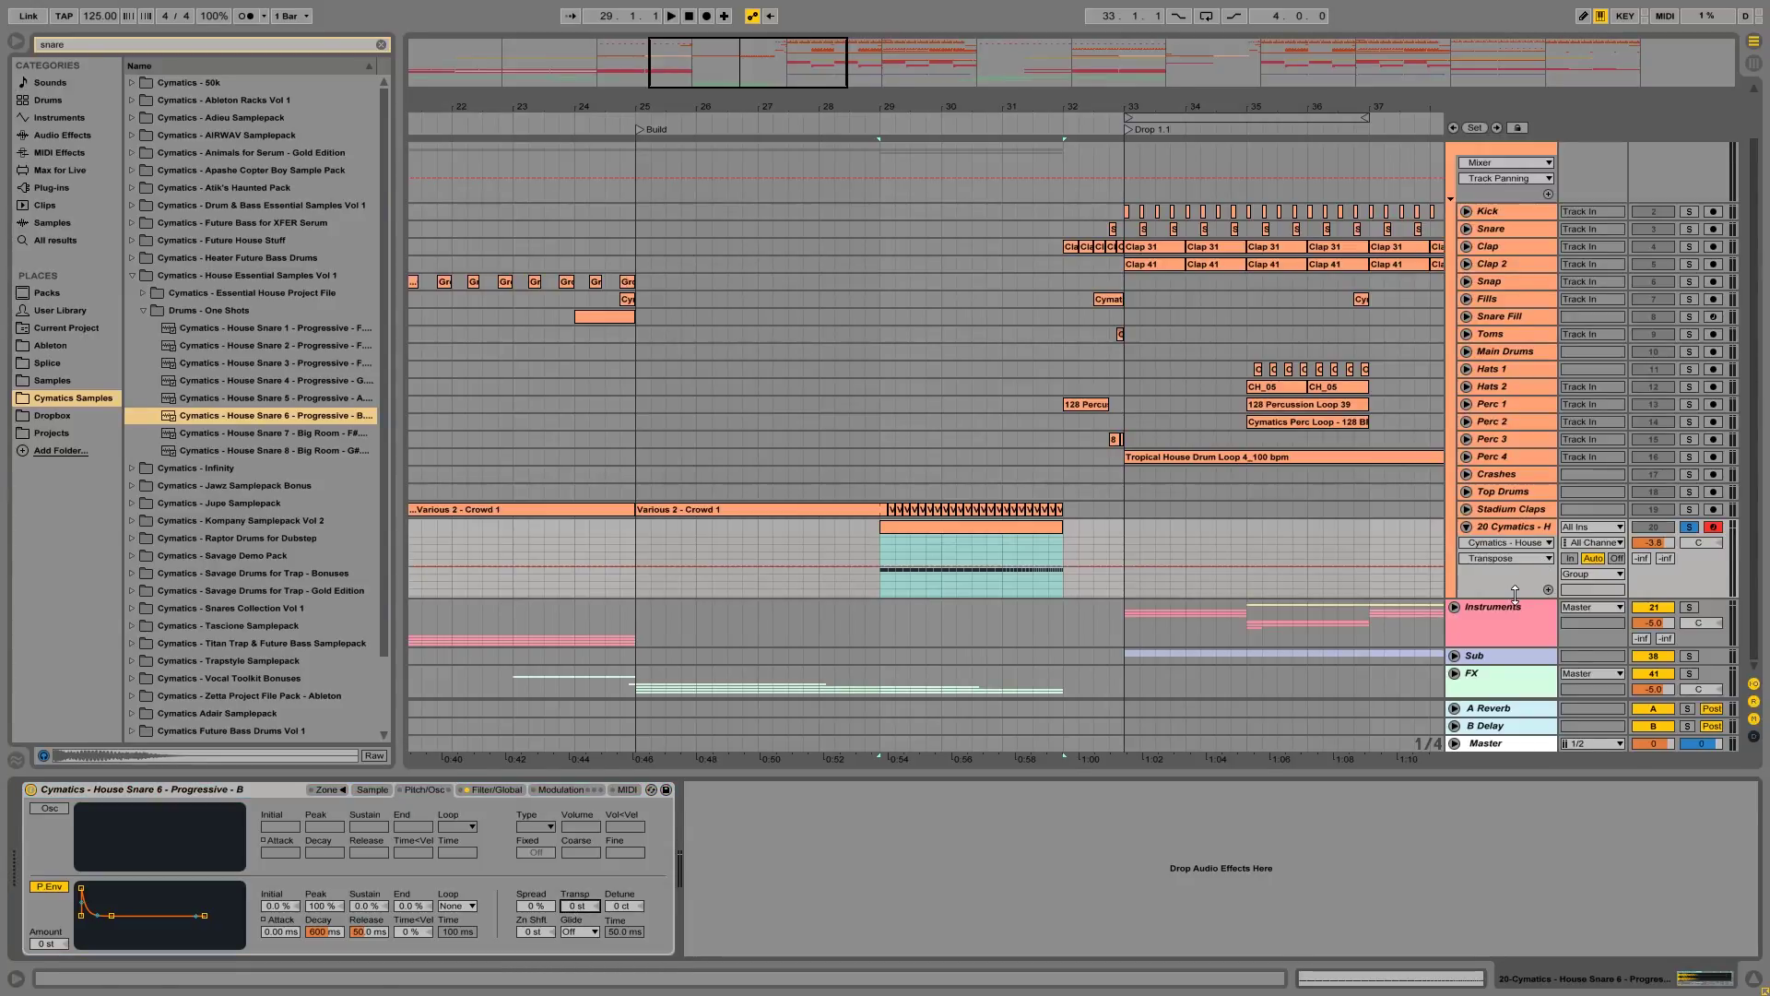
{"action": "left_click_drag", "start_coordinate": [1515, 594], "coordinate": [1514, 698]}
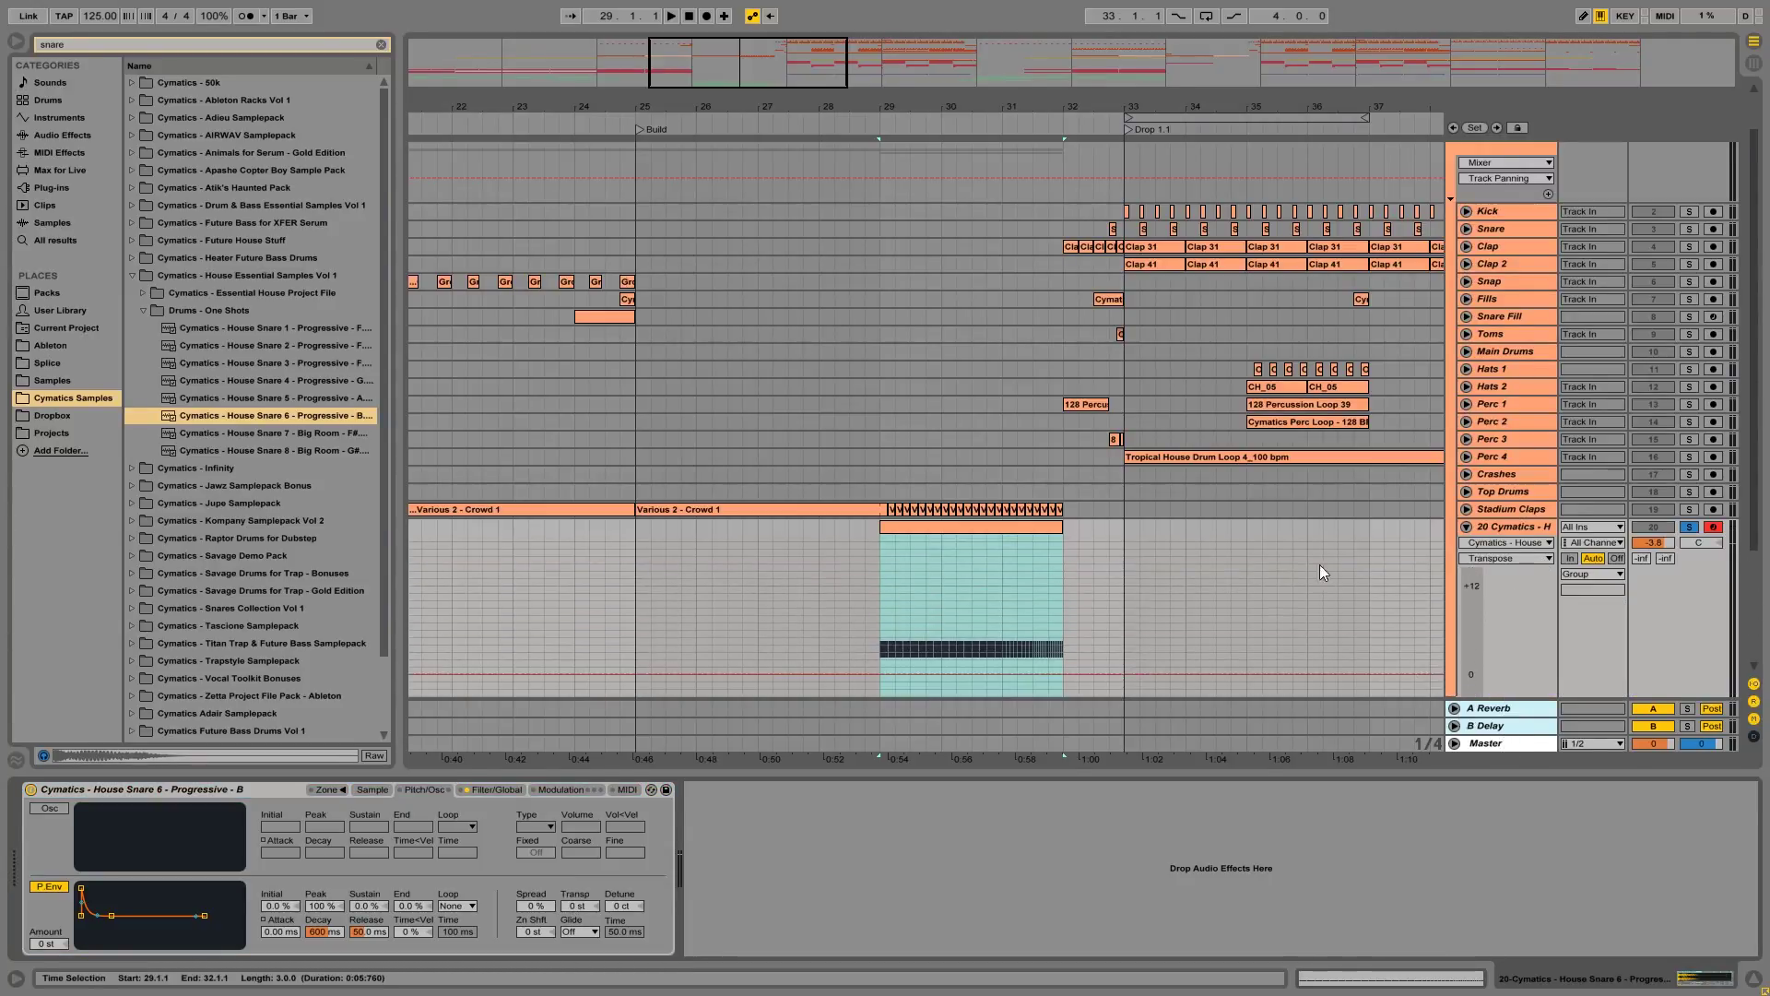
{"action": "key", "text": "z"}
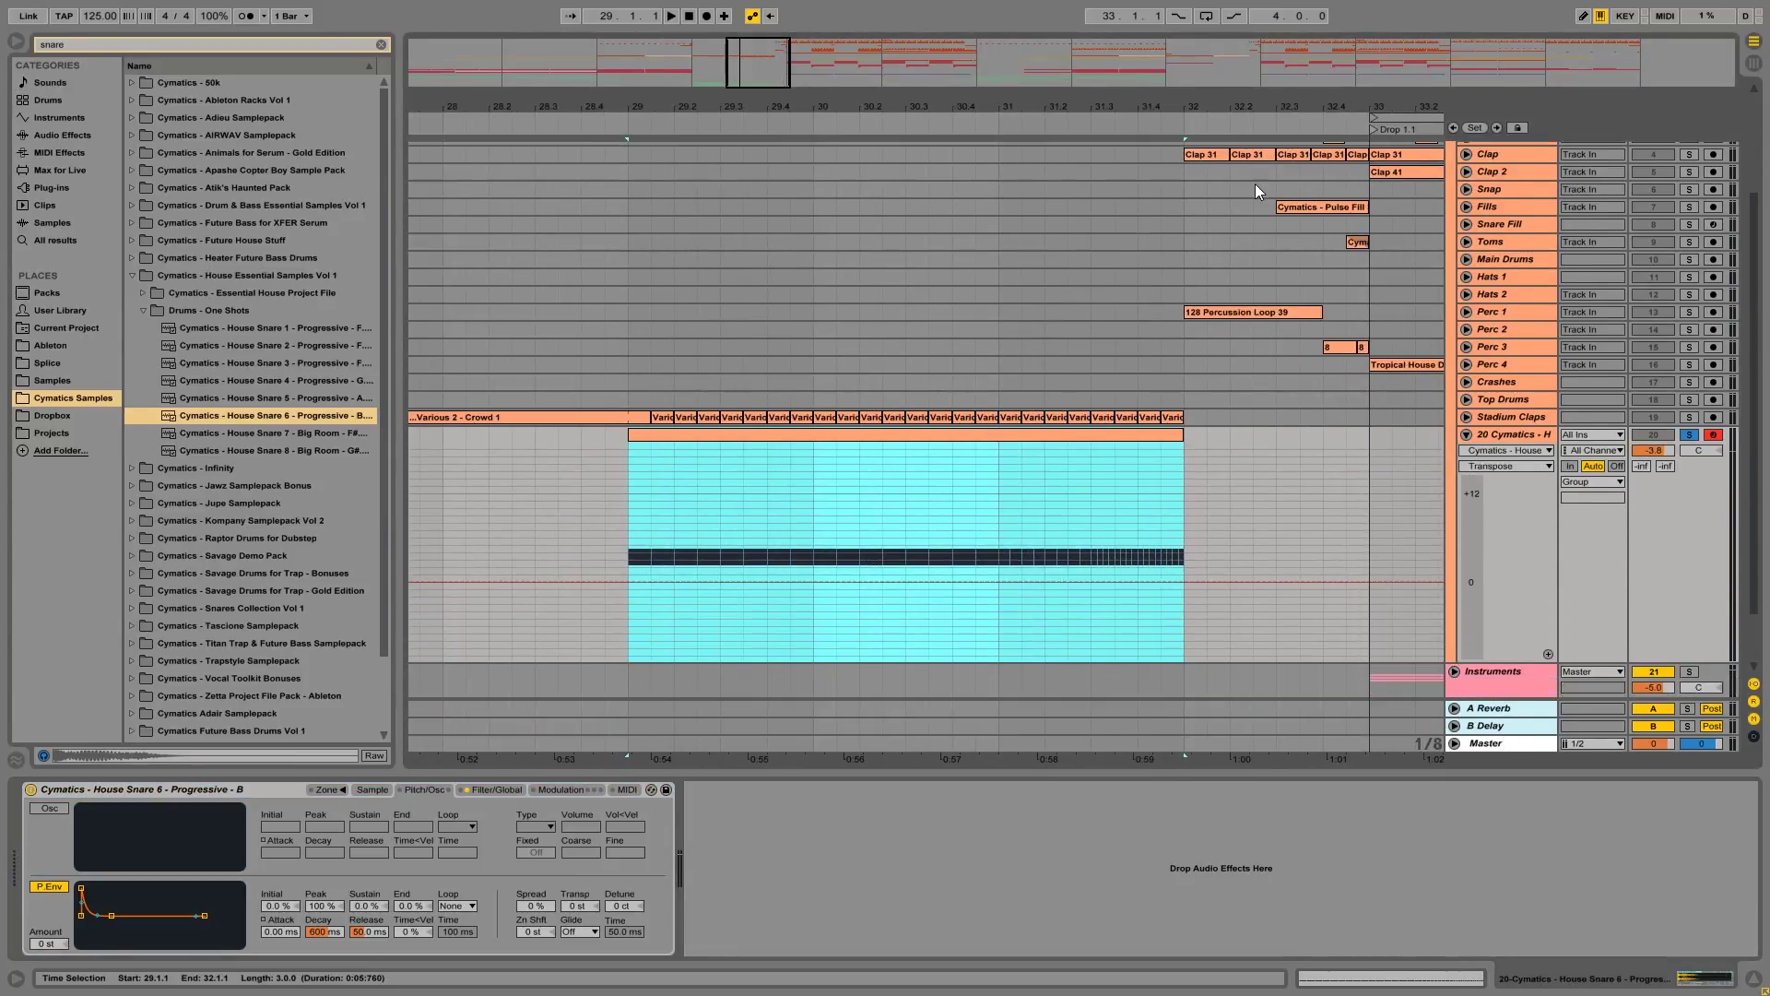
{"action": "left_click_drag", "start_coordinate": [1053, 573], "coordinate": [1060, 477]}
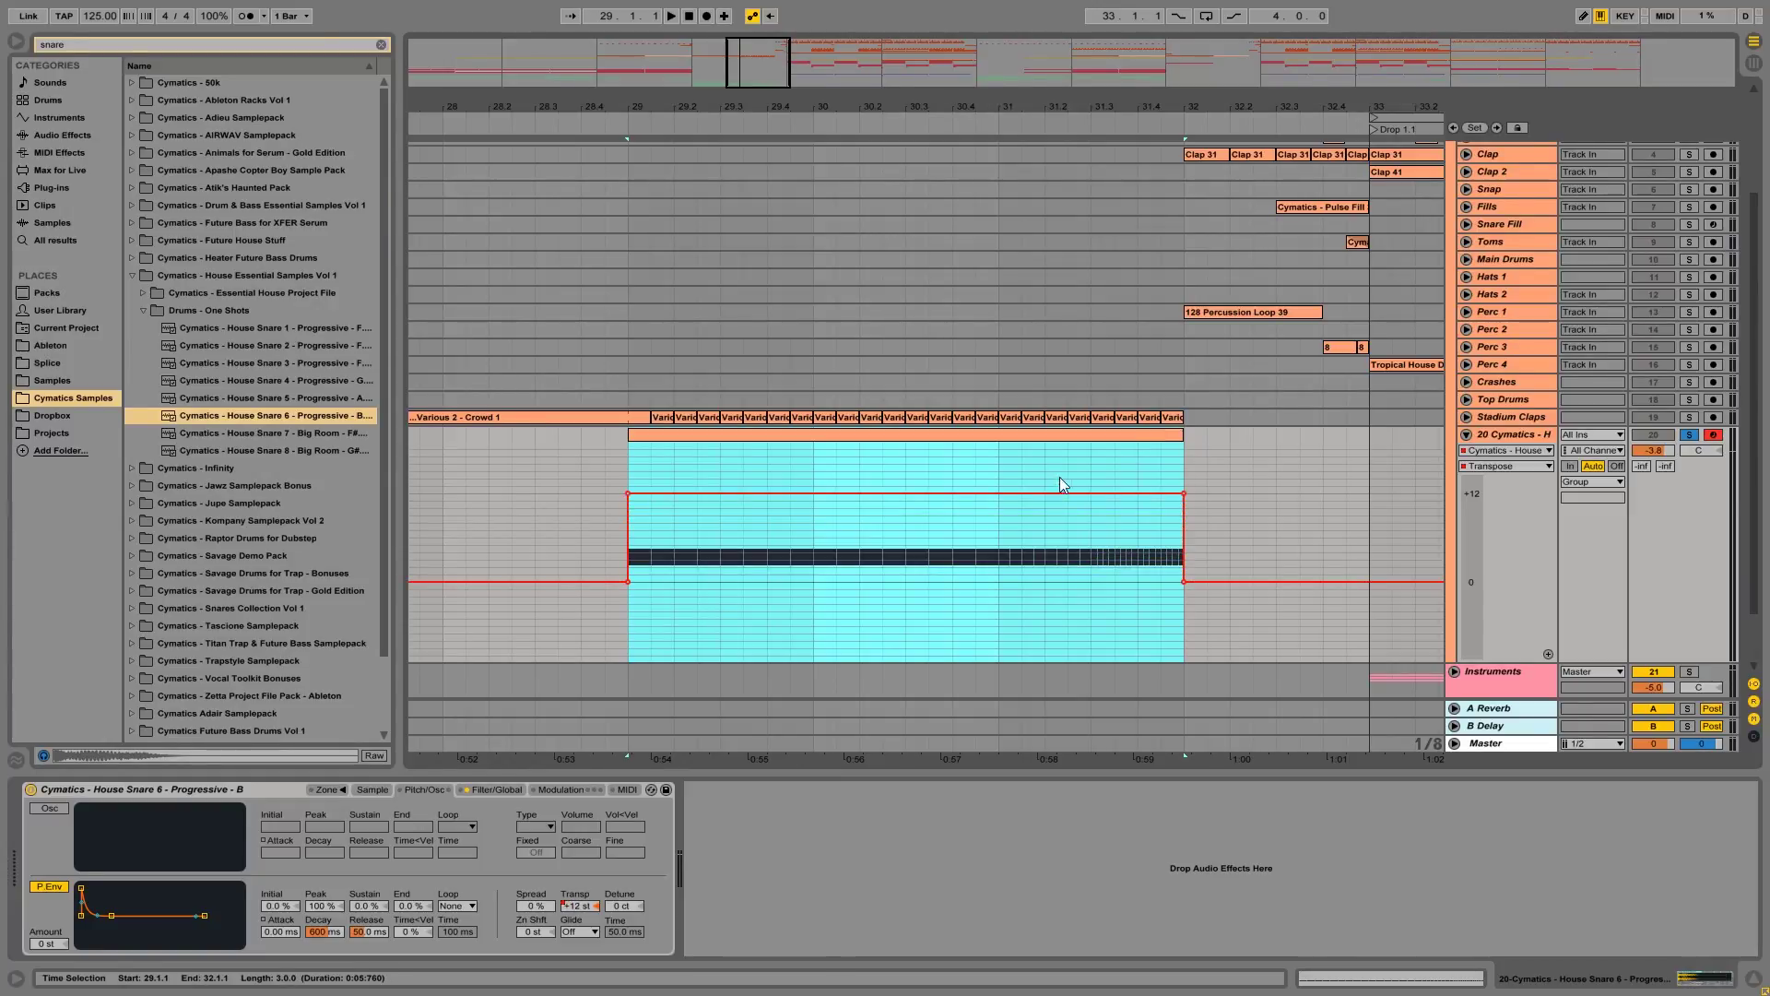
{"action": "left_click", "coordinate": [628, 493]}
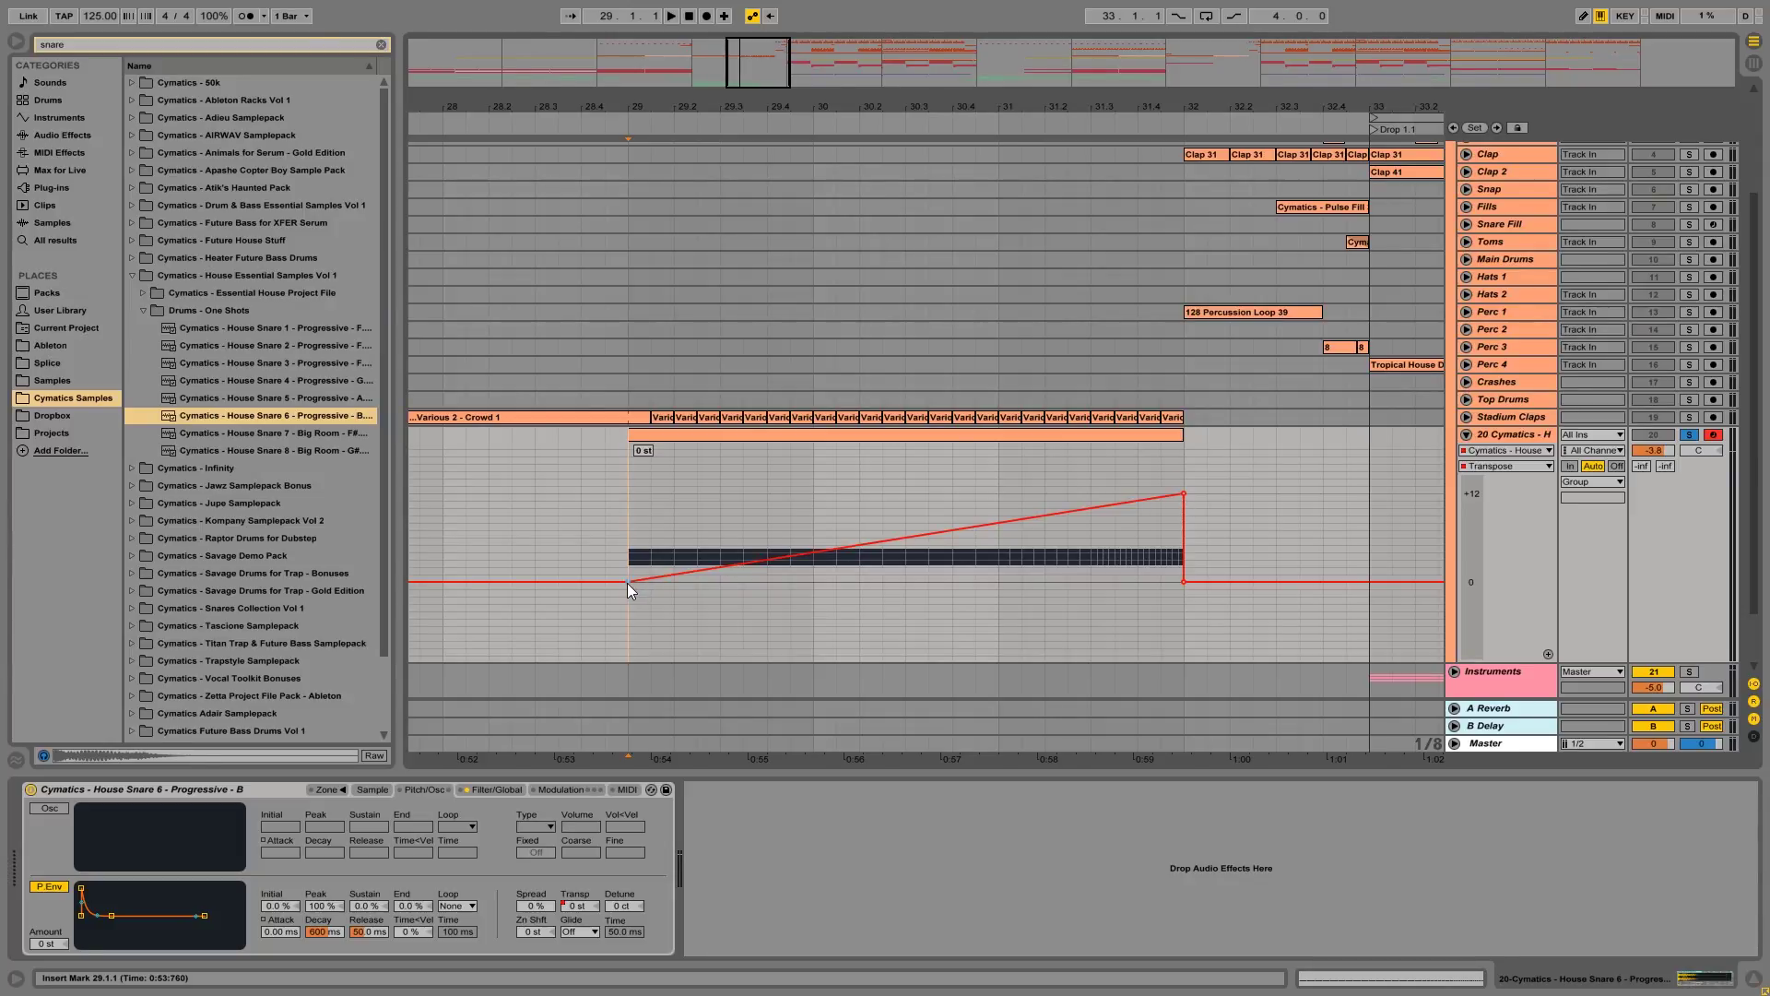
{"action": "key", "text": "space"}
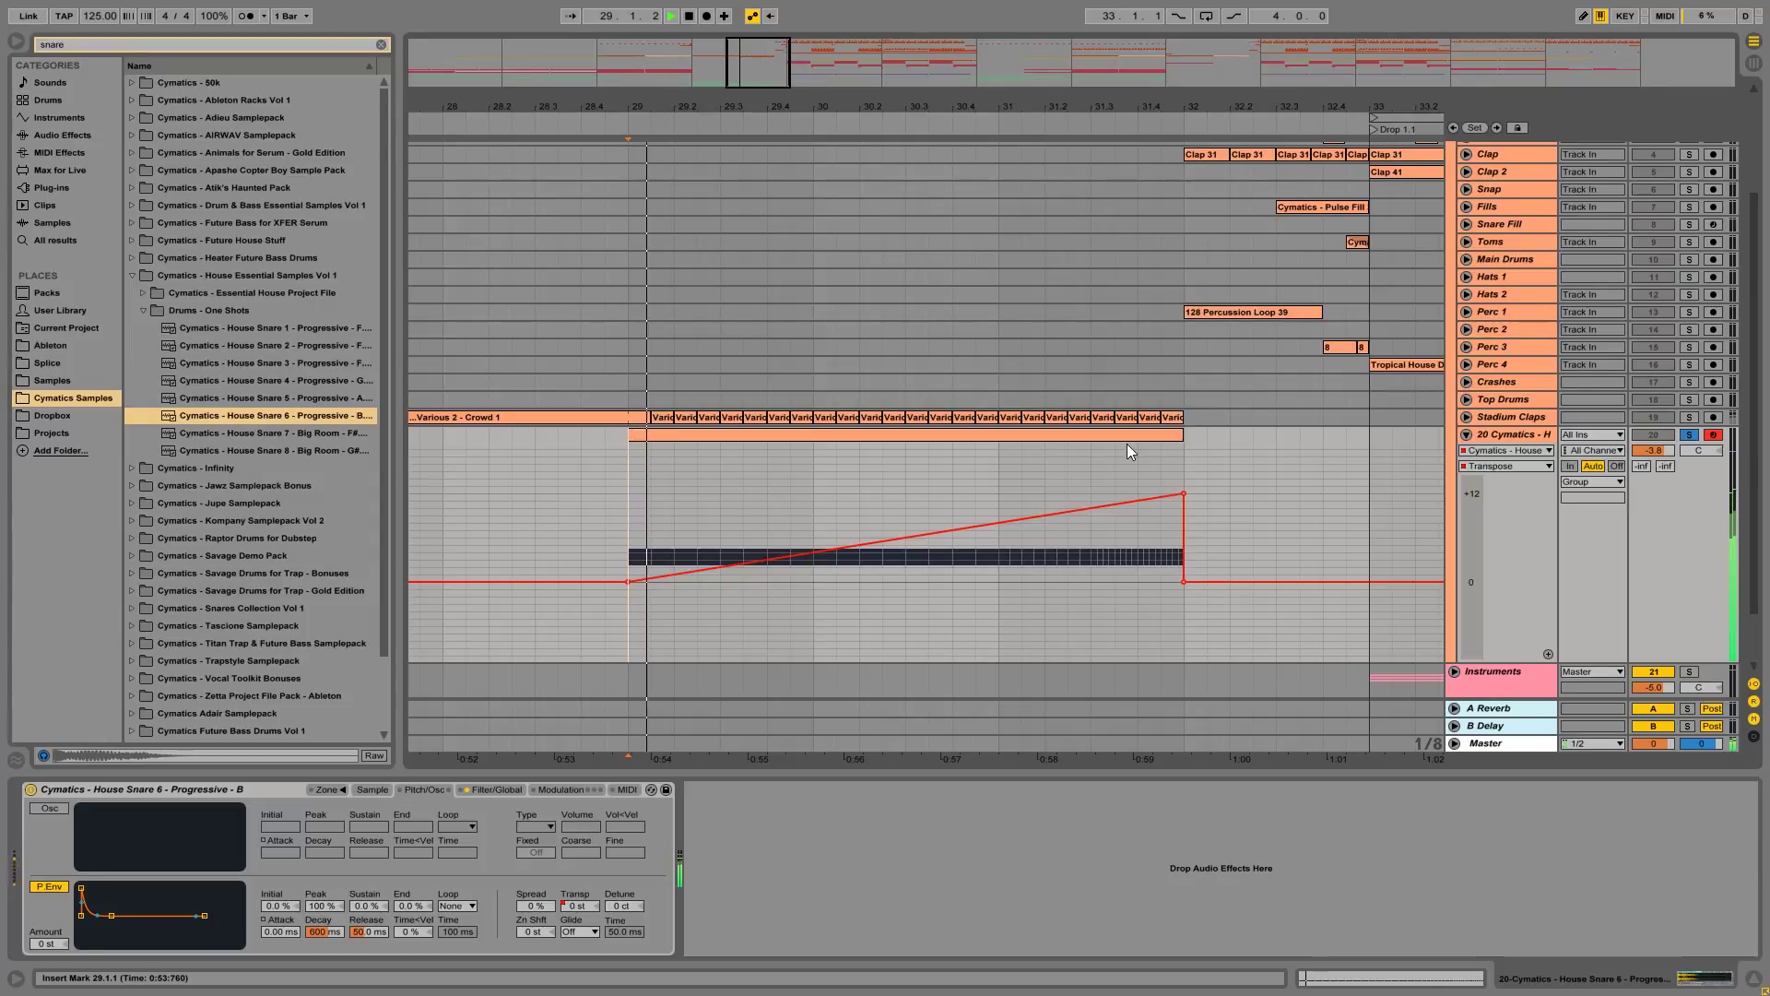
{"action": "left_click", "coordinate": [1122, 441]}
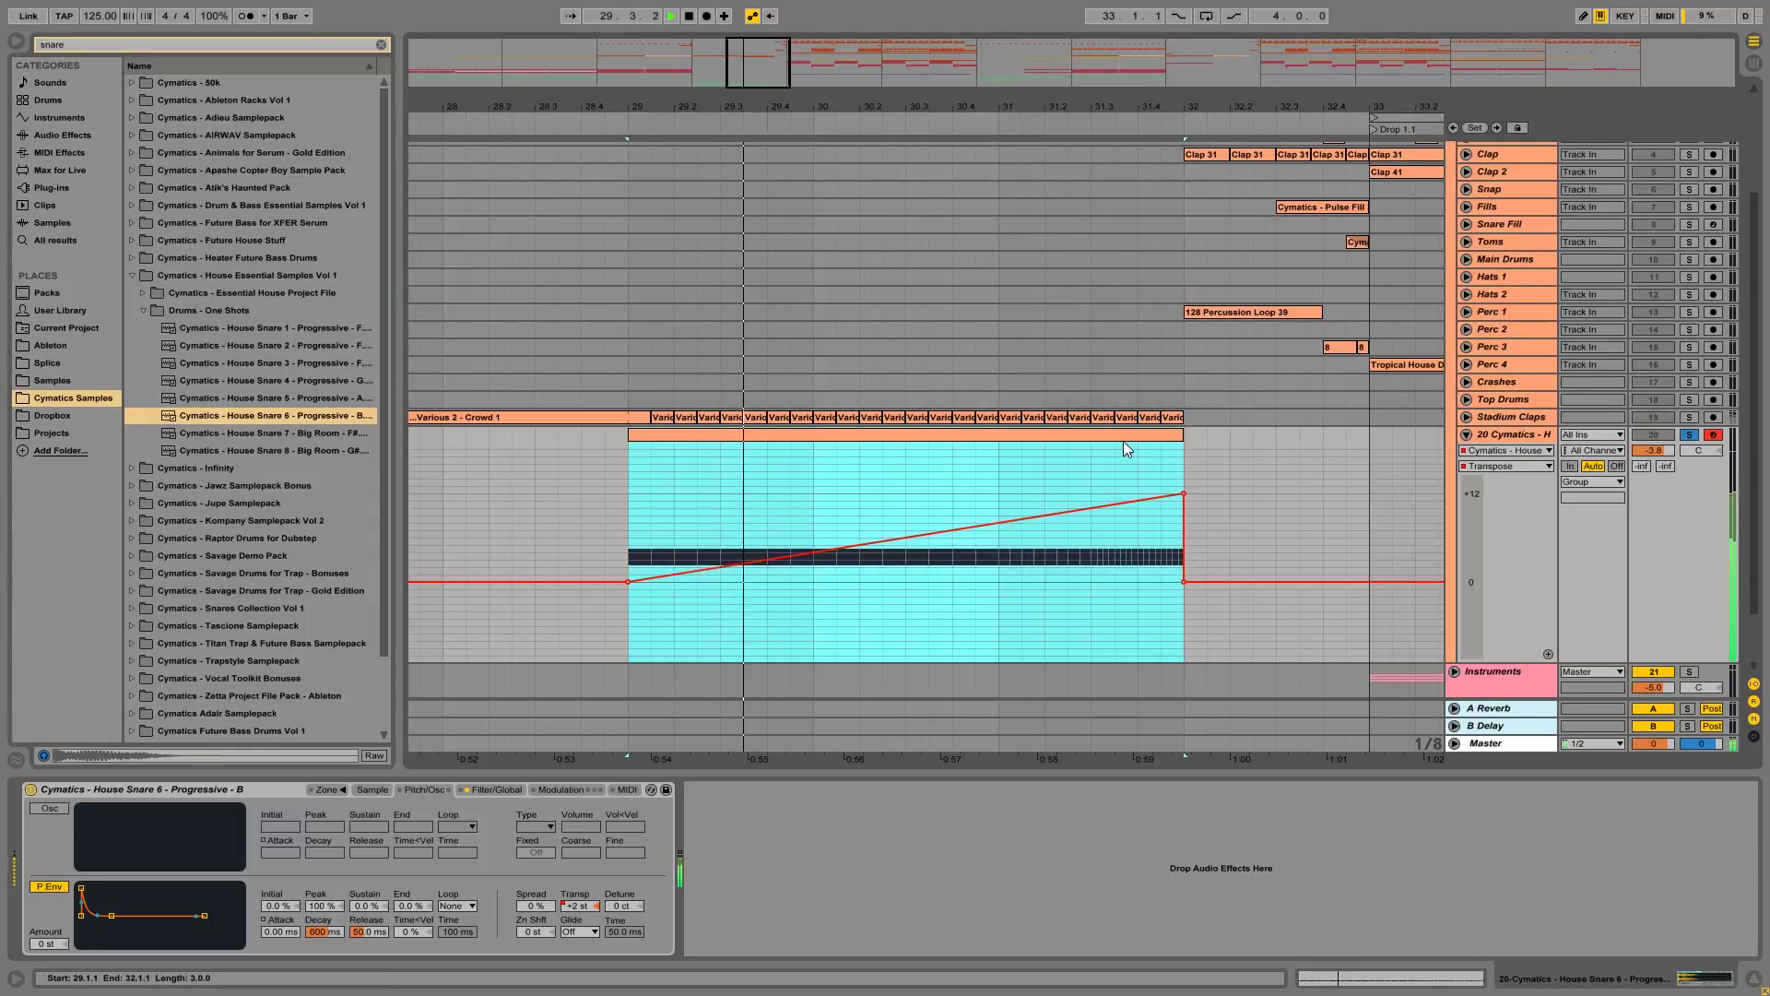
{"action": "left_click", "coordinate": [374, 790]}
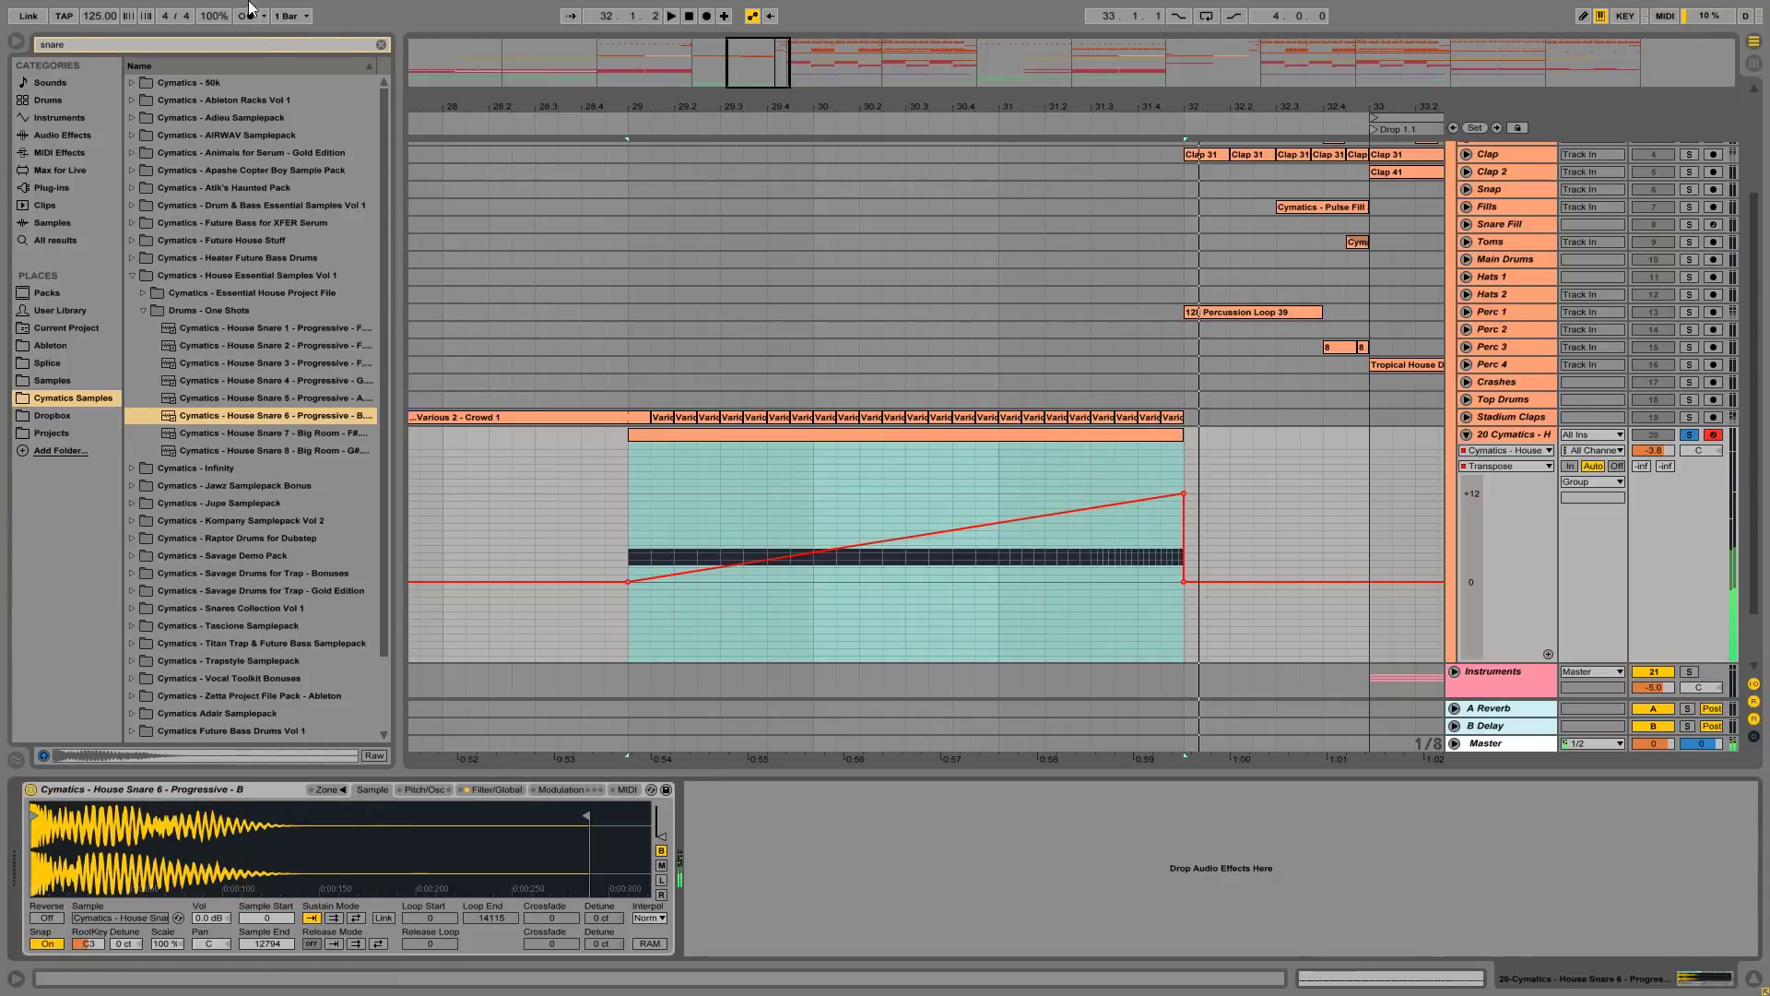
Step: Add an EQ Eight after the snare Sampler and enable band 1 as a low cut at 144 Hz with Q 0.51, checking it during playback
{"action": "left_click", "coordinate": [382, 44]}
{"action": "left_click", "coordinate": [70, 139]}
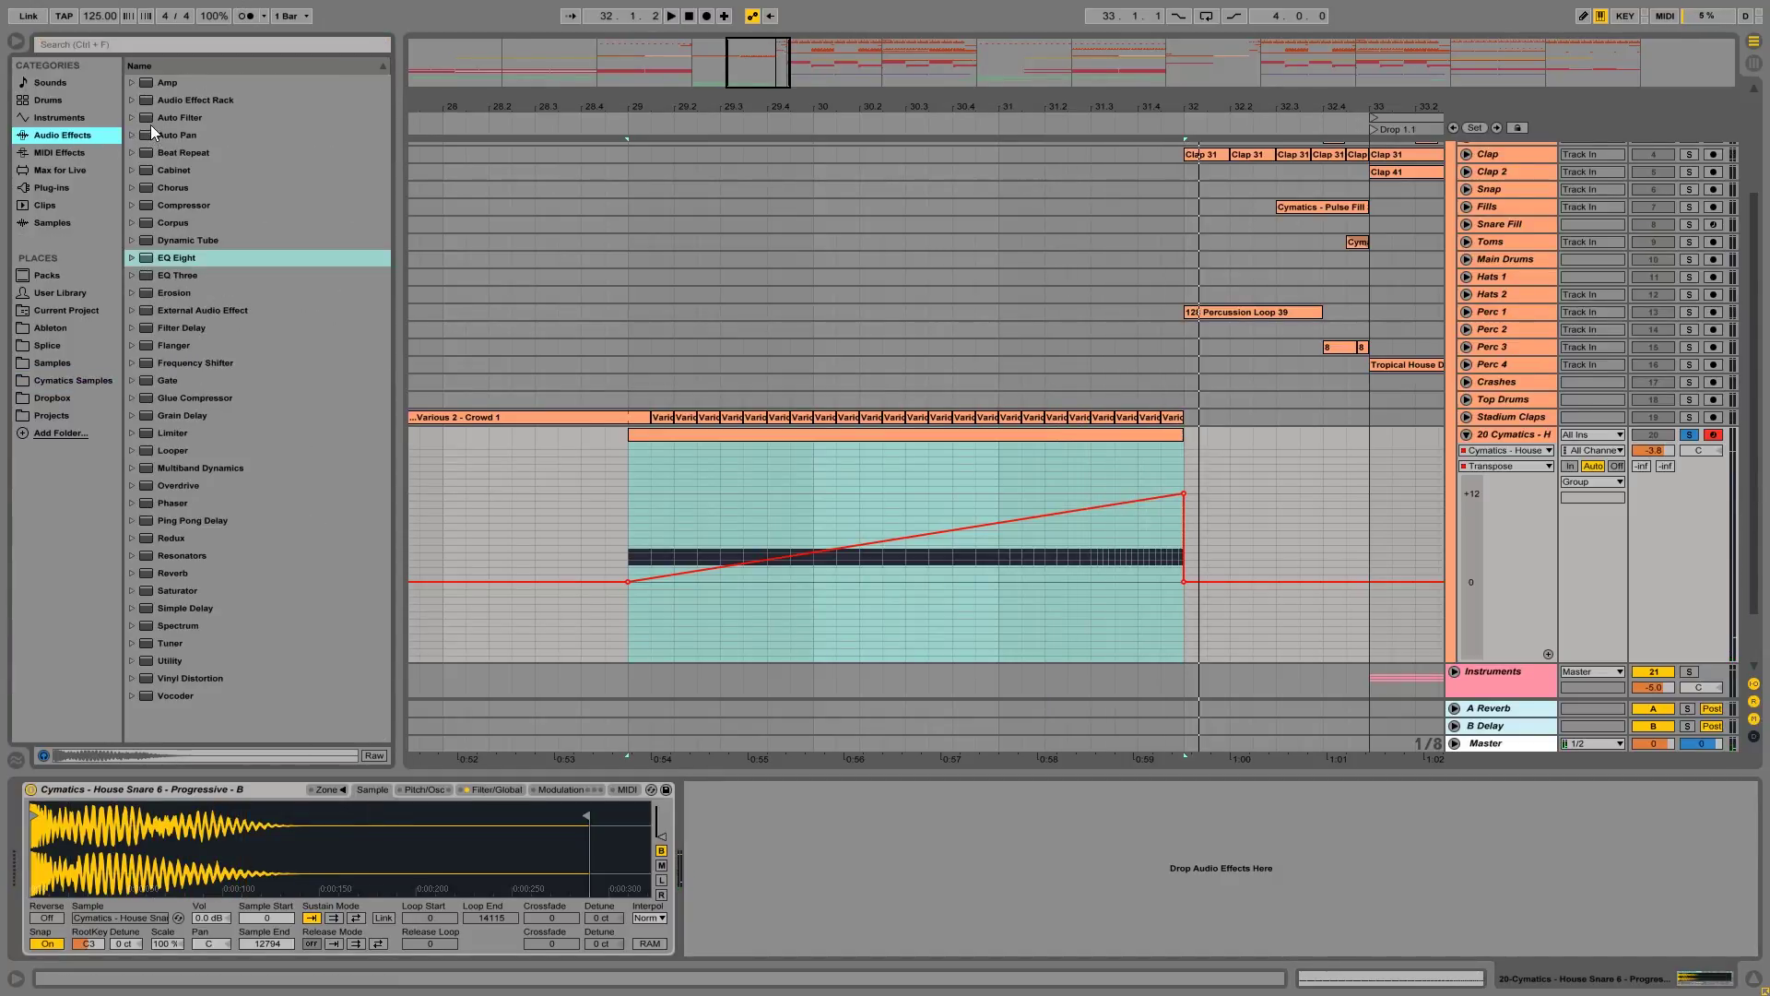
{"action": "left_click_drag", "start_coordinate": [175, 252], "coordinate": [741, 940]}
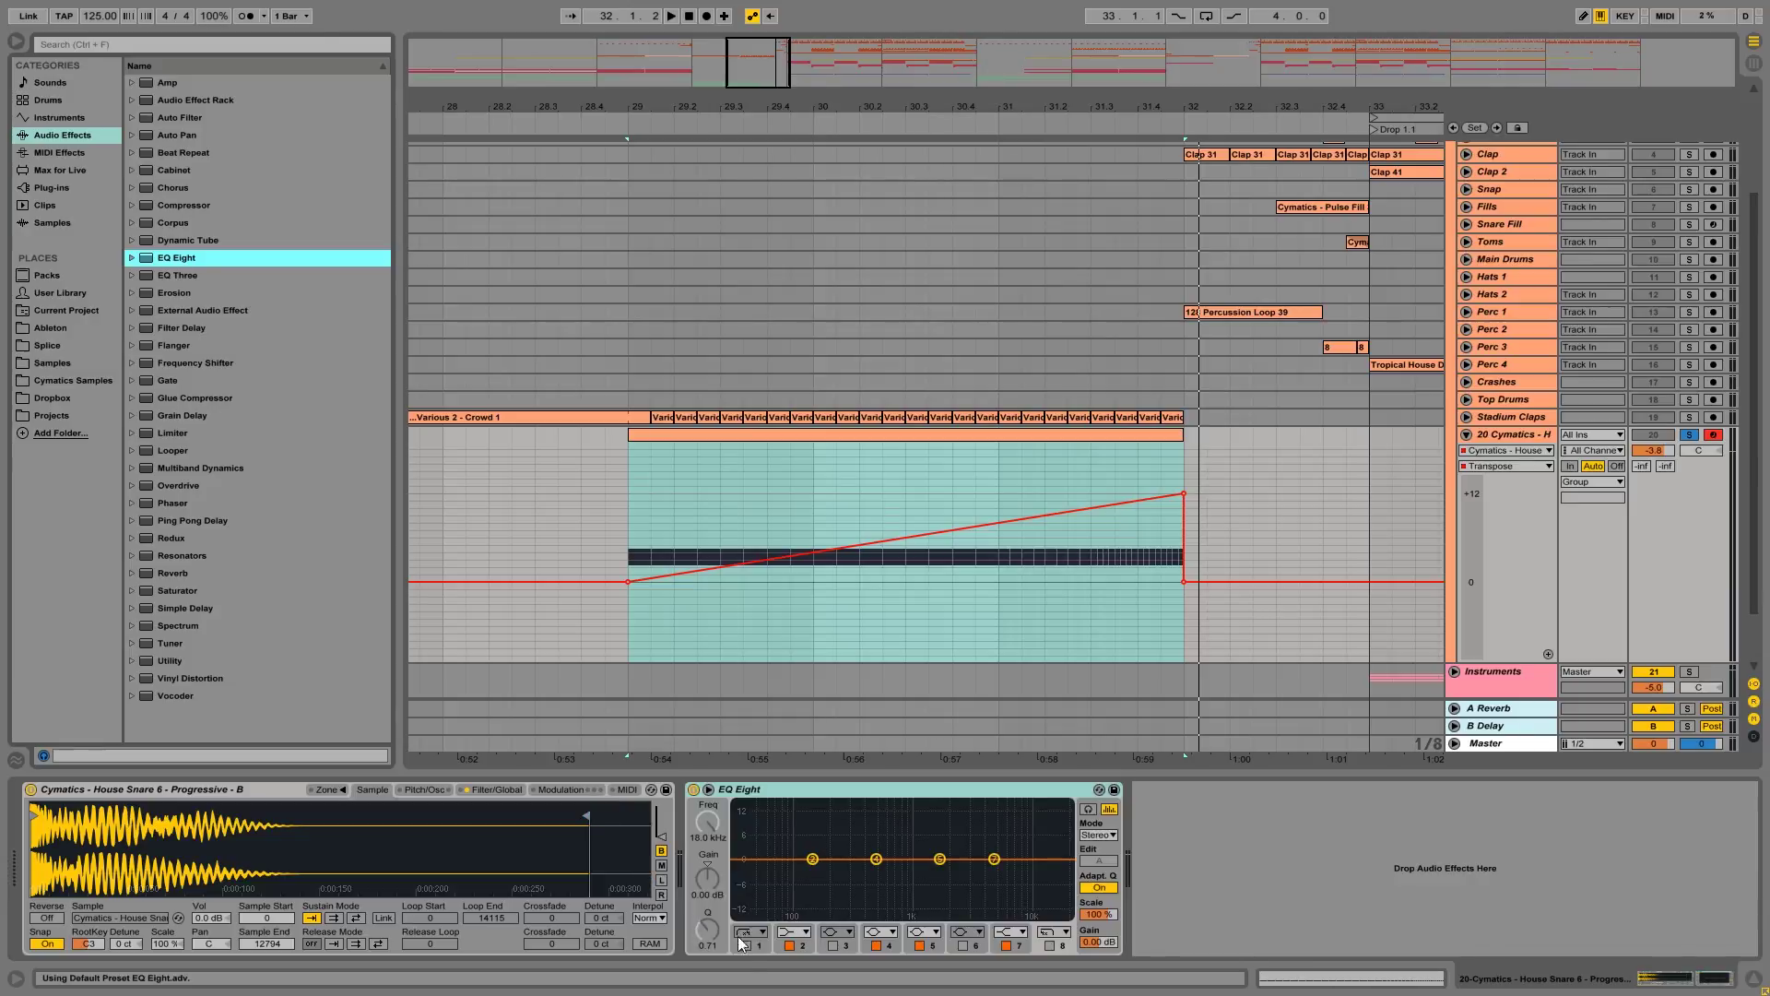
{"action": "left_click", "coordinate": [743, 943]}
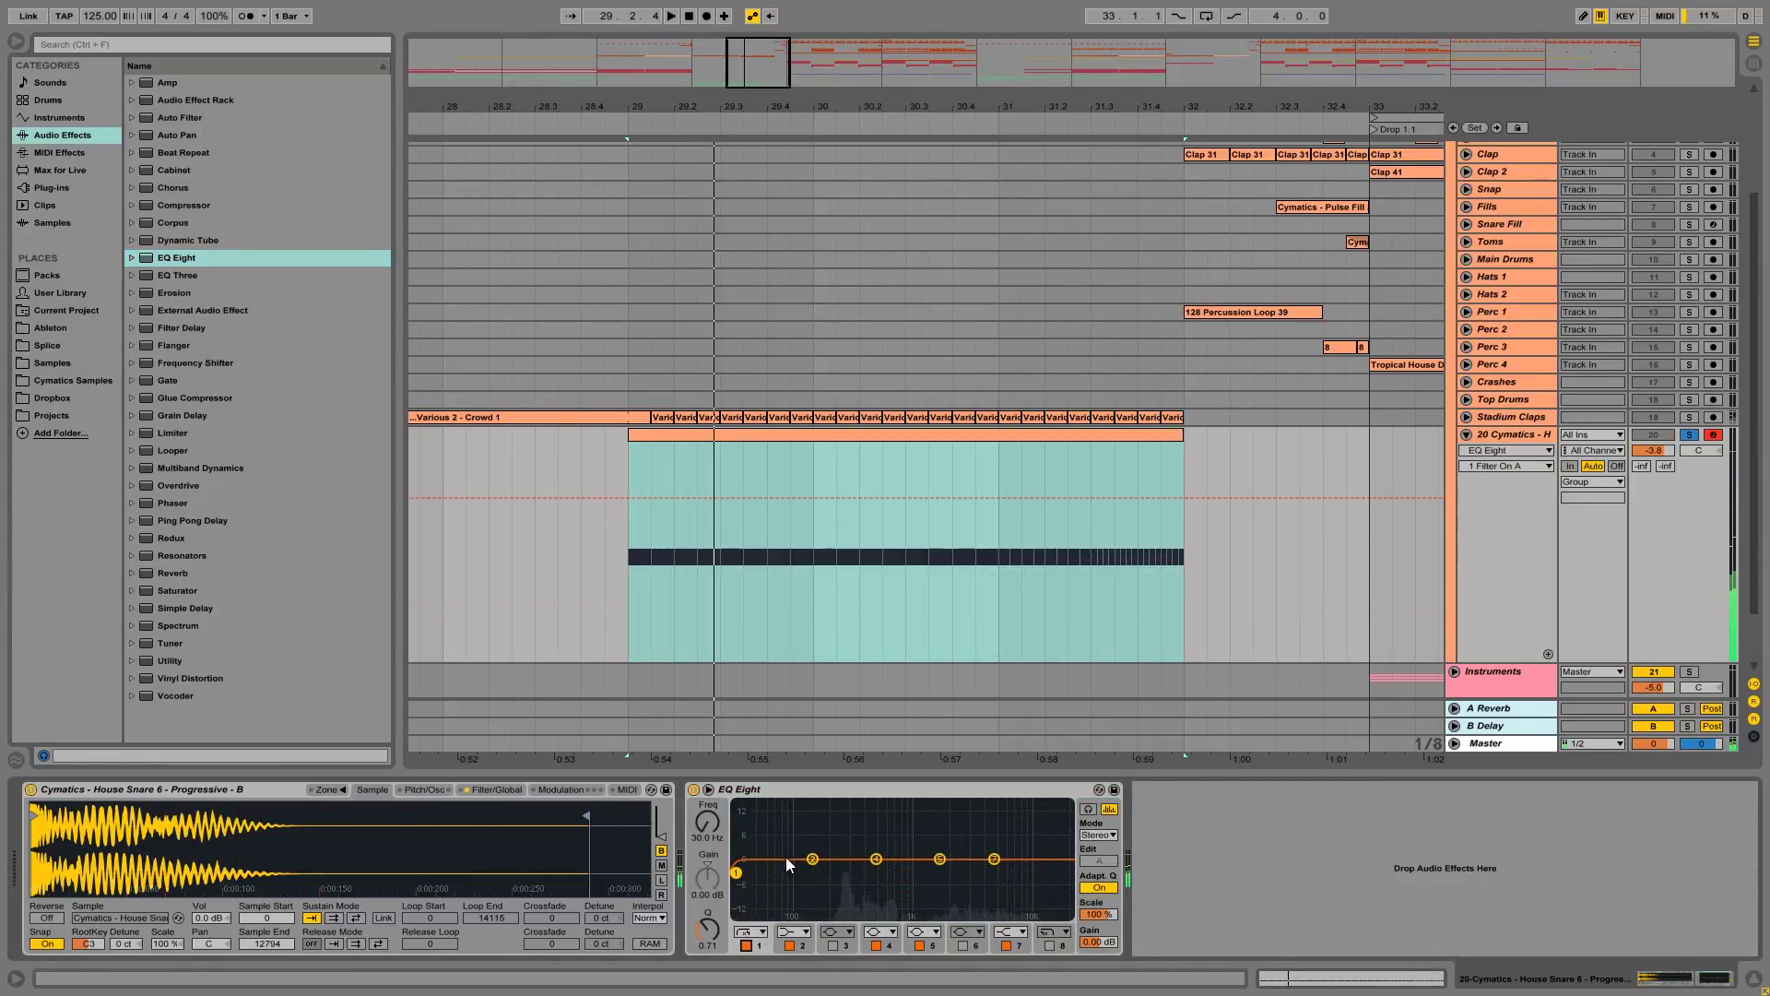
{"action": "left_click_drag", "start_coordinate": [736, 872], "coordinate": [735, 874]}
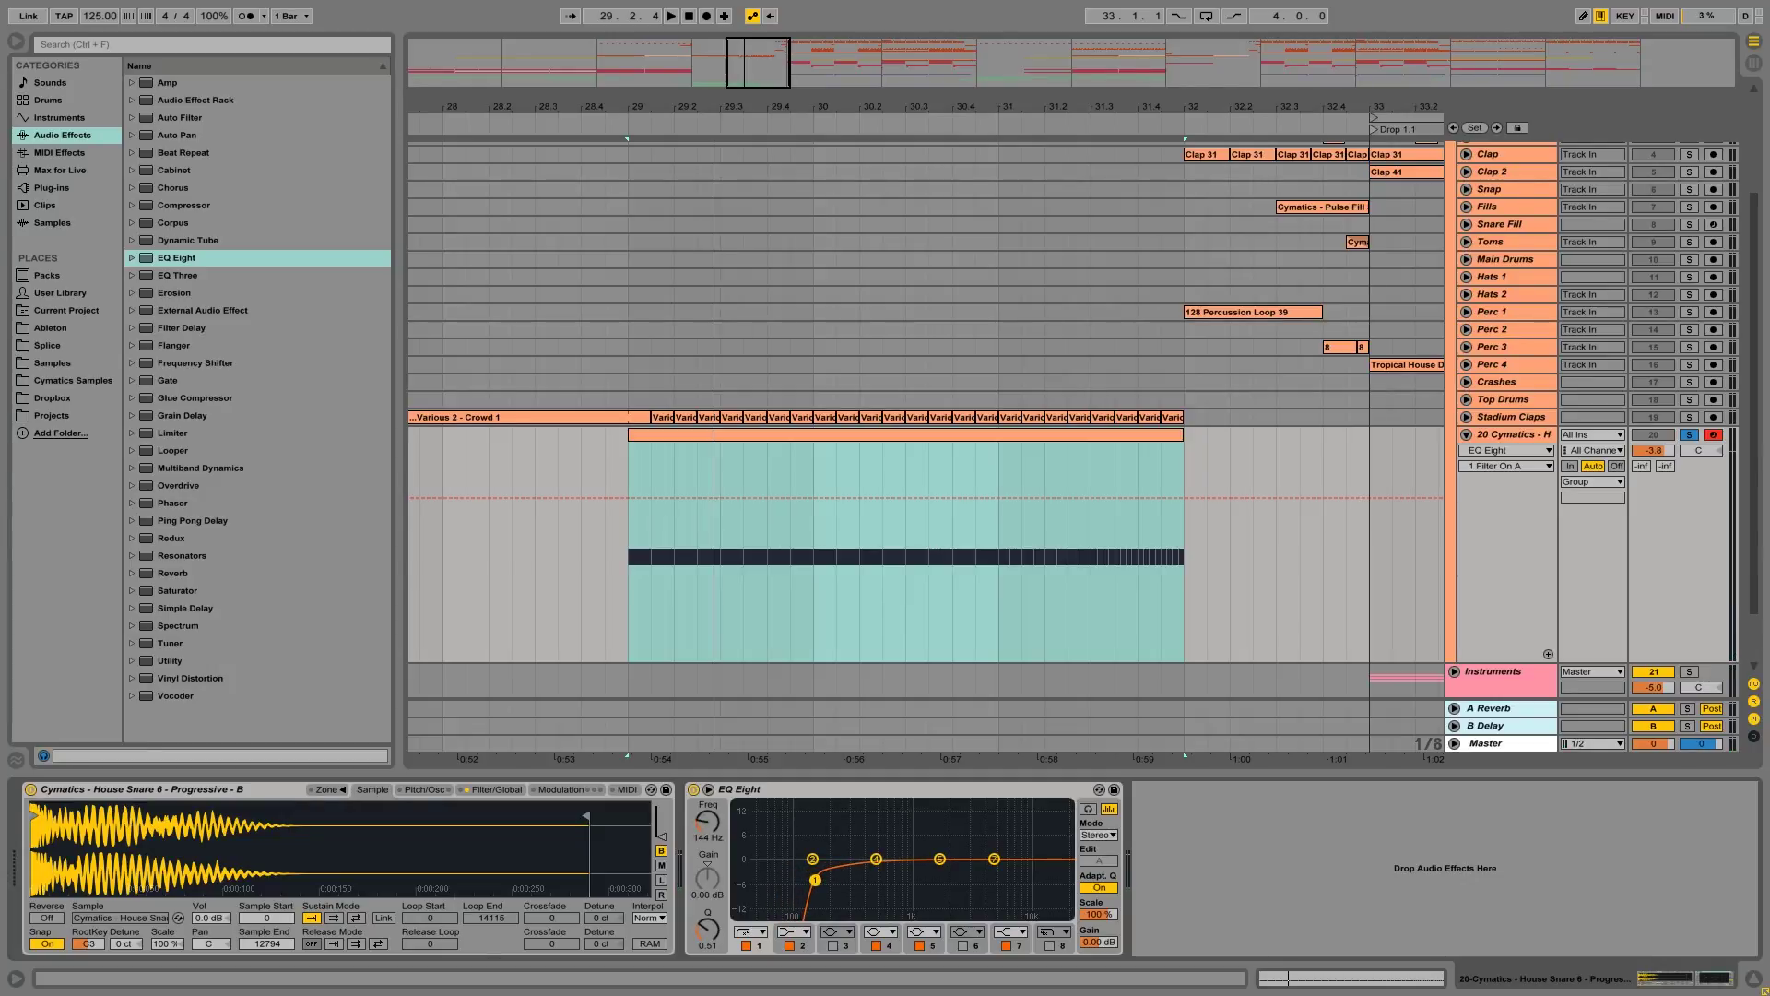
{"action": "left_click", "coordinate": [816, 880]}
{"action": "key", "text": "space"}
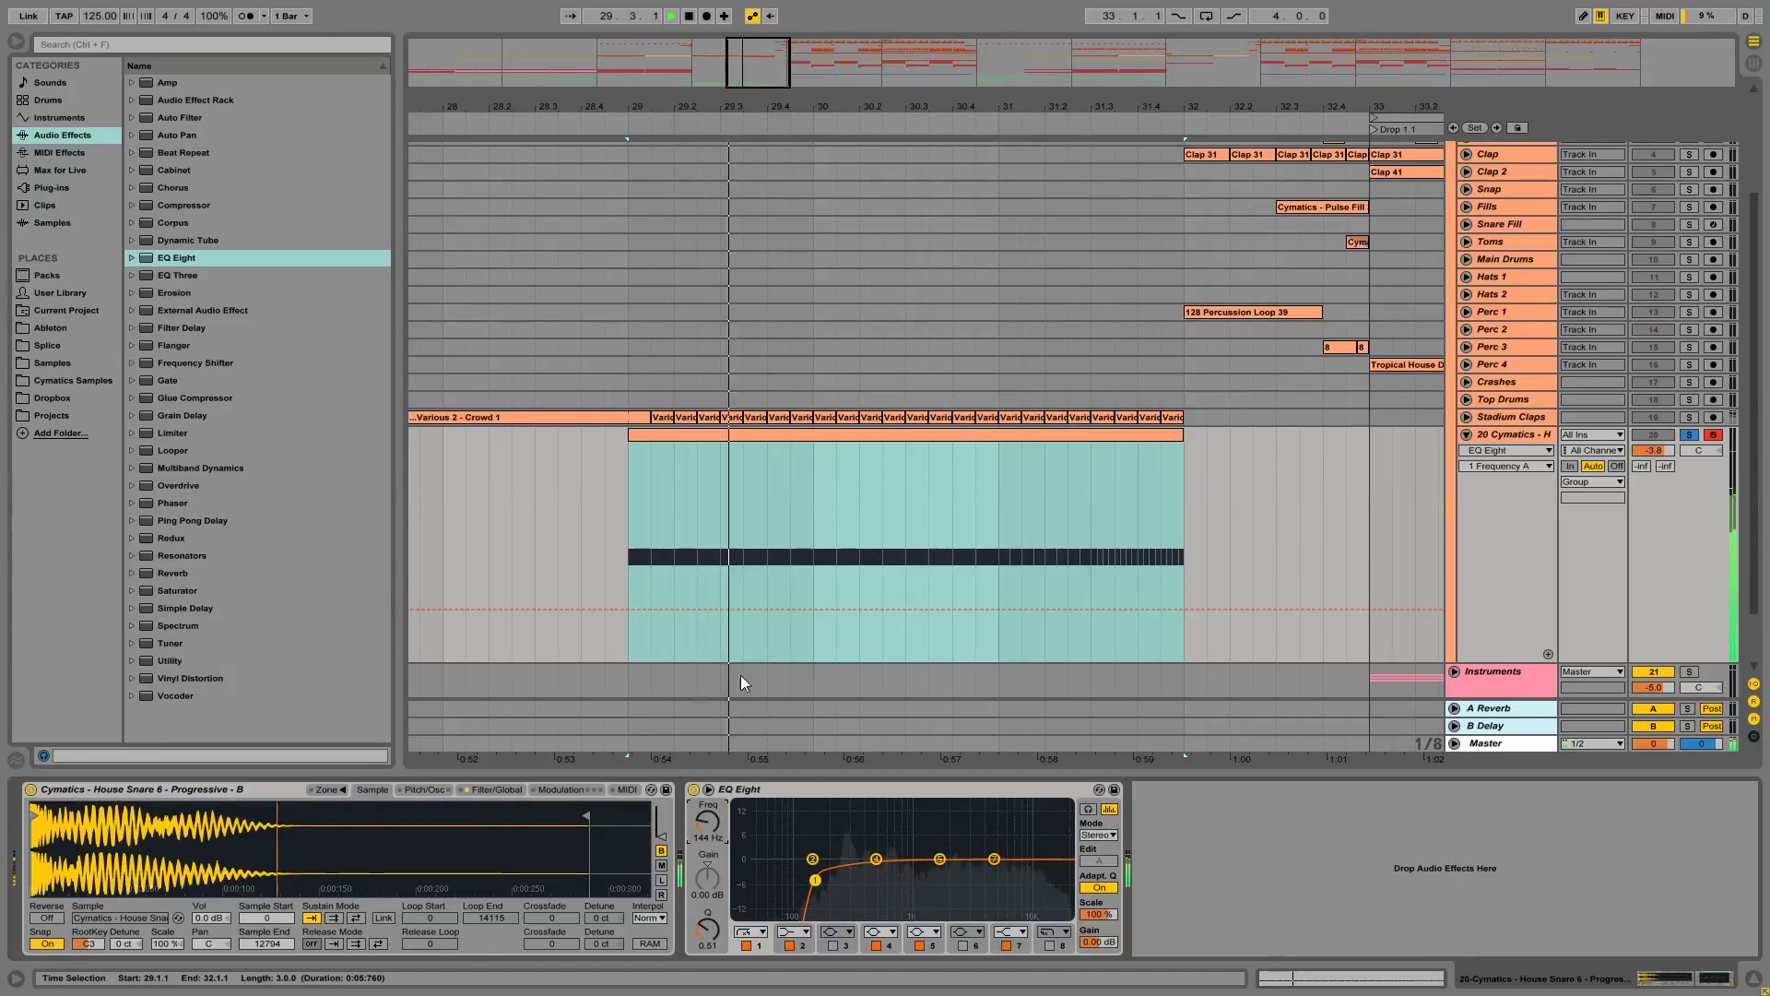
{"action": "key", "text": "space"}
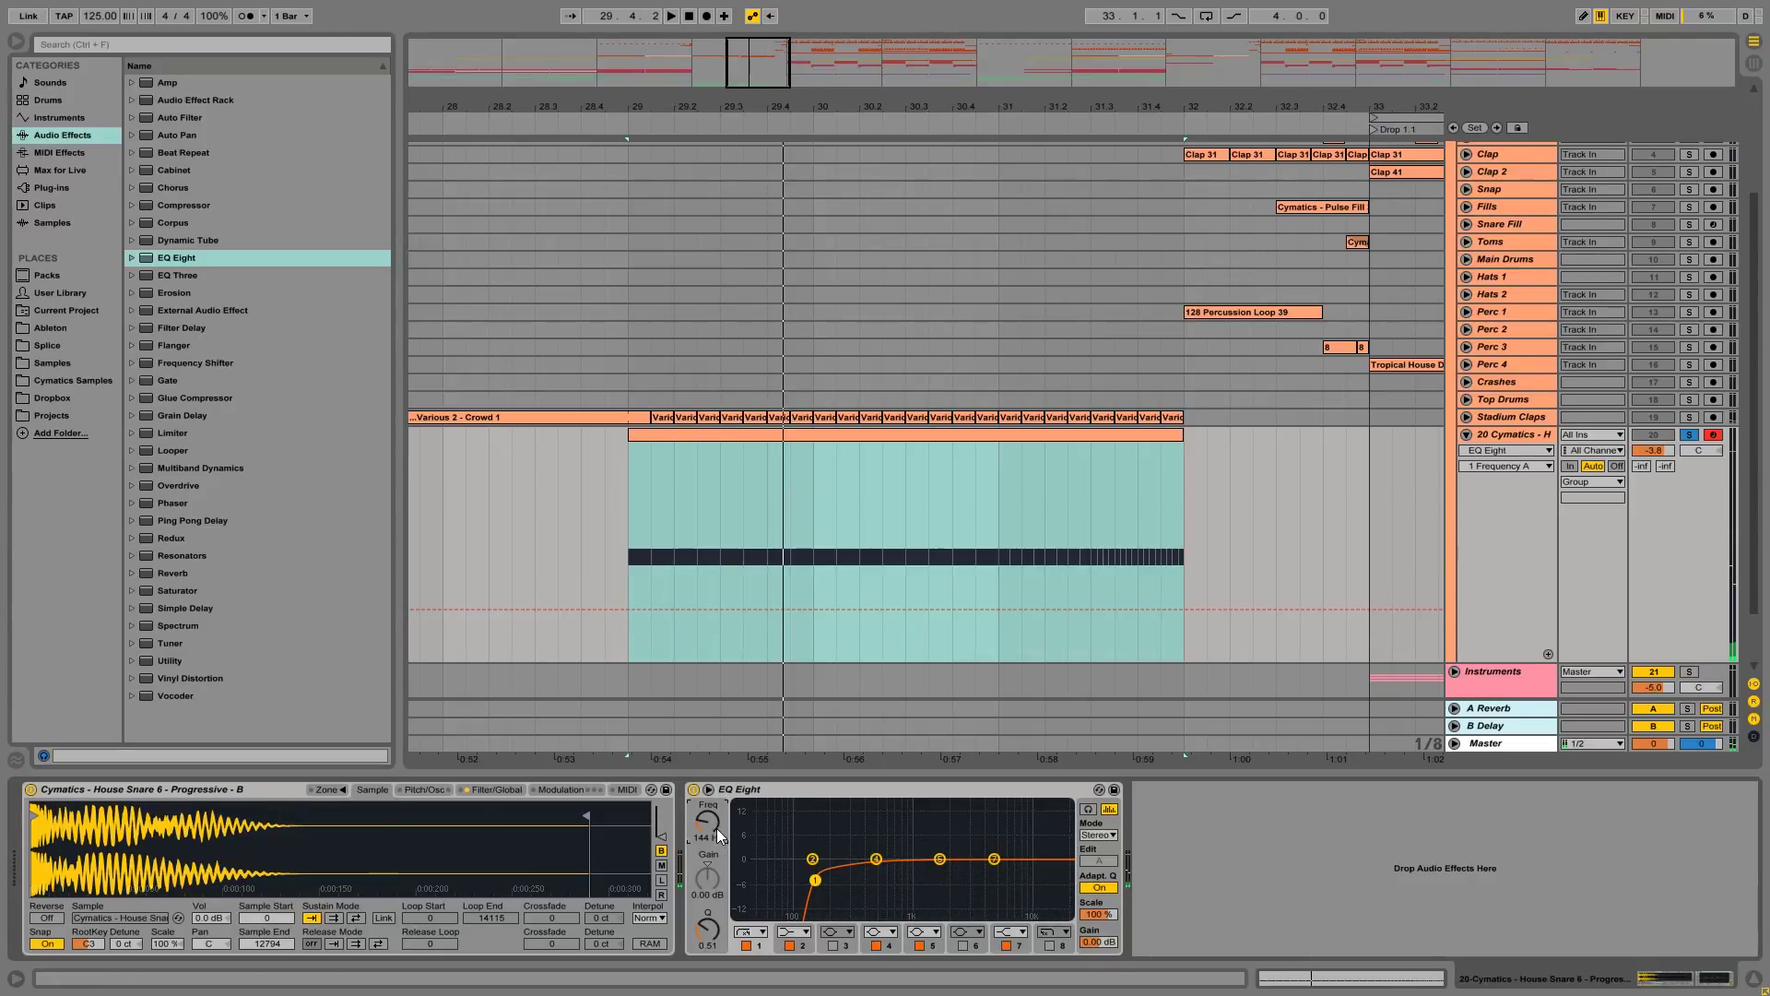
Step: Automate the EQ Eight band 1 frequency to rise from 144 Hz at bar 29 to 883 Hz at the clip's end while listening
{"action": "left_click_drag", "start_coordinate": [628, 560], "coordinate": [1155, 564]}
{"action": "key", "text": "space"}
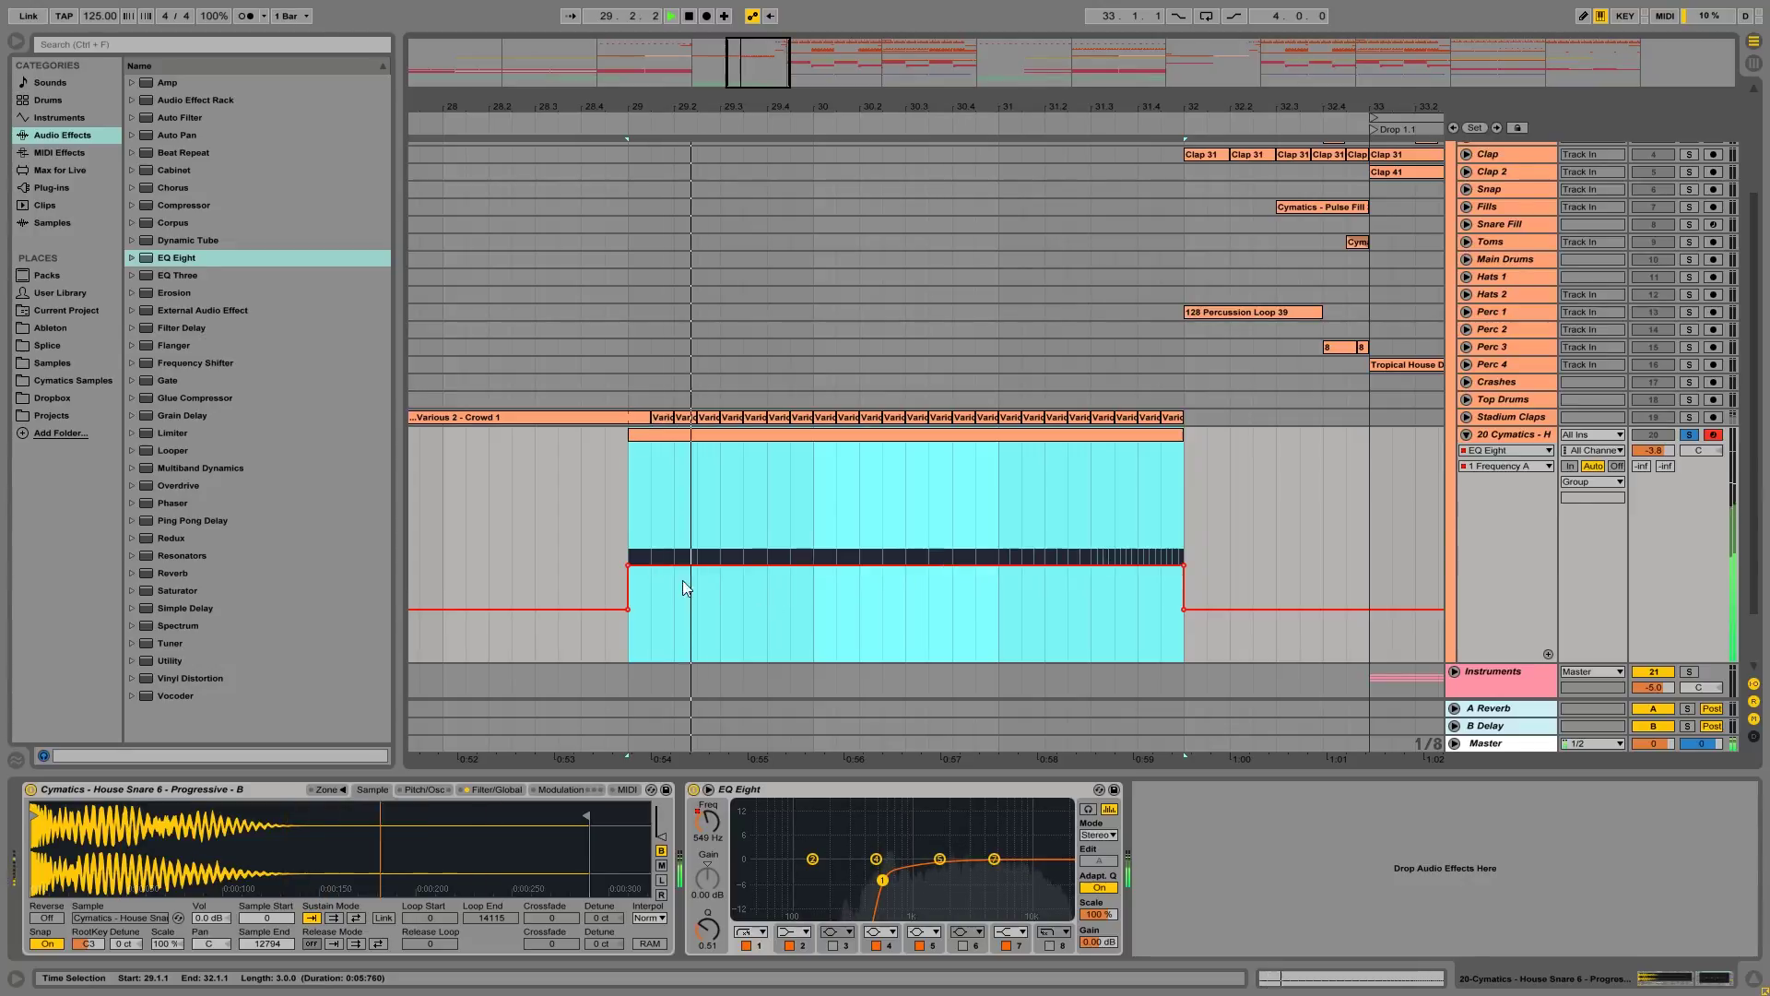
{"action": "left_click", "coordinate": [627, 565]}
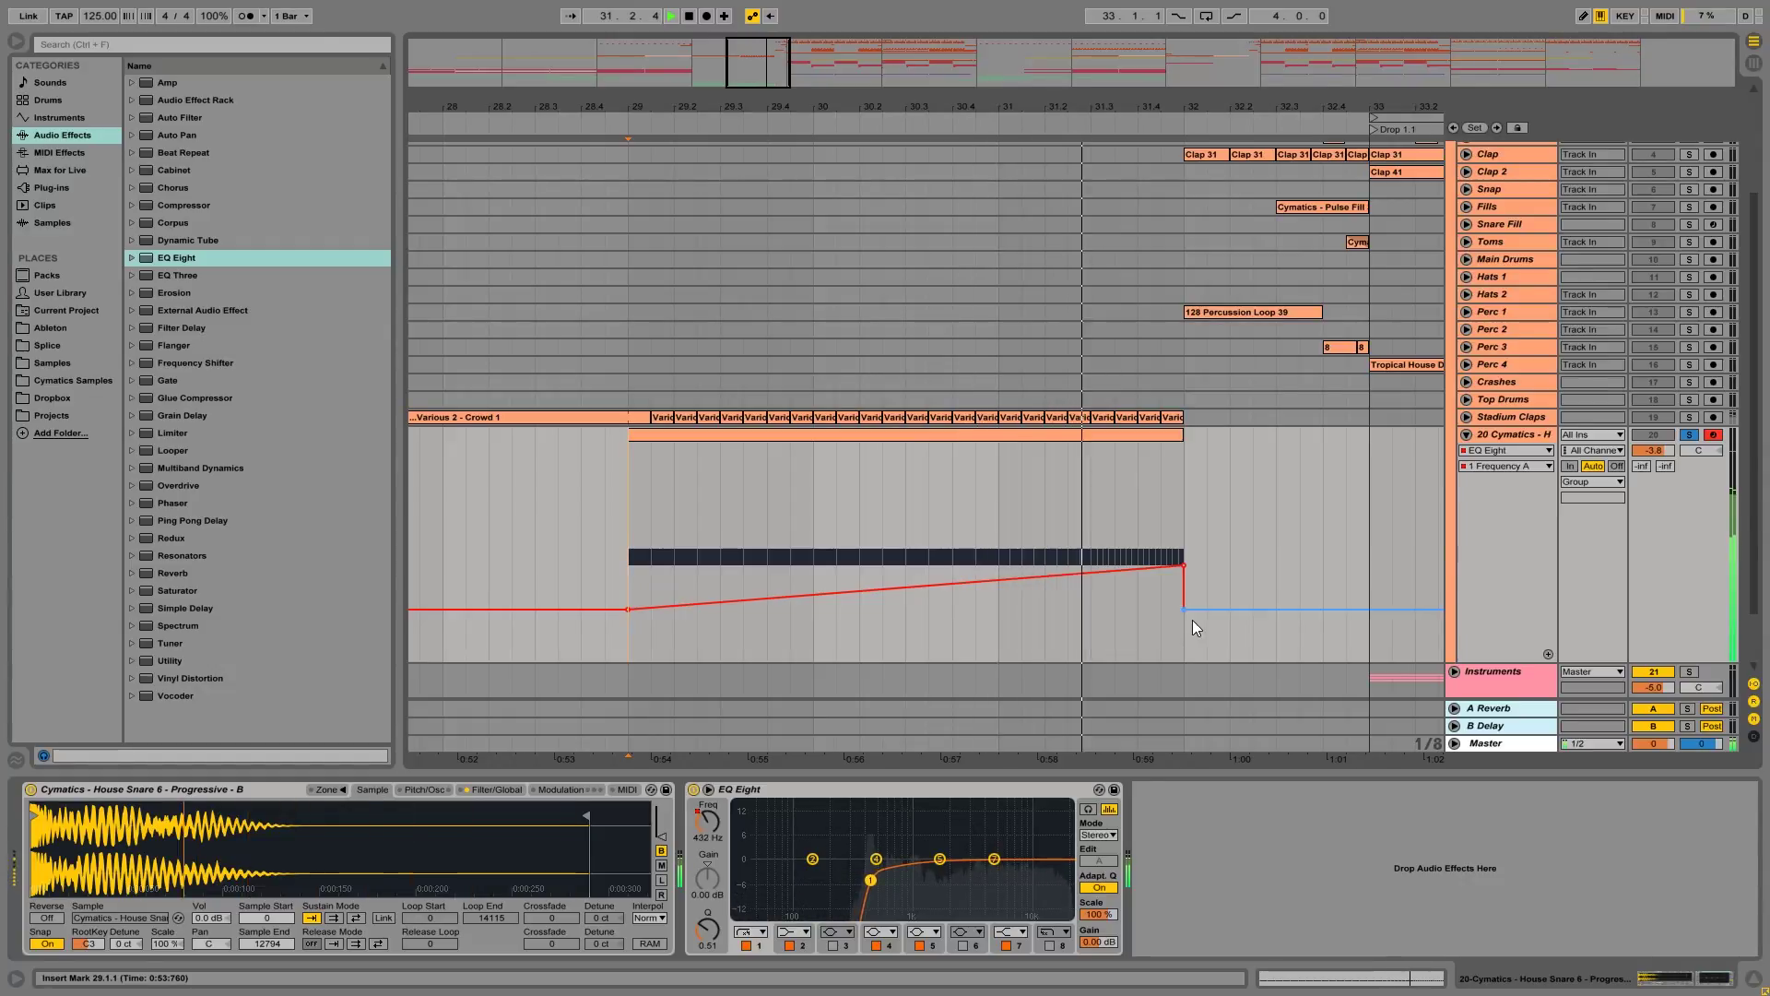
{"action": "left_click_drag", "start_coordinate": [1185, 564], "coordinate": [1184, 551]}
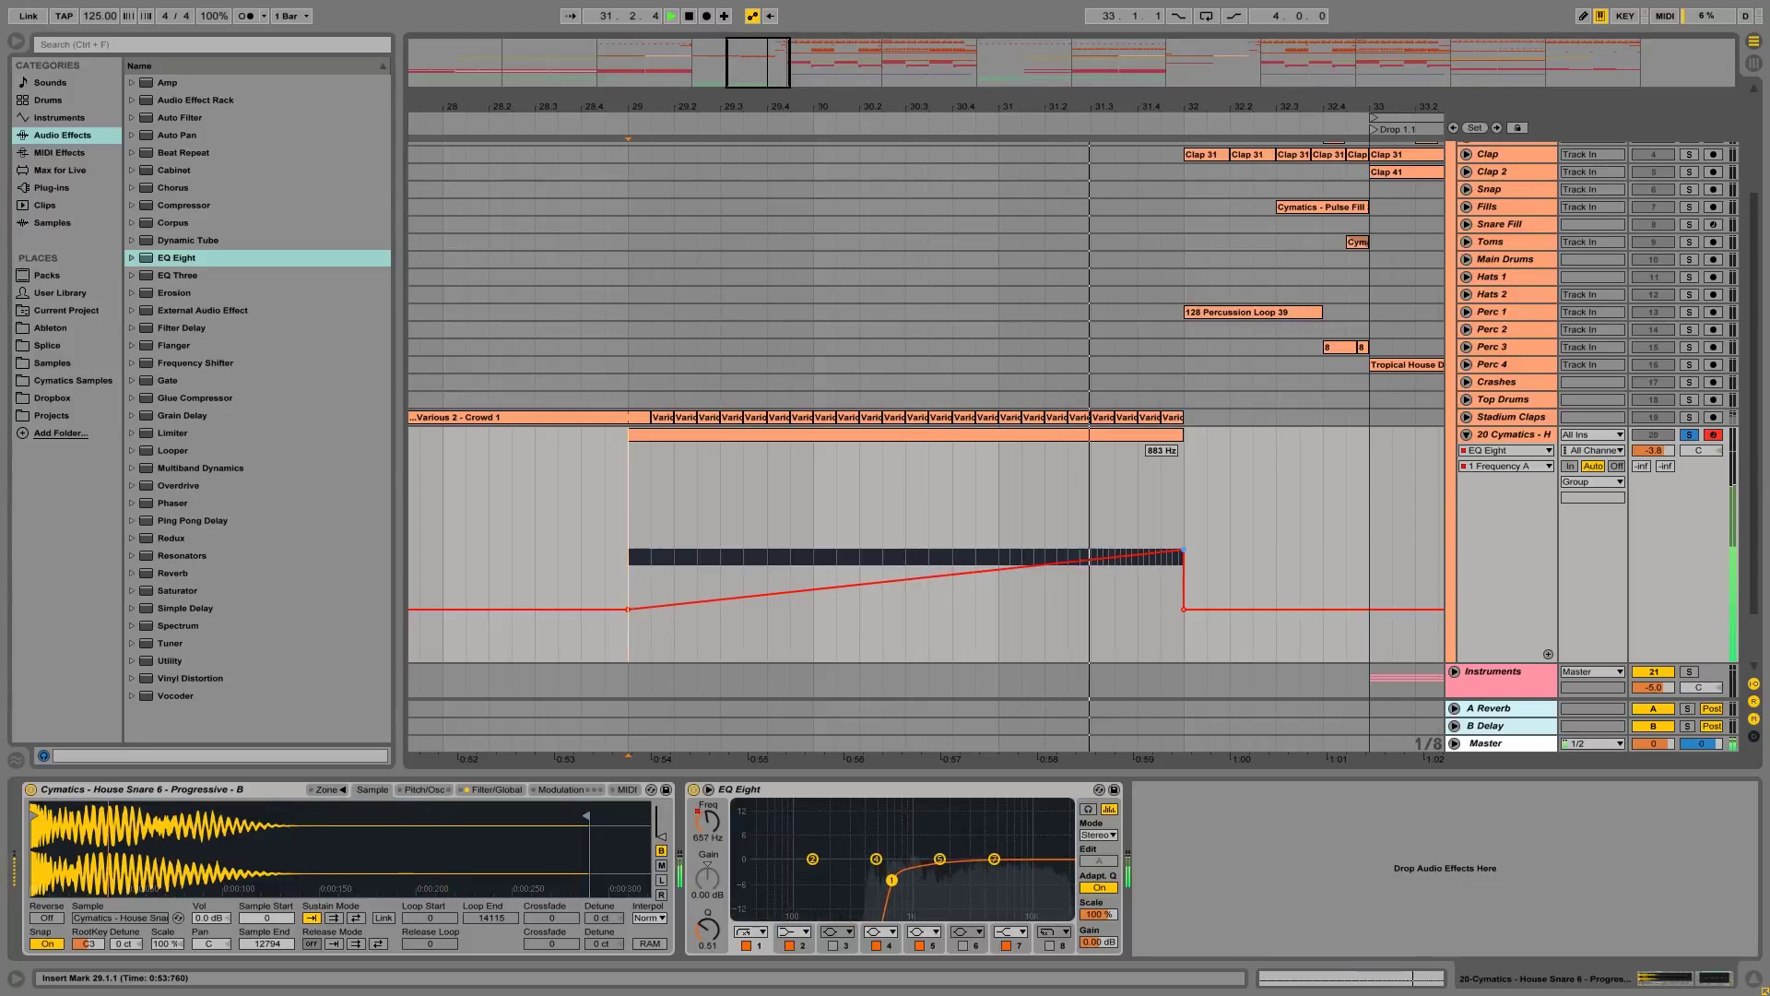
{"action": "key", "text": "space"}
Step: Add a Reverb after the EQ Eight and automate its Dry/Wet to rise from 0% across the snare clip, playing the result
{"action": "left_click_drag", "start_coordinate": [185, 573], "coordinate": [1555, 991]}
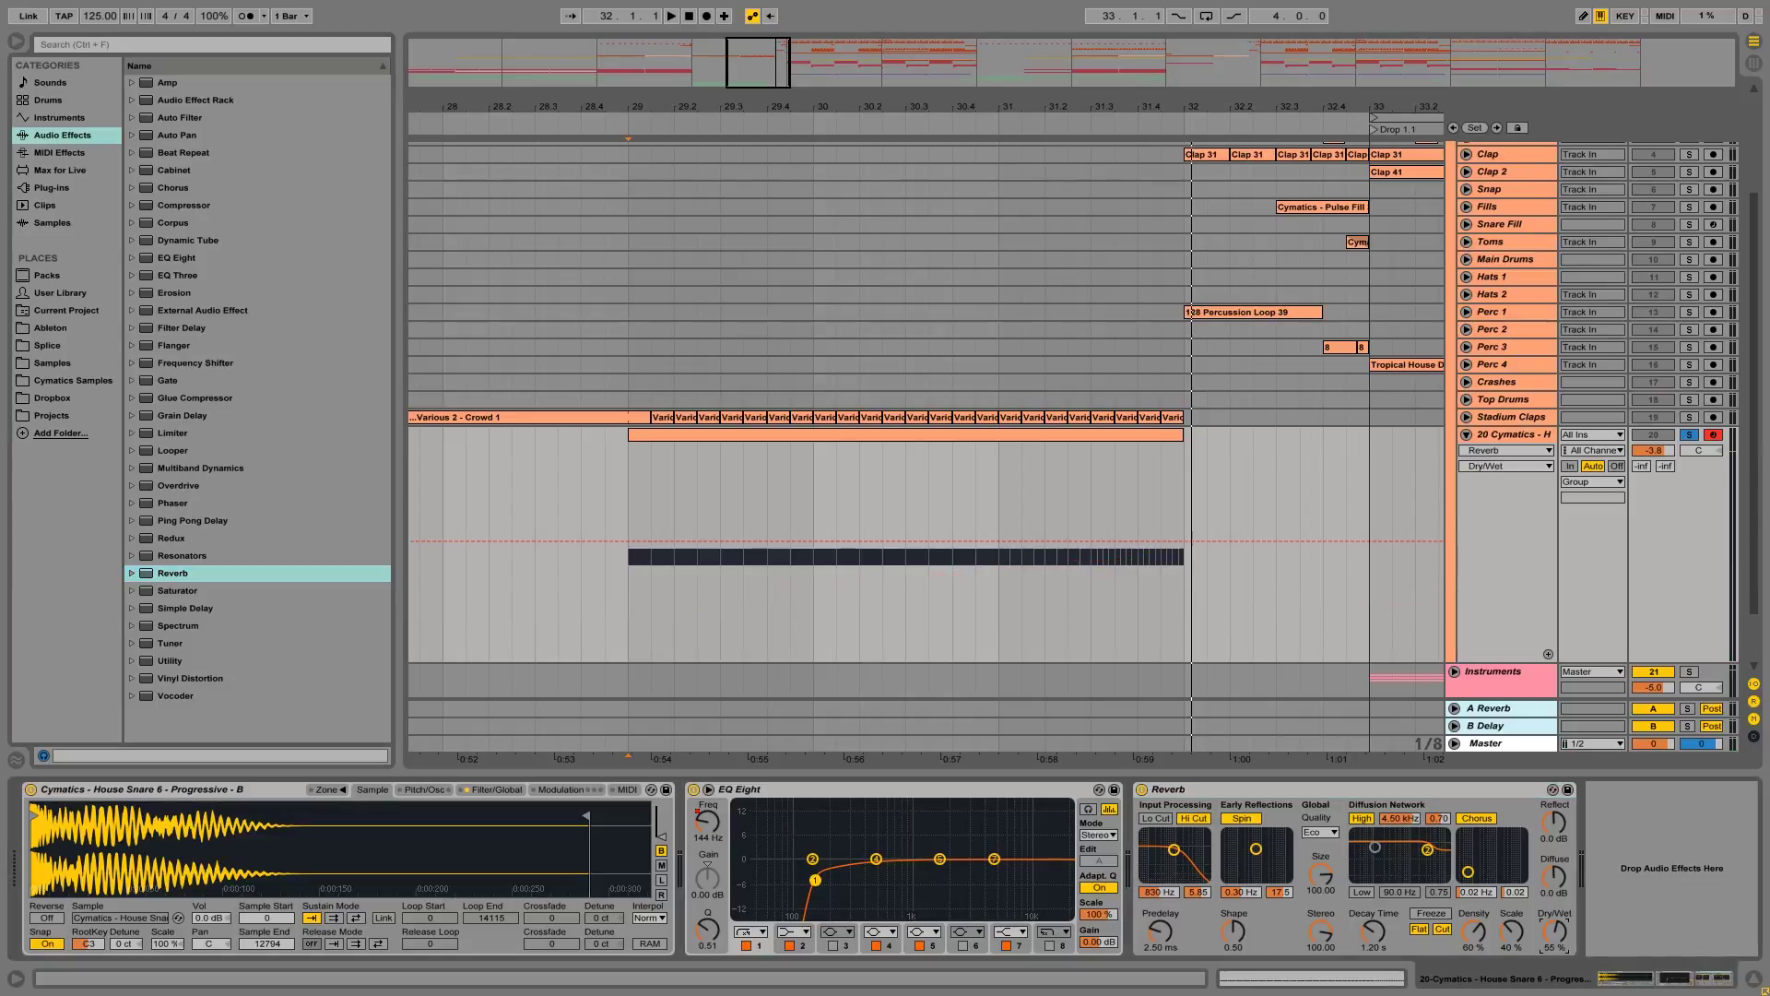
{"action": "left_click", "coordinate": [955, 438]}
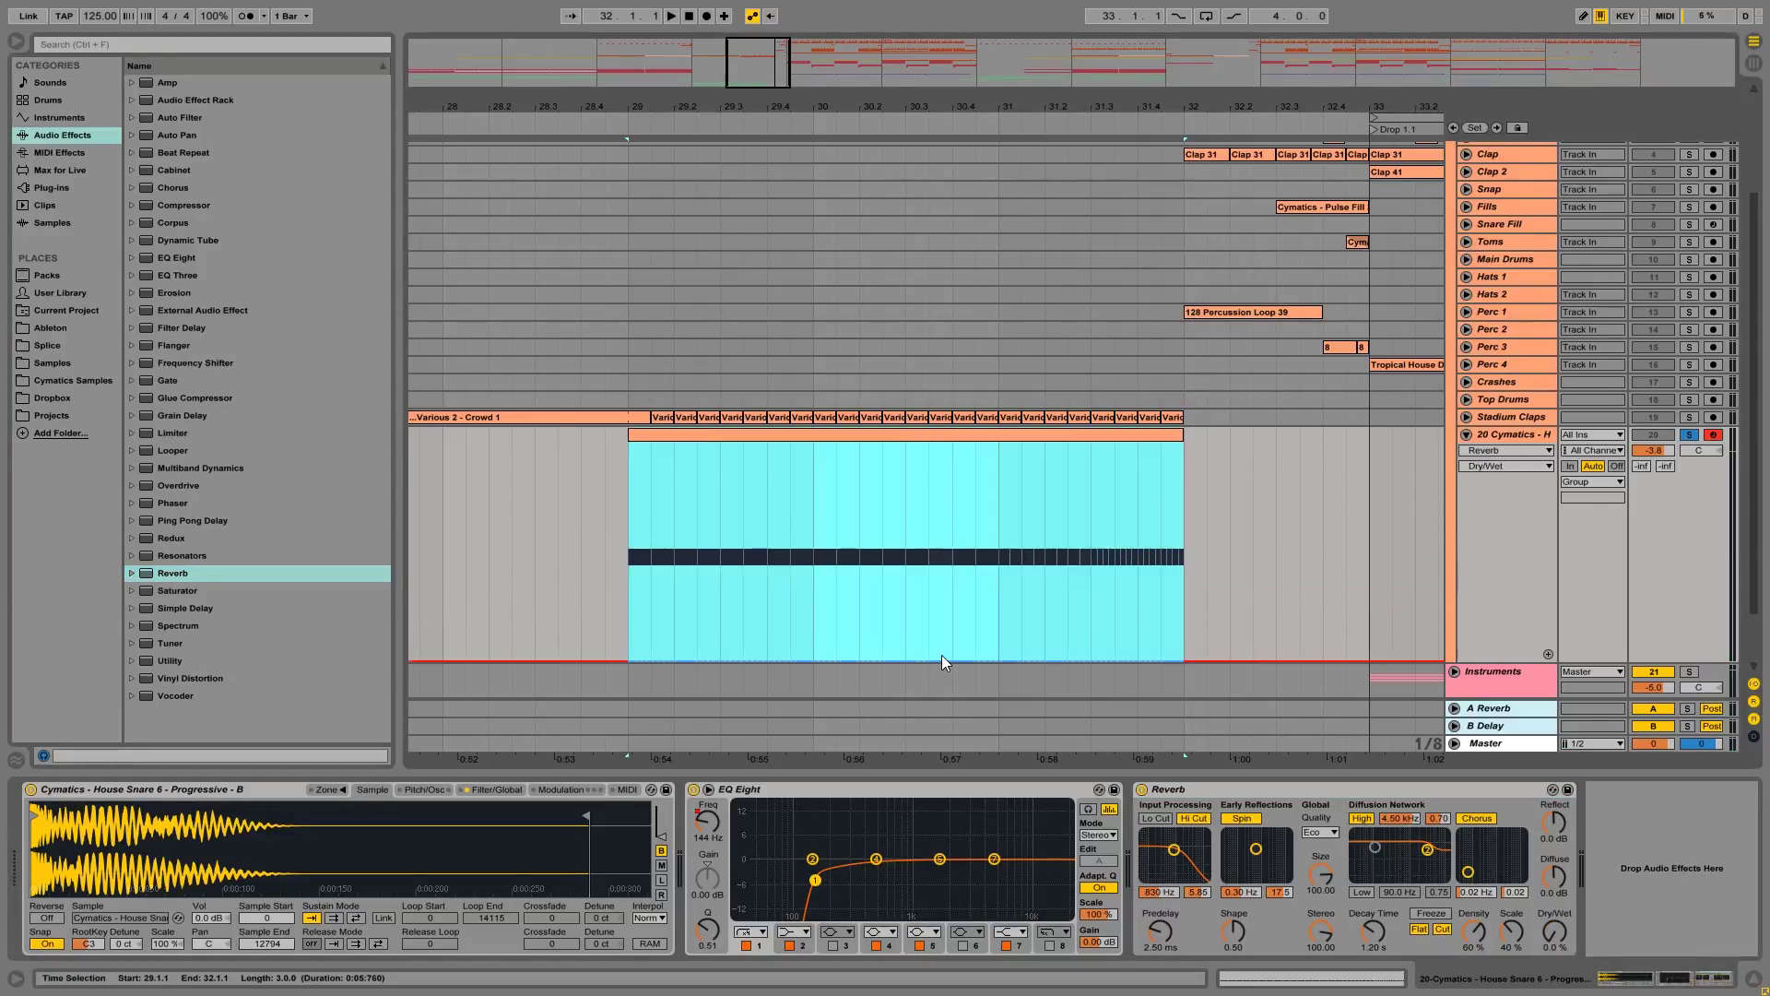
{"action": "left_click_drag", "start_coordinate": [942, 660], "coordinate": [916, 533]}
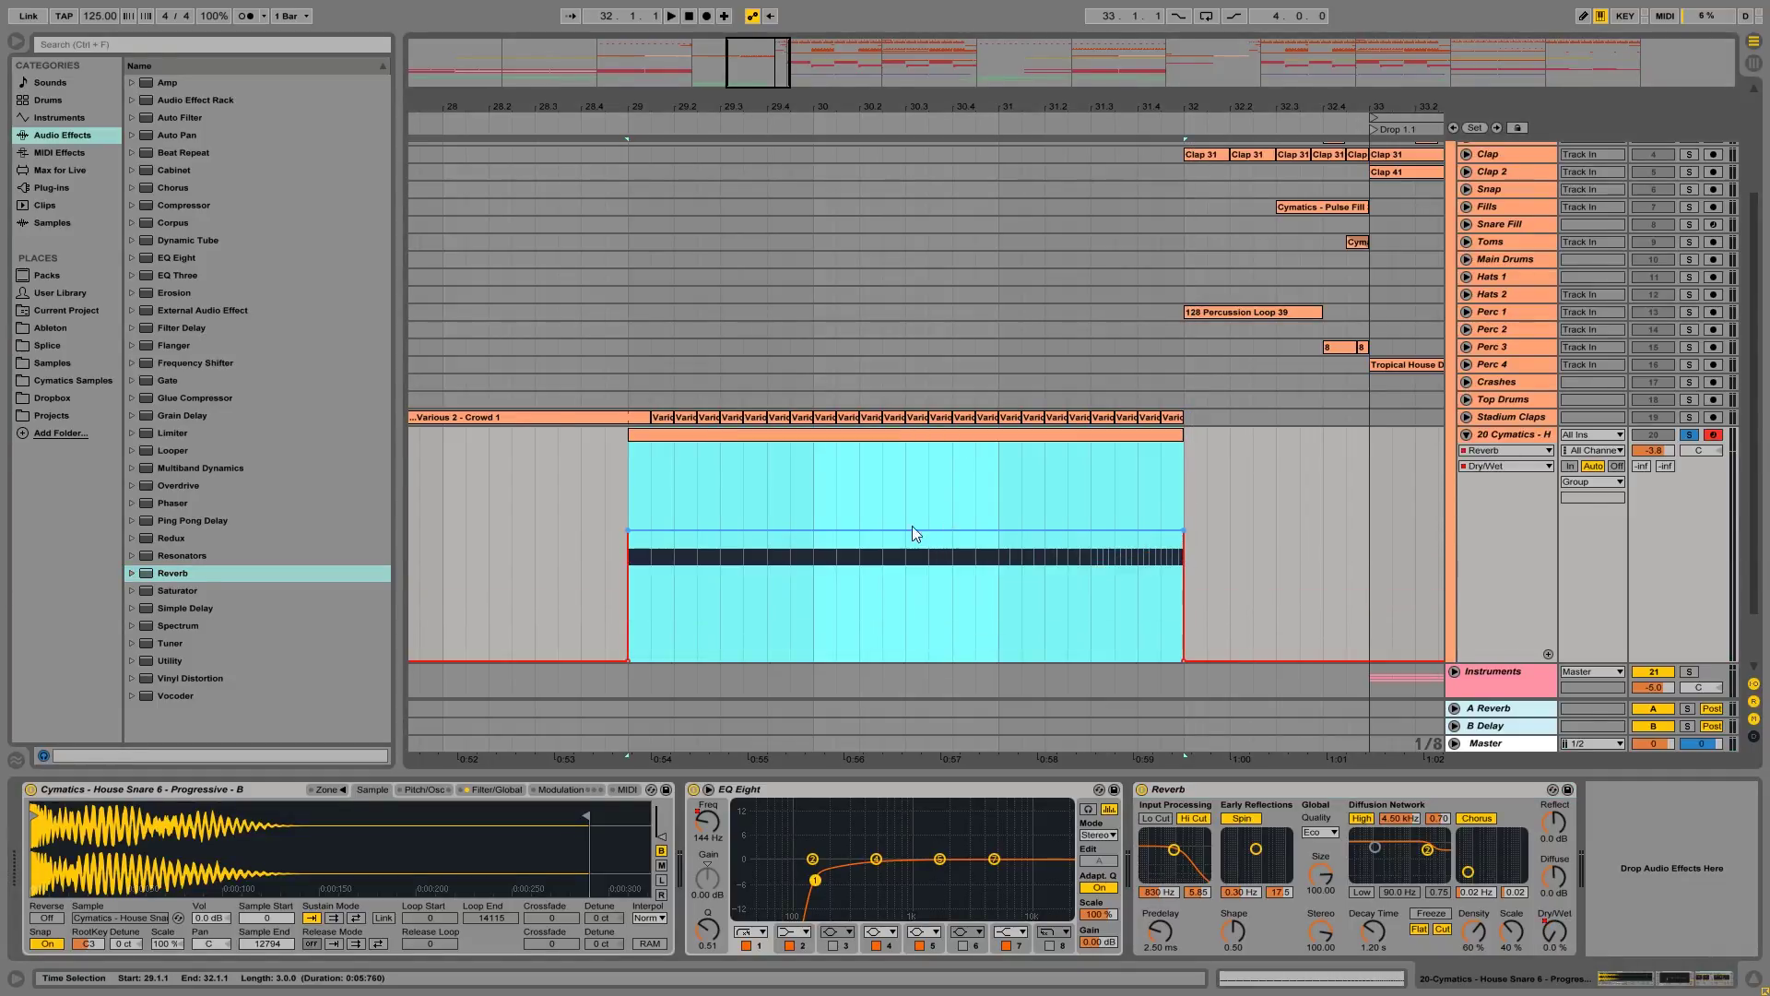
{"action": "left_click", "coordinate": [627, 531]}
{"action": "key", "text": "space"}
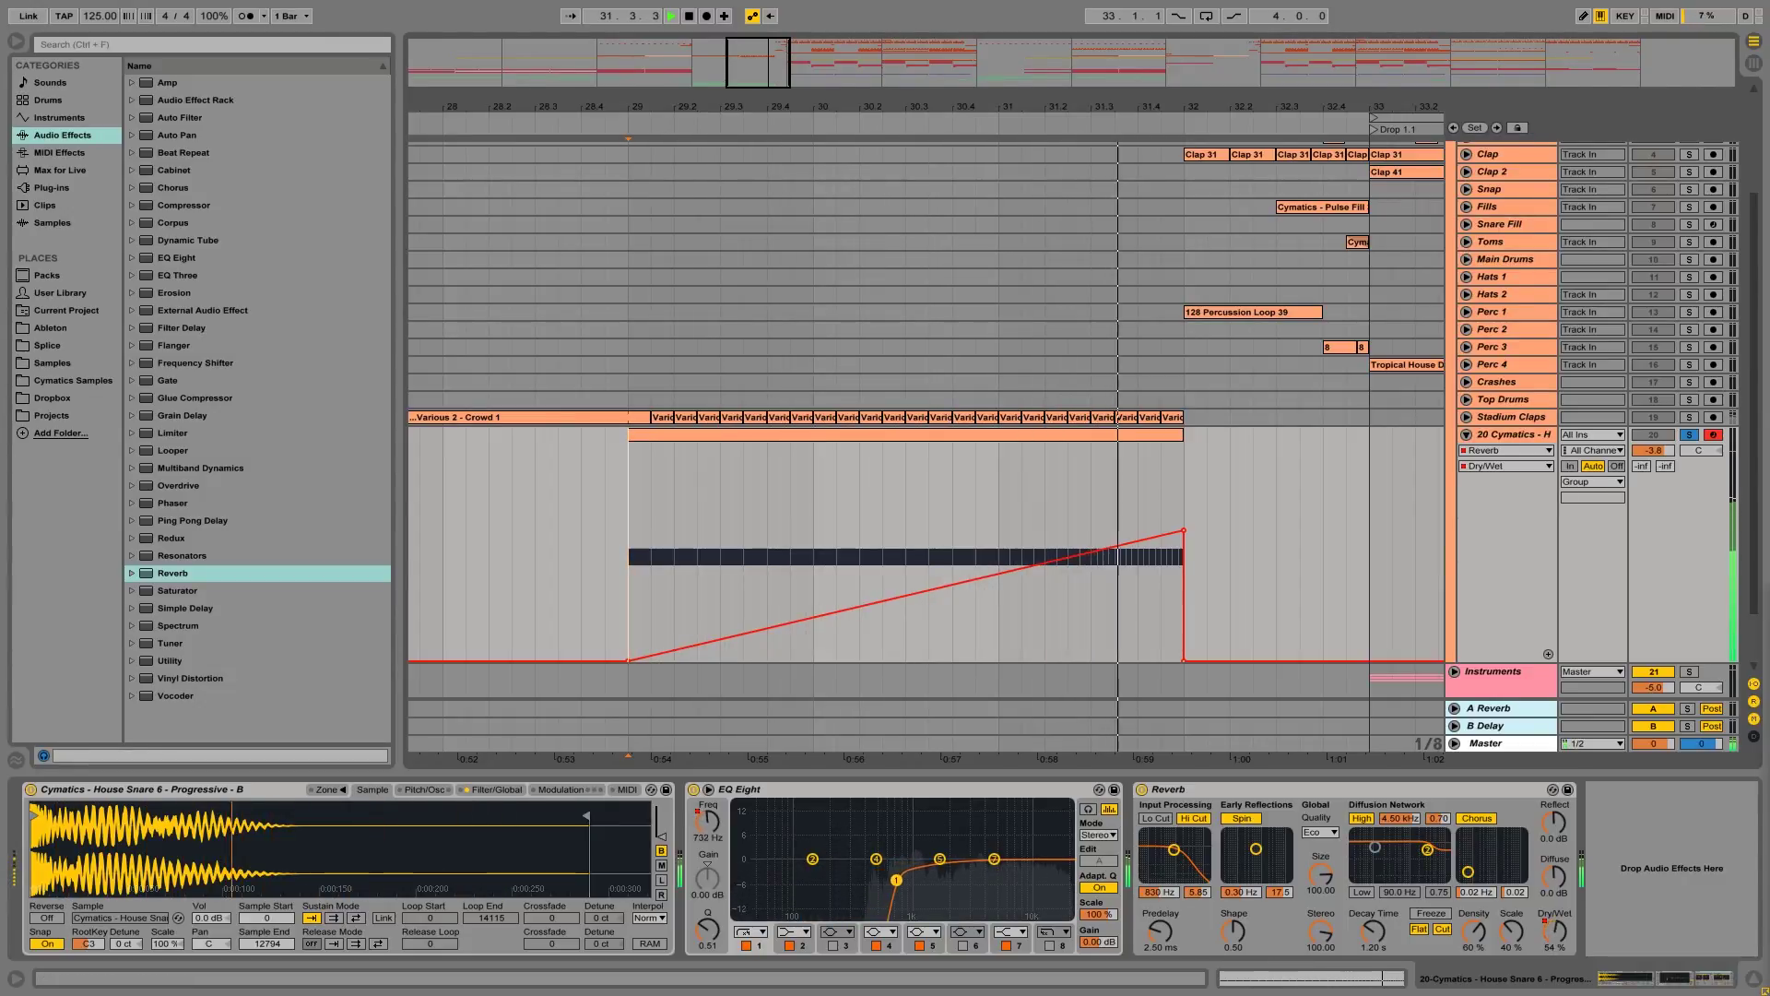
Step: Fold and unsolo the snare track, play the build from bar 24 in the full mix, and hide the device view
{"action": "left_click", "coordinate": [1468, 434]}
{"action": "left_click", "coordinate": [1466, 435]}
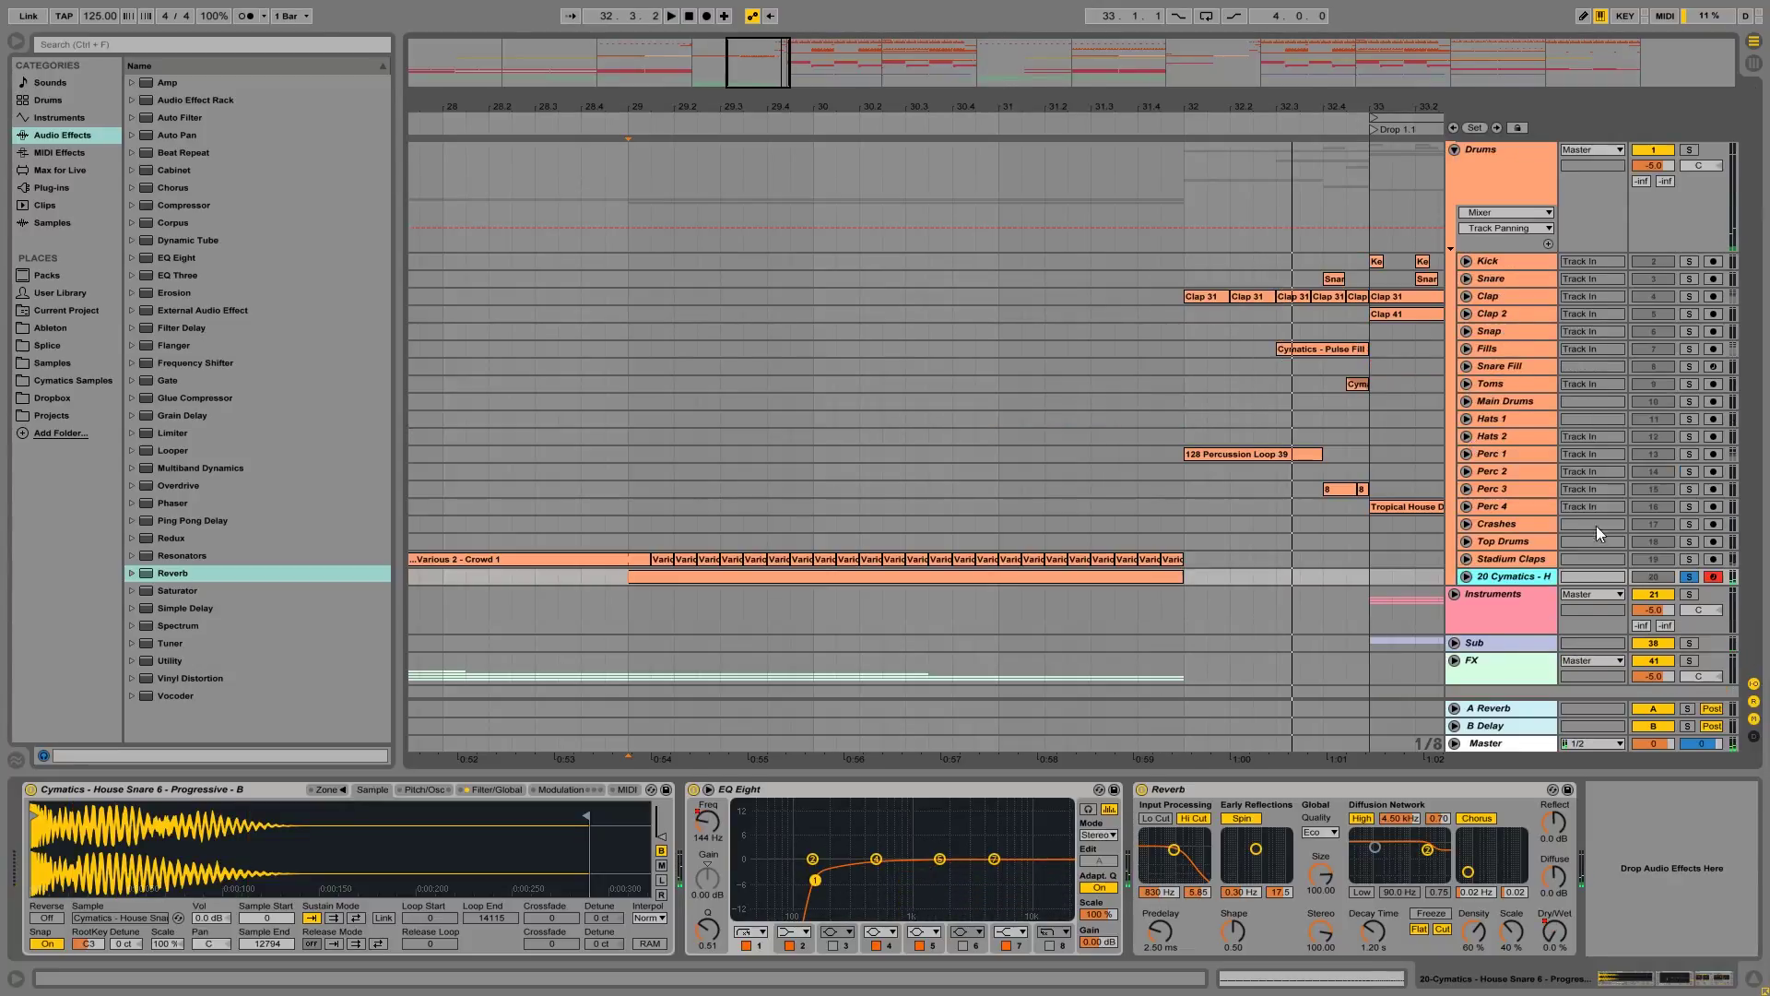
{"action": "left_click", "coordinate": [1688, 576]}
{"action": "left_click_drag", "start_coordinate": [646, 96], "coordinate": [698, 46]}
{"action": "left_click", "coordinate": [555, 193]}
{"action": "key", "text": "space"}
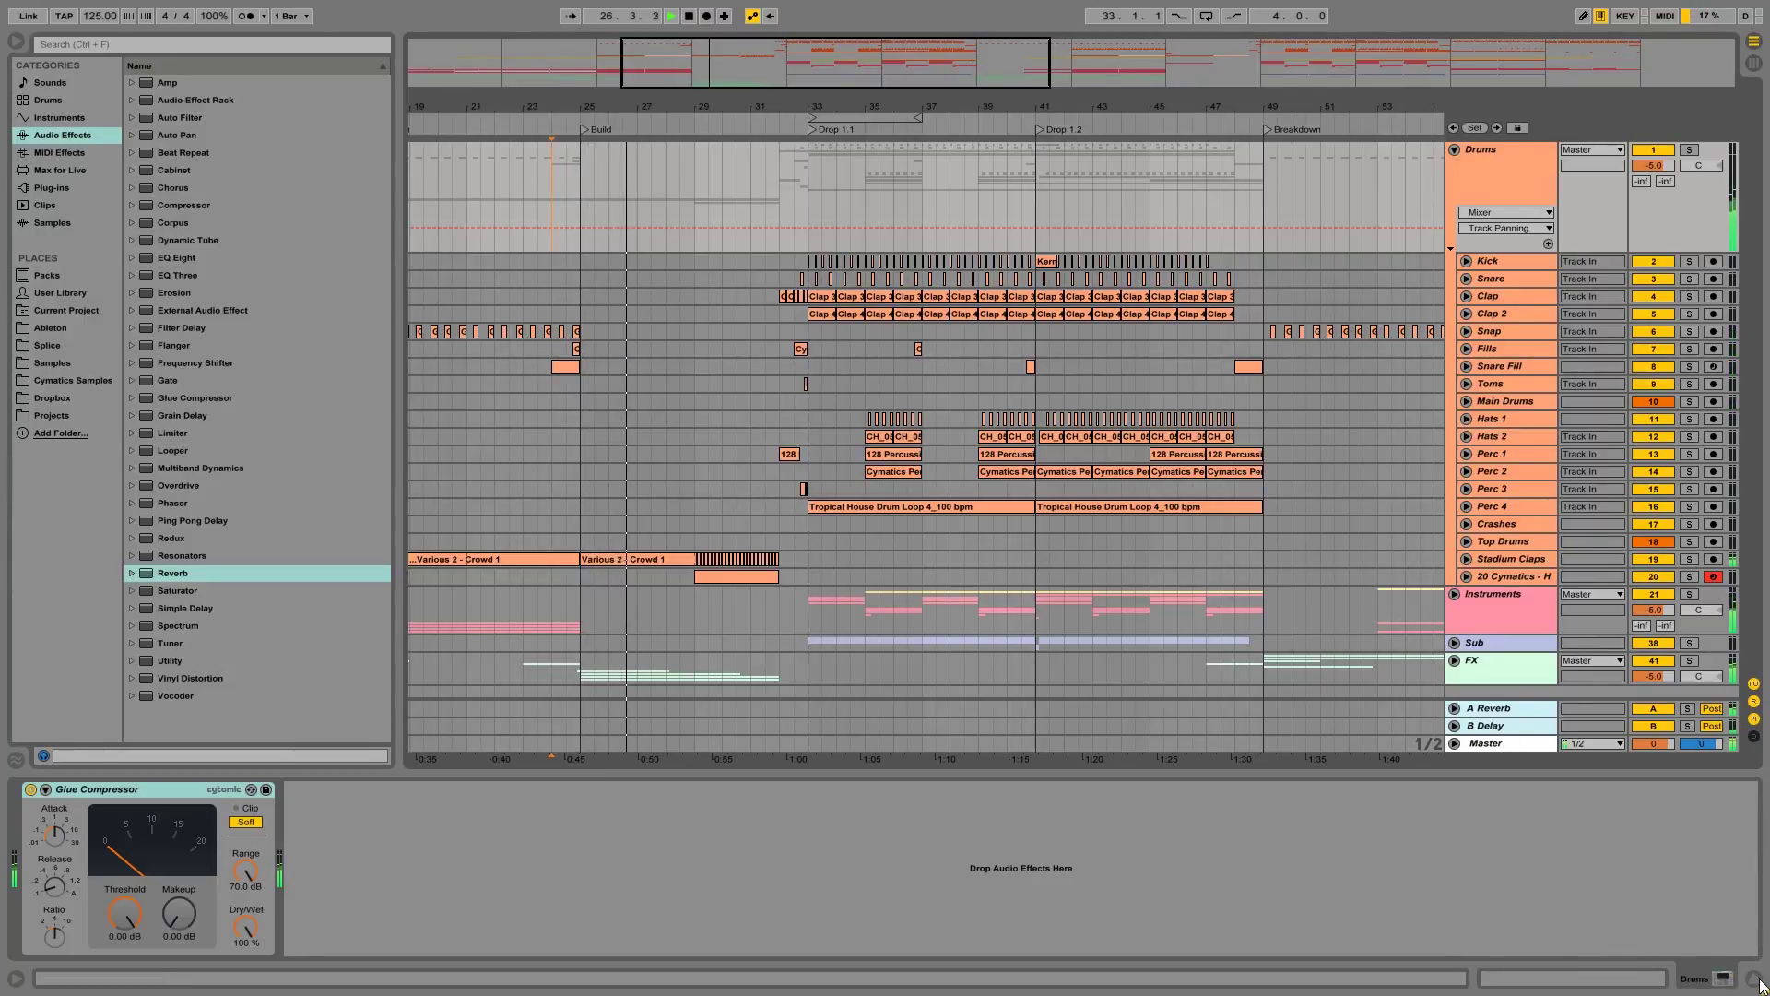
{"action": "left_click", "coordinate": [1752, 979]}
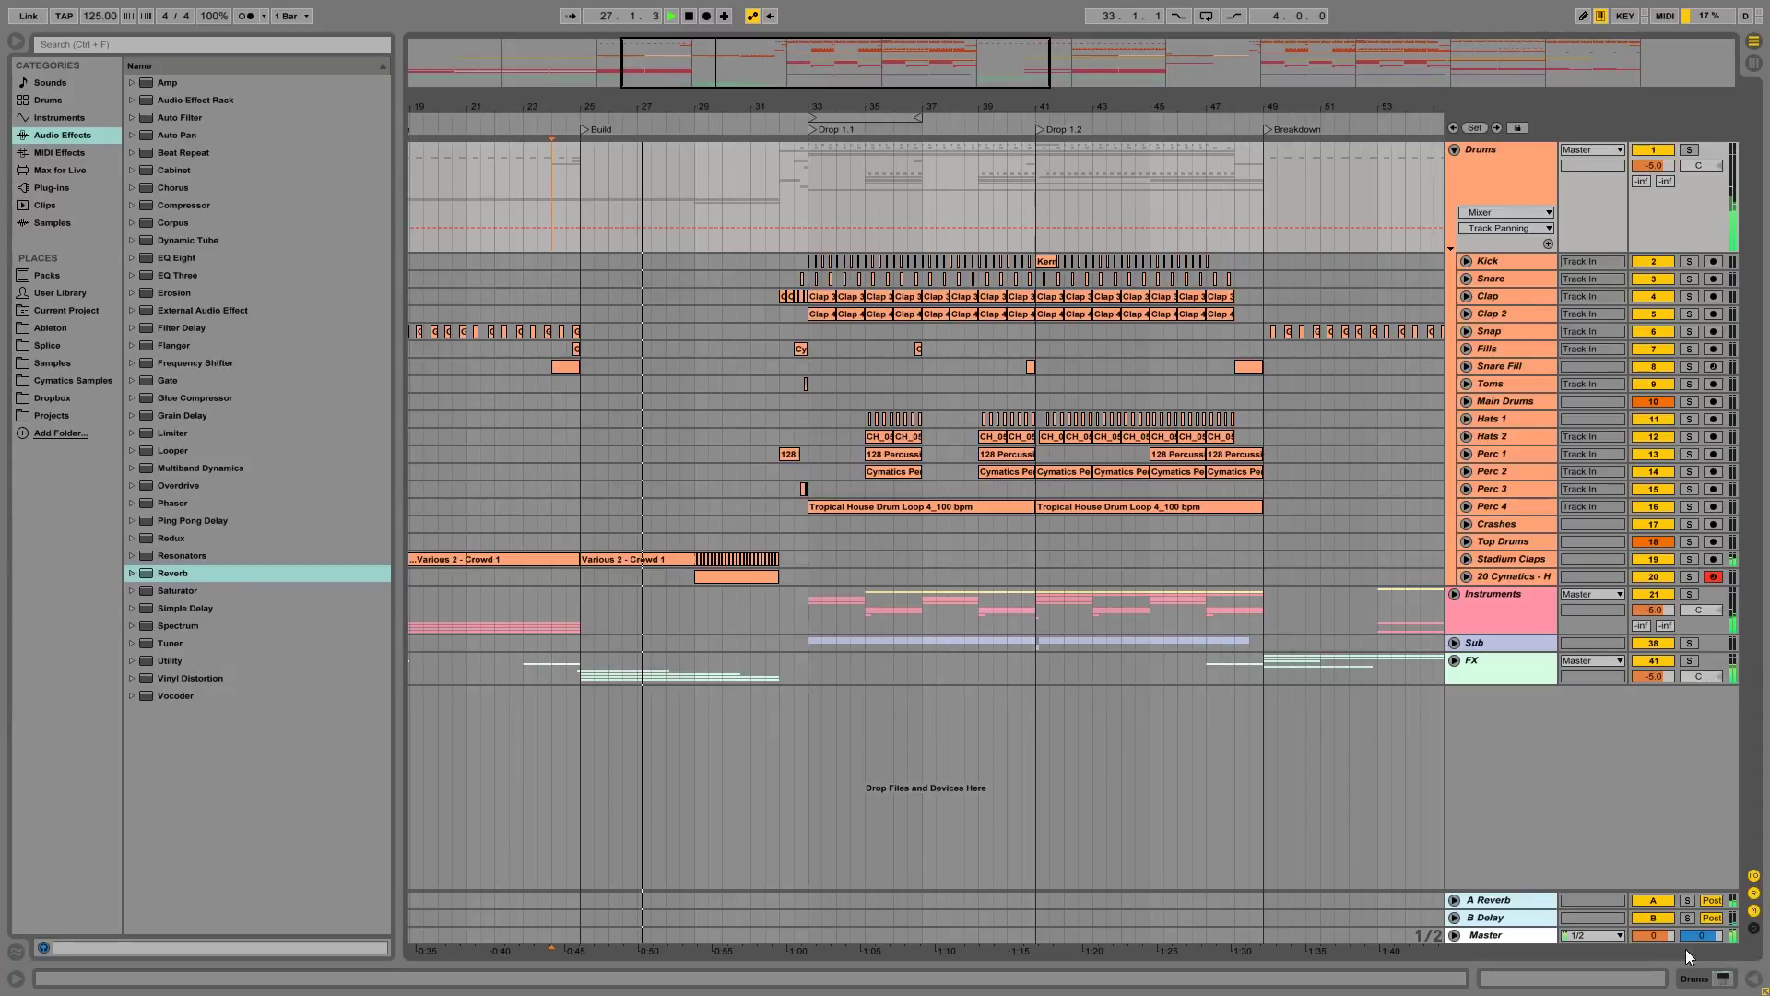
Step: Rename the House Snare 6 track as Build Snare, set its volume to -2.6 dB and fold it
{"action": "left_click", "coordinate": [1466, 576]}
{"action": "left_click", "coordinate": [1495, 576]}
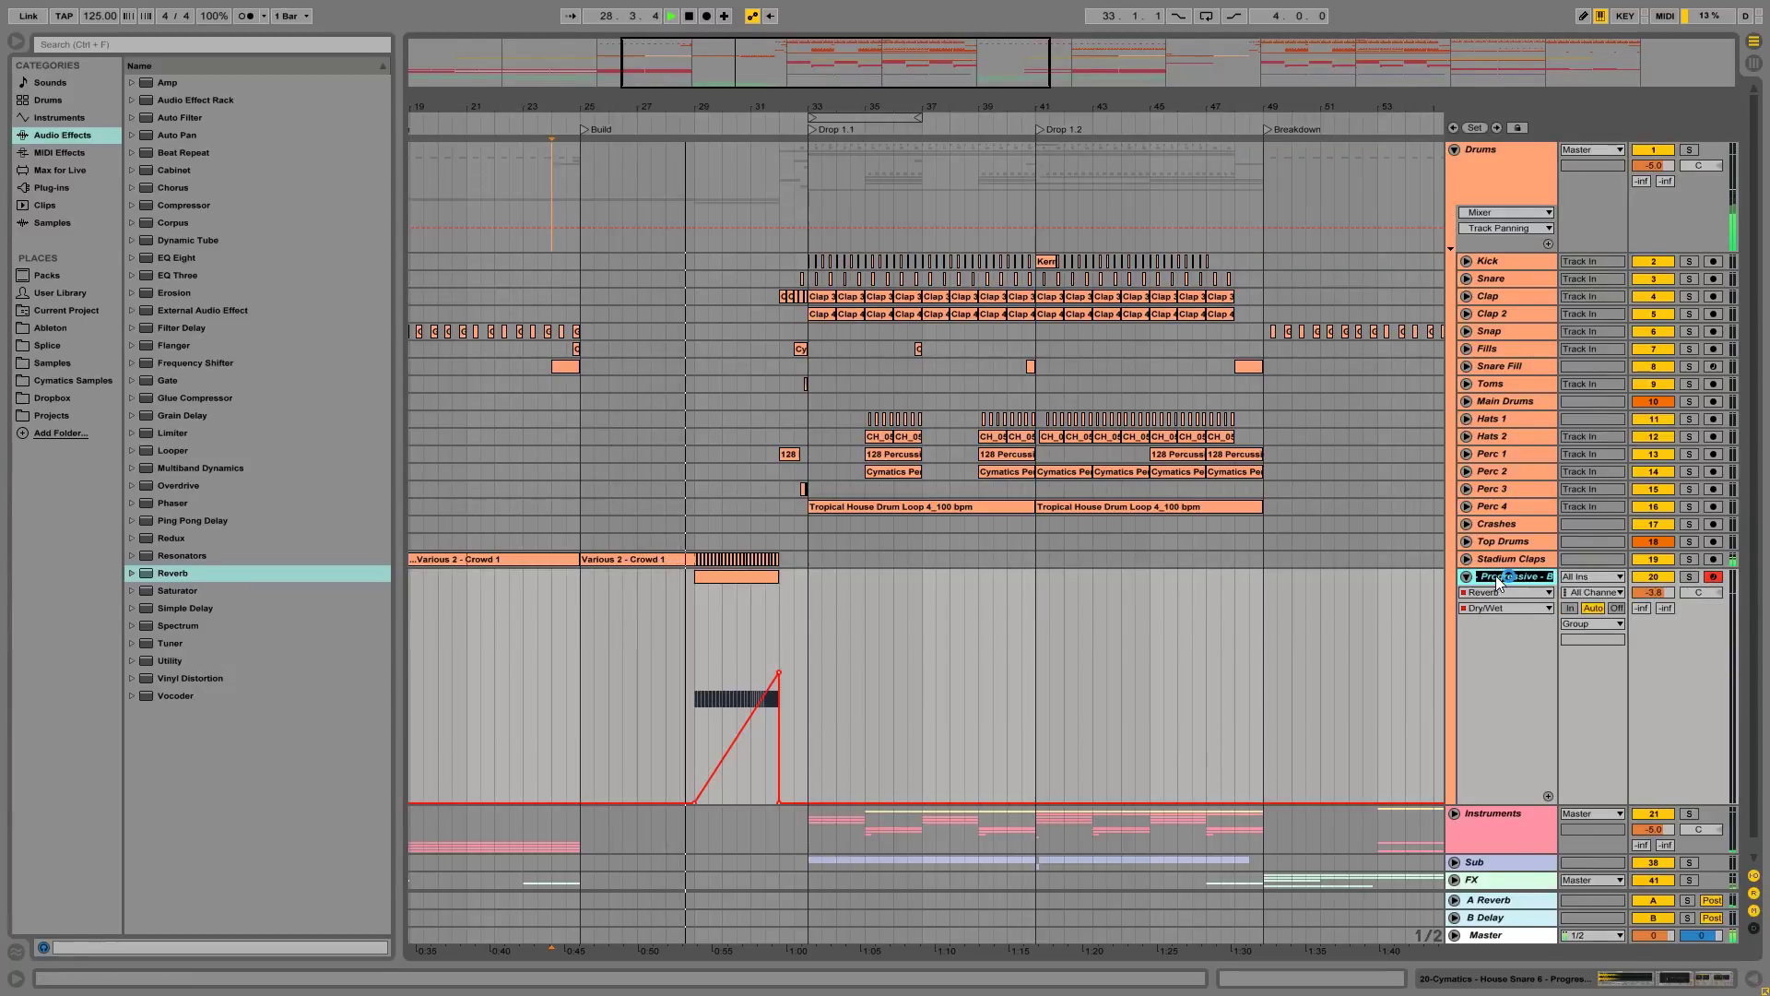
{"action": "type", "text": "Build Snare"}
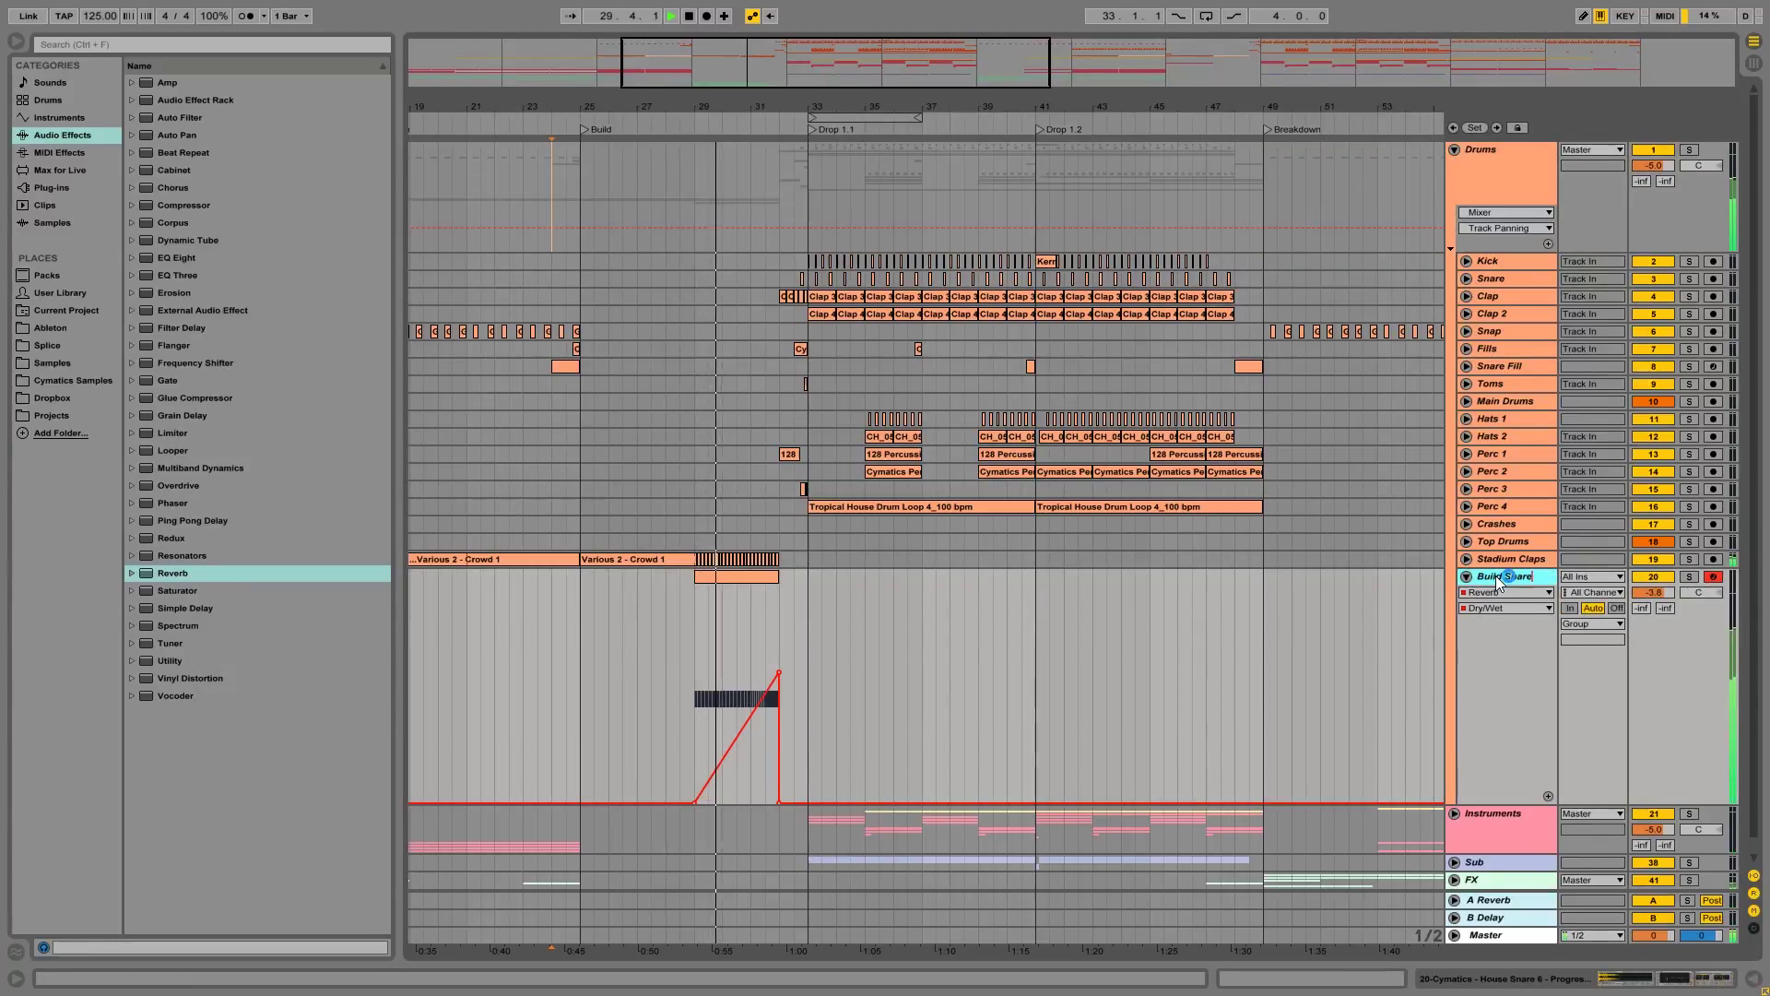
{"action": "key", "text": "Return"}
{"action": "left_click_drag", "start_coordinate": [1650, 597], "coordinate": [1650, 586]}
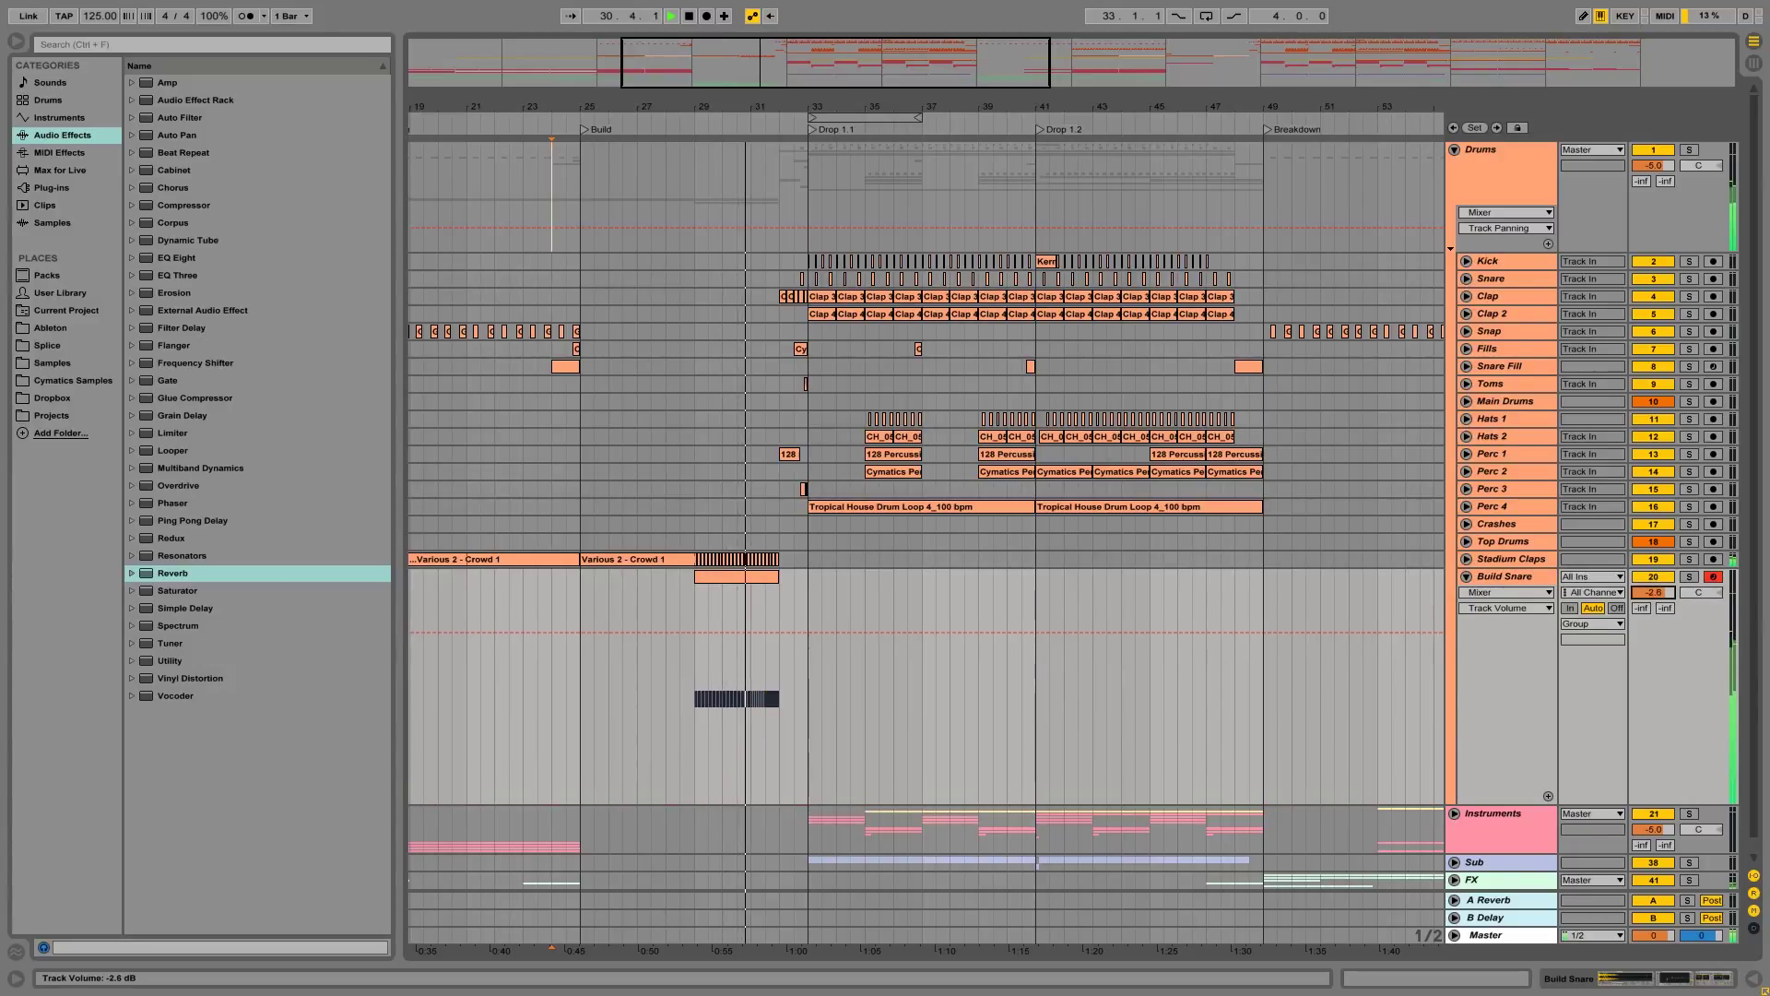
{"action": "left_click", "coordinate": [1463, 577]}
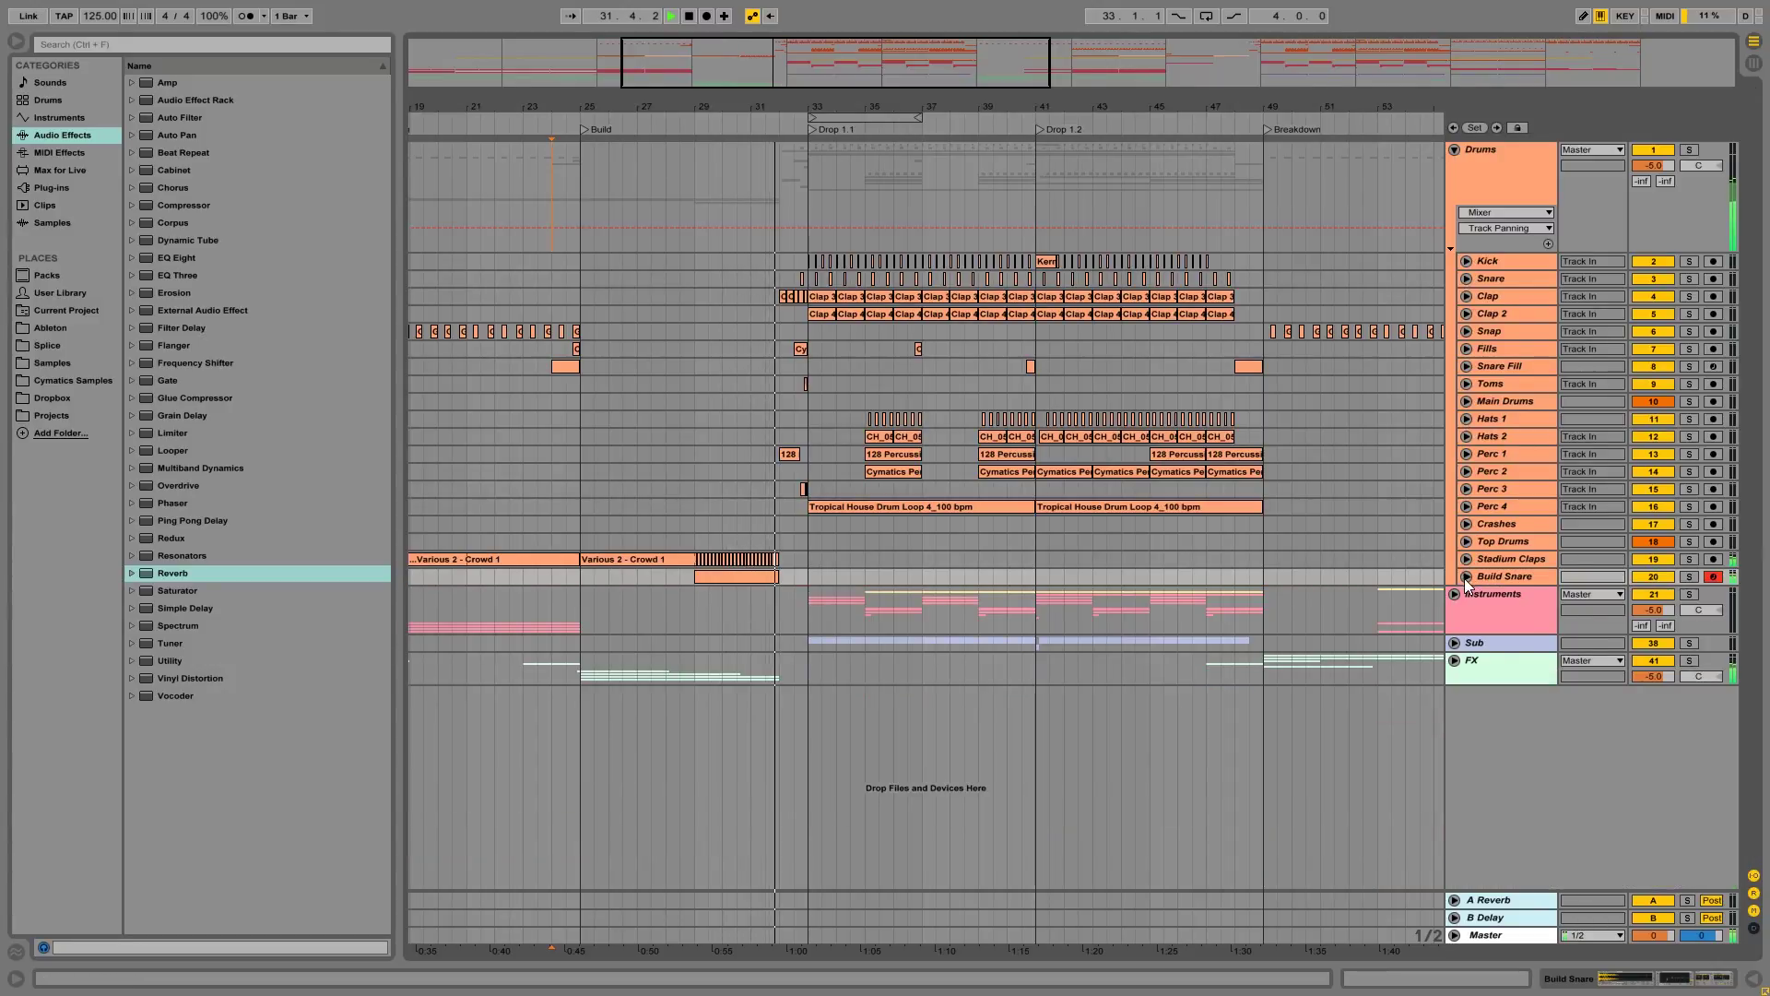
Step: Fold the Drums group, unfold the Instruments group, stop playback and place the insert marker at the start of the build
{"action": "left_click", "coordinate": [1456, 153]}
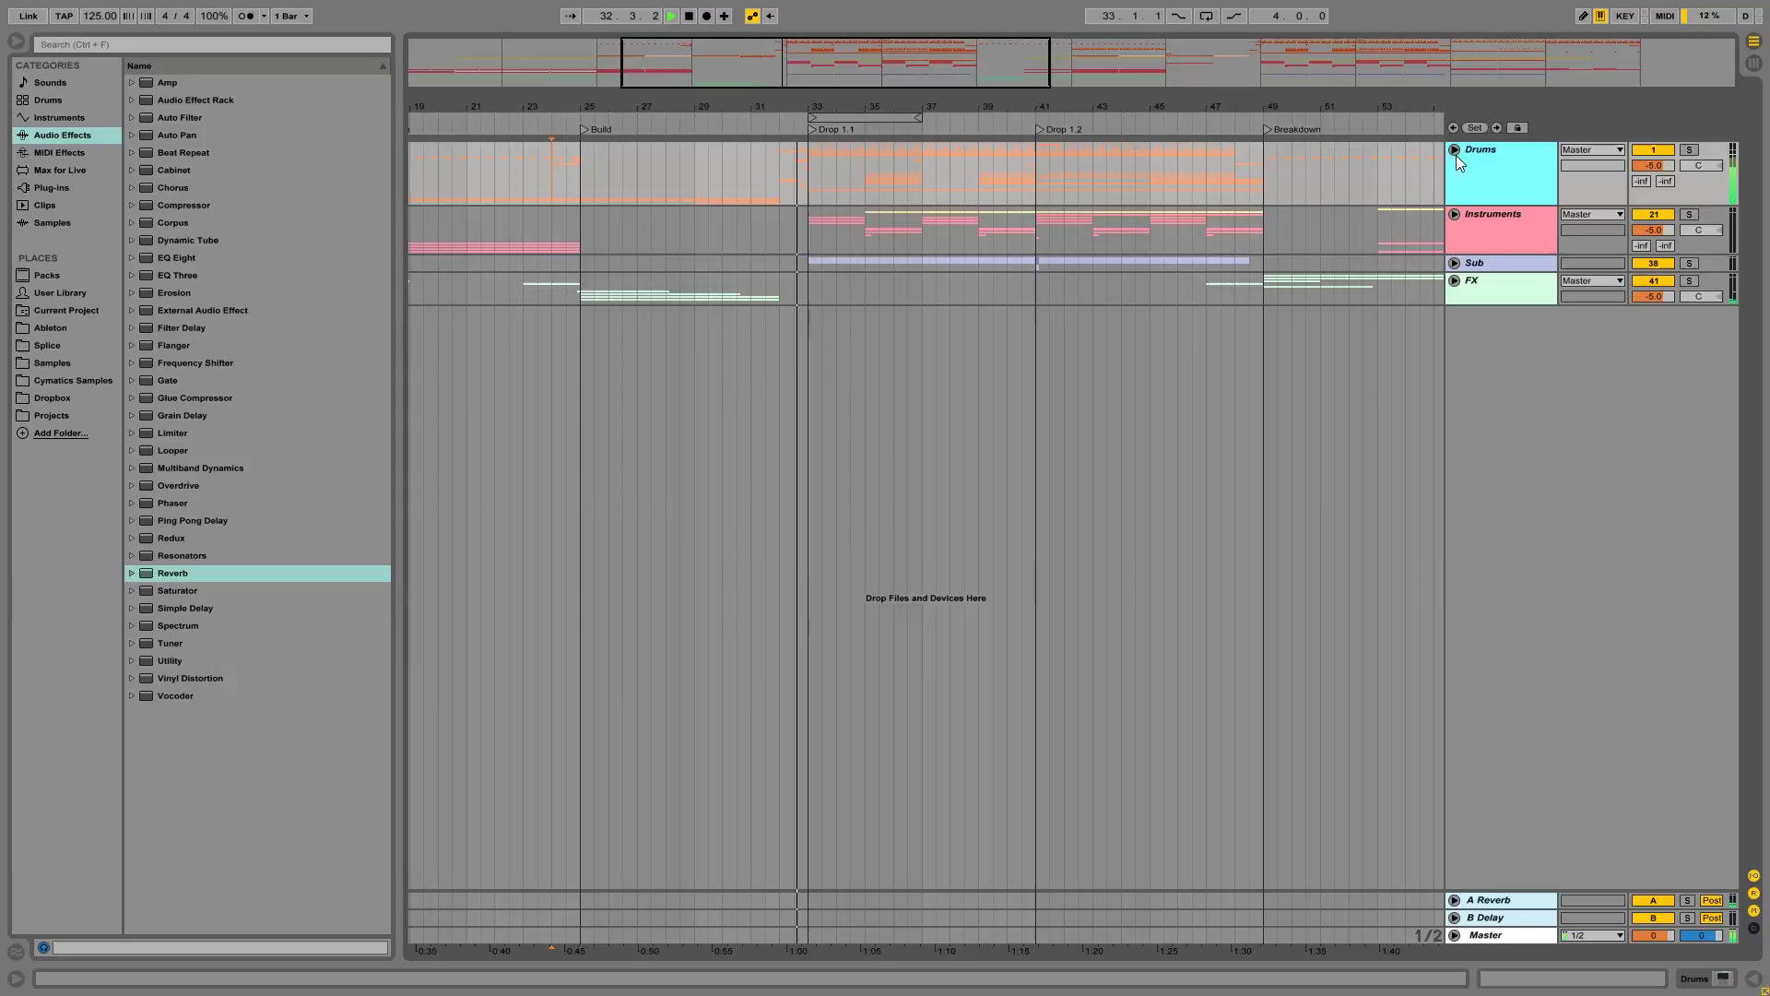
{"action": "left_click", "coordinate": [1454, 213]}
{"action": "key", "text": "space"}
{"action": "left_click", "coordinate": [1512, 611]}
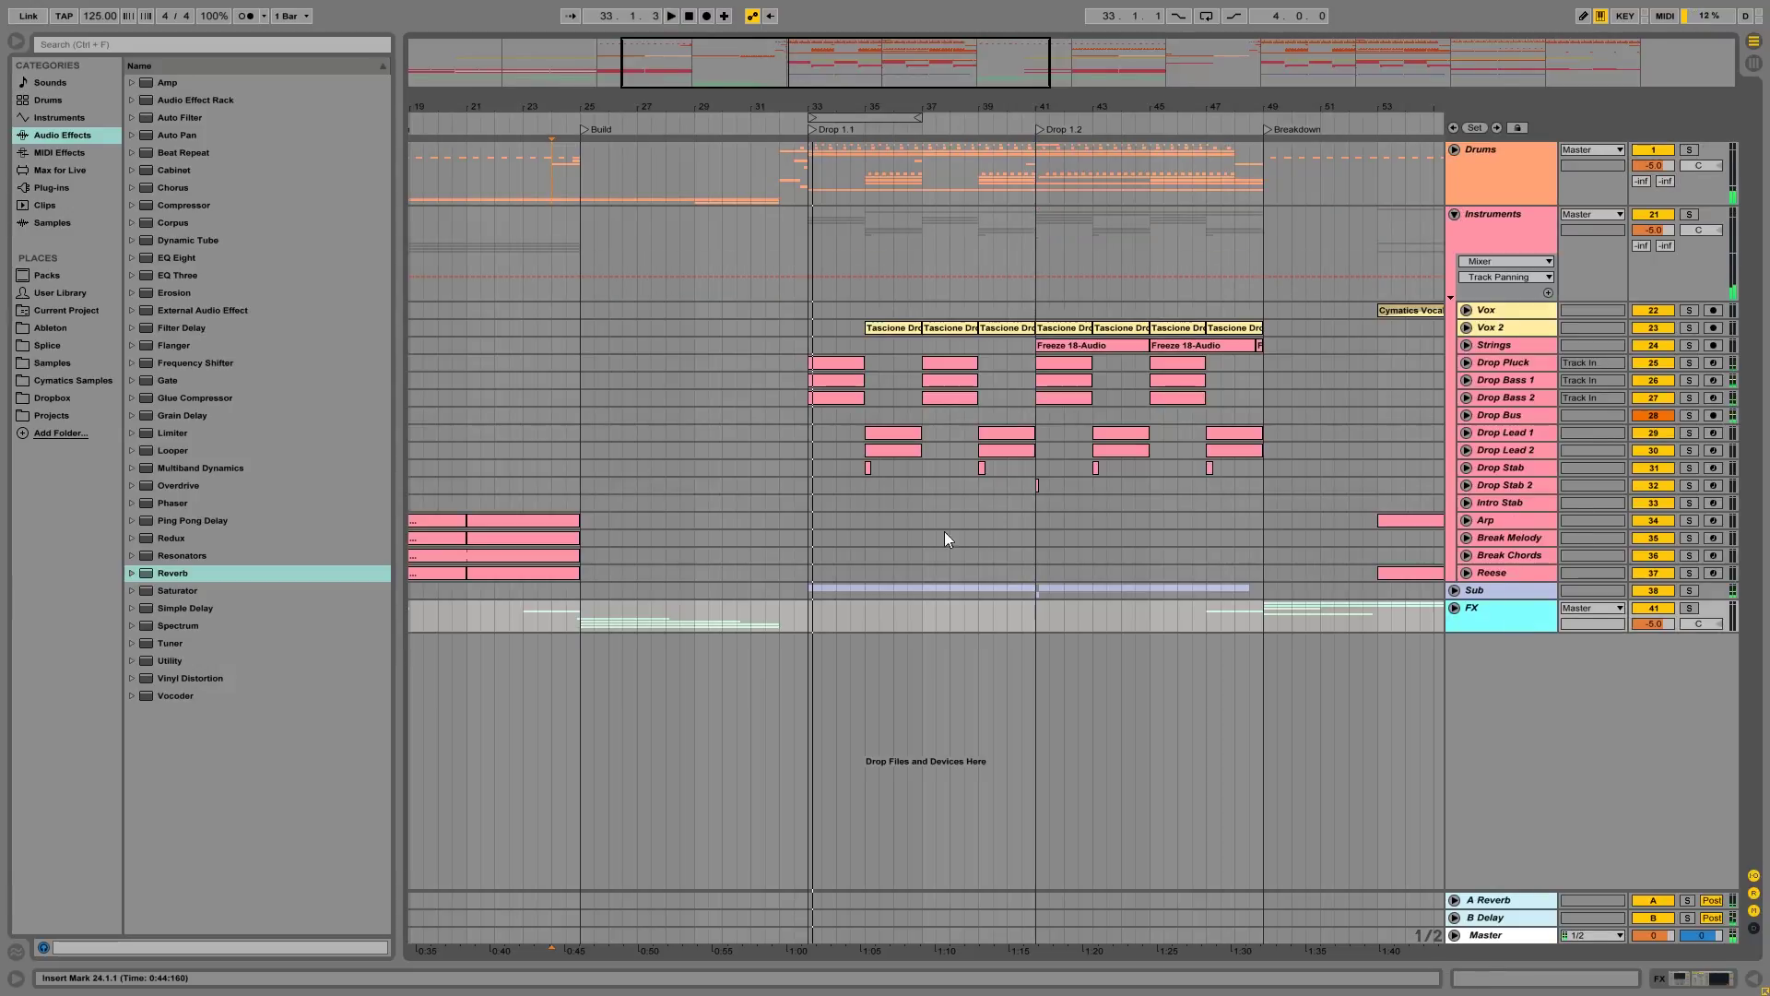
{"action": "left_click", "coordinate": [592, 490]}
{"action": "left_click_drag", "start_coordinate": [633, 106], "coordinate": [721, 142]}
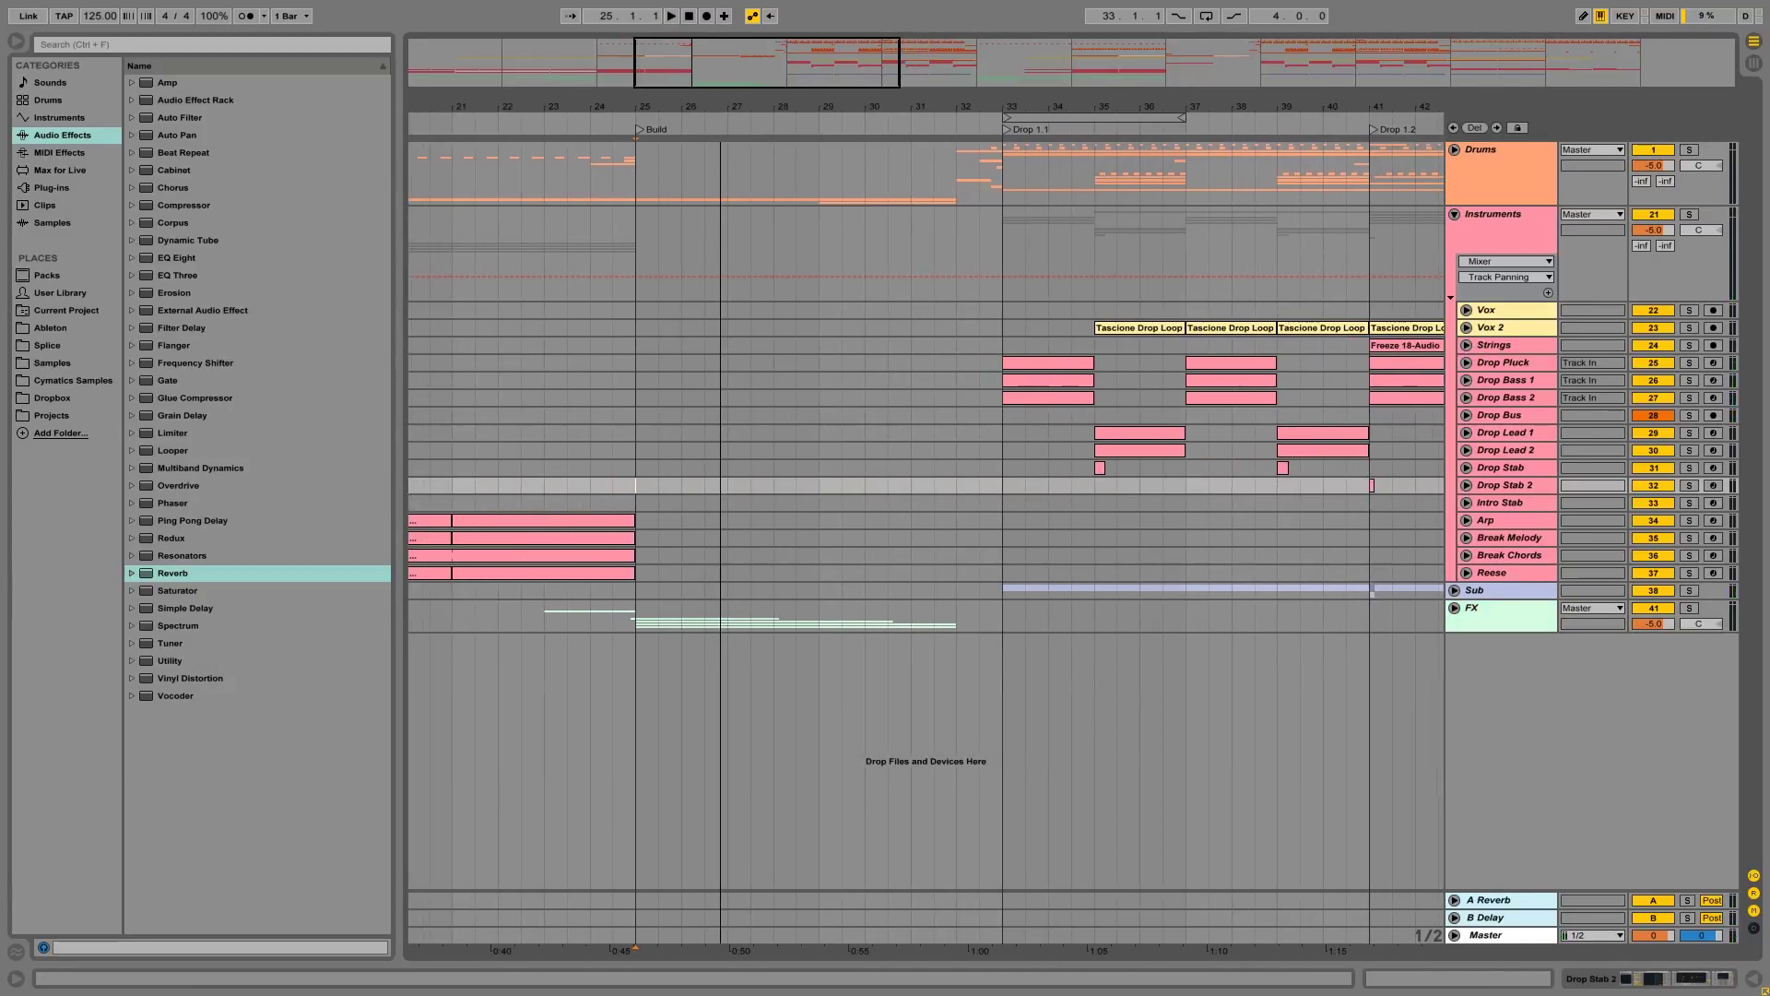
Step: Compare the Instruments group's bars 33 to 37 in Drop 1.1 with bars 25 to 29 of the build
{"action": "left_click_drag", "start_coordinate": [1007, 259], "coordinate": [1191, 253]}
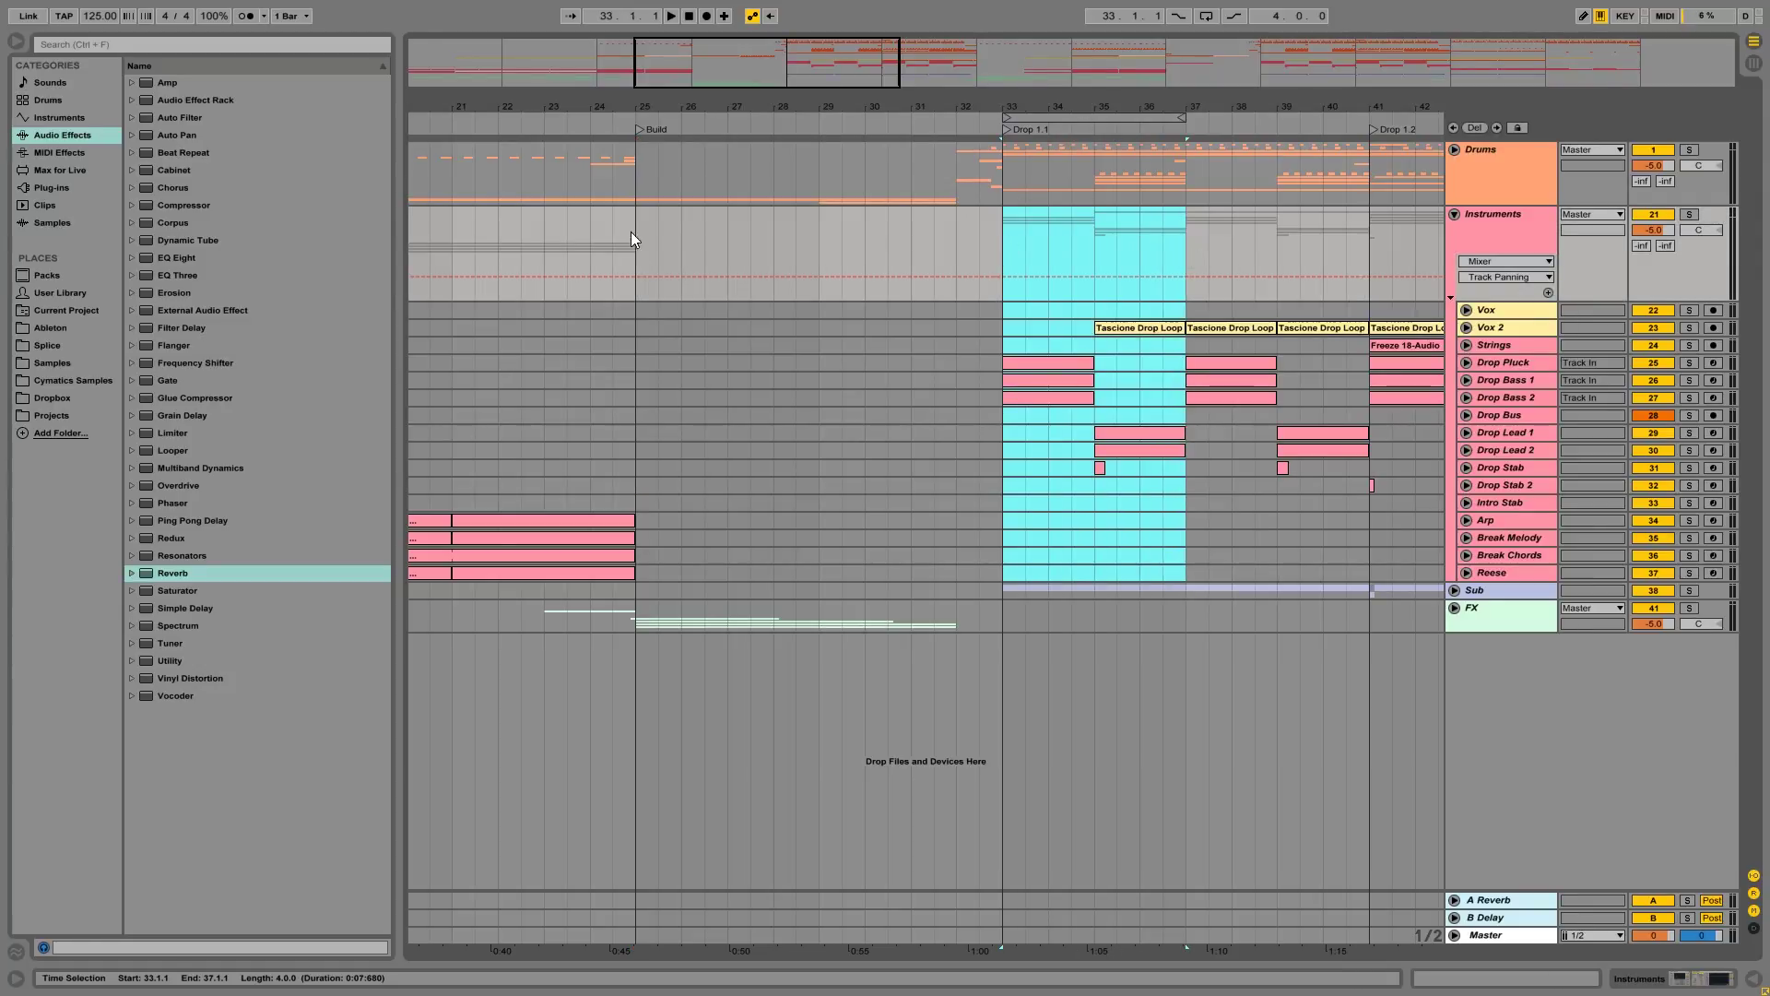
{"action": "left_click_drag", "start_coordinate": [631, 234], "coordinate": [816, 243]}
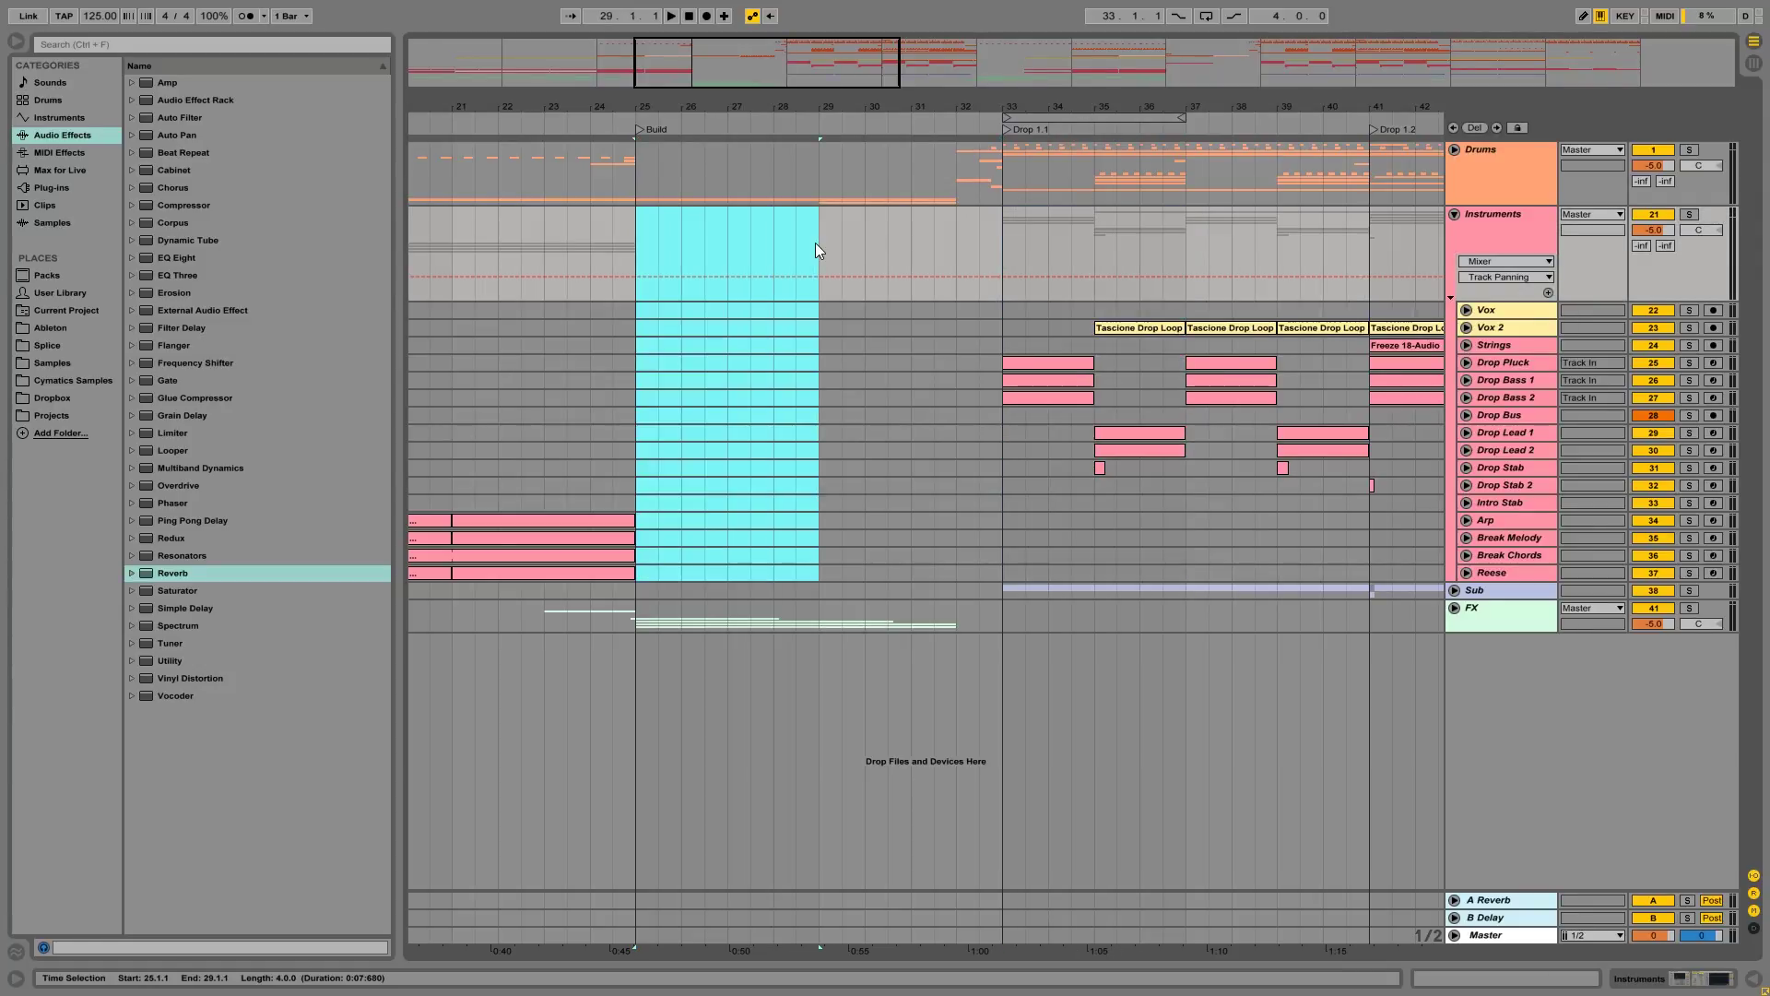
{"action": "left_click", "coordinate": [1005, 258]}
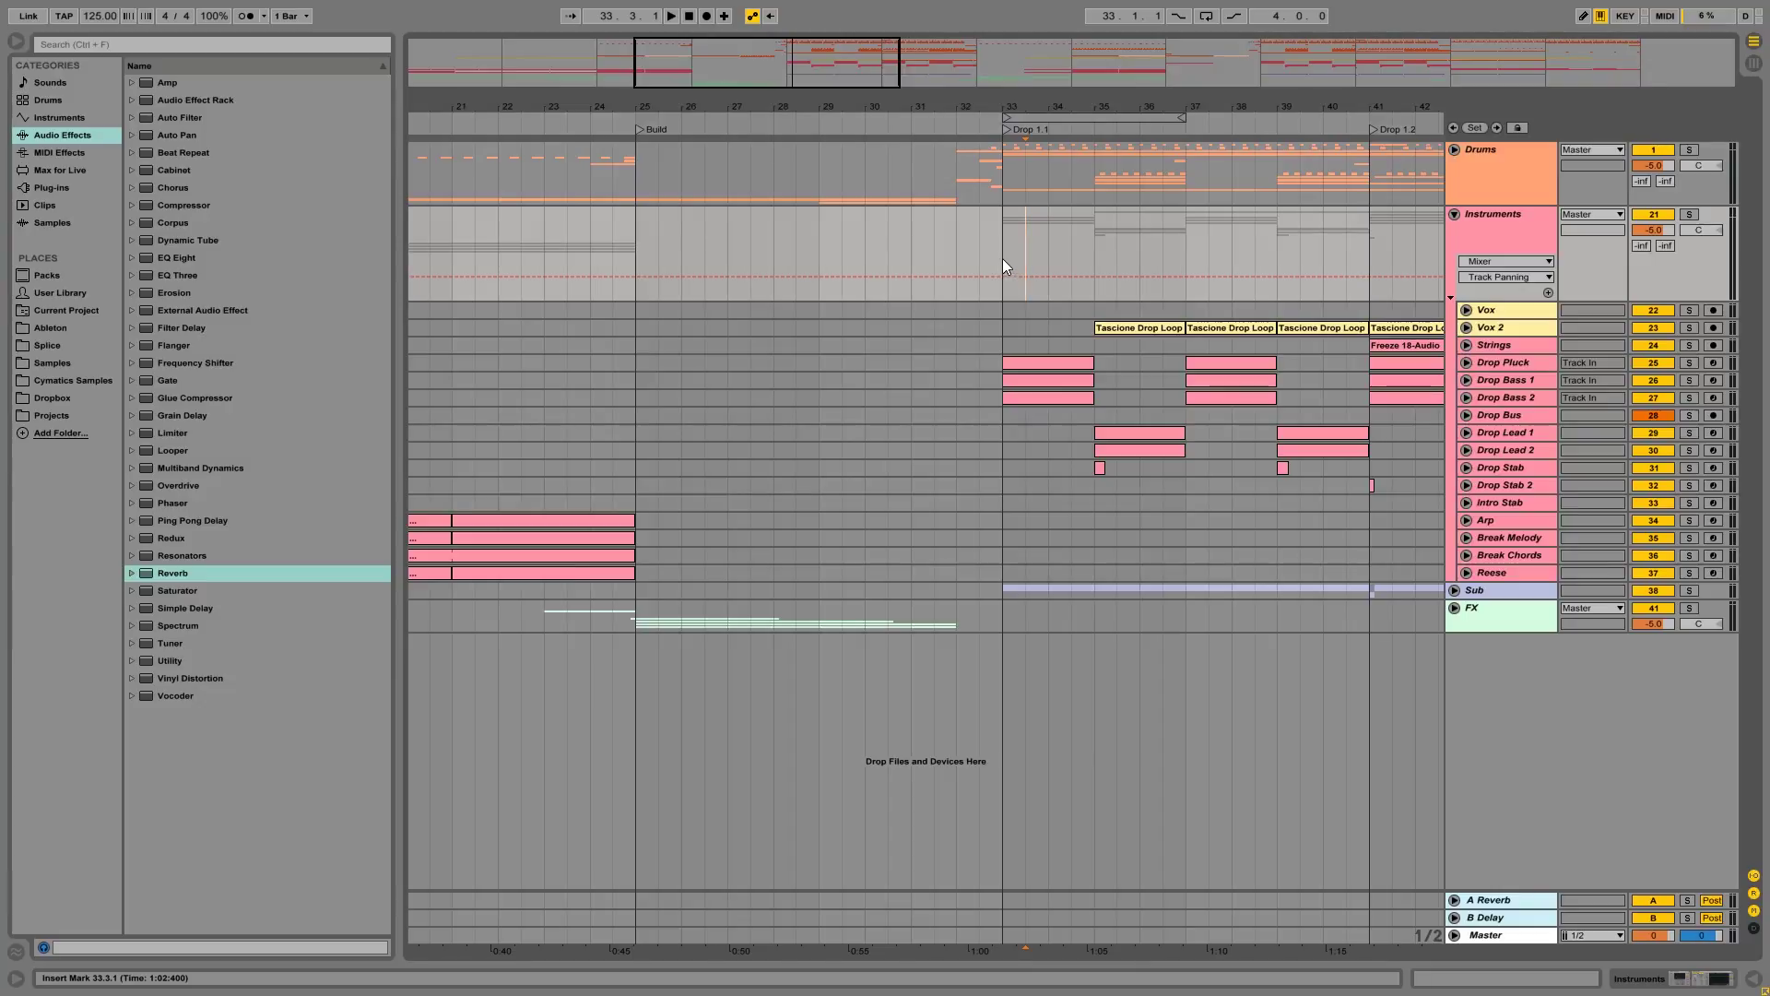
Step: Copy Drop Bass 2's first Drop 1.1 clip to the start of the build, extend it to bar 32 and play it
{"action": "left_click", "coordinate": [1466, 399]}
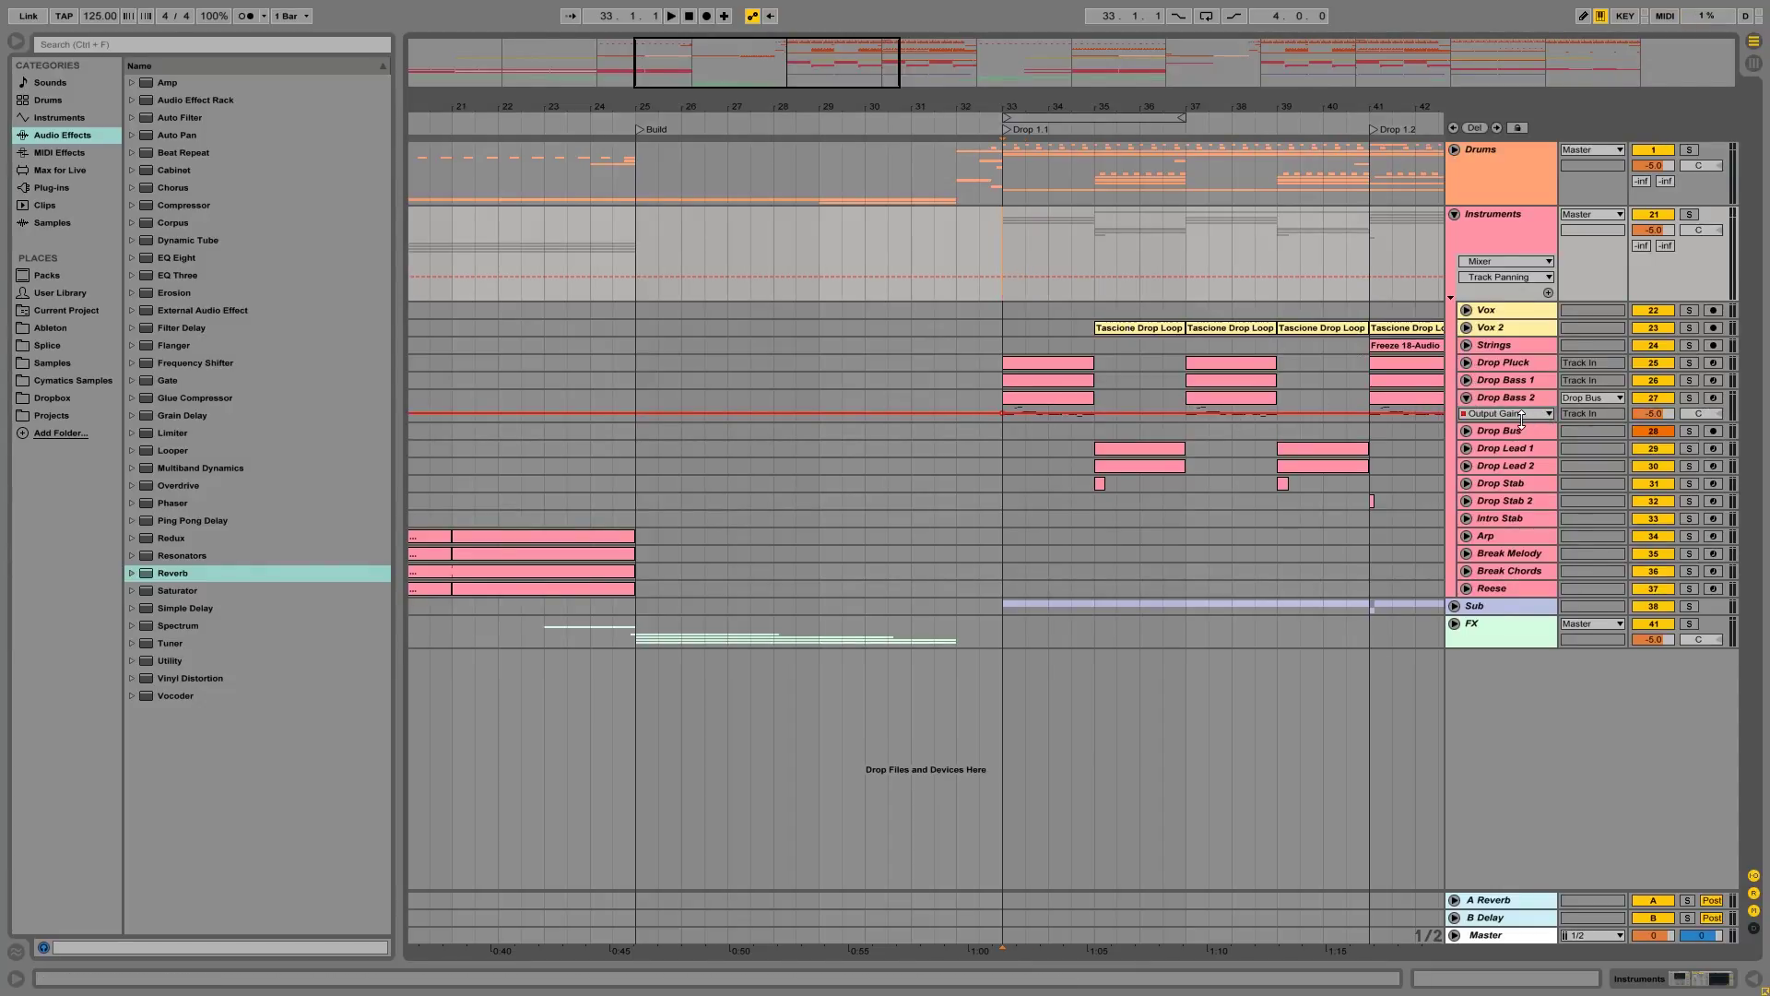
{"action": "left_click_drag", "start_coordinate": [1521, 417], "coordinate": [1521, 448]}
{"action": "double_click", "coordinate": [1064, 396]}
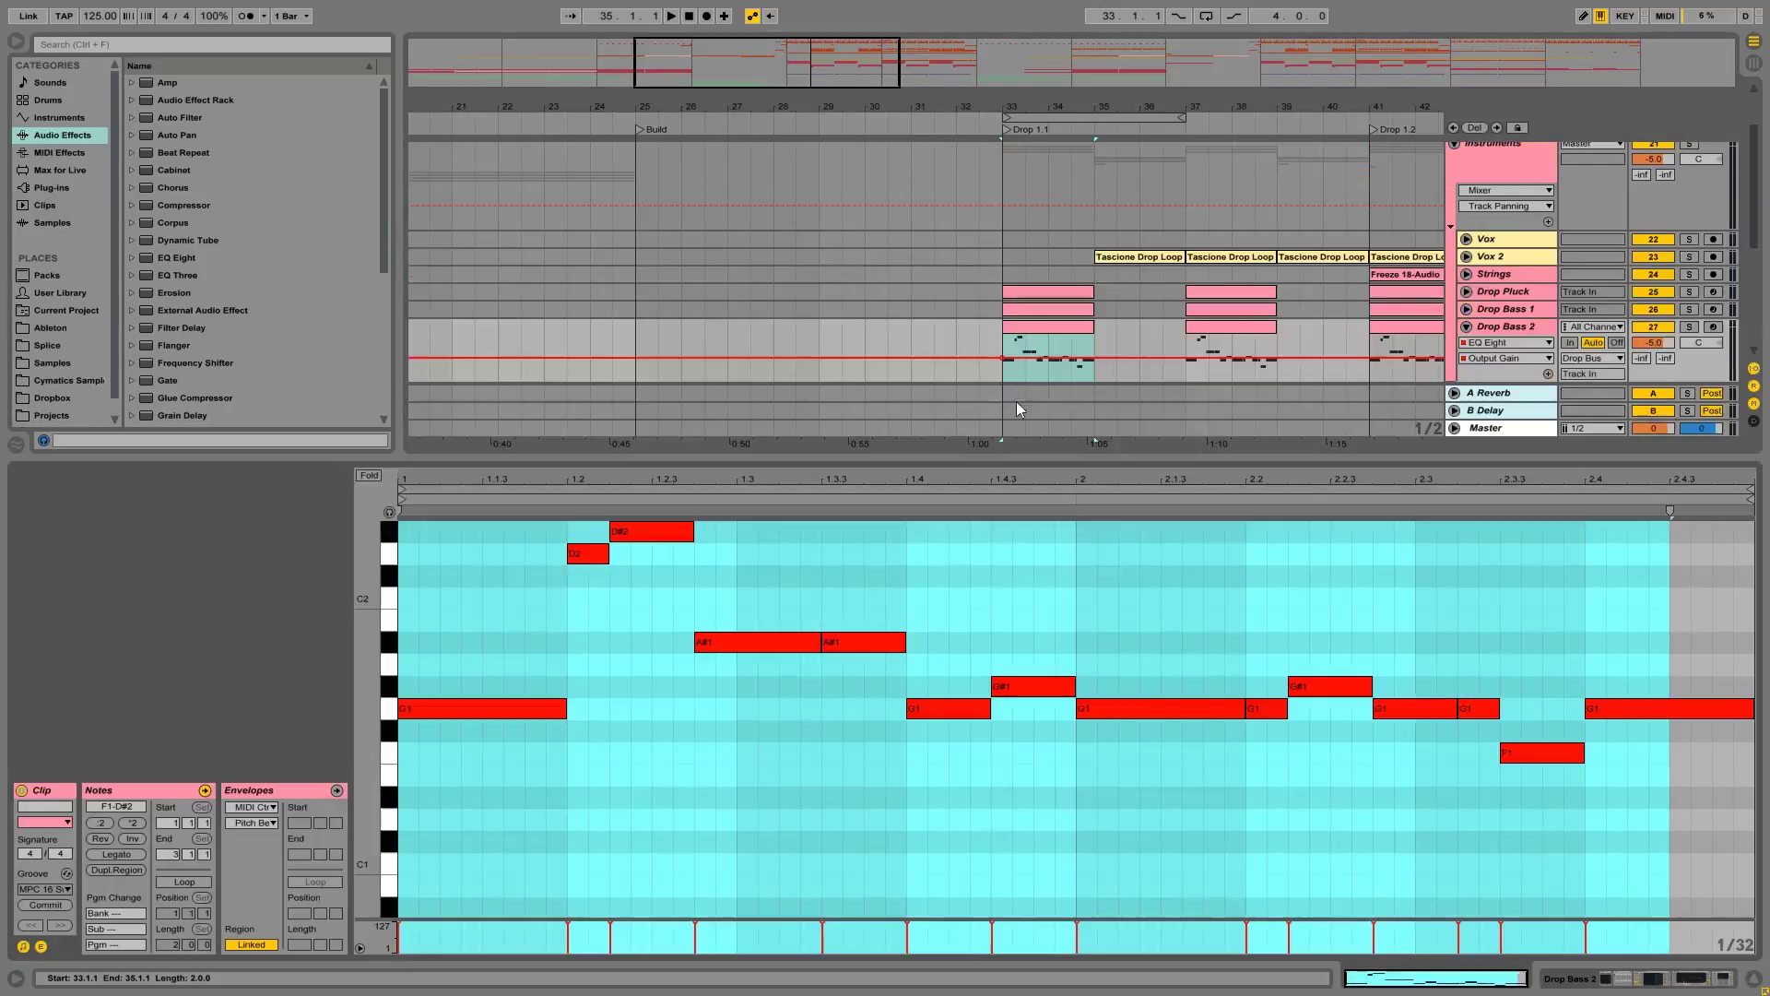
{"action": "left_click_drag", "start_coordinate": [1029, 326], "coordinate": [954, 330]}
{"action": "key", "text": "space"}
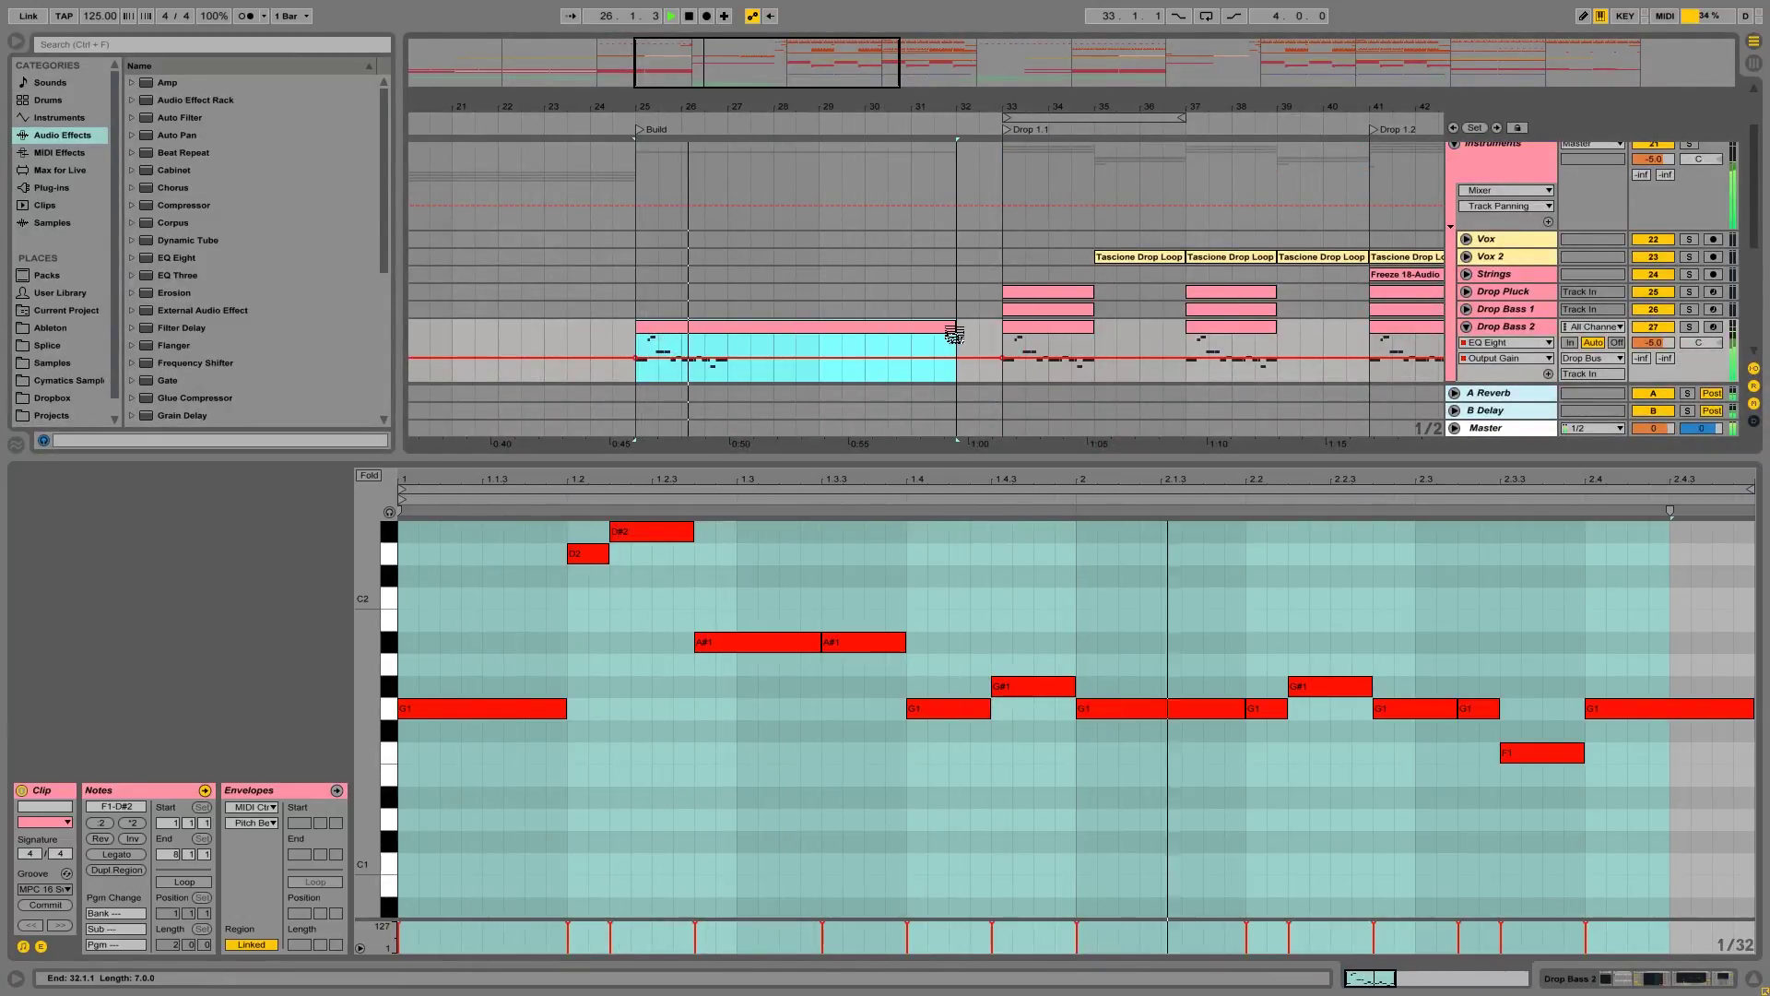
Step: Check the Drop Bass 2 device chain and the build clip's notes during playback, stop and hide the detail view
{"action": "left_click", "coordinate": [1652, 978]}
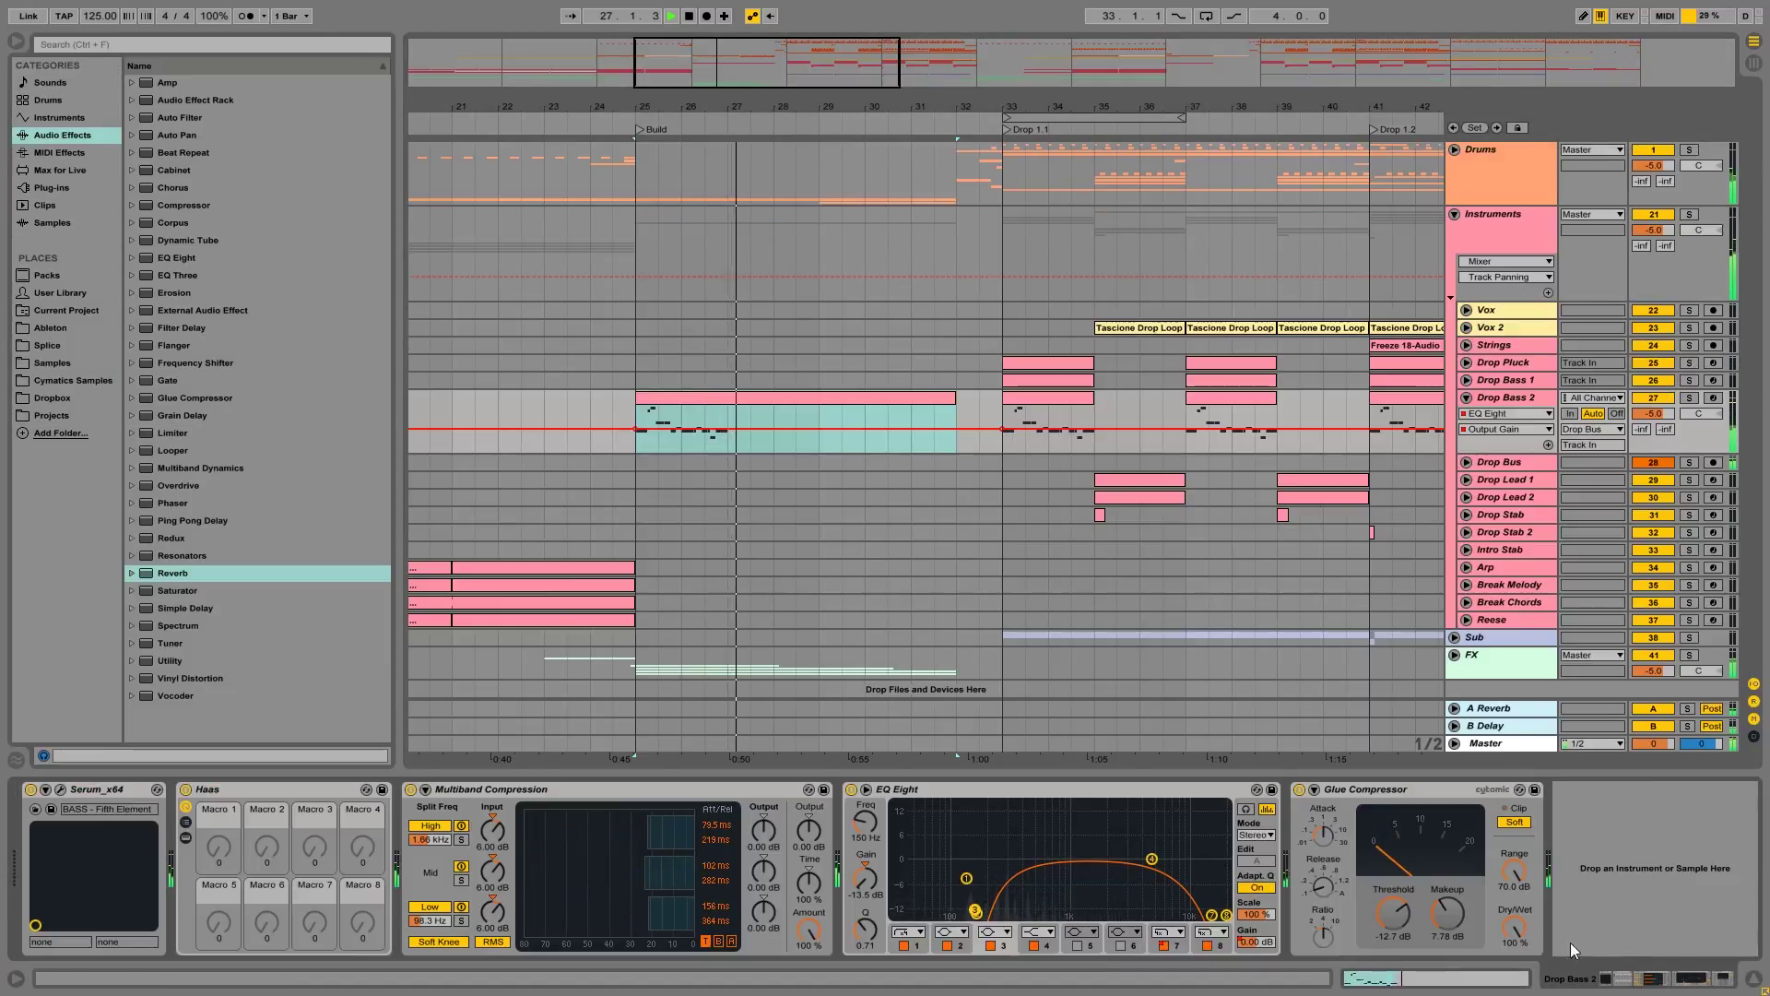
{"action": "double_click", "coordinate": [781, 399]}
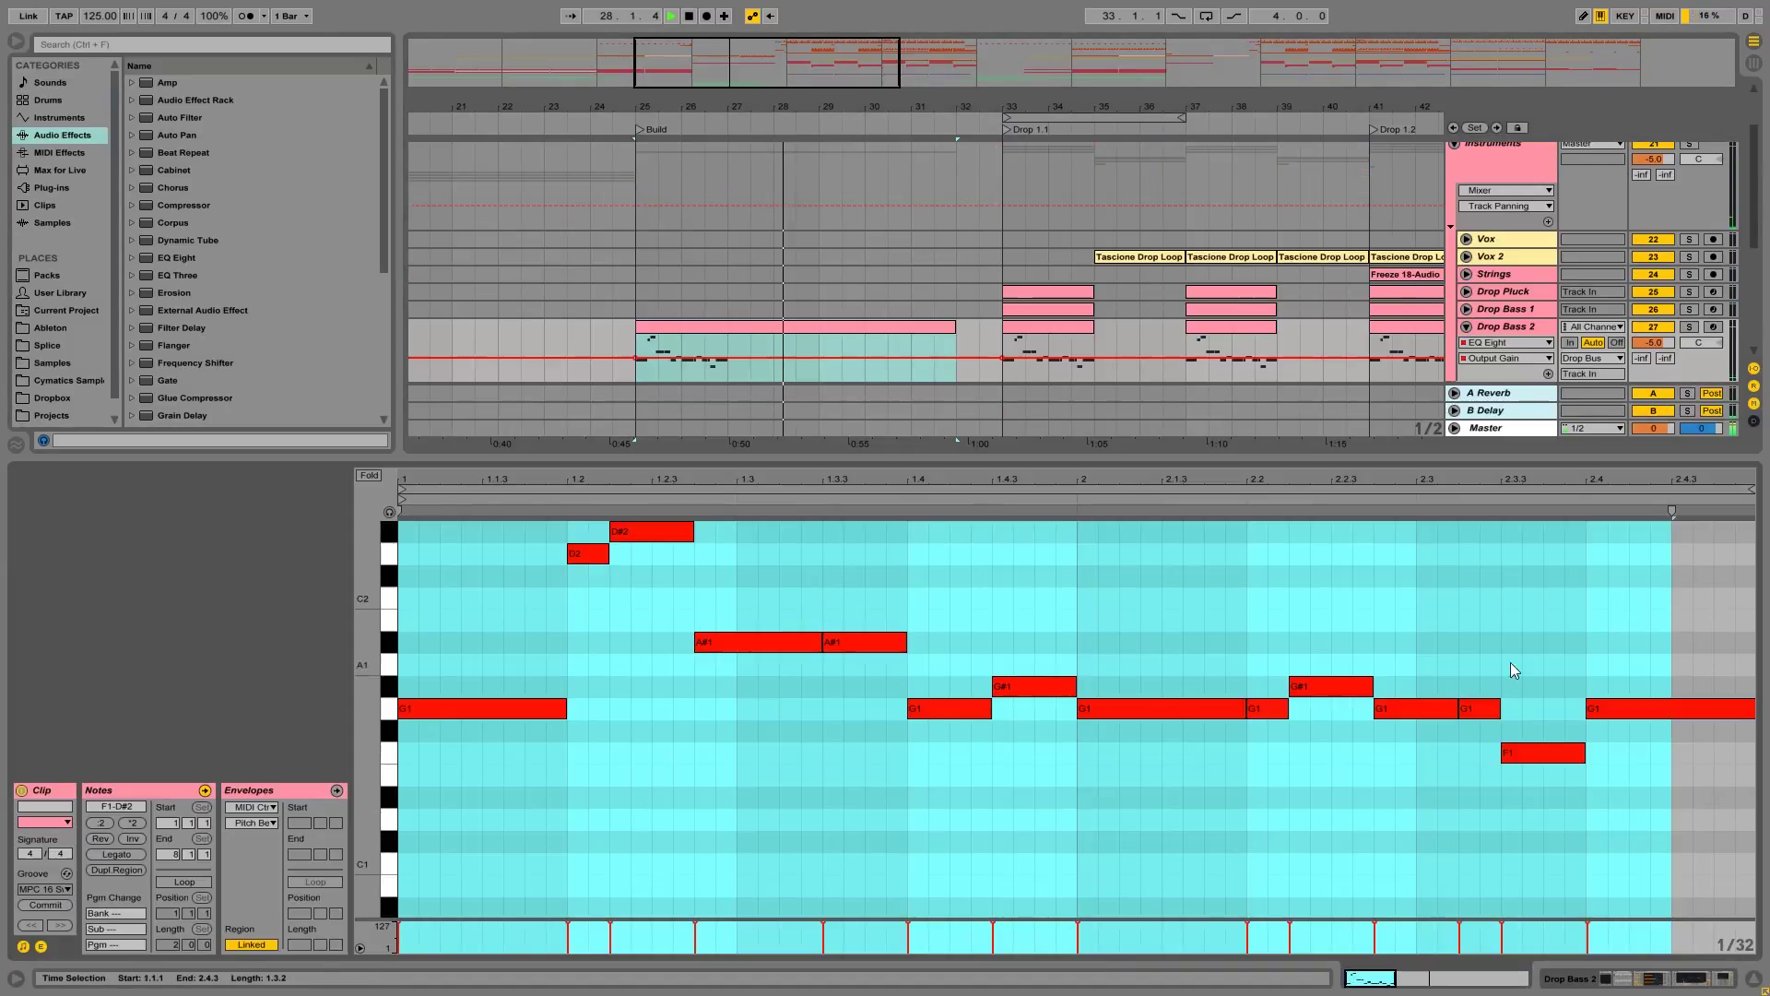
{"action": "key", "text": "space"}
{"action": "left_click", "coordinate": [1753, 978]}
Step: Copy the first Drop Lead 1 clip to bars 27 to 29 of Drop Bass 2 and transpose all its notes down three octaves
{"action": "left_click", "coordinate": [1462, 485]}
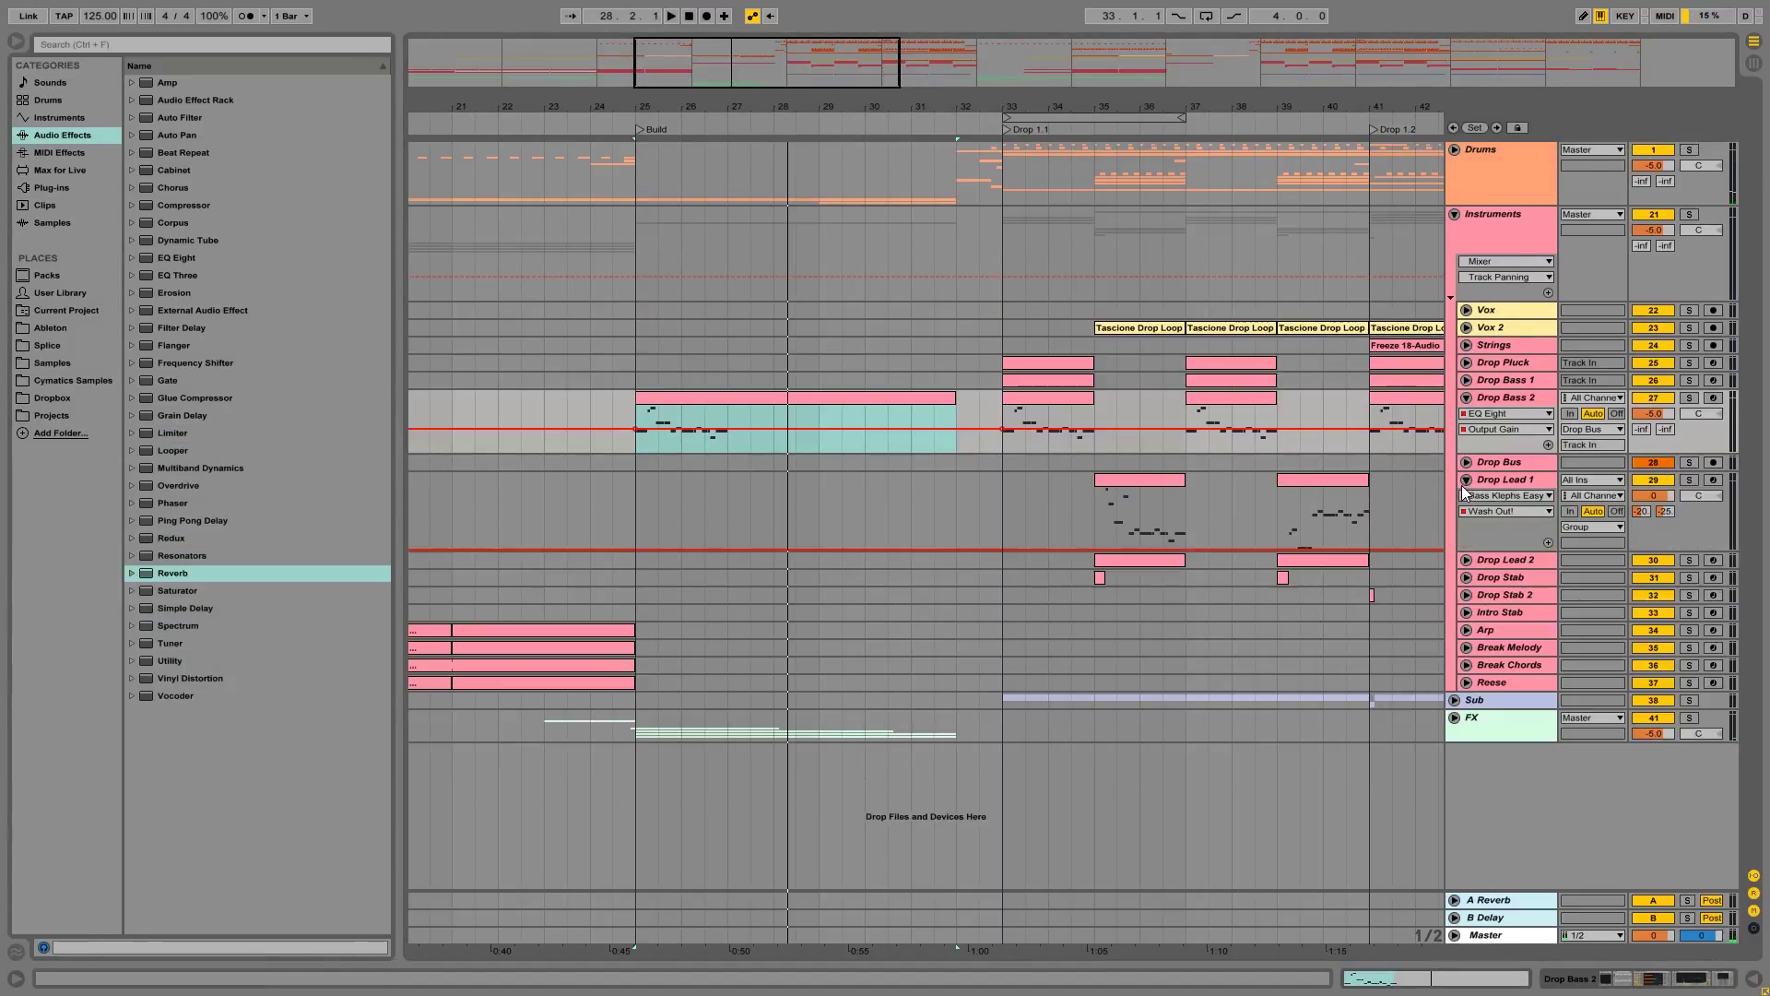
{"action": "left_click_drag", "start_coordinate": [828, 433], "coordinate": [760, 410]}
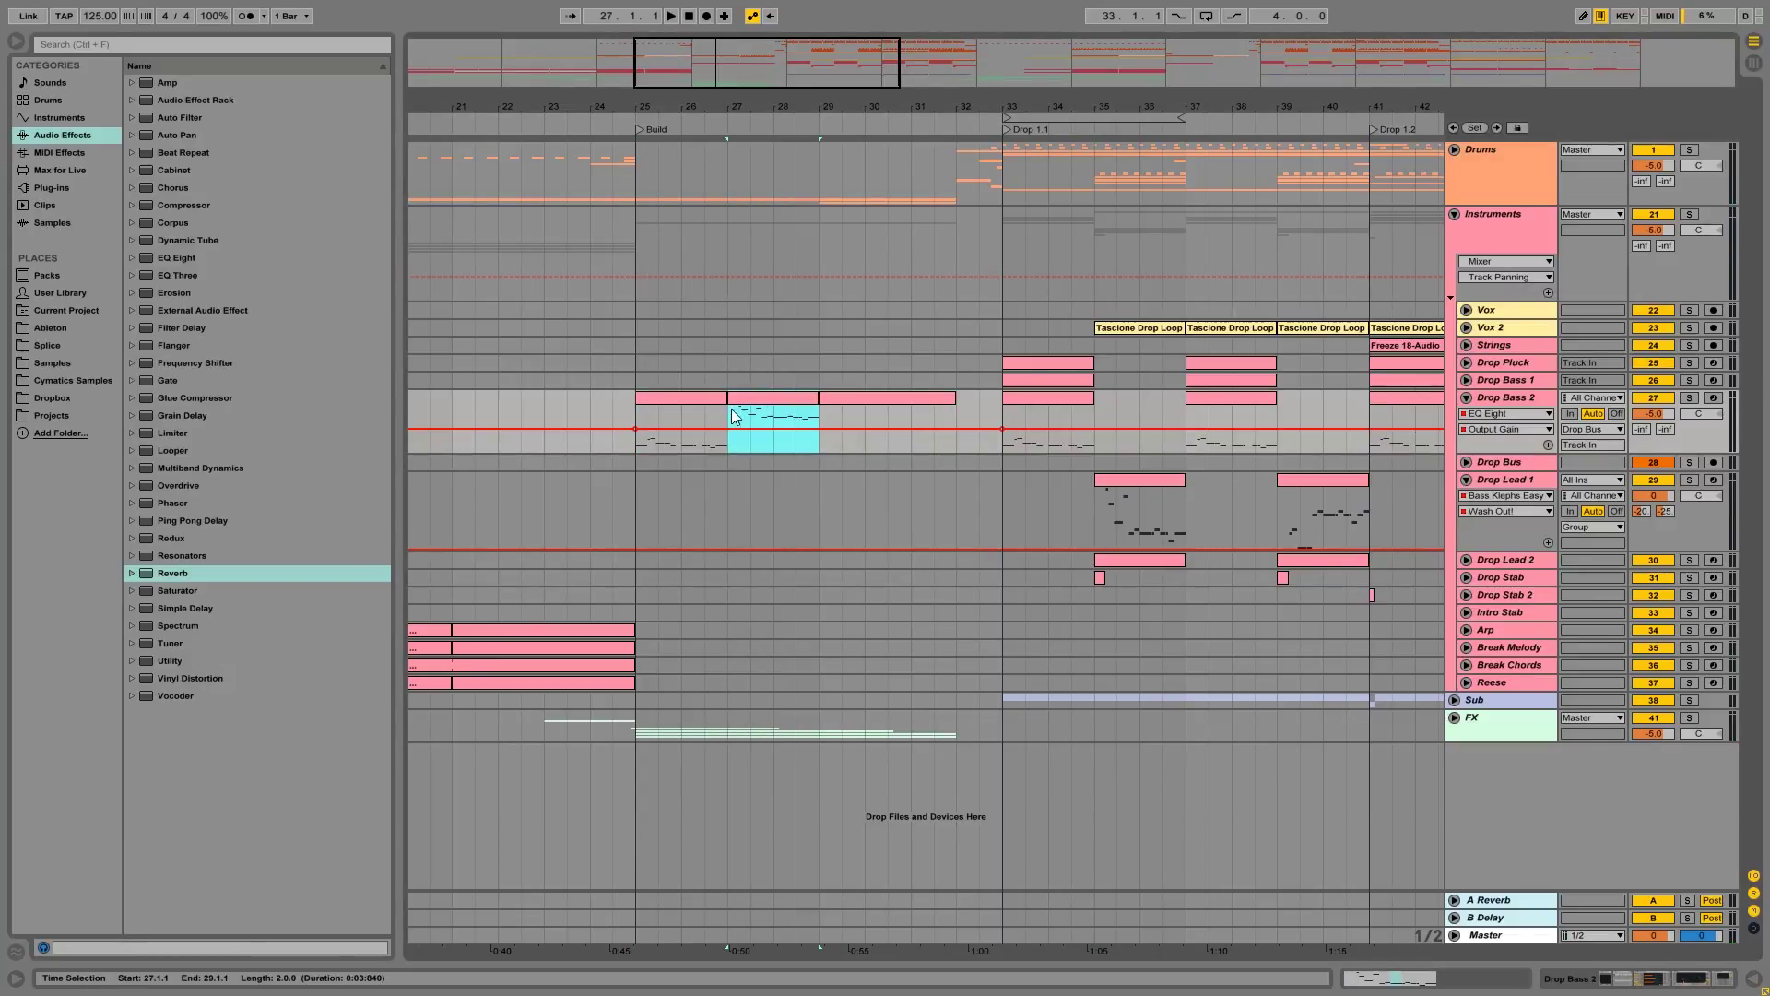
{"action": "double_click", "coordinate": [745, 400]}
{"action": "key", "text": "ctrl+a"}
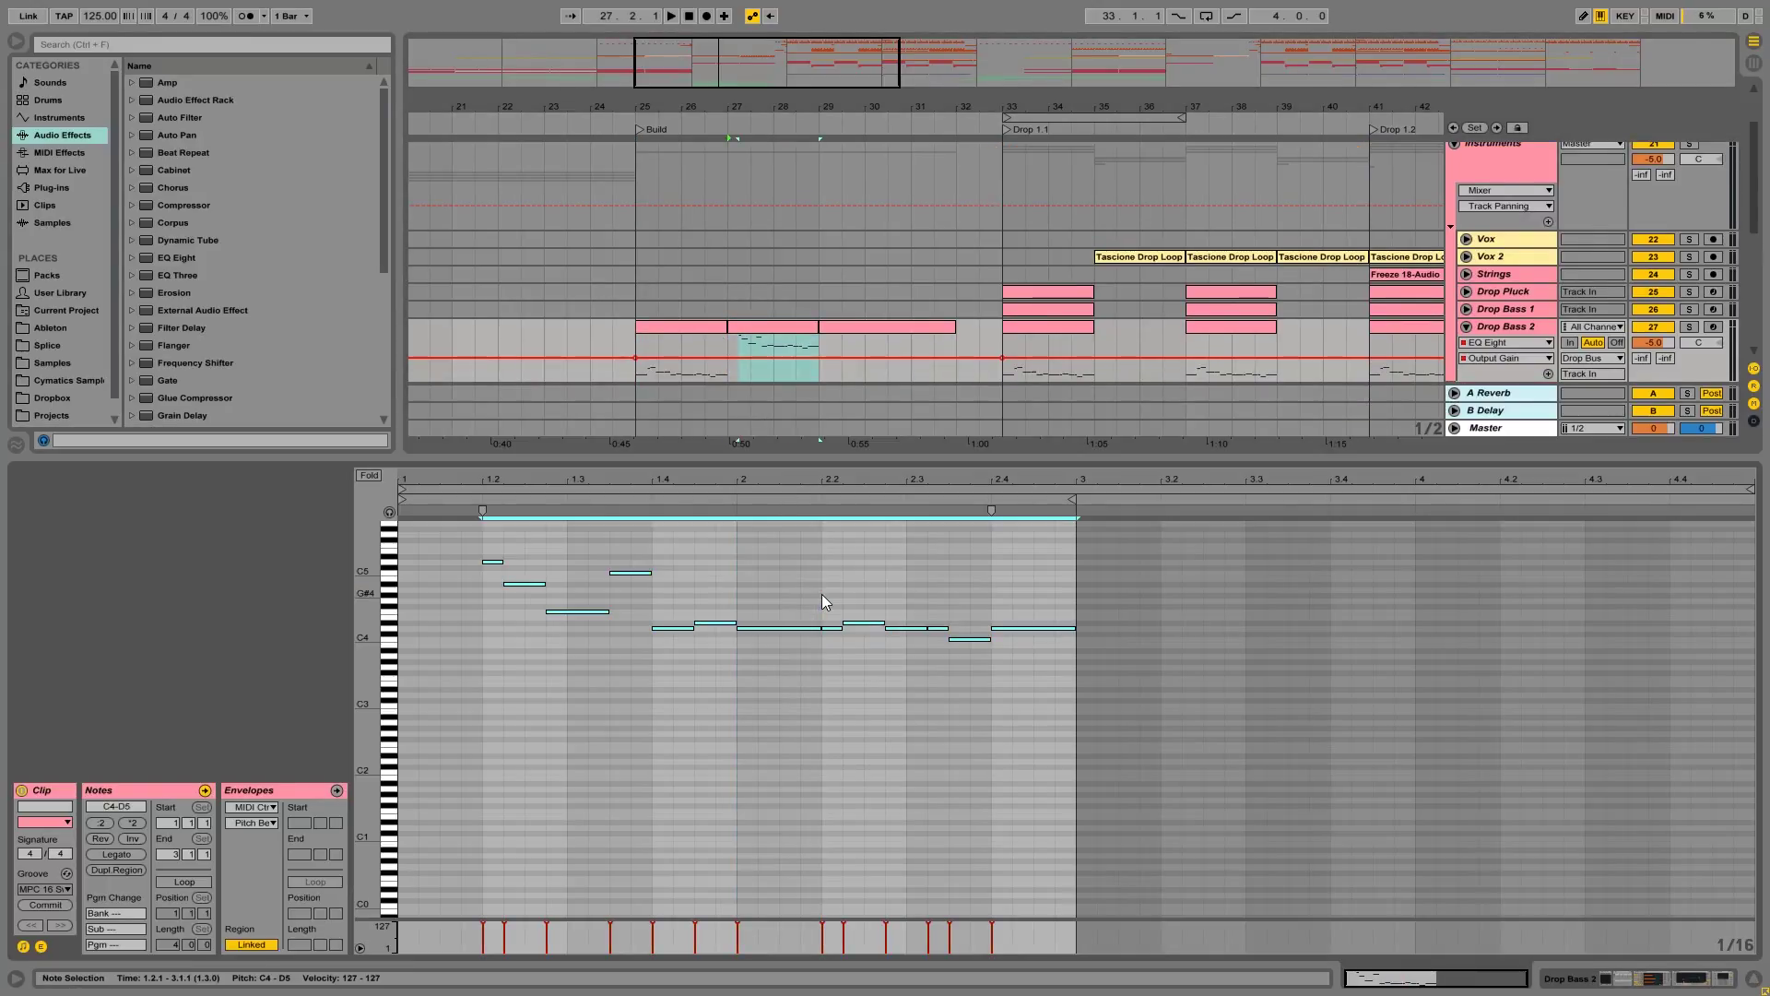
{"action": "key", "text": "shift+Down"}
{"action": "key", "text": "shift+Down"}
{"action": "key", "text": "shift+Down"}
Step: Play the transposed phrase, consolidate the Drop Bass 2 clips from bars 25 to 29 and show the track's devices
{"action": "key", "text": "space"}
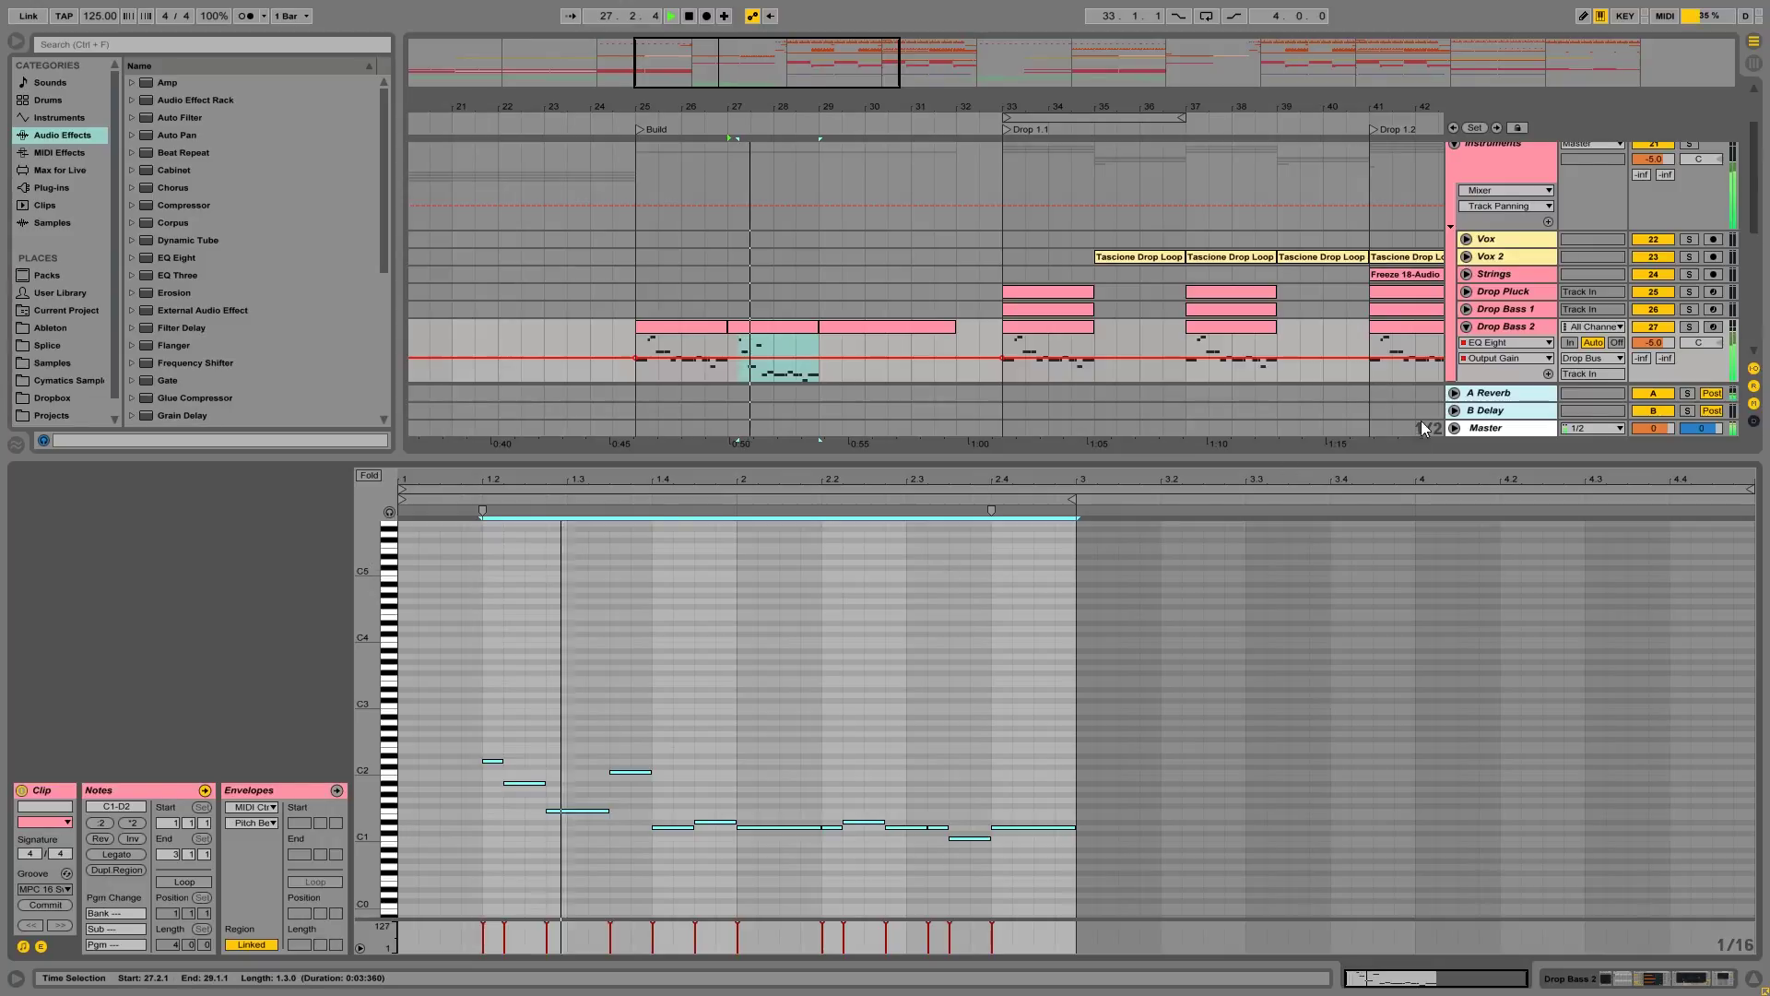
{"action": "left_click", "coordinate": [748, 327]}
{"action": "left_click", "coordinate": [682, 326], "text": "shift"}
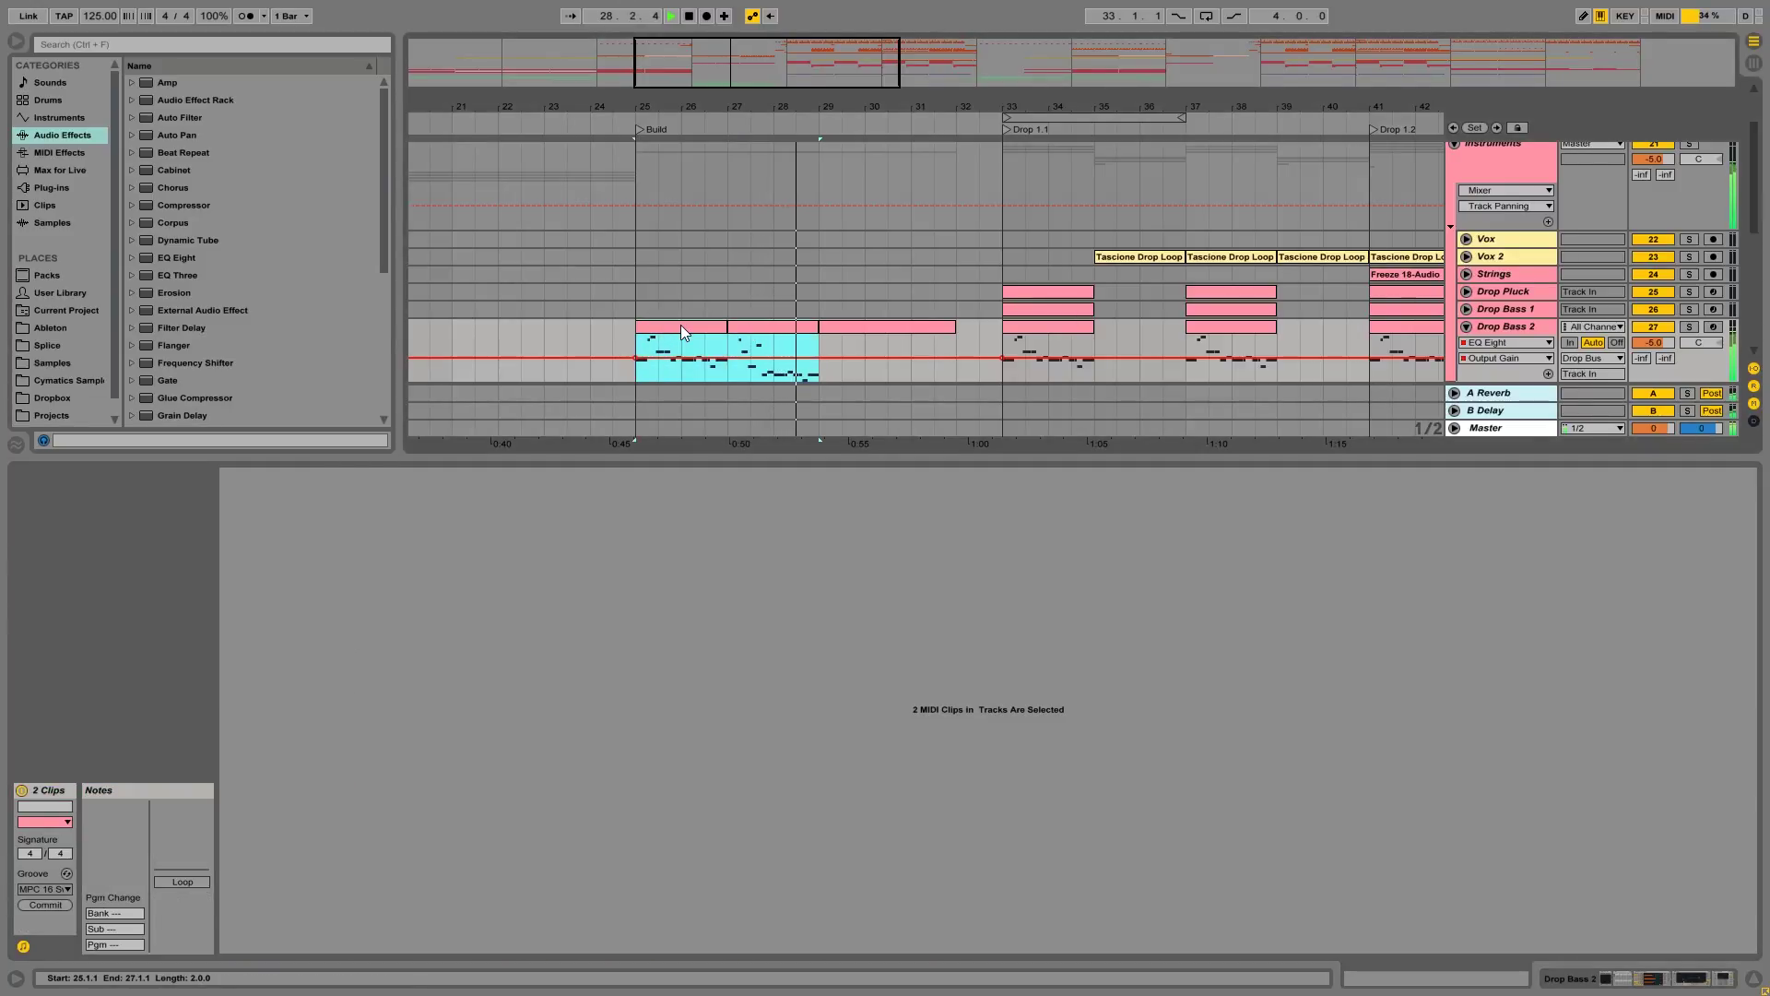
{"action": "key", "text": "ctrl+j"}
{"action": "left_click", "coordinate": [1609, 983]}
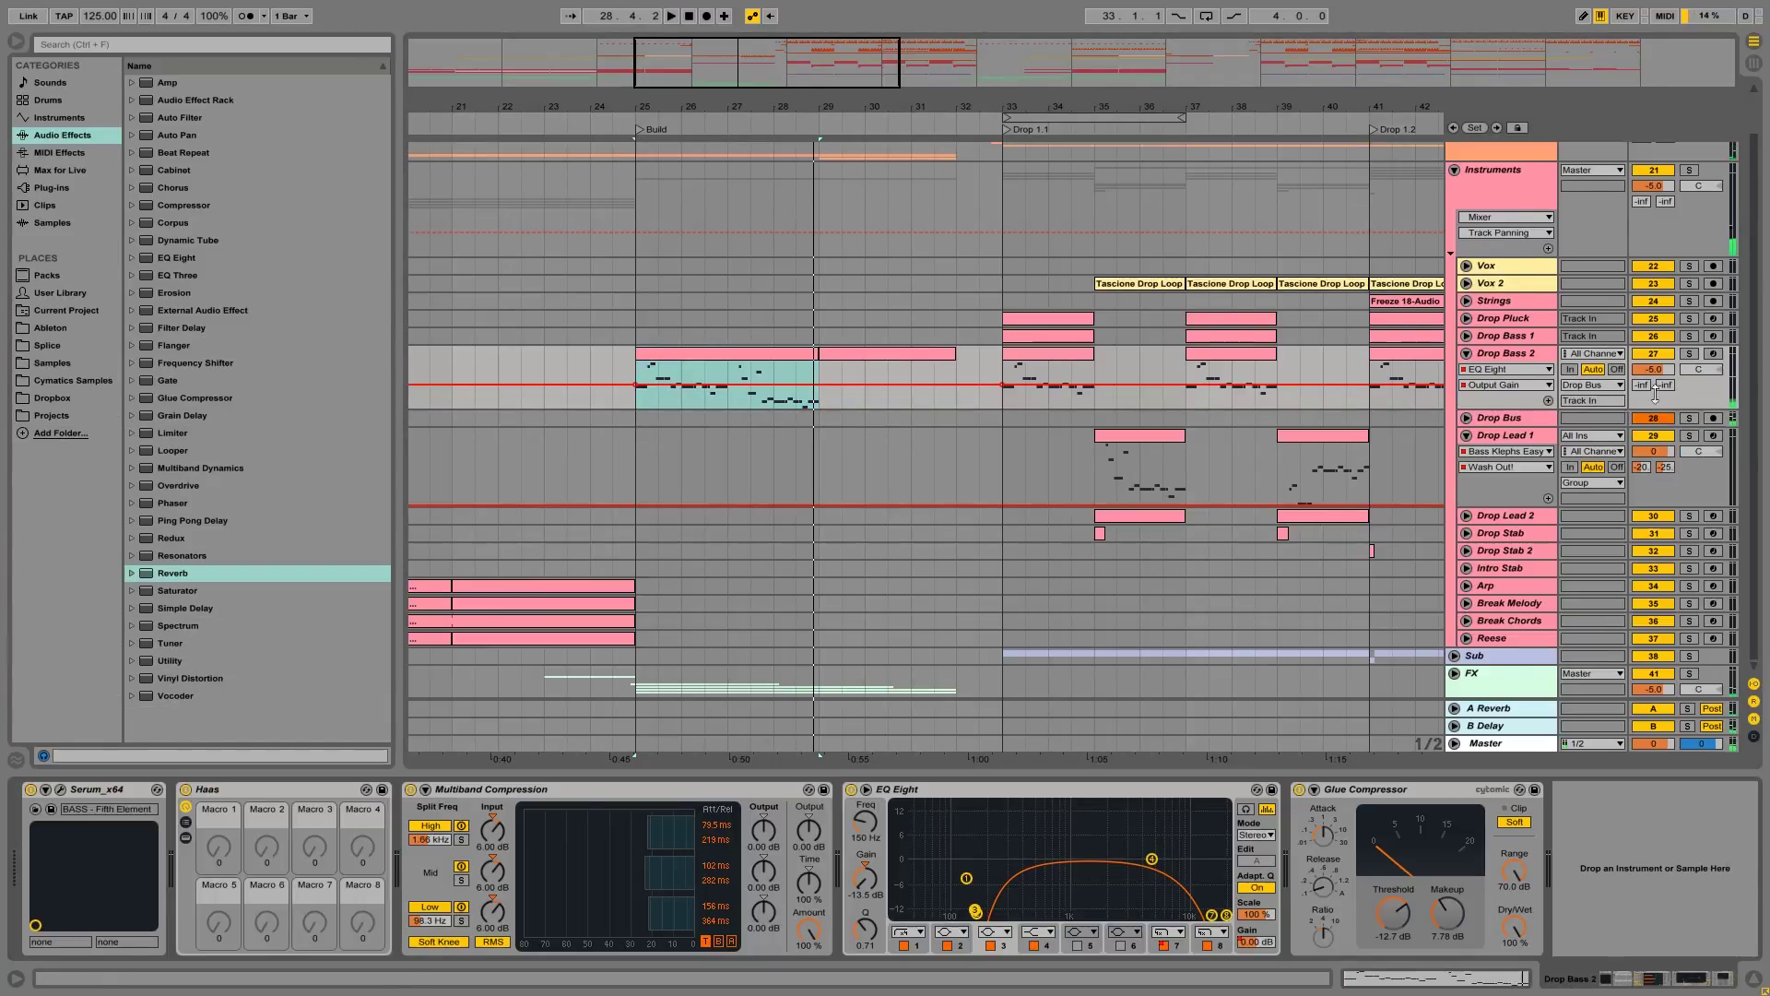
{"action": "scroll", "coordinate": [1318, 433], "scroll_direction": "up", "scroll_amount": 2}
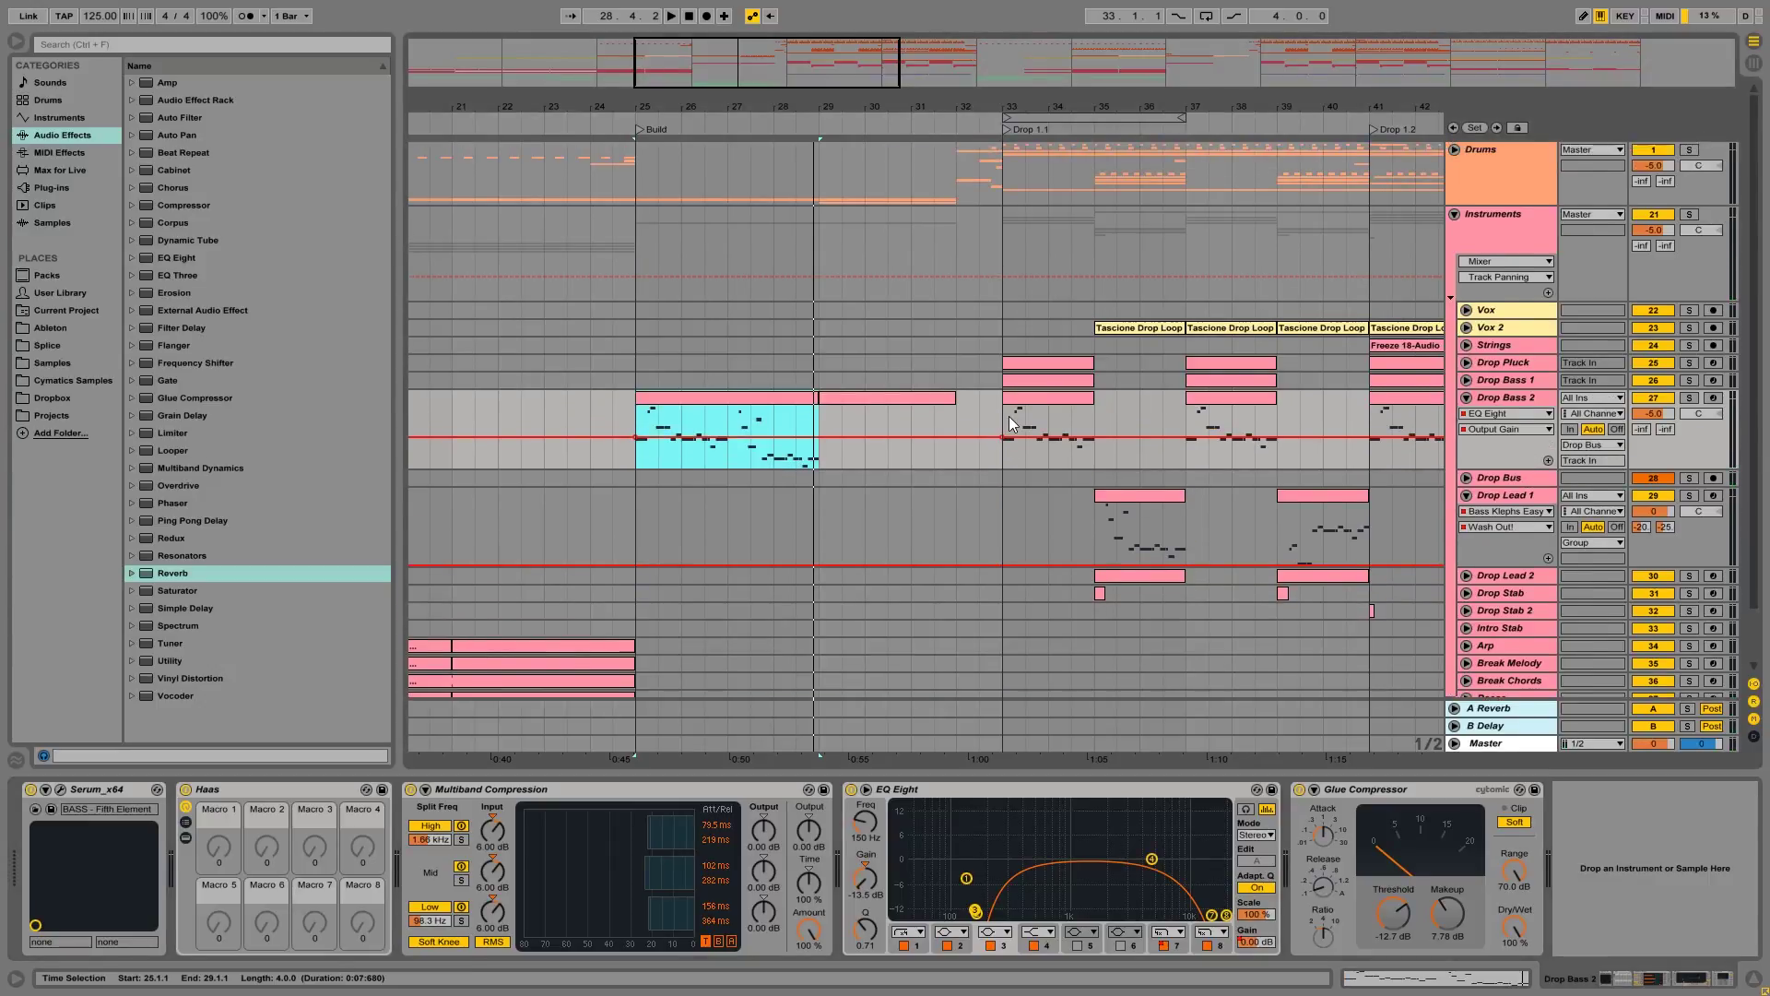
{"action": "left_click", "coordinate": [999, 411]}
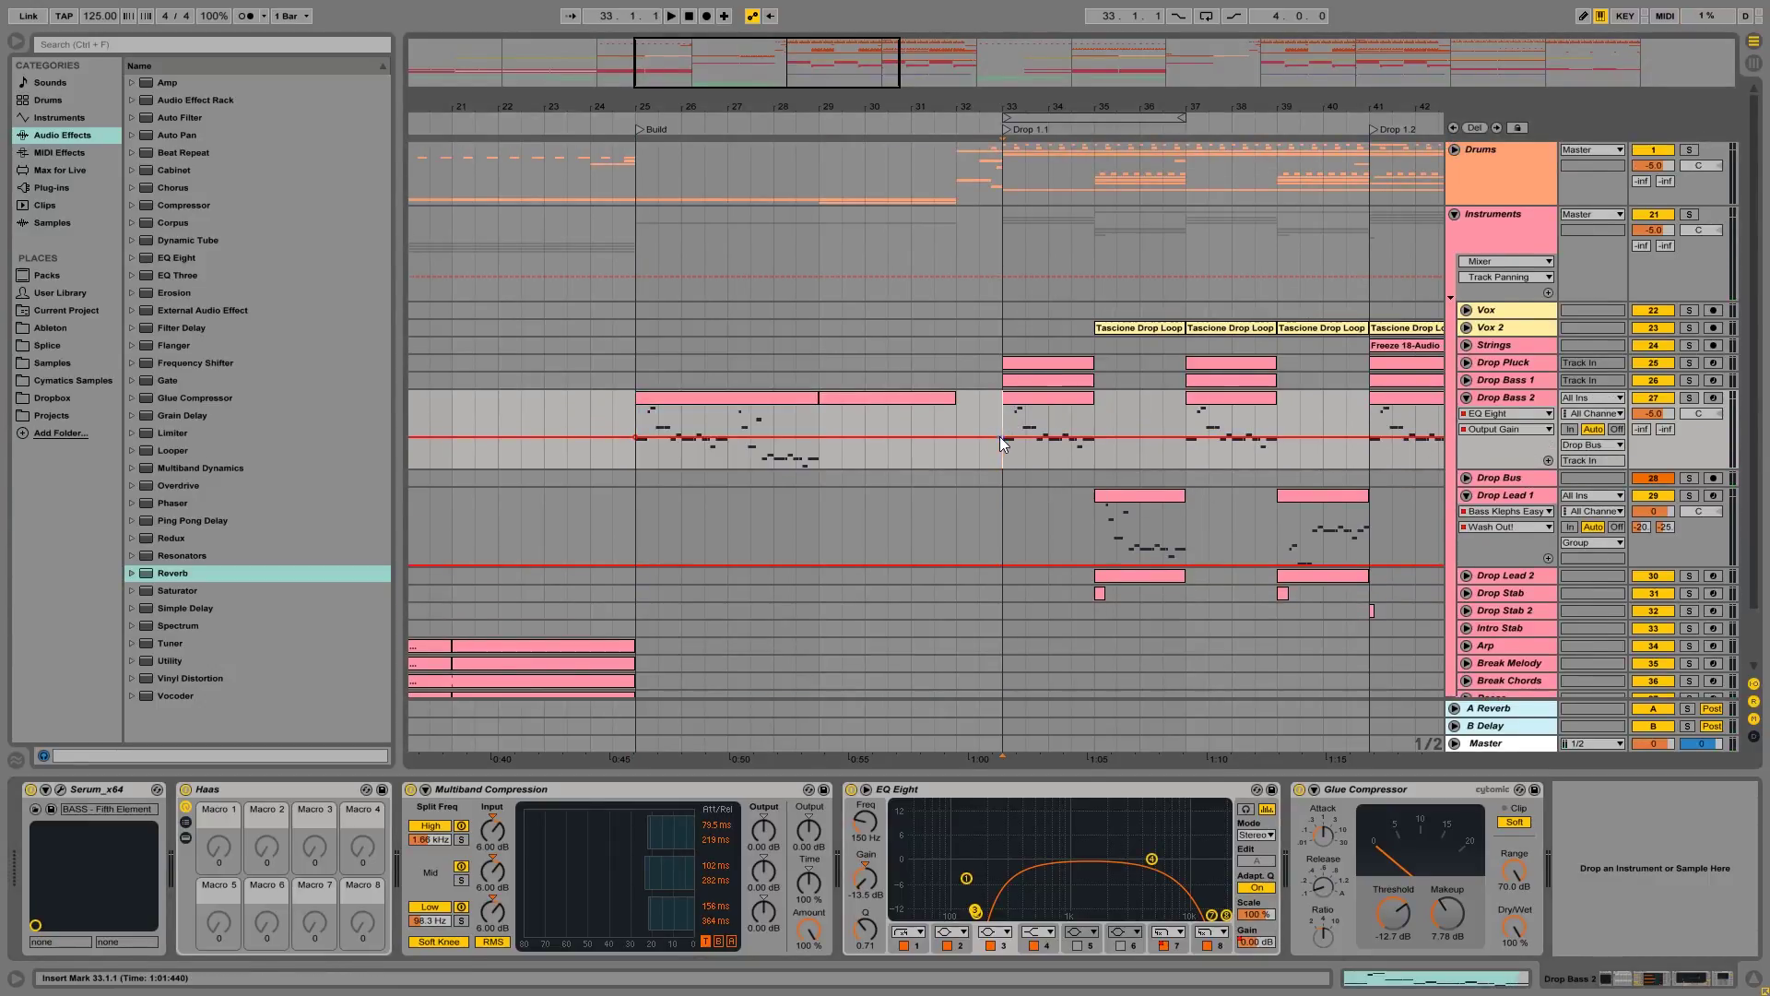
Step: Solo Drop Bass 2, play it from bar 25 and open up its EQ Eight high-cut to 21.6 kHz
{"action": "left_click_drag", "start_coordinate": [632, 452], "coordinate": [818, 452]}
{"action": "left_click", "coordinate": [1689, 397]}
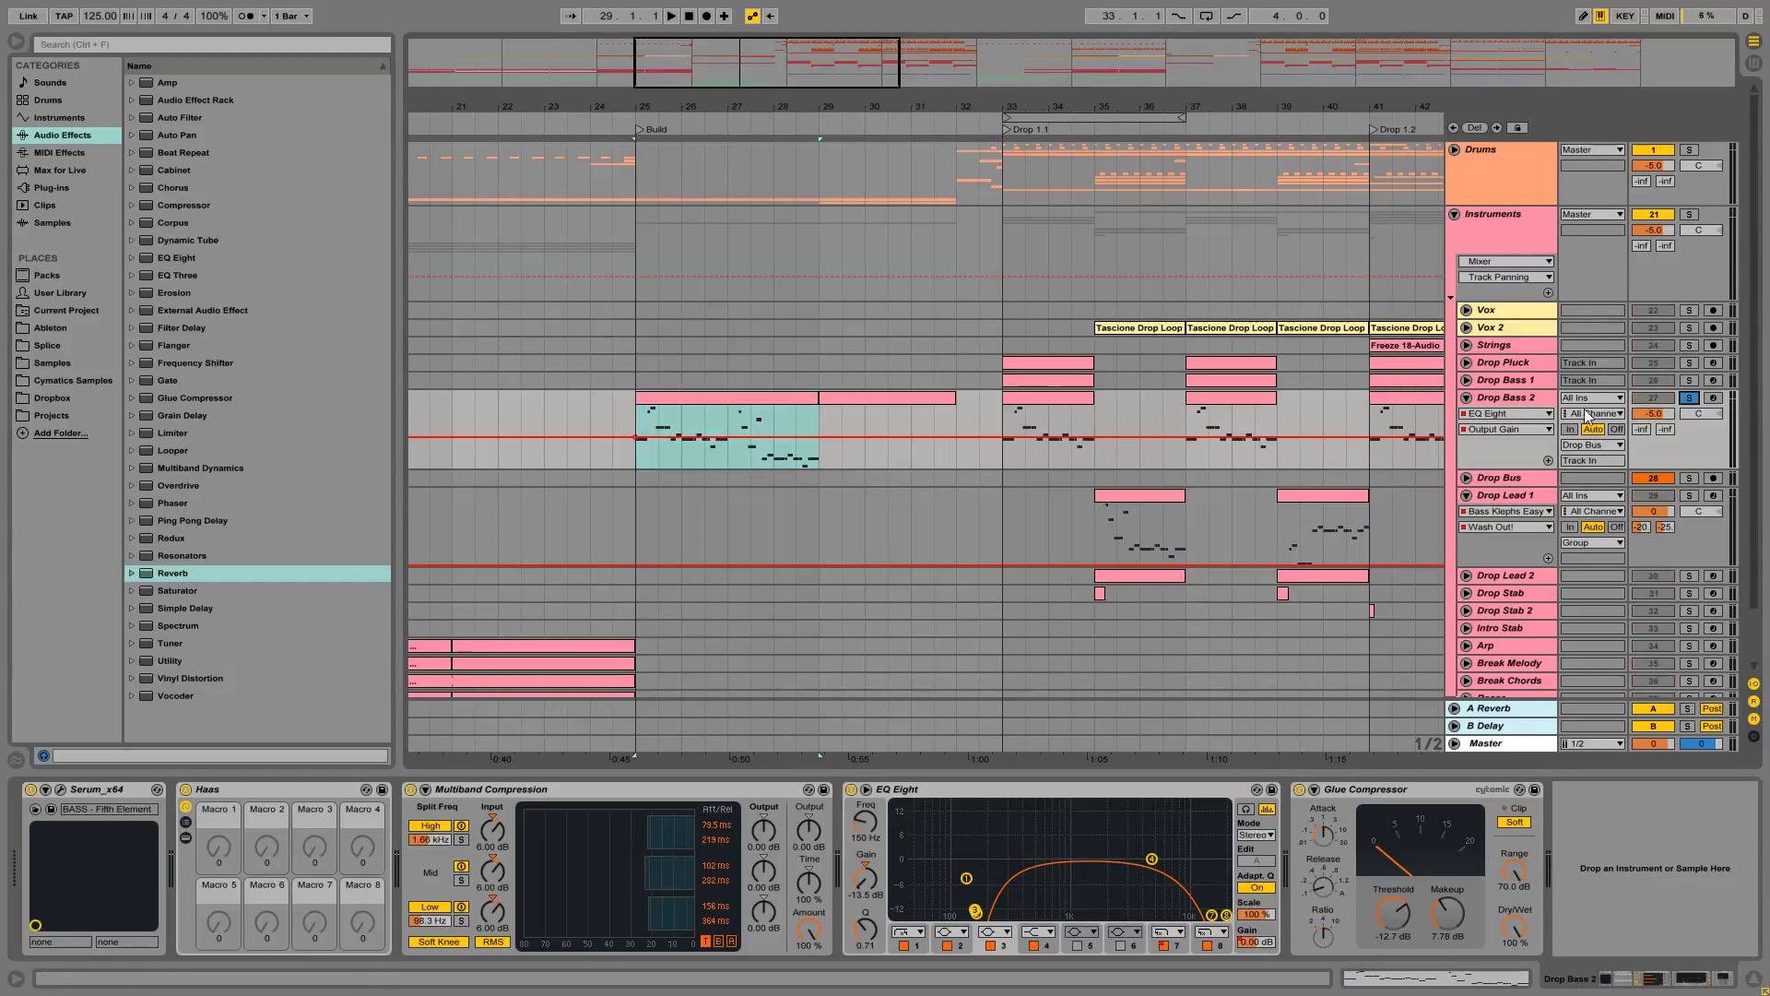
{"action": "left_click", "coordinate": [763, 401]}
{"action": "key", "text": "space"}
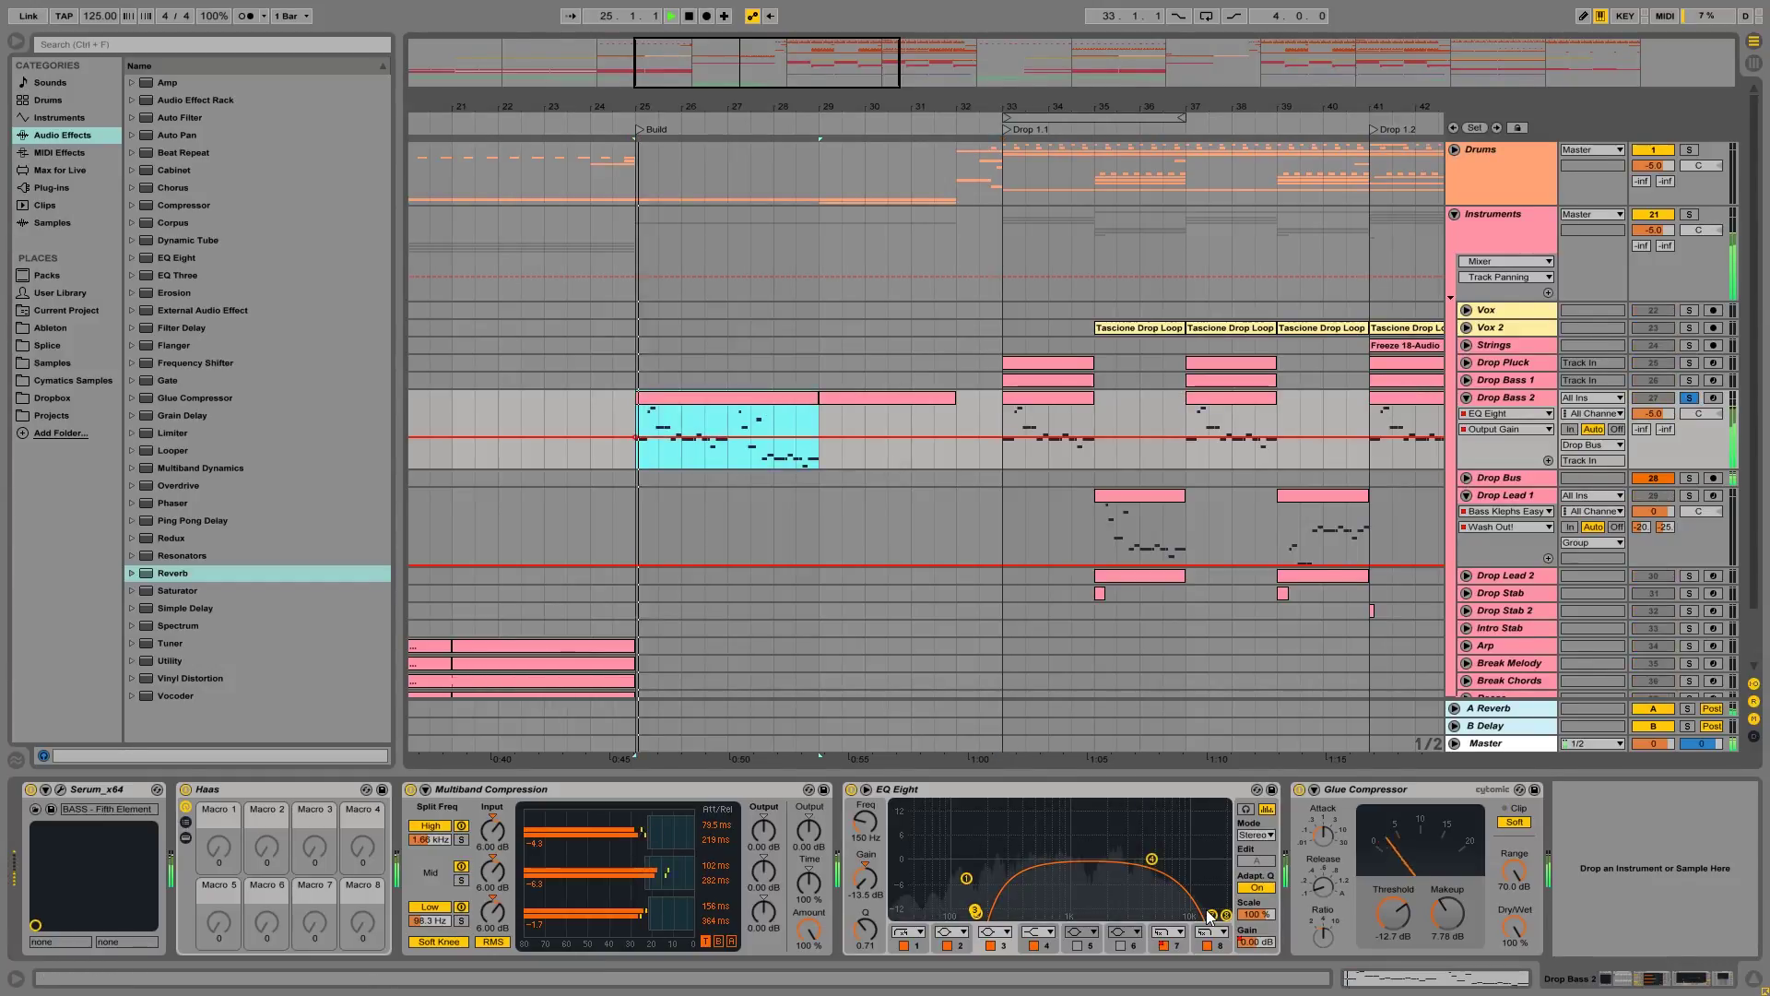
{"action": "mouse_move", "coordinate": [1211, 915]}
{"action": "left_mouse_down"}
{"action": "mouse_move", "coordinate": [1210, 863]}
{"action": "mouse_move", "coordinate": [1200, 893]}
{"action": "left_mouse_up"}
{"action": "key", "text": "space"}
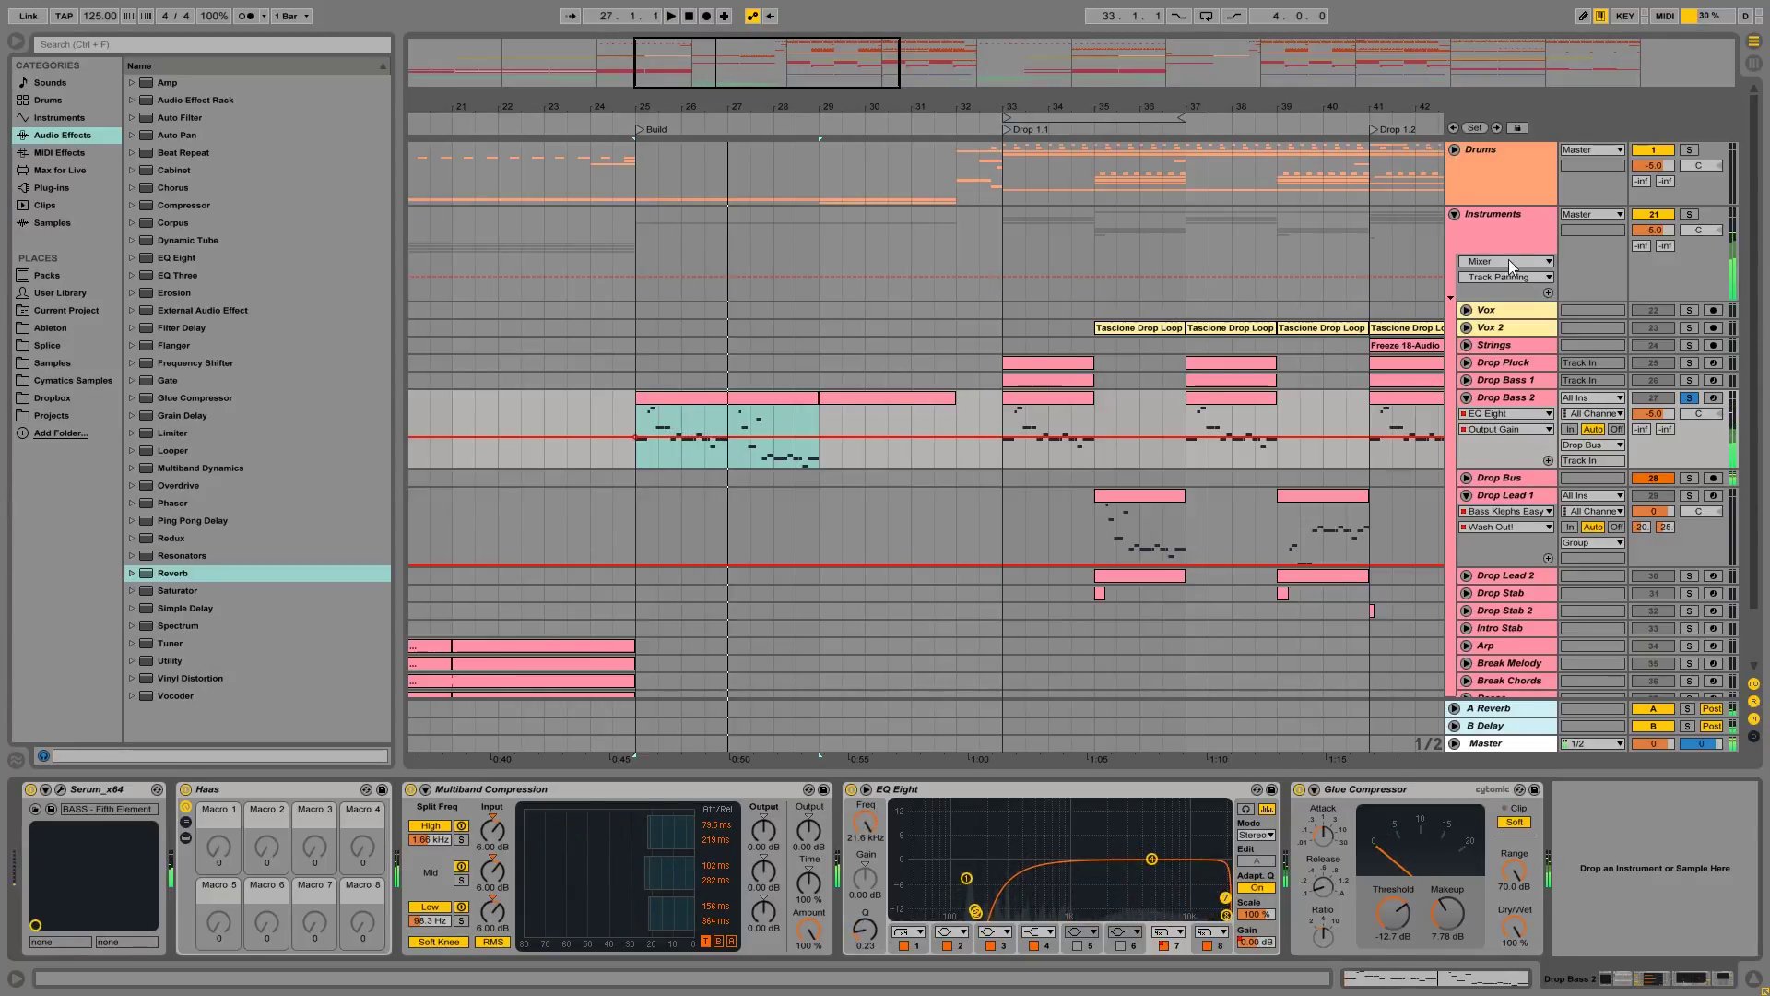
Step: Inspect the device chains of Instruments, Drop Bass 2 and Drop Bus, and unfold Drop Bus to examine its Wash Out automation
{"action": "left_click", "coordinate": [1502, 252]}
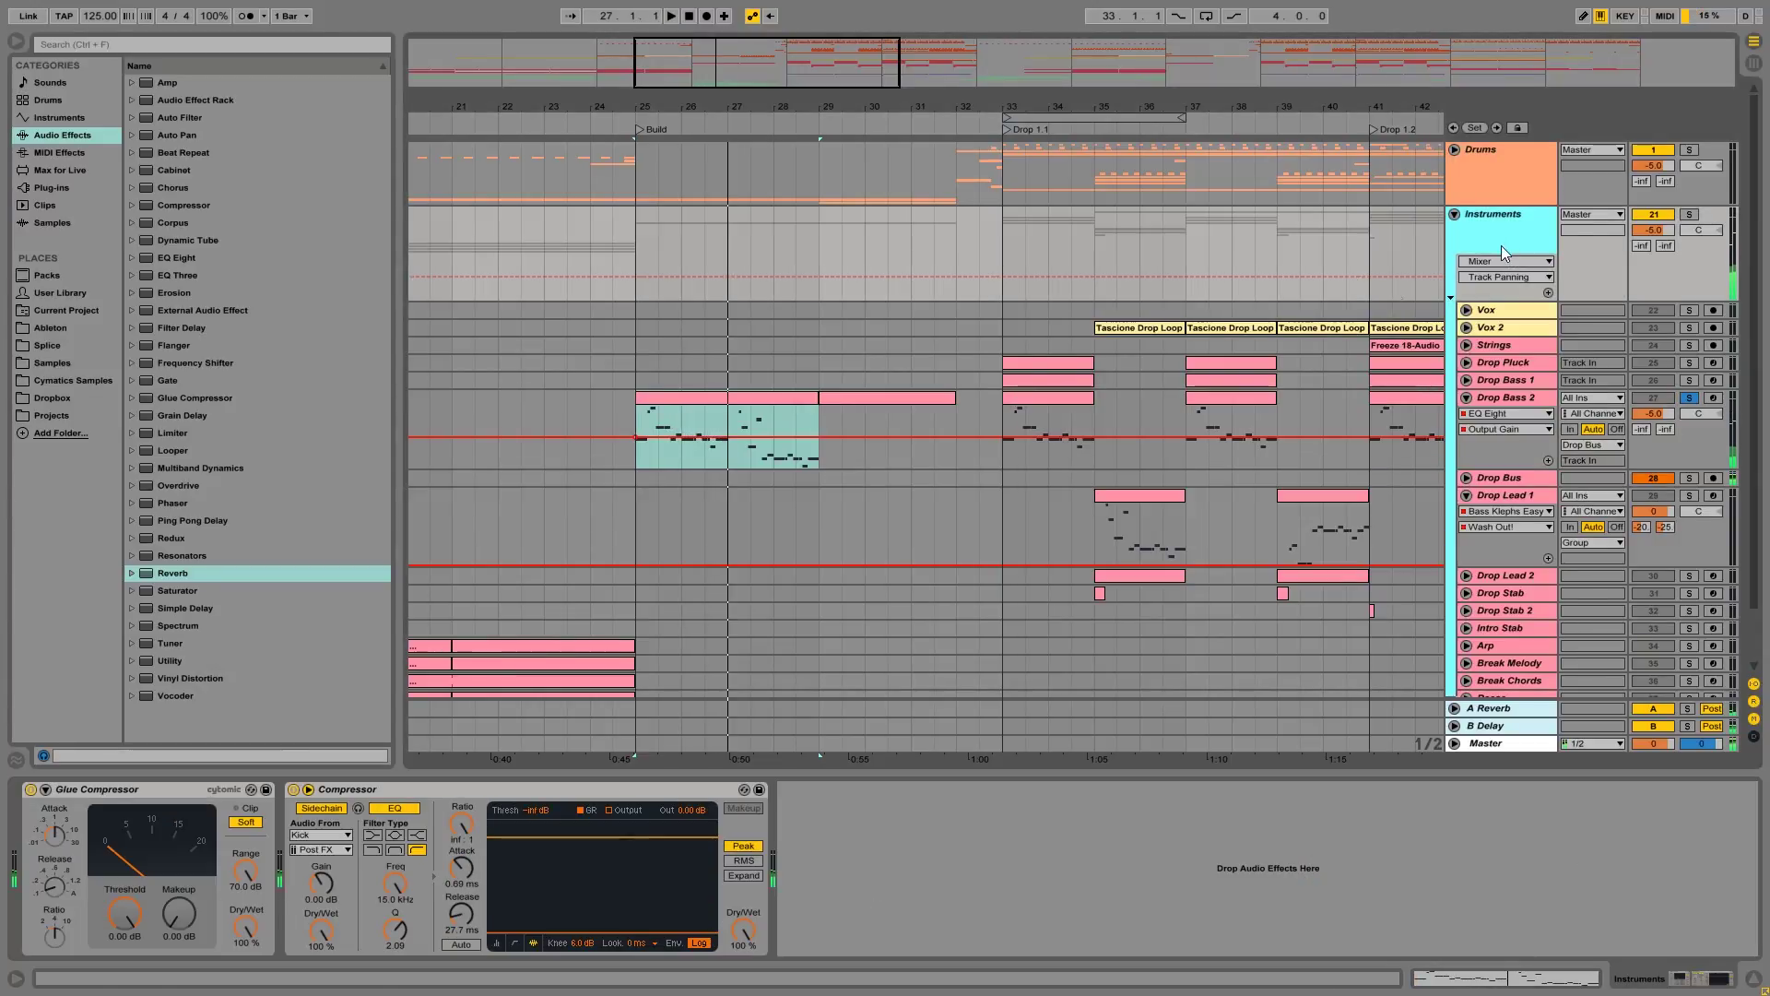
{"action": "left_click", "coordinate": [1503, 400]}
{"action": "left_click", "coordinate": [1506, 479]}
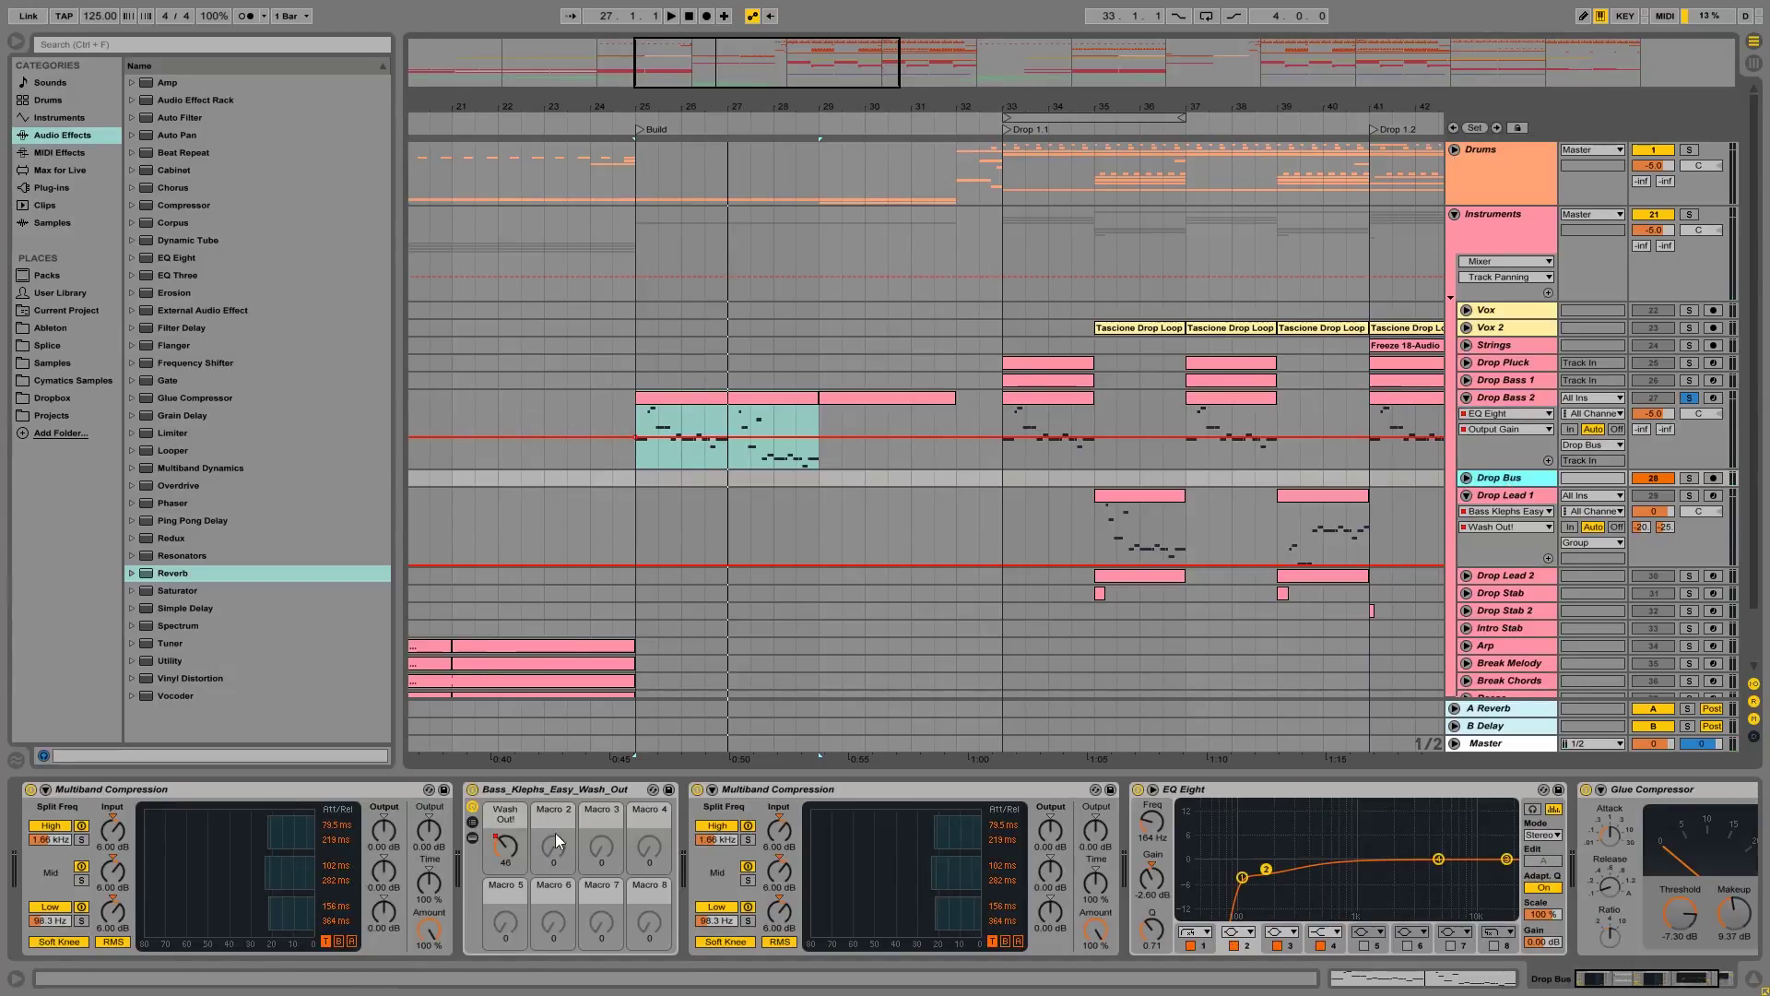
{"action": "left_click", "coordinate": [1466, 478]}
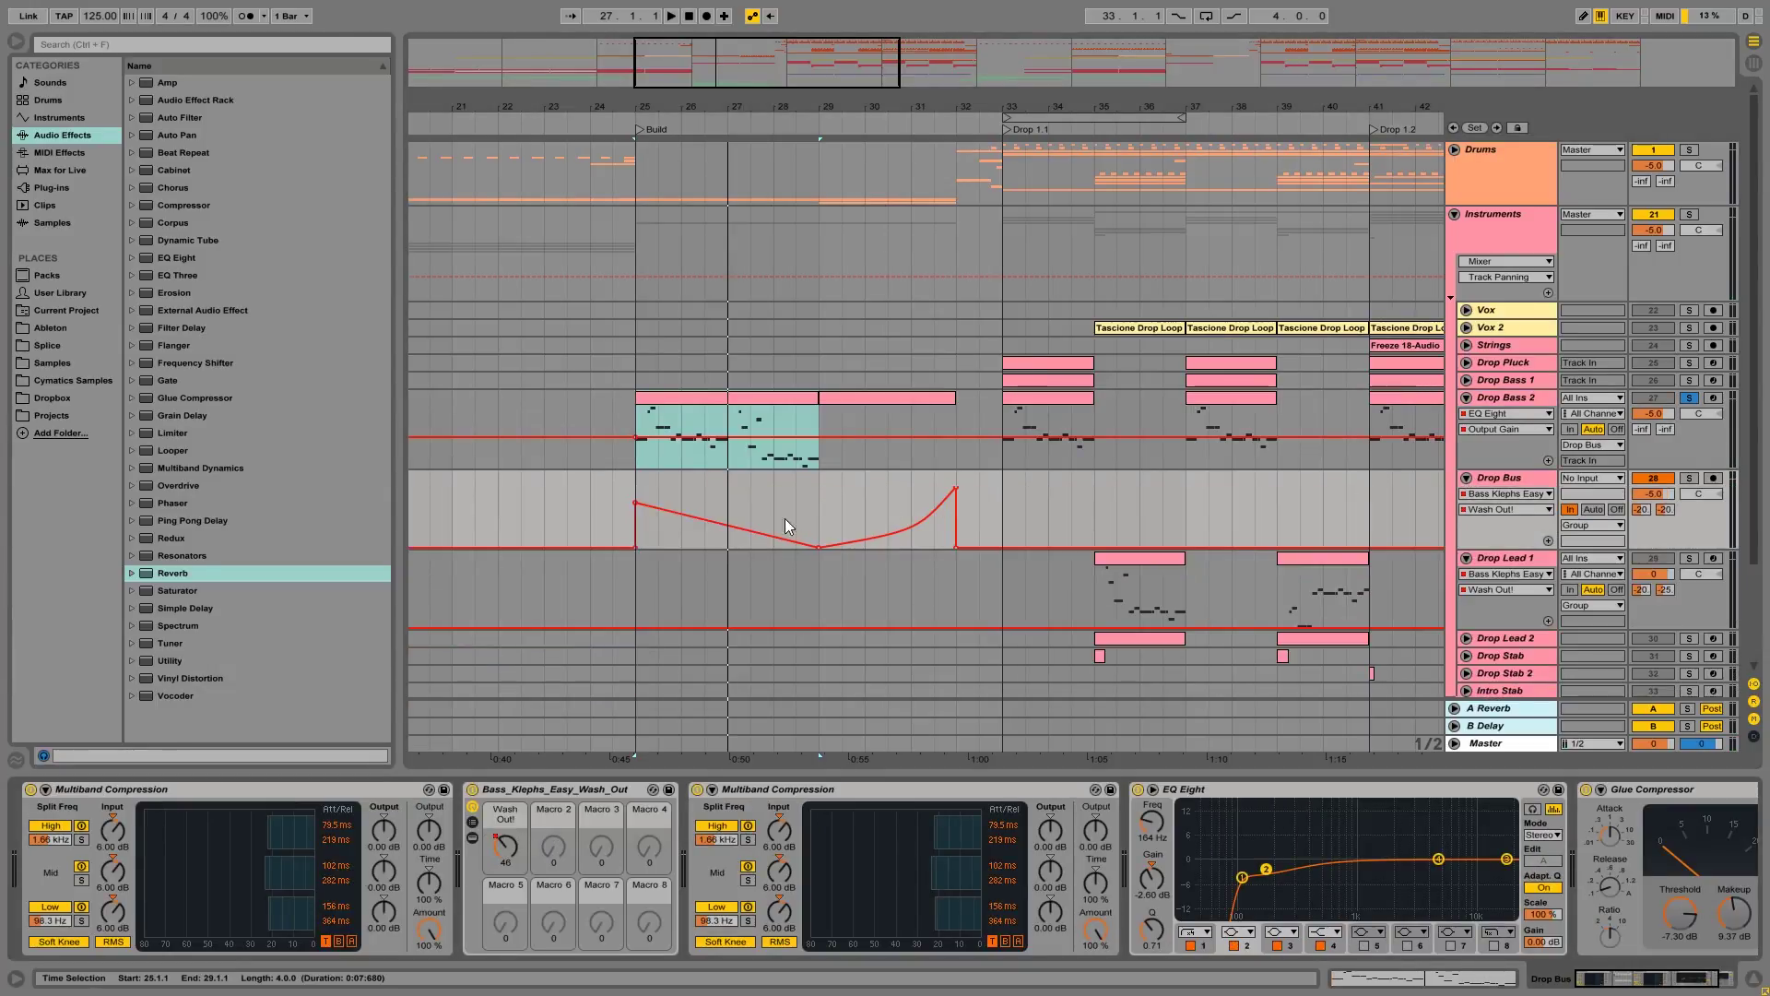
{"action": "left_click_drag", "start_coordinate": [636, 488], "coordinate": [822, 511]}
{"action": "left_click", "coordinate": [640, 493]}
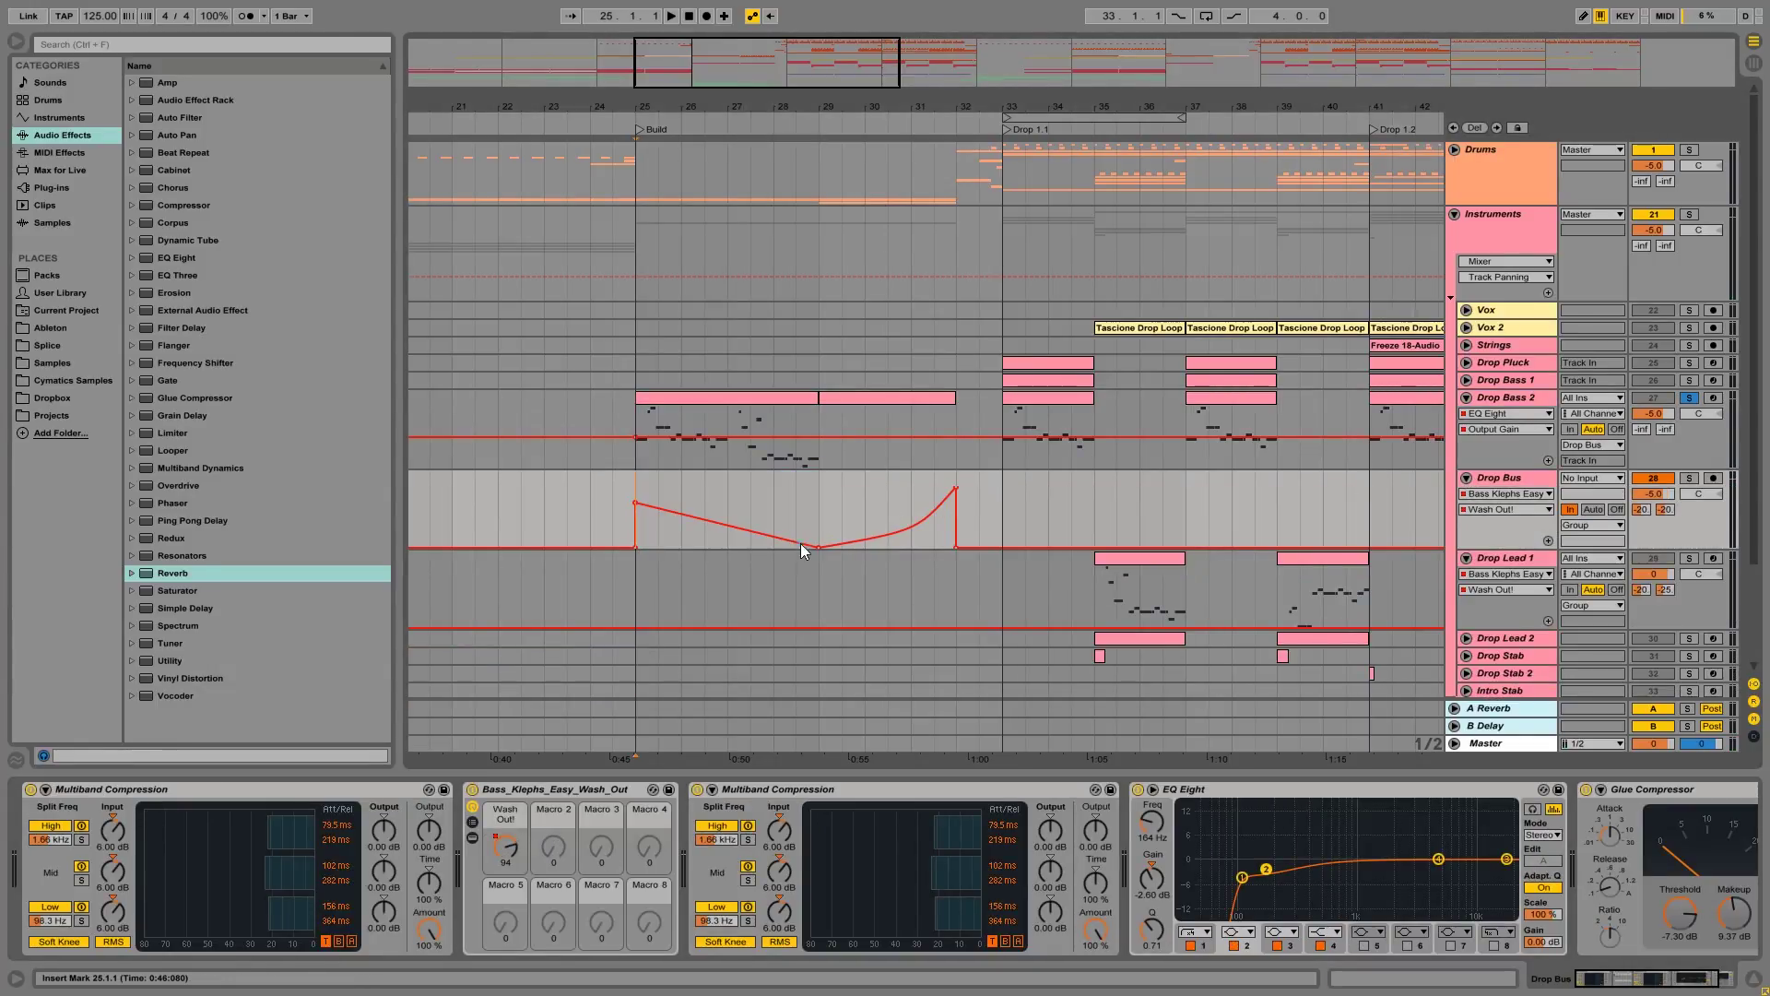
Step: Set Drop Bass 2's EQ Eight band 8 to 22.0 kHz, show its frequency automation lane and re-enable automation
{"action": "left_click", "coordinate": [633, 451]}
{"action": "mouse_move", "coordinate": [1225, 914]}
{"action": "left_mouse_down"}
{"action": "mouse_move", "coordinate": [1088, 904]}
{"action": "mouse_move", "coordinate": [1225, 914]}
{"action": "left_mouse_up"}
{"action": "left_click", "coordinate": [865, 836]}
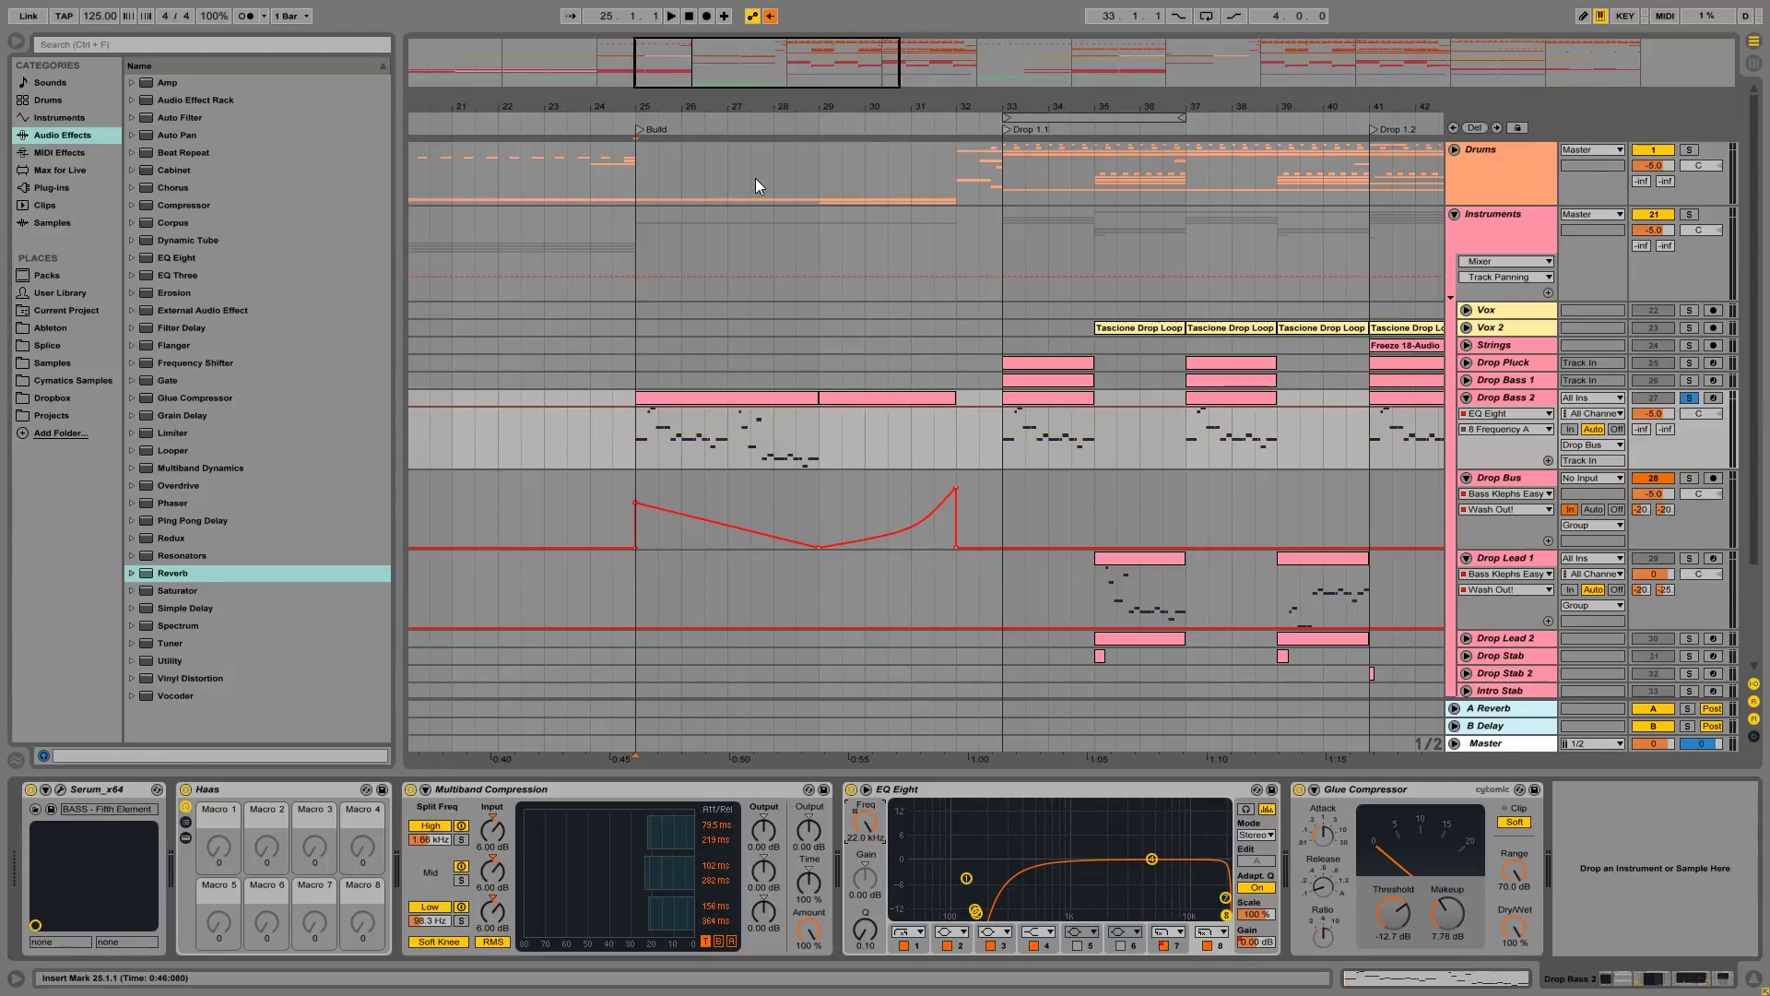
{"action": "left_click", "coordinate": [770, 16]}
Step: Duplicate the Drop Bass 2 clip from bars 25 to 29 onto bar 29 and delete the copy's part beyond bar 32
{"action": "left_click_drag", "start_coordinate": [638, 440], "coordinate": [816, 441]}
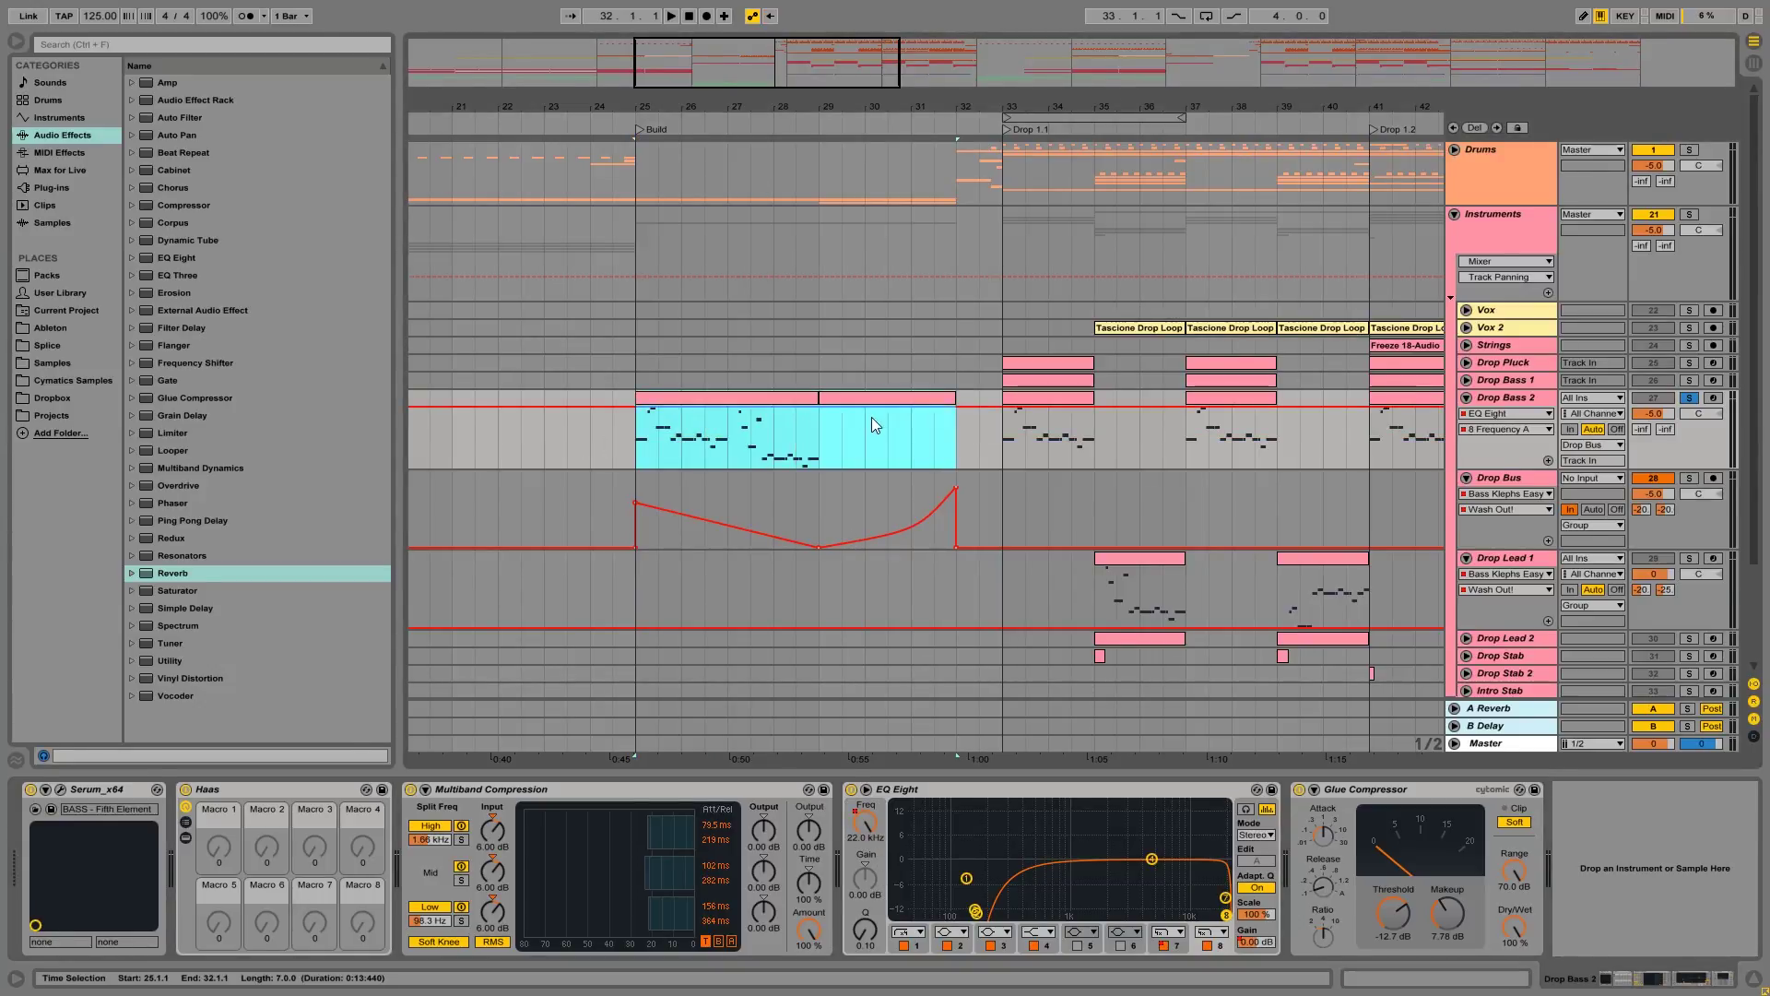
{"action": "key", "text": "ctrl+d"}
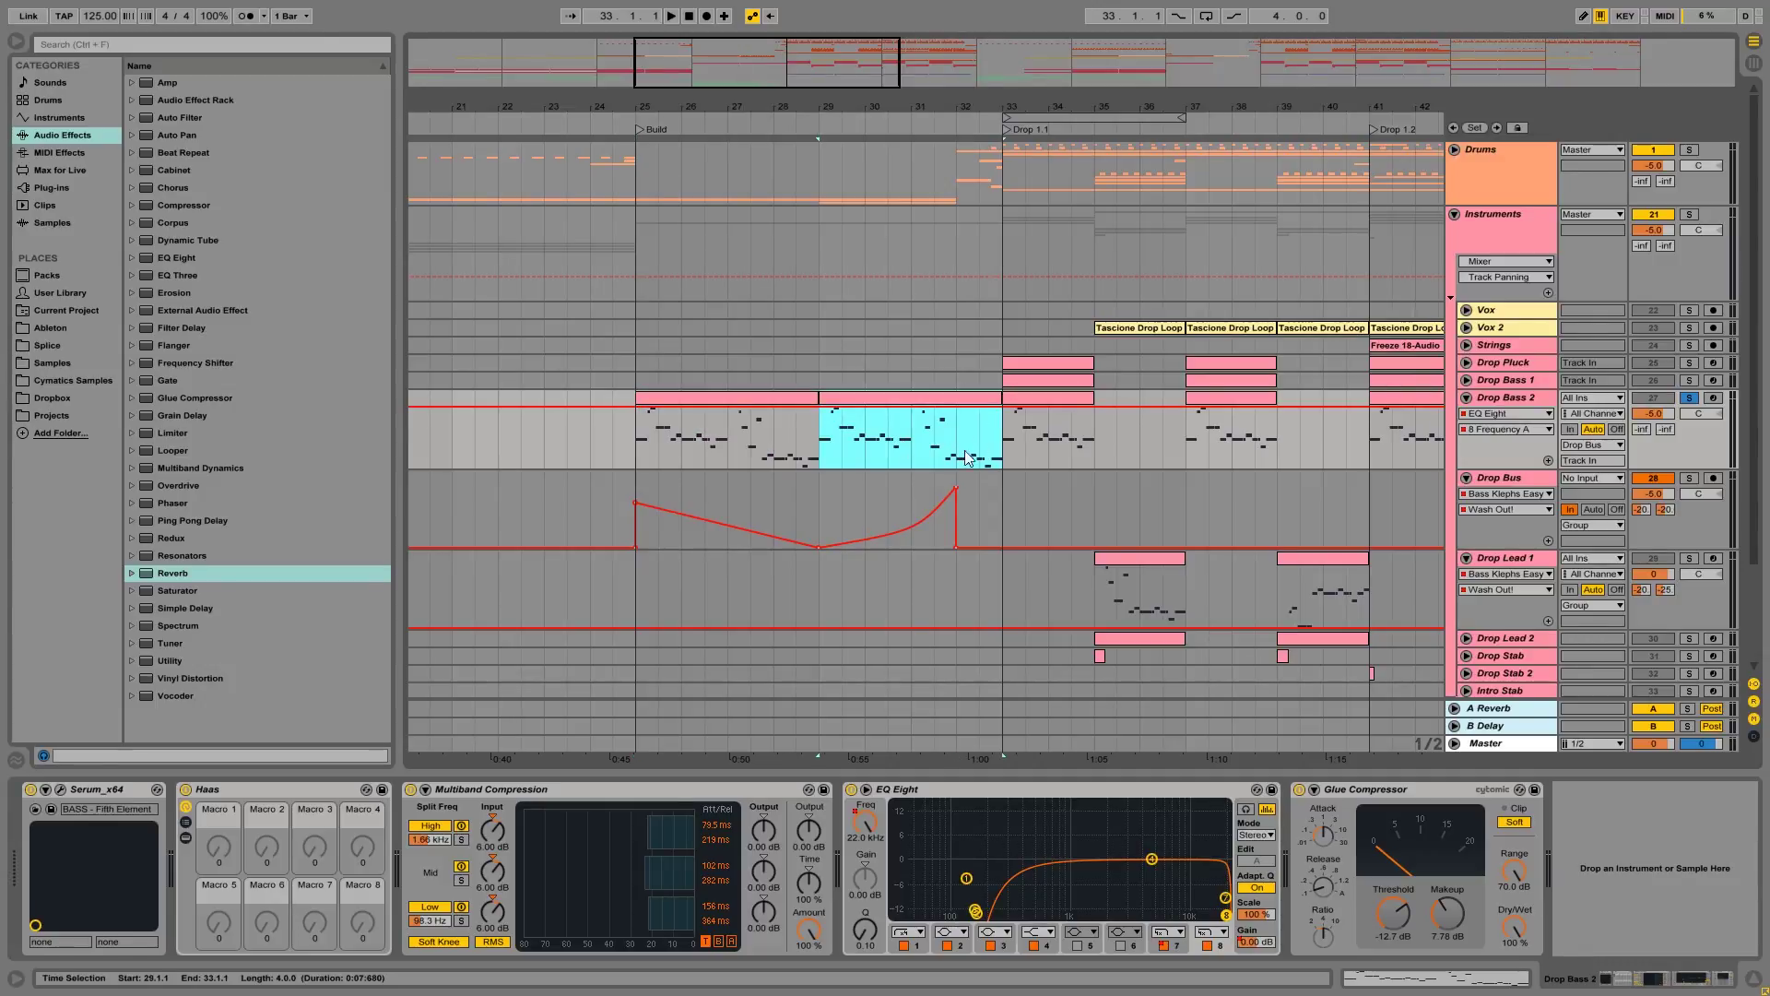
{"action": "left_click_drag", "start_coordinate": [959, 433], "coordinate": [1003, 433]}
{"action": "key", "text": "Delete"}
Step: Automate Drop Bass 2's EQ Eight band 8 frequency to rise from 200 Hz at bar 25 to 22.0 kHz at bar 32, and play it
{"action": "left_click", "coordinate": [880, 399]}
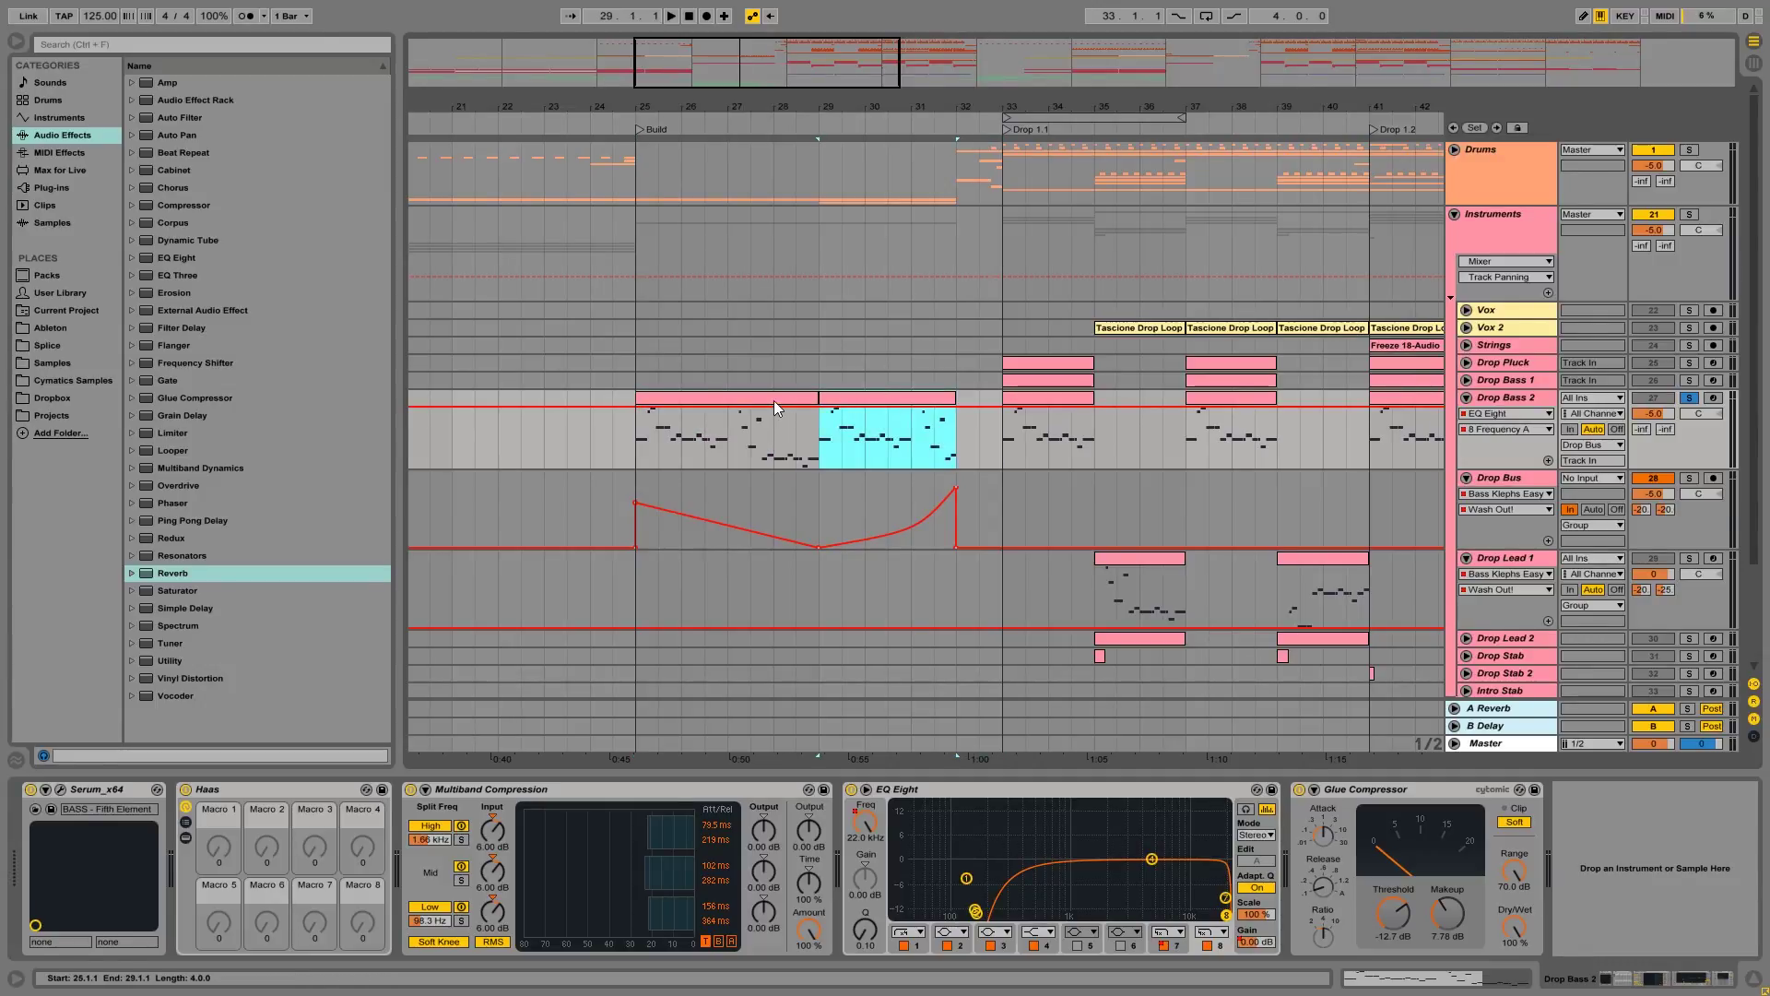
{"action": "left_click", "coordinate": [773, 398], "text": "shift"}
{"action": "left_click", "coordinate": [782, 413]}
{"action": "left_click", "coordinate": [786, 399]}
{"action": "left_click", "coordinate": [850, 402], "text": "shift"}
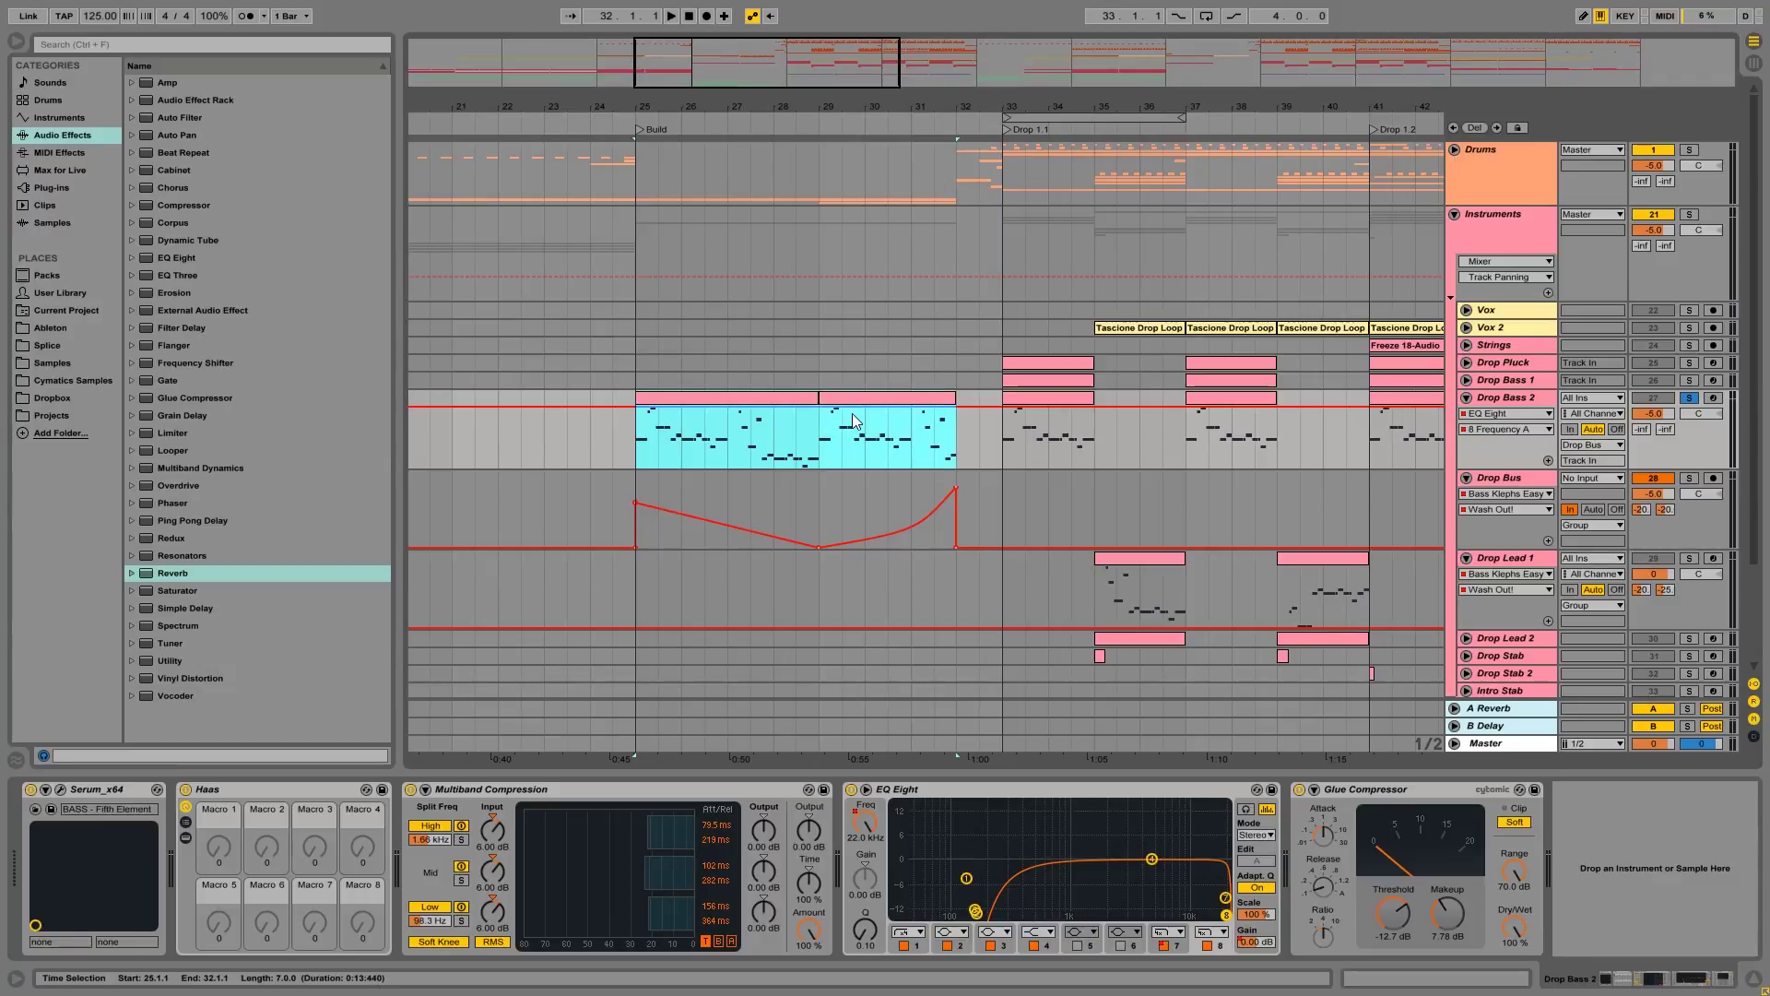
{"action": "key", "text": "space"}
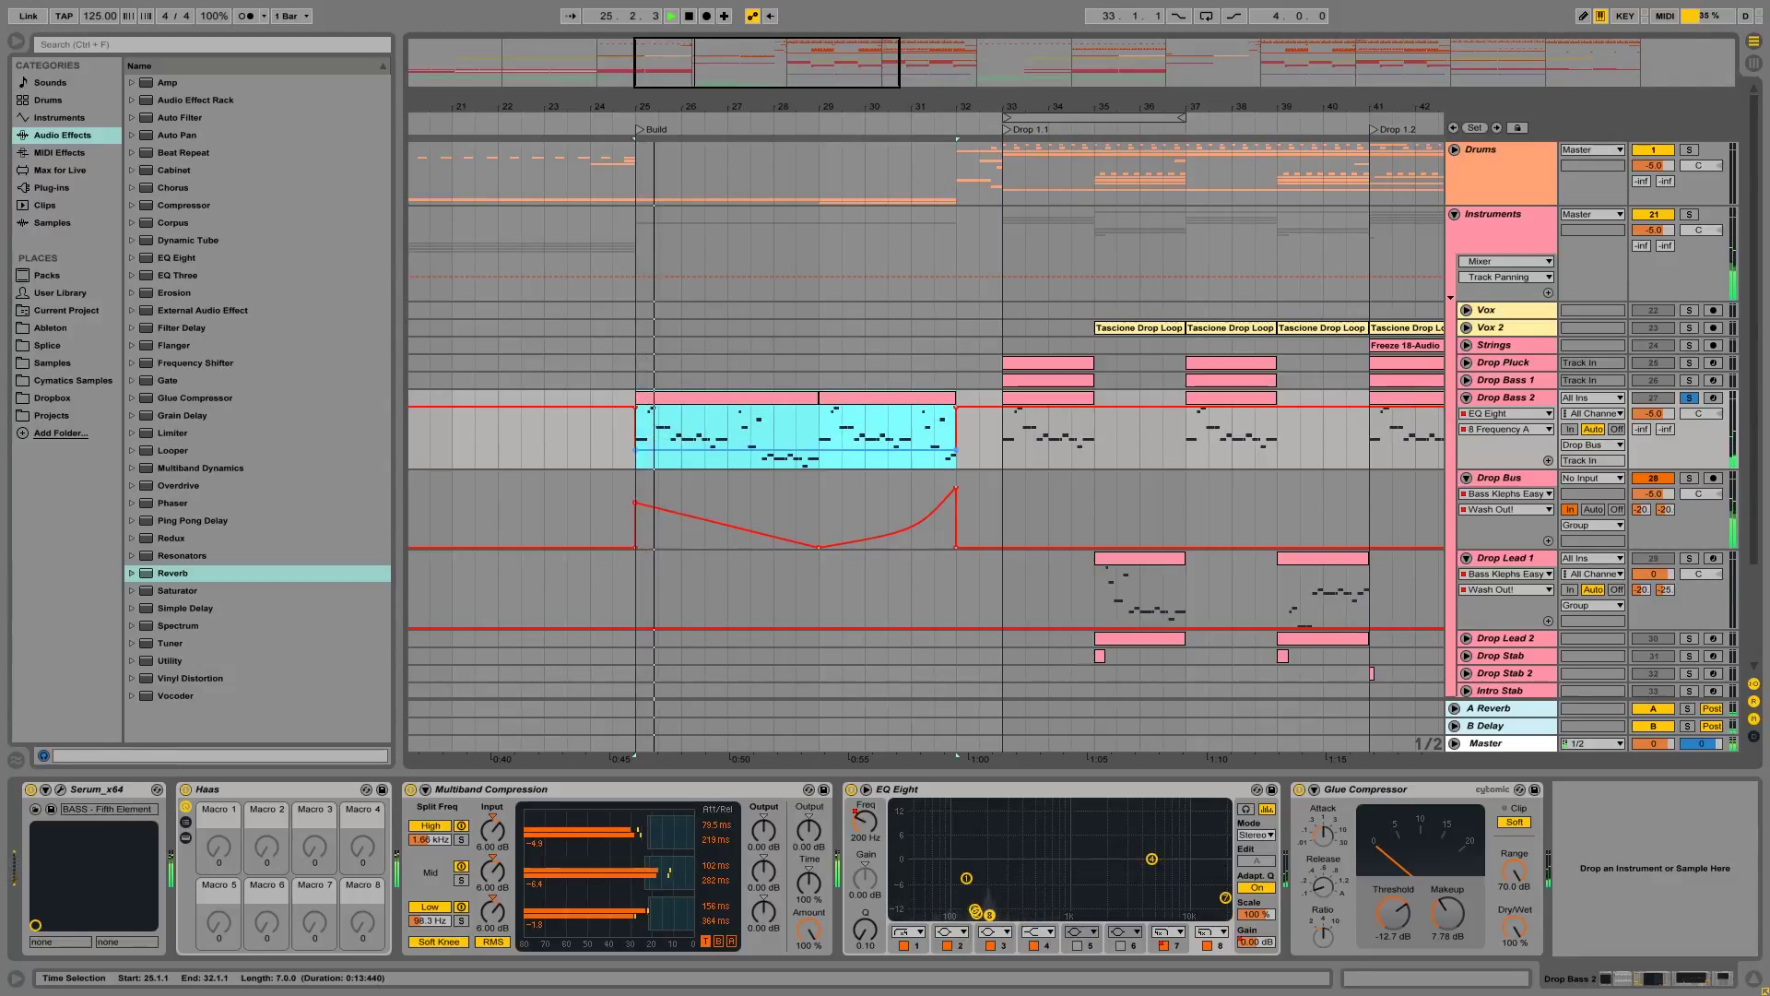
{"action": "left_click", "coordinate": [956, 451]}
{"action": "left_click", "coordinate": [822, 458]}
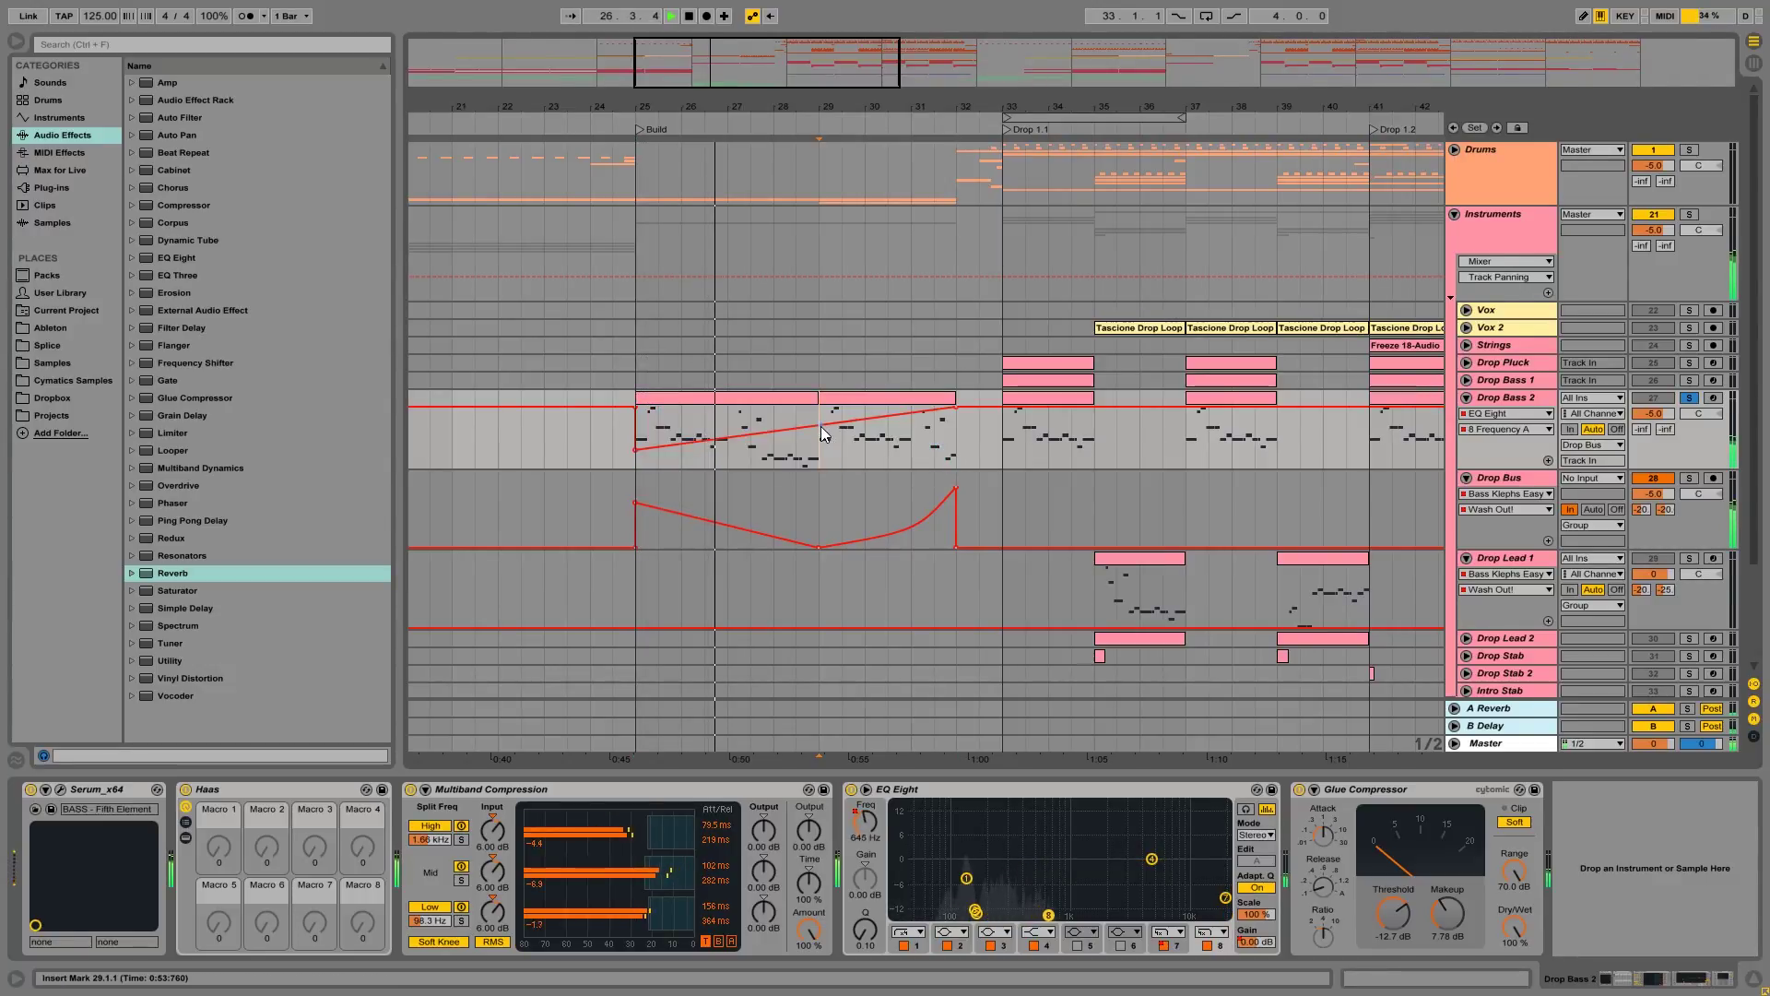
{"action": "left_click_drag", "start_coordinate": [818, 518], "coordinate": [933, 516]}
{"action": "key", "text": "space"}
Step: Peak the Drop Bass 2 filter automation just after bar 29, dip it at bar 32 and ramp it back up by bar 33
{"action": "left_click", "coordinate": [820, 444]}
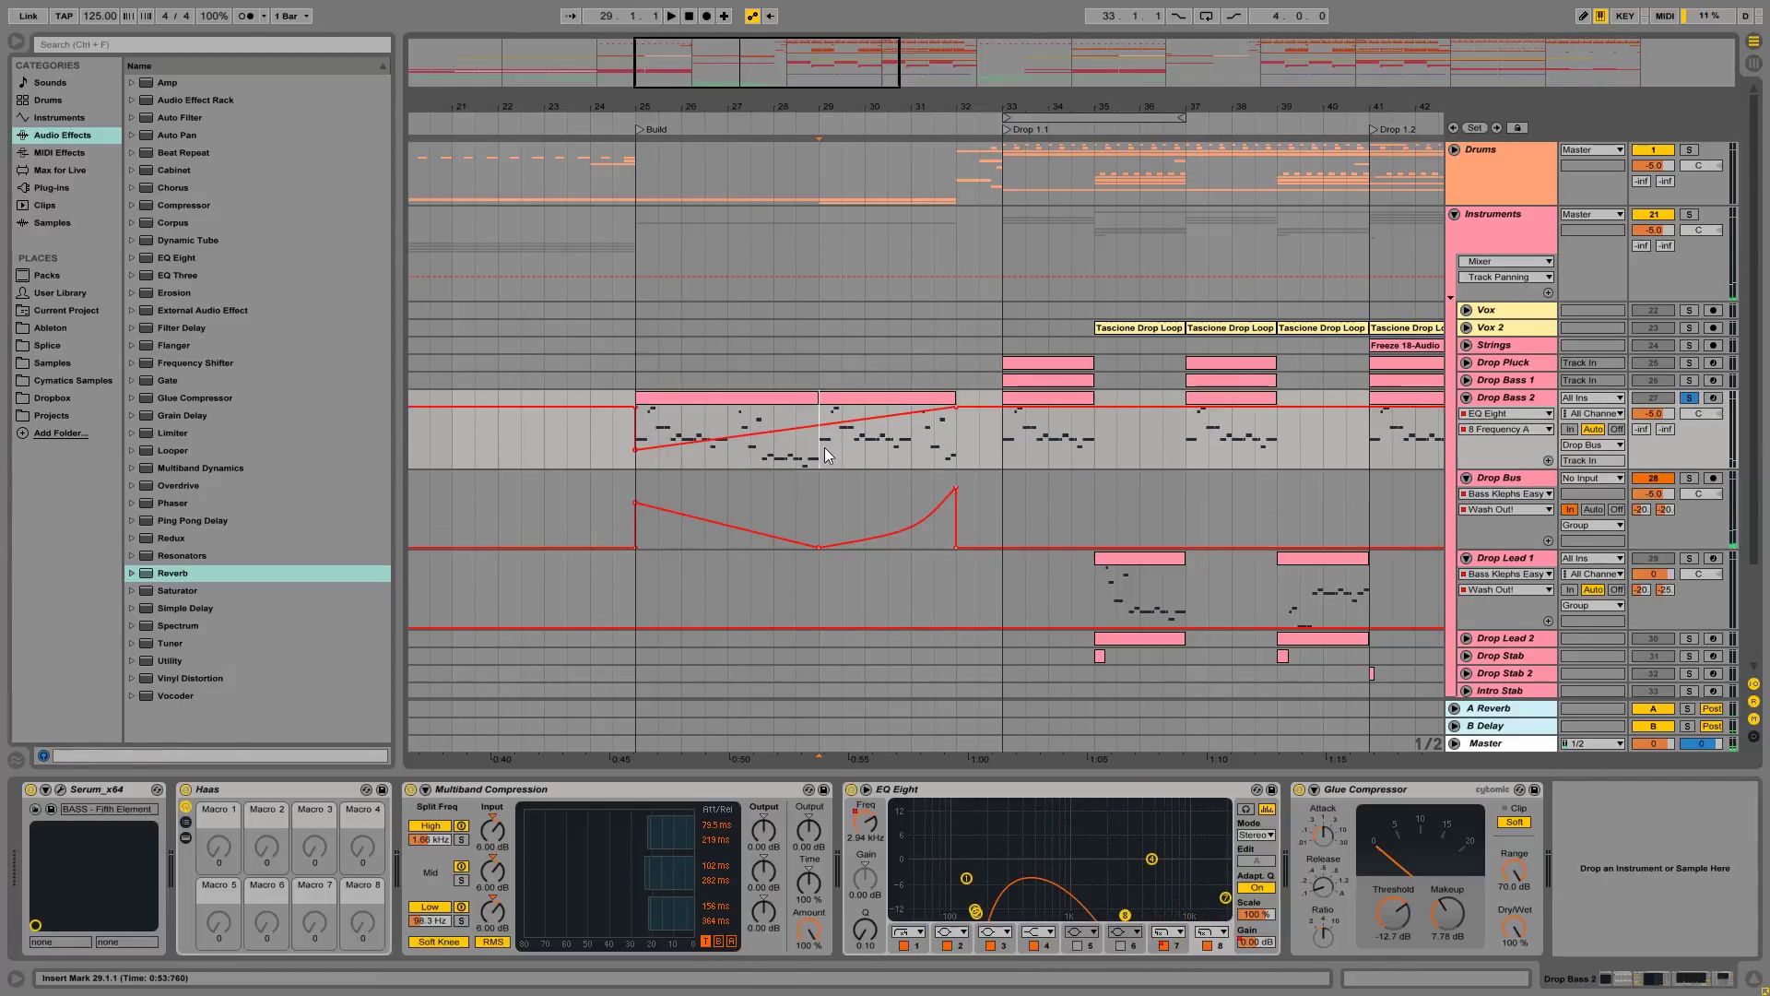
{"action": "left_click_drag", "start_coordinate": [817, 427], "coordinate": [830, 409]}
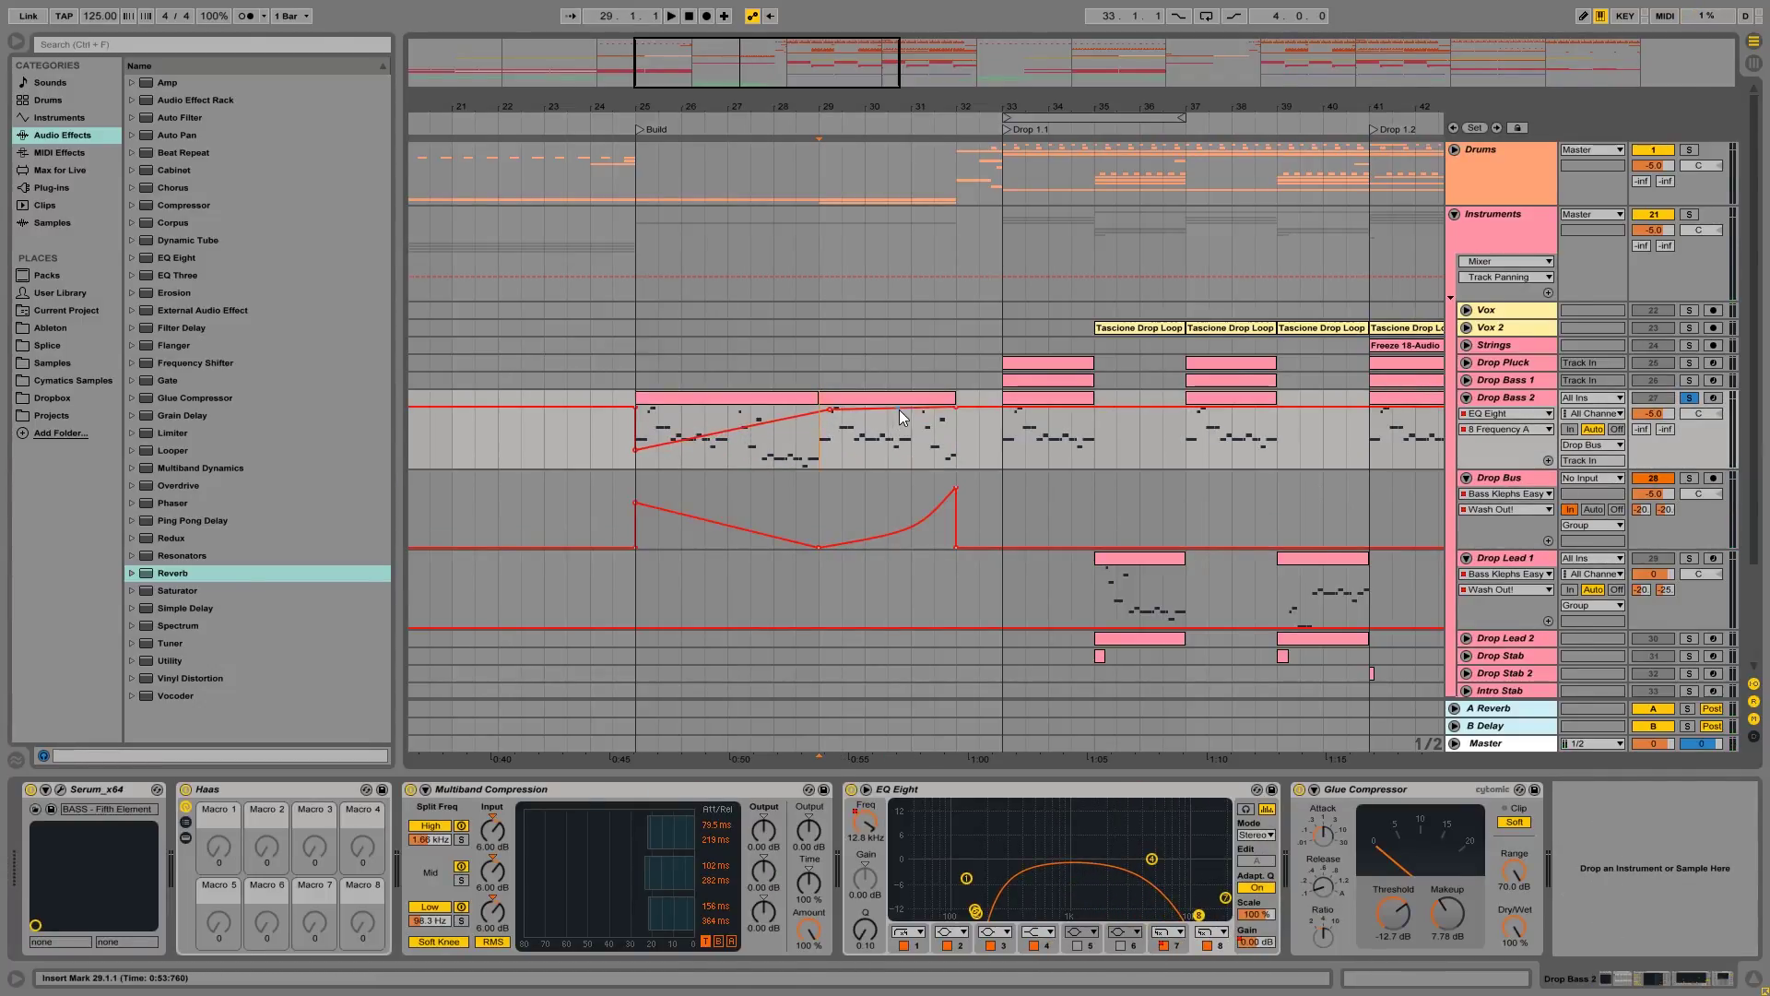
{"action": "key", "text": "space"}
{"action": "left_click_drag", "start_coordinate": [956, 406], "coordinate": [955, 429]}
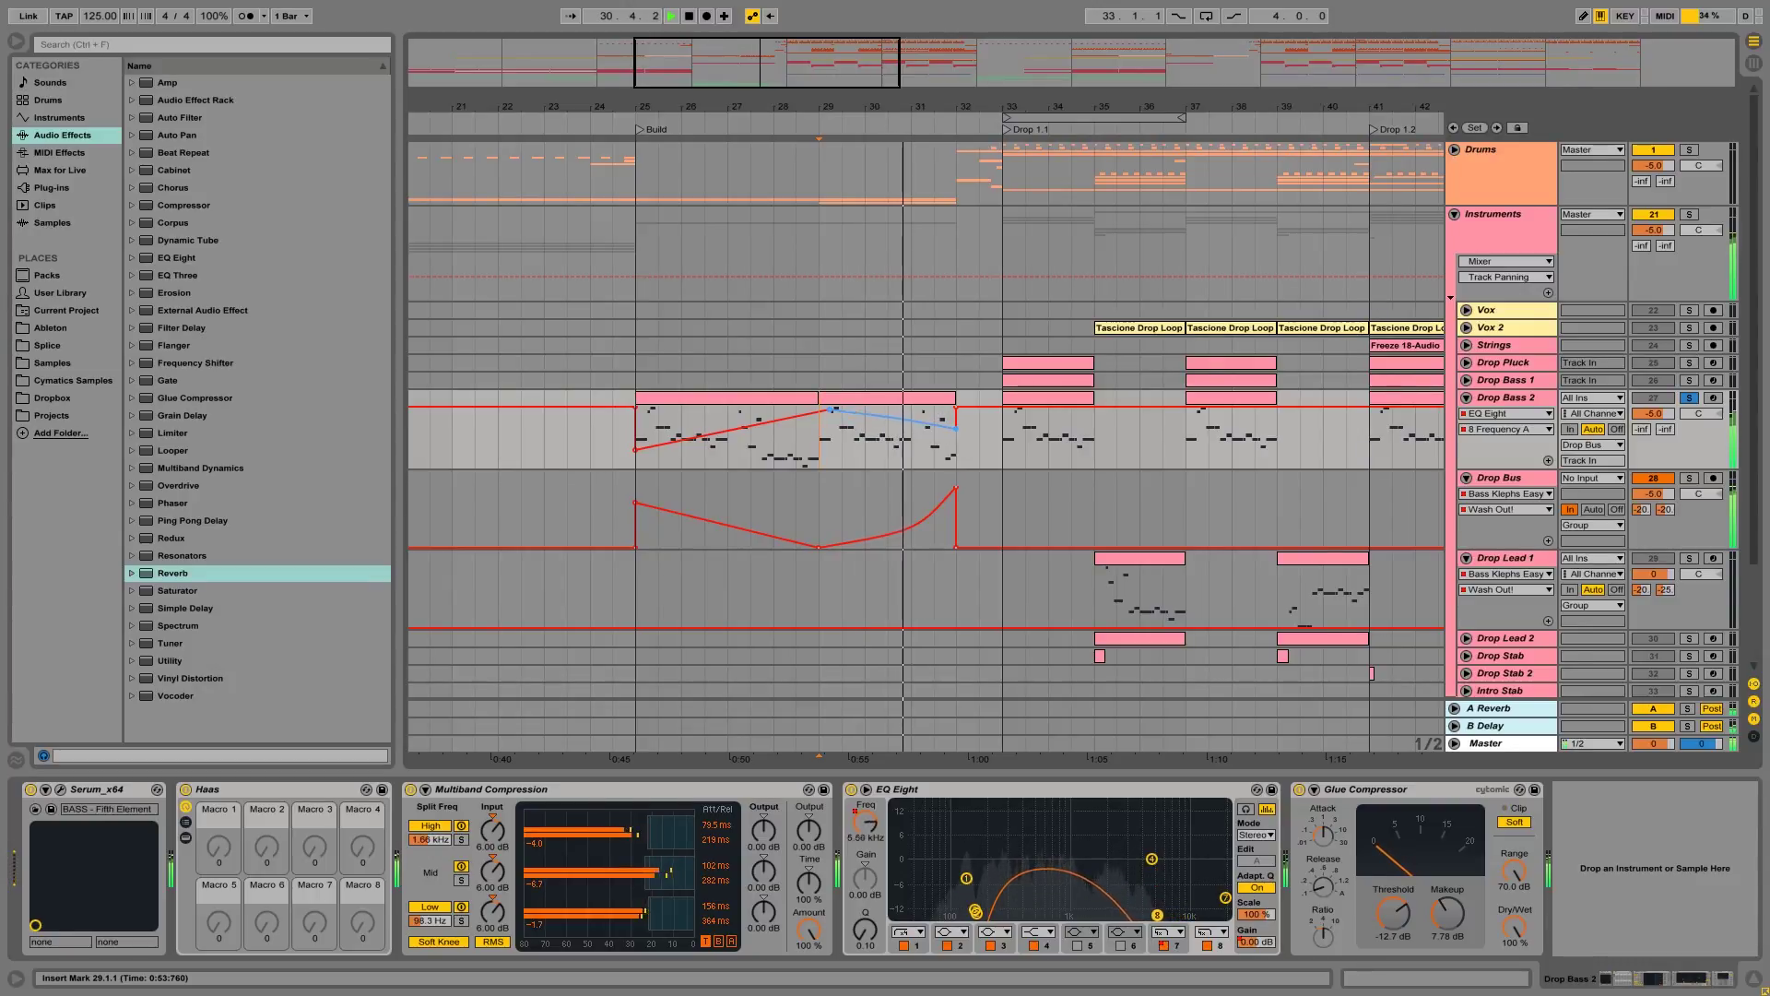
{"action": "left_click_drag", "start_coordinate": [956, 428], "coordinate": [1000, 408]}
{"action": "key", "text": "space"}
Step: Unsolo Drop Bass 2 and play the build in the full mix from bar 24
{"action": "left_click", "coordinate": [871, 396]}
{"action": "left_click", "coordinate": [722, 398]}
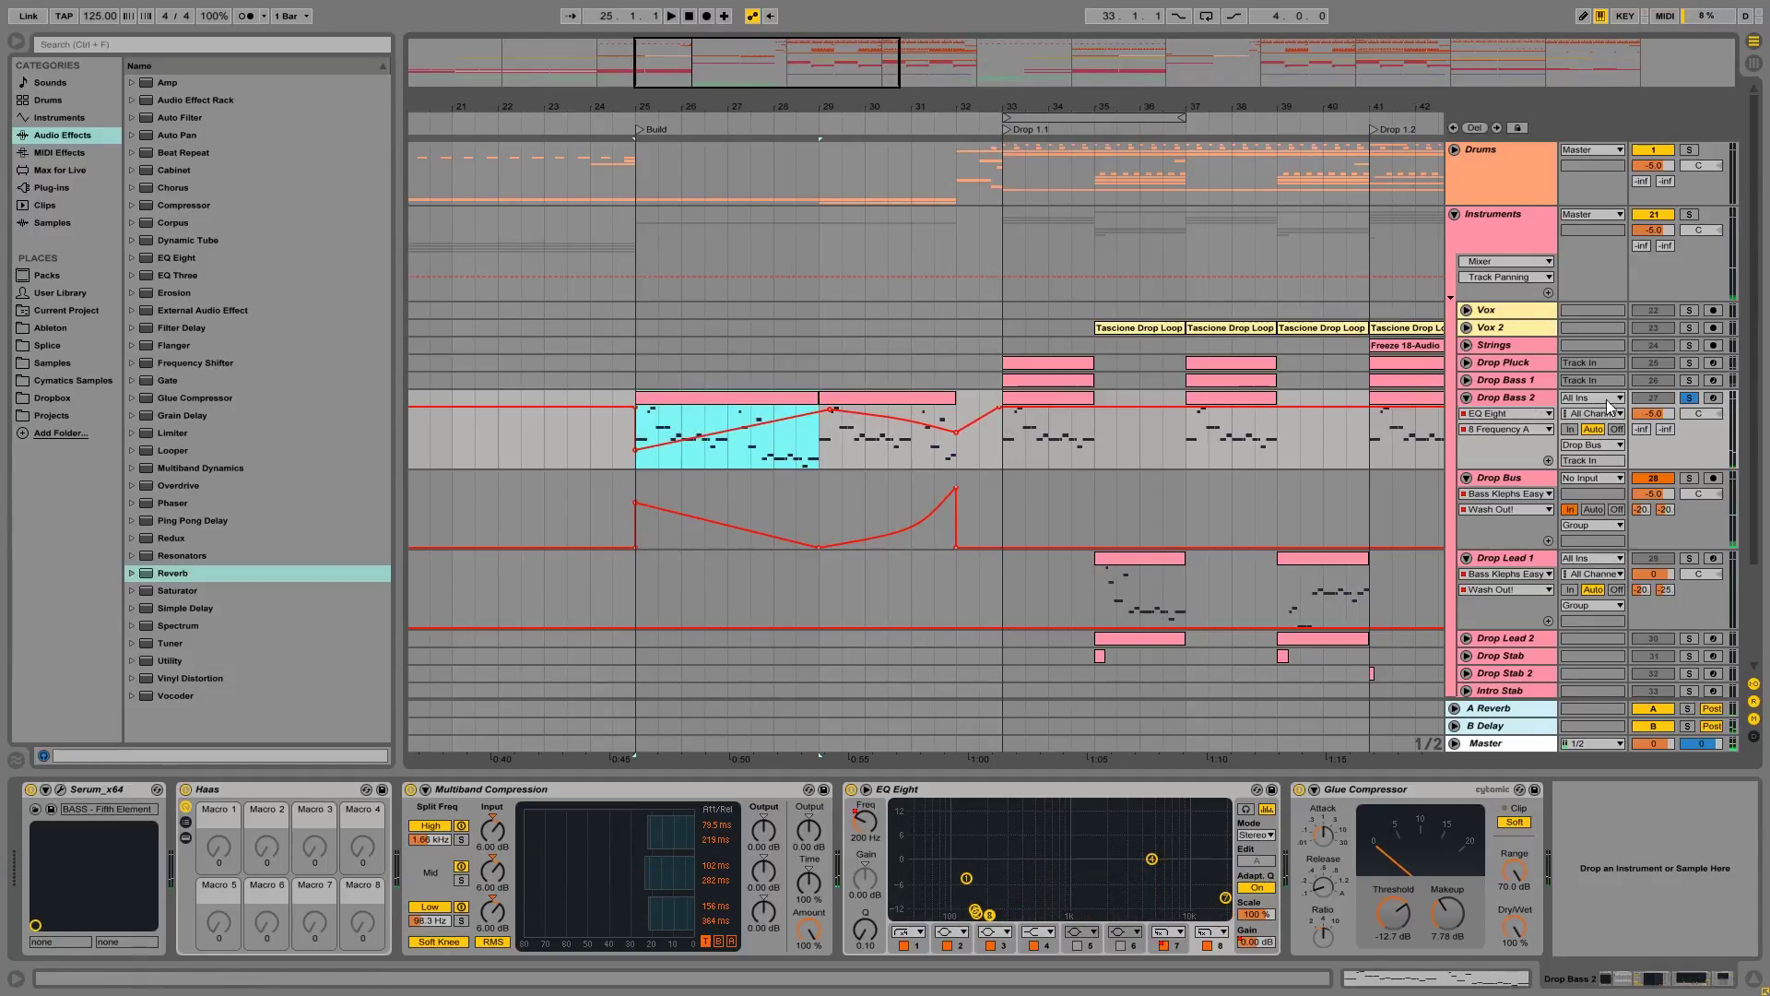
{"action": "left_click", "coordinate": [590, 453]}
{"action": "key", "text": "space"}
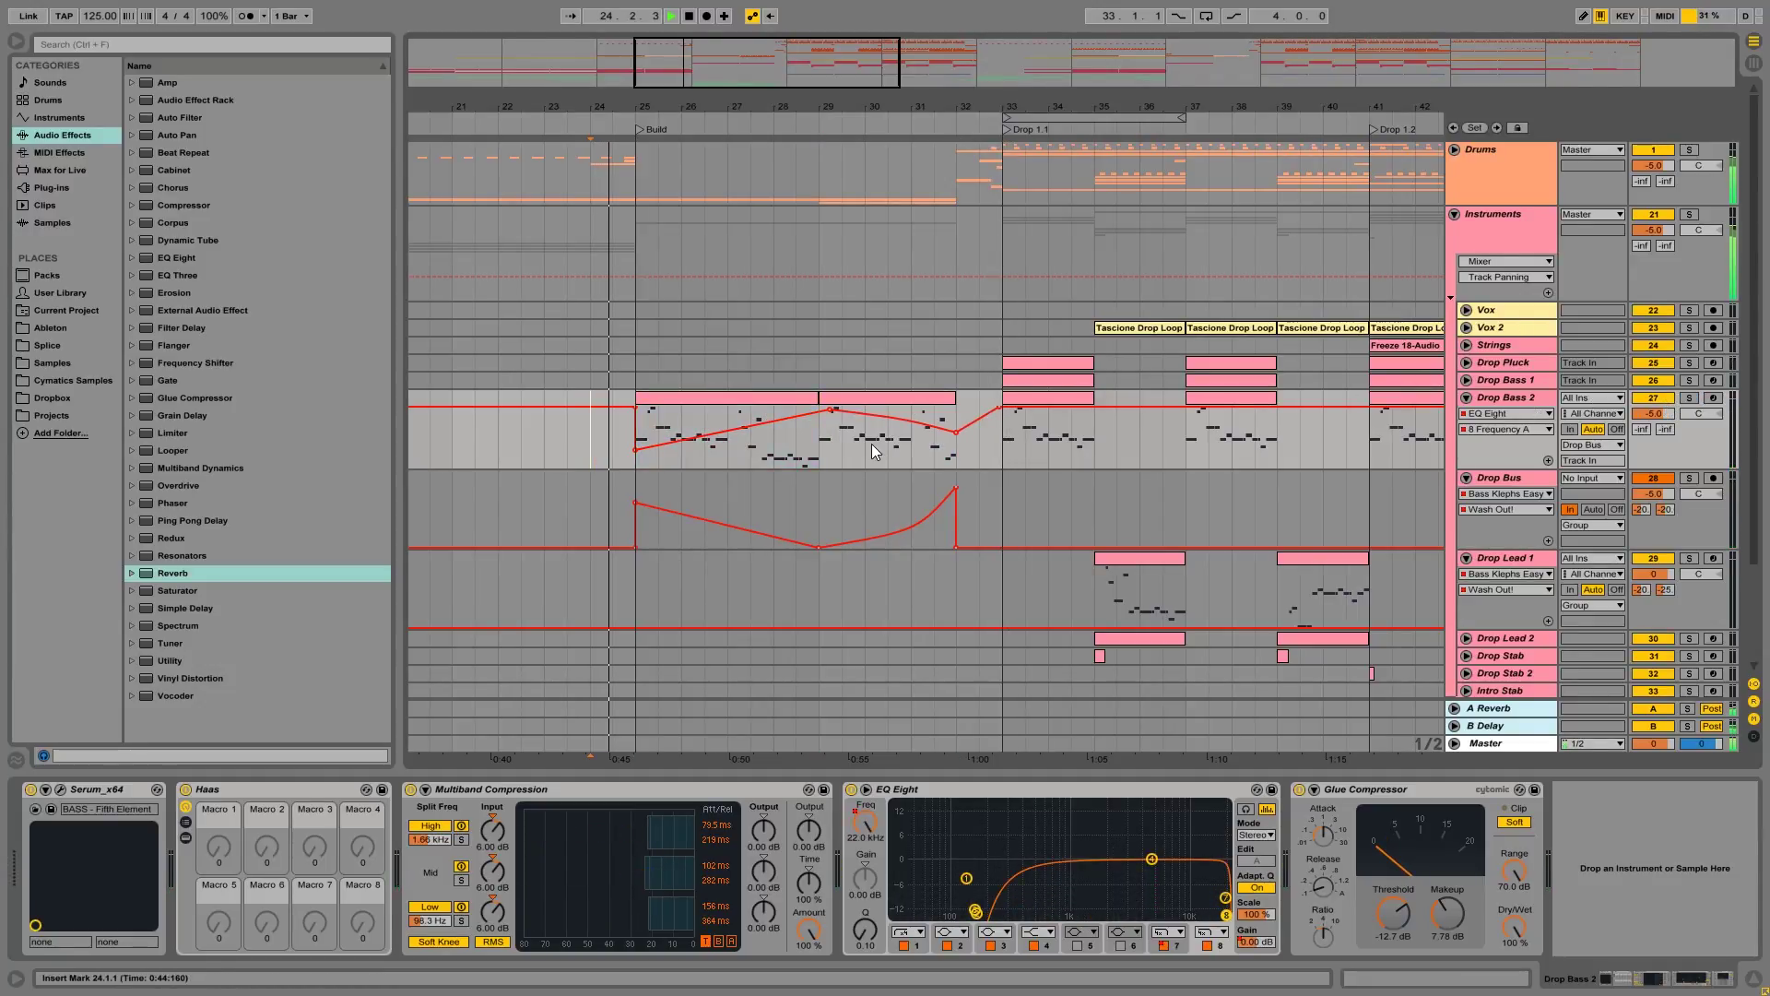
Step: Fold Drop Lead 1, check the Drop Bus devices, select Drop Bass 2's clip from bar 29 to 32 and stop playback
{"action": "left_click", "coordinate": [1474, 558]}
{"action": "left_click", "coordinate": [642, 484]}
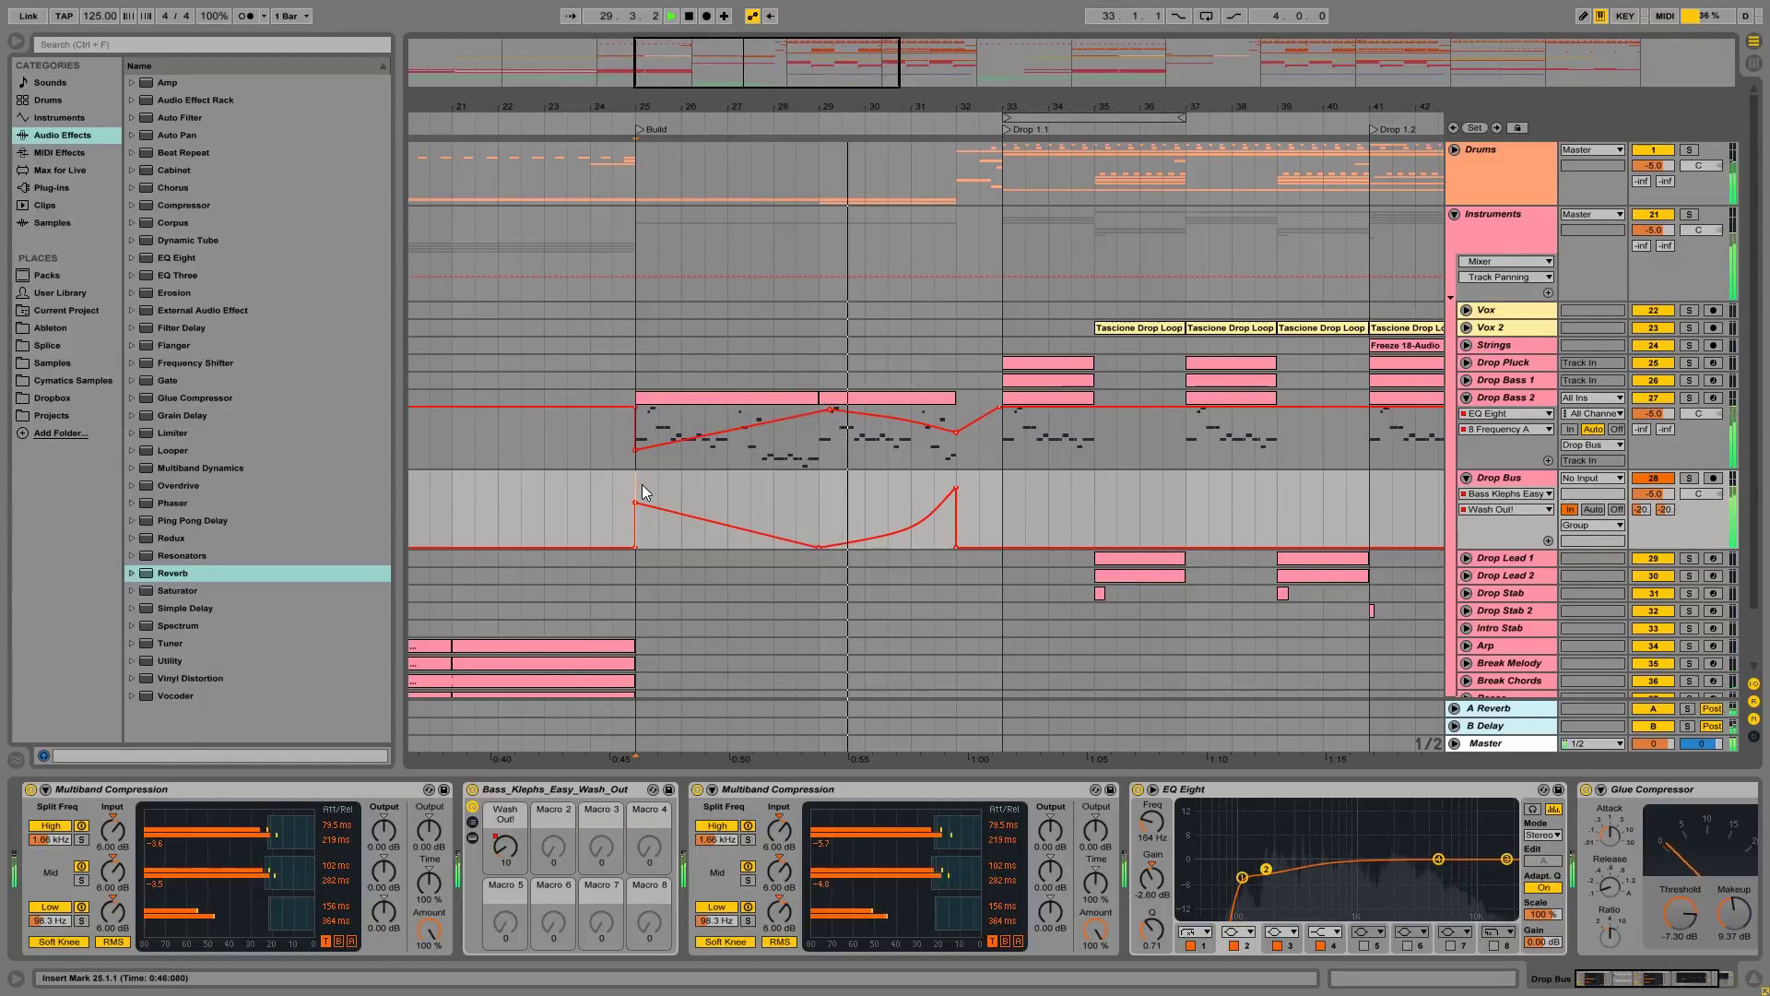
{"action": "left_click", "coordinate": [887, 418]}
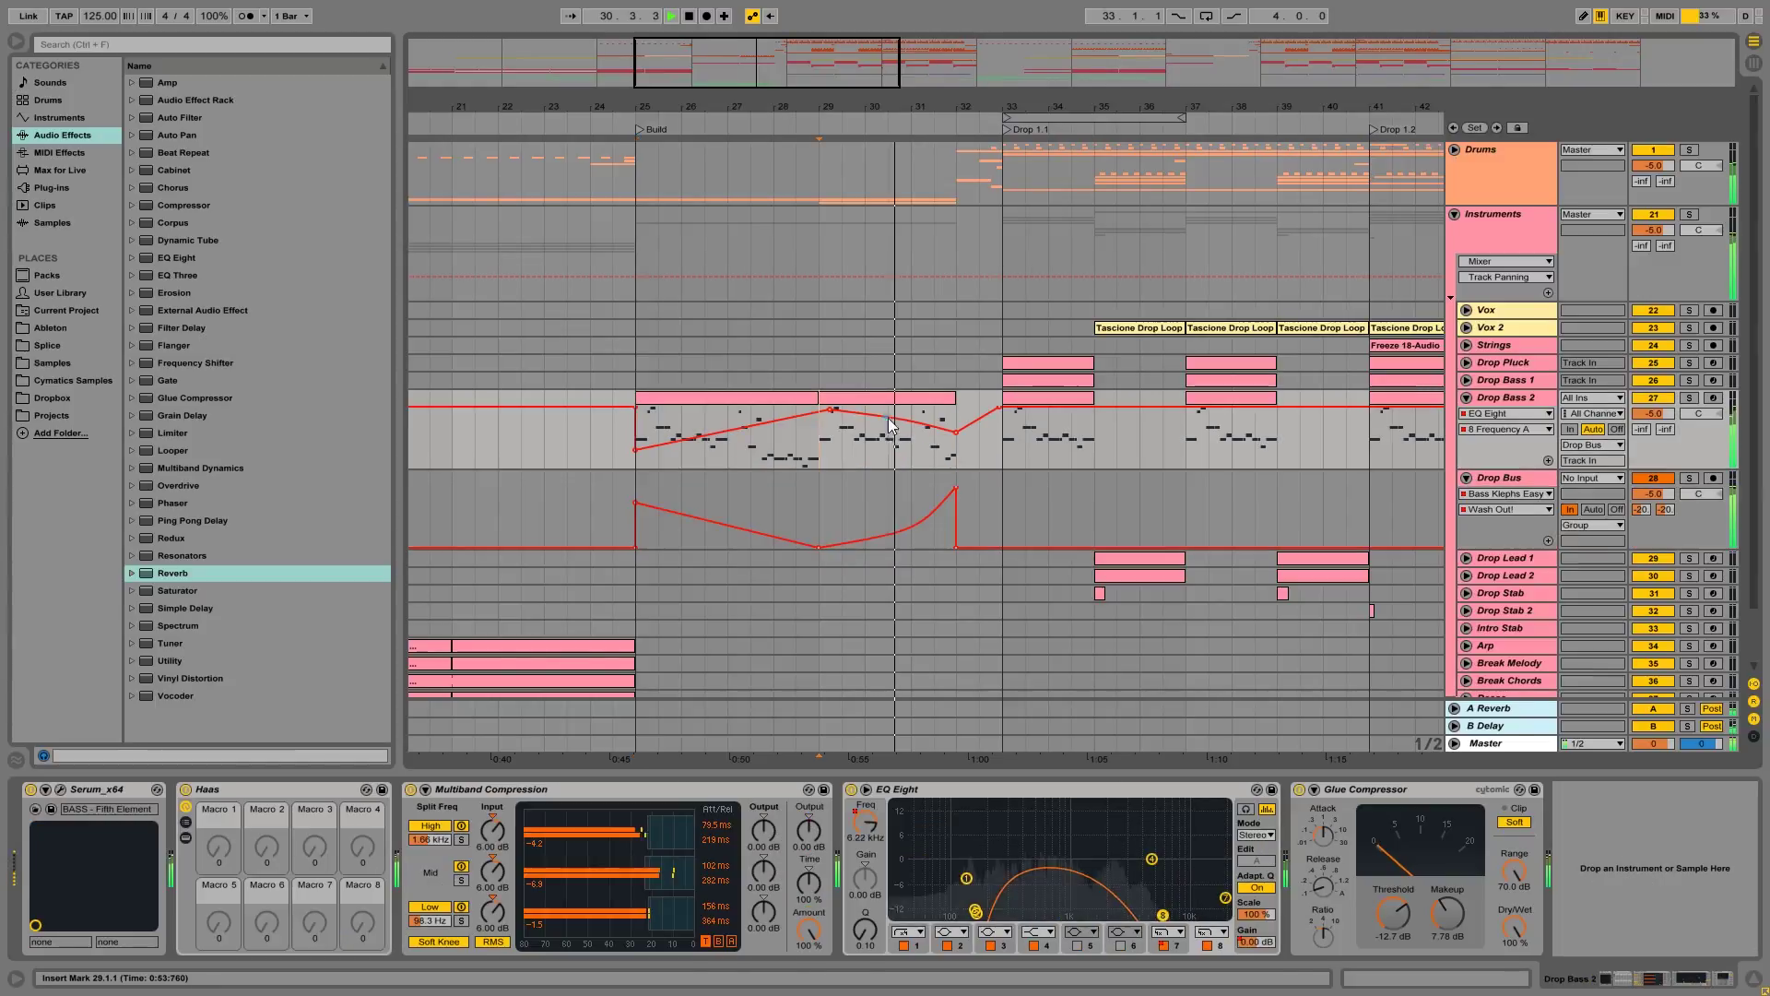
{"action": "left_click", "coordinate": [906, 399]}
{"action": "key", "text": "space"}
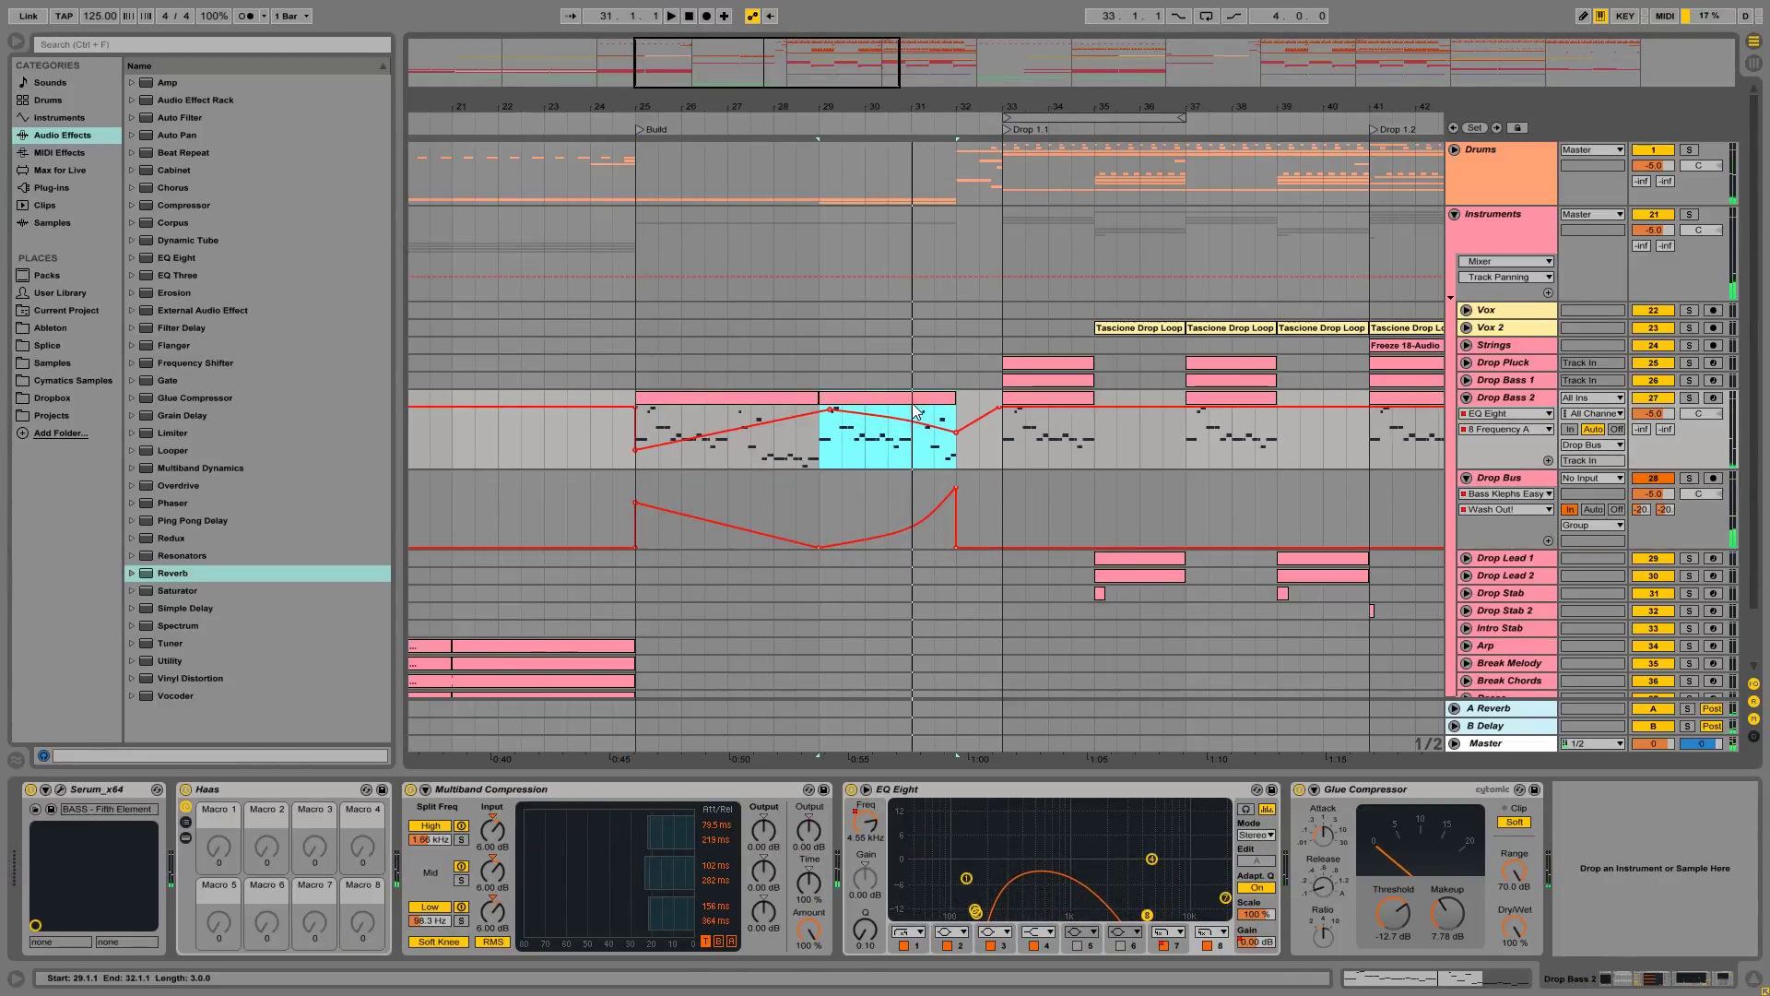
Step: Open Drop Bass 2's clip at bar 29 and delete every note except the first G1
{"action": "double_click", "coordinate": [915, 411]}
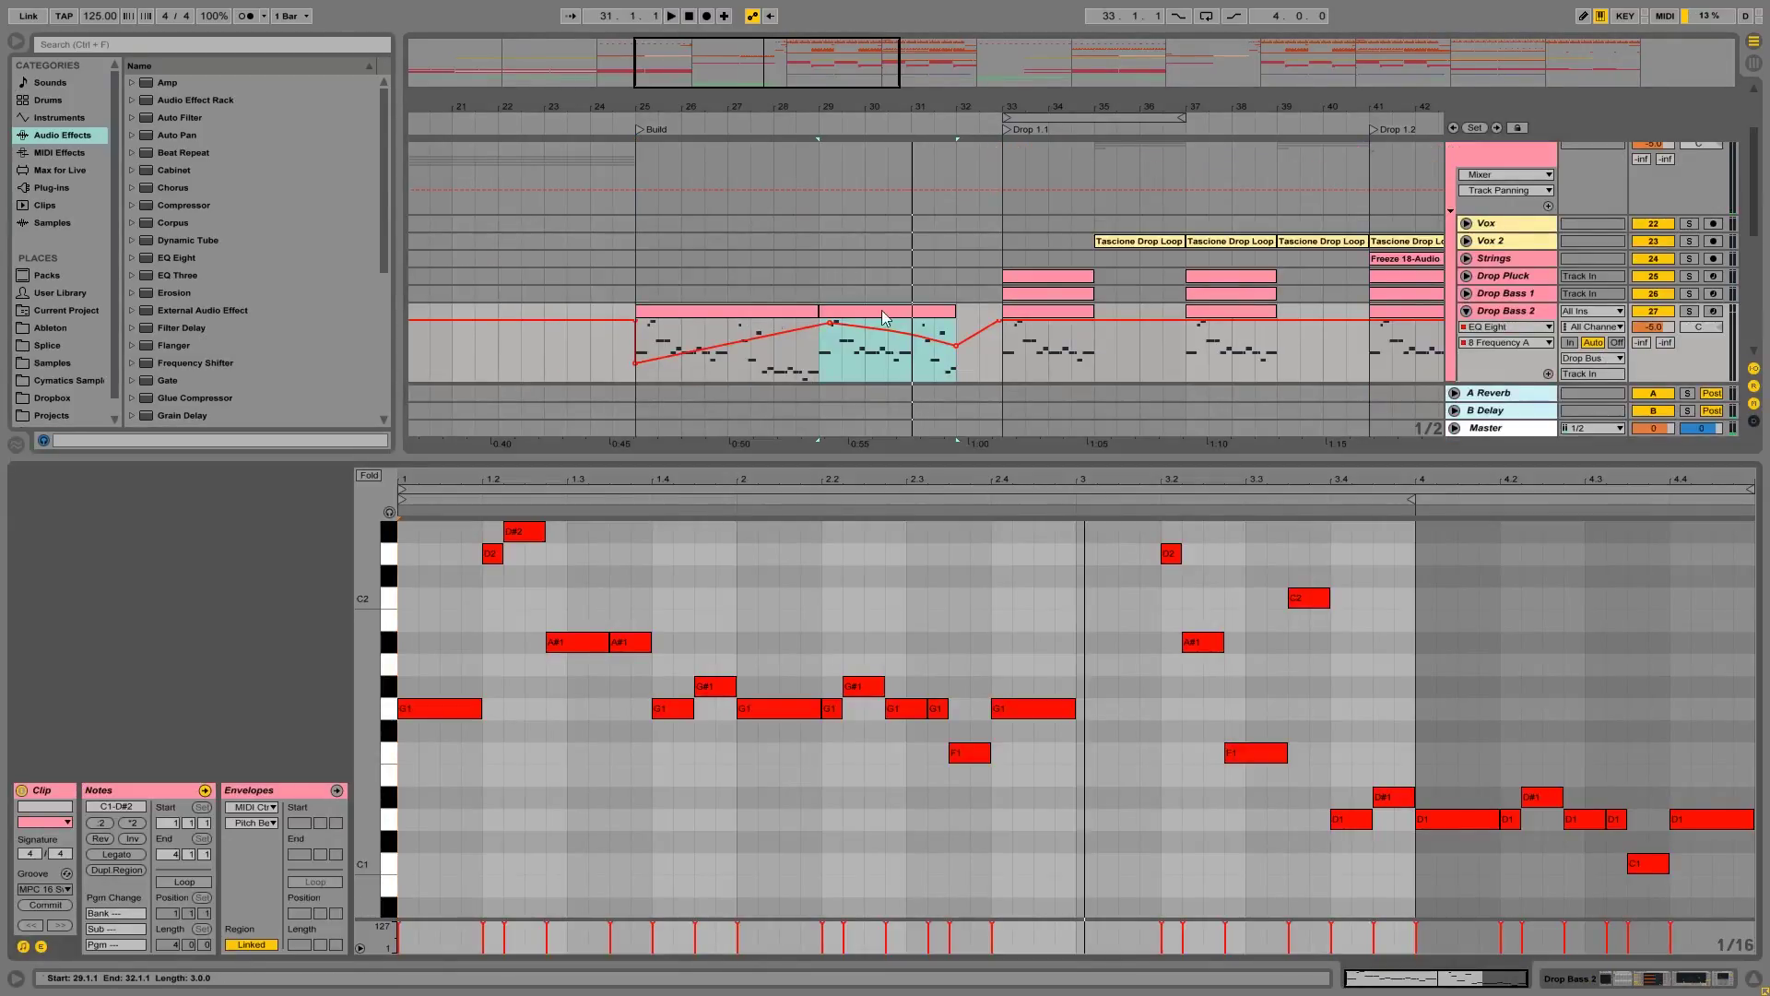
{"action": "left_click_drag", "start_coordinate": [480, 879], "coordinate": [1756, 512]}
{"action": "key", "text": "Delete"}
{"action": "left_click_drag", "start_coordinate": [454, 751], "coordinate": [444, 621]}
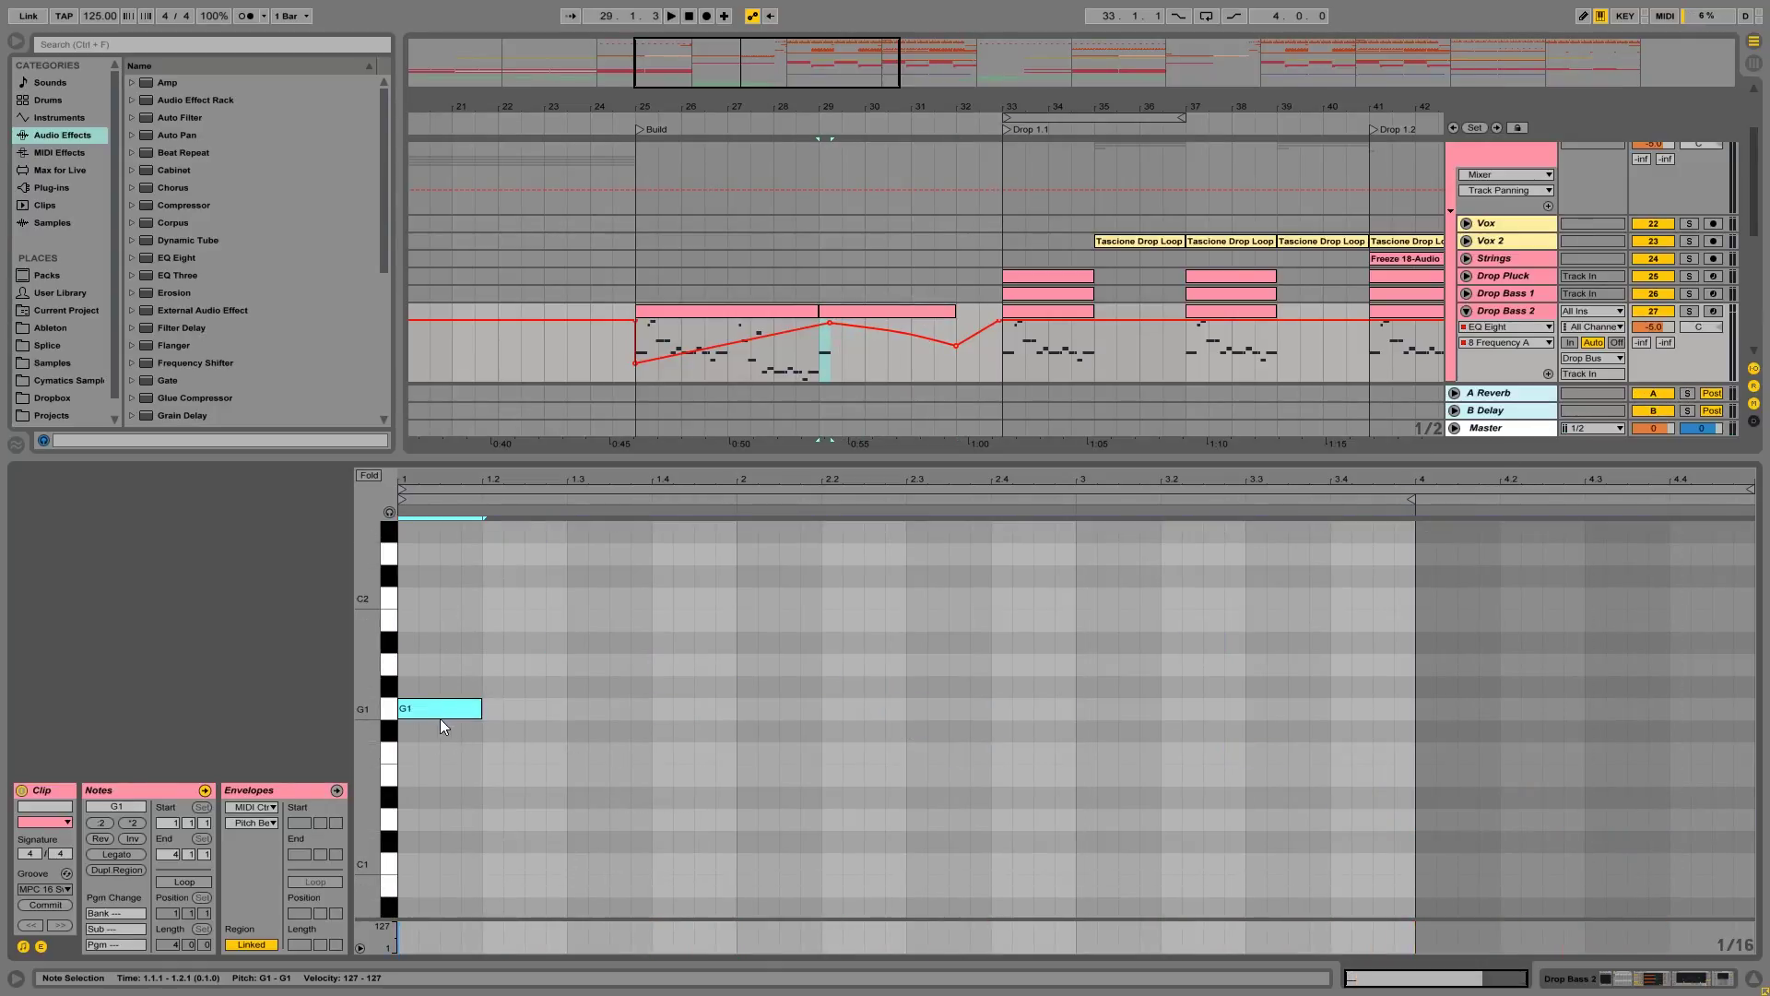
Step: Duplicate the quarter-note G1 until it fills the clip's first two bars, and start playback
{"action": "key", "text": "ctrl+d"}
{"action": "key", "text": "ctrl+d"}
{"action": "key", "text": "ctrl+d"}
{"action": "key", "text": "ctrl+d"}
{"action": "key", "text": "ctrl+d"}
{"action": "key", "text": "ctrl+d"}
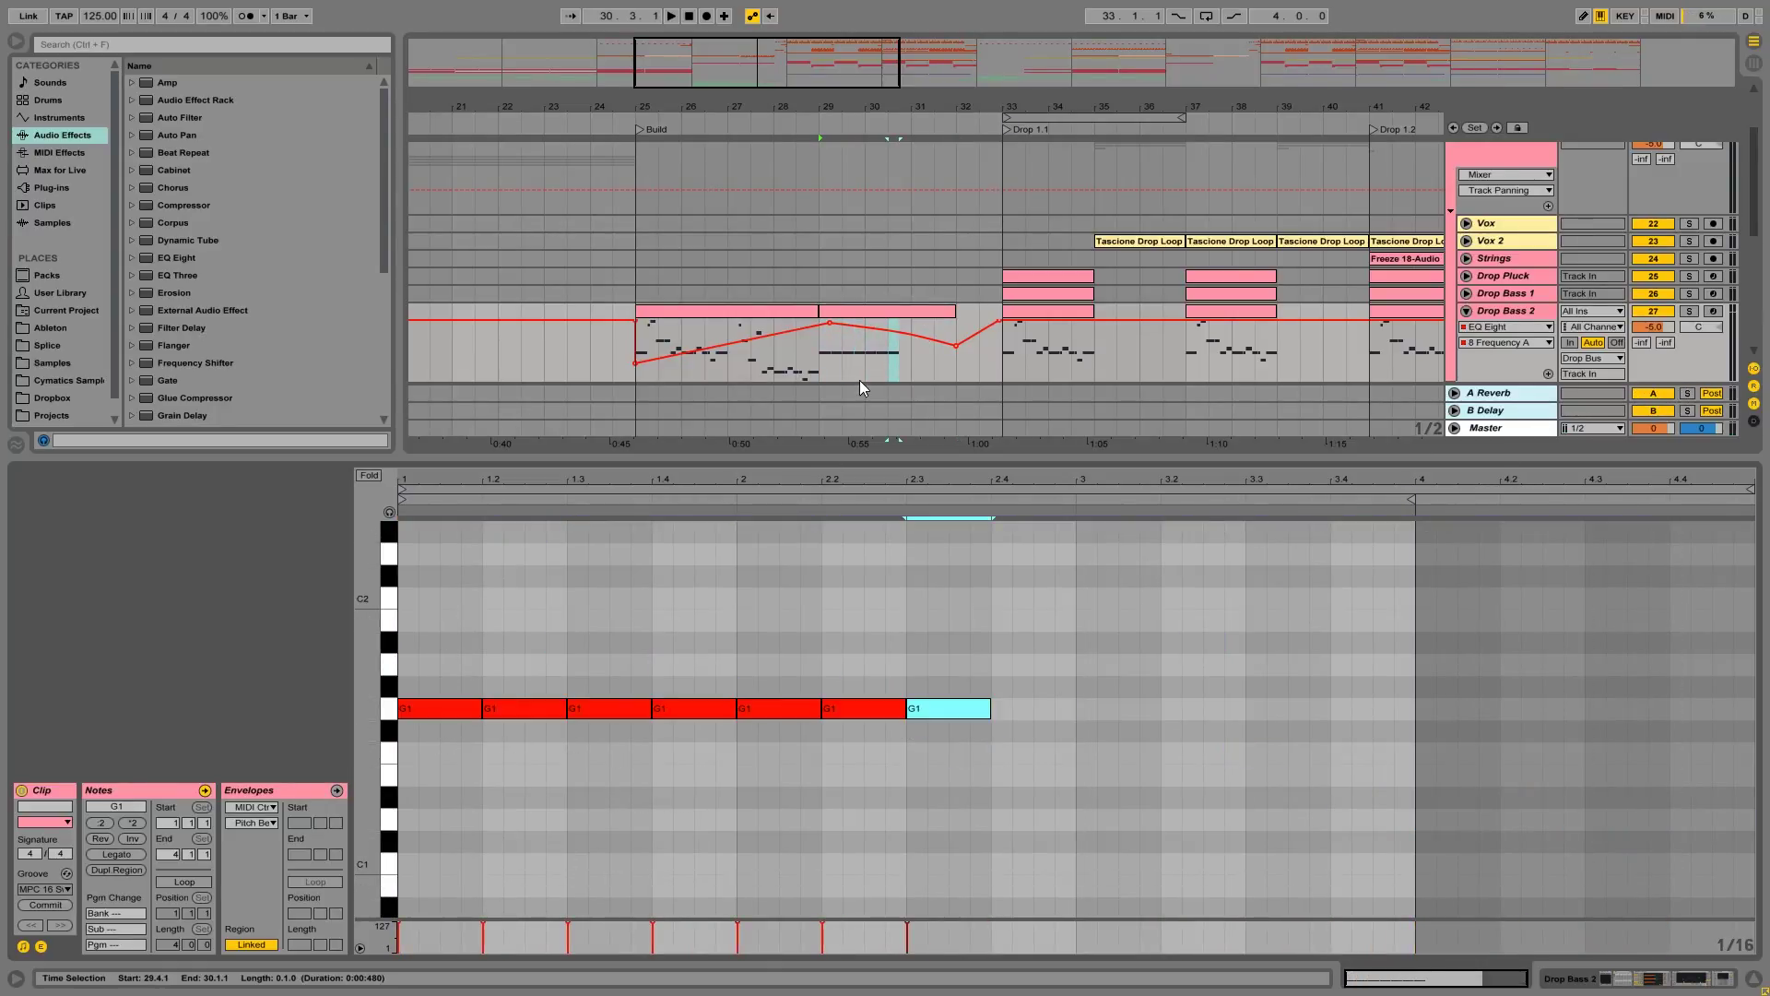
{"action": "key", "text": "ctrl+d"}
{"action": "key", "text": "space"}
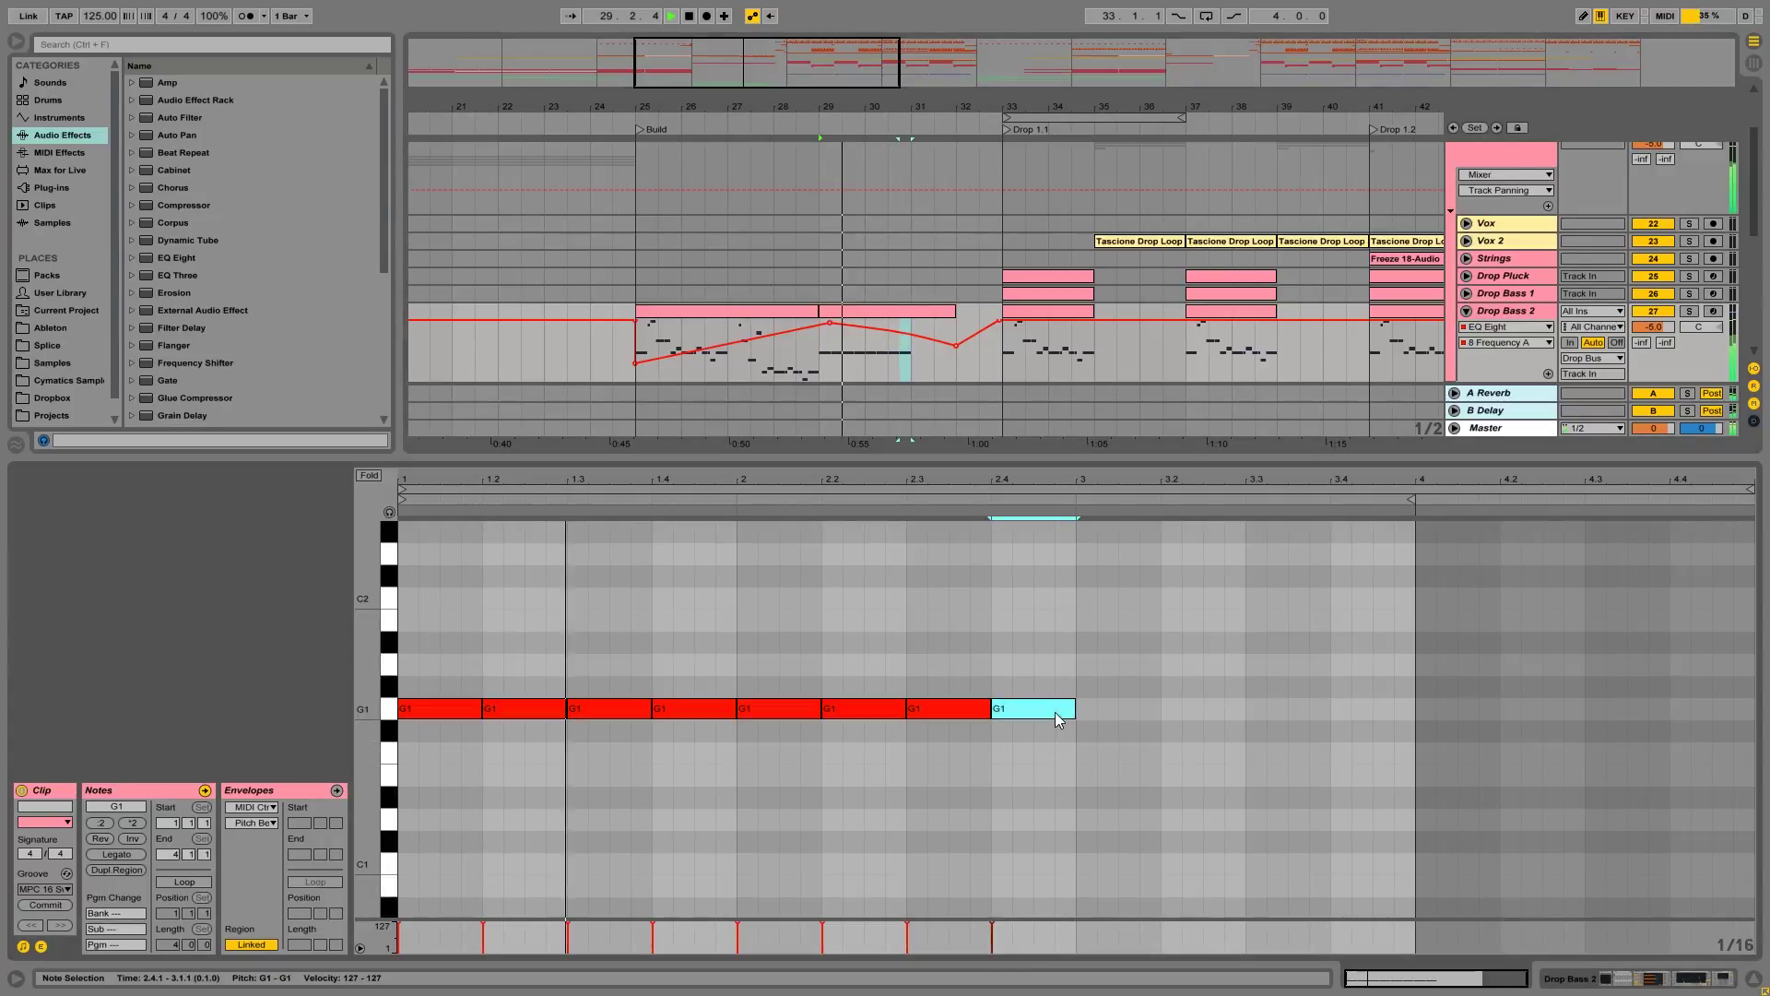
Step: Add a run of eighth-note G1s over the first two beats of the clip's third bar
{"action": "key", "text": "ctrl+d"}
{"action": "key", "text": "shift+Left"}
{"action": "key", "text": "shift+Left"}
{"action": "key", "text": "ctrl+d"}
{"action": "key", "text": "ctrl+d"}
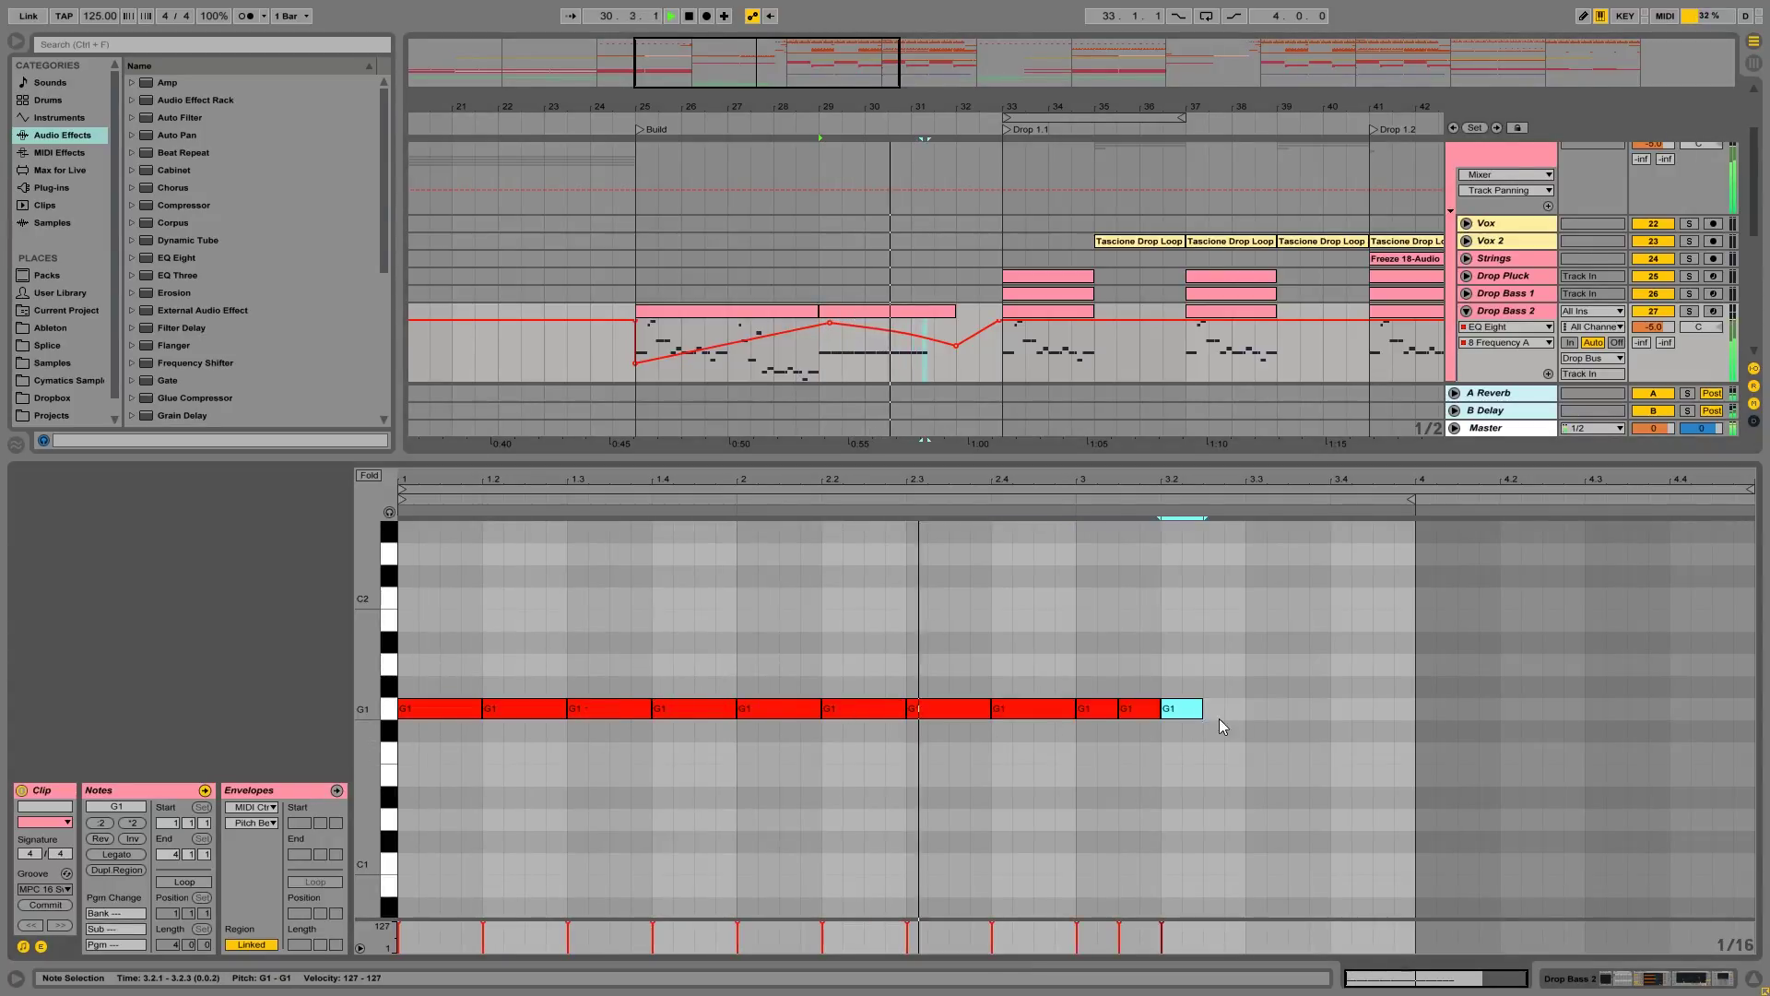
{"action": "key", "text": "ctrl+d"}
{"action": "key", "text": "ctrl+d"}
Step: Fill the last two beats of the clip's third bar with sixteenth-note G1s
{"action": "key", "text": "shift+Left"}
{"action": "key", "text": "ctrl+d"}
{"action": "key", "text": "ctrl+d"}
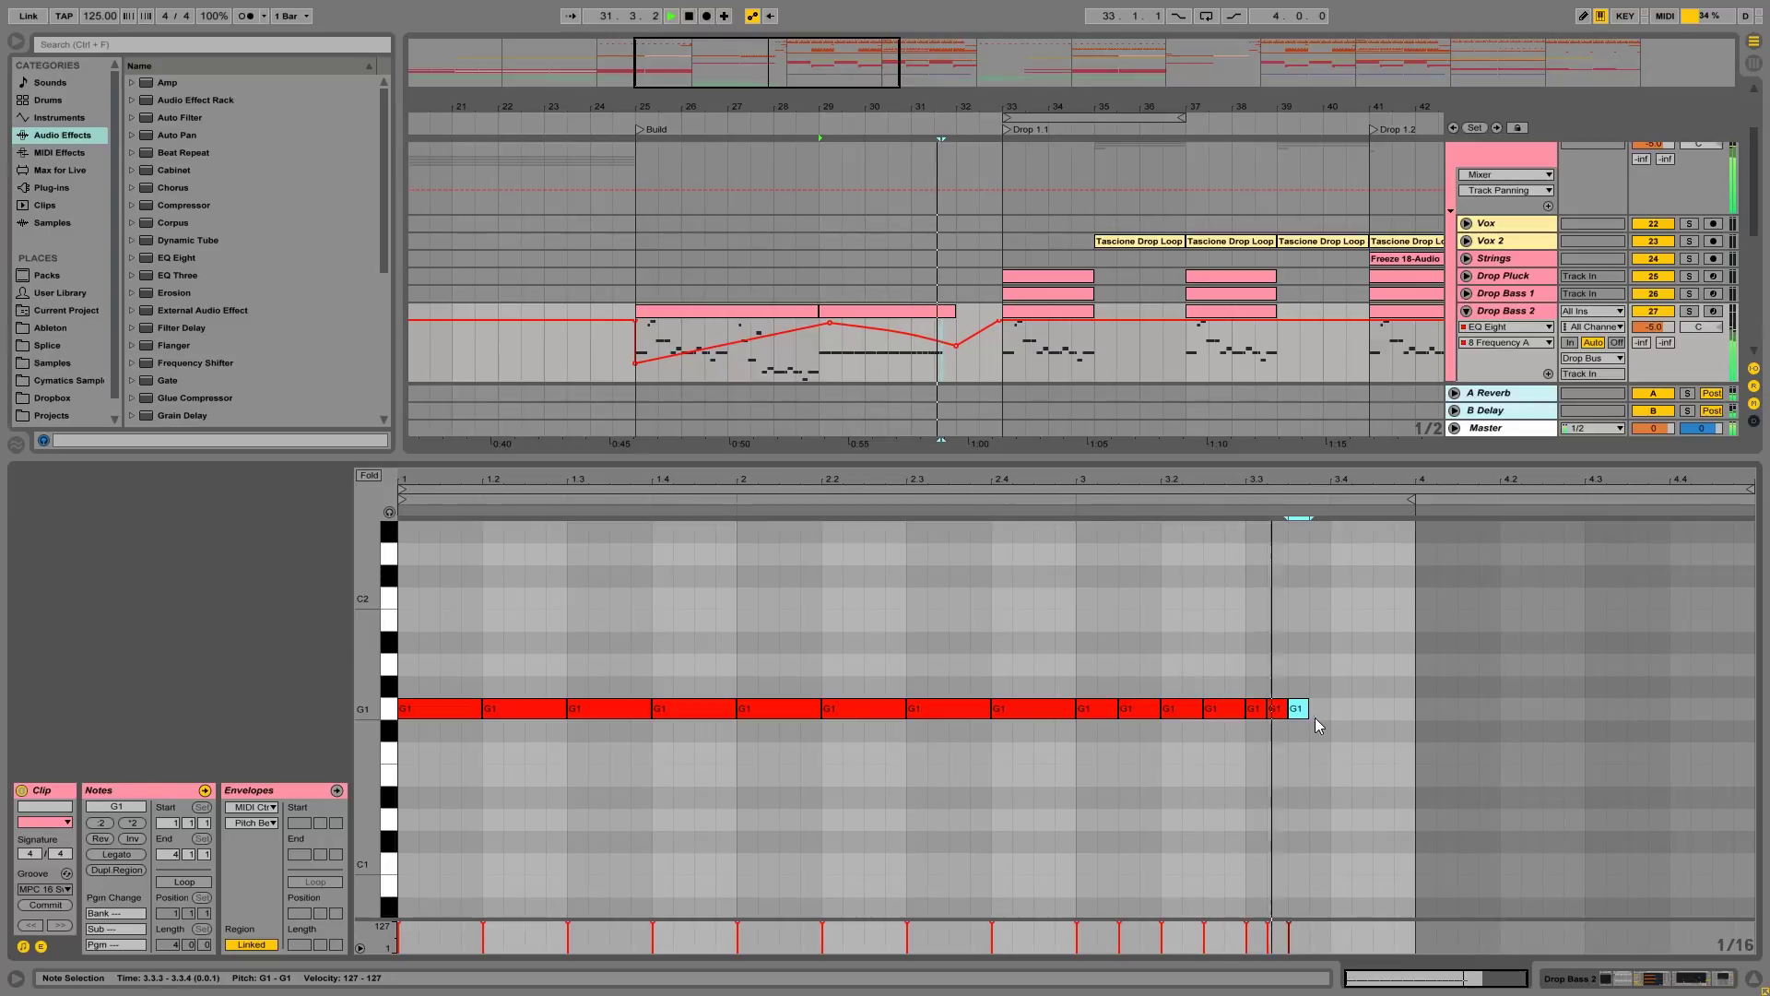
{"action": "key", "text": "ctrl+d"}
{"action": "key", "text": "ctrl+d"}
{"action": "key", "text": "ctrl+d"}
{"action": "key", "text": "ctrl+d"}
{"action": "key", "text": "ctrl+d"}
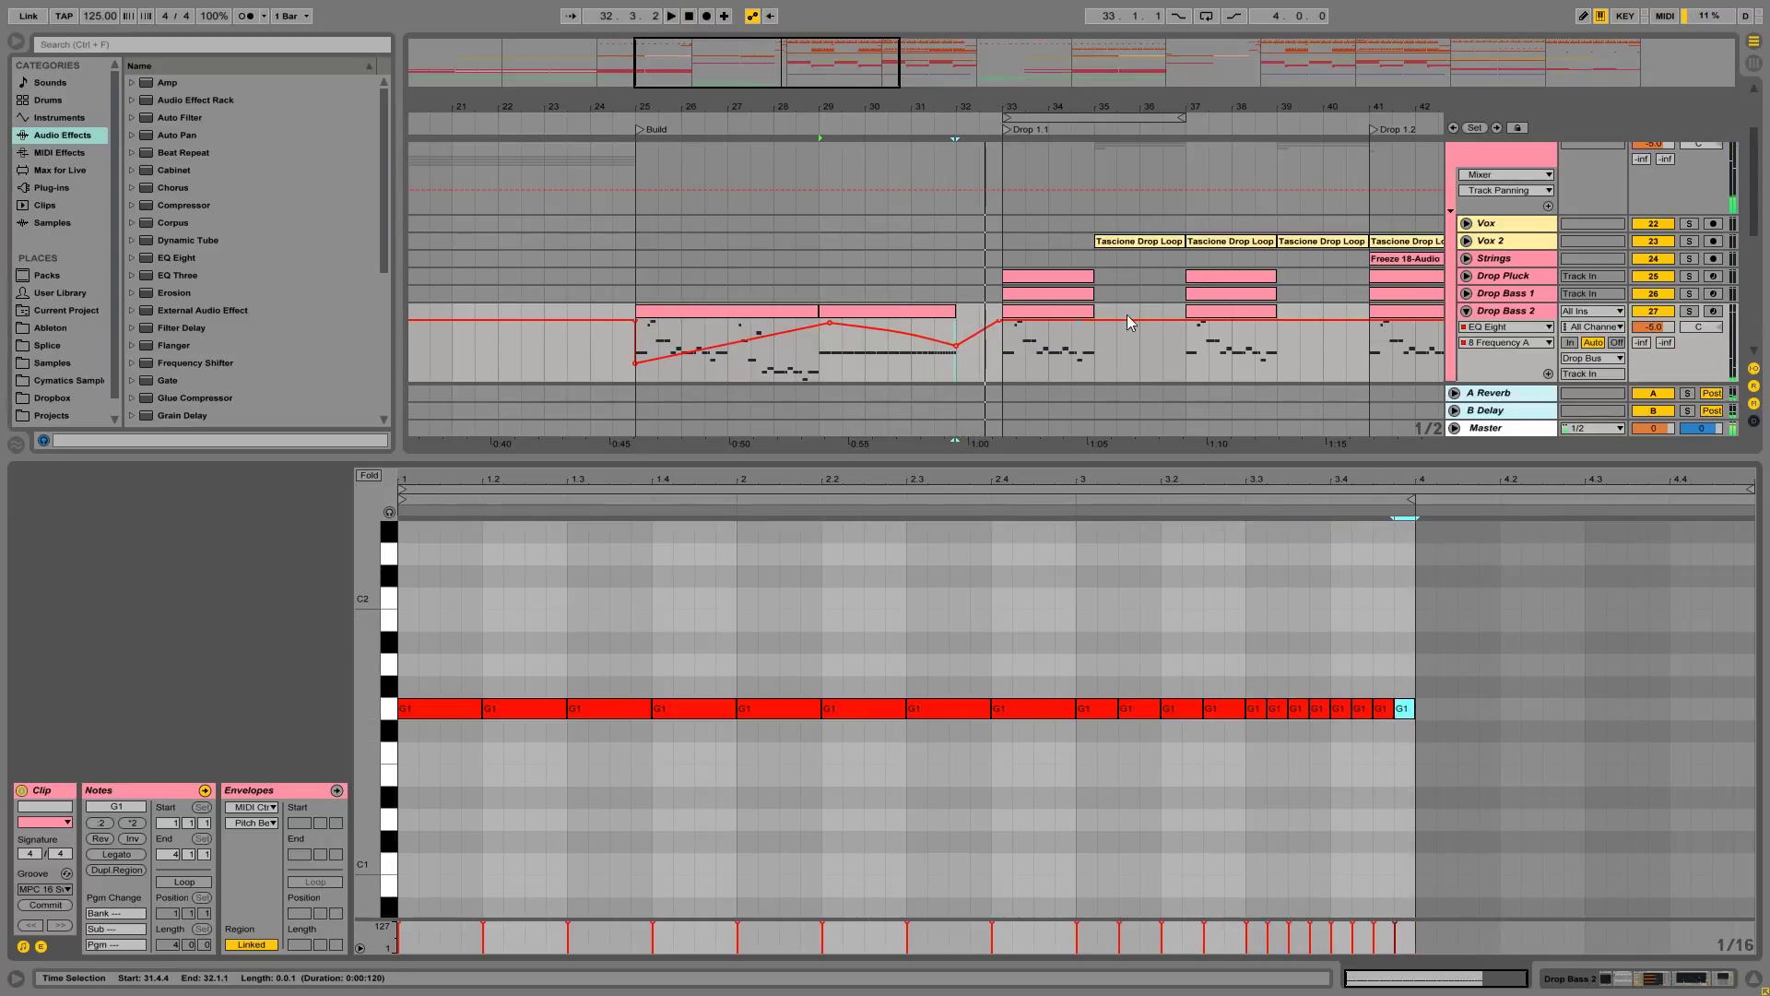
Step: Solo Drop Bass 2, open its Serum and add Pitch Bend to the device's configured parameters
{"action": "left_click", "coordinate": [1688, 310]}
{"action": "left_click", "coordinate": [1644, 980]}
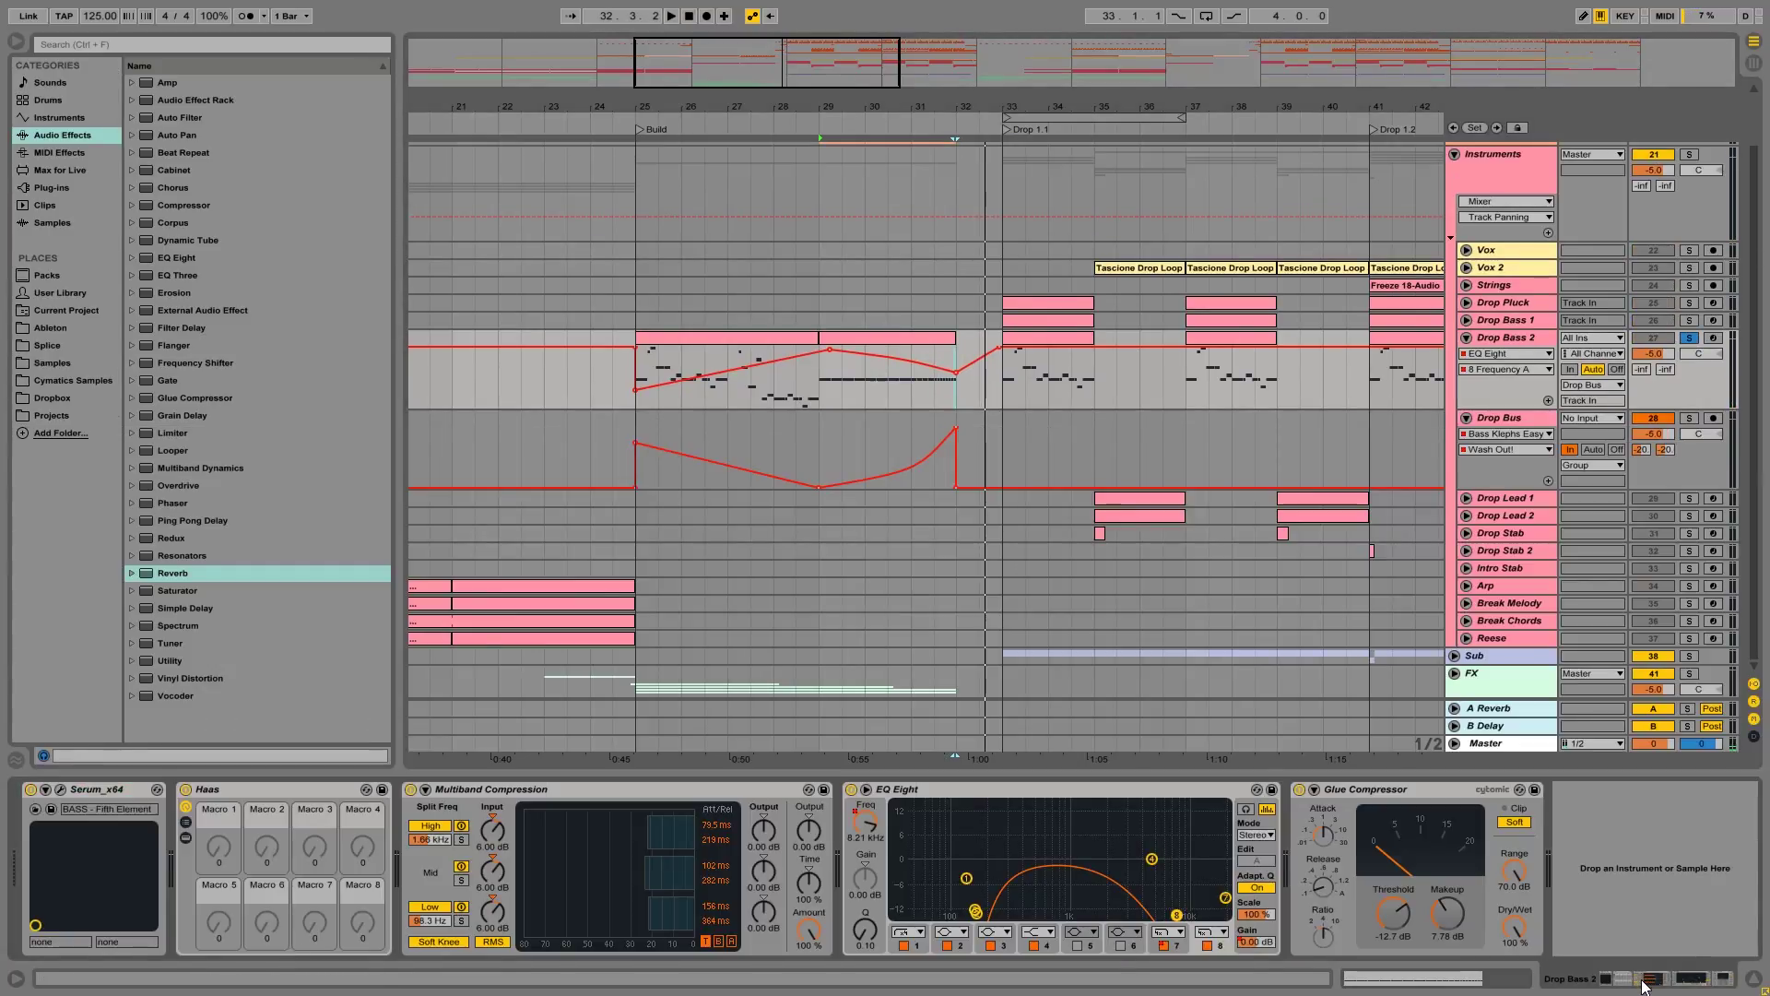
{"action": "left_click", "coordinate": [45, 790]}
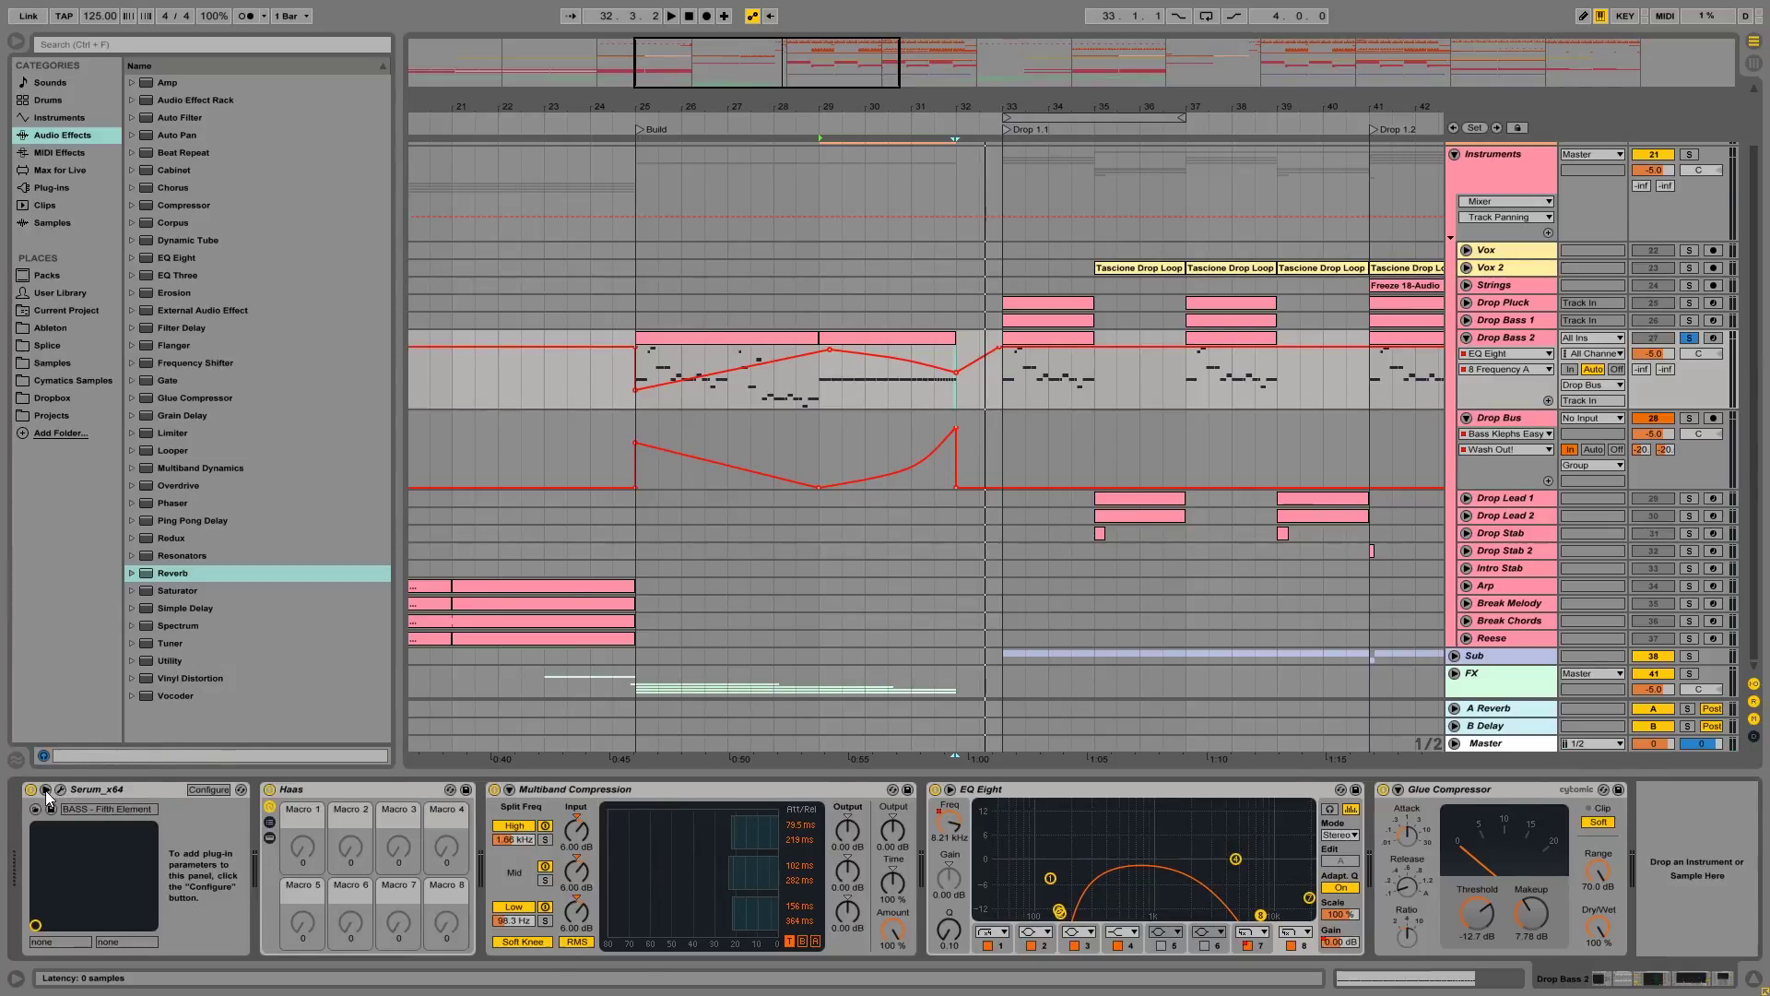
{"action": "left_click", "coordinate": [208, 790]}
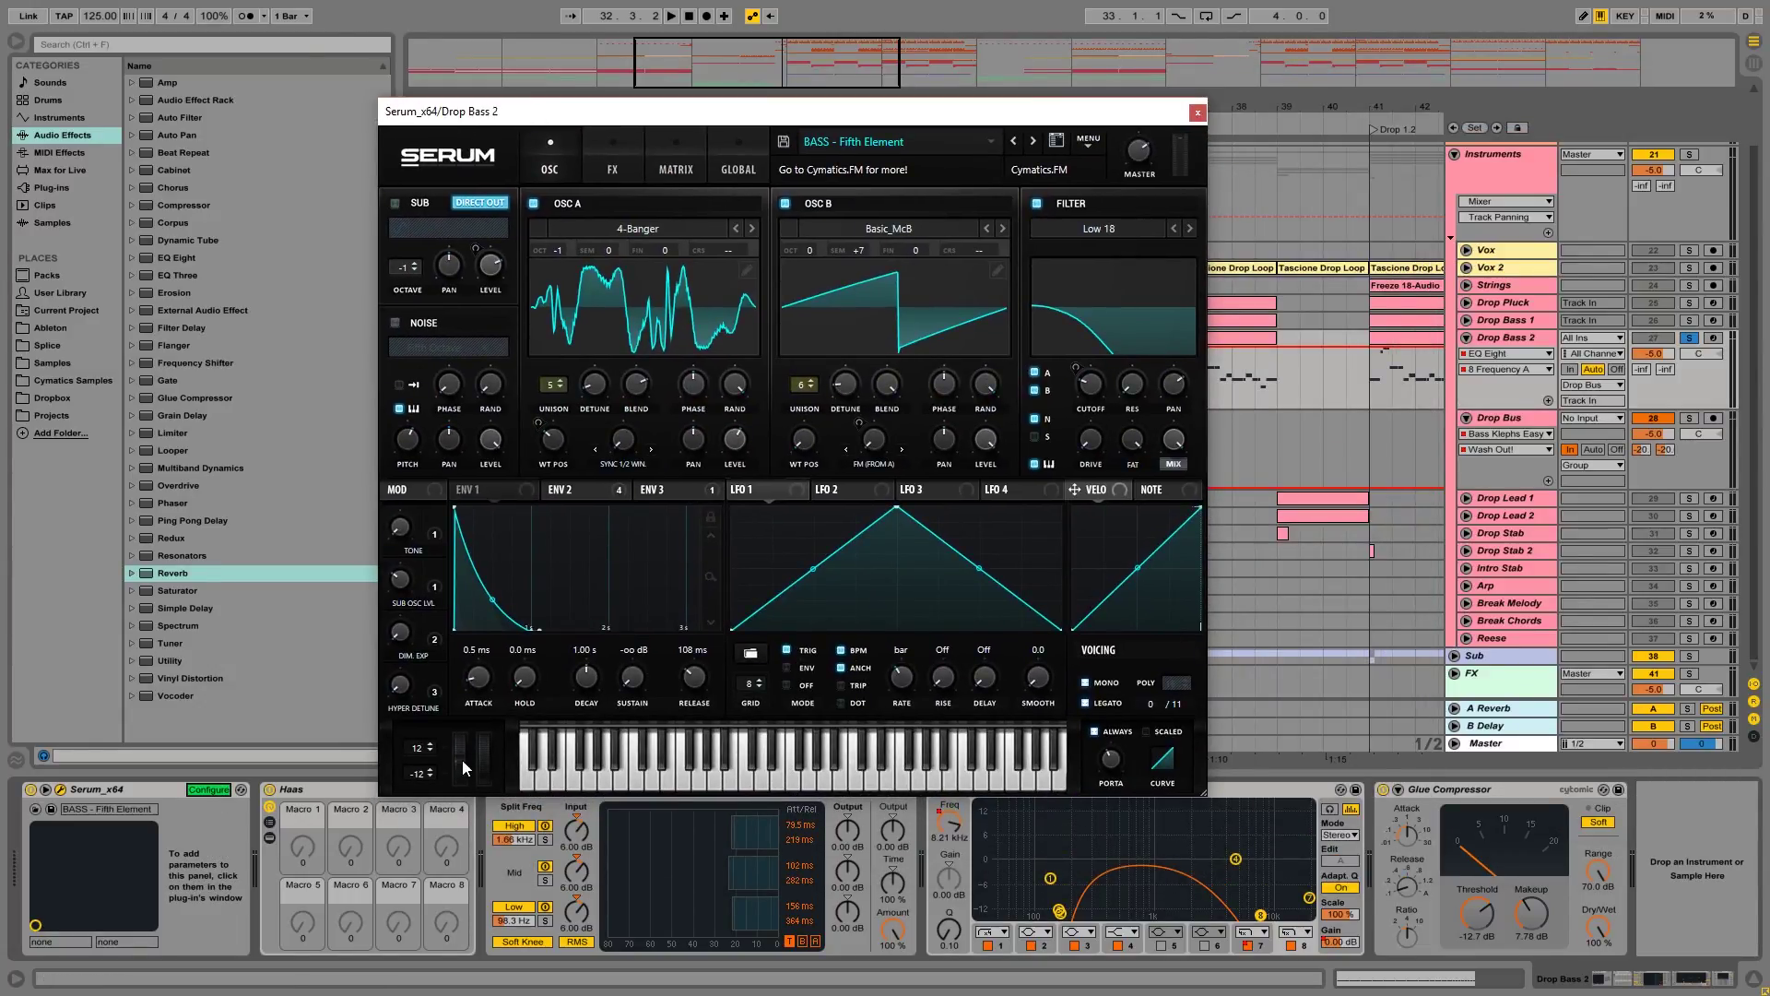
{"action": "left_click", "coordinate": [462, 762]}
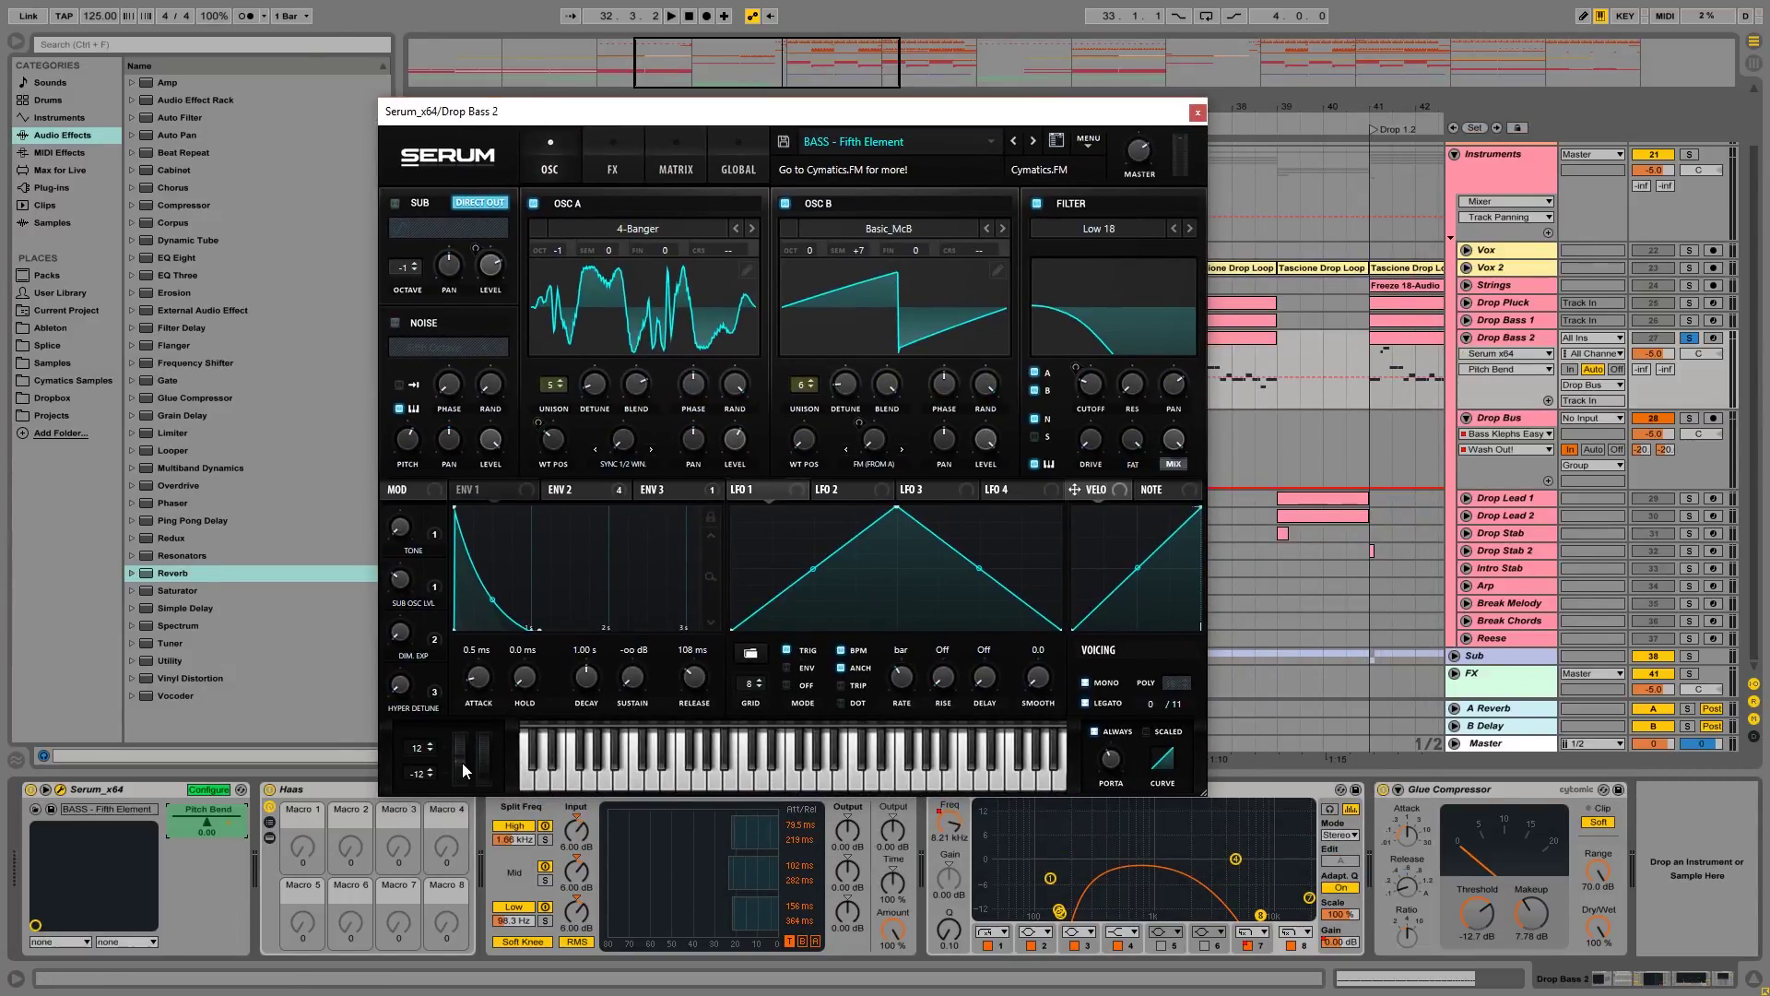
{"action": "left_click", "coordinate": [221, 791]}
Step: Try Serum's pitch wheel, check its upward and downward bend ranges, and close the plug-in window
{"action": "left_click_drag", "start_coordinate": [462, 759], "coordinate": [461, 684]}
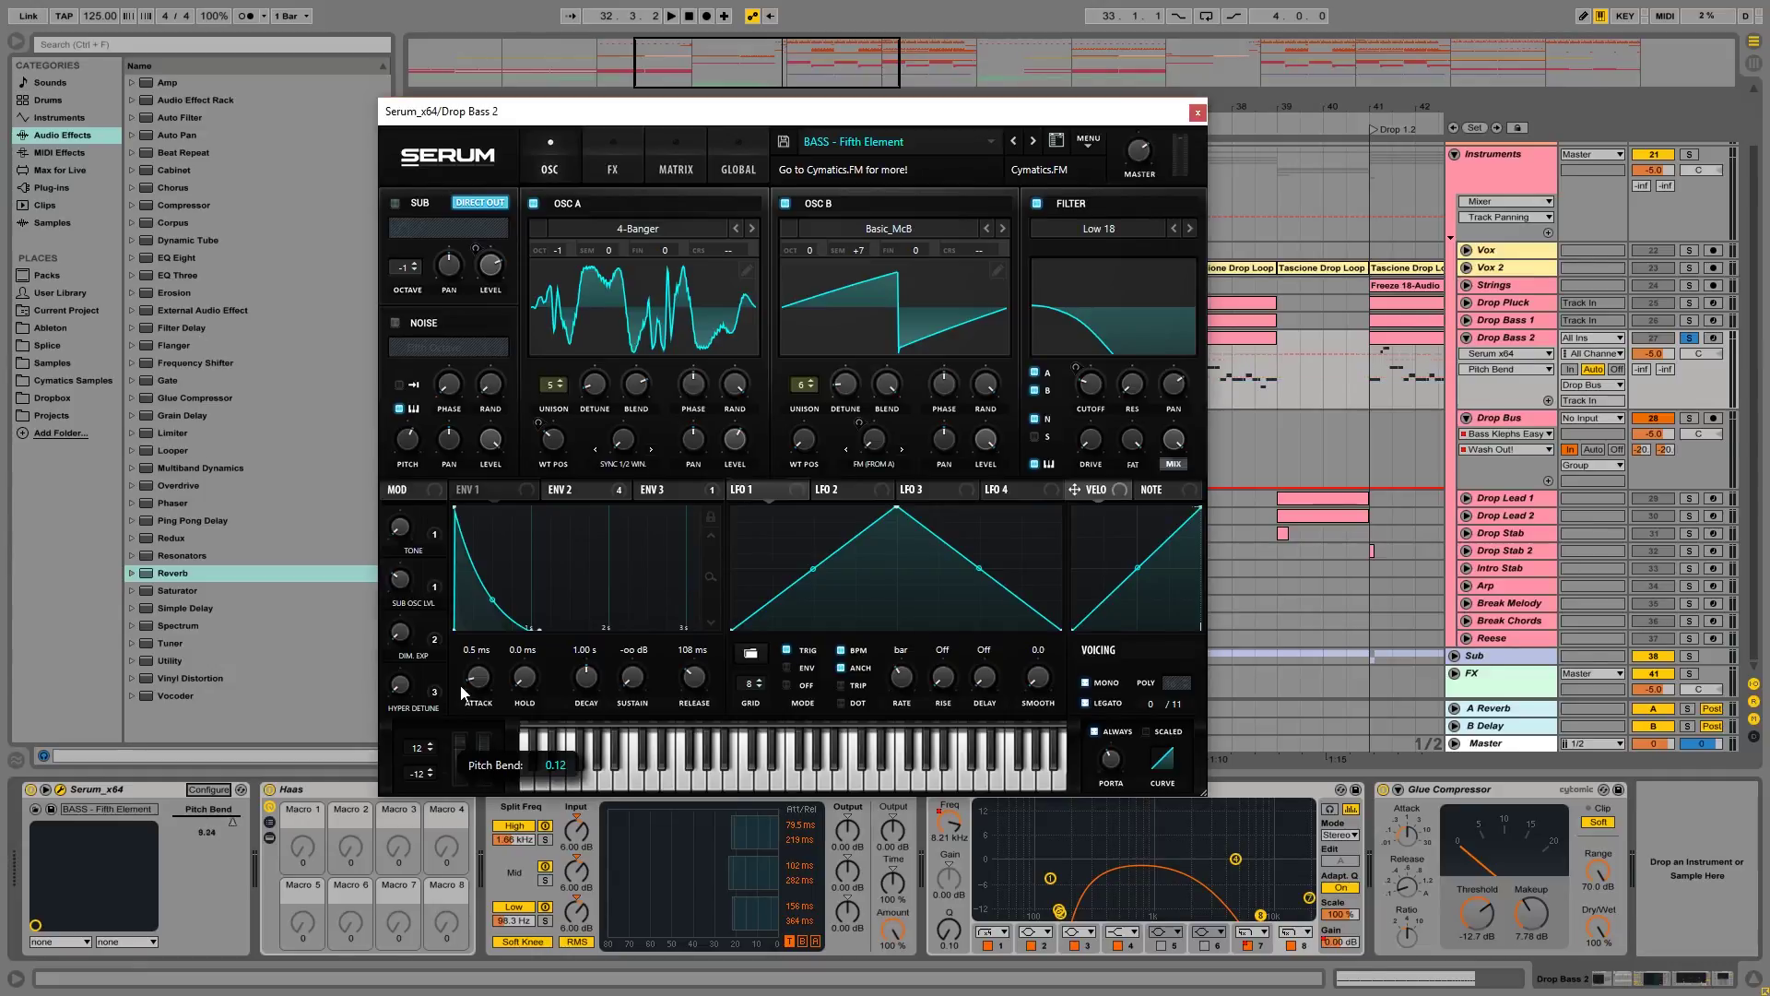
{"action": "left_click", "coordinate": [420, 747]}
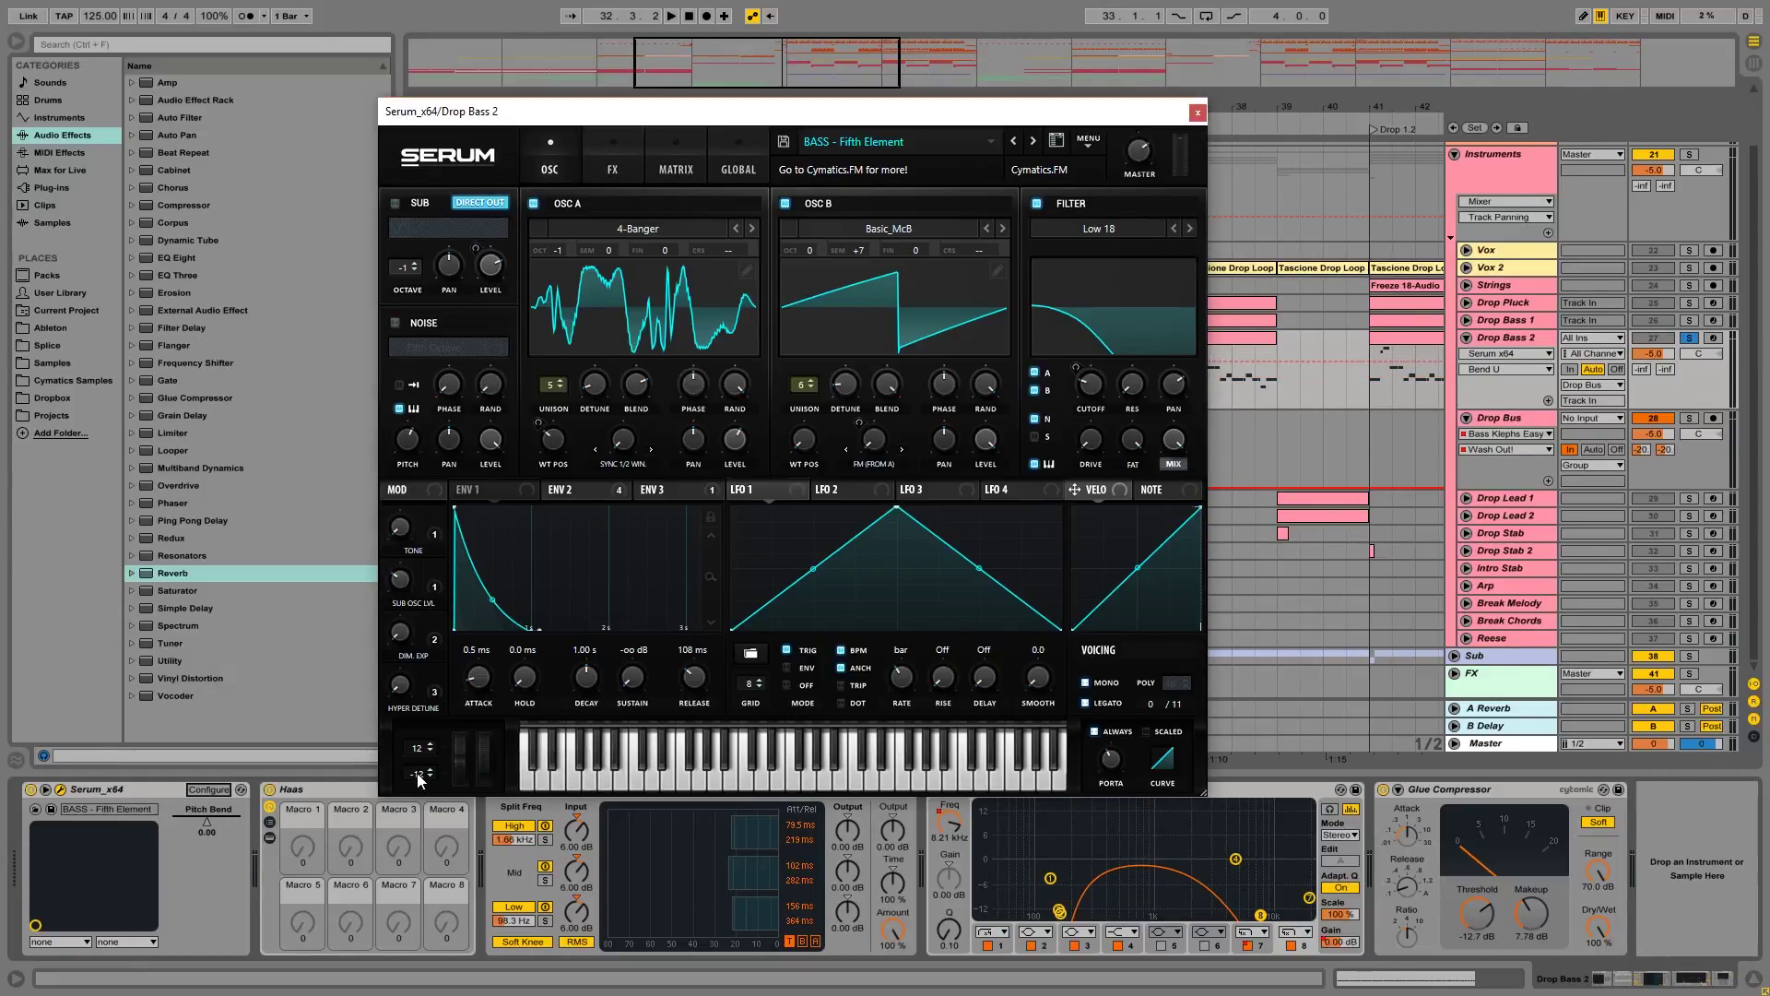
{"action": "left_click", "coordinate": [420, 773]}
{"action": "left_click", "coordinate": [1198, 112]}
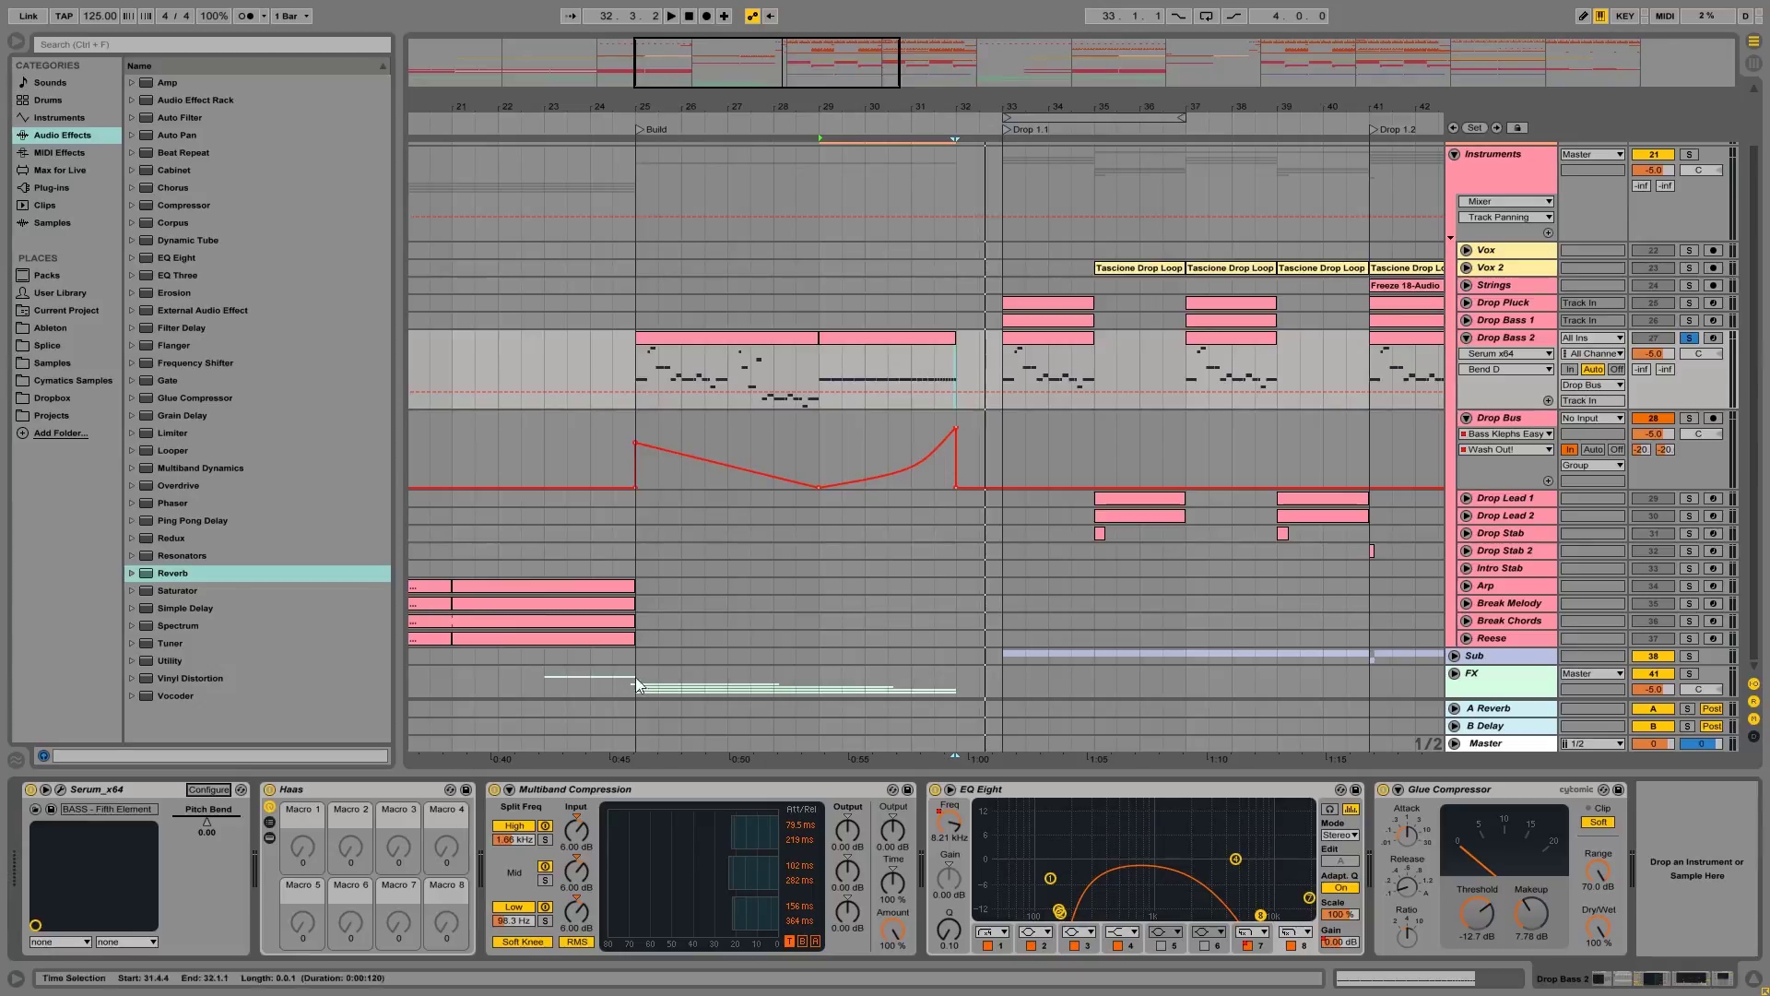
Step: Automate Drop Bass 2's Pitch Bend to rise from 0 at bar 29 to maximum at bar 32, and play it
{"action": "left_click", "coordinate": [204, 824]}
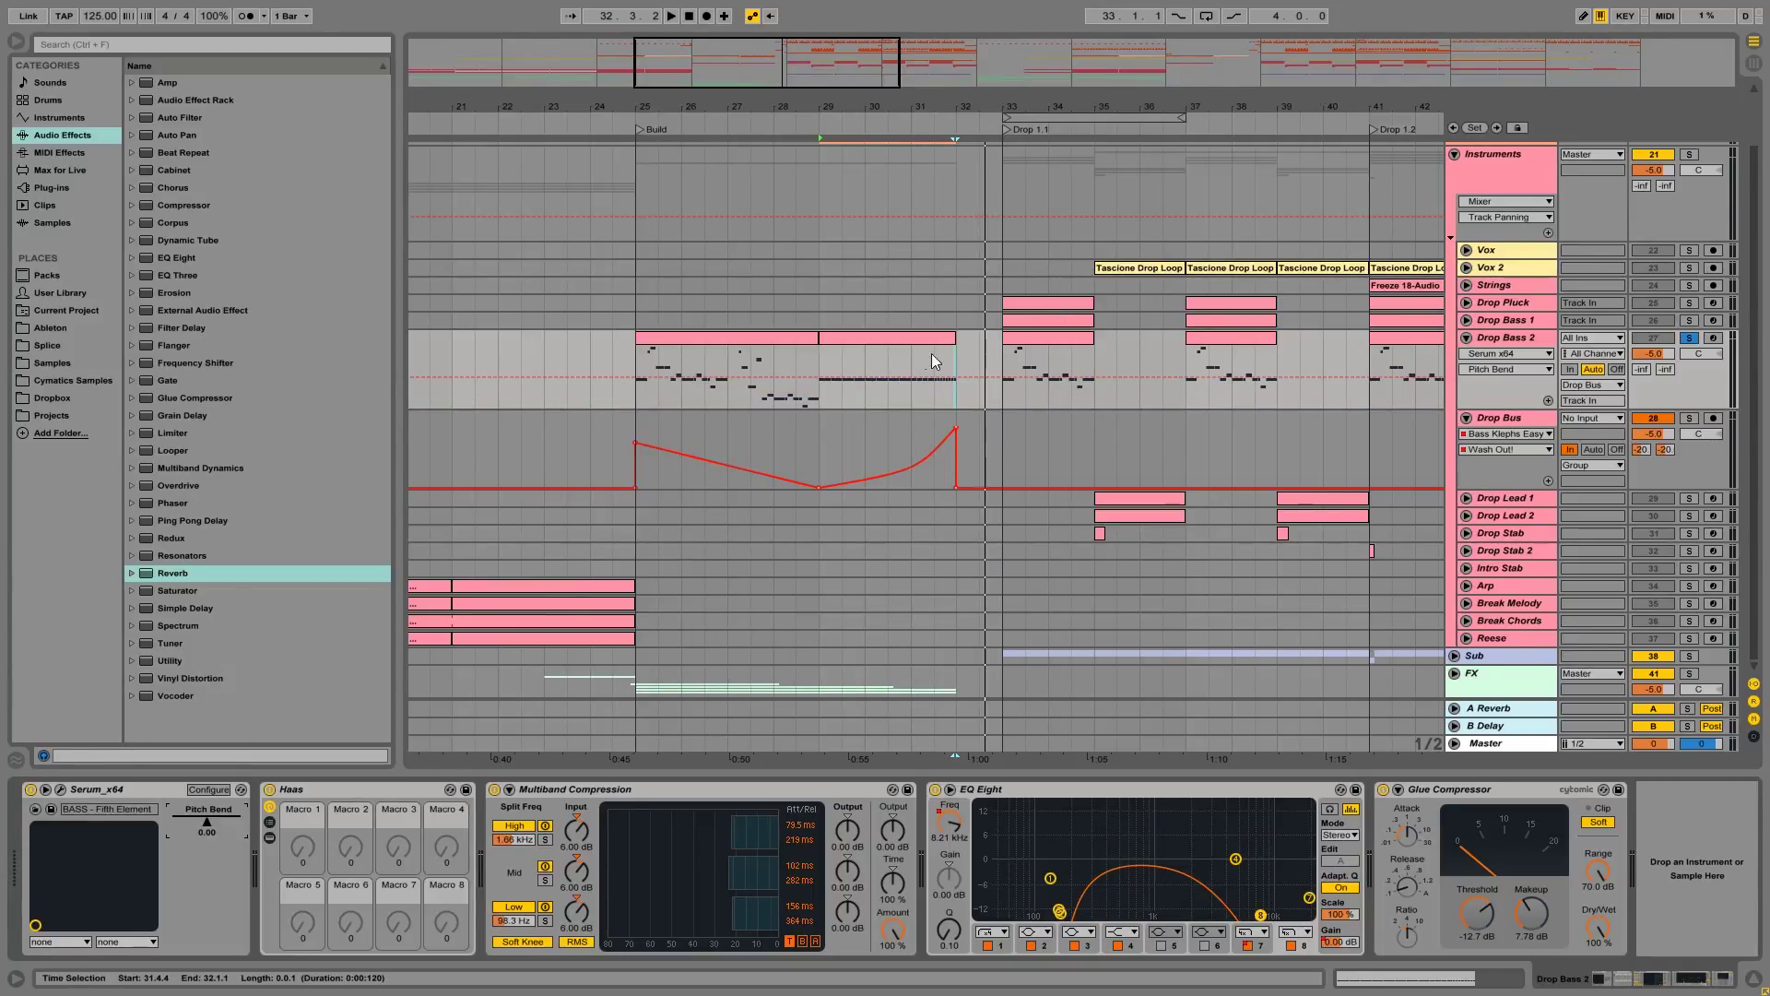
{"action": "left_click", "coordinate": [898, 348]}
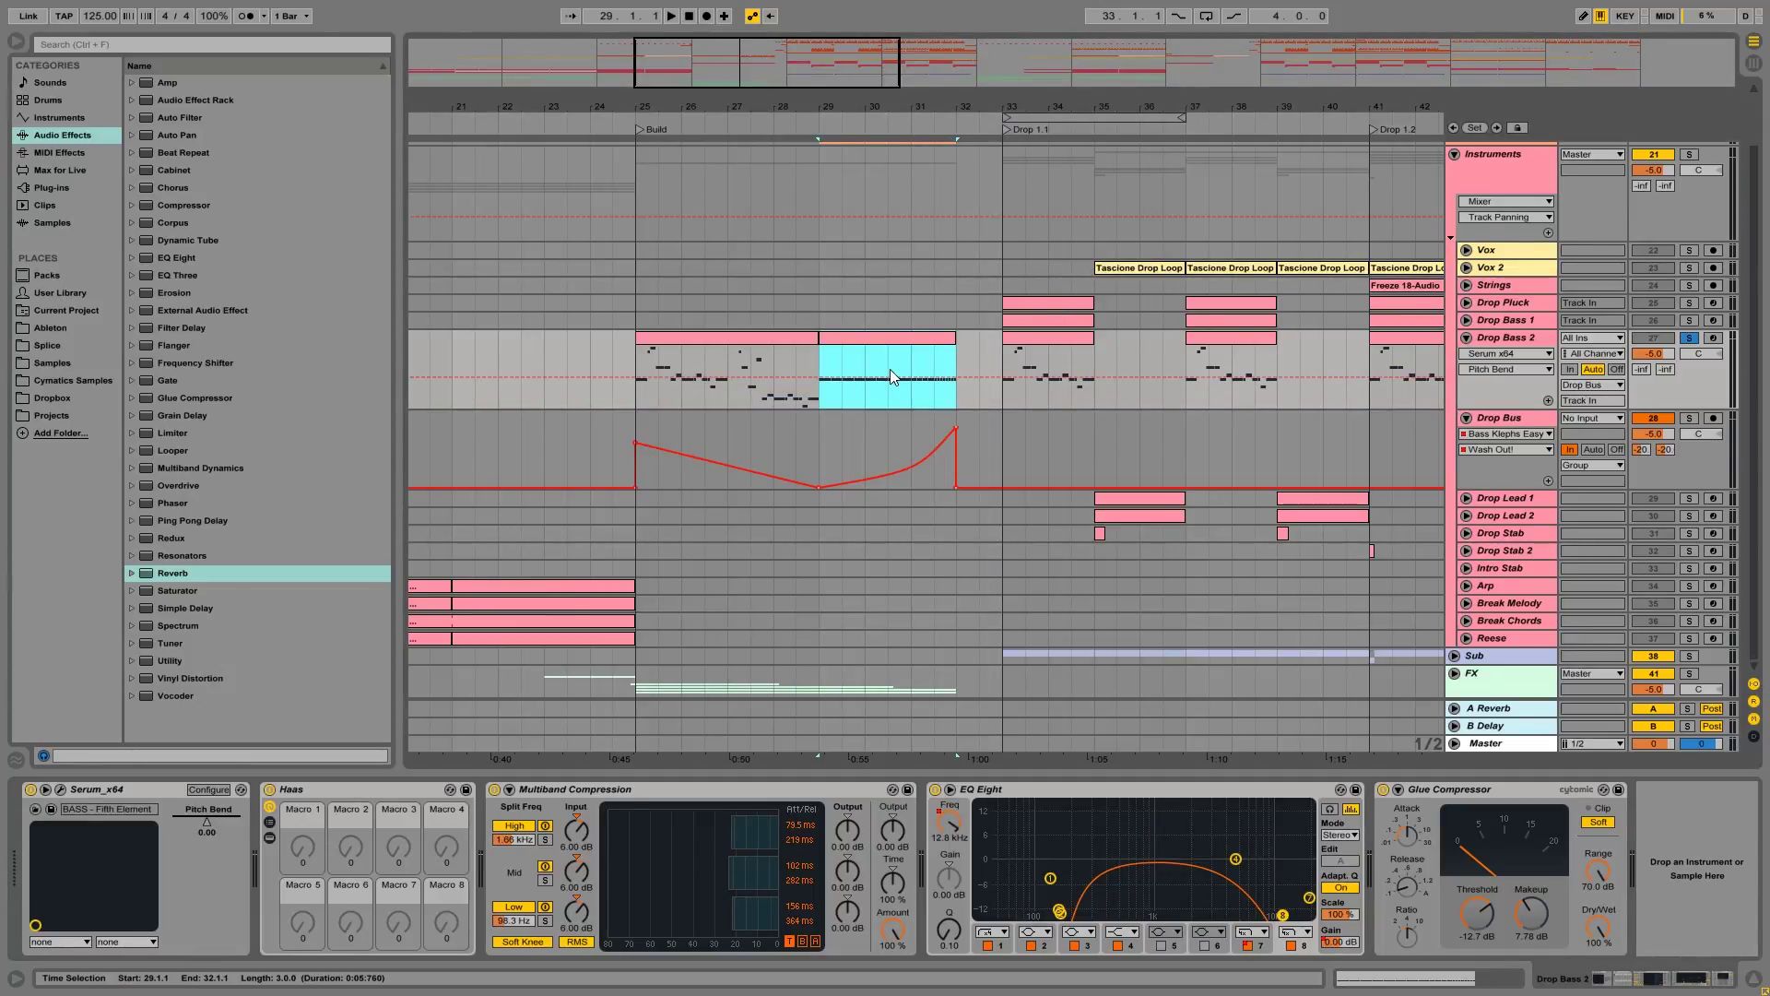
{"action": "left_click_drag", "start_coordinate": [888, 373], "coordinate": [888, 344]}
{"action": "left_click", "coordinate": [819, 348]}
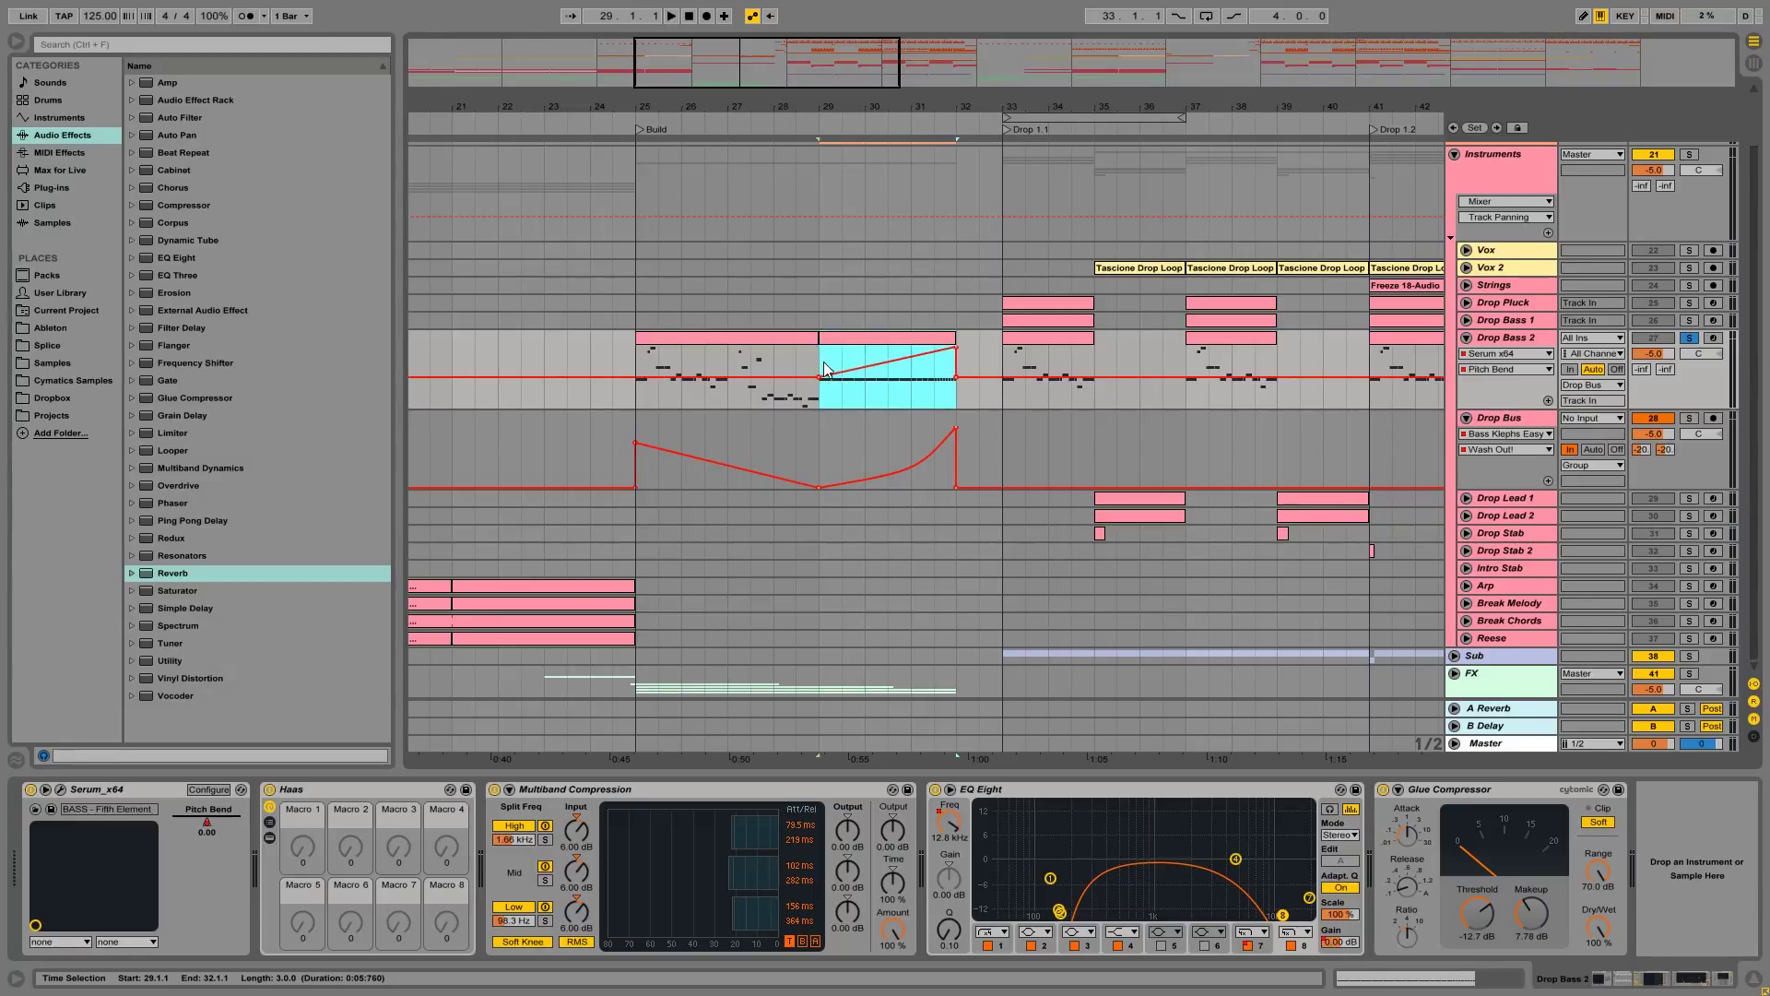
{"action": "left_click", "coordinate": [824, 365]}
{"action": "key", "text": "space"}
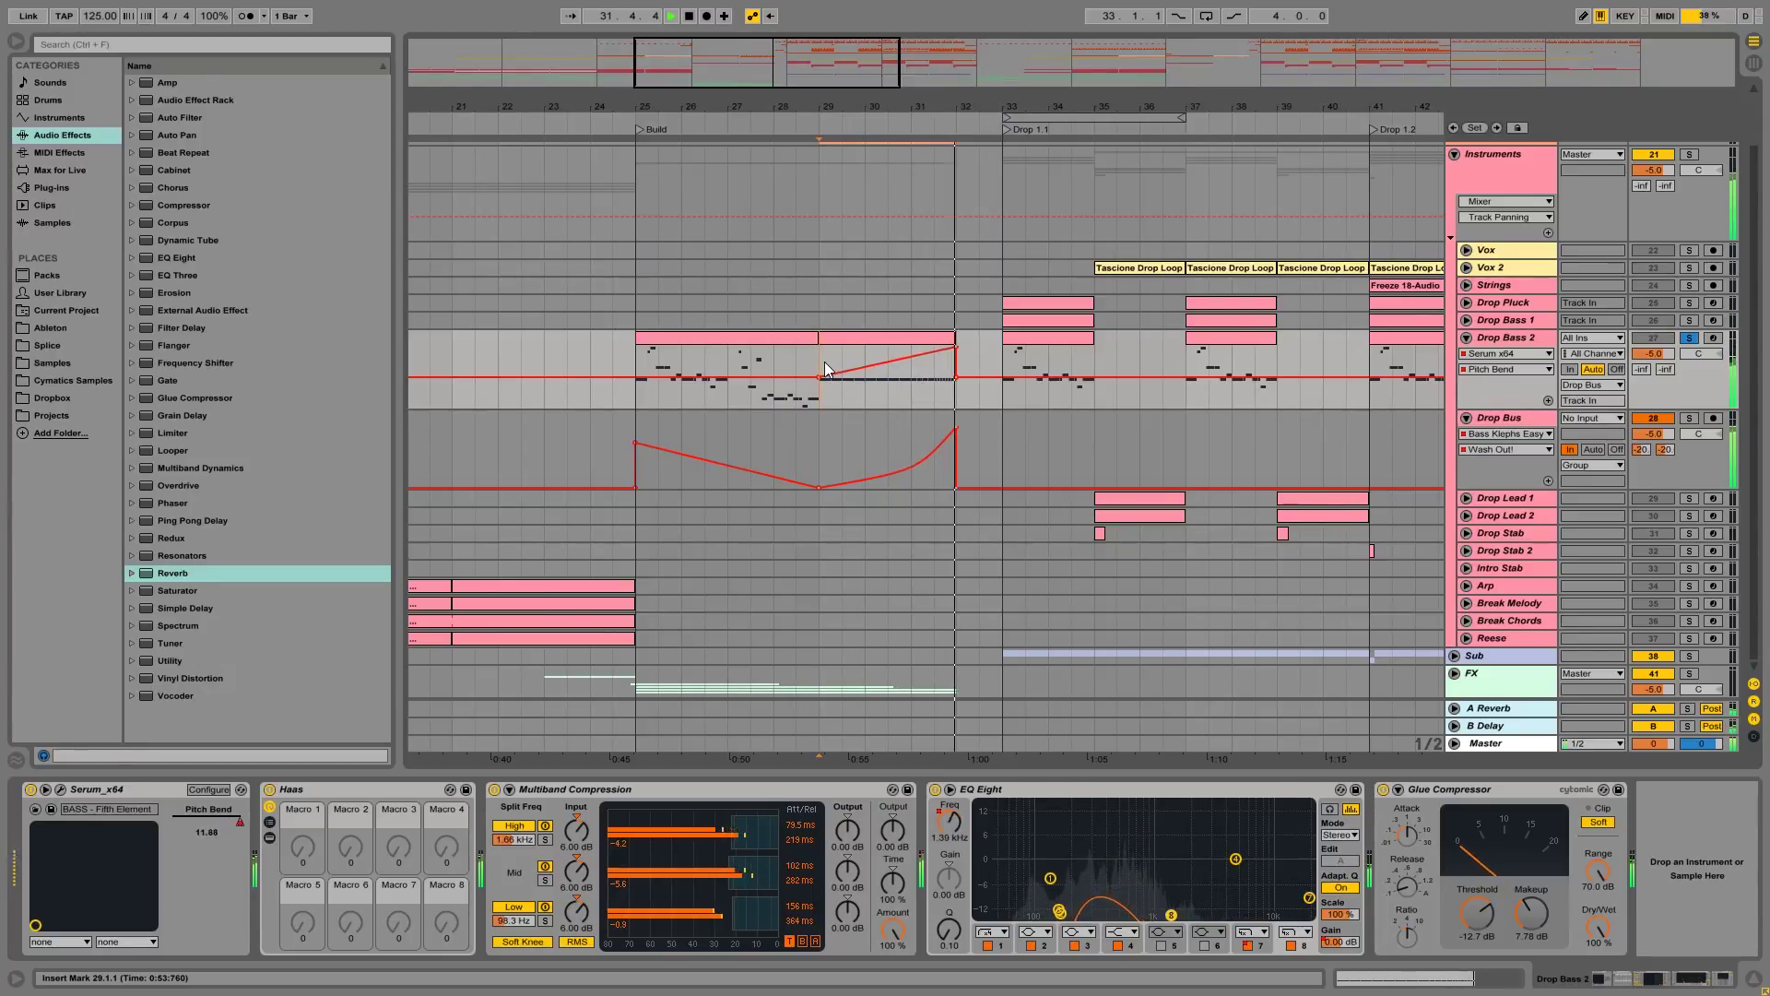
{"action": "key", "text": "space"}
Step: Unsolo Drop Bass 2, fold the automation lanes and play the full mix from bar 21 into the first drop
{"action": "left_click", "coordinate": [1689, 337]}
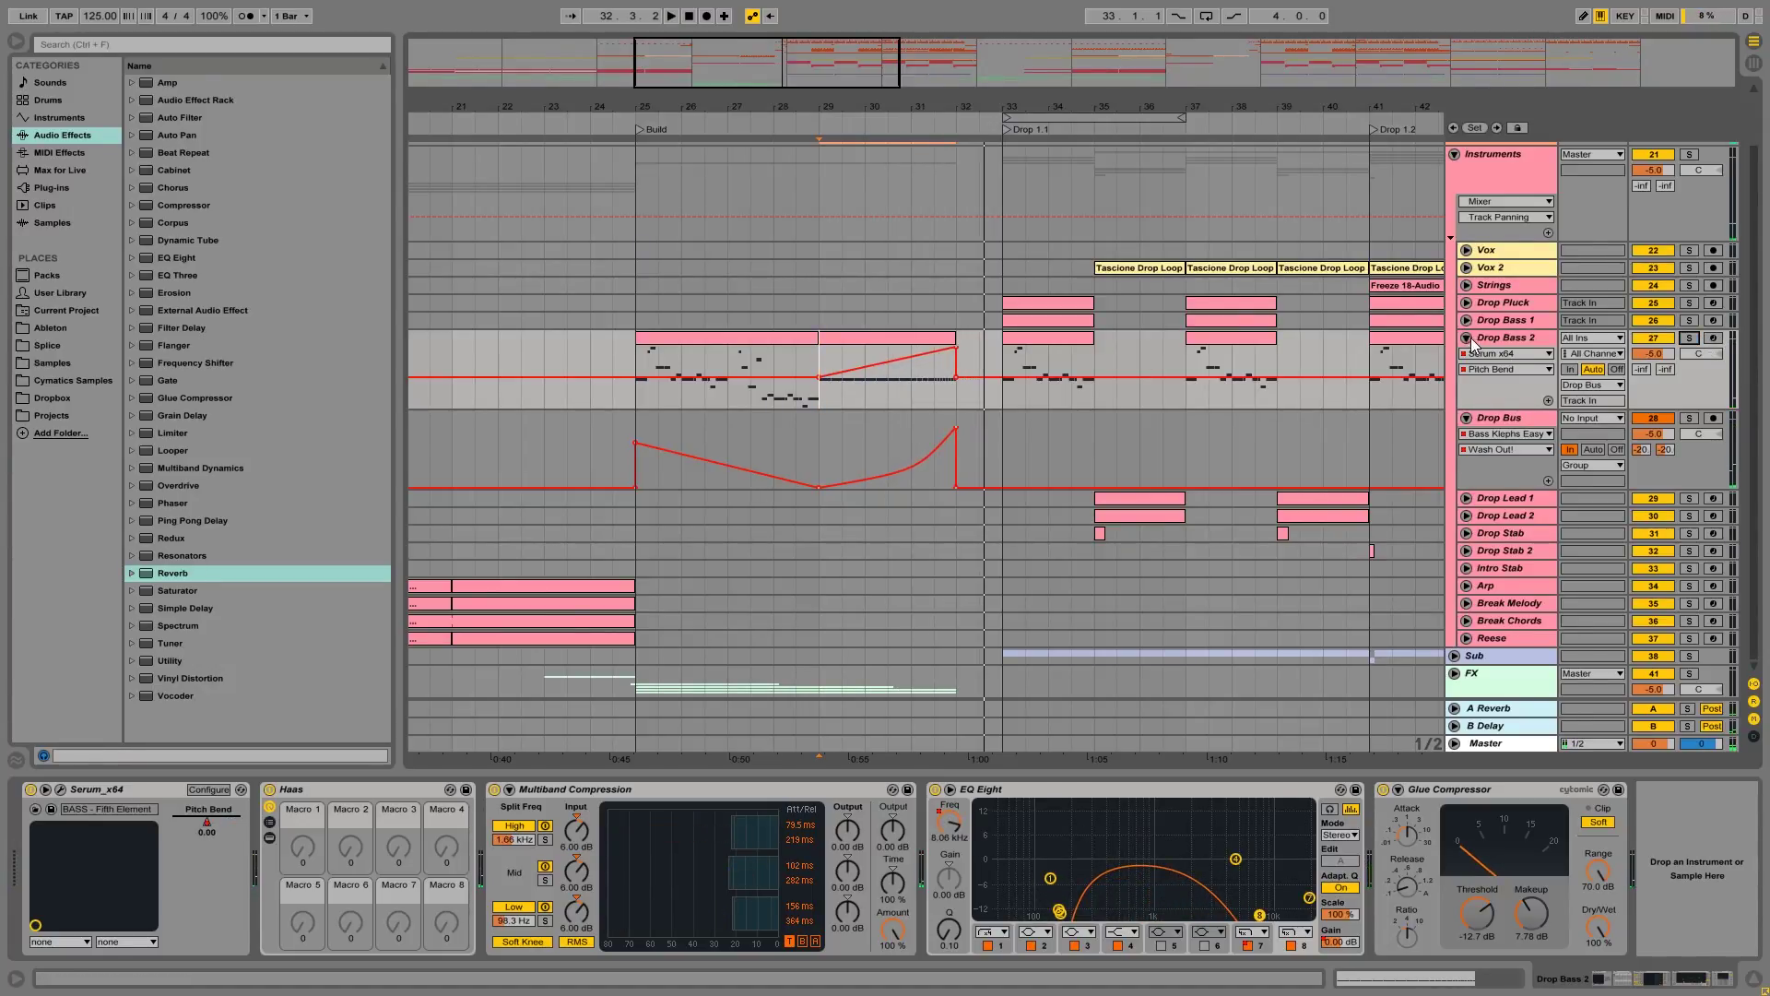
{"action": "left_click", "coordinate": [1468, 338], "text": "alt"}
{"action": "left_click_drag", "start_coordinate": [769, 103], "coordinate": [766, 99]}
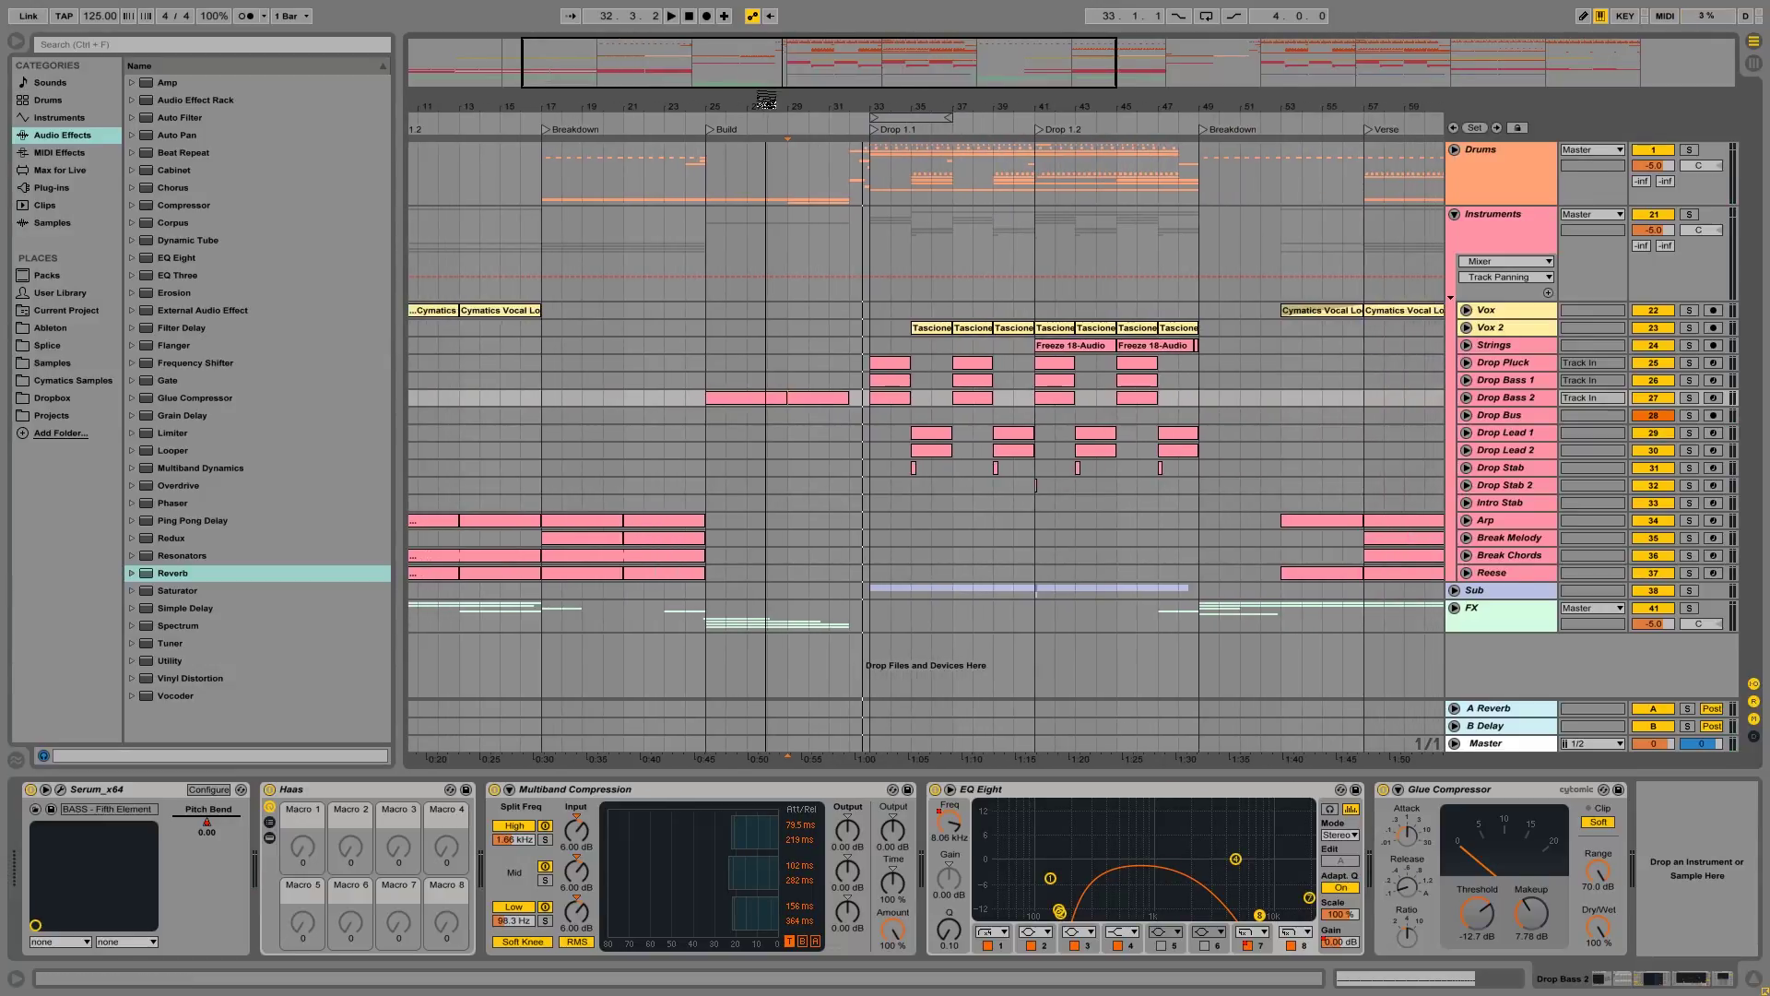
{"action": "left_click", "coordinate": [619, 175]}
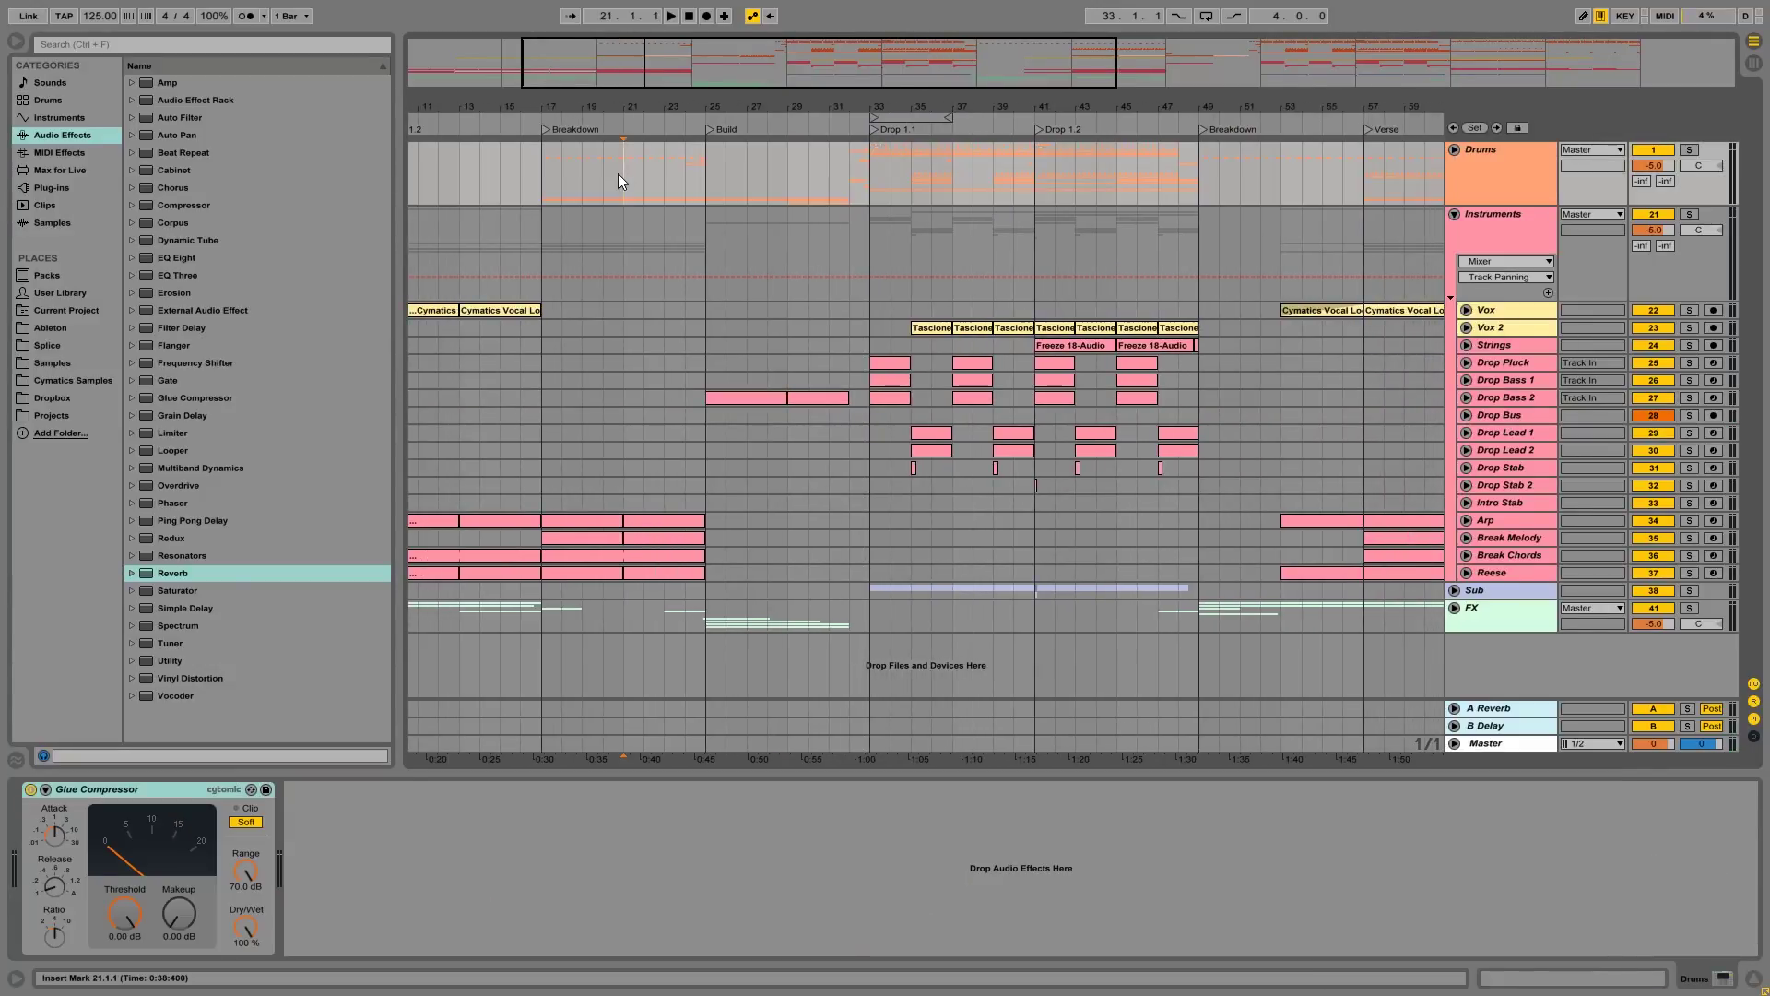
{"action": "key", "text": "space"}
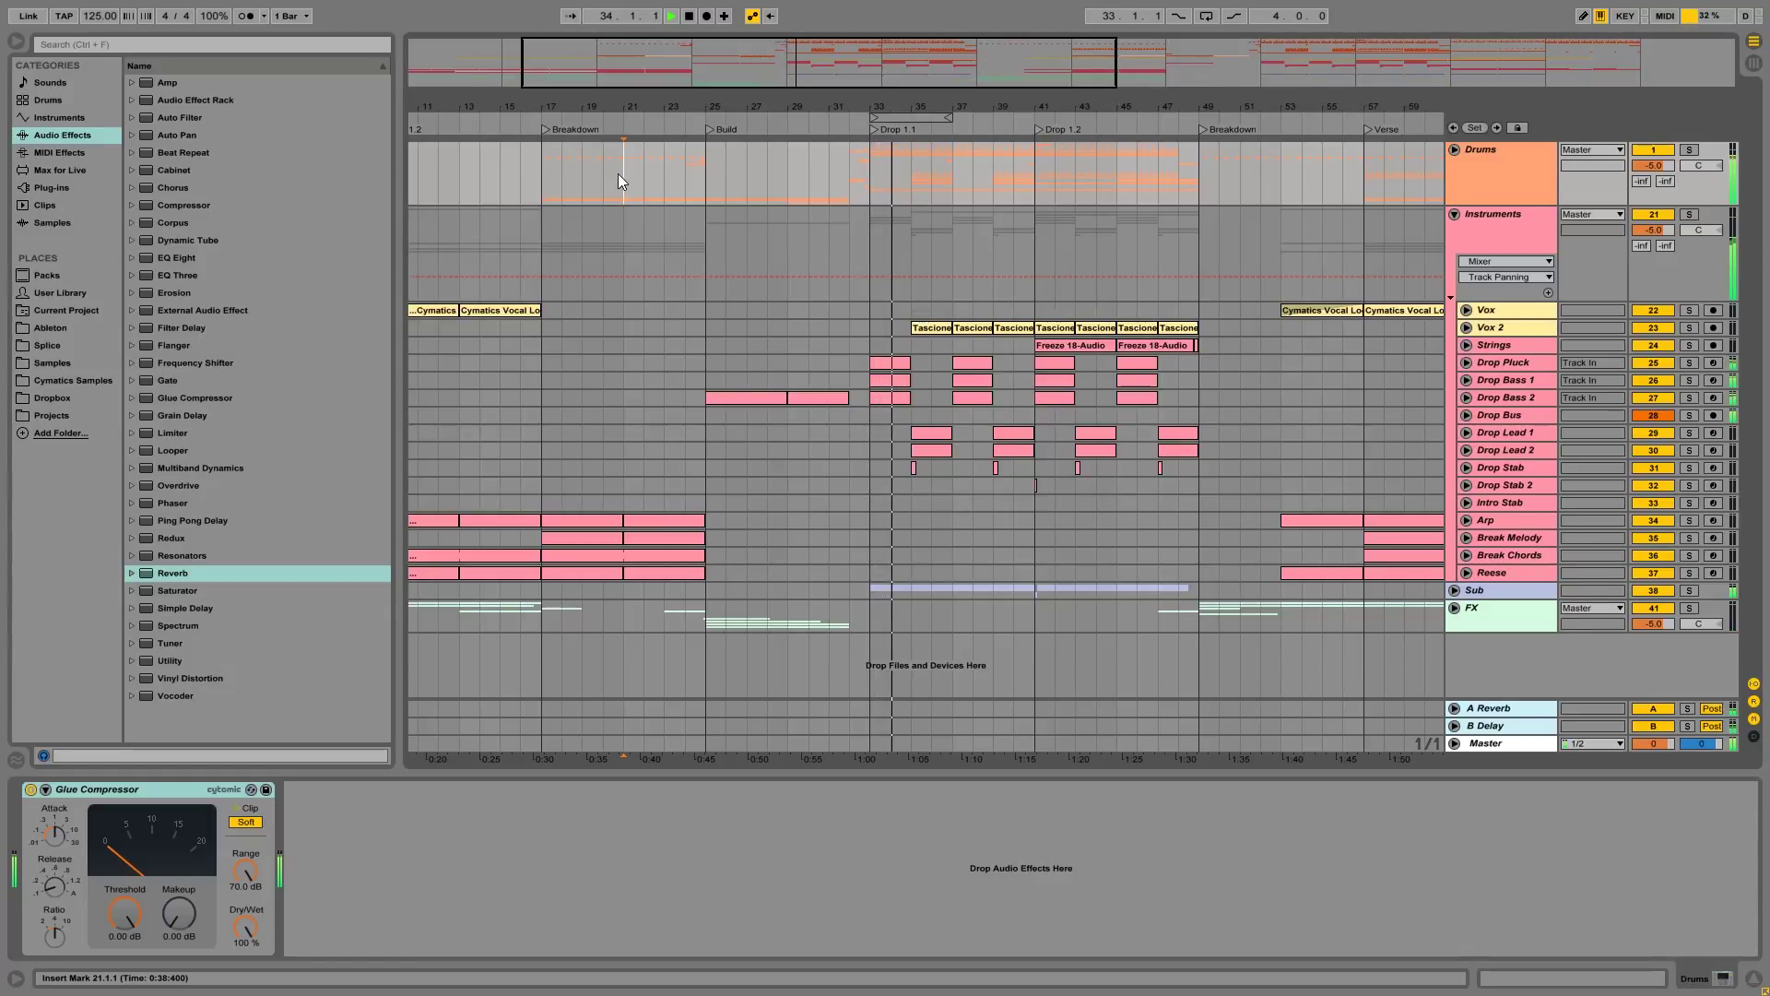
{"action": "key", "text": "space"}
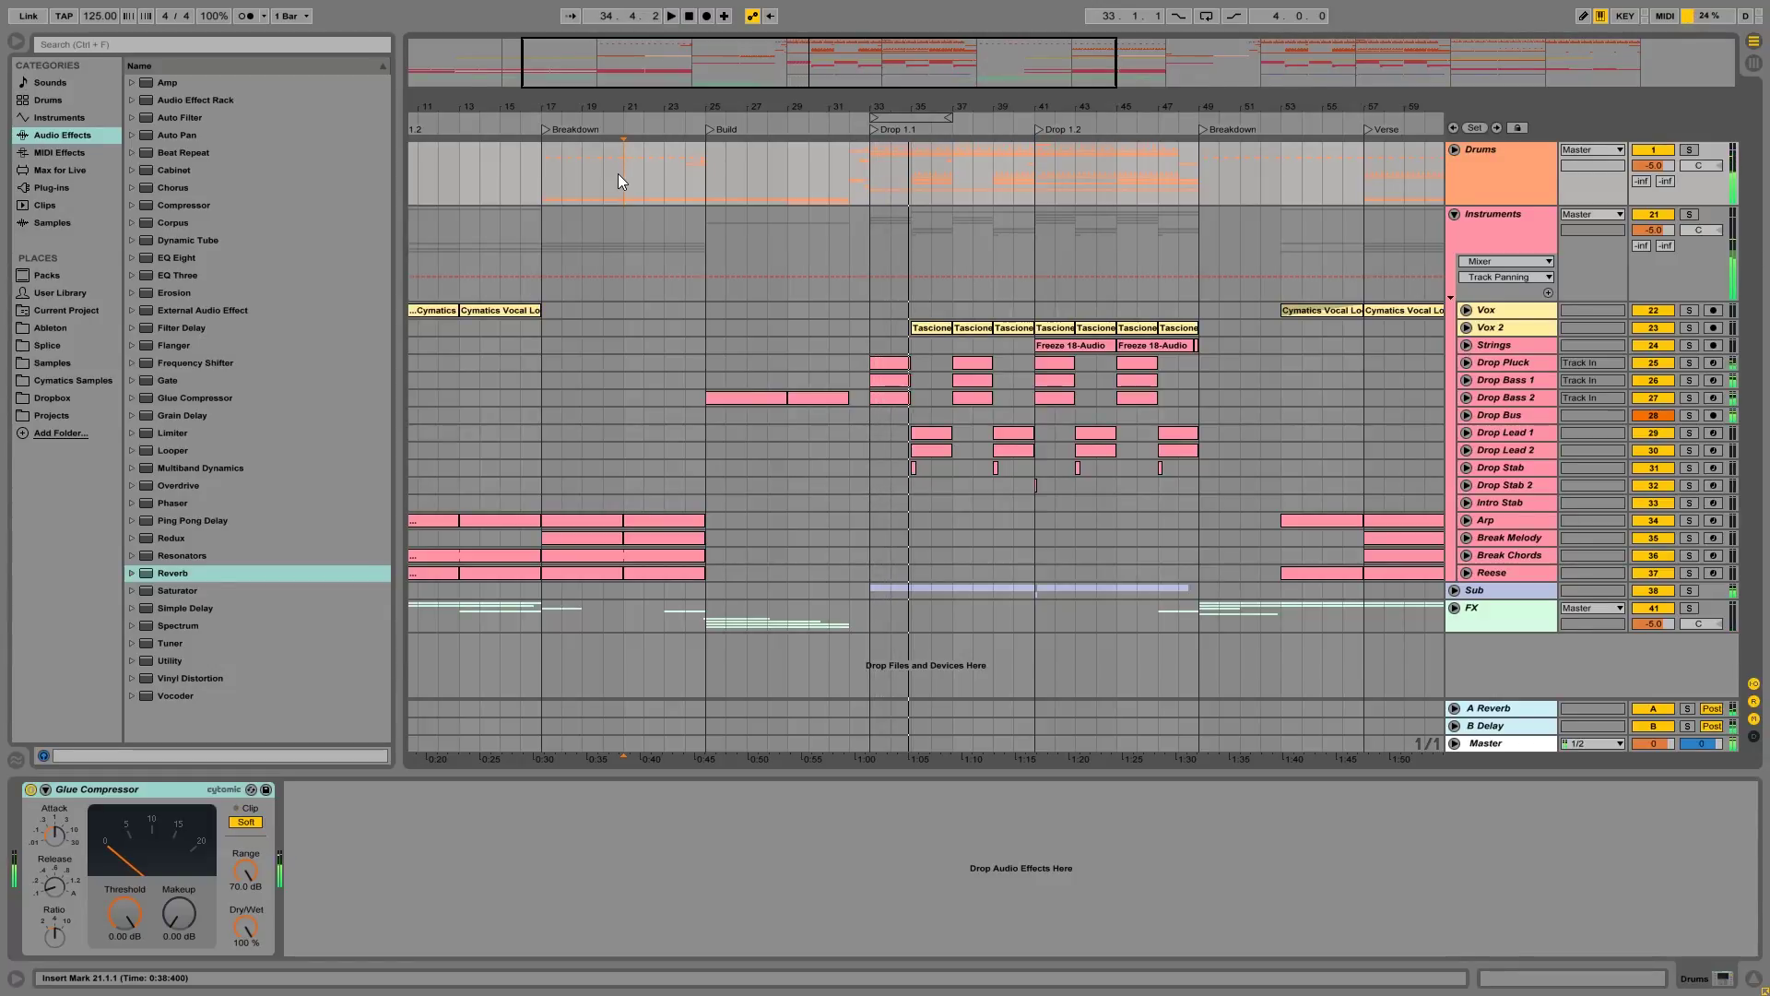
Step: Collapse the Instruments group and review the build's impact, downlifter, riser and vocal buildup clips in the FX group
{"action": "left_click", "coordinate": [1455, 215]}
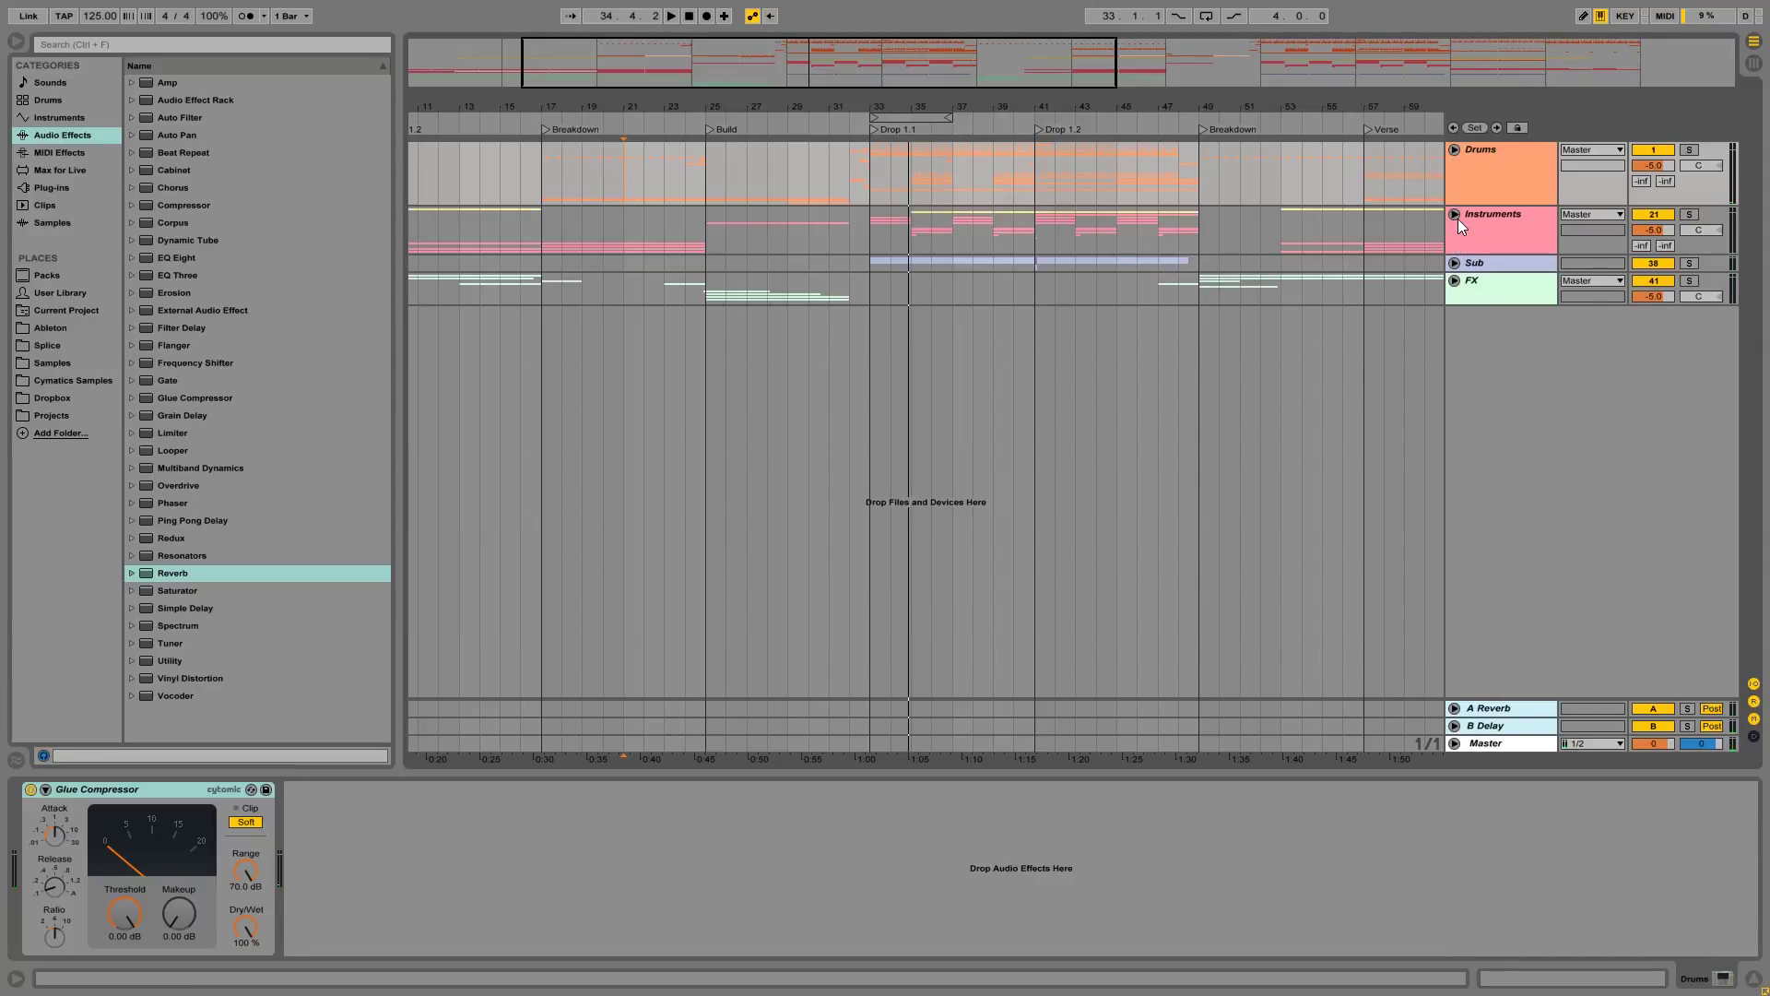
{"action": "left_click", "coordinate": [1454, 281]}
{"action": "left_click", "coordinate": [1417, 468]}
{"action": "left_click", "coordinate": [1466, 483]}
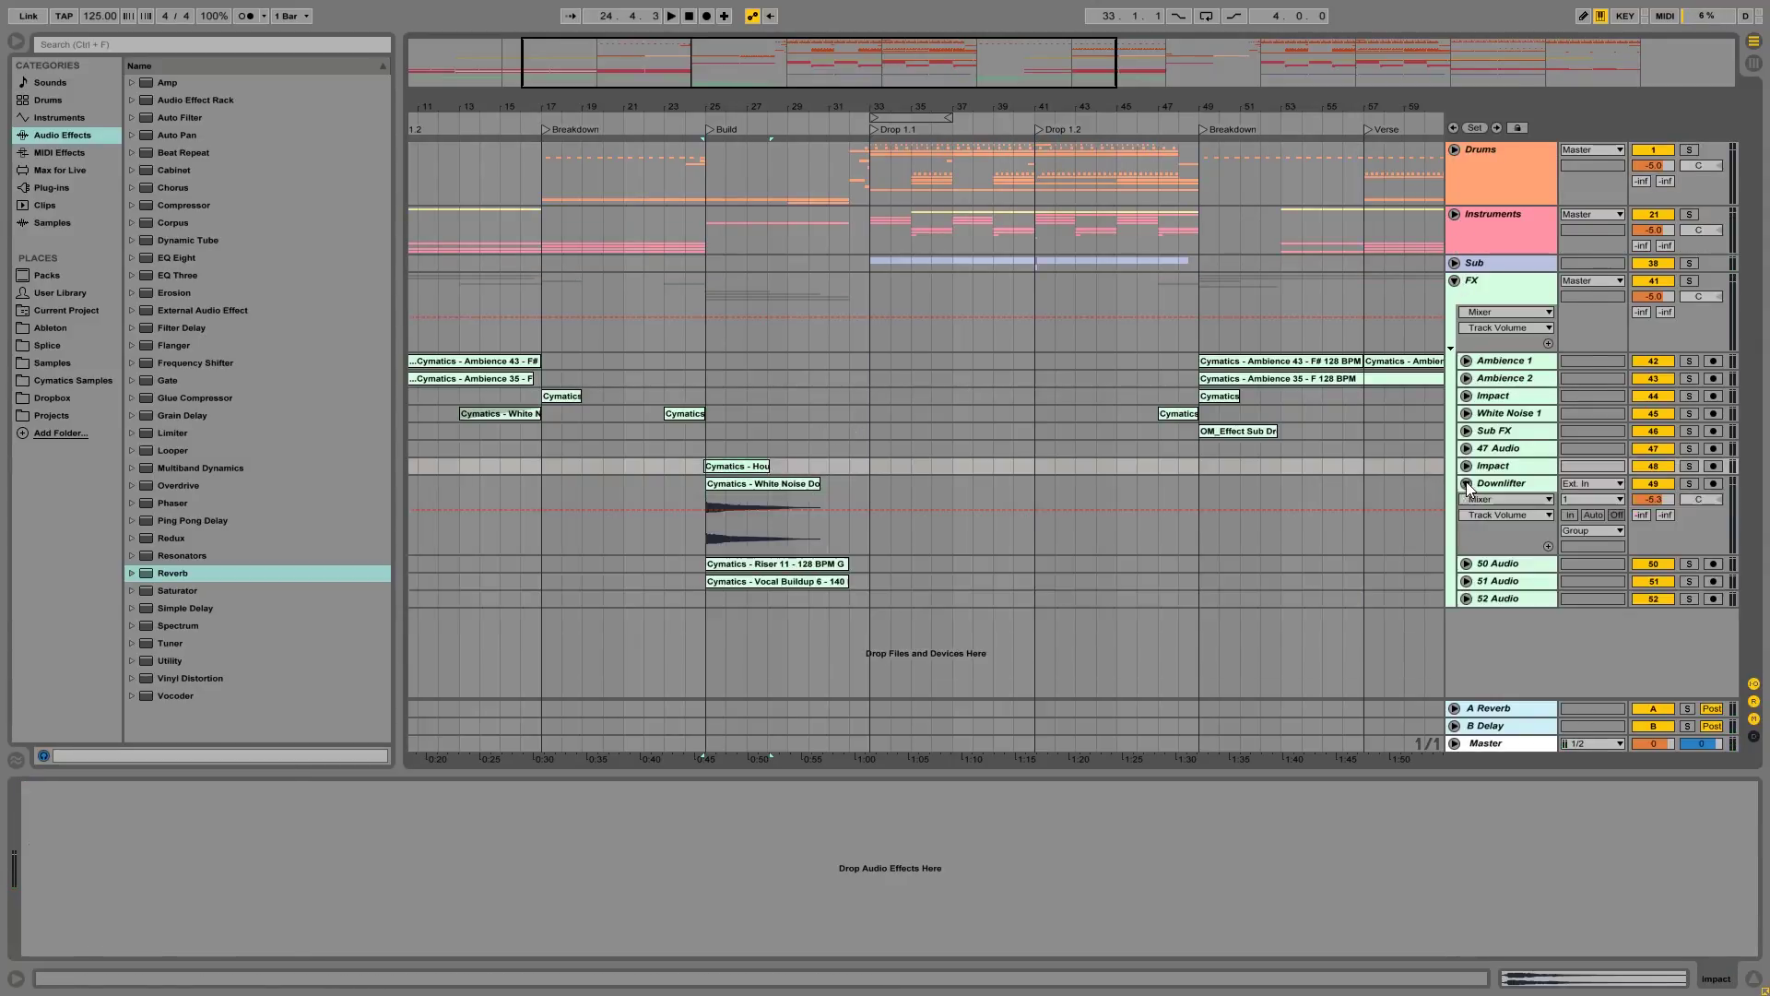
{"action": "left_click", "coordinate": [1466, 465]}
{"action": "left_click", "coordinate": [1466, 465], "text": "alt"}
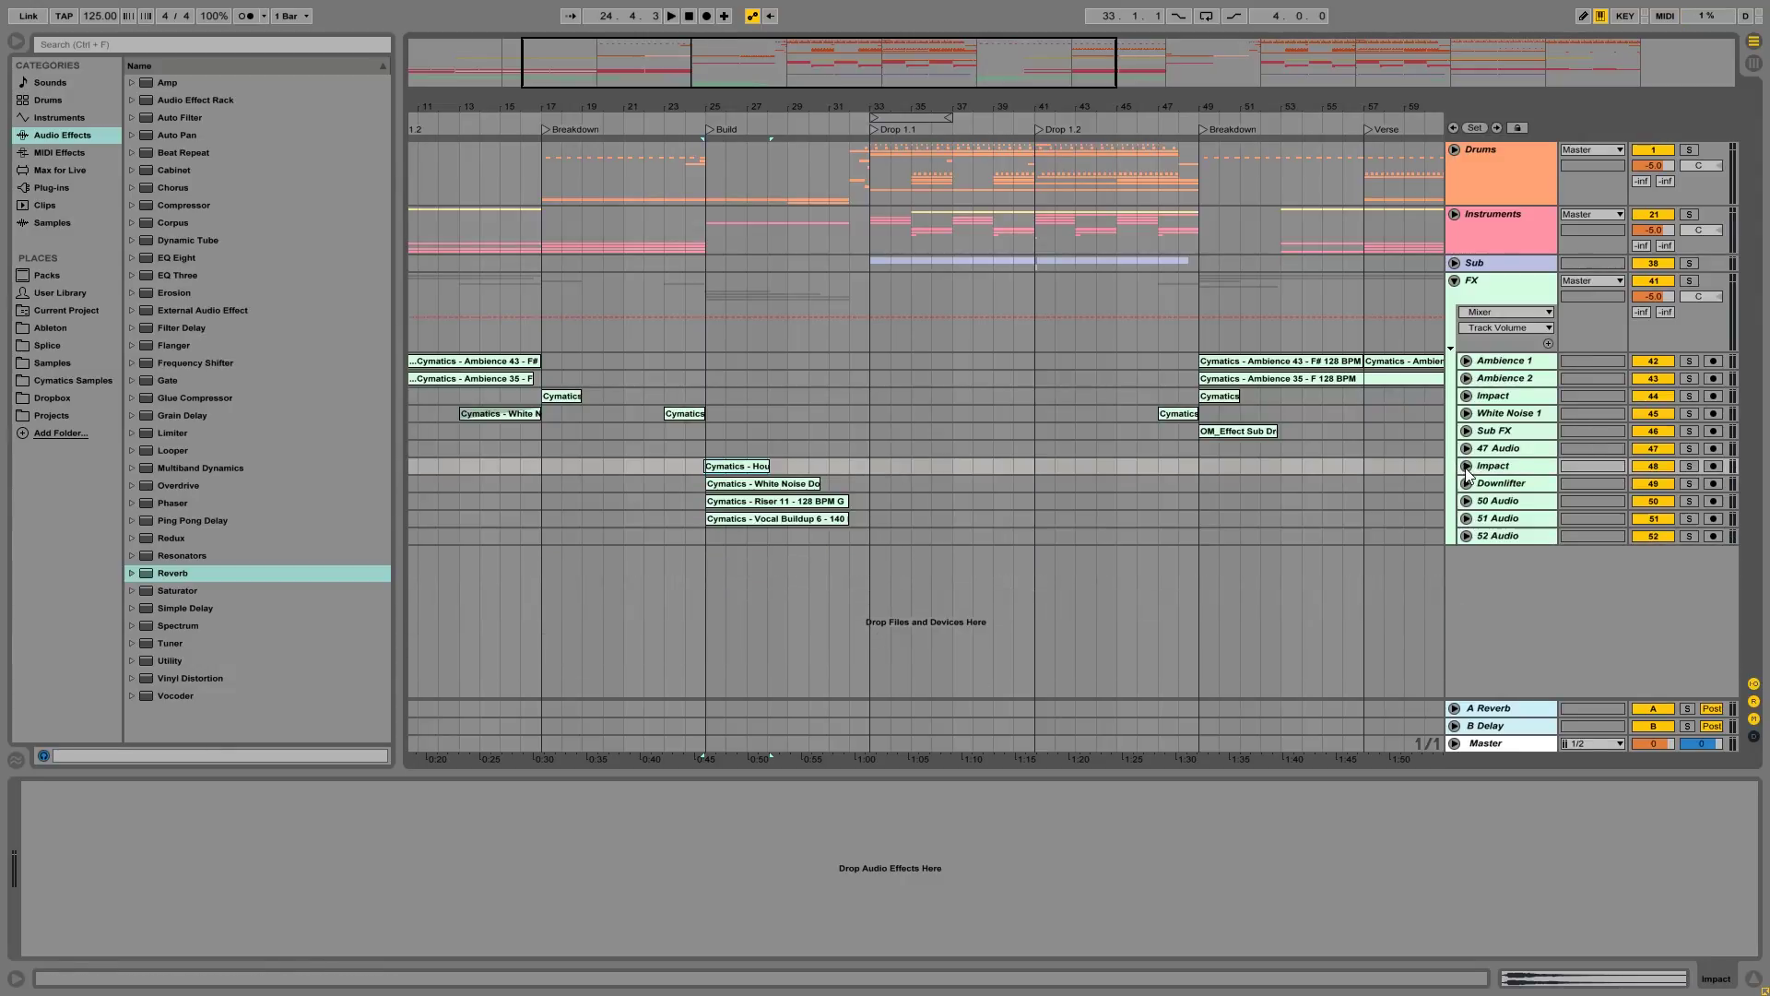
{"action": "left_click", "coordinate": [1453, 281]}
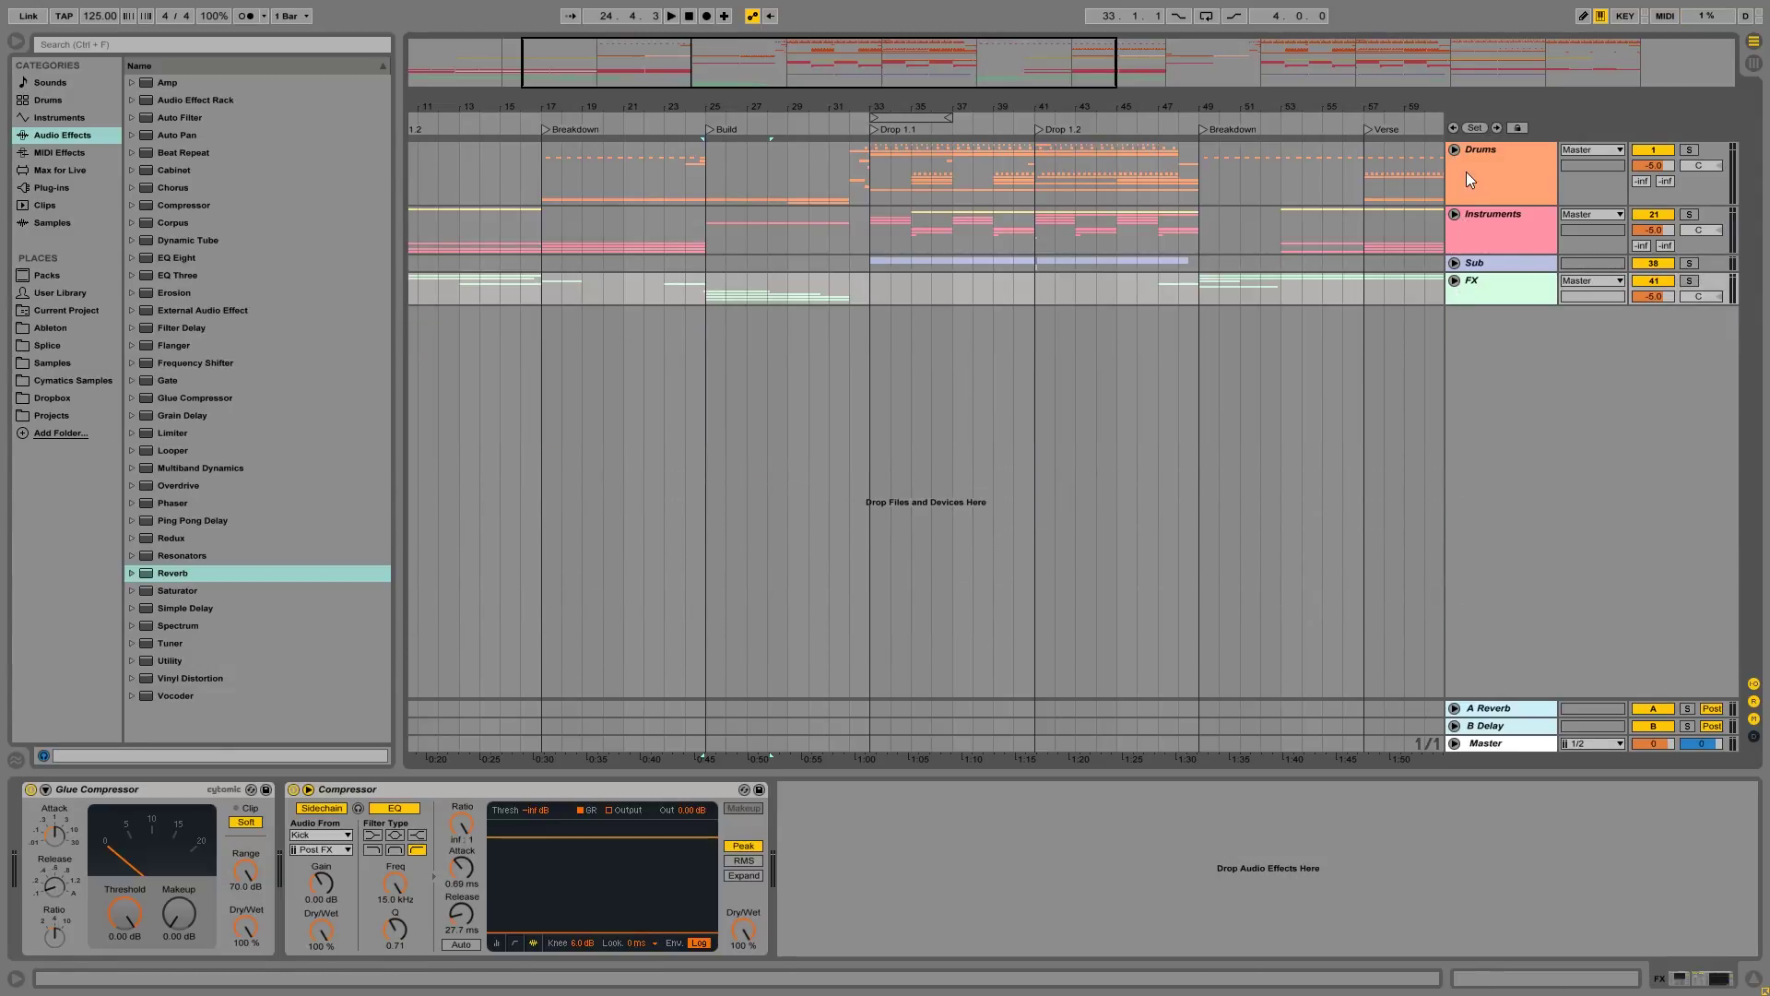
Step: Review the build's Stadium Claps and Build Snare clips in the Drums group, and collapse the group again
{"action": "left_click", "coordinate": [1455, 150]}
{"action": "left_click", "coordinate": [816, 575]}
{"action": "left_click", "coordinate": [739, 561]}
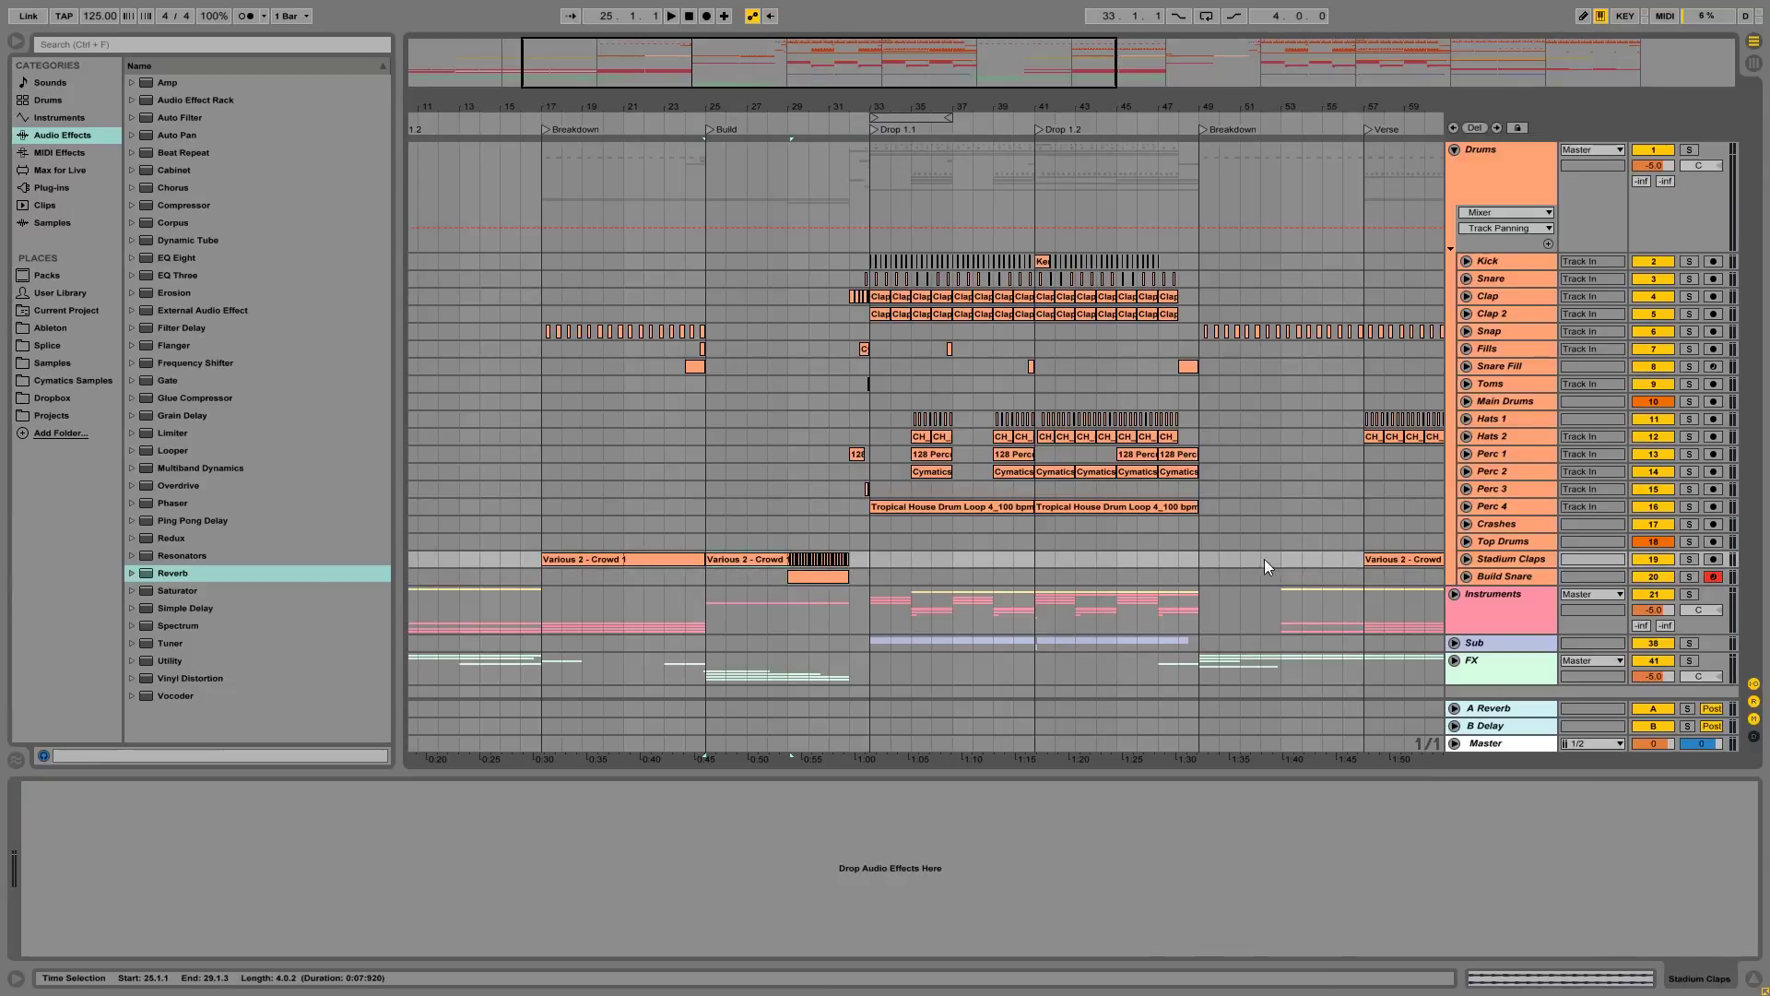
{"action": "left_click", "coordinate": [1456, 151]}
Step: Review the Drop Bass 2 build clips and pitch bend automation in the Instruments group, and fold the track again
{"action": "left_click", "coordinate": [1454, 215]}
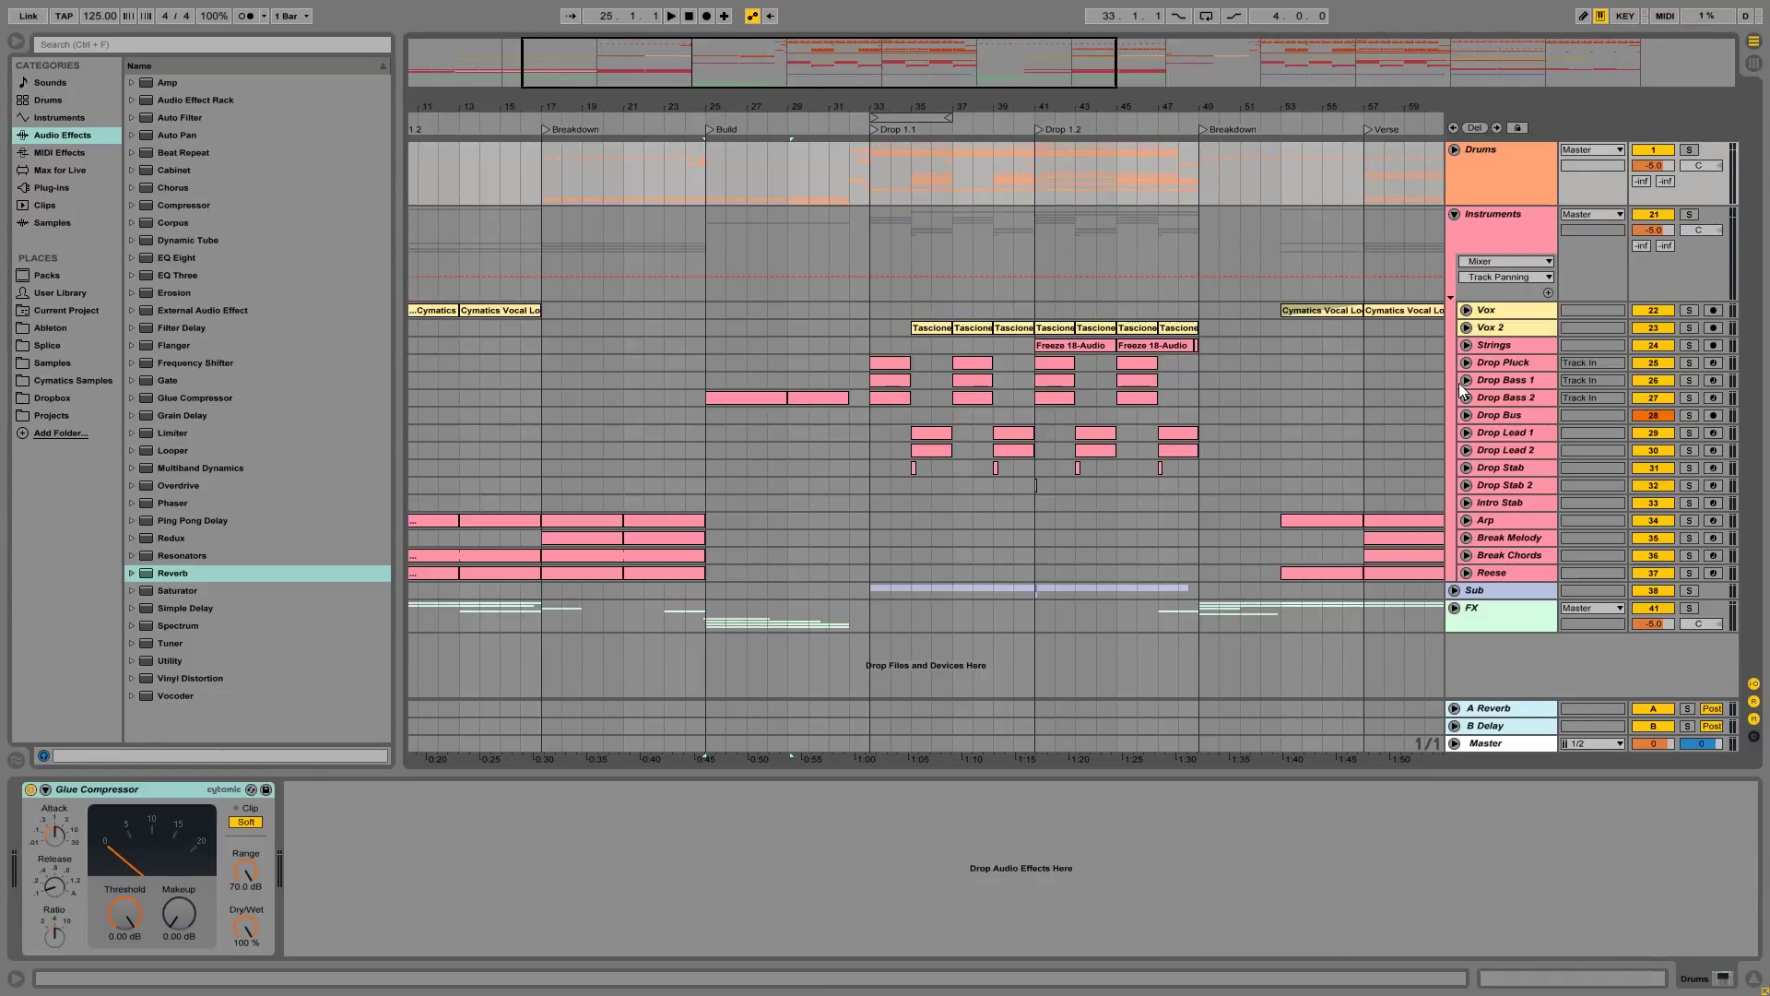
{"action": "left_click", "coordinate": [760, 401]}
{"action": "left_click", "coordinate": [1465, 398]}
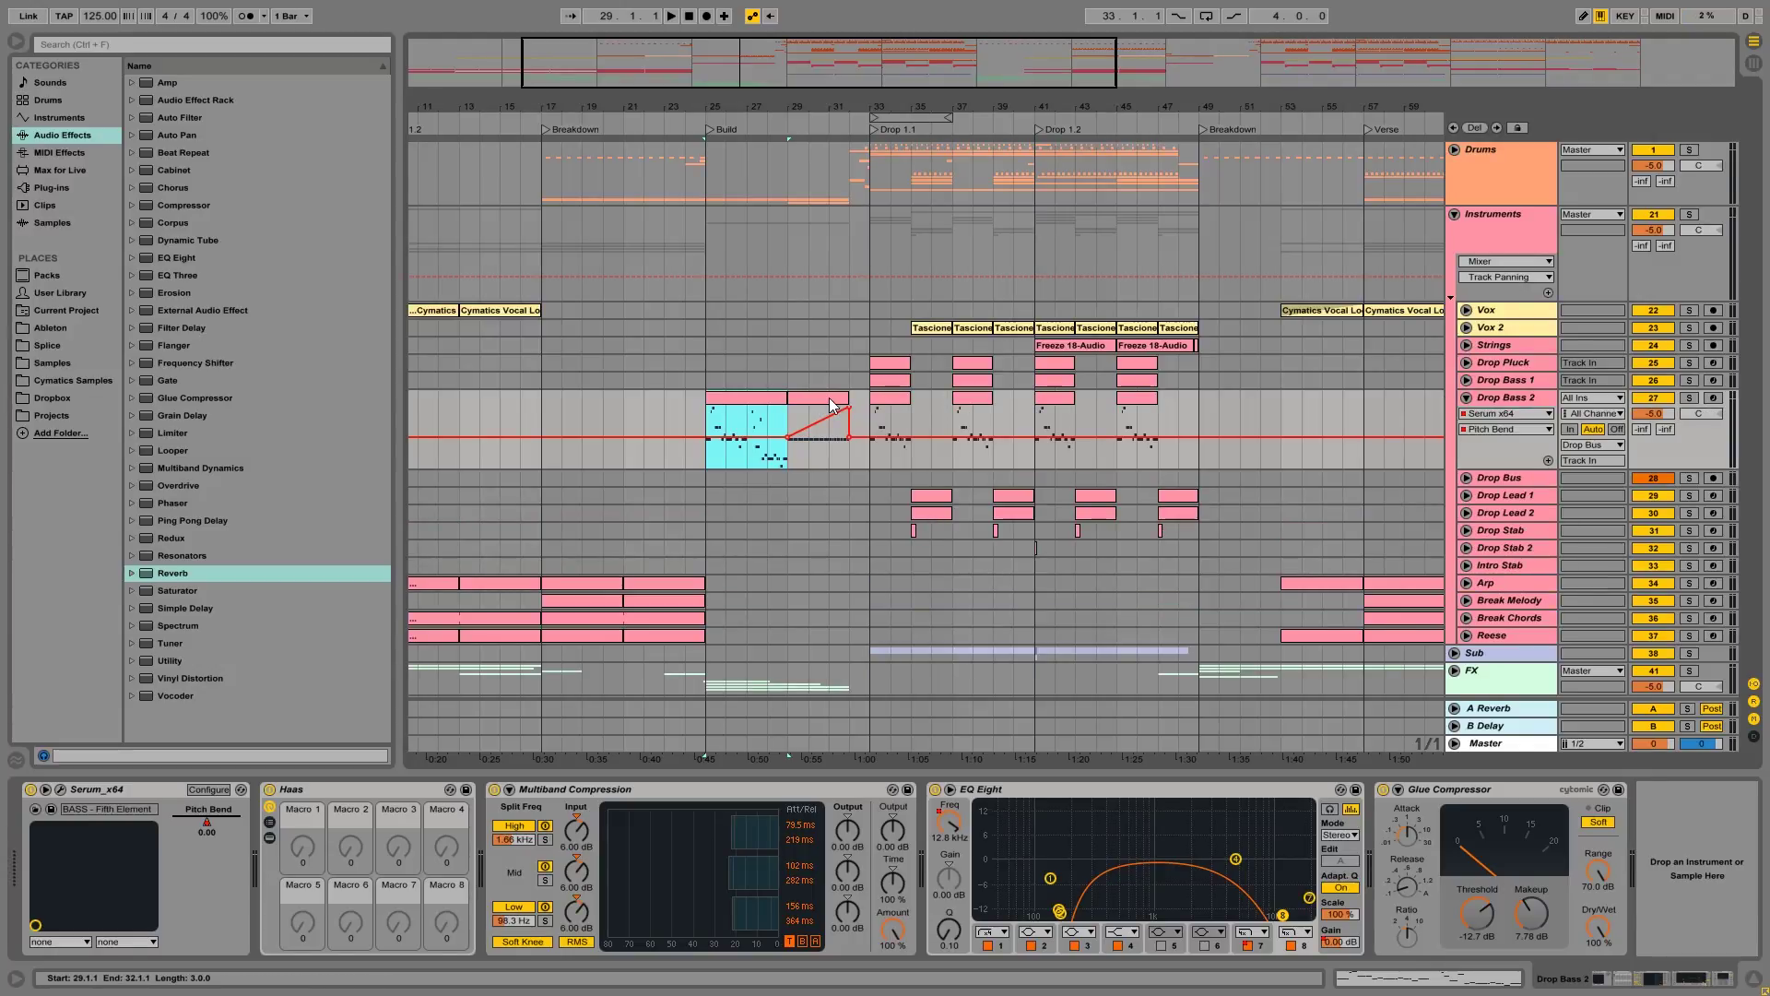
{"action": "left_click", "coordinate": [1465, 399]}
{"action": "left_click", "coordinate": [780, 309]}
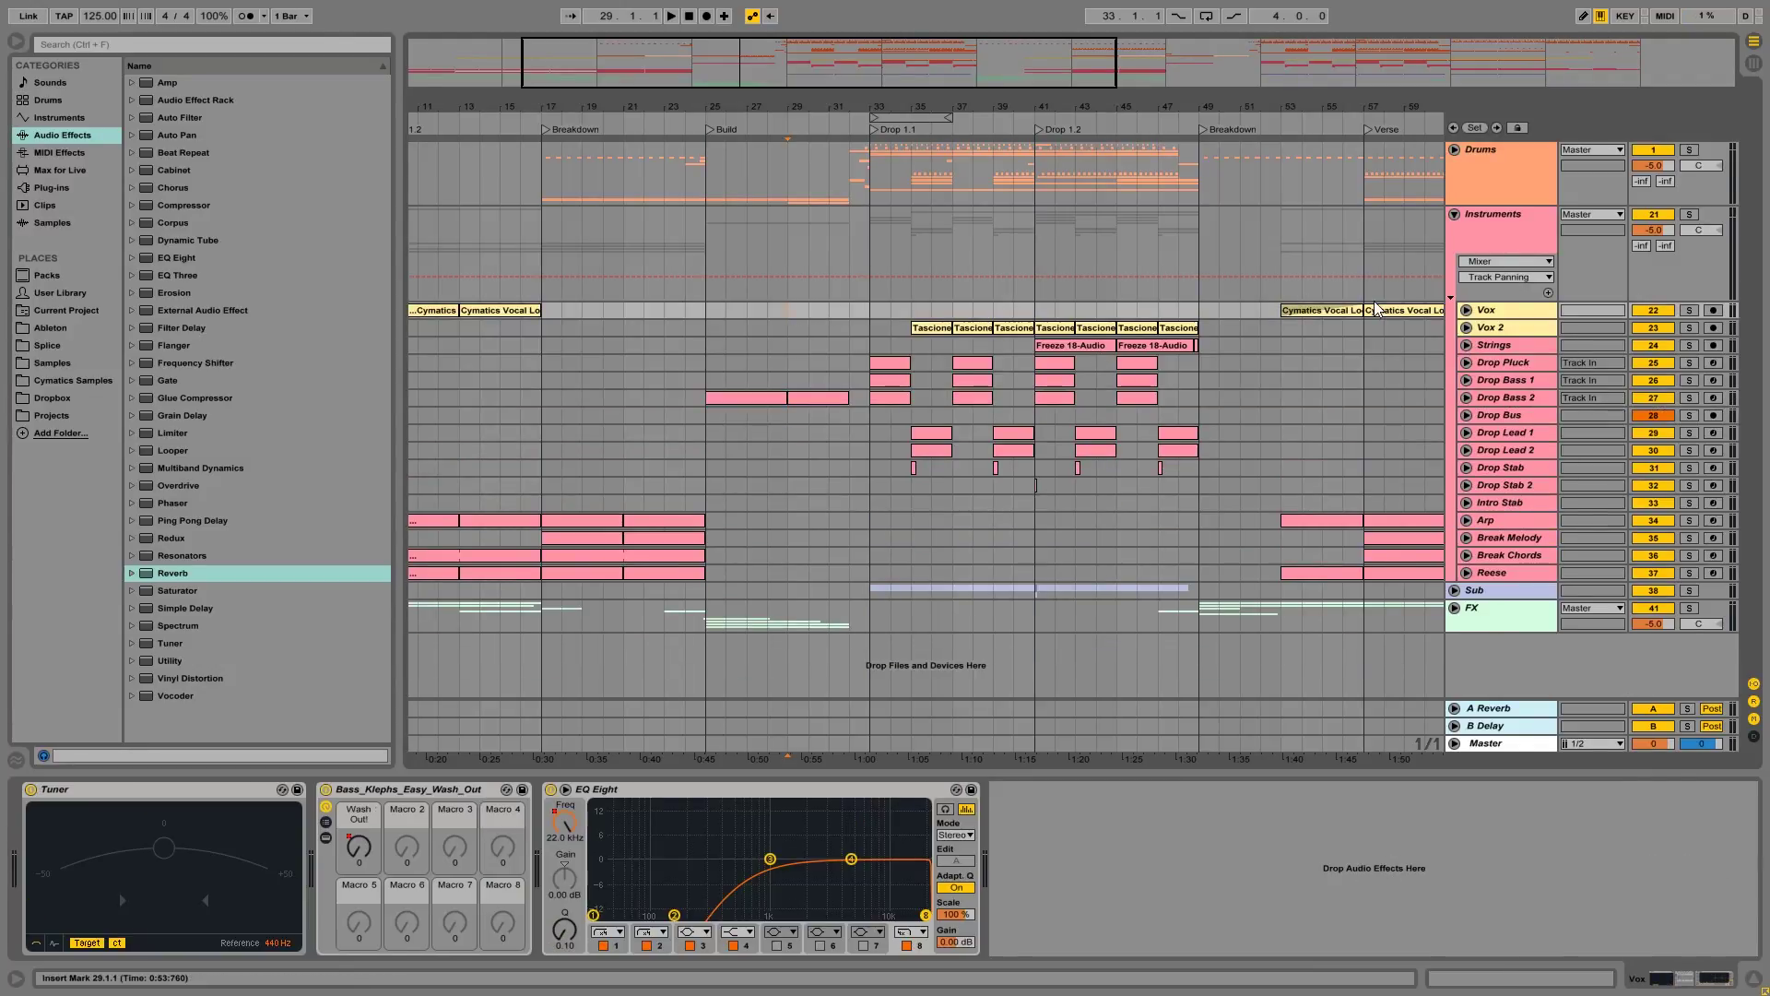